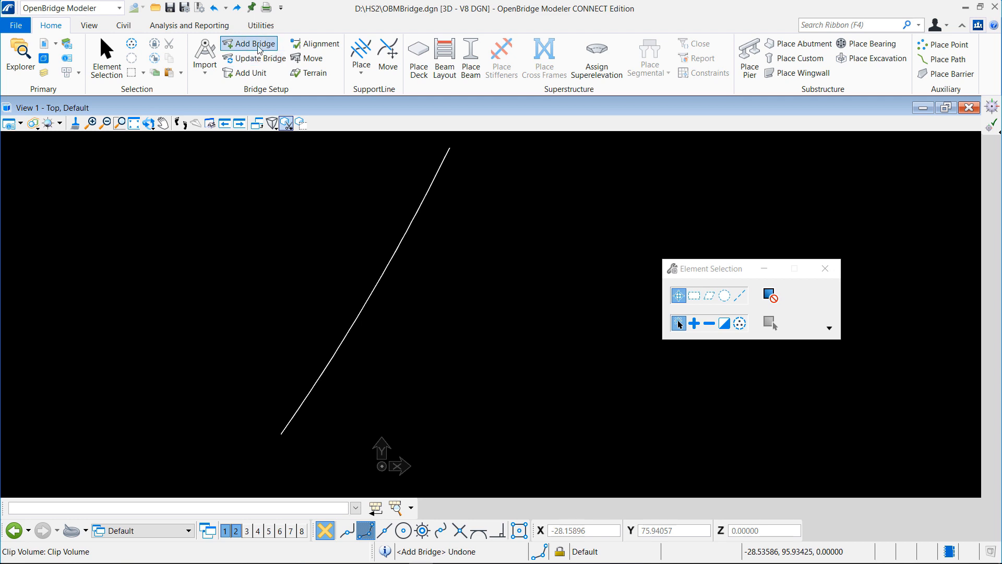
Add bridge BR 2 along the existing alignment, with Unit1 as a Beam Slab (P/S or RC Concrete Girders) type.
left_click(261, 44)
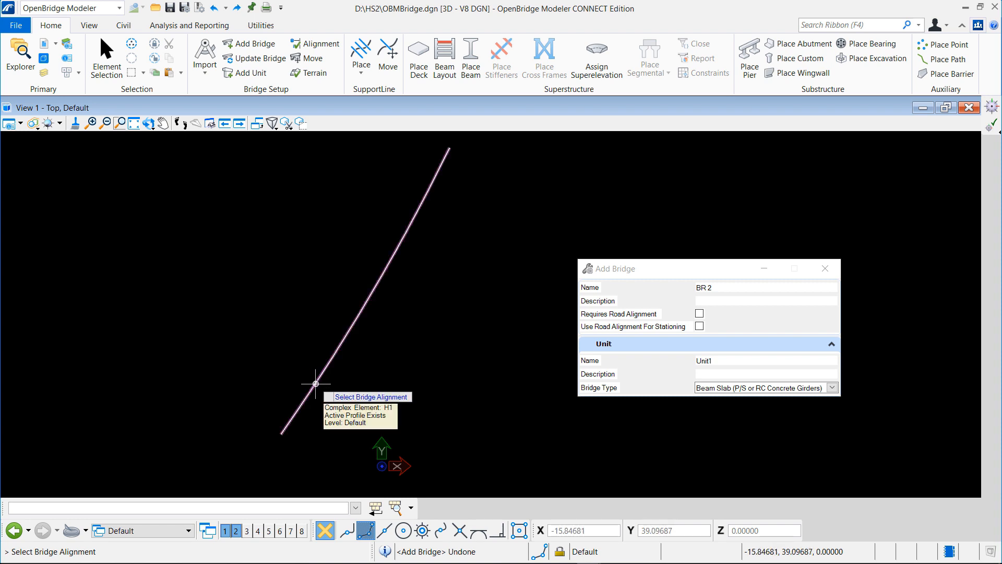
left_click(315, 384)
left_click(314, 384)
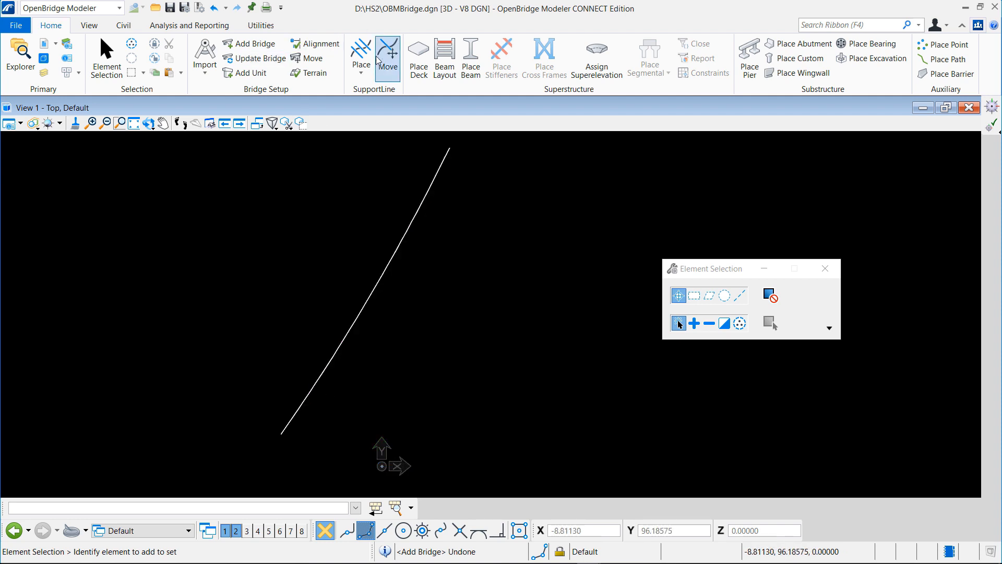
Lay out four skewed support lines along the alignment from station 0+004.2372 to 0+088.2372, with 28 spans and length 50.
left_click(361, 50)
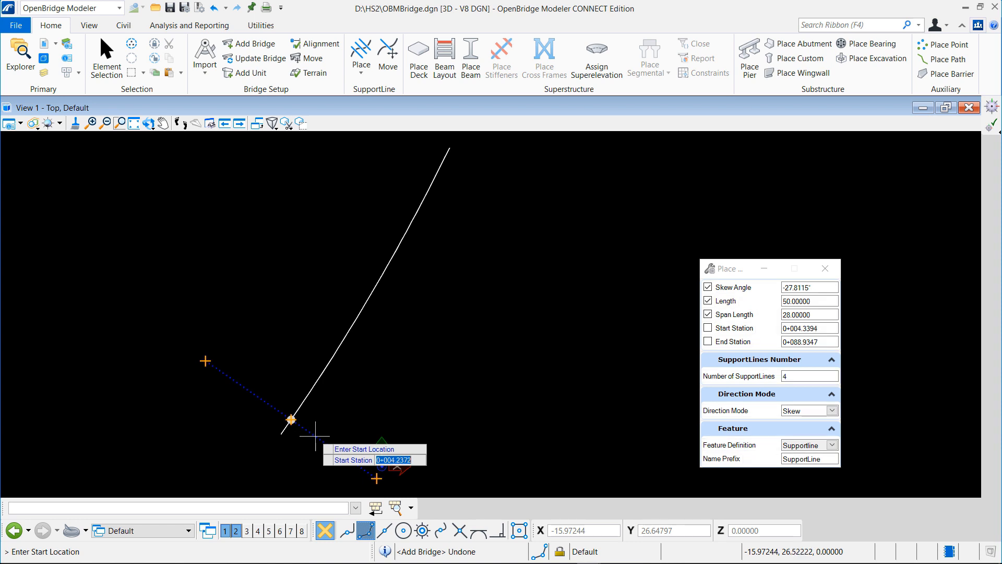
left_click(315, 435)
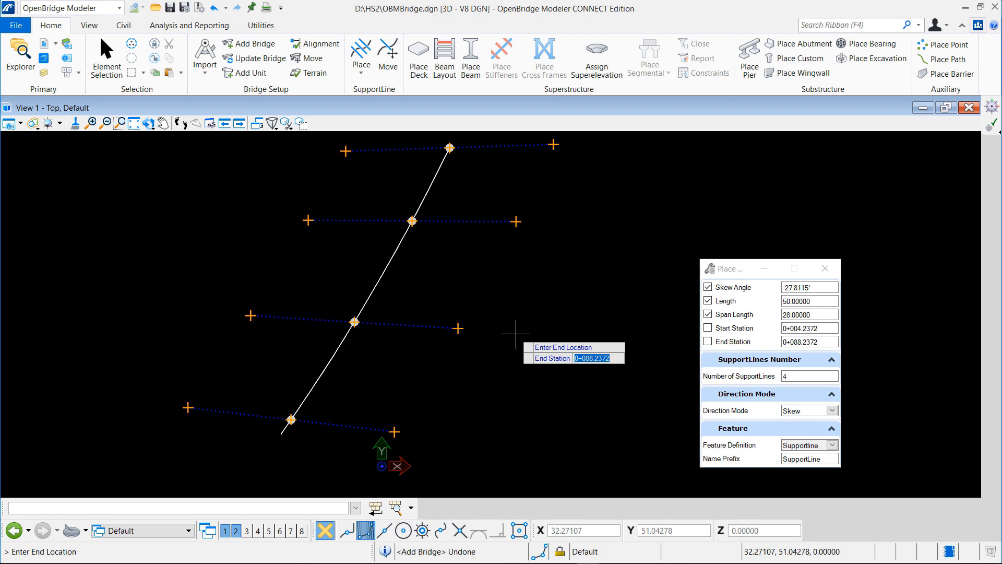
left_click(515, 334)
Set the skew angles of SupportLine1 to SupportLine4 to 19.5635, 21.9829, 25.2964 and 27.8115.
left_click(761, 184)
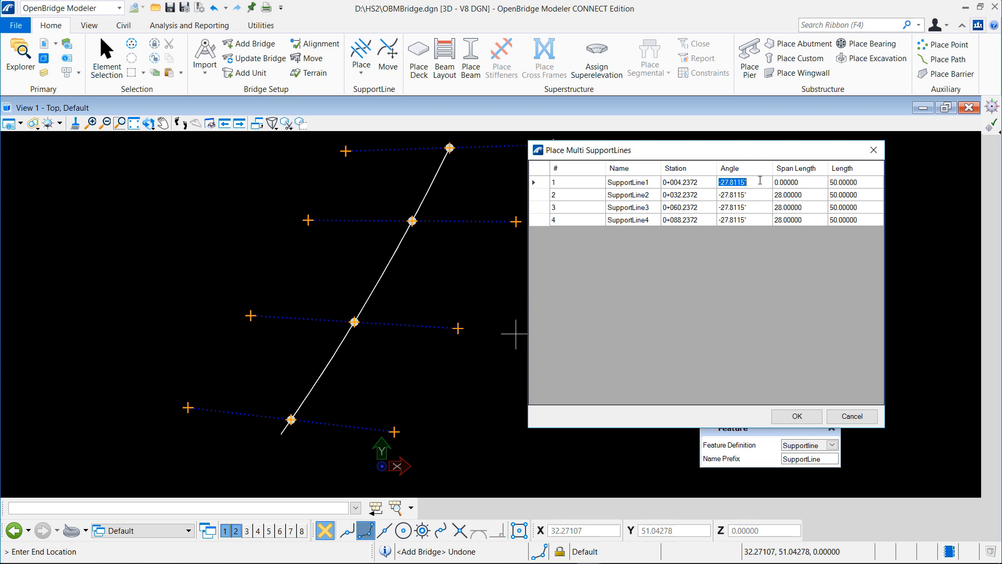
type("19.5635")
left_click(757, 199)
type("29")
left_click(761, 208)
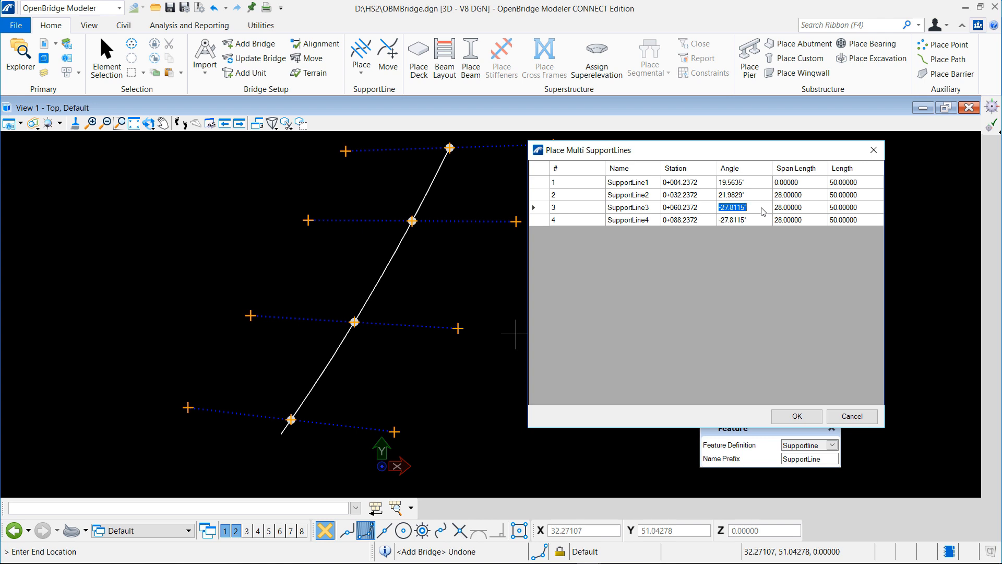
type("25.2964")
left_click(755, 221)
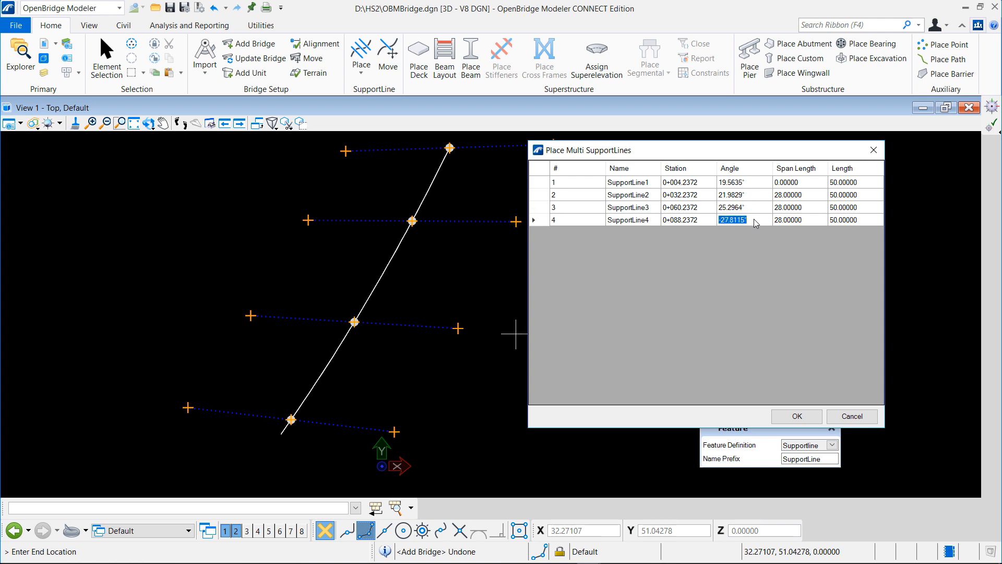
type("2")
Set the span lengths of SupportLine2, SupportLine3 and SupportLine4 to 22.5325, 28.2337 and 19.52908, and create the support lines.
left_click(794, 222)
left_click(804, 195)
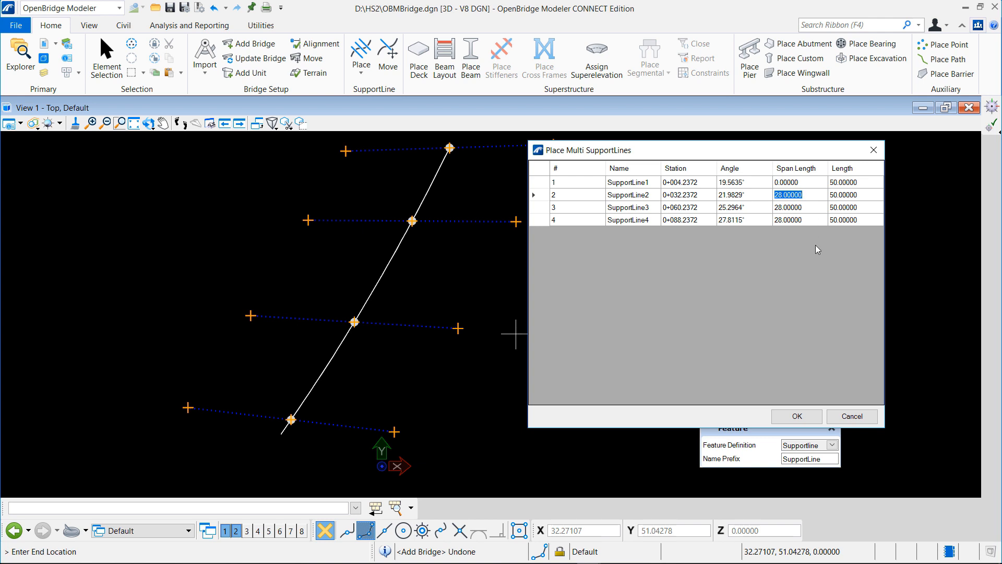
left_click(809, 221)
type("278")
left_click(805, 207)
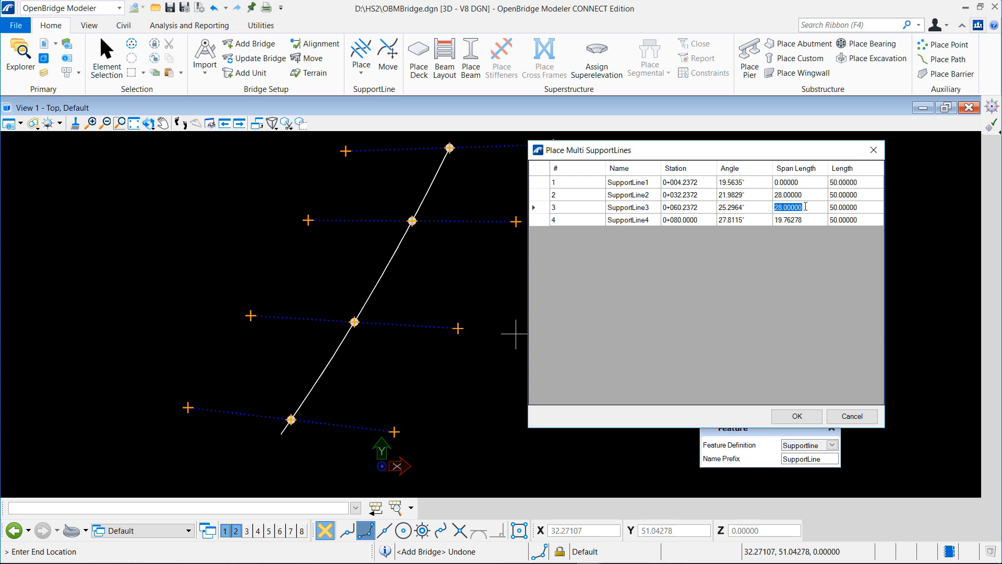
type("28.2337")
left_click(806, 195)
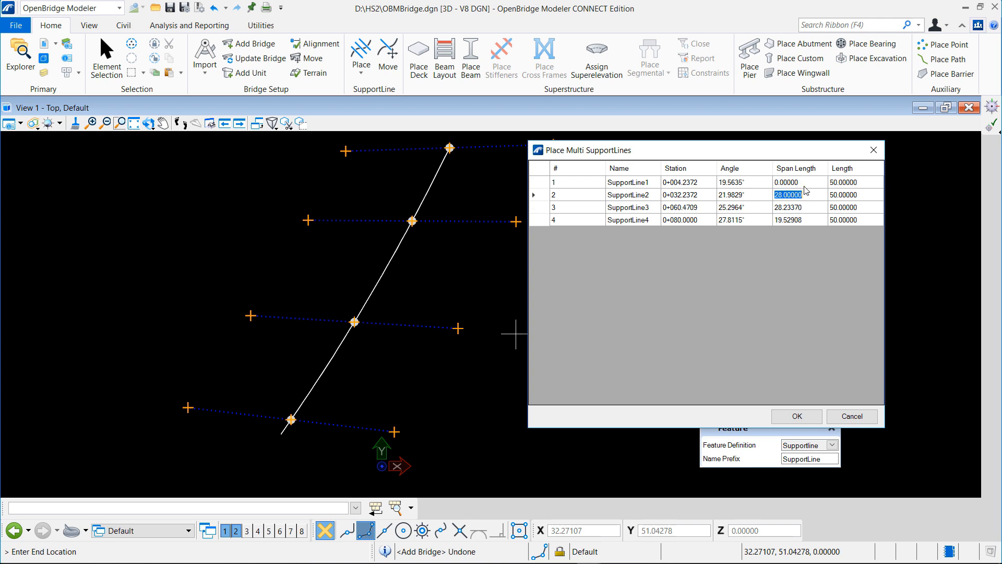
type("22.5325")
left_click(814, 182)
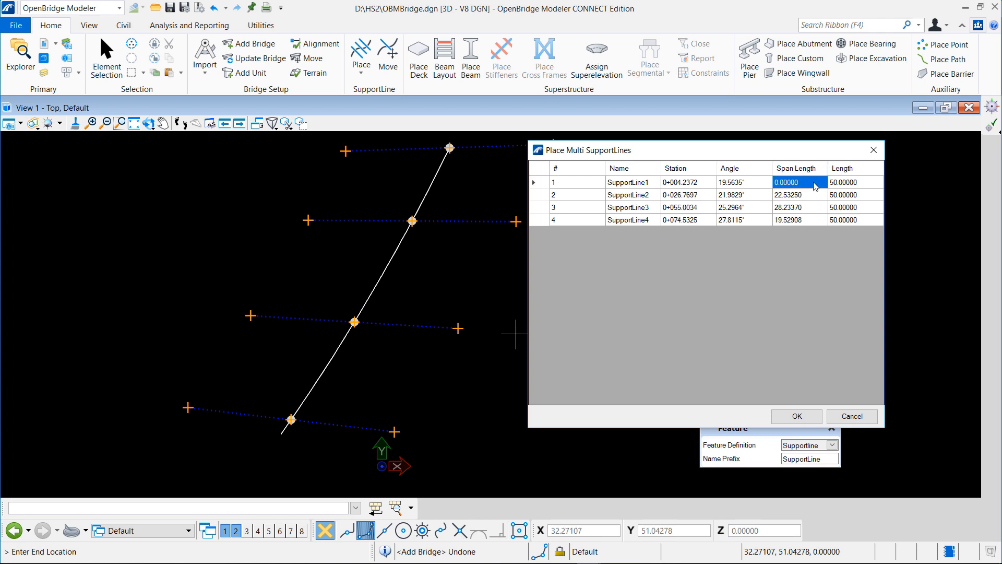
left_click(797, 417)
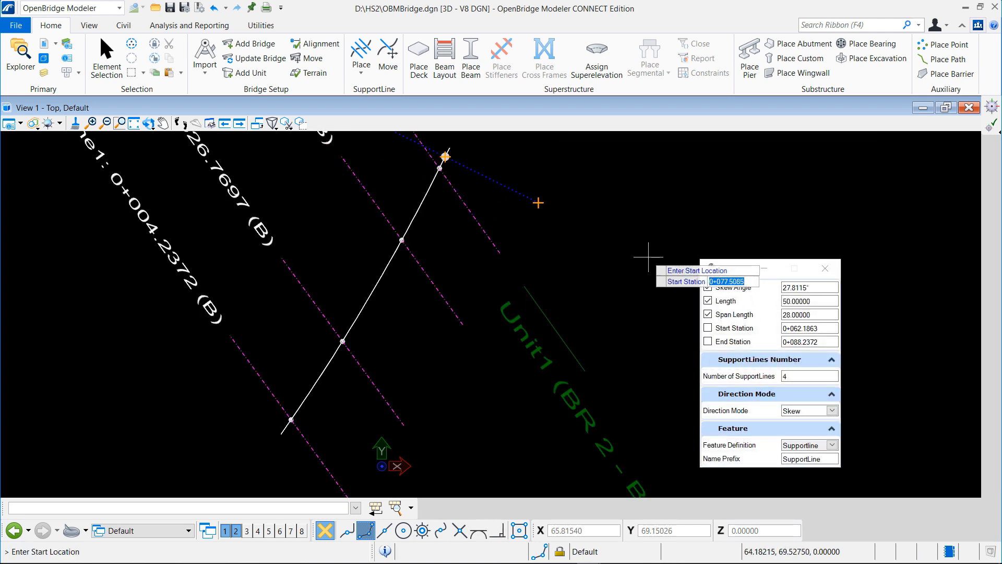
key("Escape")
Copy the deck slab outline and add a template named HS2Slab to the Deck Slabs category of the deck library.
scroll(616, 250, "down", 1)
scroll(531, 154, "down", 1)
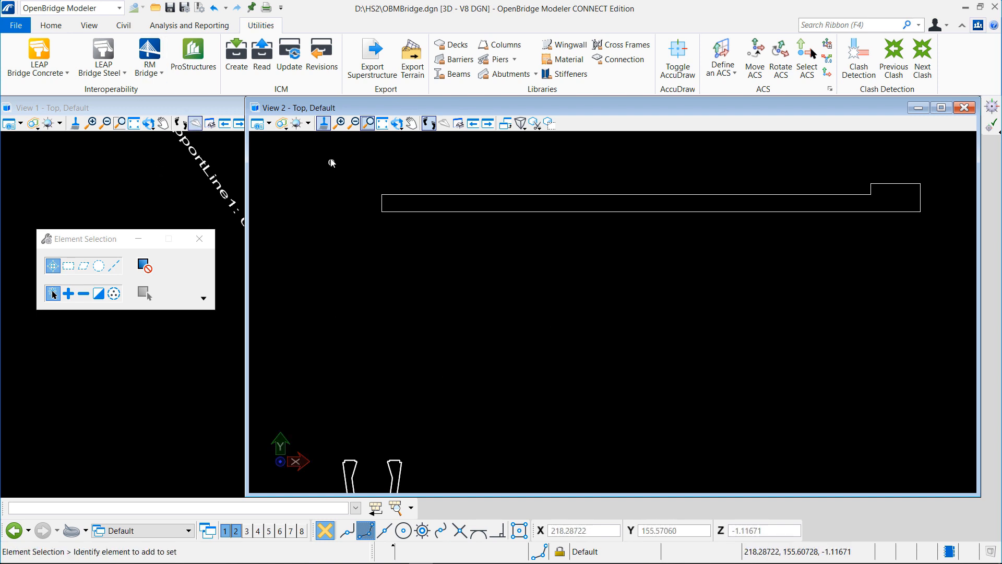
left_click_drag(957, 168, 343, 251)
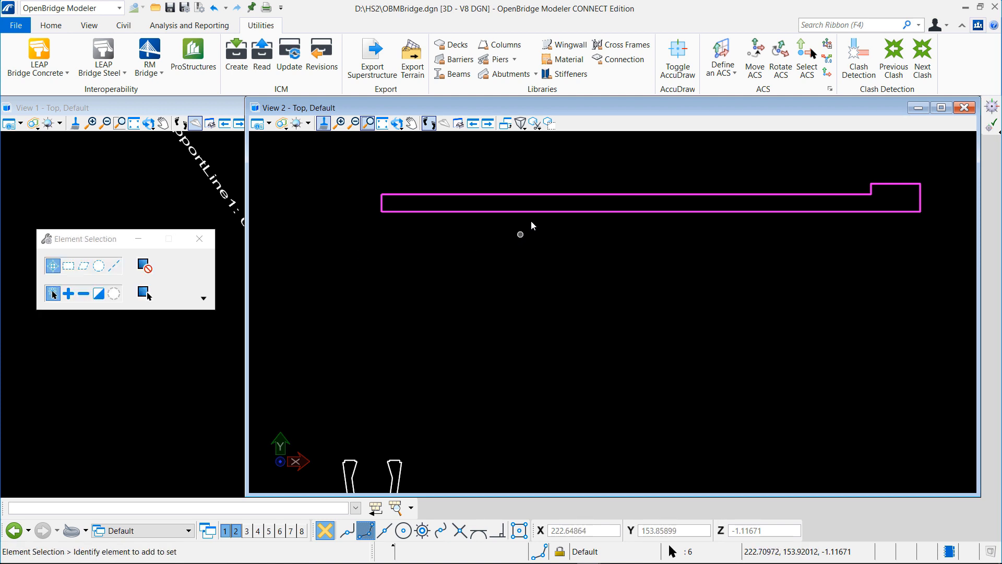
left_click(463, 48)
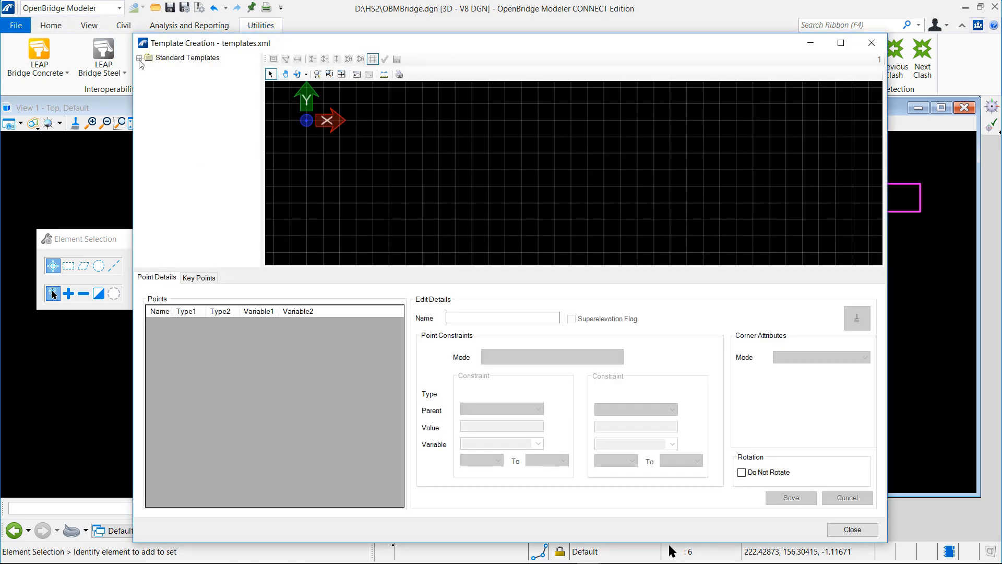
left_click(149, 67)
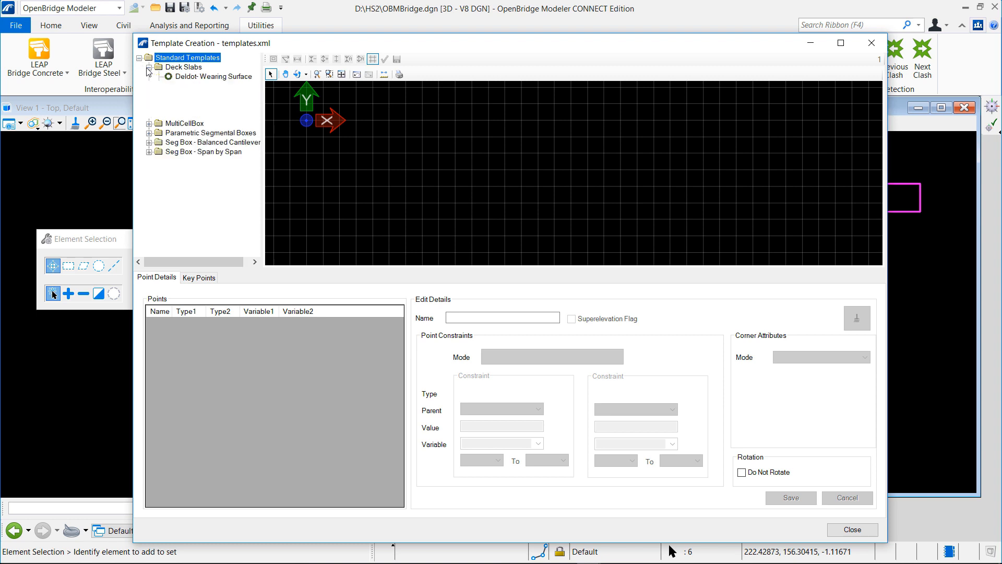
right_click(187, 68)
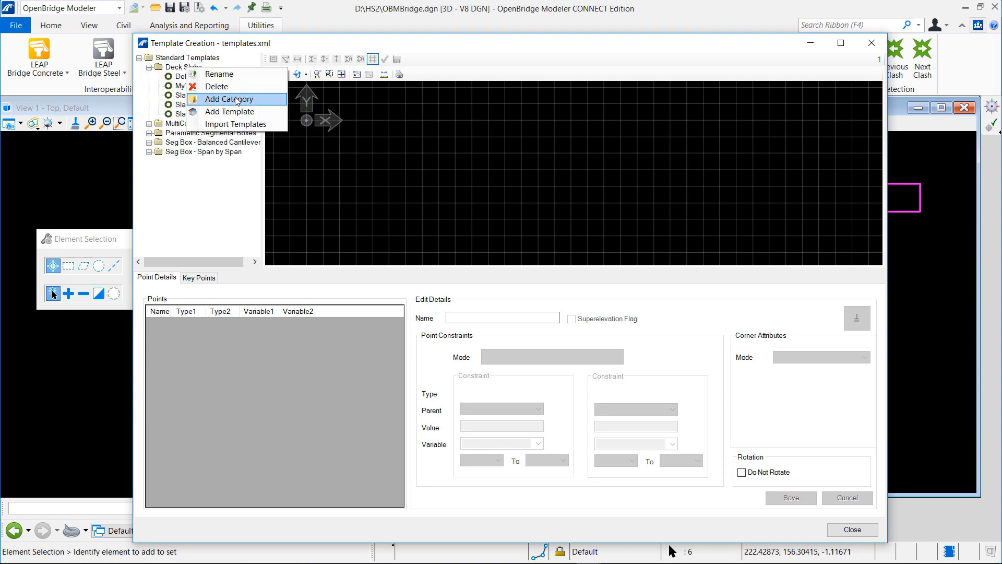
left_click(250, 112)
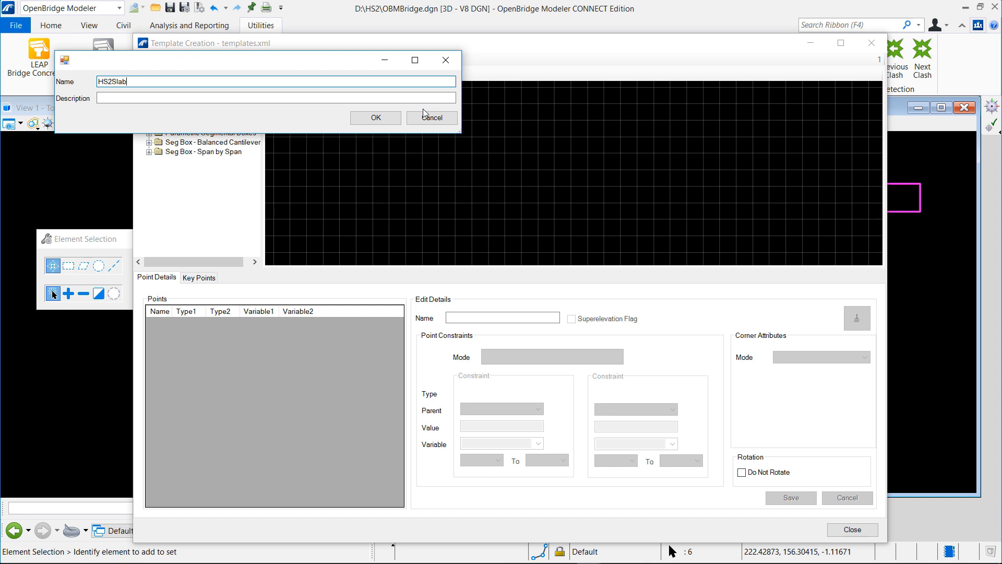
left_click(373, 120)
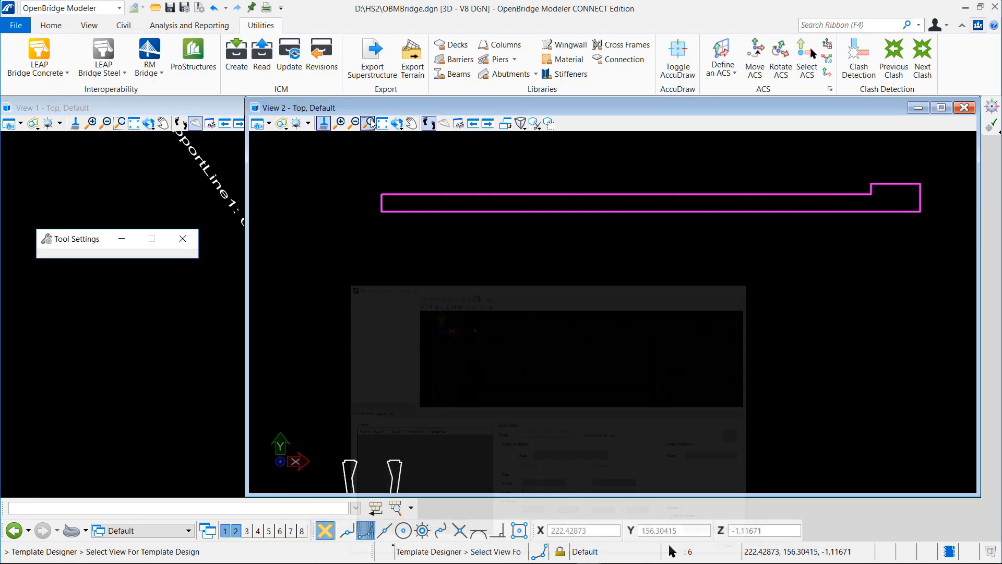
Open the template design view for HS2Slab and paste the slab outline just below the working point.
left_click(516, 258)
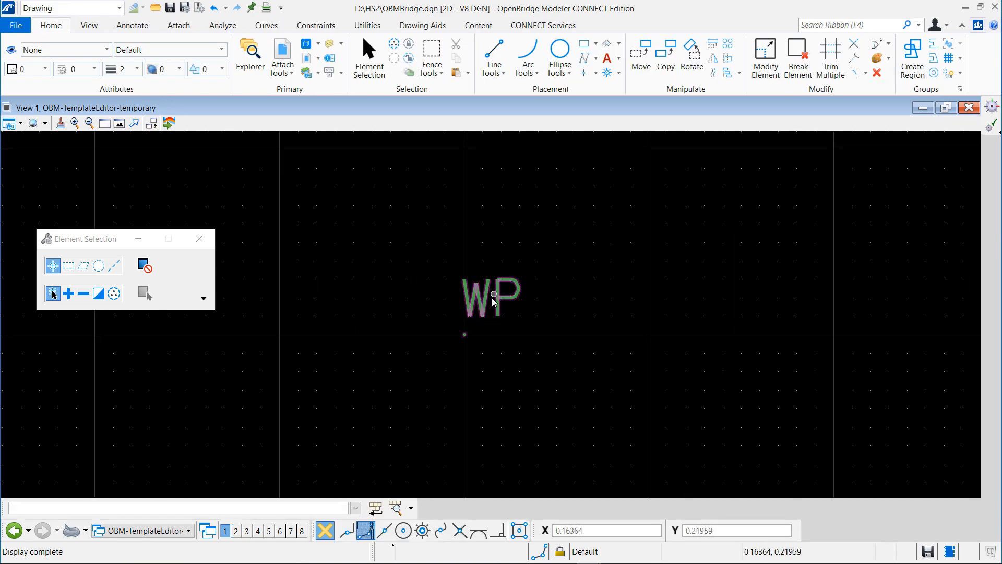
scroll(444, 300, "down", 1)
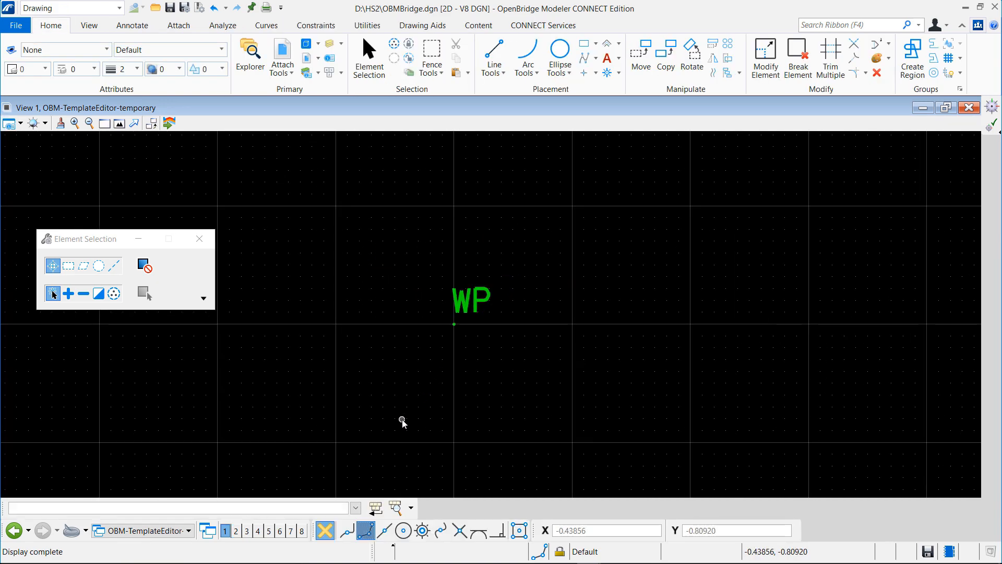
key("ctrl+v")
scroll(440, 403, "down", 2)
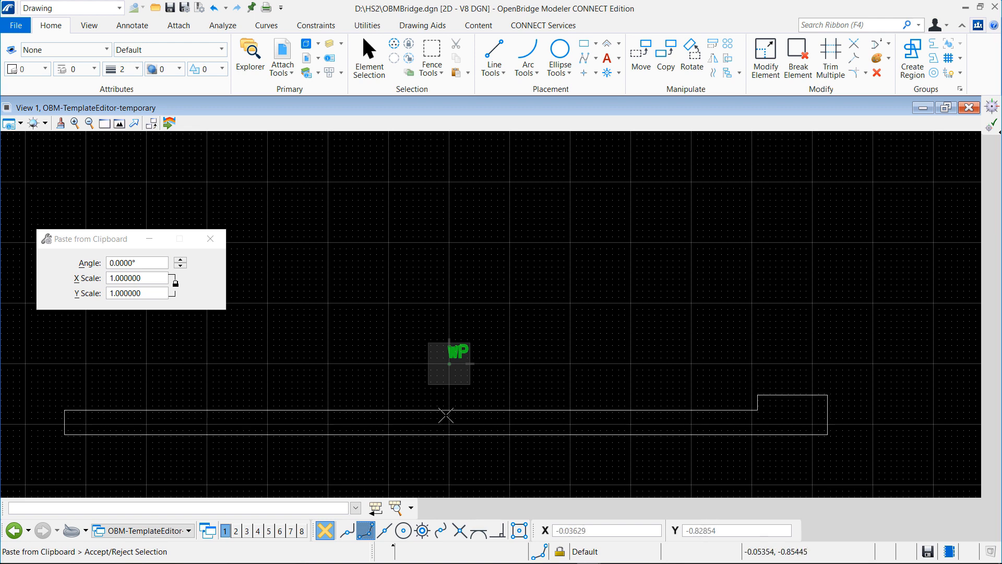
left_click(451, 416)
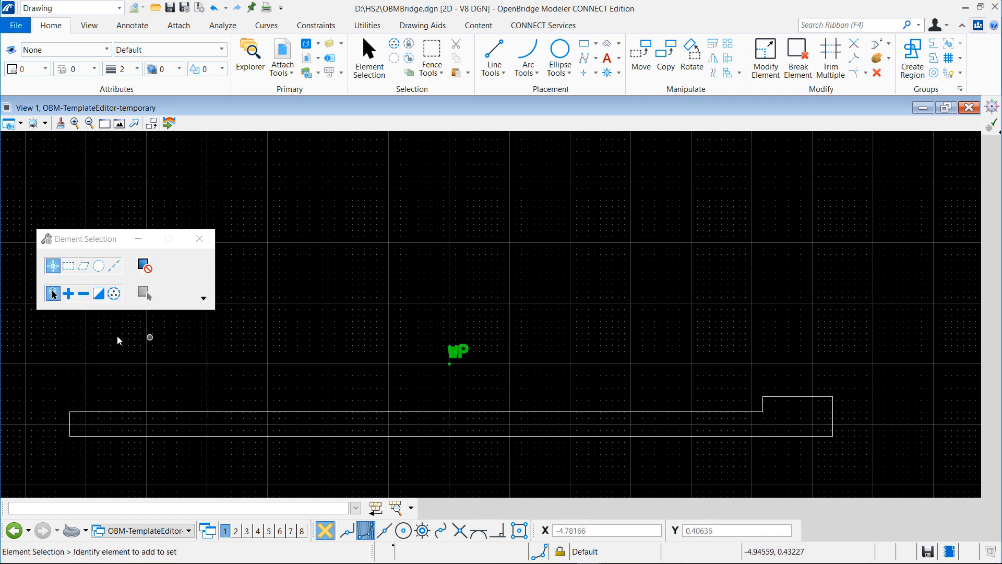
Move the slab outline so the middle of its long upper edge sits on the working point at 0,0.
left_click_drag(890, 378, 53, 464)
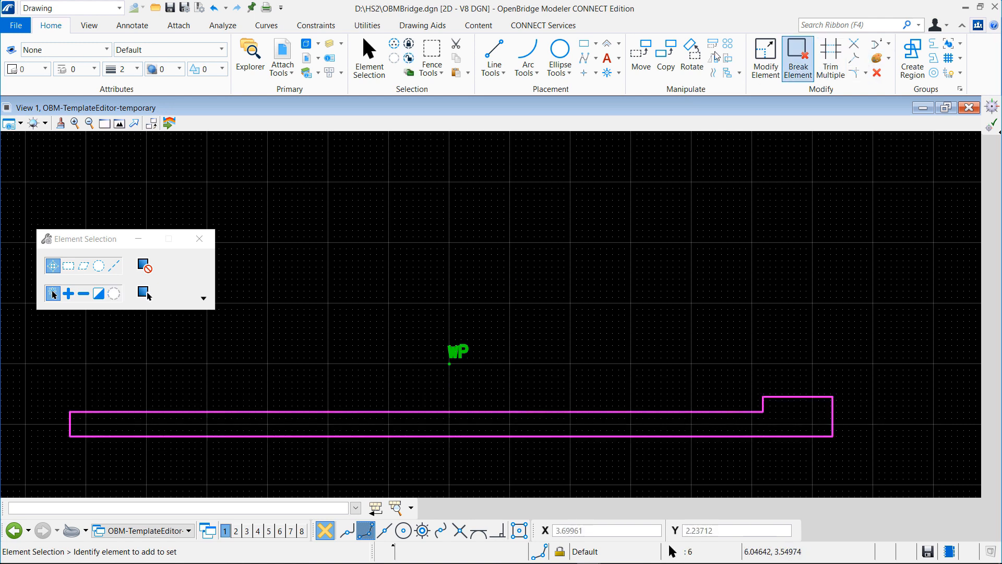
left_click(645, 58)
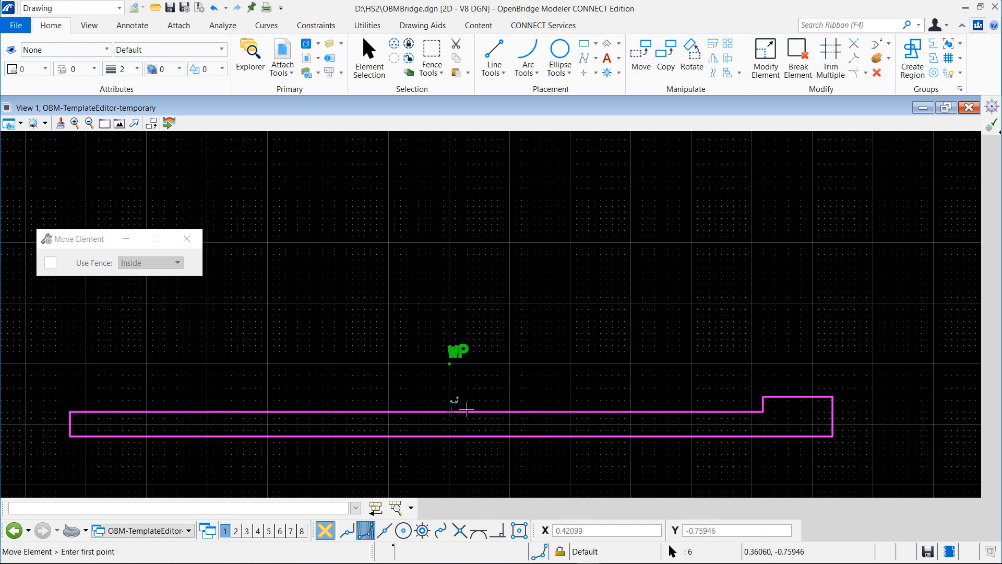
left_click(453, 412)
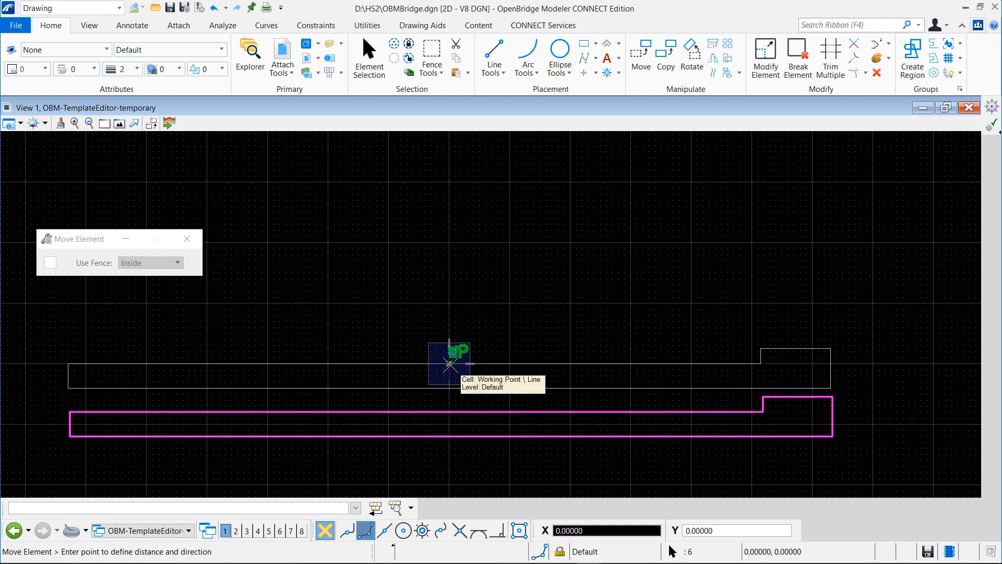
left_click(449, 365)
right_click(450, 365)
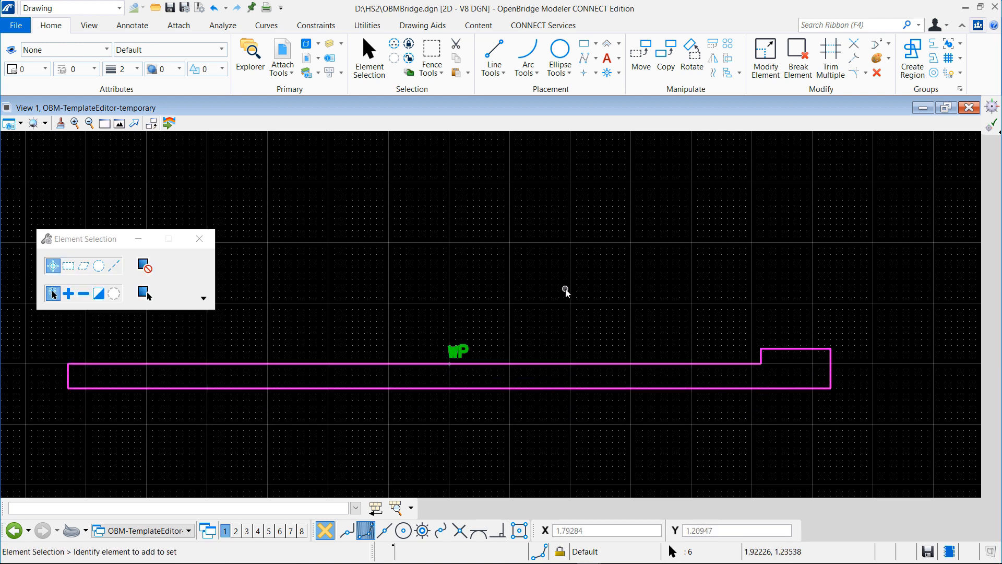
Import the drawn slab geometry into the HS2Slab template and close the deck library.
left_click(170, 126)
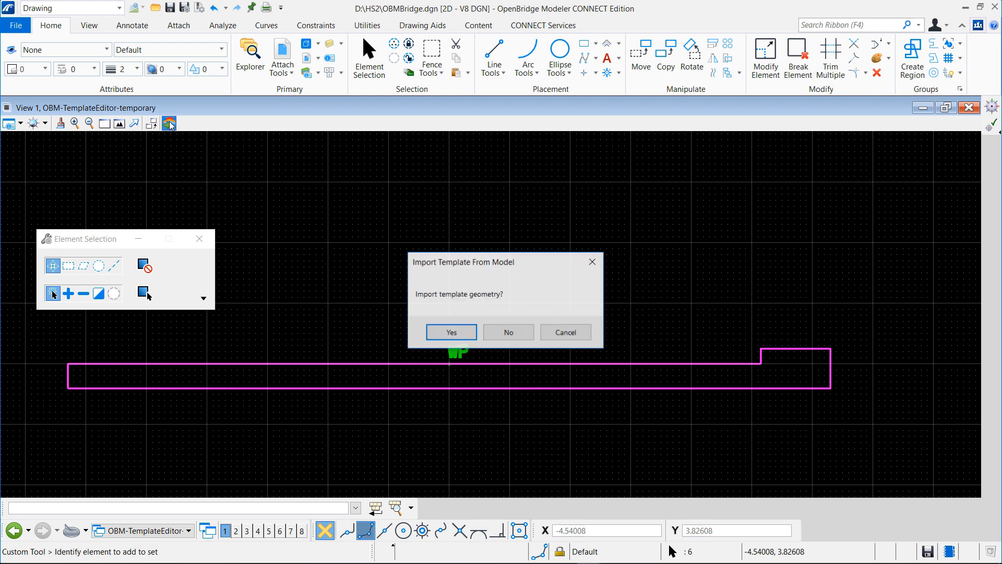
left_click(451, 332)
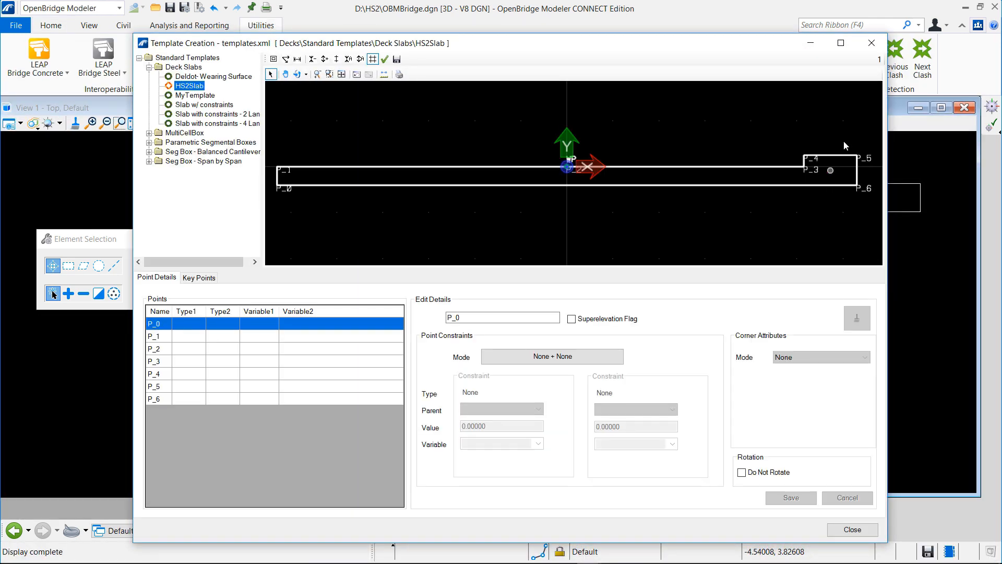
left_click(873, 42)
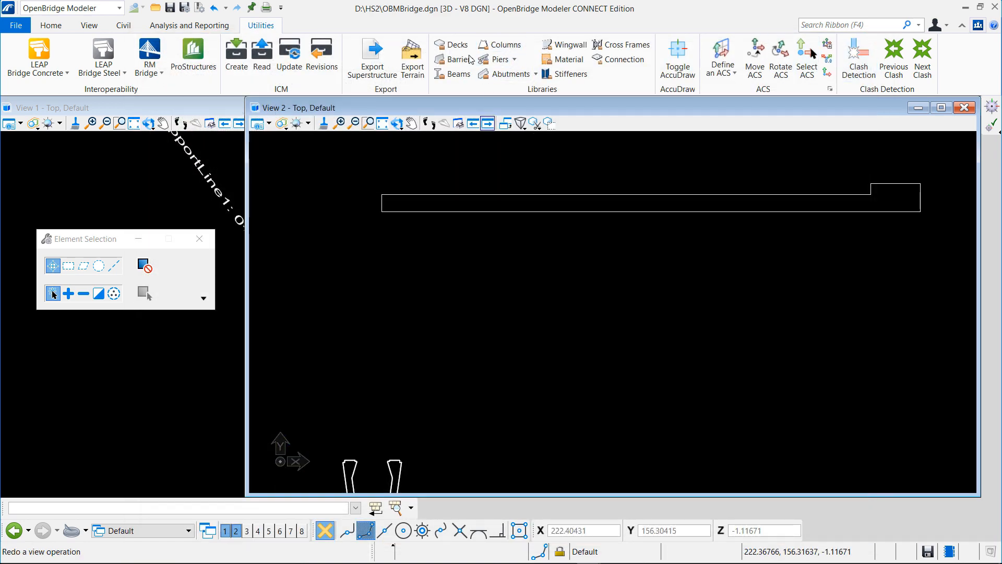
Select and copy the complete U-beam outline below the deck slab drawing.
left_click(452, 74)
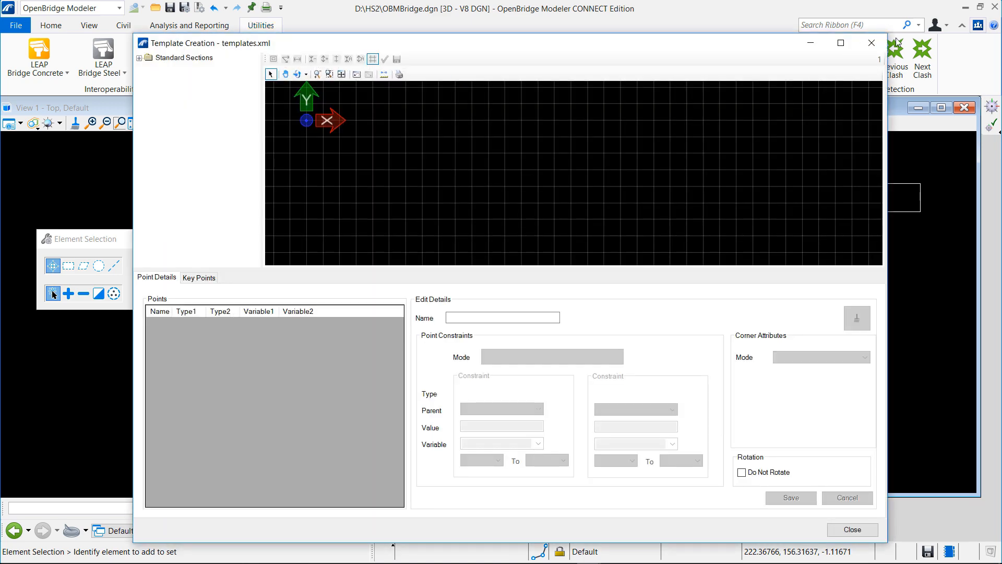
left_click(873, 42)
scroll(569, 344, "down", 2)
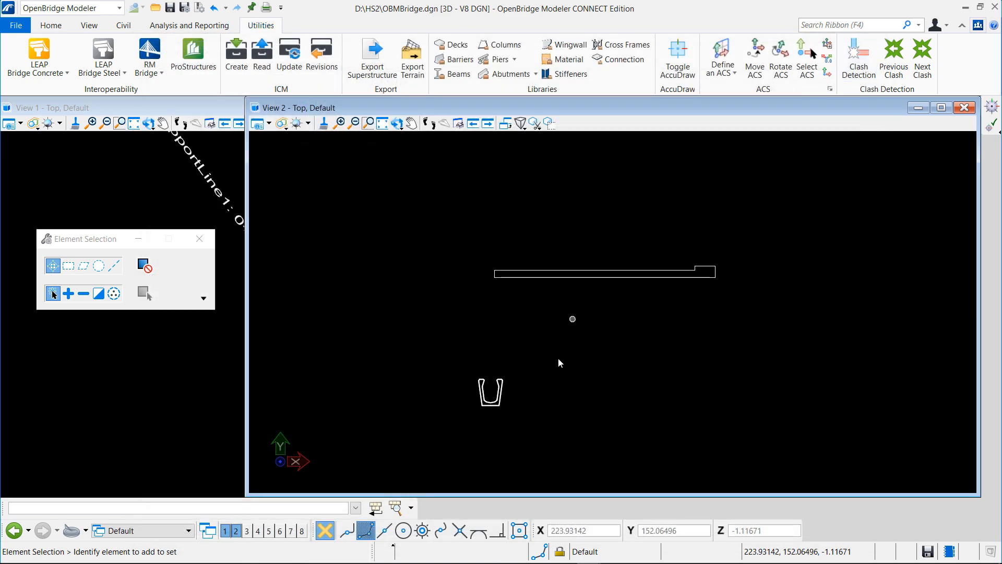
scroll(487, 416, "up", 3)
scroll(487, 418, "up", 3)
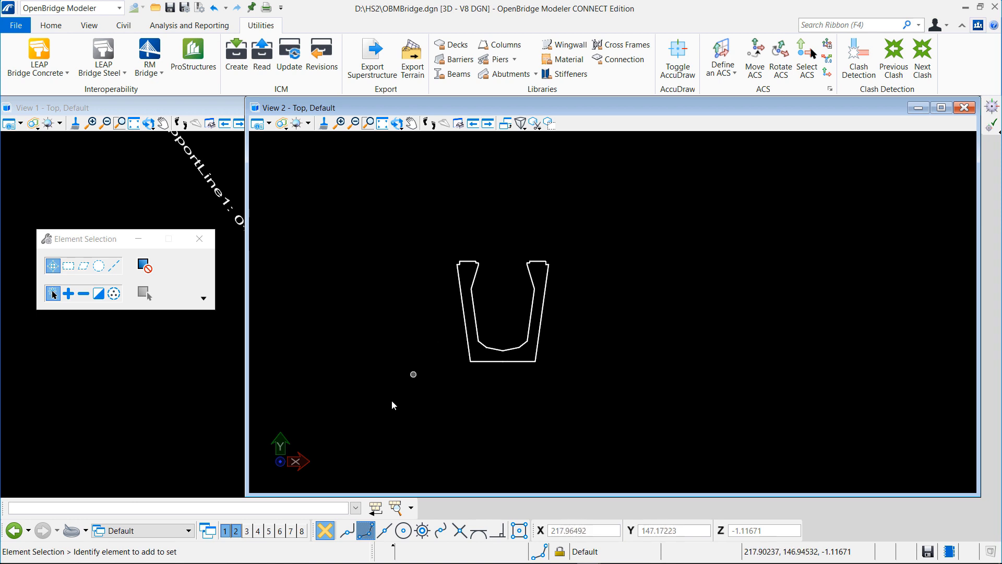
left_click_drag(387, 404, 614, 220)
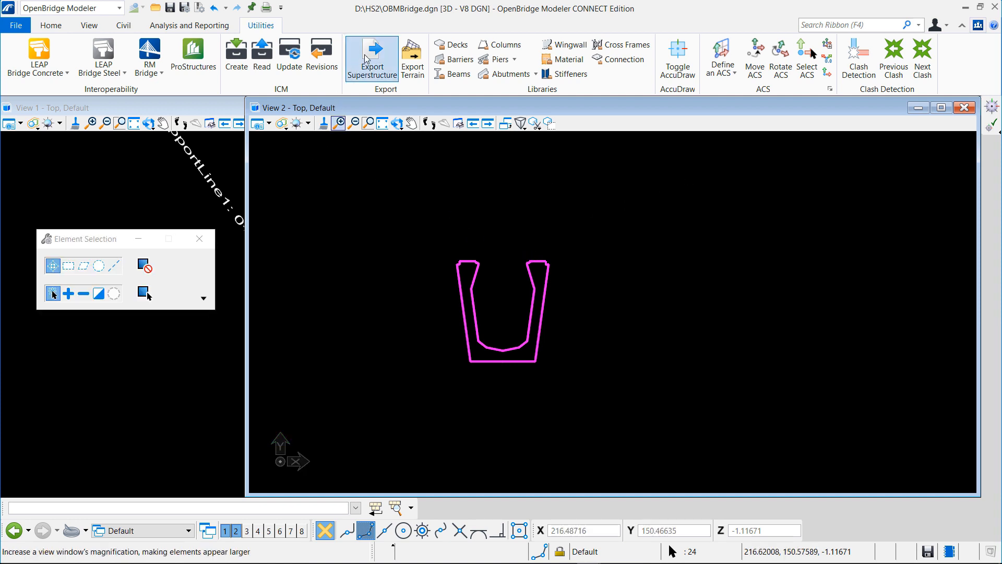
Open the beam library and add a category named Custom under Standard Sections.
left_click(459, 77)
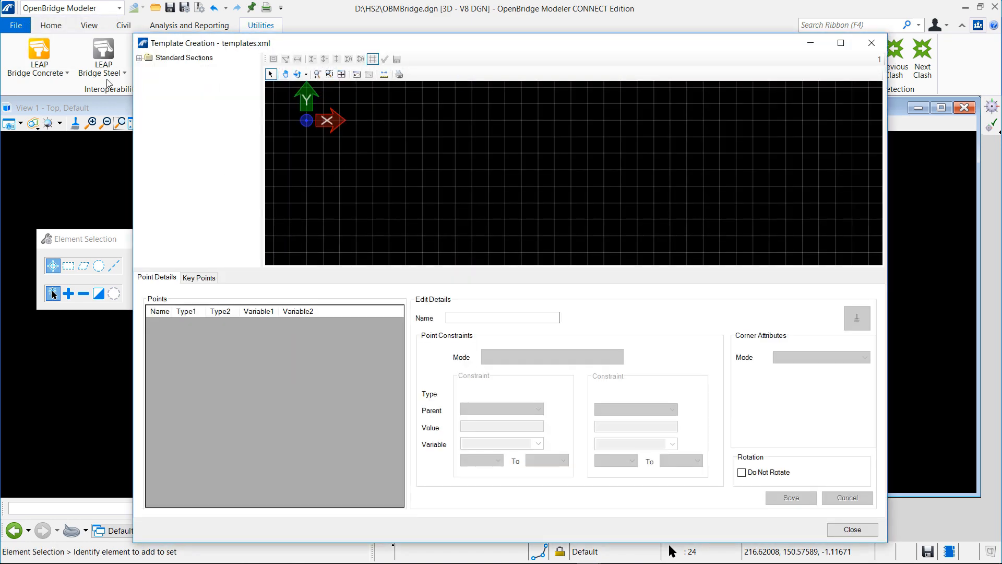
left_click(140, 62)
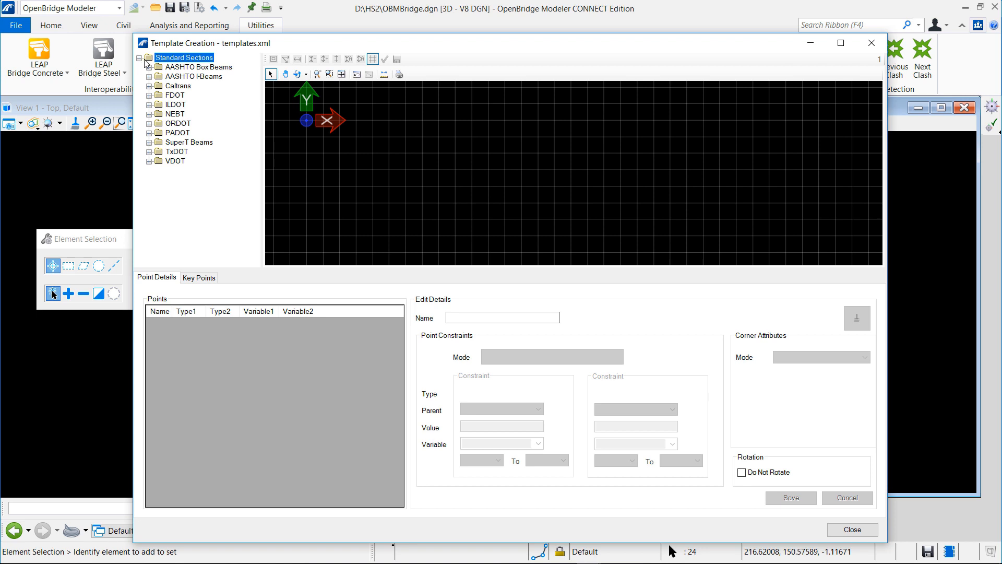
left_click_drag(266, 48, 335, 134)
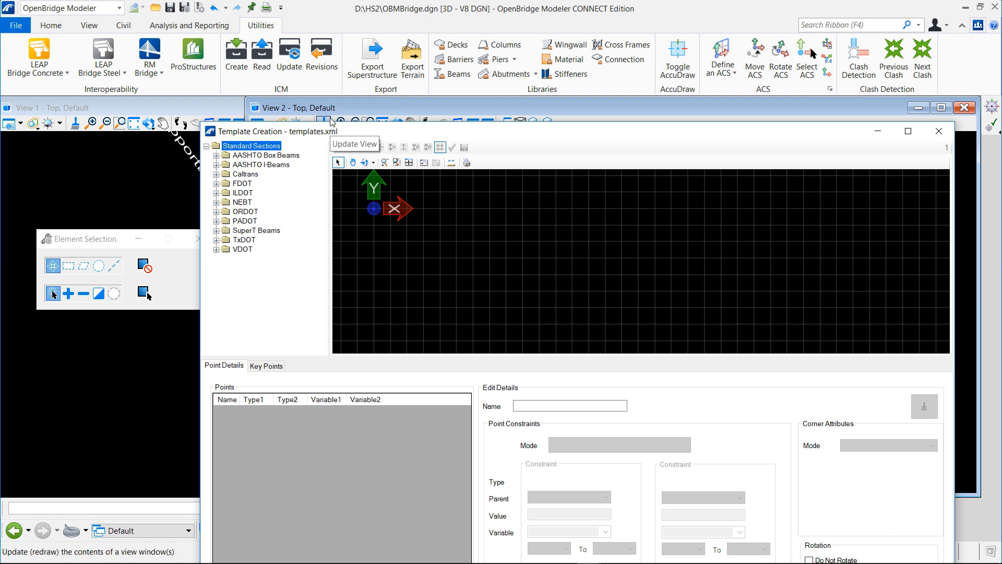
right_click(232, 148)
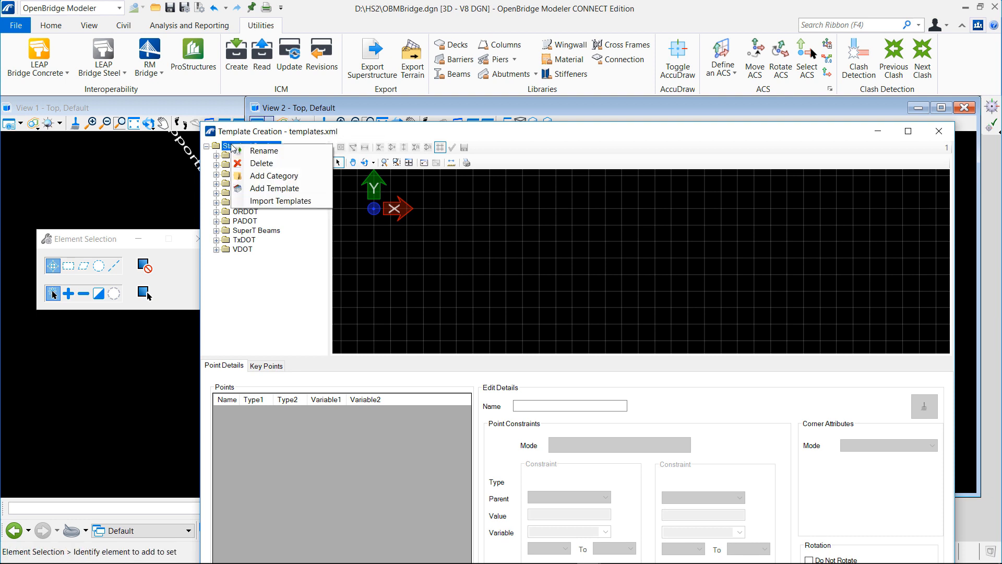
left_click(298, 180)
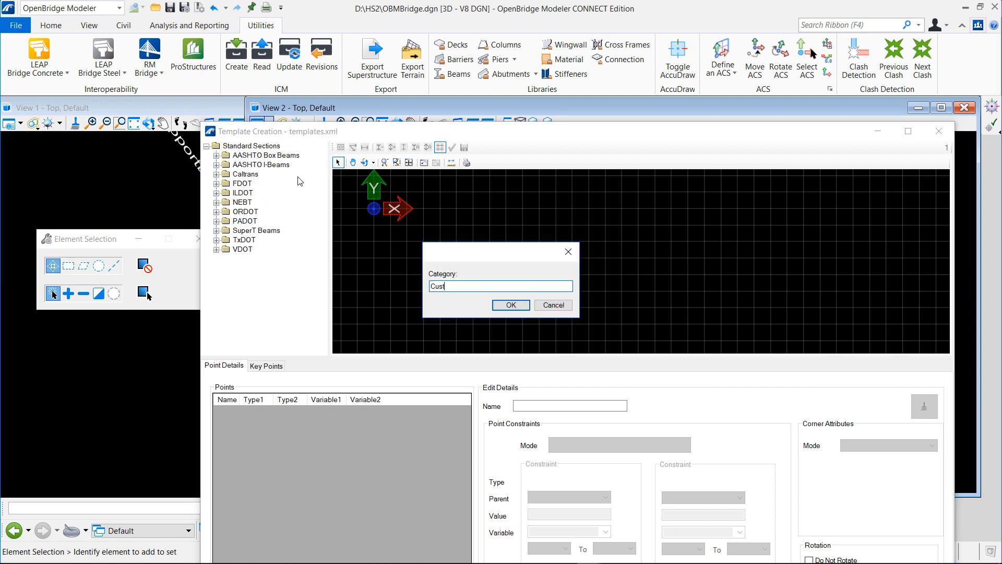
key("Return")
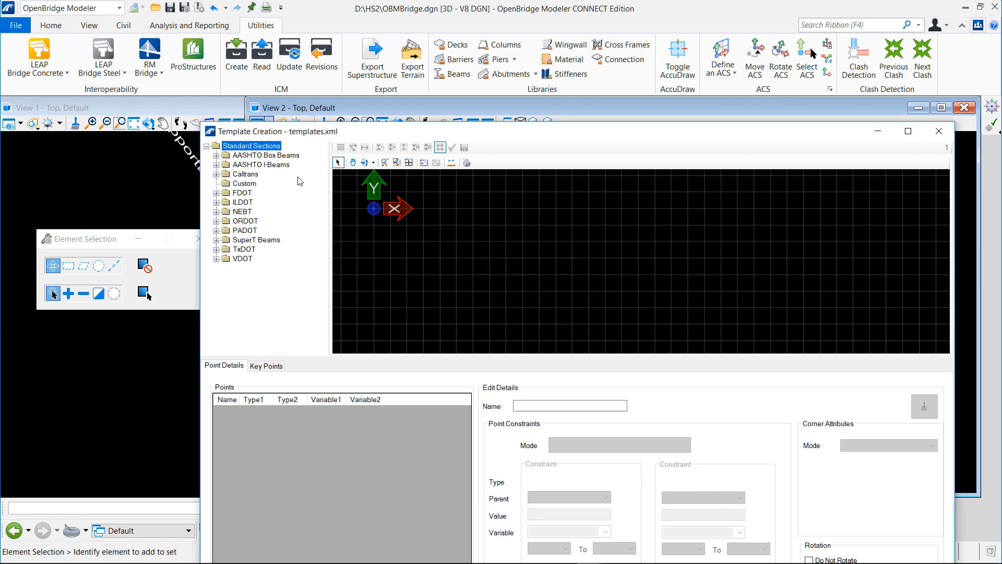
Add a template named HS2Ubeam to the Custom category of the beam library.
right_click(236, 184)
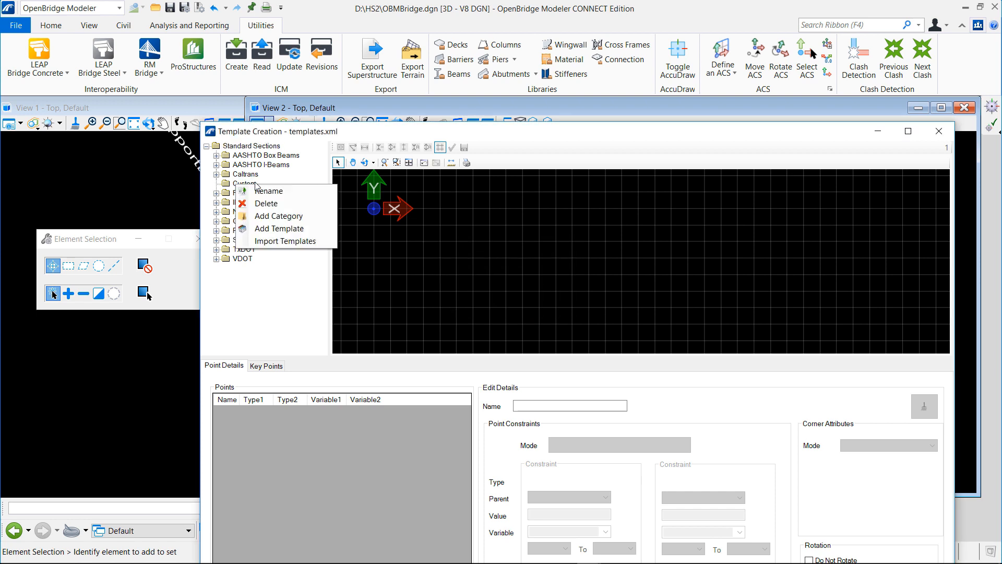
left_click(296, 231)
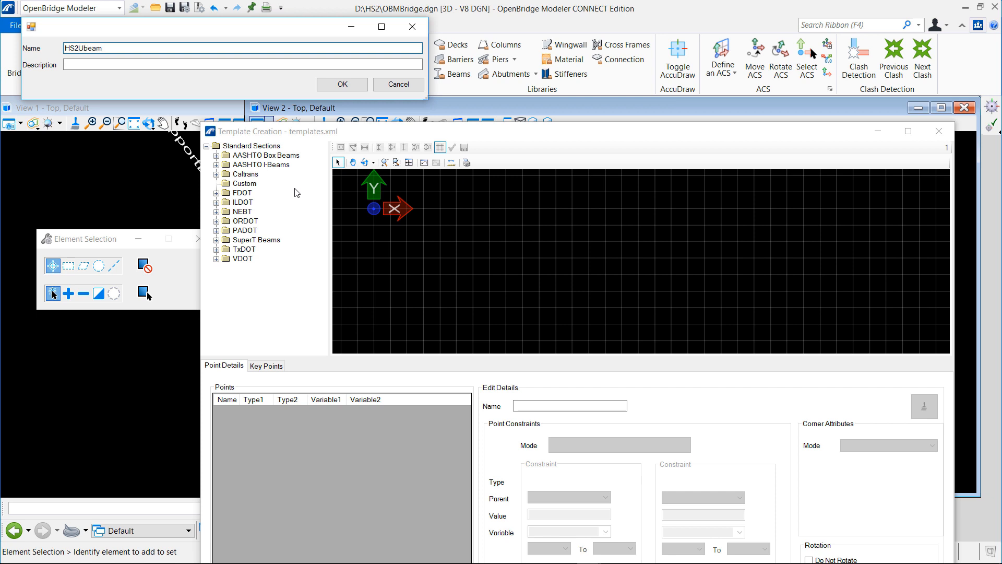
left_click(343, 84)
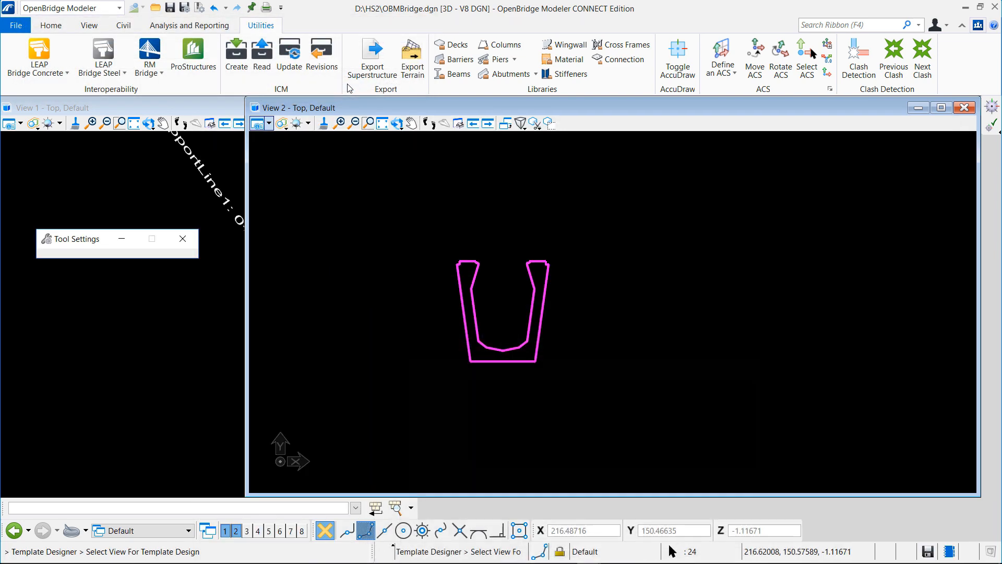
Open the template design view for HS2Ubeam and paste the U-beam outline just below the working point.
left_click(619, 292)
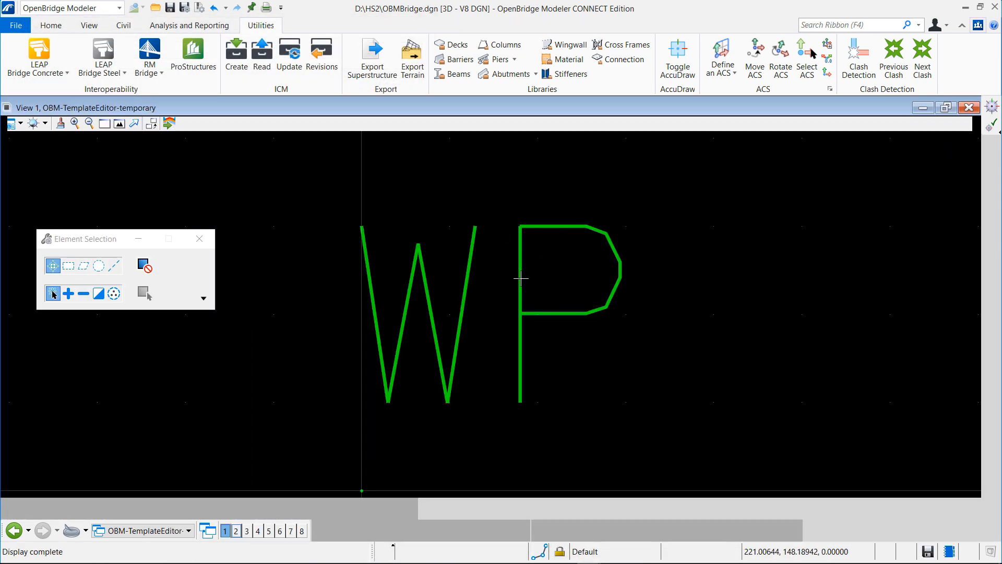
scroll(485, 251, "down", 3)
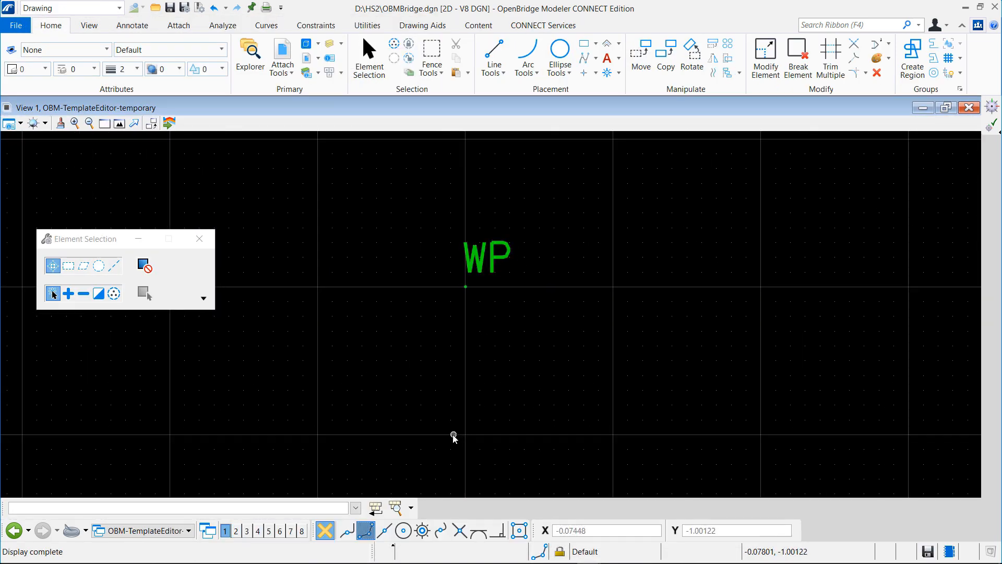
key("ctrl+v")
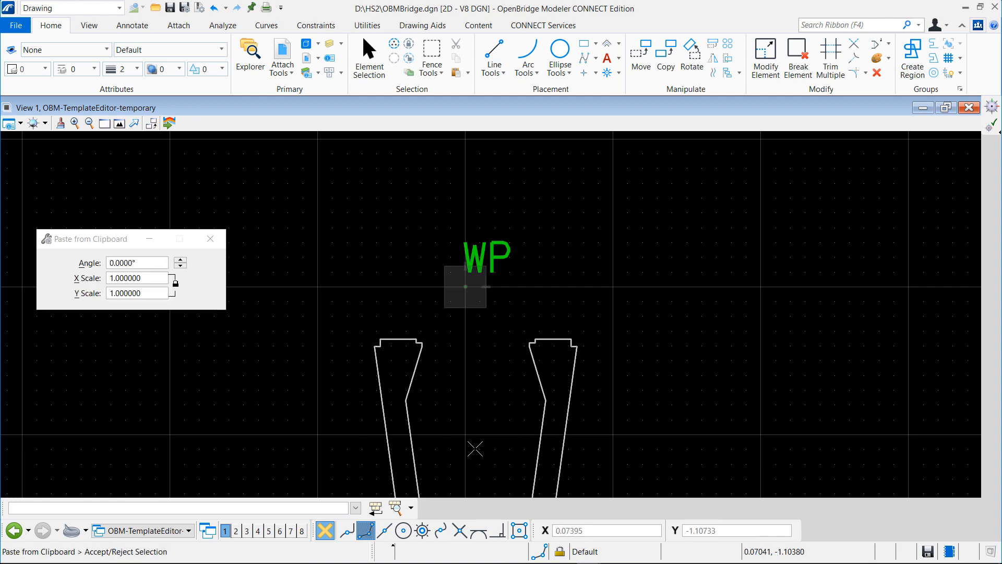
left_click(475, 448)
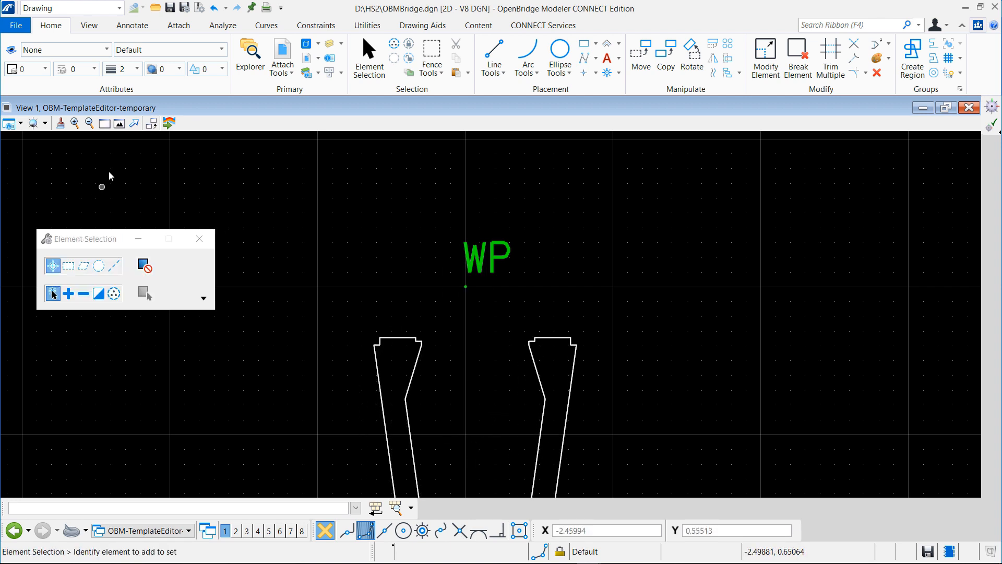
Draw a horizontal helper line joining the inner upper corners of the U-beam's two flanges.
left_click(494, 53)
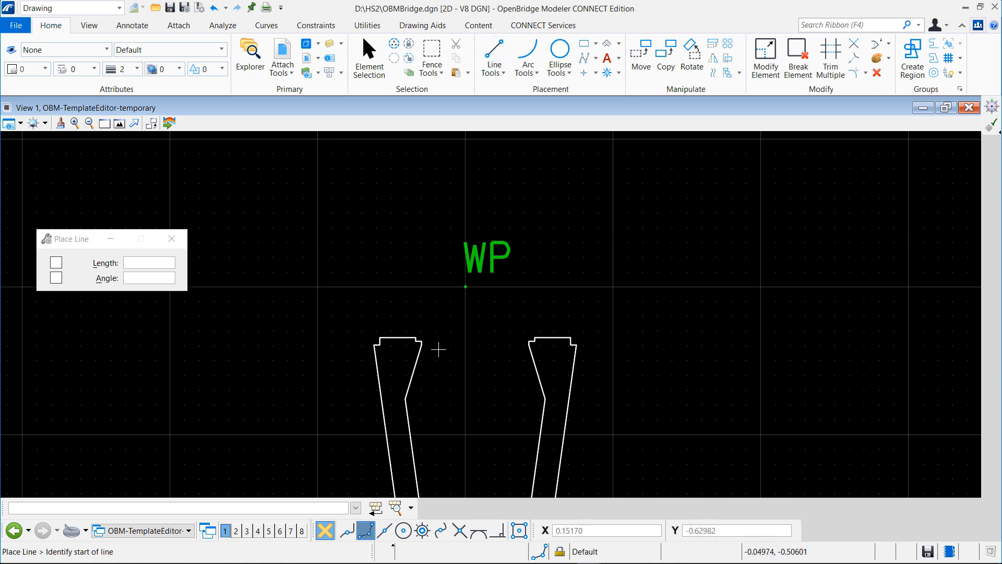
left_click(418, 337)
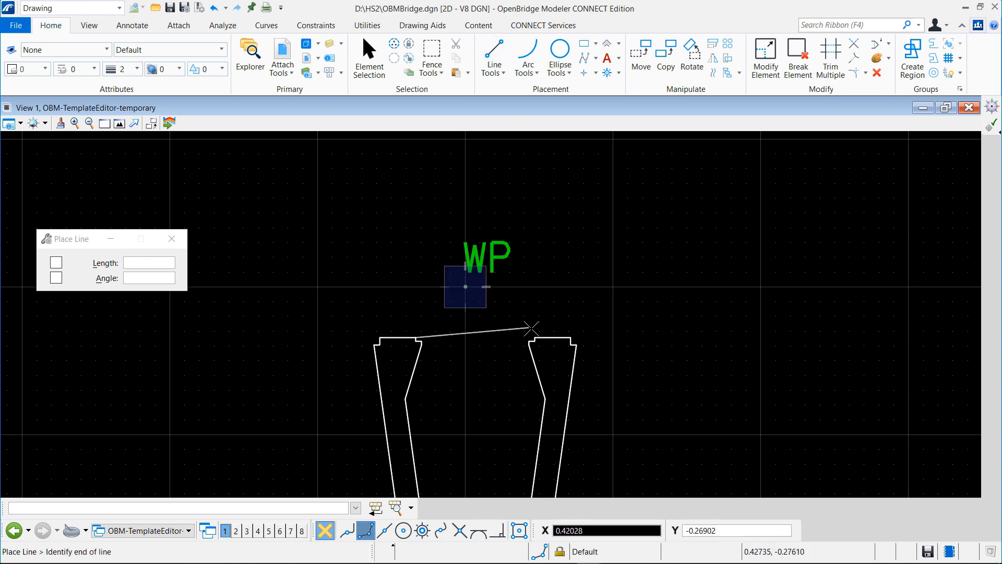
left_click(531, 338)
right_click(533, 334)
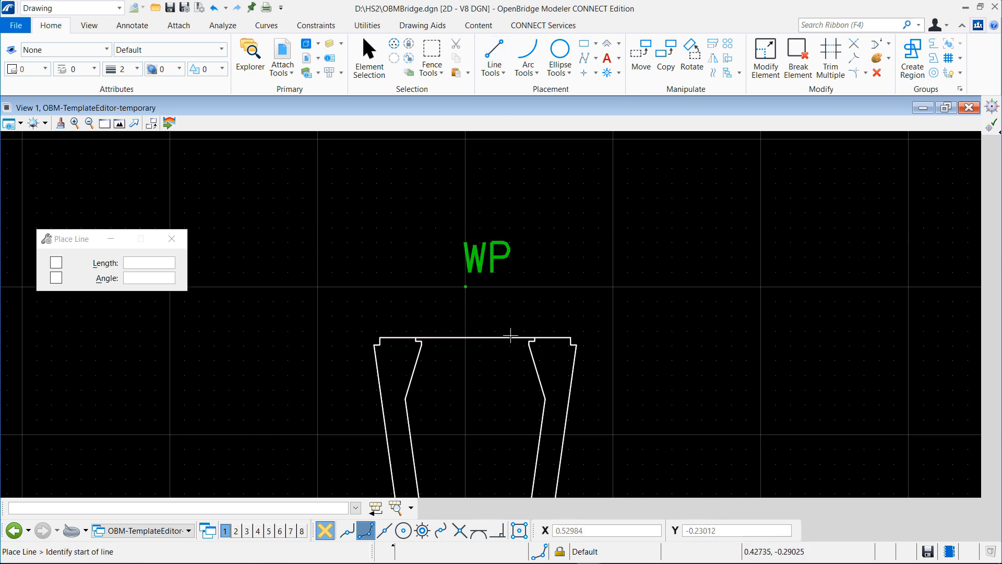
scroll(480, 327, "down", 3)
scroll(481, 326, "down", 1)
key("Escape")
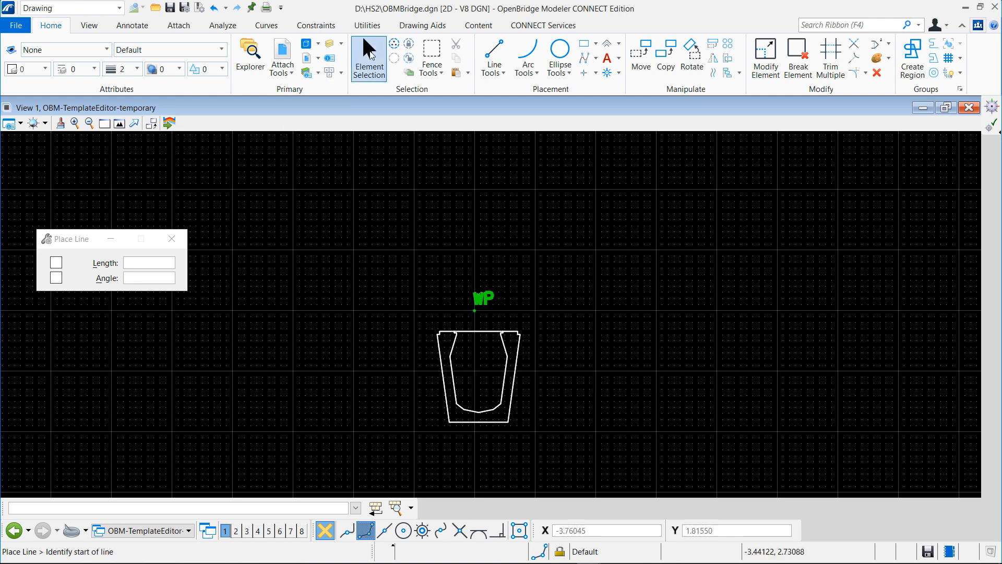
Move the U-beam outline and helper line so the line's midpoint sits on the working point at 0,0, and delete the line.
left_click_drag(409, 442, 554, 325)
scroll(477, 356, "up", 2)
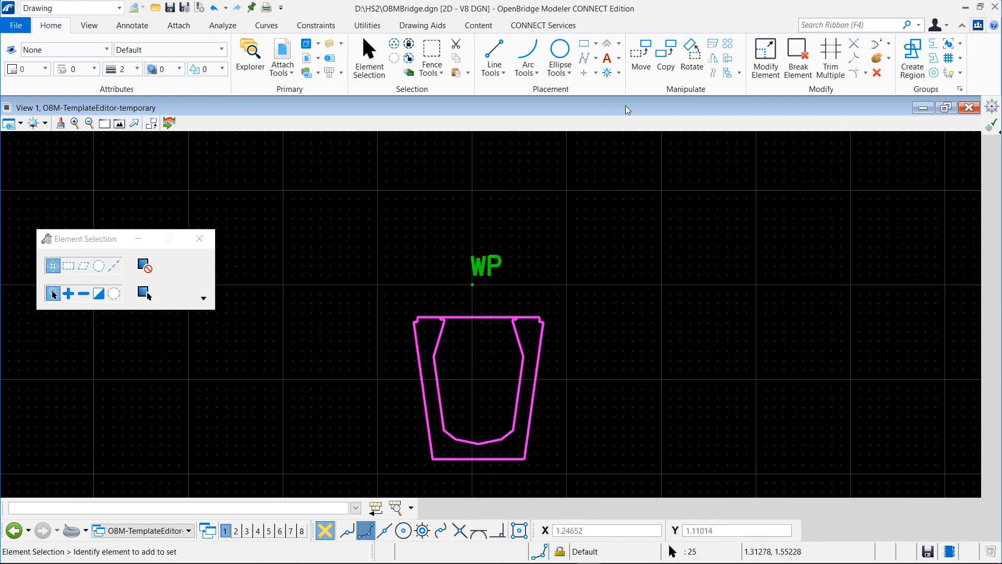
left_click(642, 58)
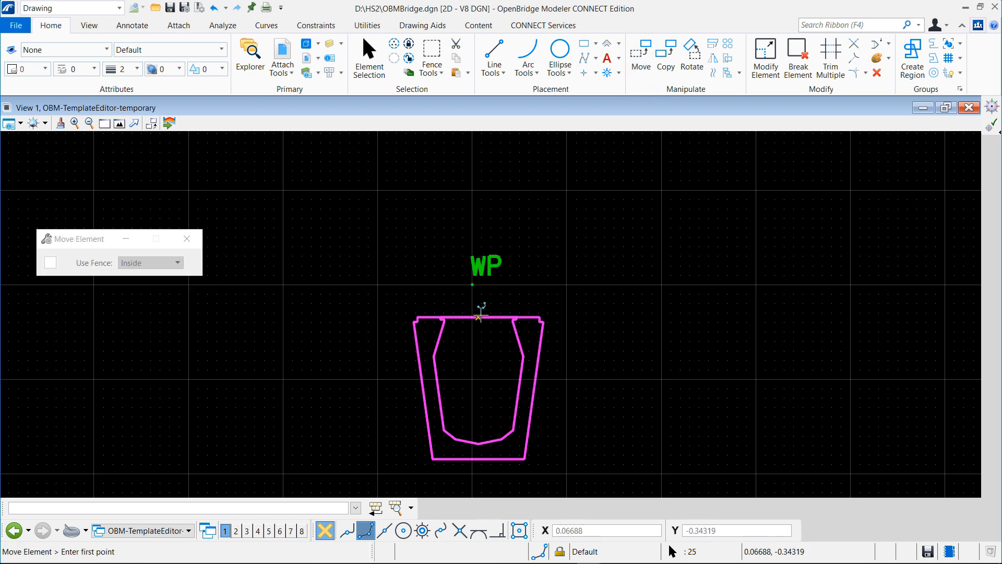
left_click(478, 317)
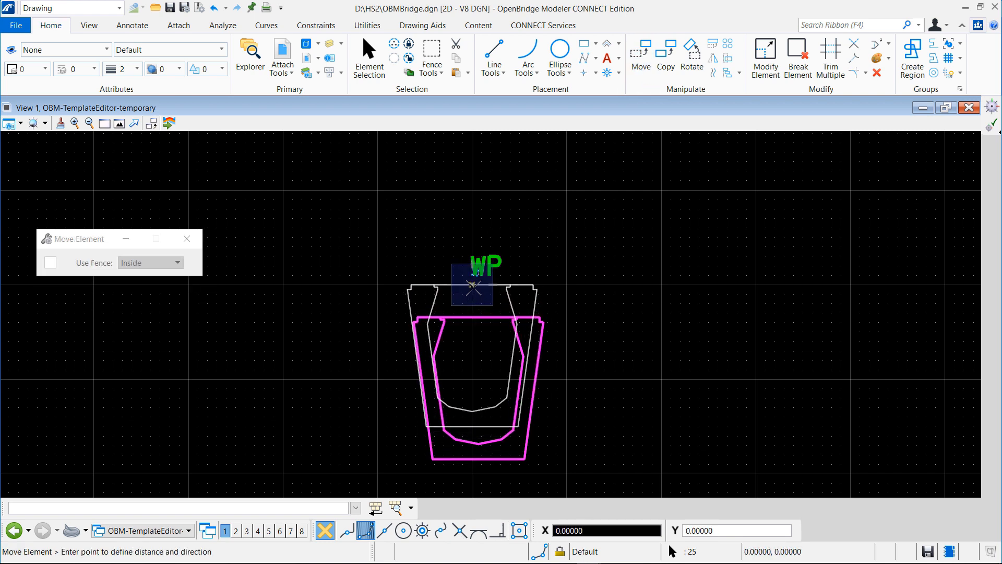
left_click(473, 286)
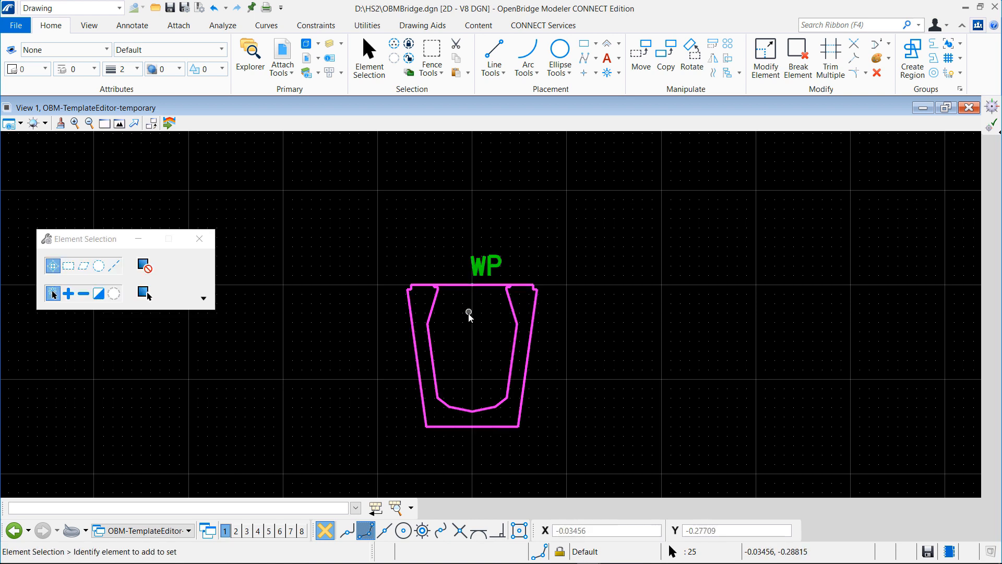
left_click(464, 285)
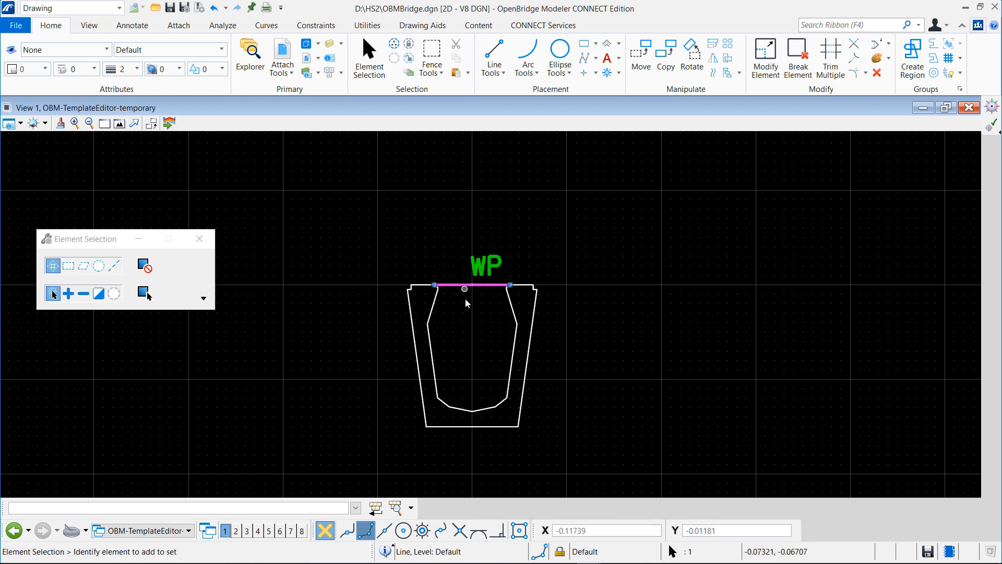
key("Delete")
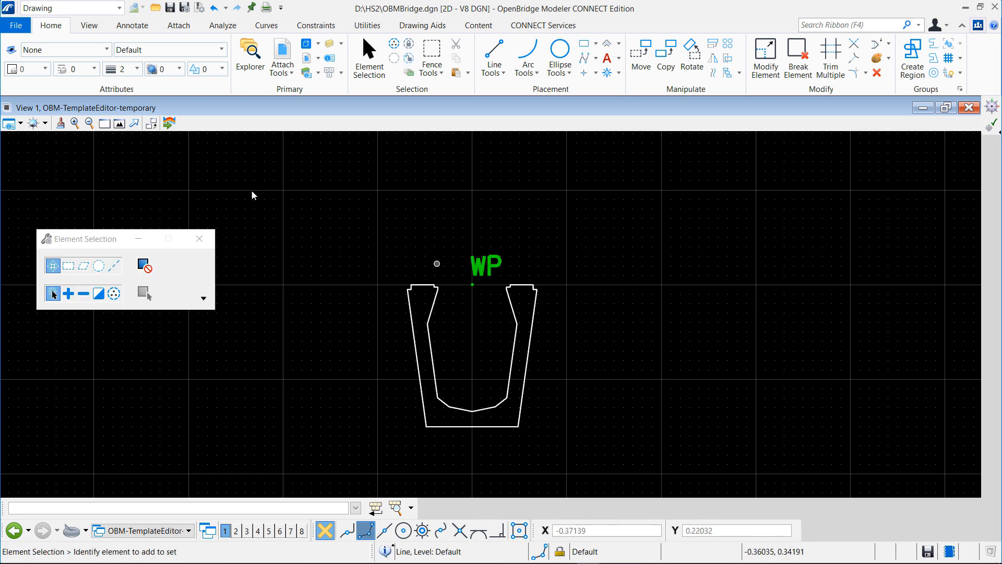
Import the drawn U-beam geometry into the HS2Ubeam template and close the beam library.
left_click(170, 124)
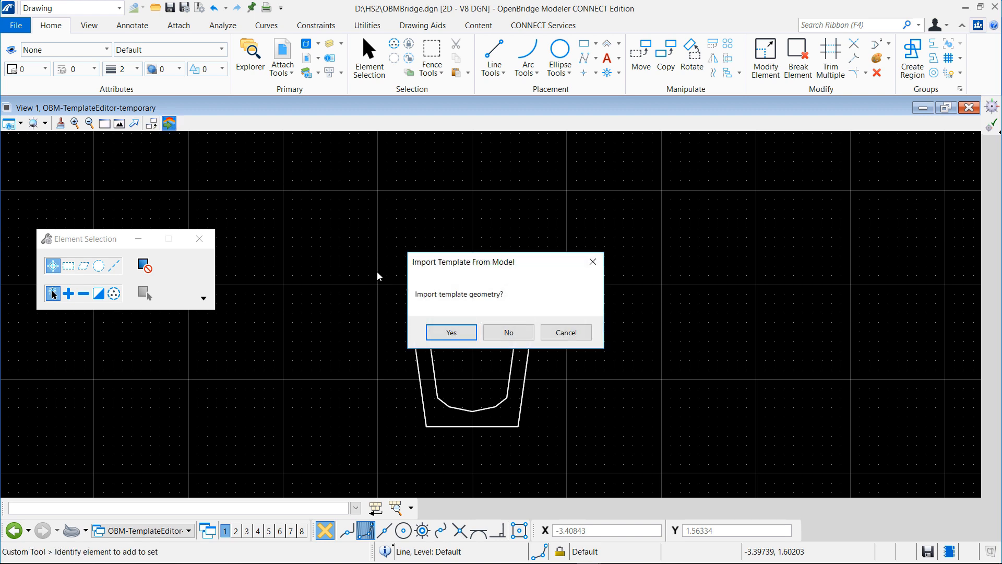
left_click(453, 332)
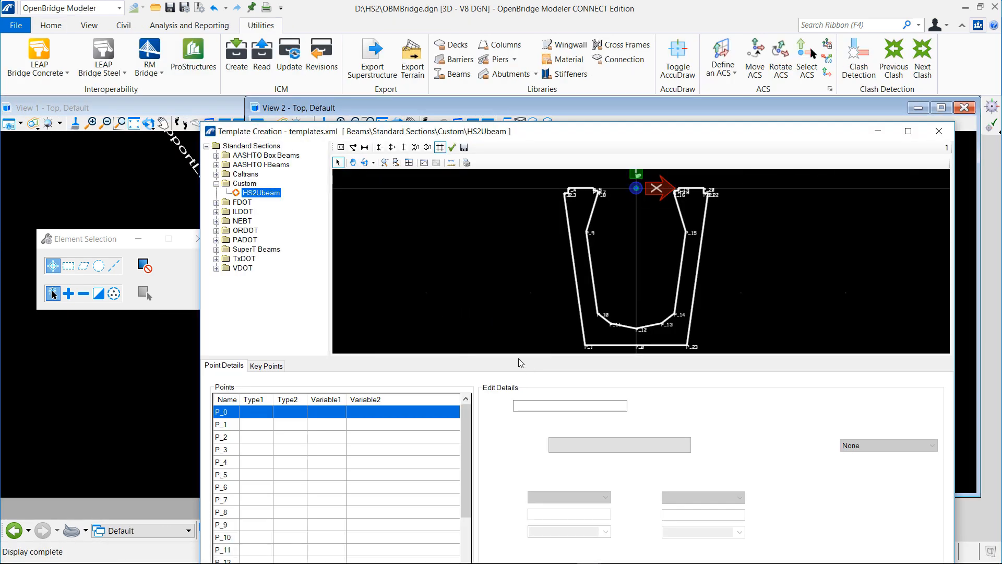
left_click(940, 132)
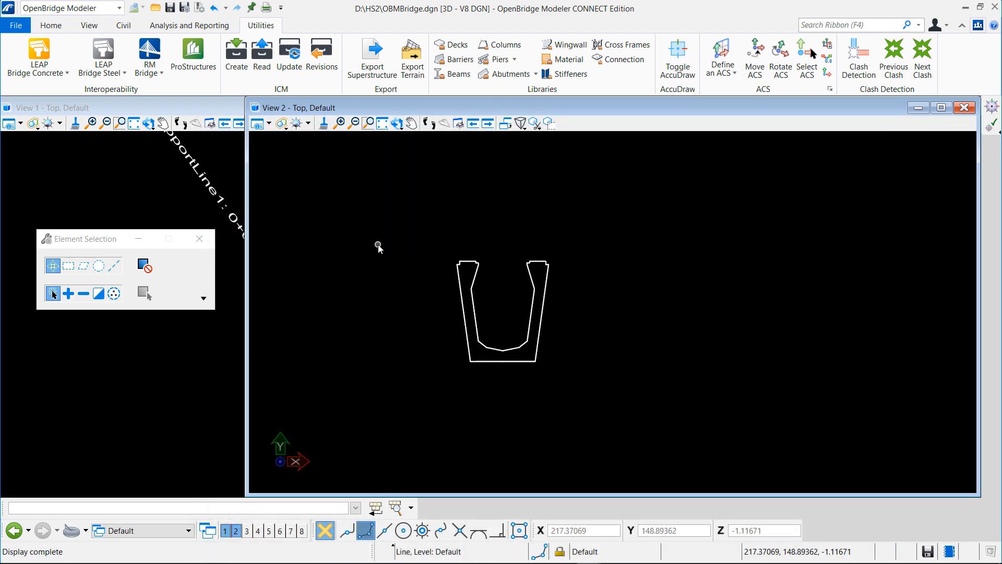
Close the second view and choose the HS2Slab template from Deck Slabs for a new deck.
left_click(966, 108)
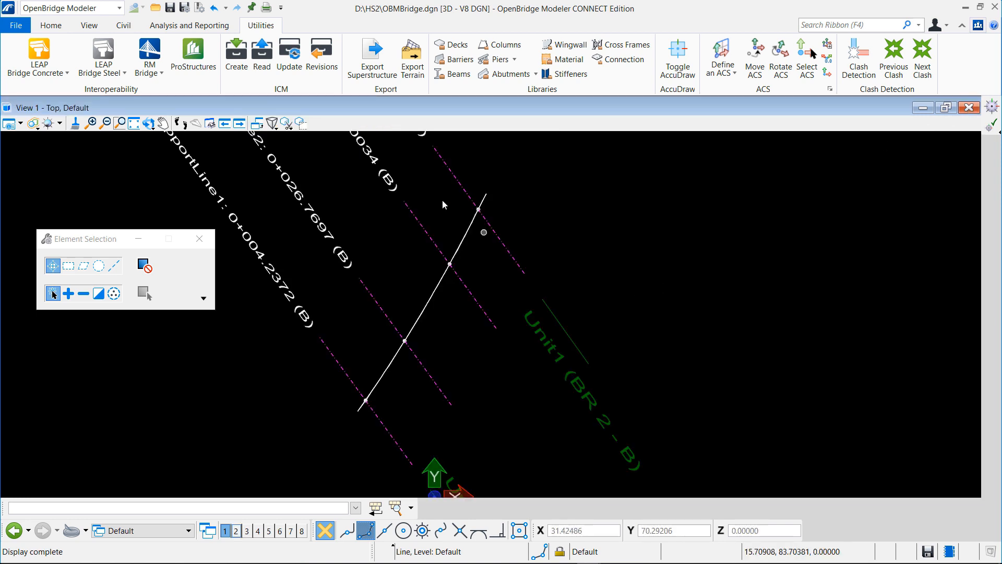
left_click(59, 28)
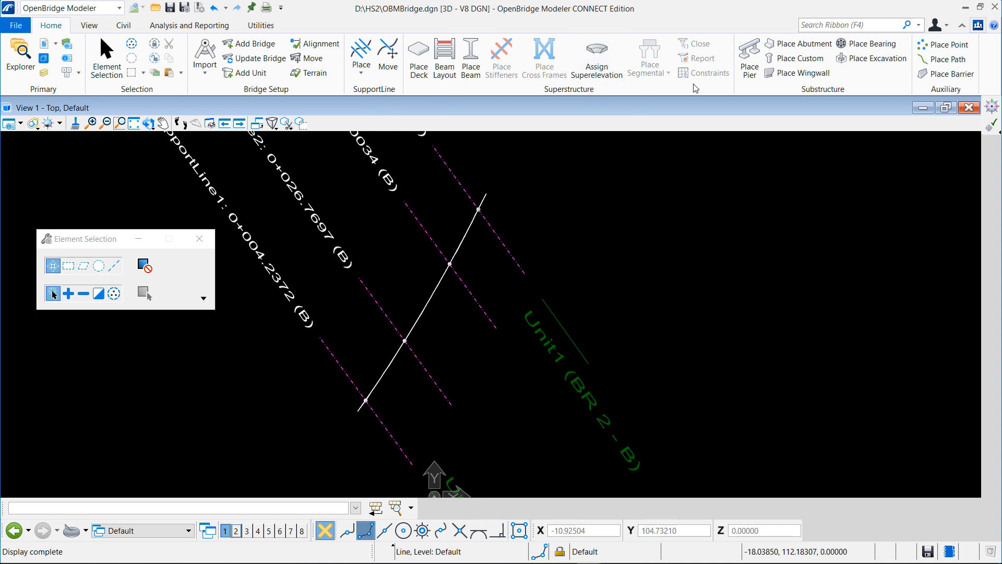
left_click(418, 74)
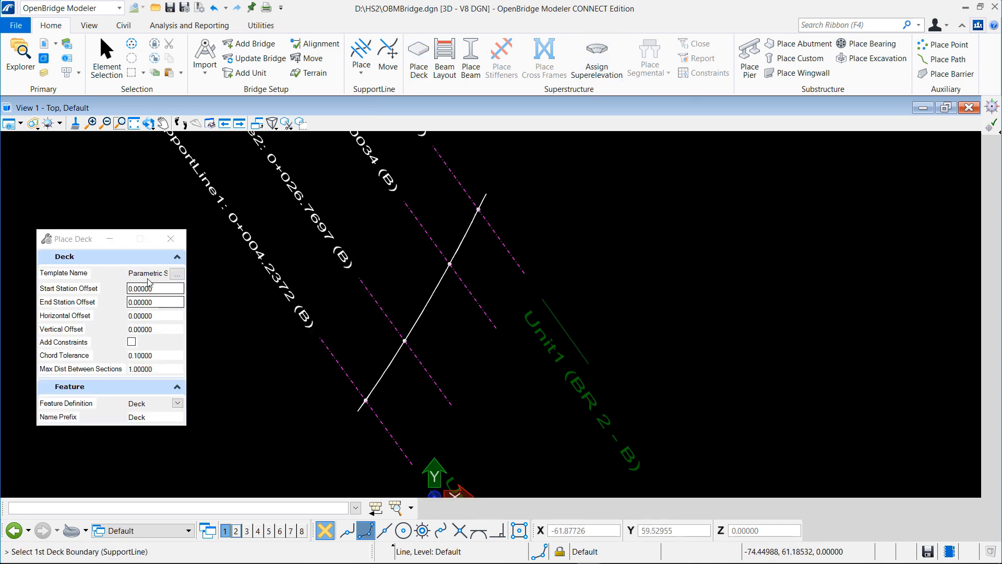
left_click(177, 273)
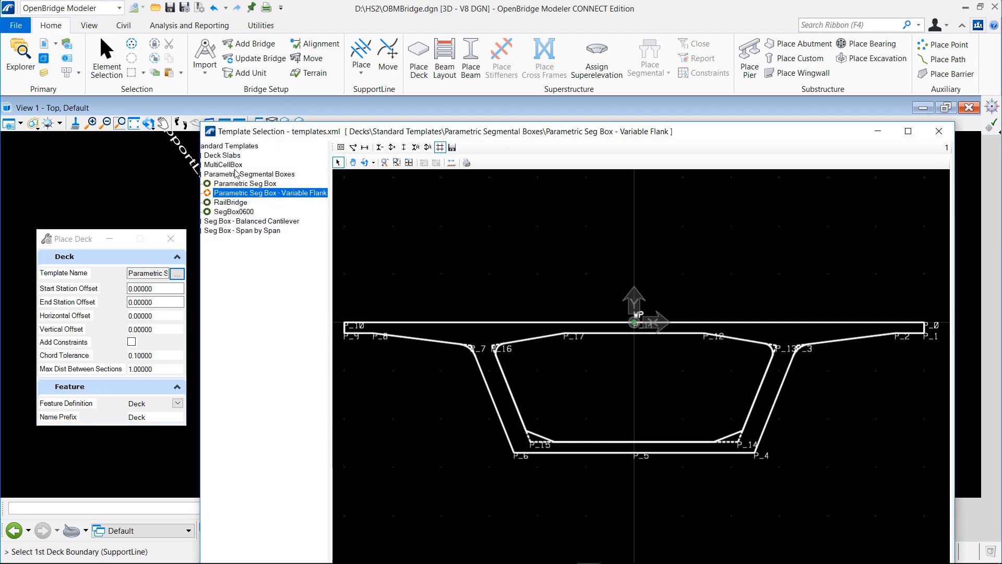
left_click(223, 157)
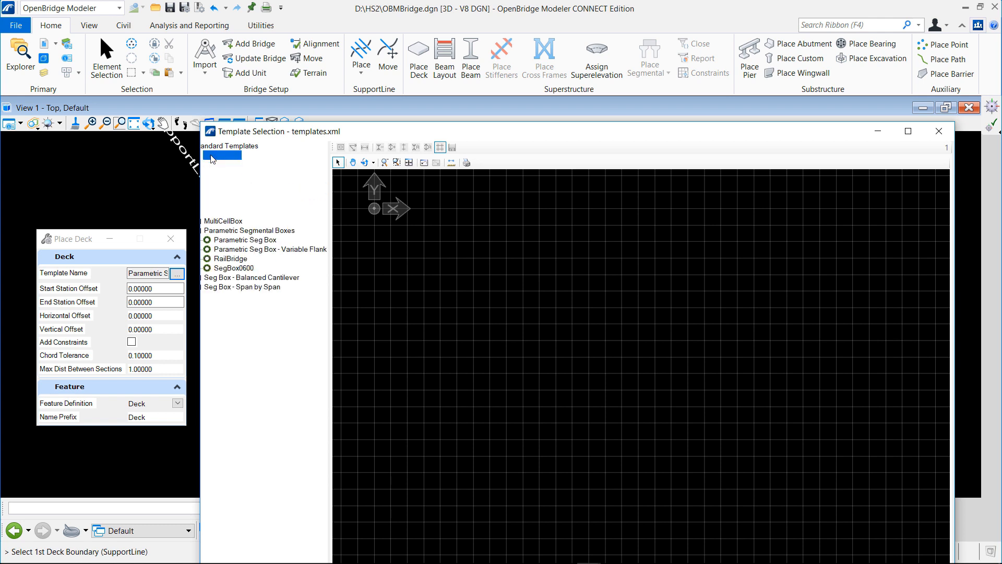
left_click(228, 174)
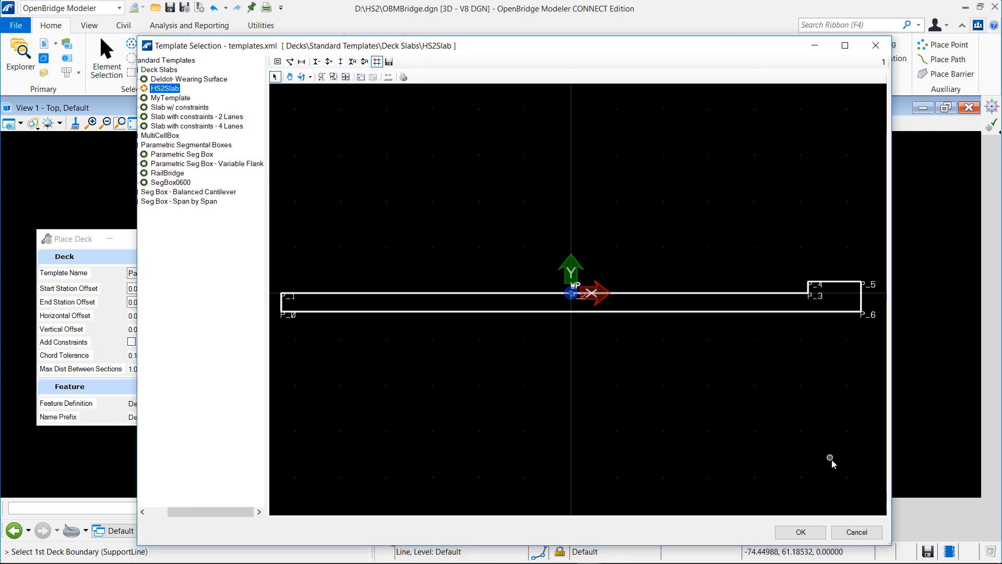
left_click(801, 532)
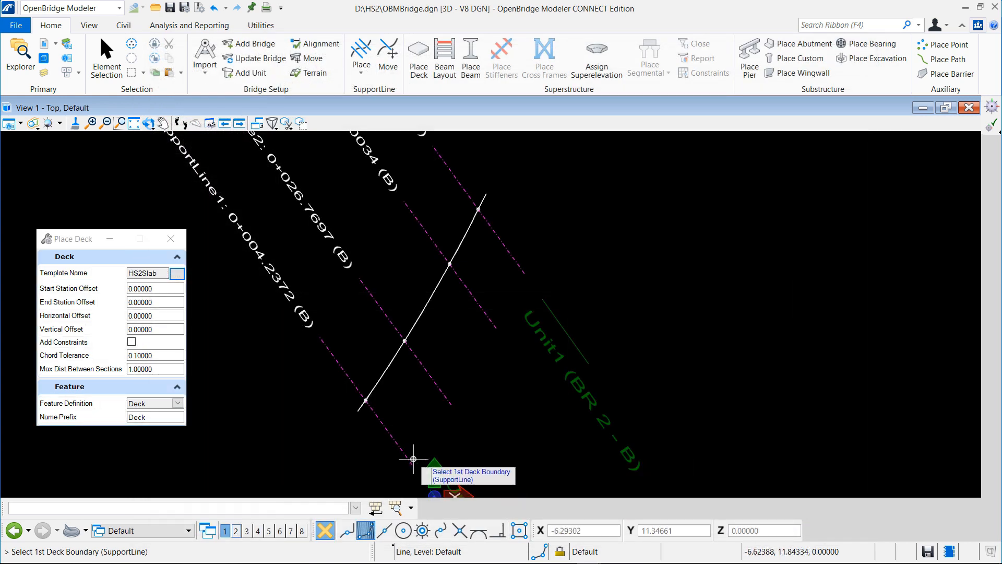
Place the HS2Slab deck from the first support line to the last one, without constraints.
left_click(393, 422)
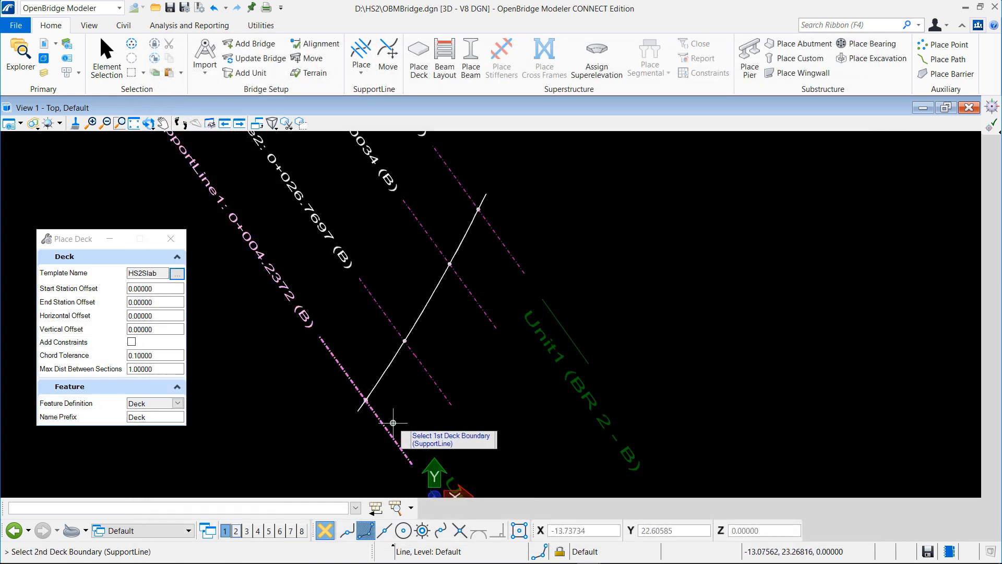
left_click(504, 260)
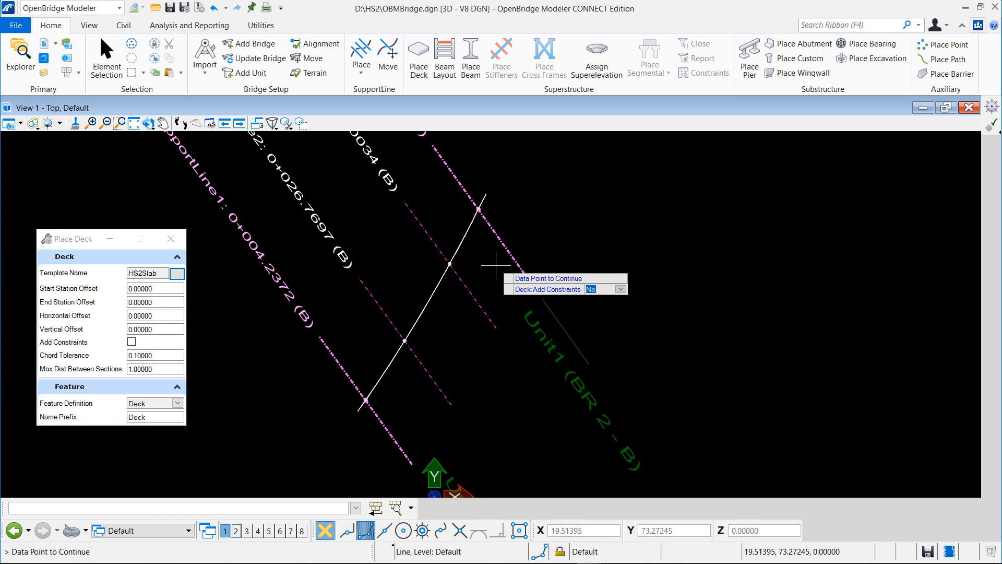
left_click(496, 265)
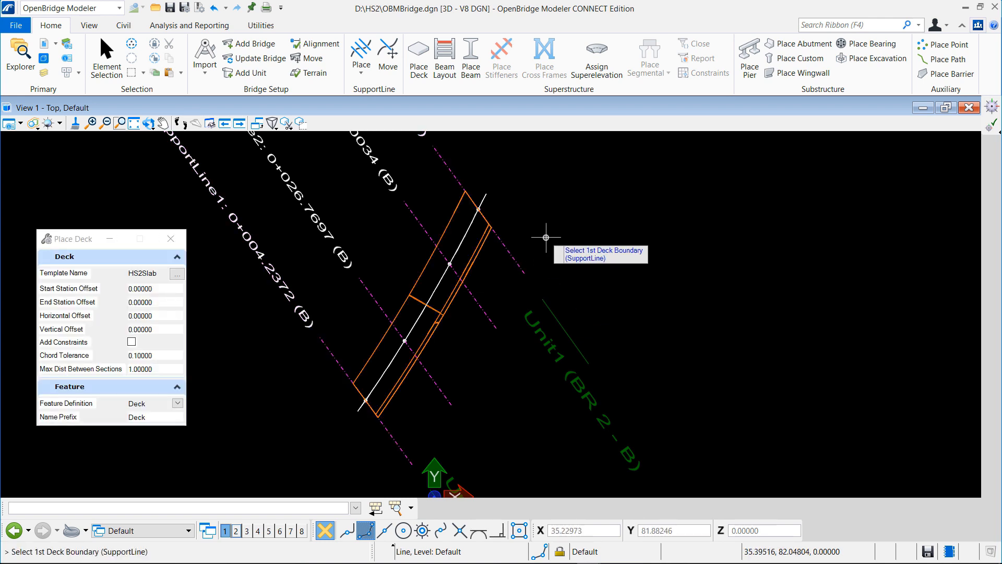
key("Escape")
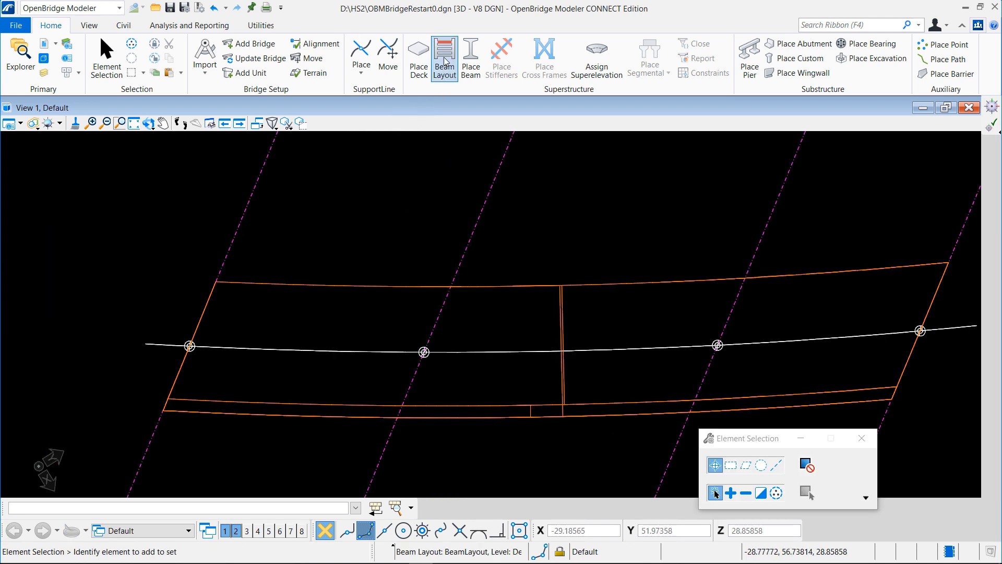
Create a beam layout with SupportLine1 as the start limit and SupportLine4 as the end limit.
left_click(444, 61)
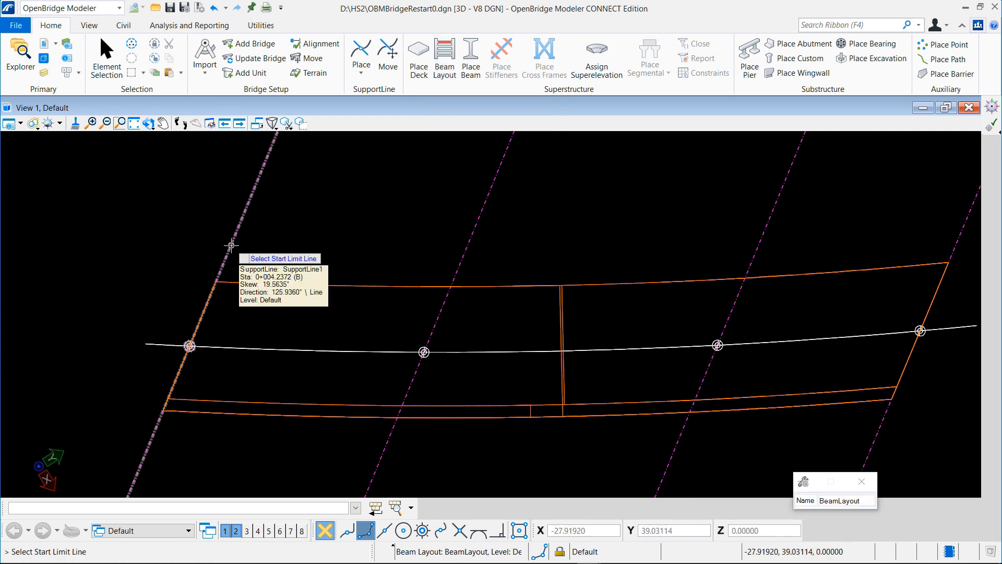
left_click(231, 245)
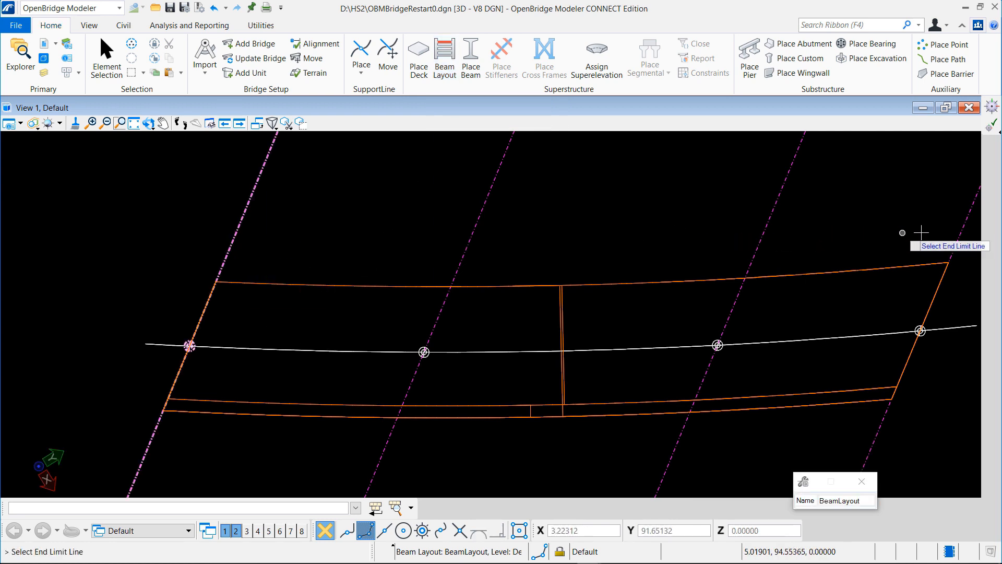
left_click(959, 238)
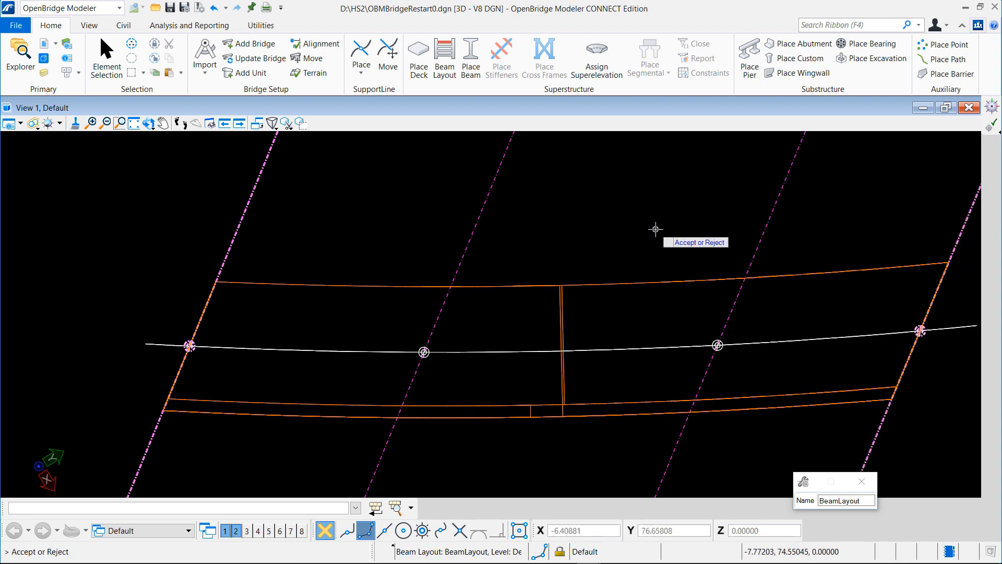
left_click(653, 230)
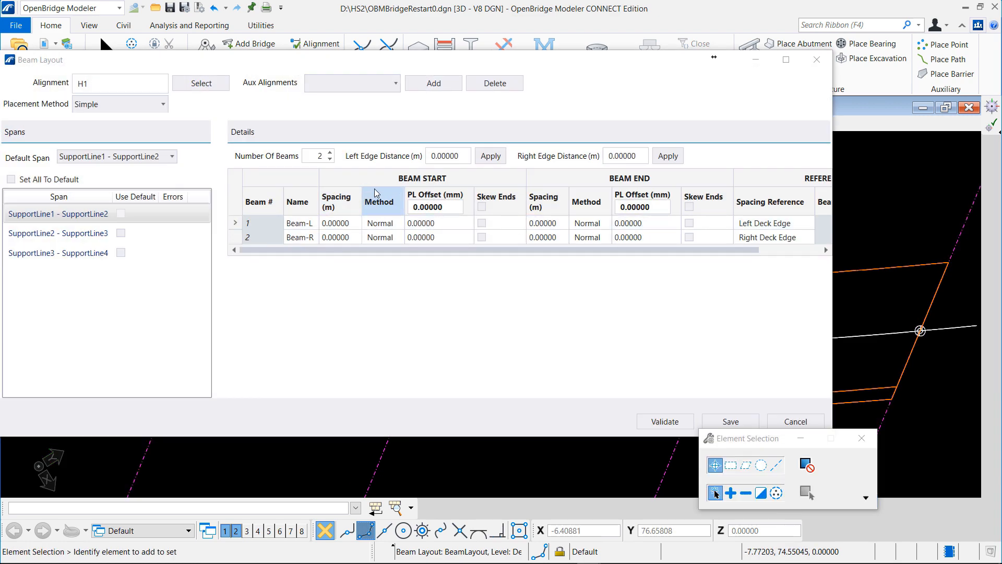
Apply a left edge distance of 0.906 m and a right edge distance of 0.9 m to the SupportLine1 - SupportLine2 span.
left_click(448, 209)
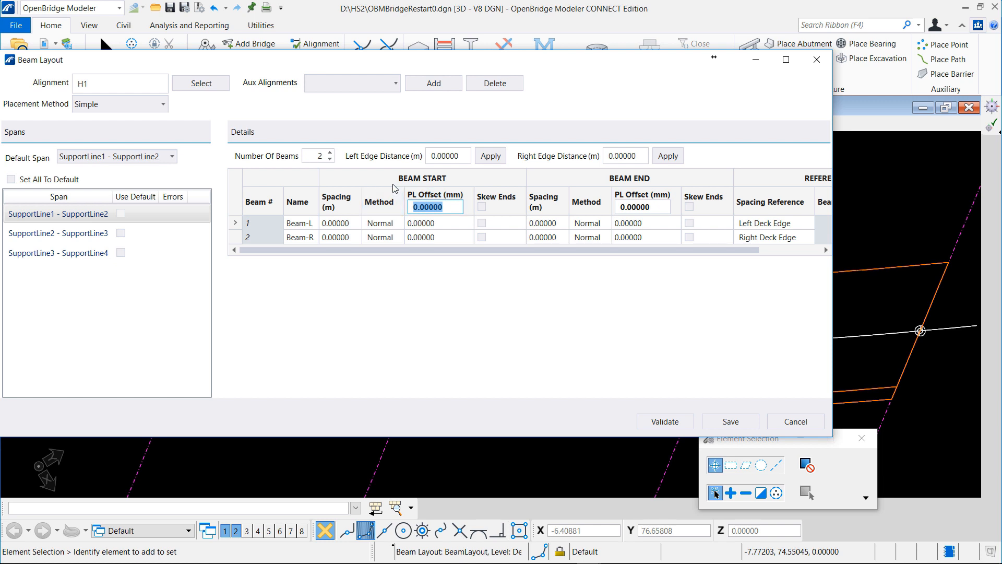
type(".")
left_click(454, 160)
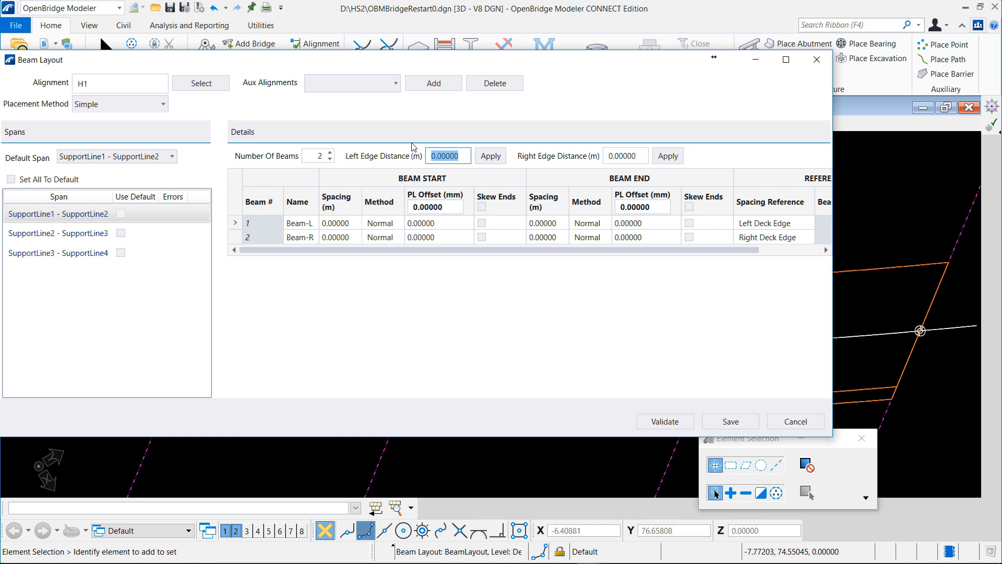
type("0.906")
left_click(634, 155)
type("0.9")
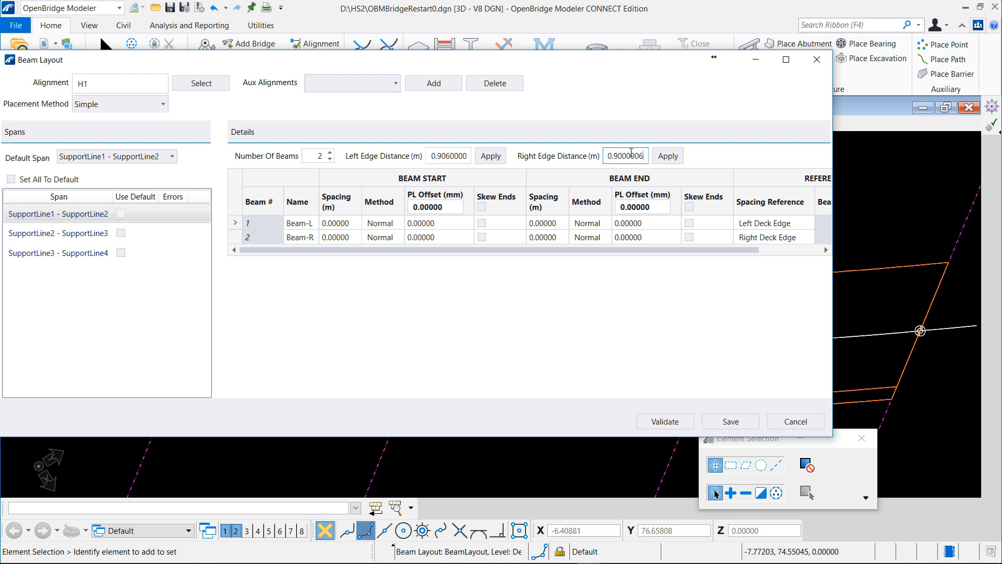
left_click(671, 157)
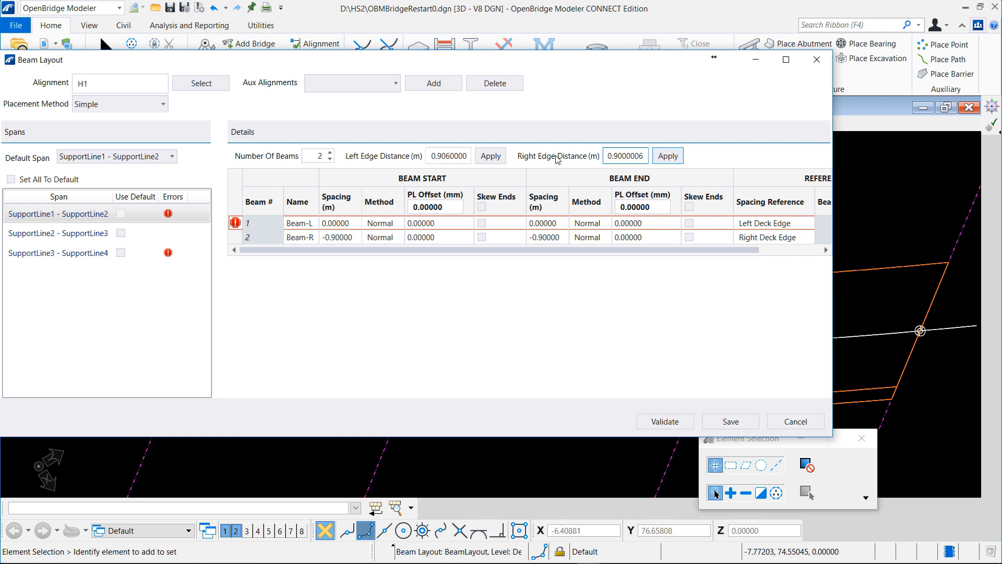
left_click(499, 156)
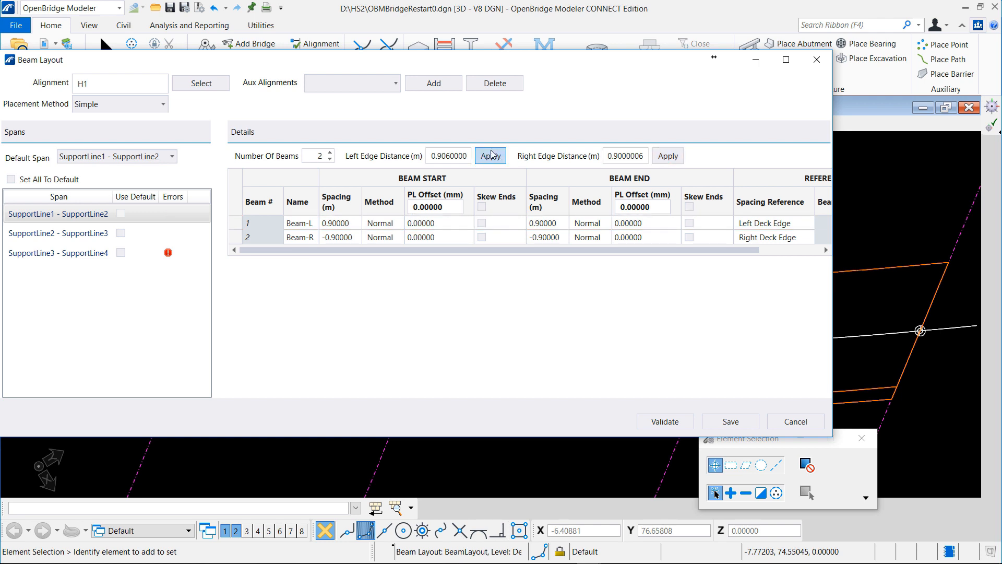
Set the beam start spacing to 0.906 m for Beam-L and -0.906 m for Beam-R.
left_click(370, 223)
left_click(341, 223)
double_click(342, 222)
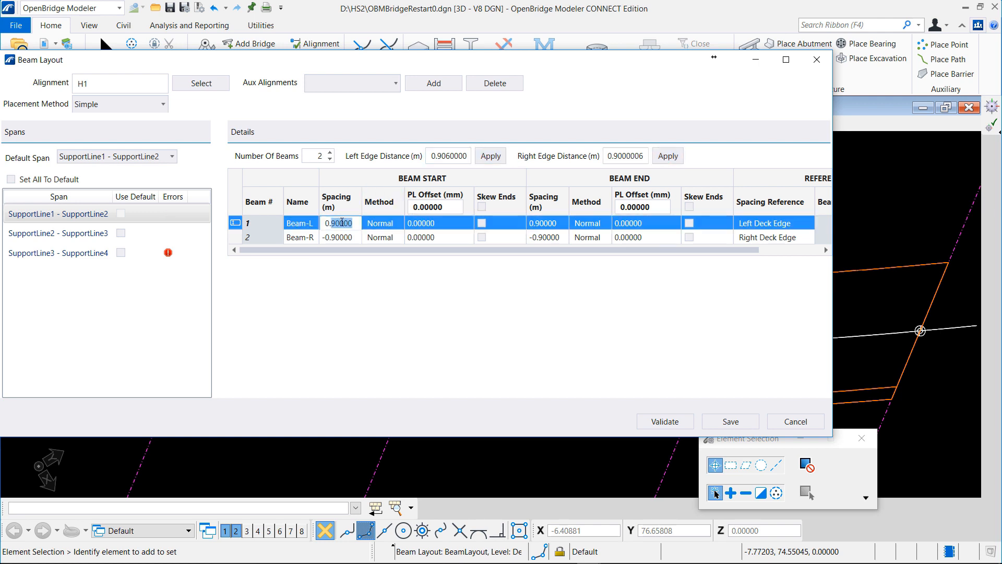
left_click(345, 224)
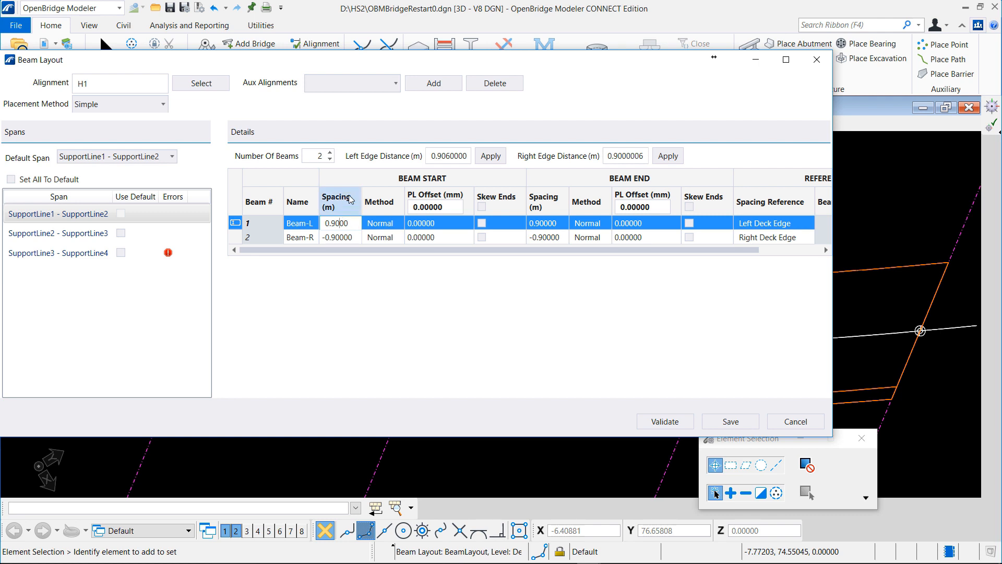
left_click(340, 237)
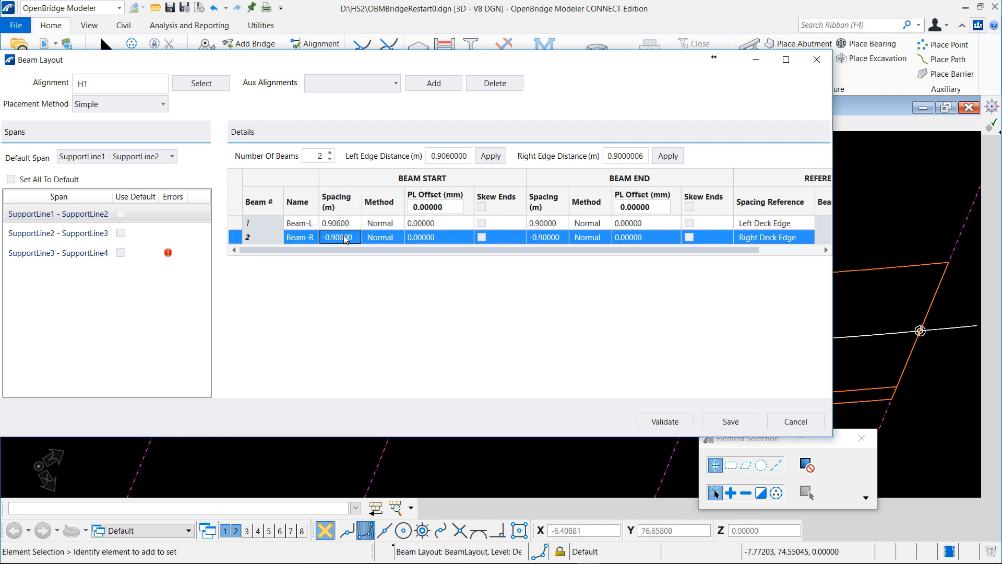
left_click(345, 236)
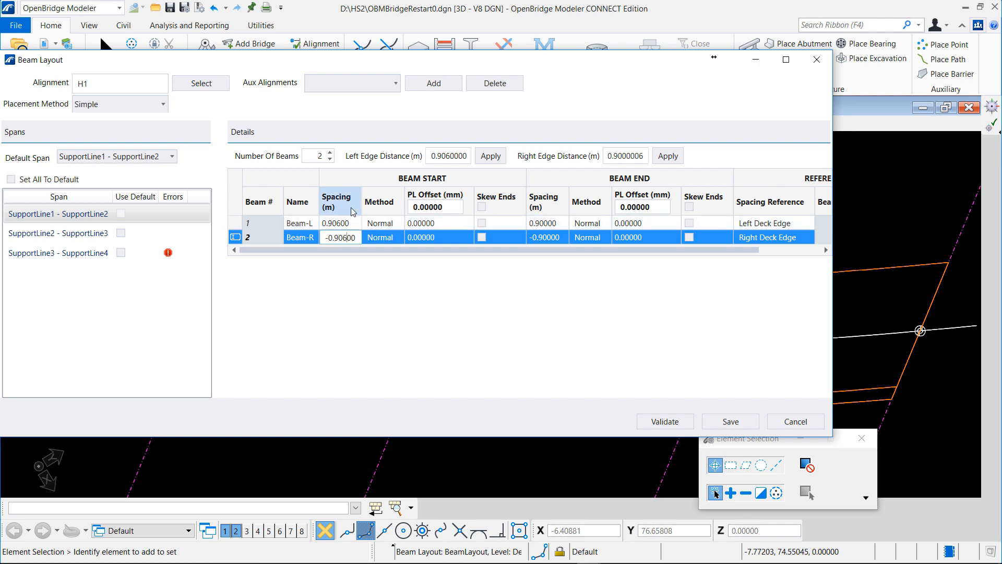
Set the beam end spacing to 0.998 m for Beam-L and -0.815 m for Beam-R.
left_click(557, 224)
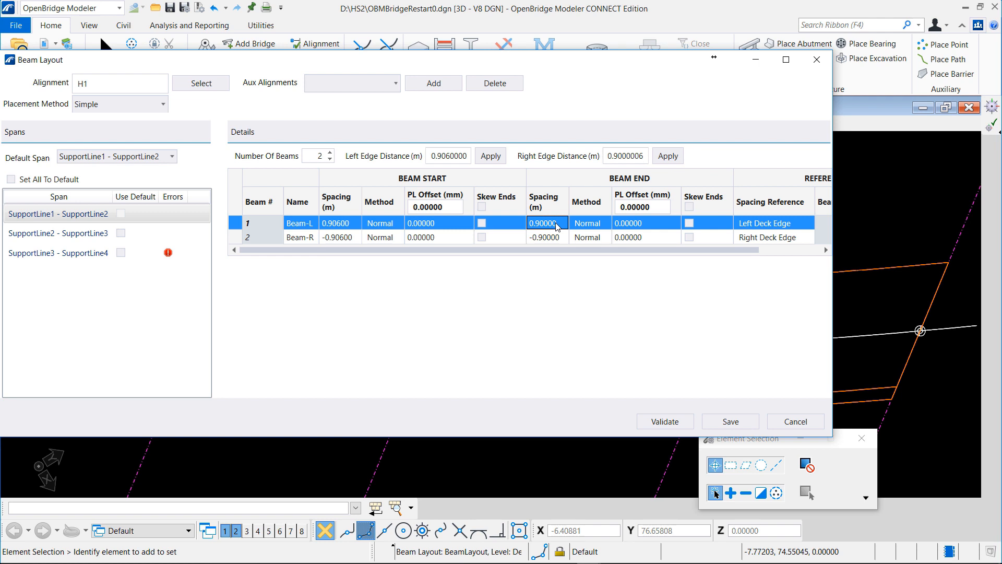
left_click(560, 225)
left_click_drag(553, 223, 544, 224)
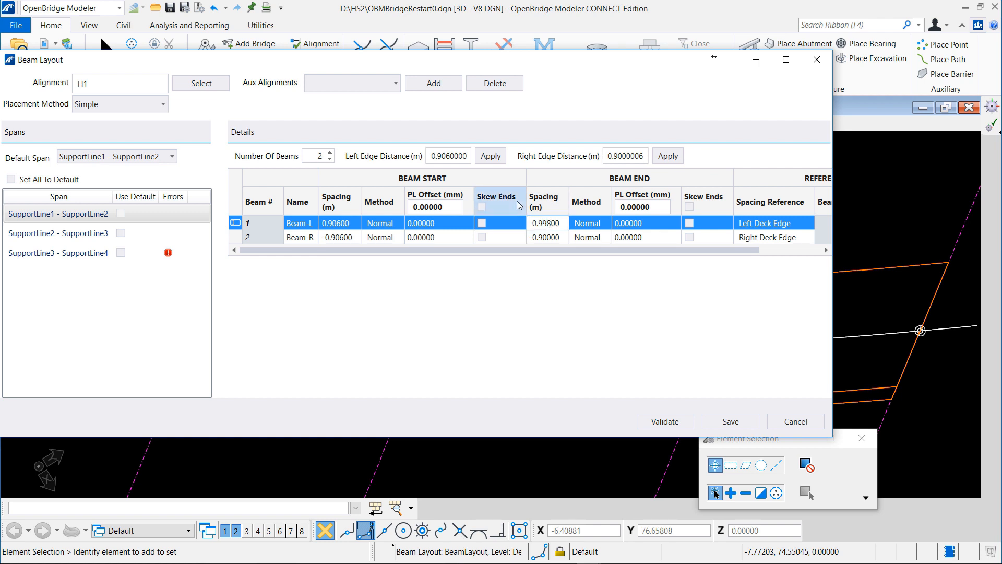
left_click(556, 240)
double_click(553, 238)
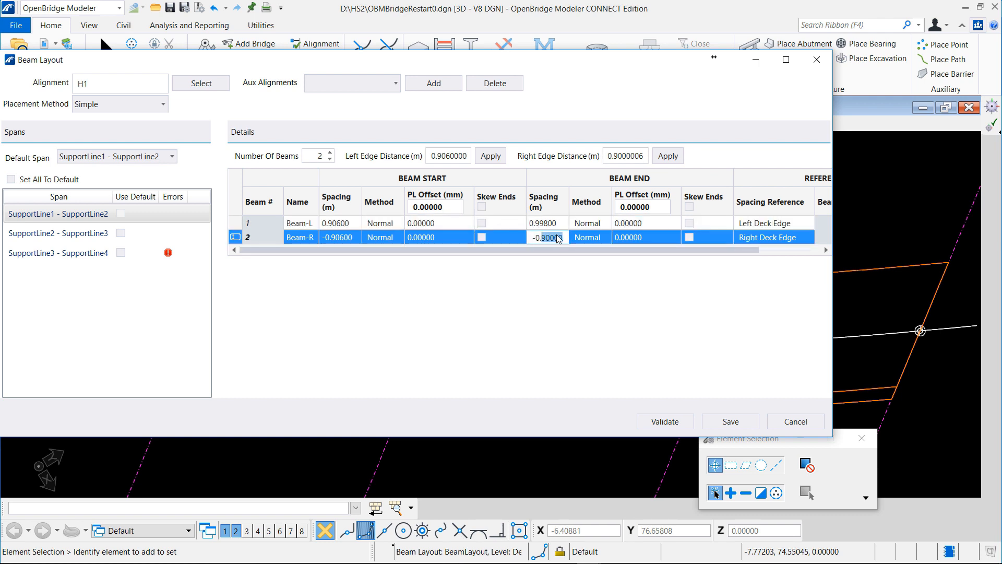
left_click(555, 239)
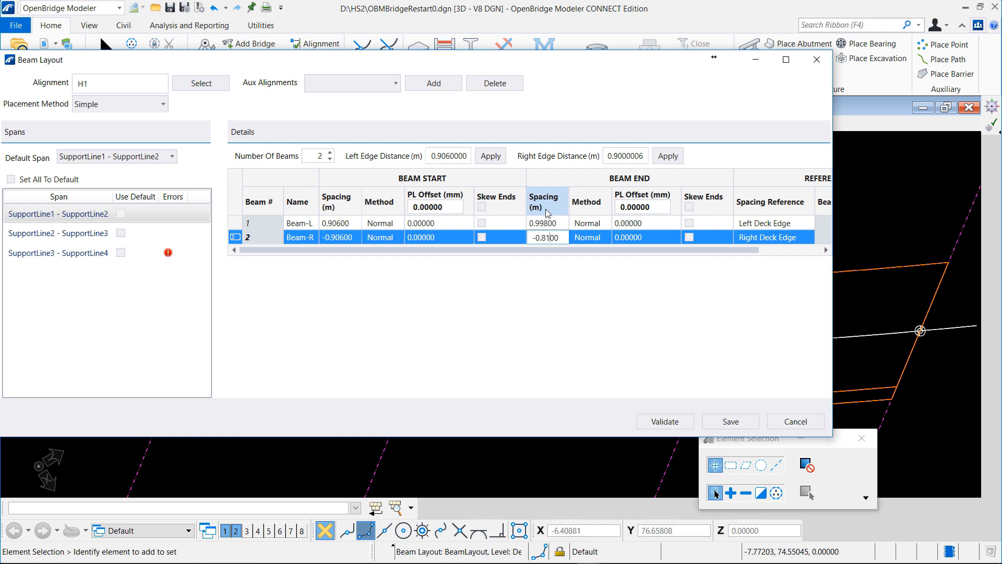
Validate the beam layout and set the first span's number of beams to 7.
left_click(665, 421)
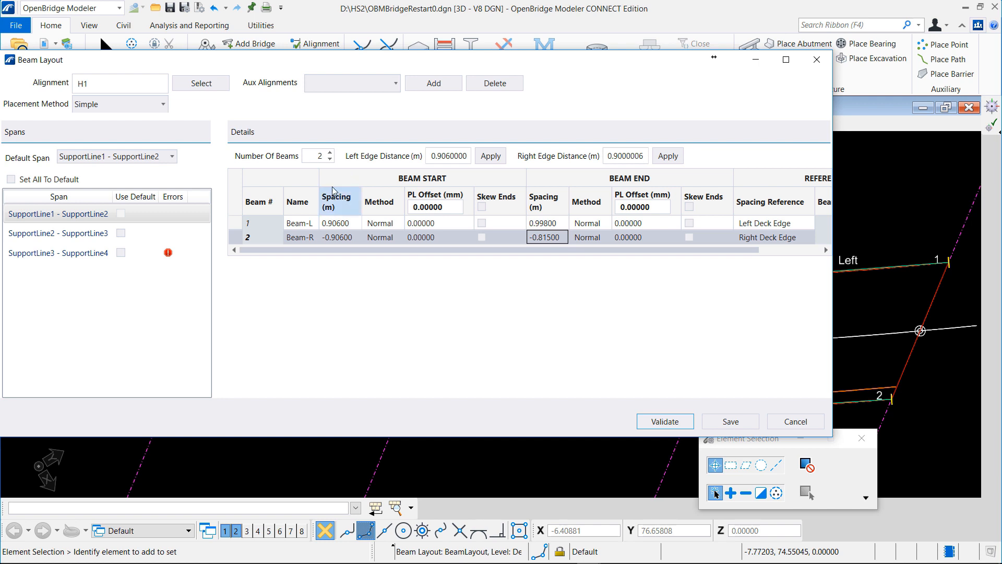
double_click(320, 156)
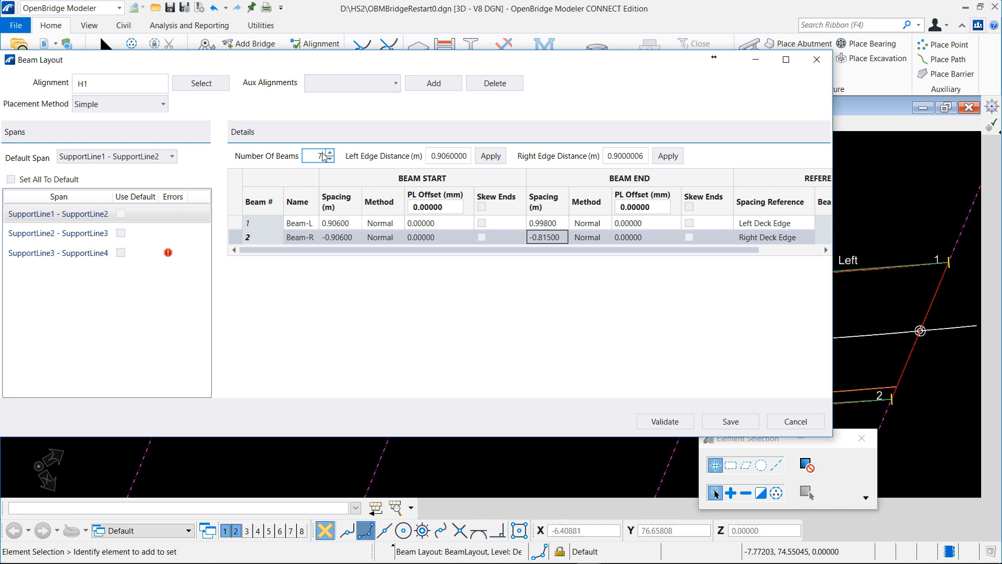
key("Return")
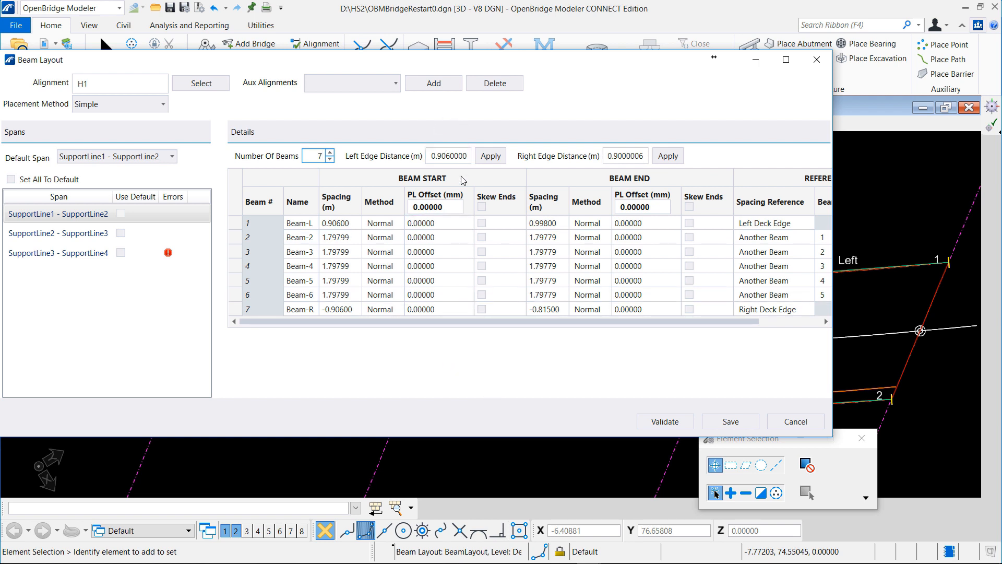
Set the PL offset of all beams in the first span to 260 mm at the start and -440 mm at the end.
left_click(435, 207)
type("260")
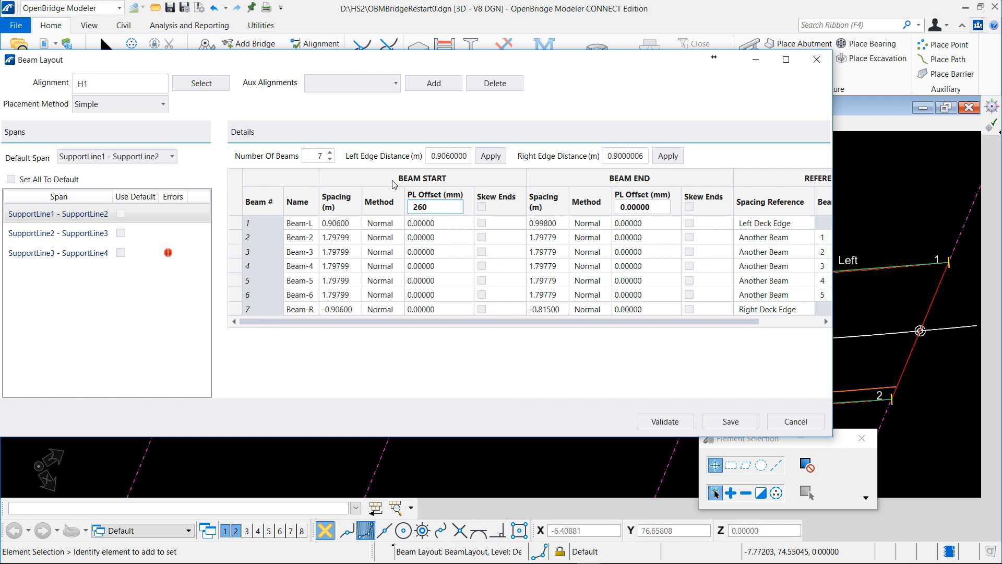
key("Tab")
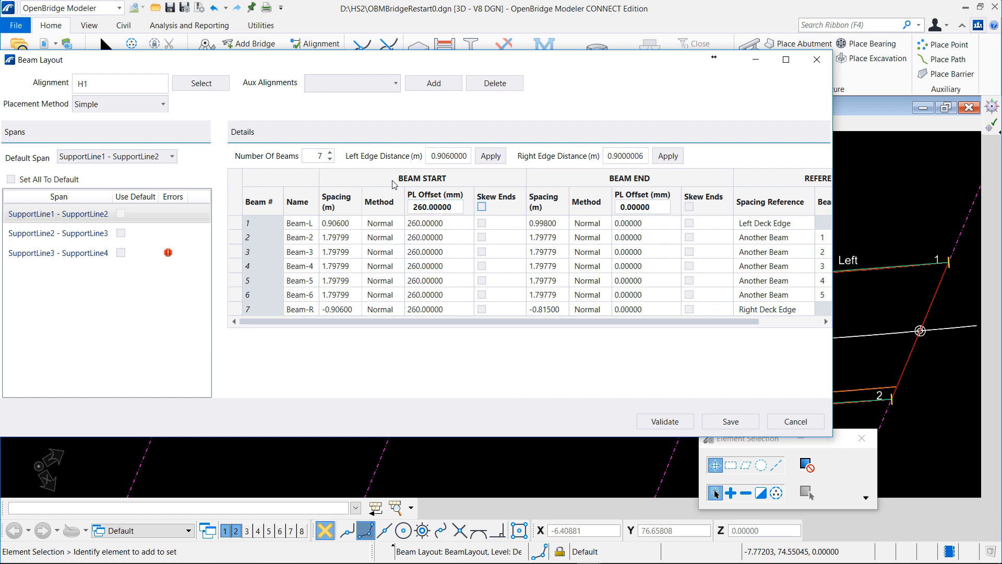
left_click(658, 210)
type("-")
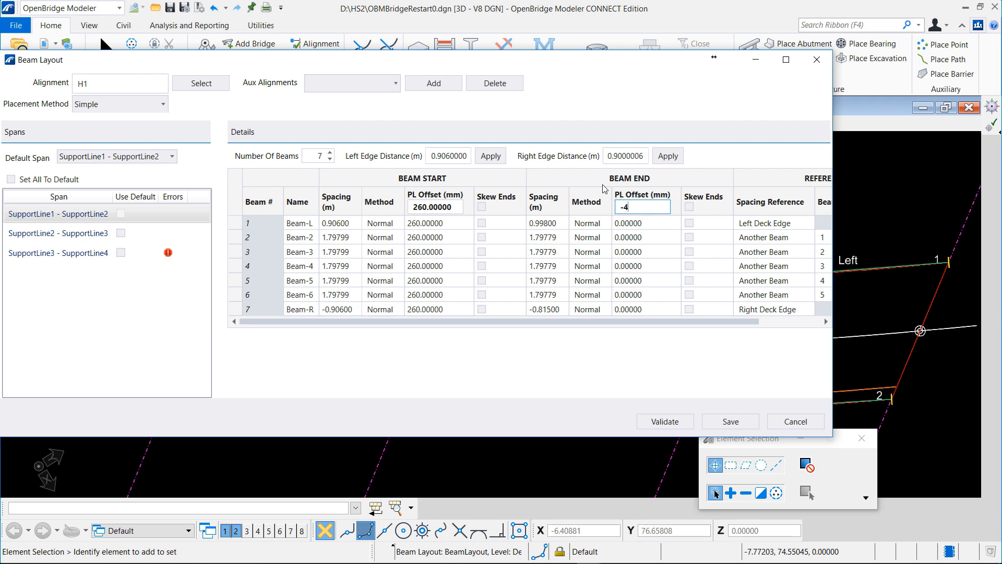
type("440")
key("Tab")
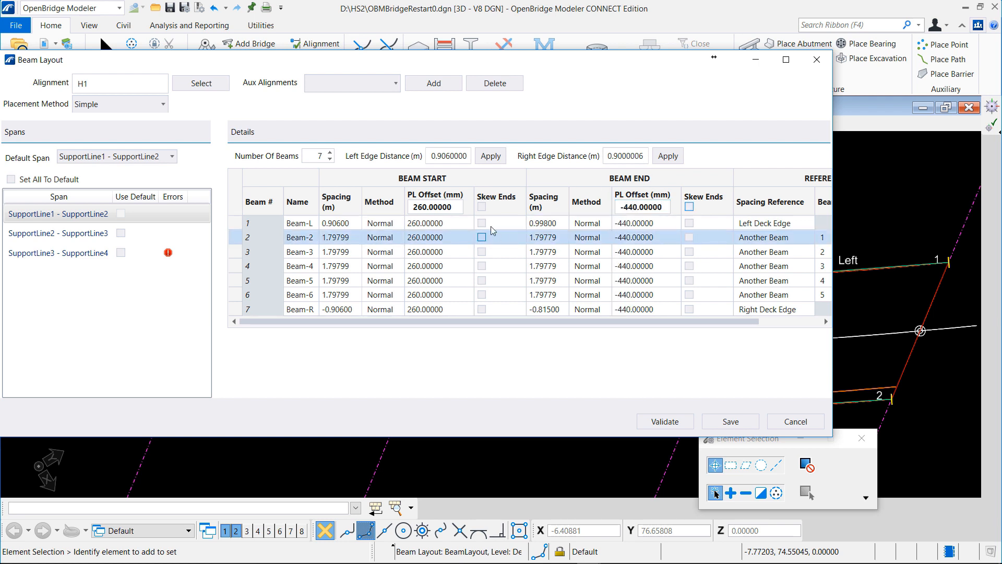
Enable skew ends at both ends of all first-span beams and apply the left and right edge distances to the SupportLine2 - SupportLine3 span.
left_click(481, 206)
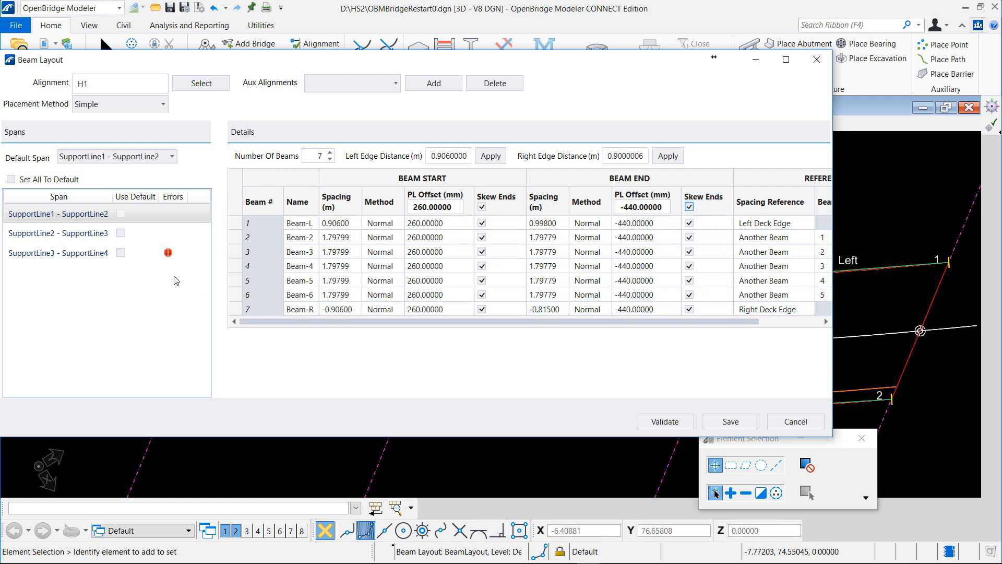
left_click(88, 234)
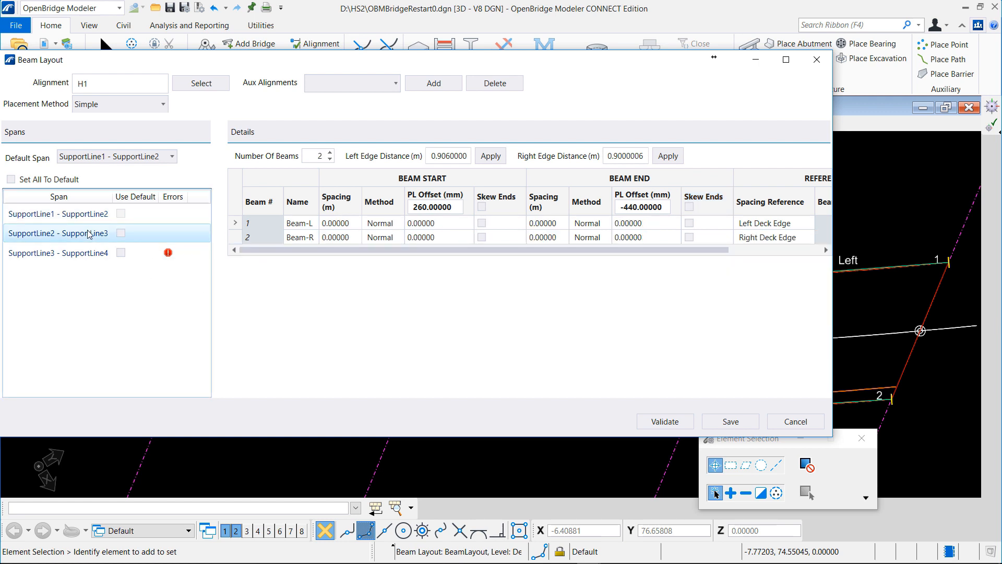
left_click(715, 493)
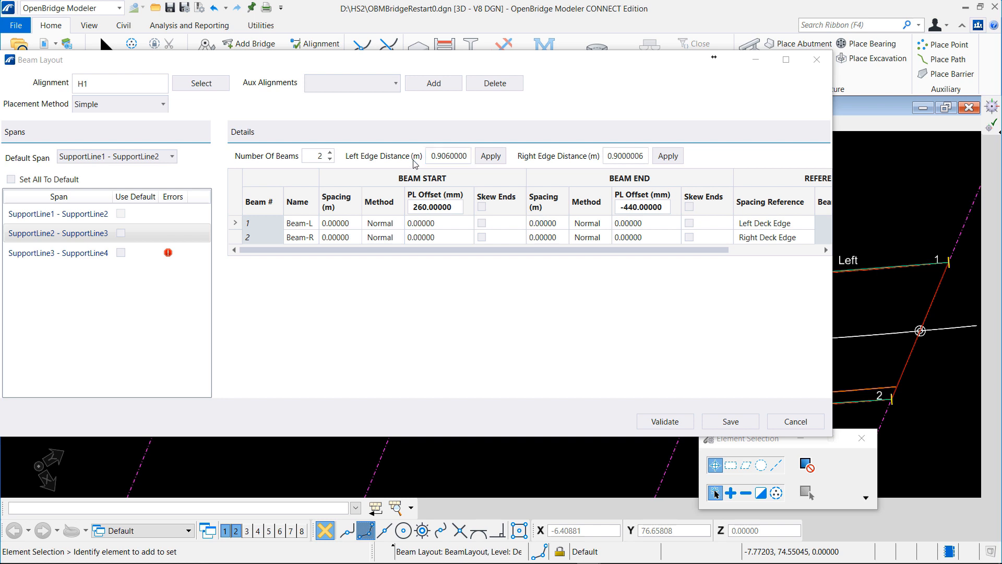
left_click(490, 156)
left_click(668, 156)
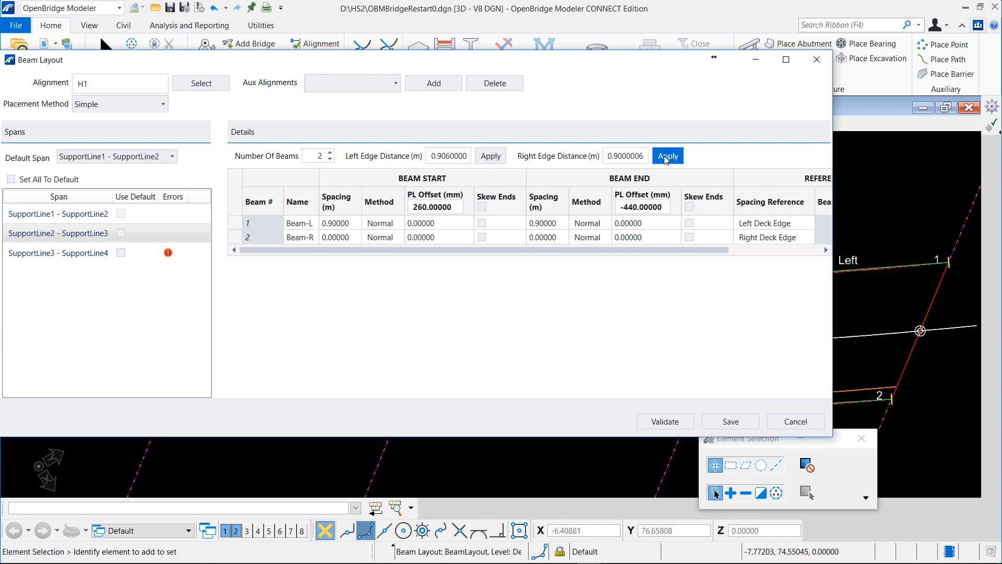
Set the second span's beam start spacing to 0.891 m for Beam-L and -0.917 m for Beam-R.
left_click(351, 226)
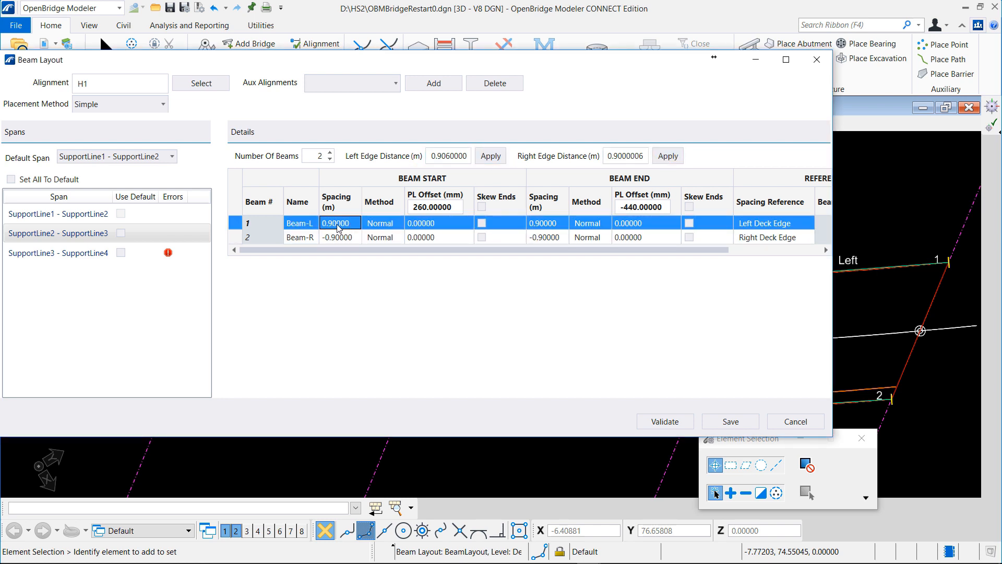
left_click(334, 224)
left_click_drag(340, 223, 346, 203)
type("891")
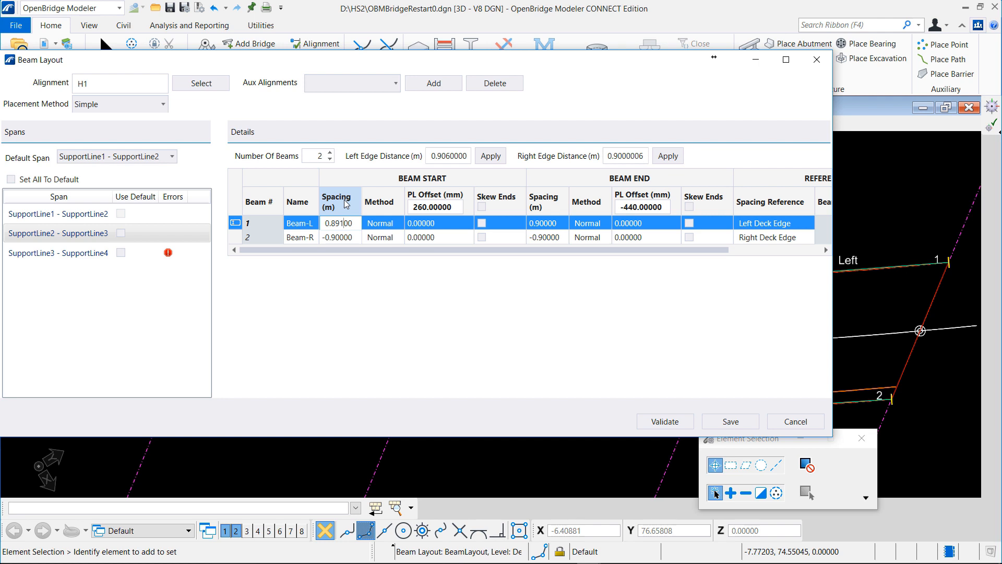
left_click(340, 238)
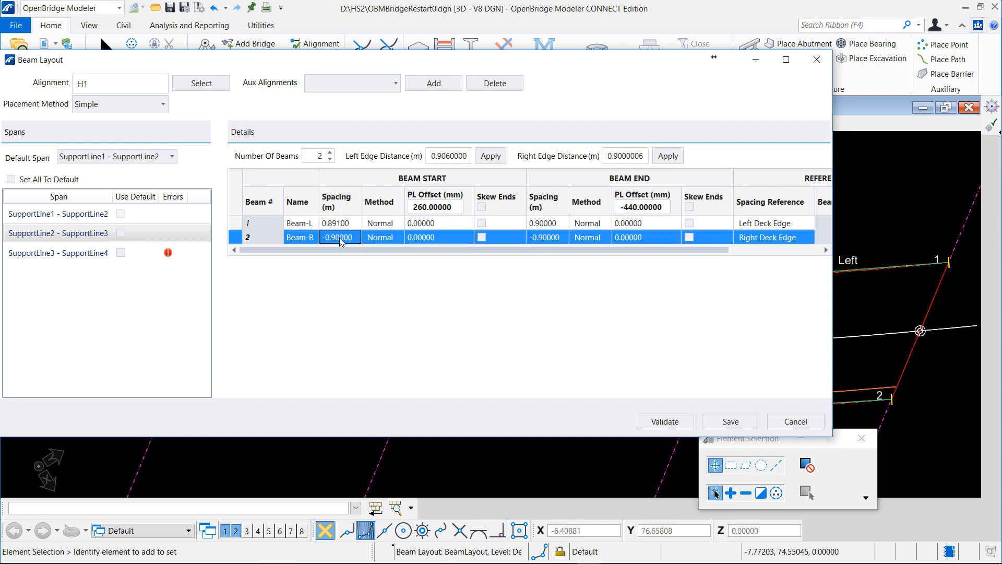
left_click(337, 237)
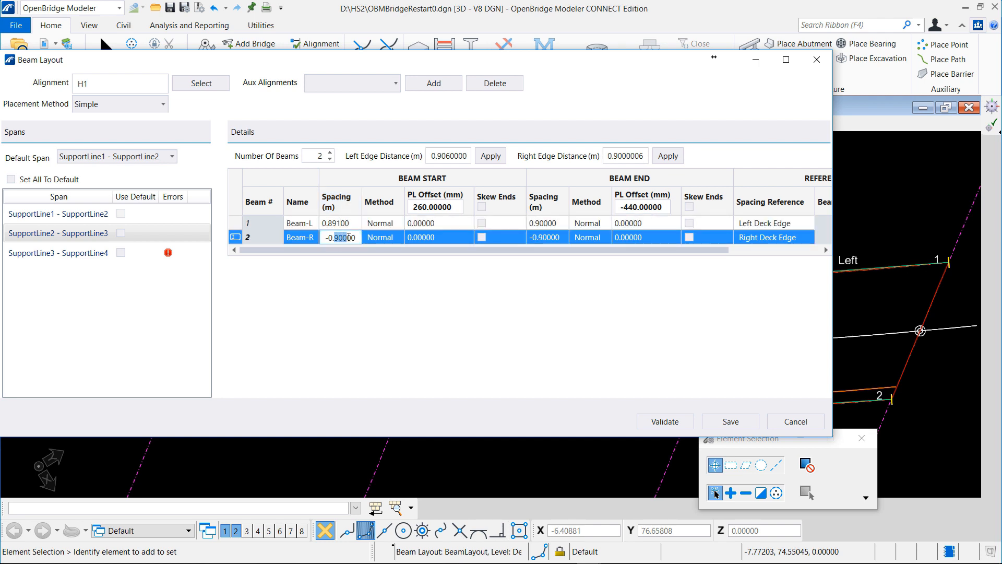
type("917")
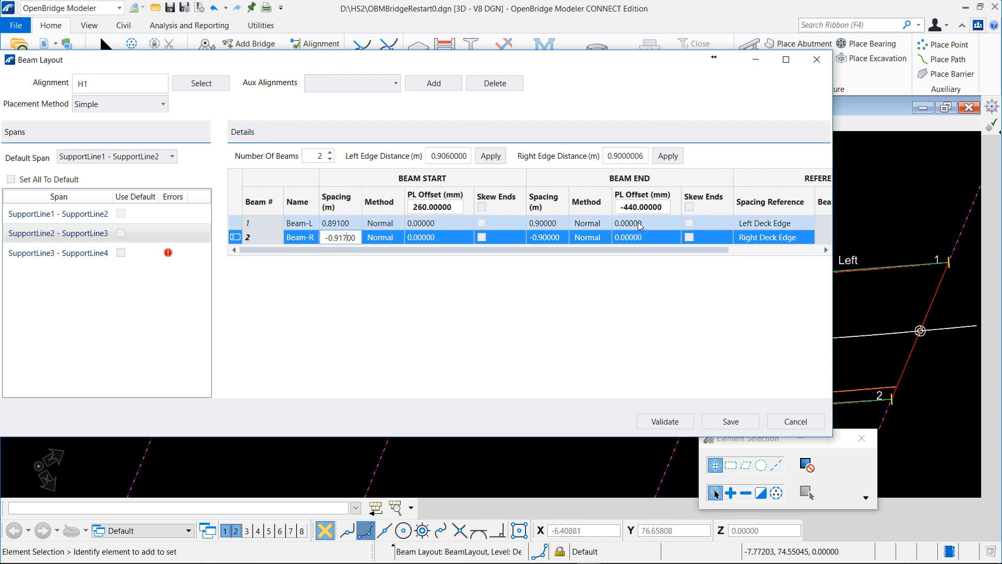
Set the second span's beam end spacing to 0.89 m for Beam-L and -0.91 m for Beam-R.
left_click(562, 226)
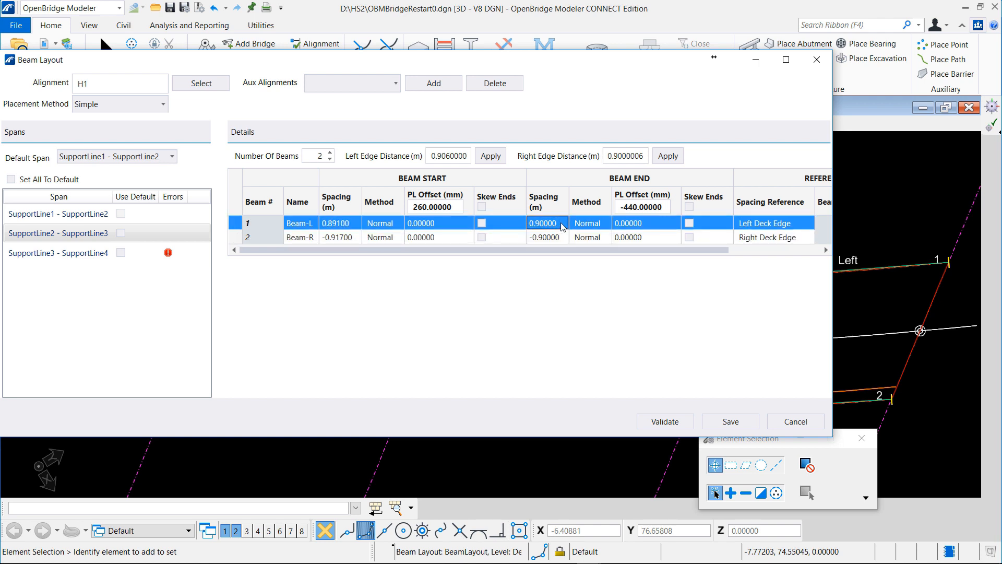
left_click(541, 222)
key("shift+End")
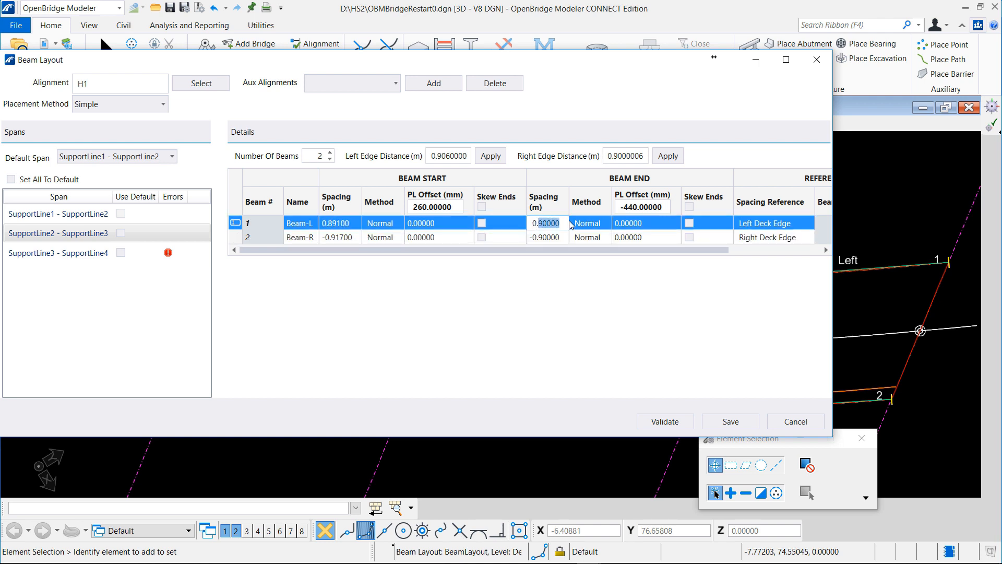
type("8")
key("Return")
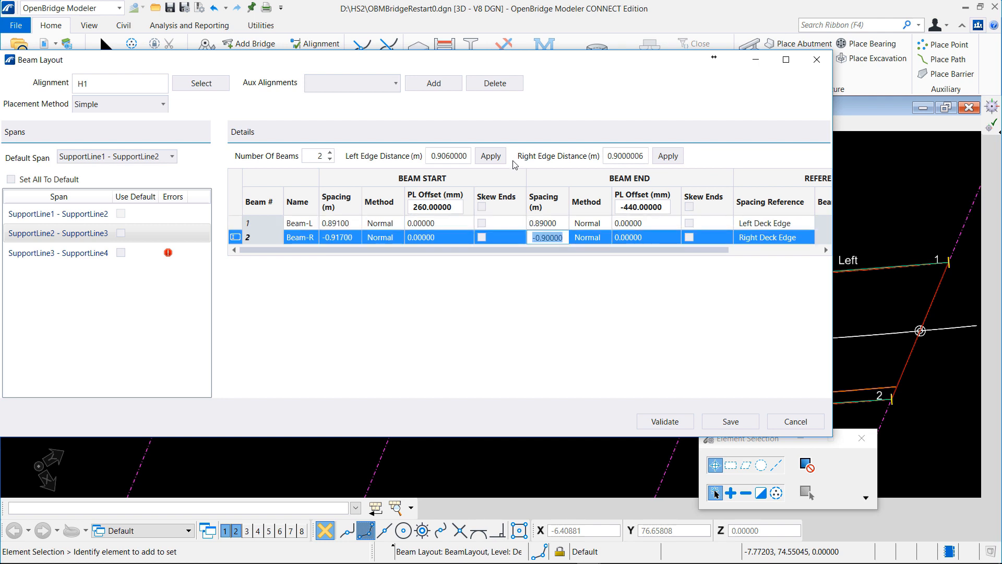
left_click(550, 238)
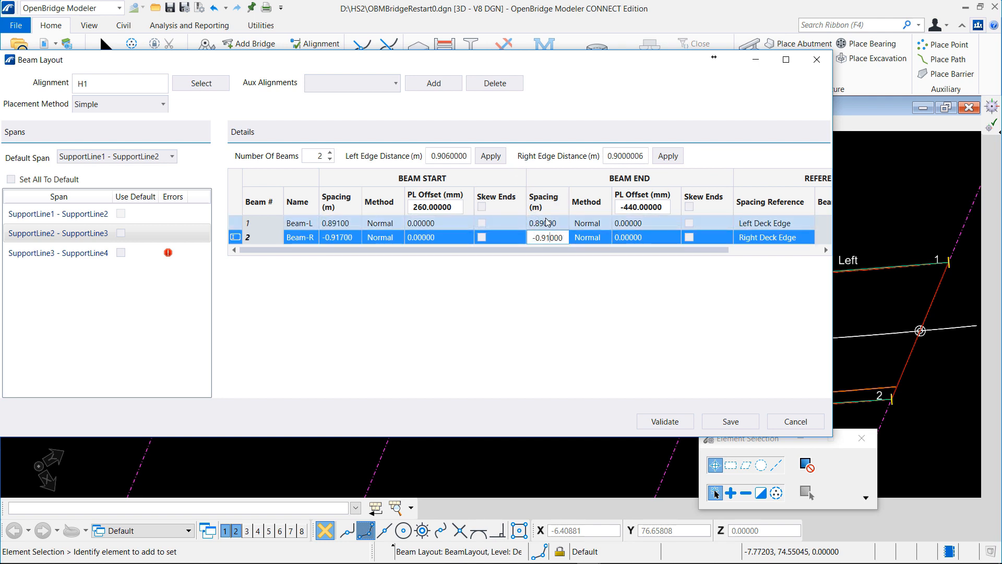
Set the number of beams in the SupportLine2 - SupportLine3 span to 7.
left_click(313, 157)
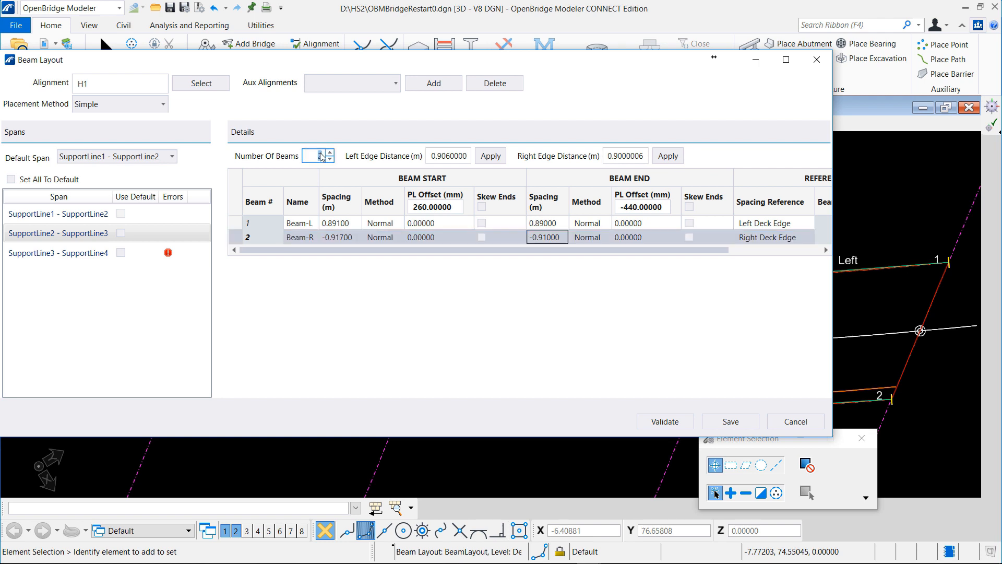
type("7")
key("Return")
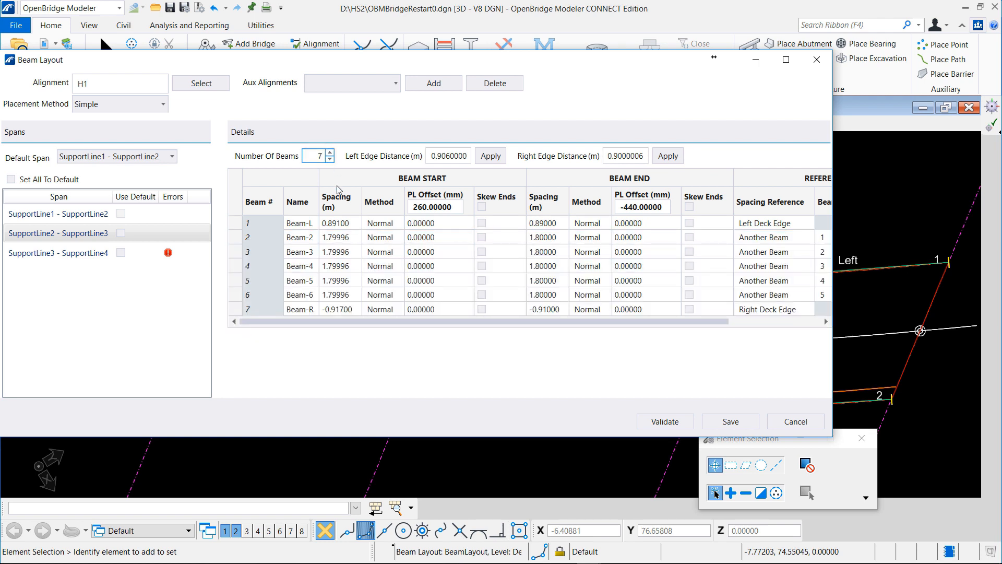
Set the PL offset of all second-span beams to 486 mm at the start and -445 mm at the end, with skew ends enabled at both.
double_click(427, 207)
type("486")
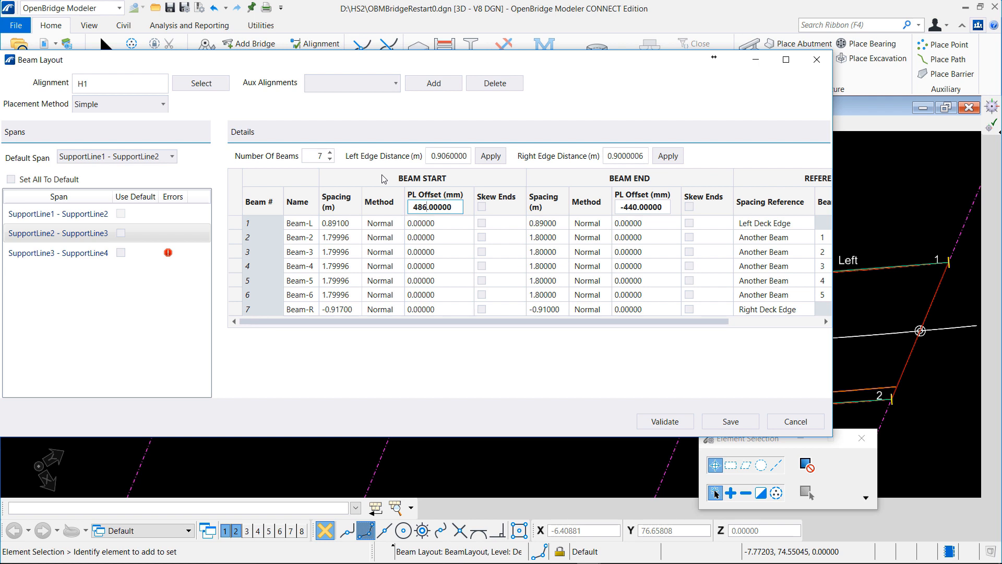
key("Return")
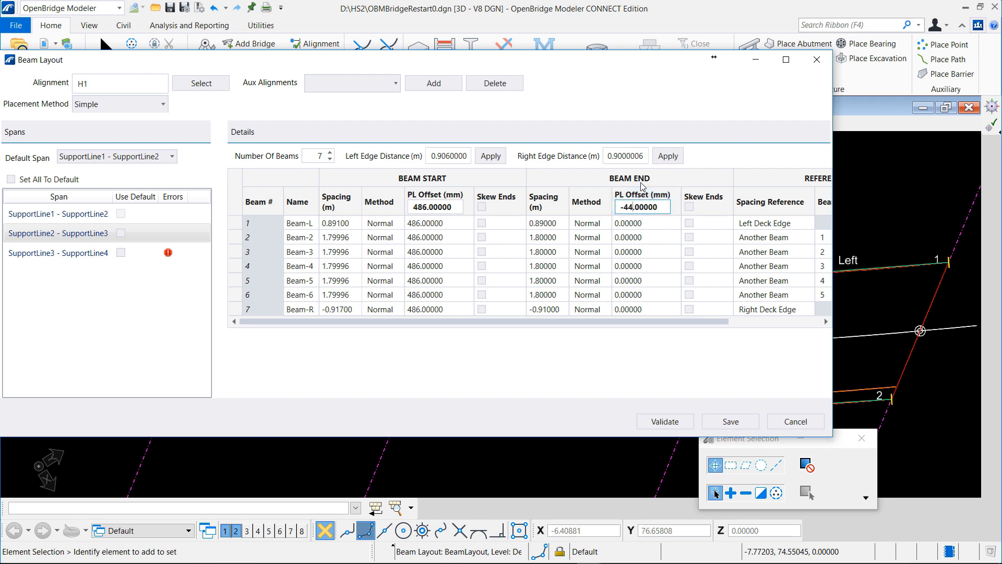
type("5")
key("Return")
left_click(482, 206)
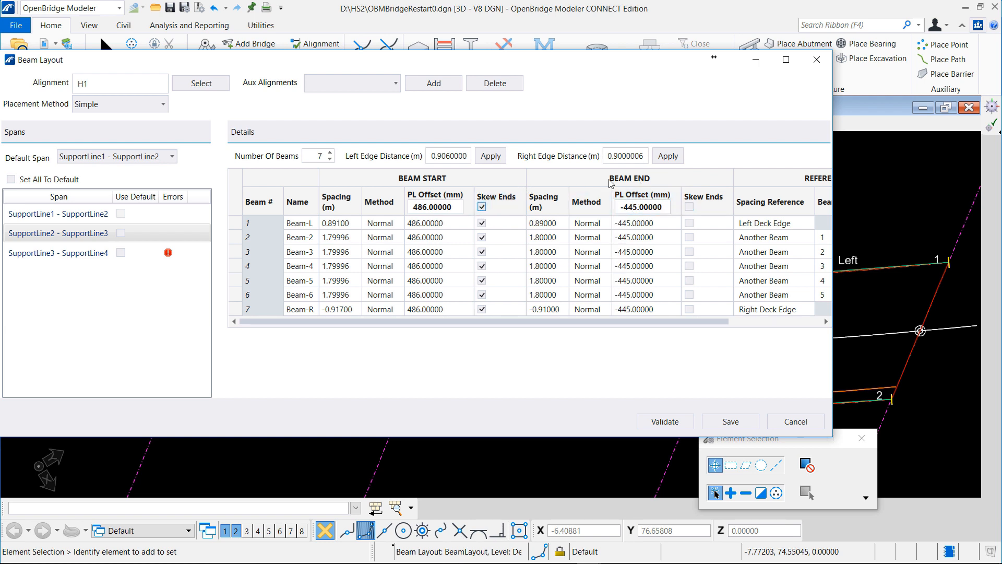
left_click(689, 207)
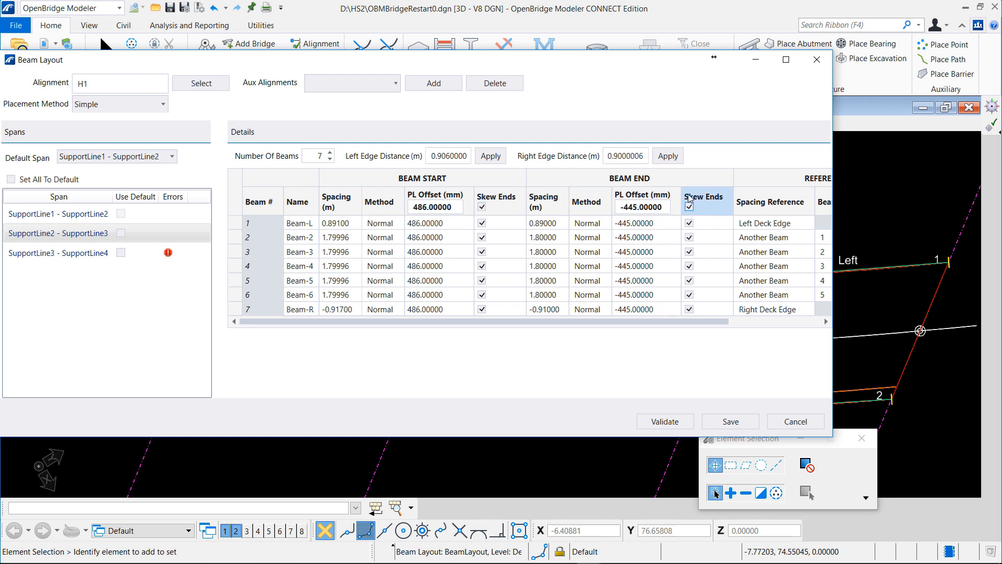
Apply the left and right edge distances to the beams of the SupportLine3 - SupportLine4 span.
left_click(81, 254)
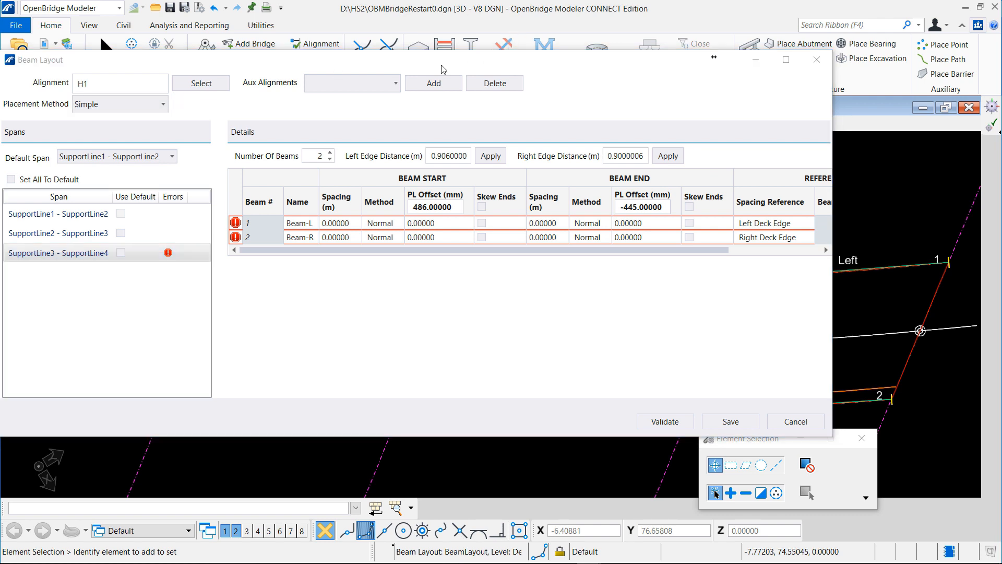
left_click(491, 156)
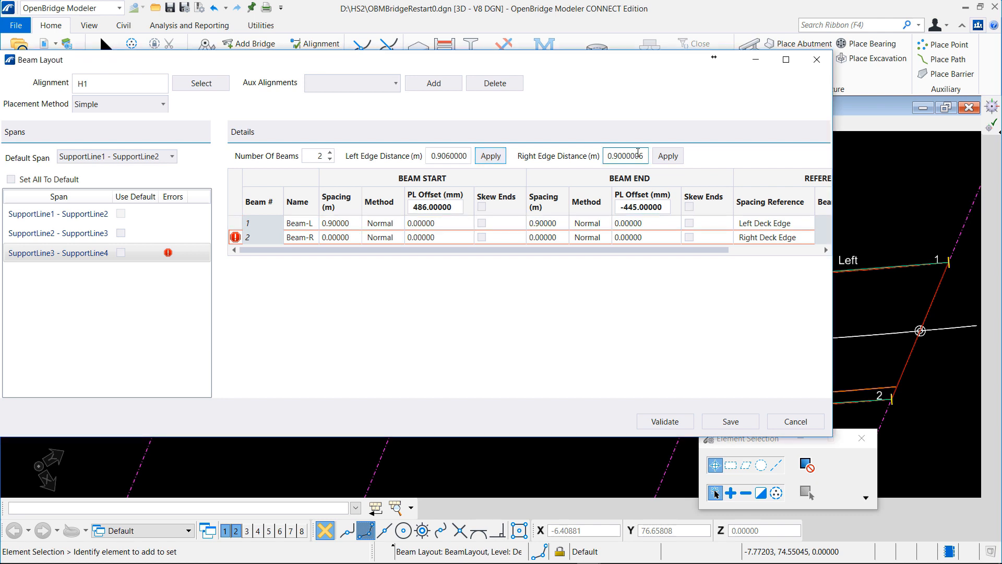
left_click(668, 157)
Set the third span's beam start spacing to 0.896 m for Beam-L and -0.91 m for Beam-R.
left_click(350, 224)
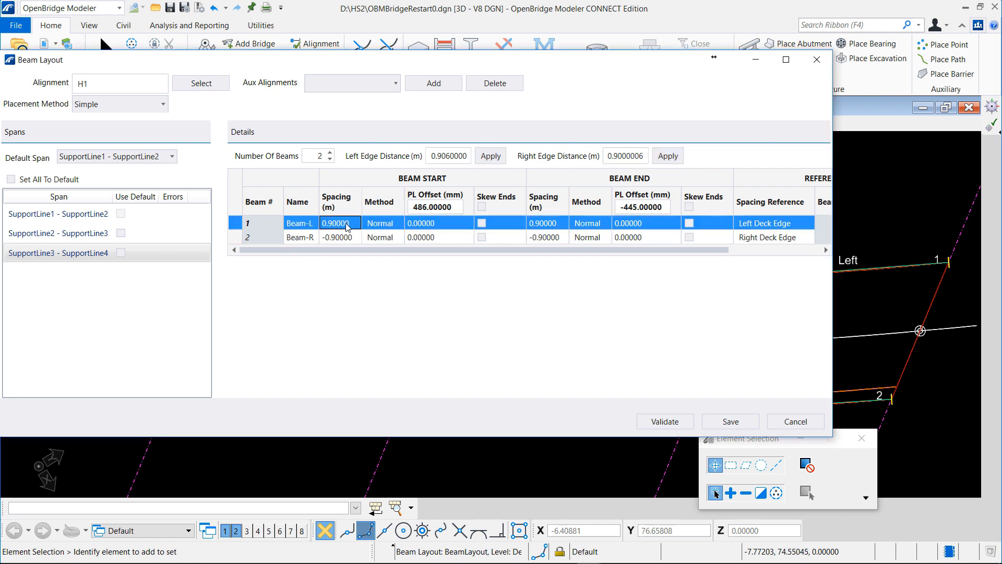
left_click(341, 224)
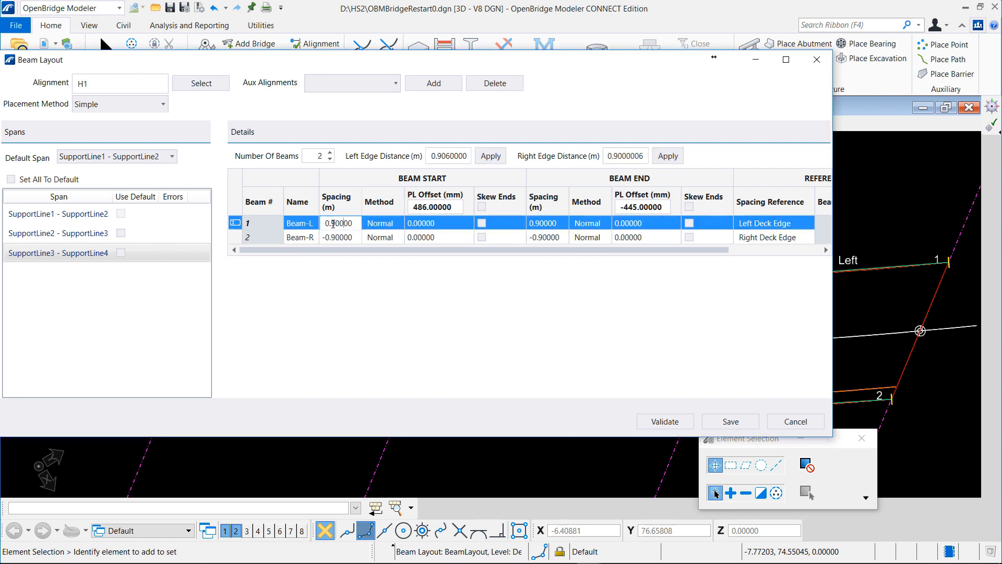
left_click_drag(333, 224, 344, 222)
type("896")
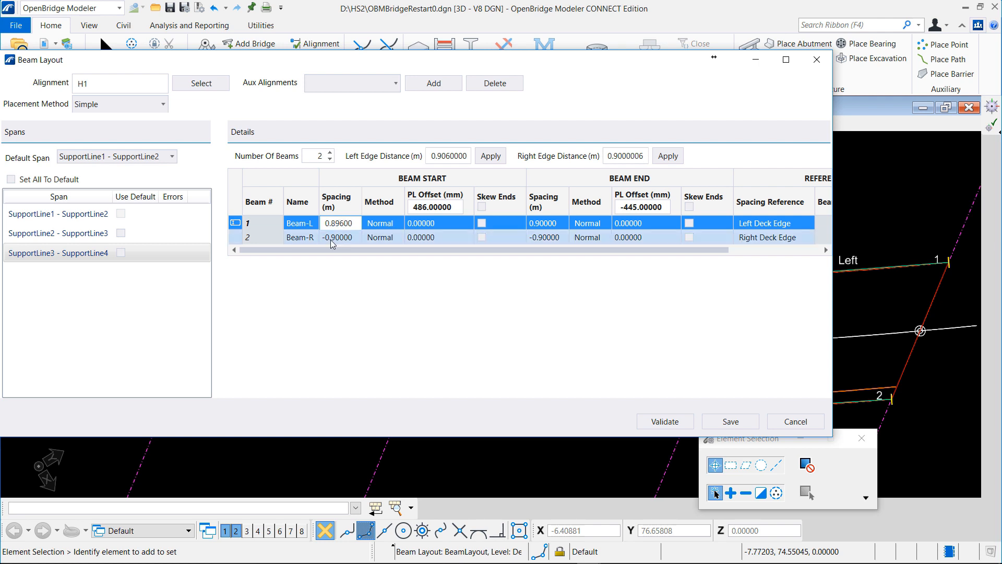
left_click(339, 237)
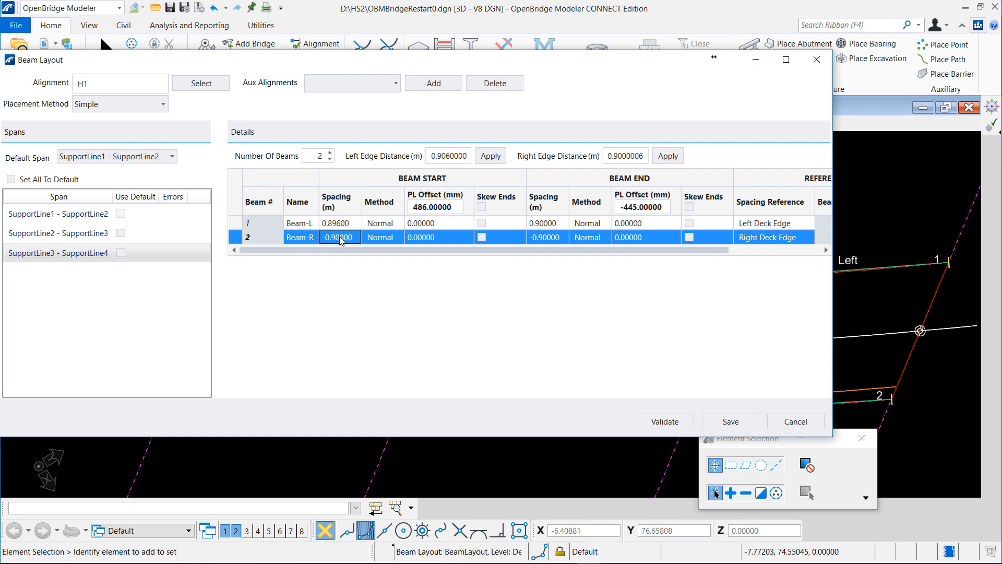
left_click(340, 239)
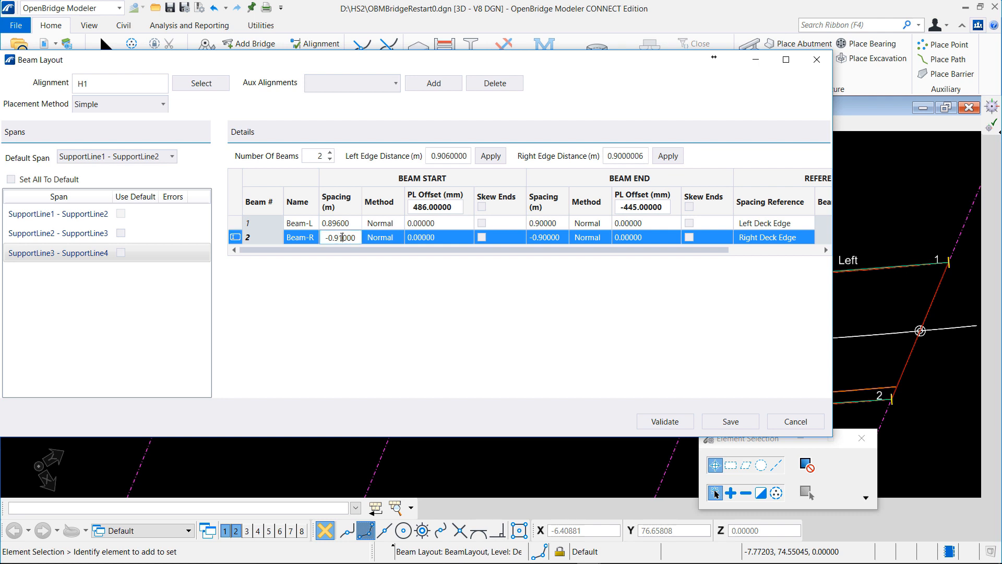
Set the third span's beam end spacing to 1.056 m for Beam-L and -0.757 m for Beam-R.
left_click(557, 224)
left_click(558, 223)
left_click_drag(564, 222, 513, 223)
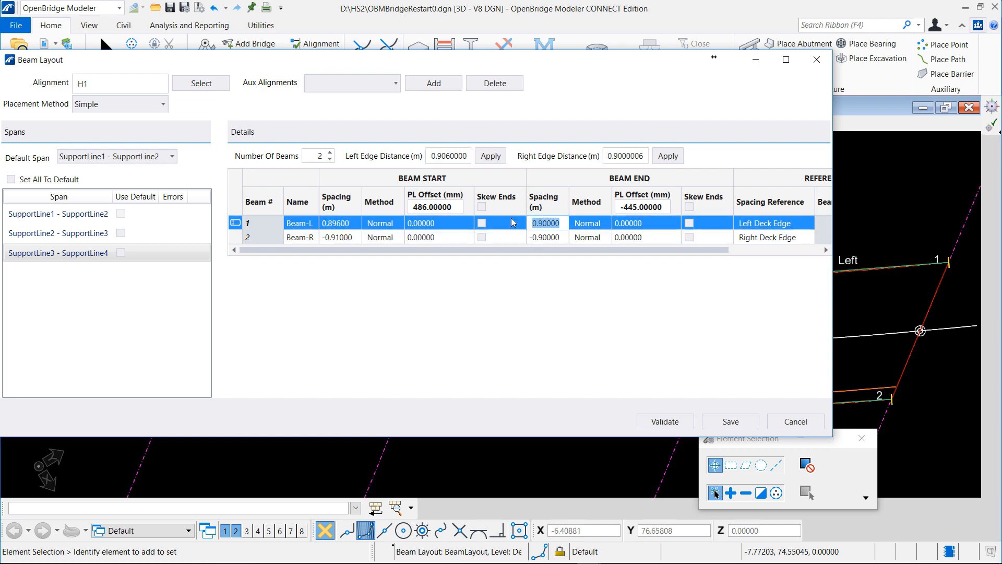
type("1.056")
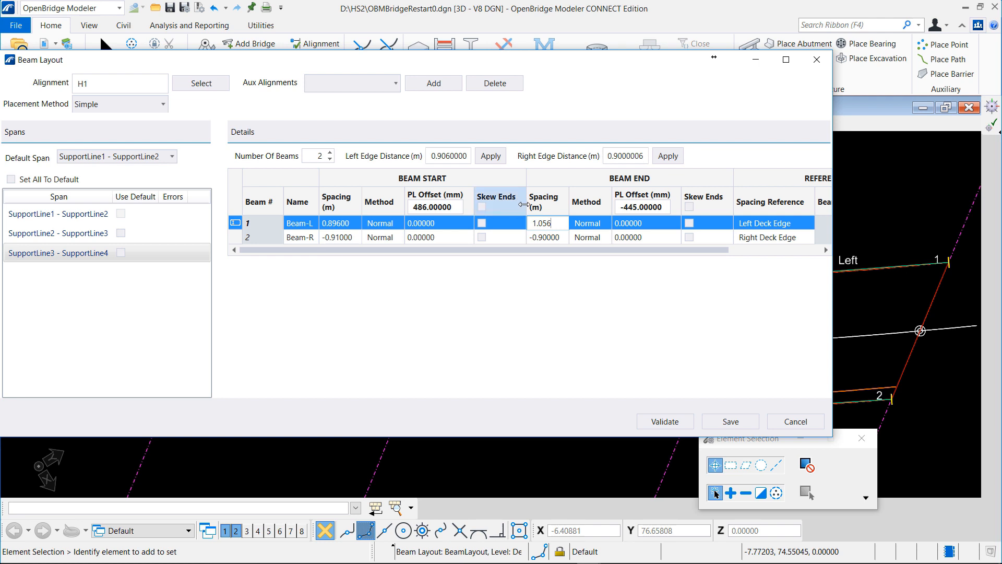
left_click(561, 238)
left_click(561, 239)
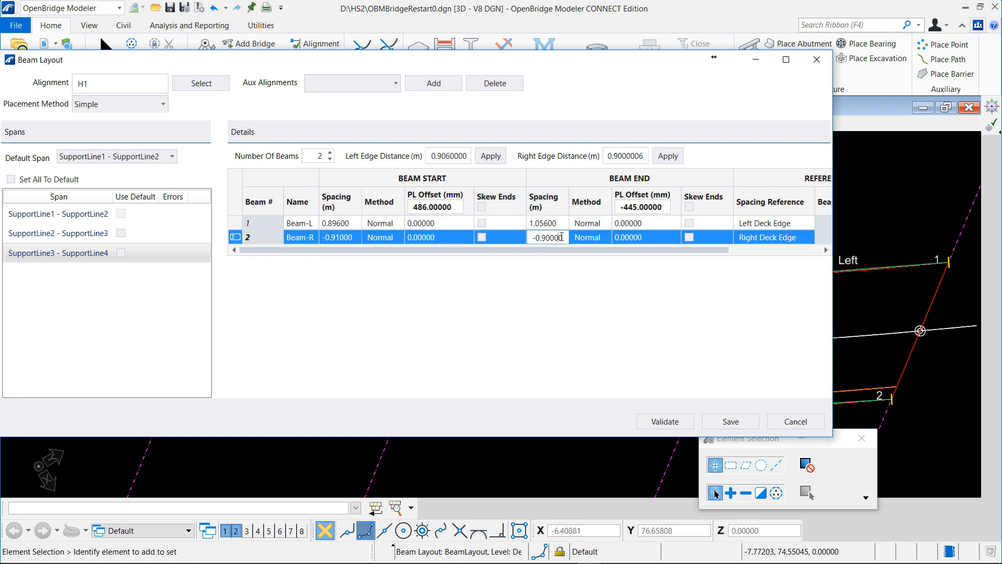
left_click_drag(563, 238, 541, 238)
type("757")
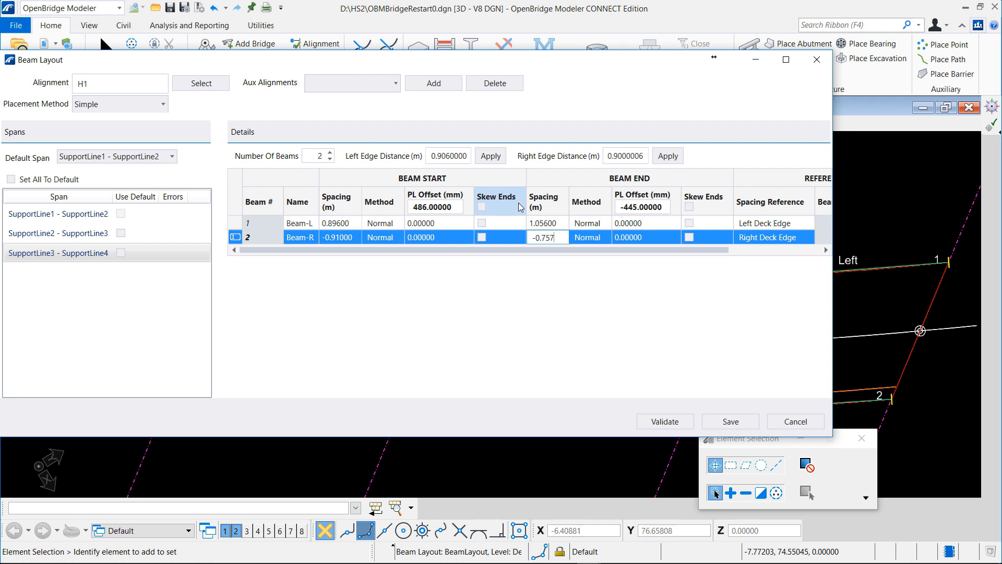
key("Return")
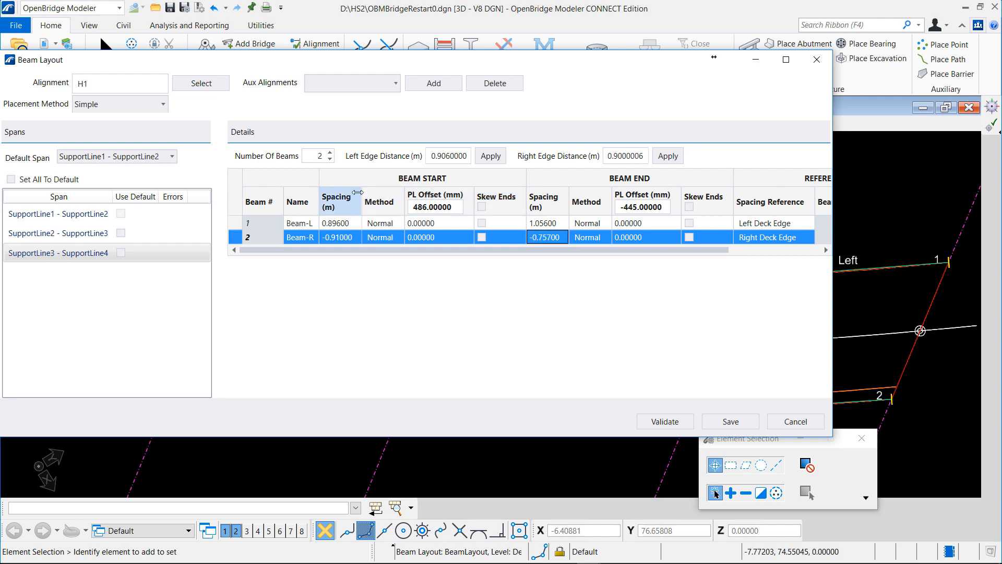
Set the third span's number of beams to 7 and the start PL offset of all its beams to 451 mm.
left_click(324, 155)
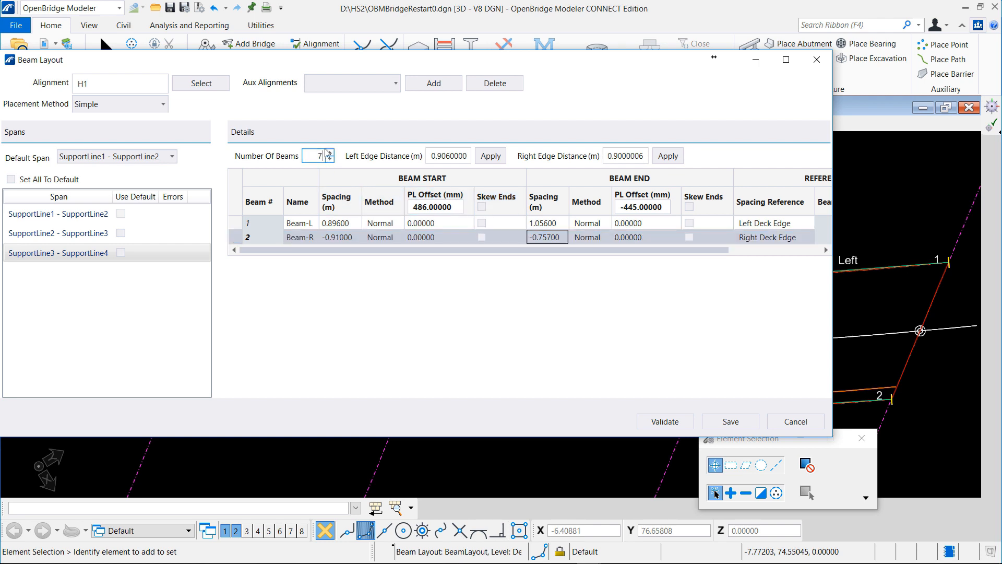
key("Return")
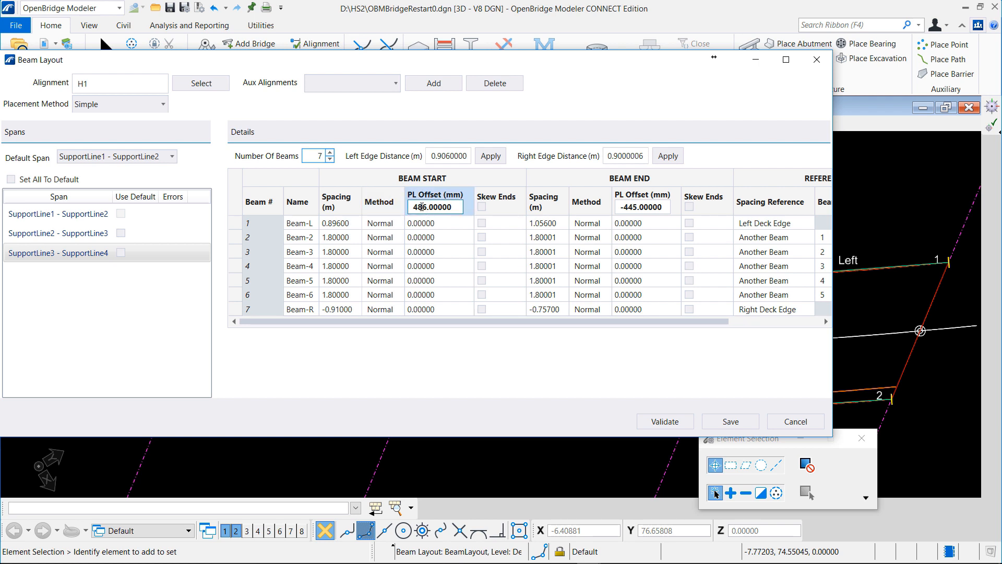
left_click_drag(427, 208, 418, 208)
type("51")
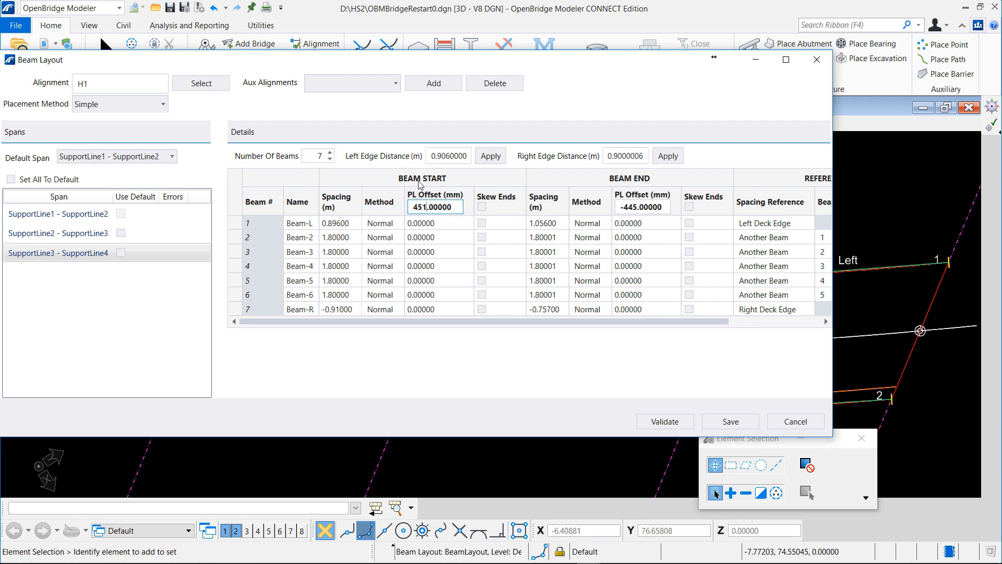
key("Return")
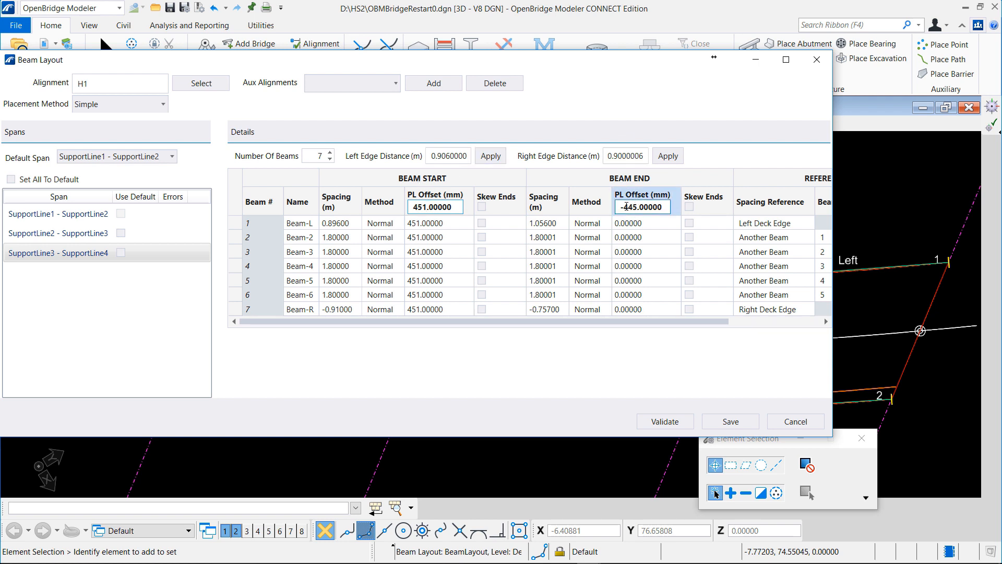
Set the third span's end PL offset to -354 mm and skew both ends of all its beams.
left_click_drag(626, 206, 633, 206)
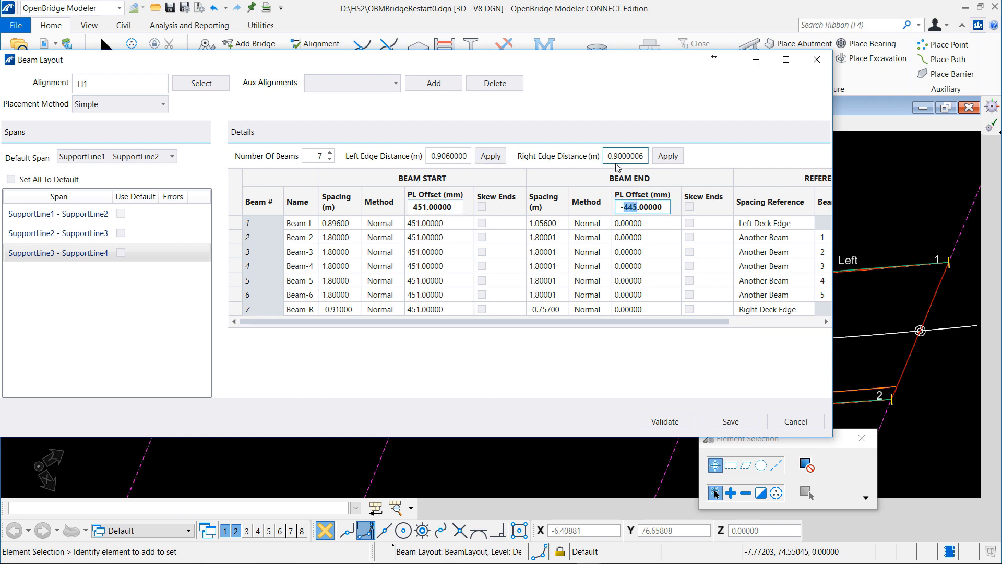
type("354")
key("Return")
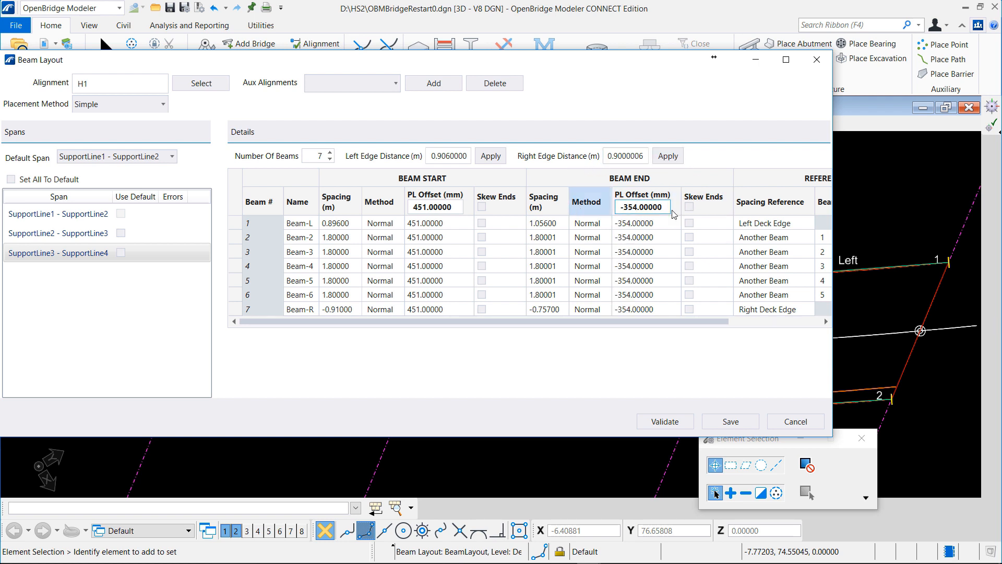
left_click(689, 207)
left_click(481, 207)
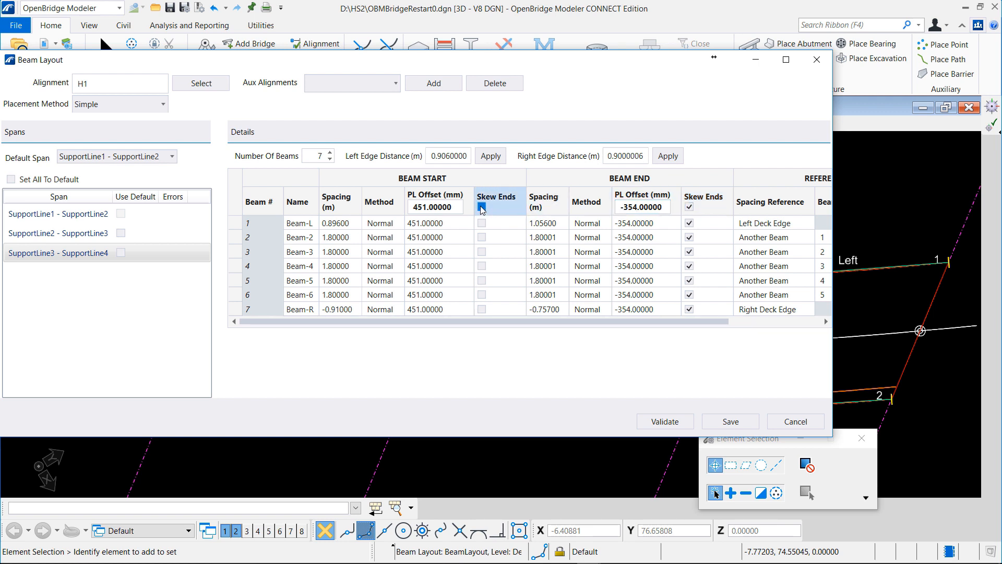
Validate the beam layout, check the beam lines across all three spans, and save the layout.
left_click(672, 423)
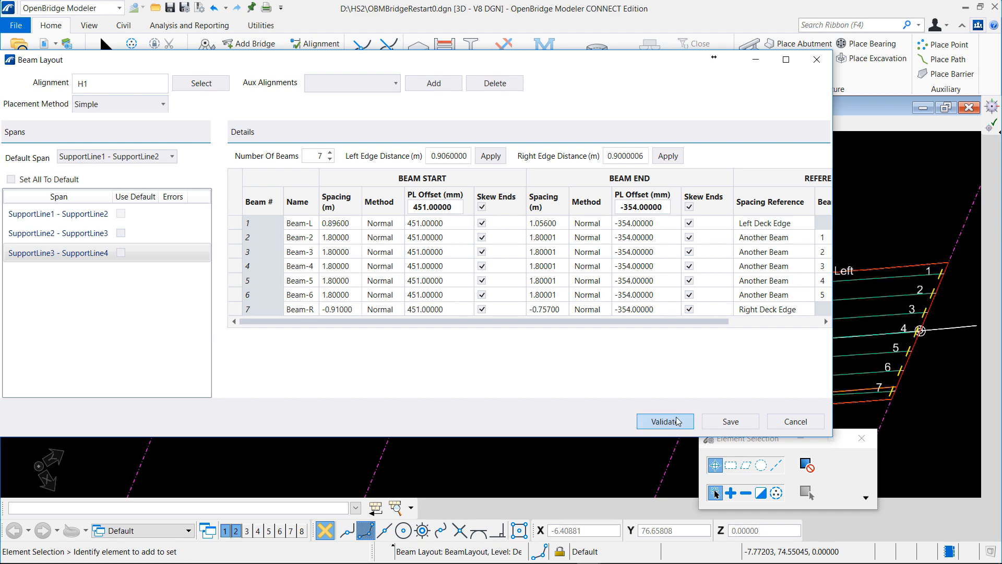
left_click_drag(601, 64, 608, 453)
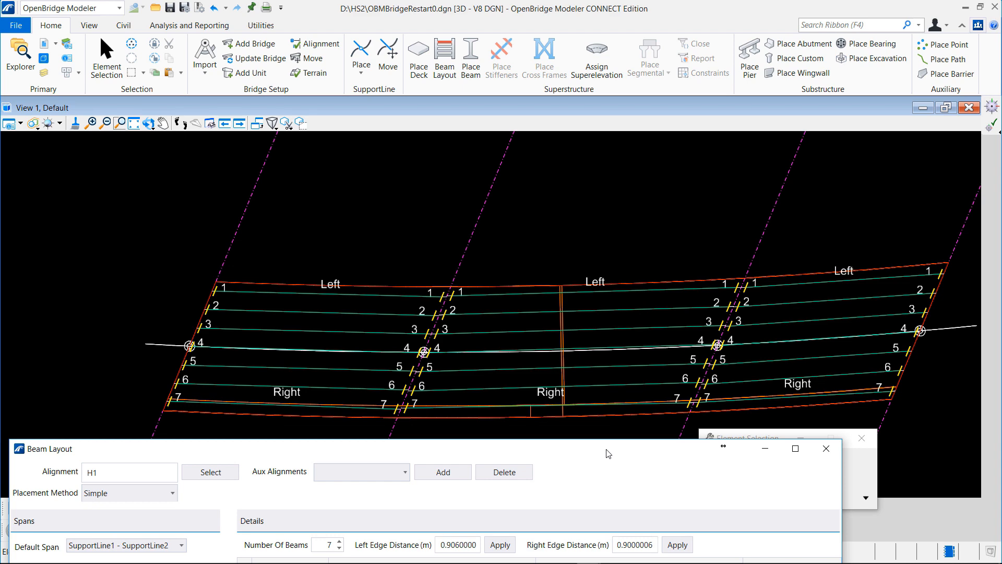
left_click_drag(608, 453, 646, 95)
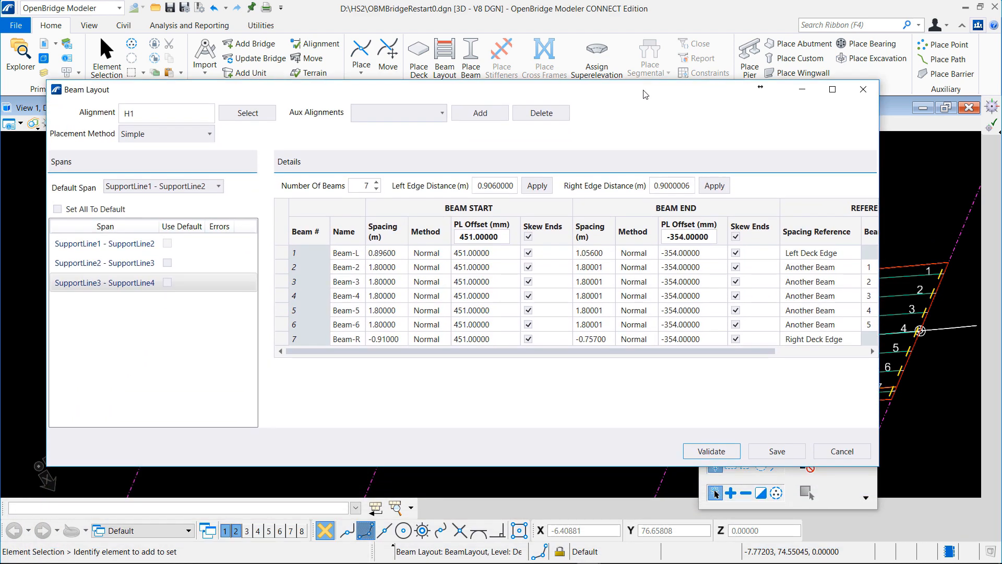
left_click(786, 452)
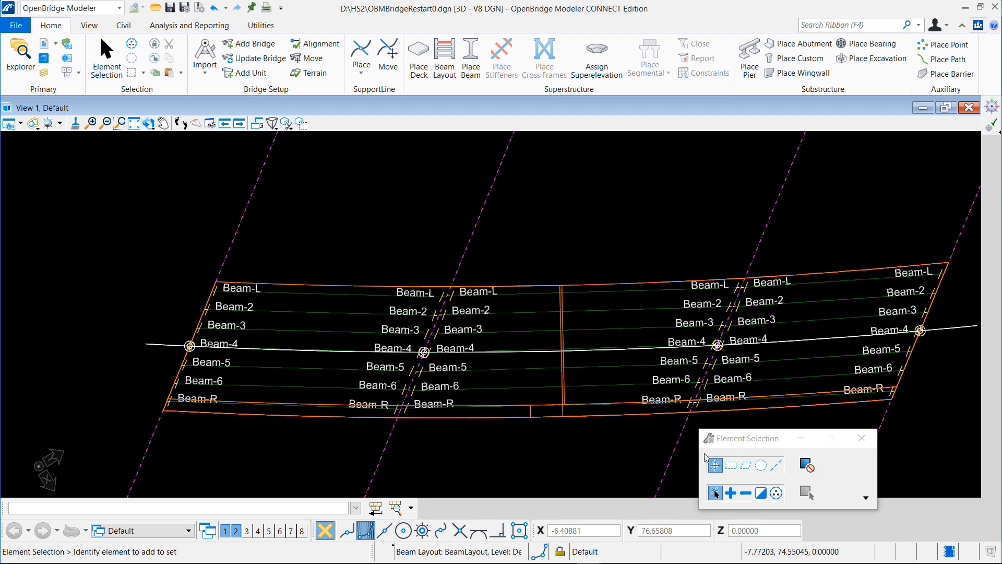
Place custom beams on the whole beam layout using the Import\HS2Ubeam template for all beams.
scroll(490, 457, "up", 2)
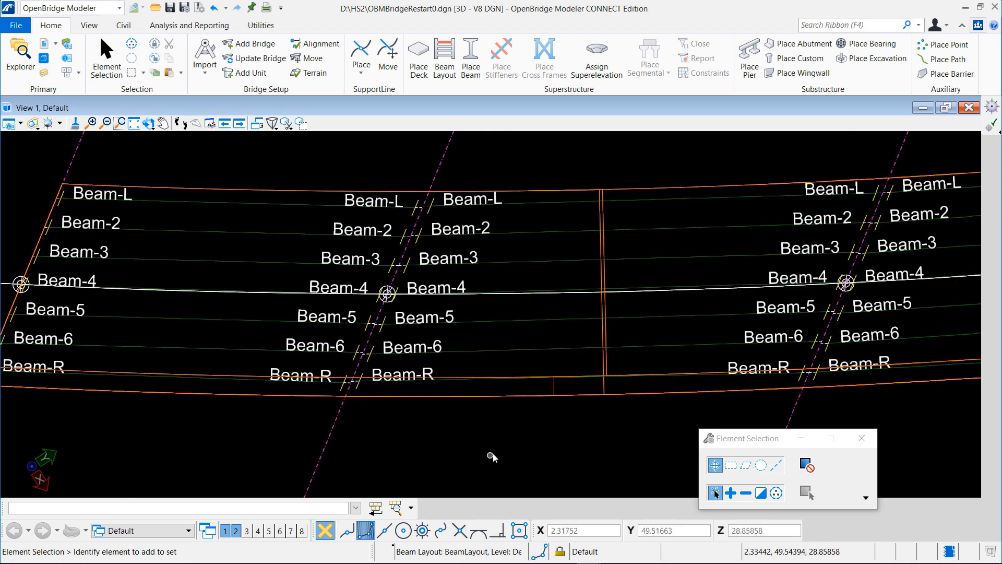
left_click(470, 49)
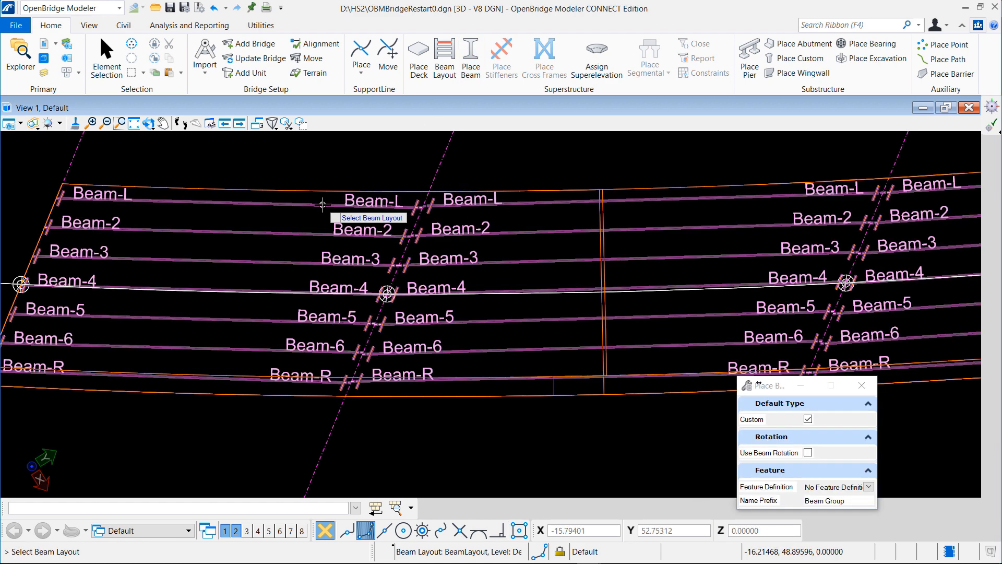
left_click(324, 203)
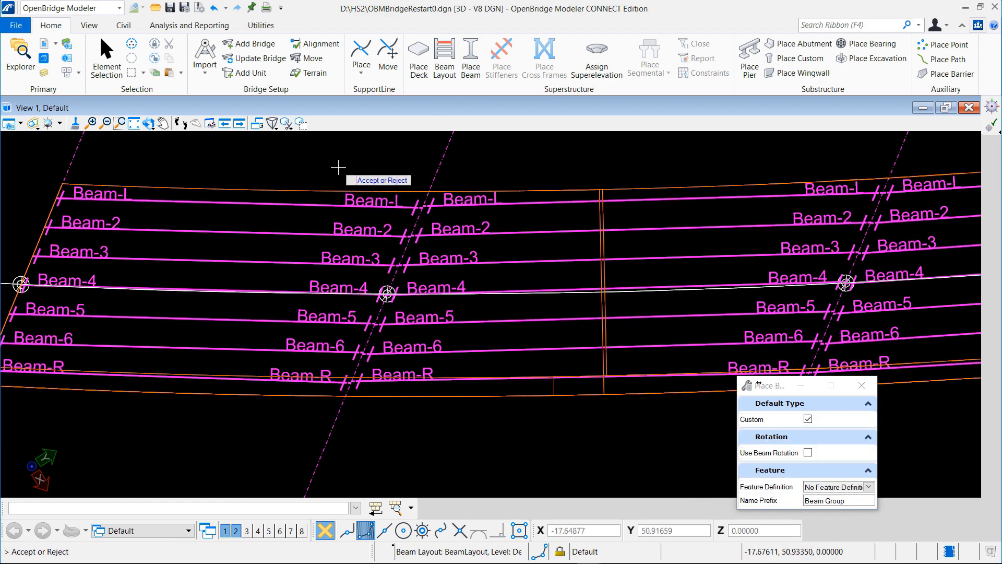
left_click(338, 167)
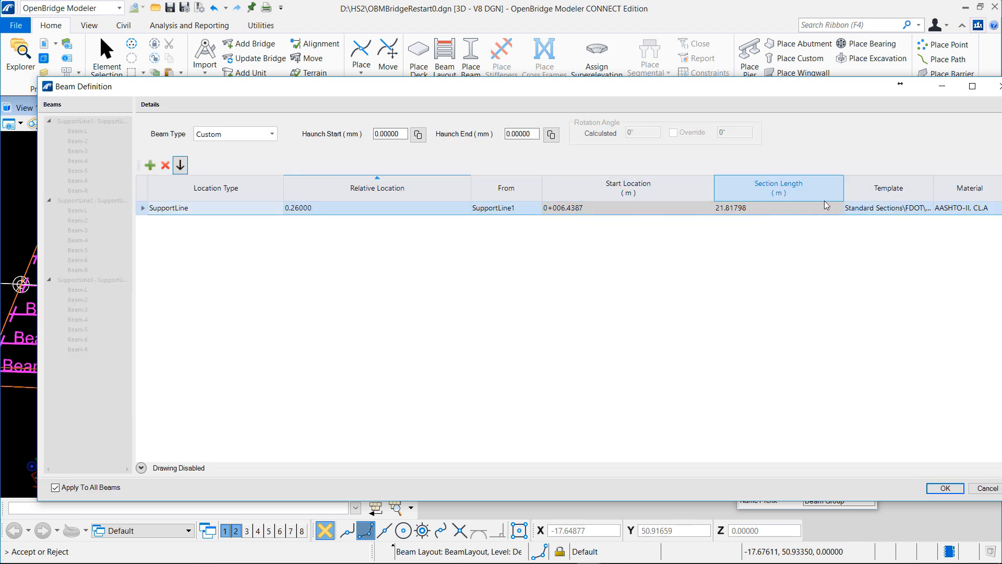
left_click(894, 209)
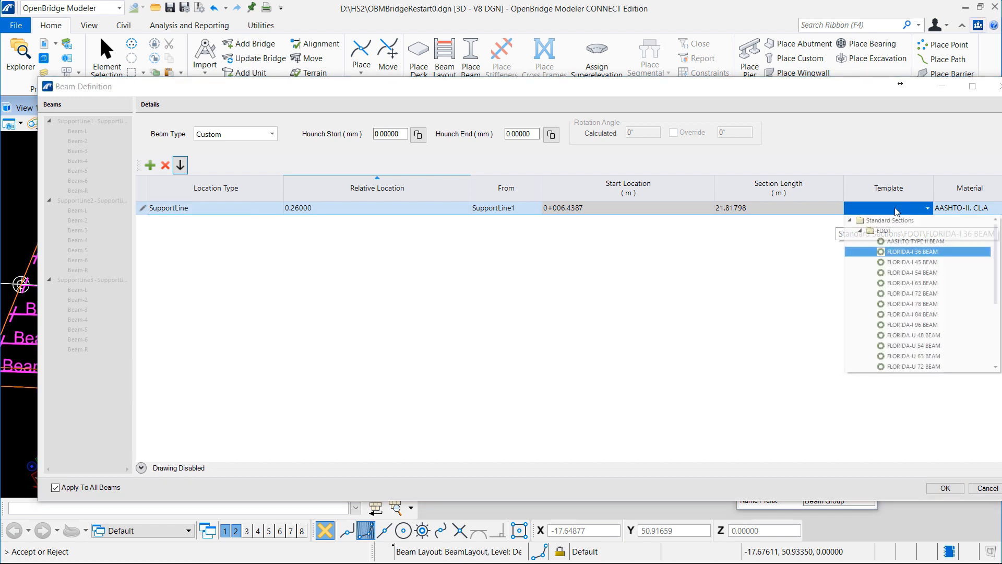
left_click(861, 231)
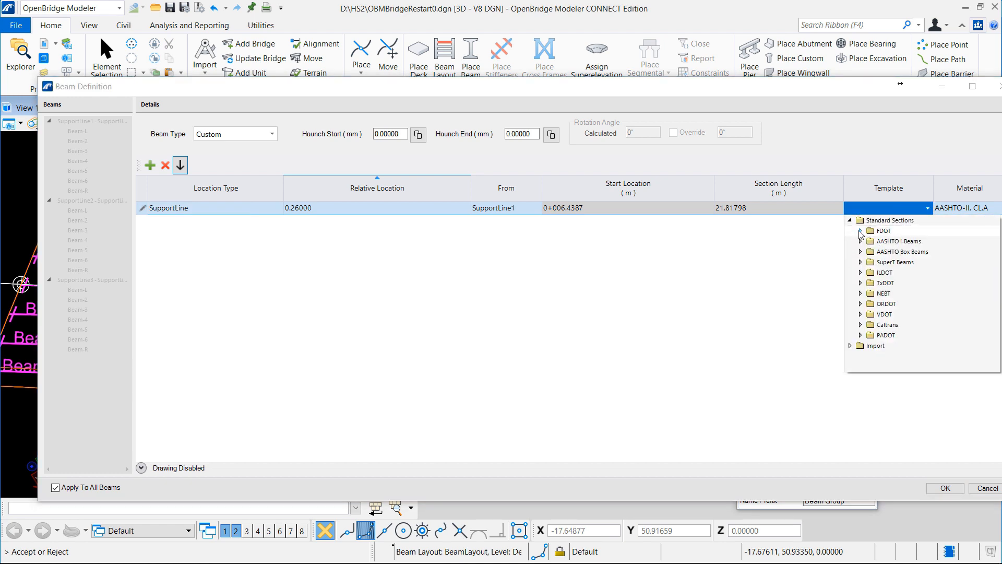
left_click(851, 346)
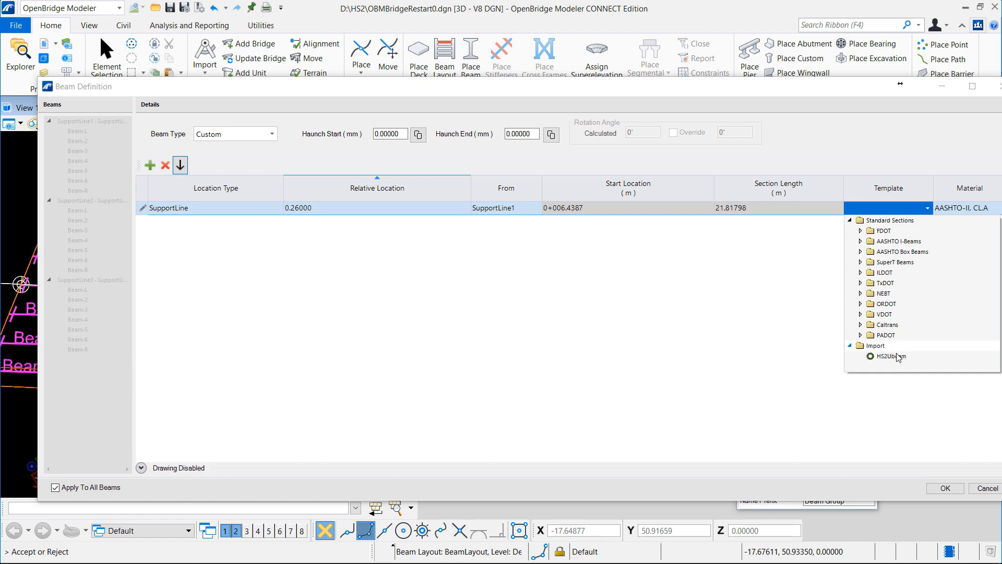
left_click(894, 357)
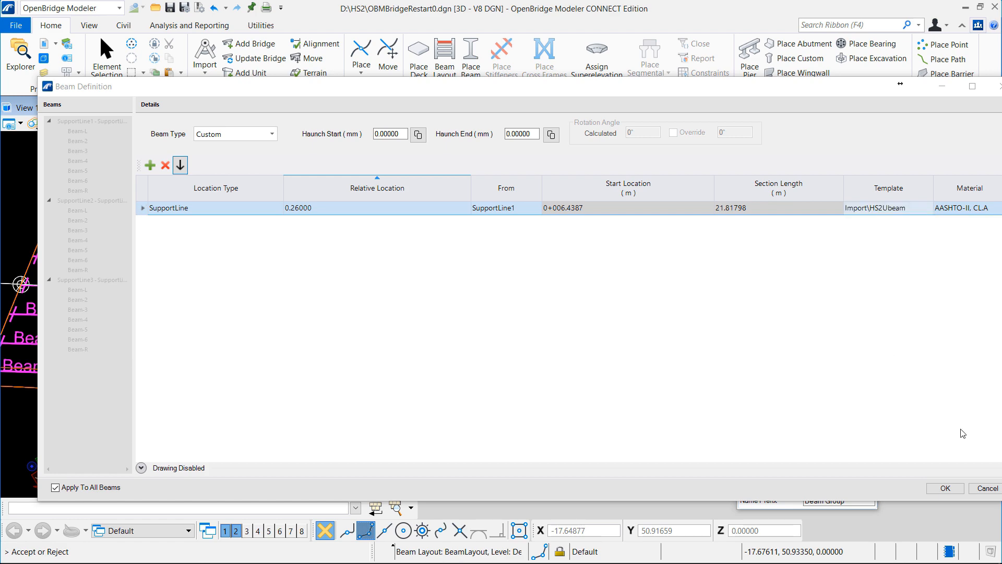
left_click(957, 489)
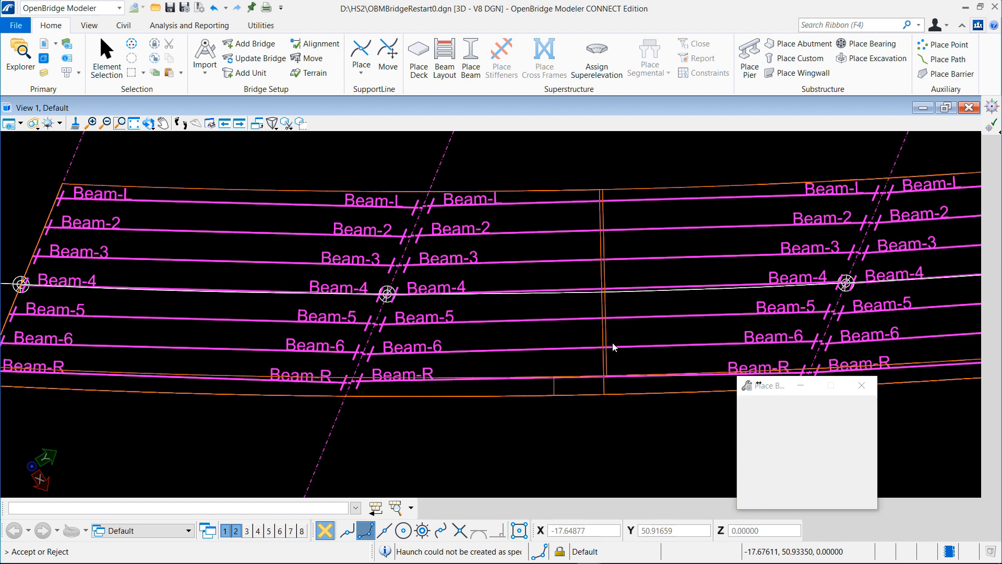
Rotate the view with the Dynamic method to examine the placed U-beams and deck in 3D.
left_click(180, 123)
left_click(148, 123)
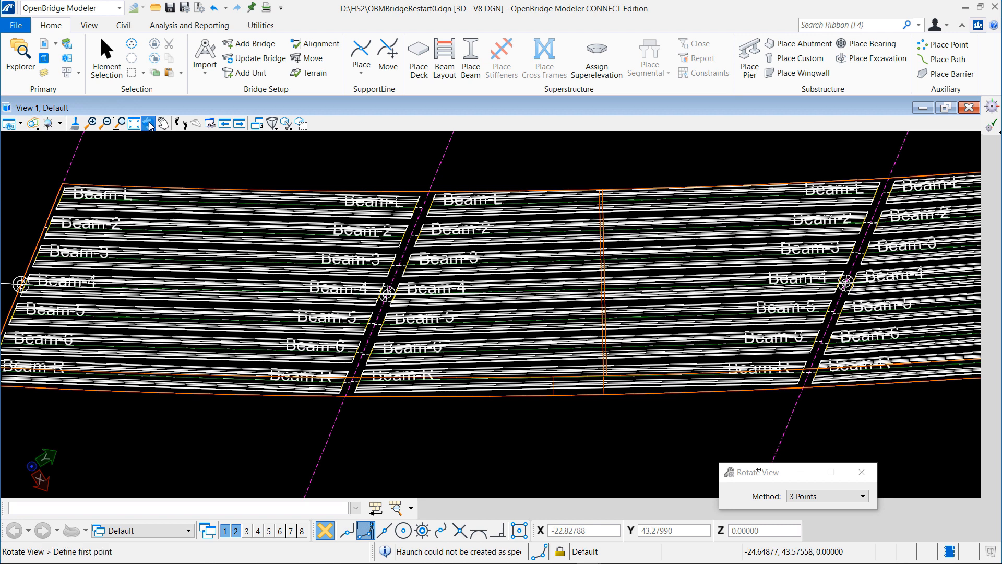
left_click(829, 493)
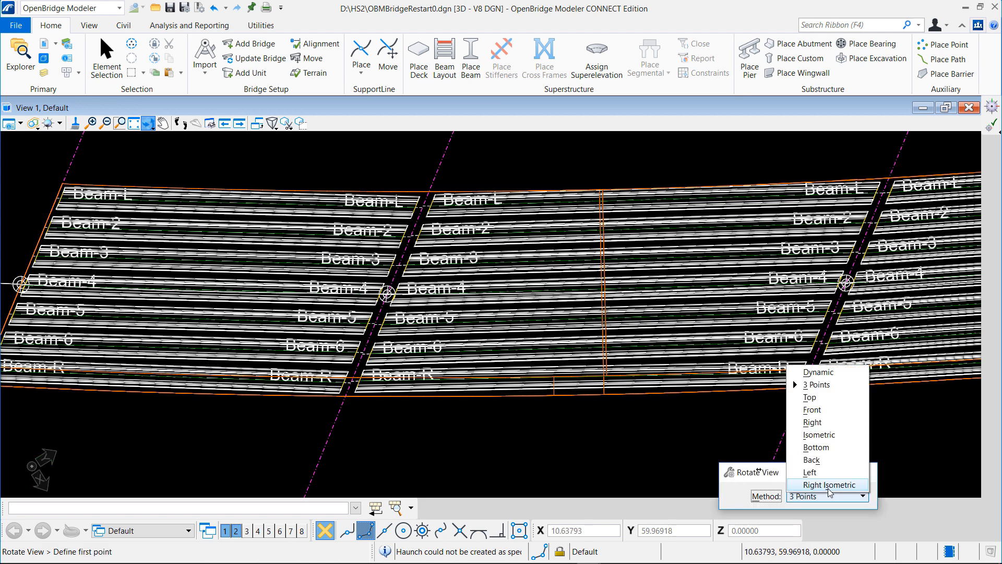
left_click(818, 371)
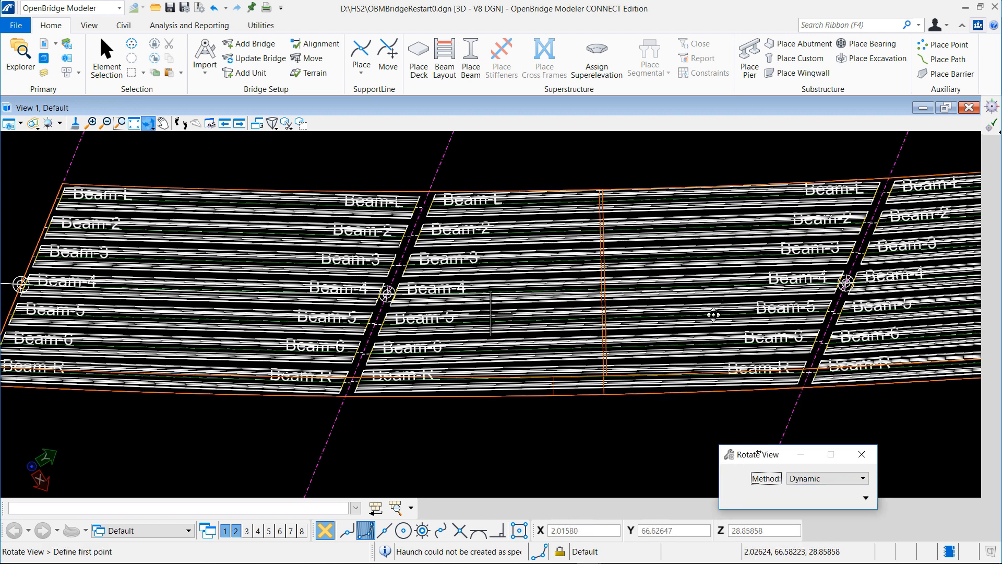
left_click(491, 314)
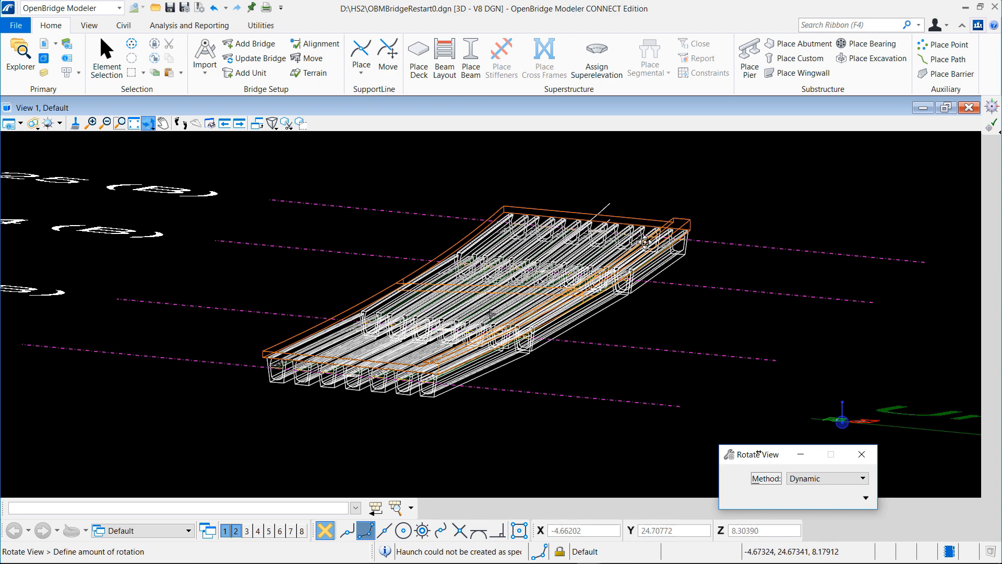
left_click(646, 245)
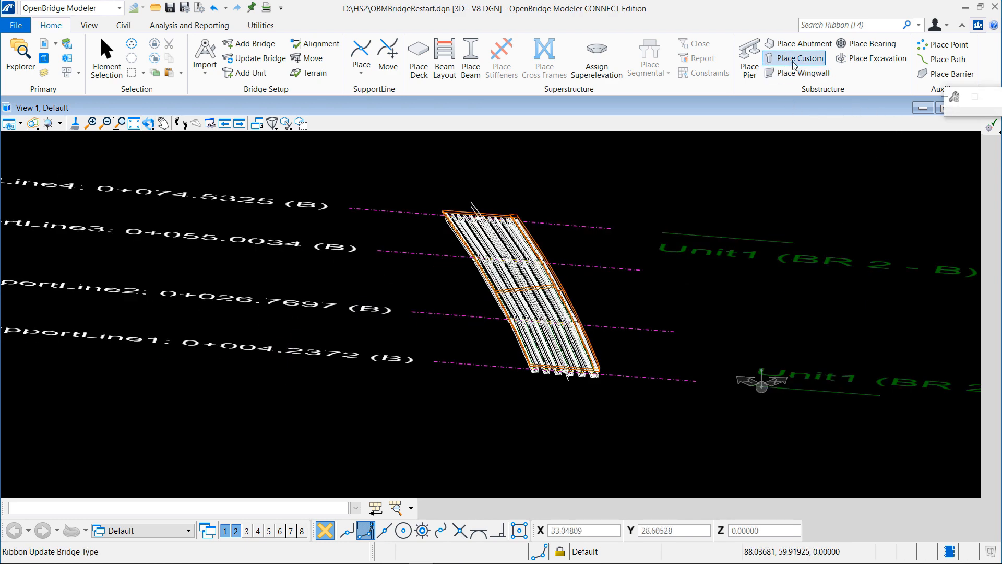
Place a pier at SupportLine2 using the multi-column template HS2Pier1.
left_click(751, 53)
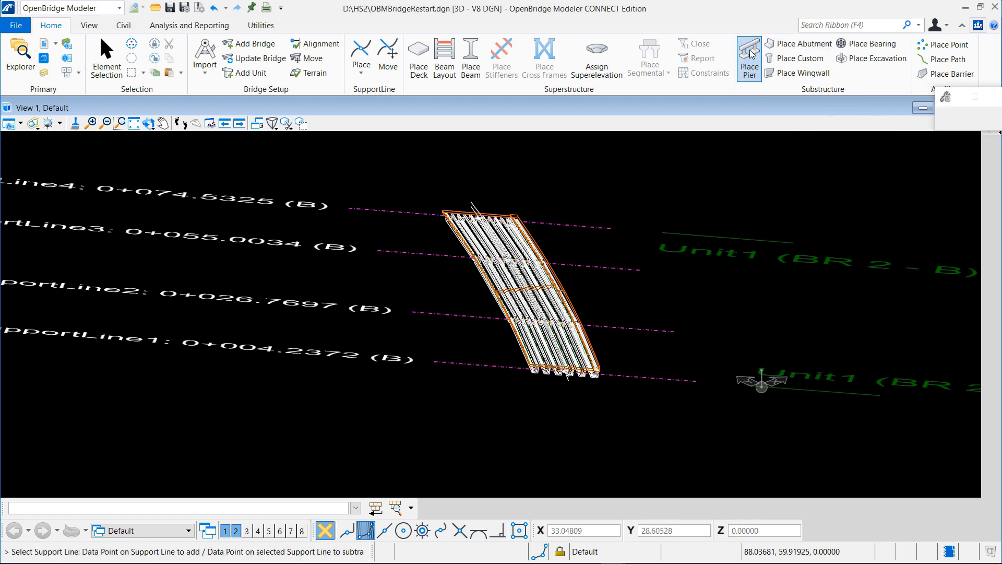
left_click_drag(929, 102, 738, 118)
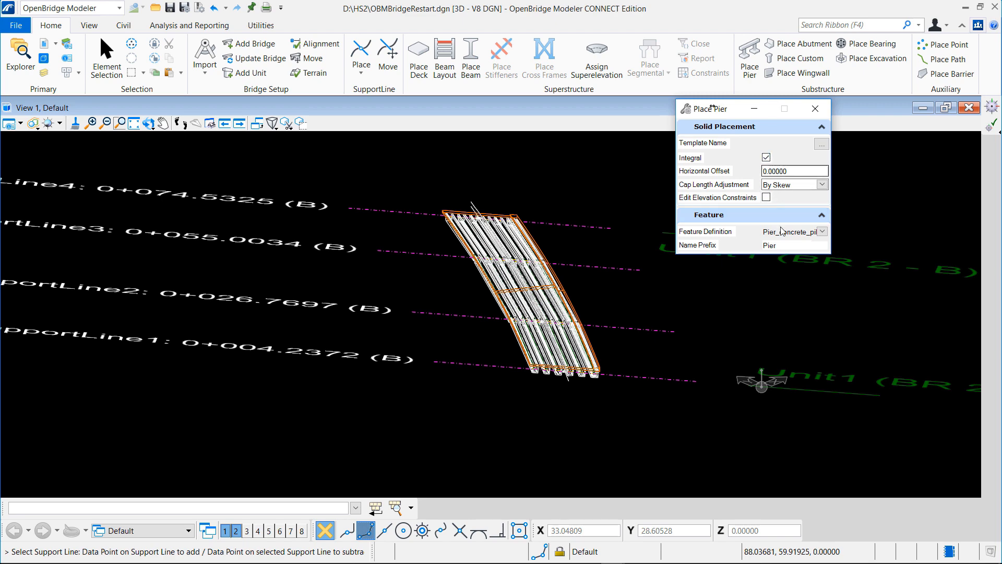
left_click(822, 144)
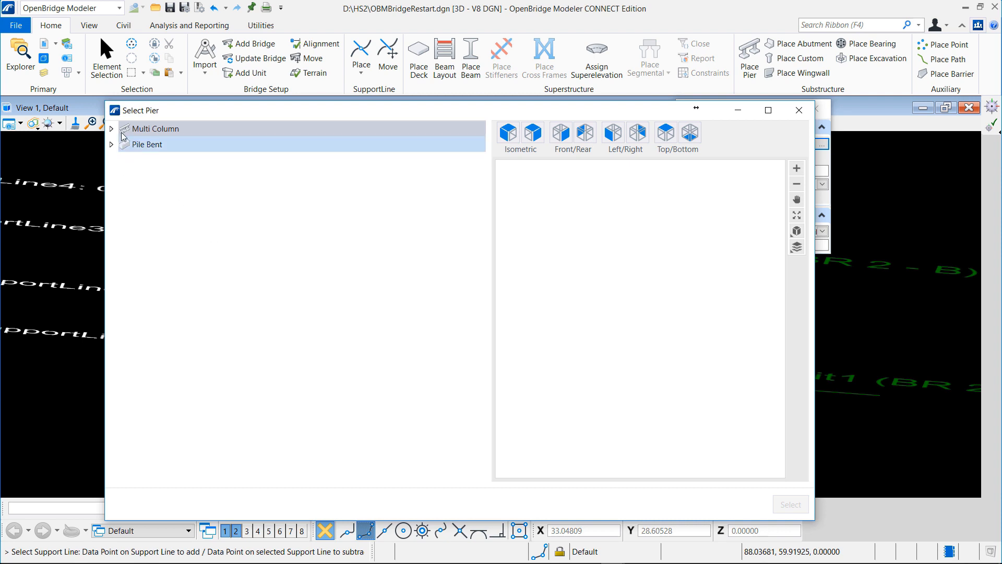
double_click(123, 132)
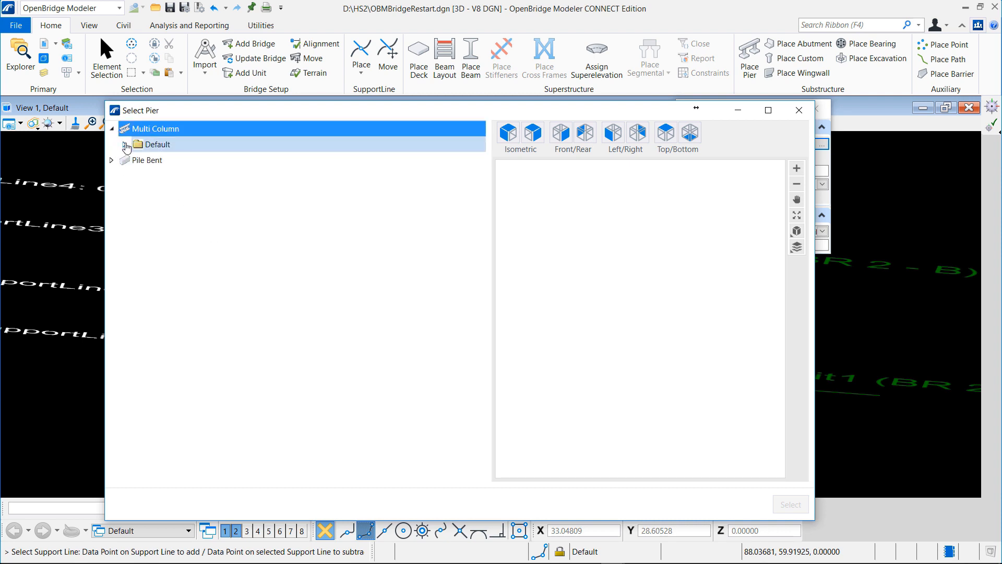
left_click(125, 145)
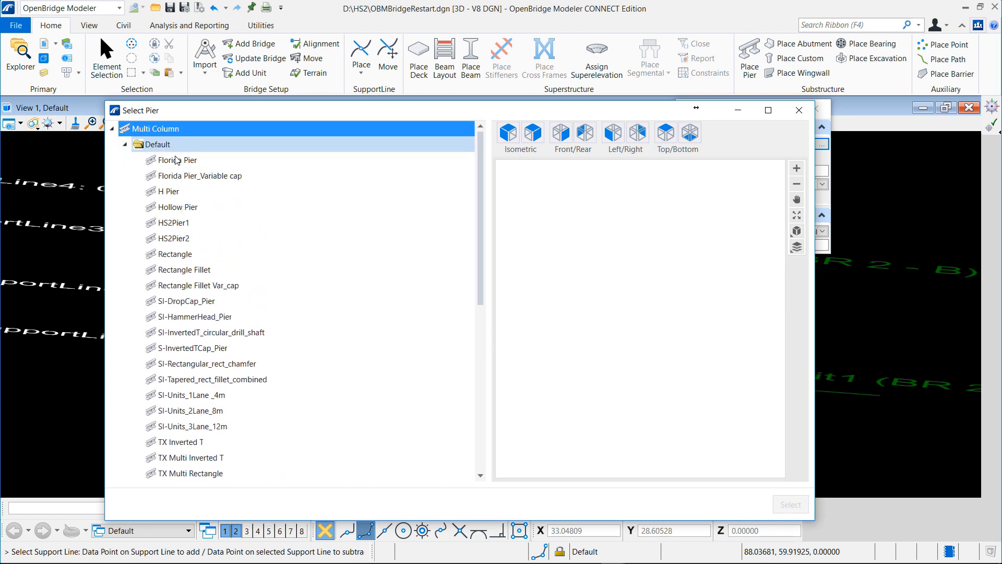
left_click(186, 225)
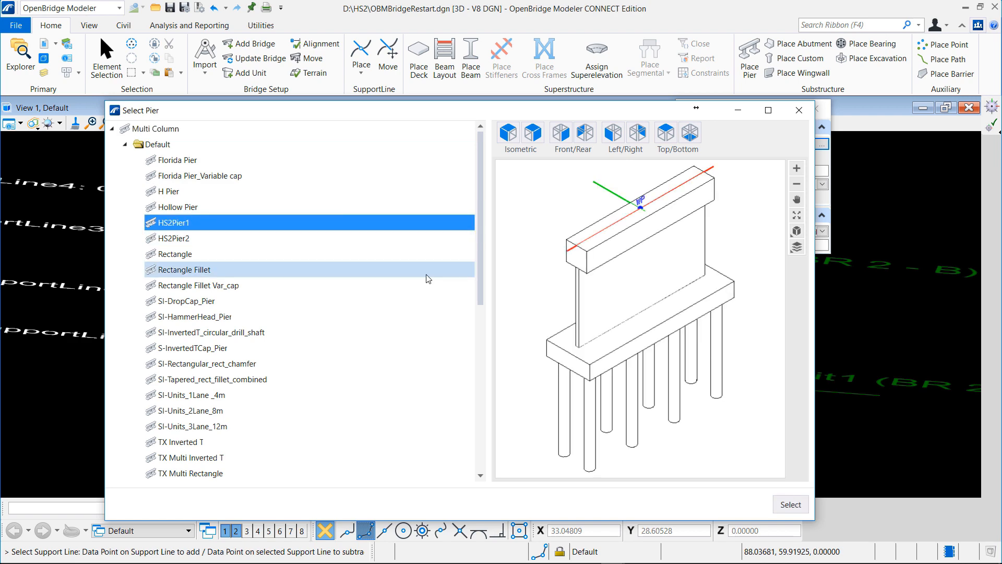
left_click(791, 504)
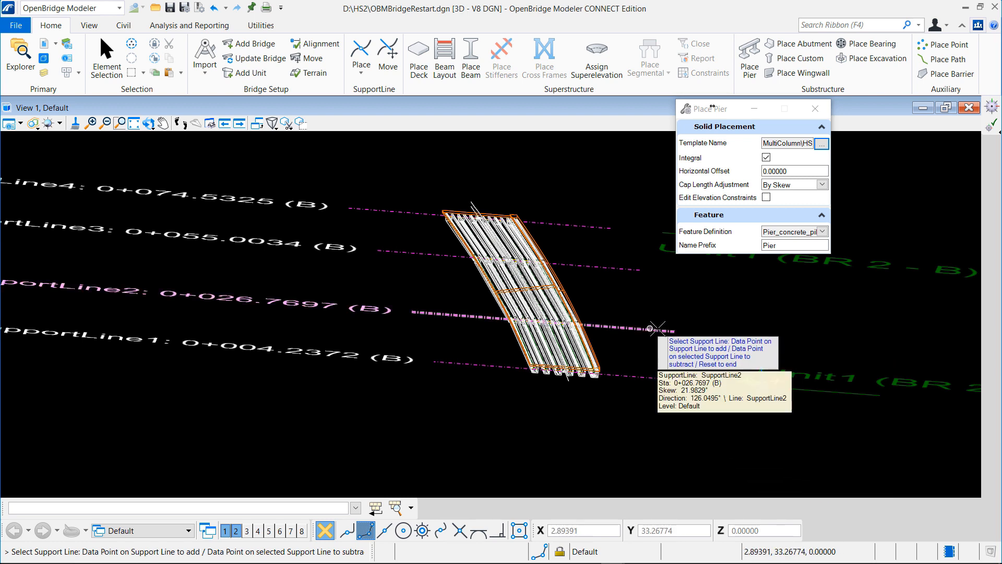
right_click(661, 312)
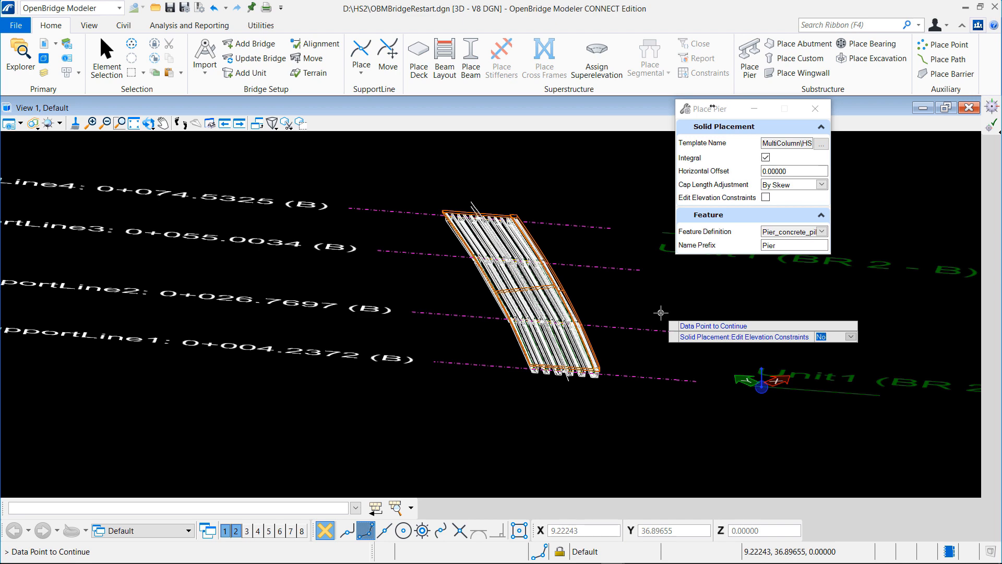
left_click(661, 313)
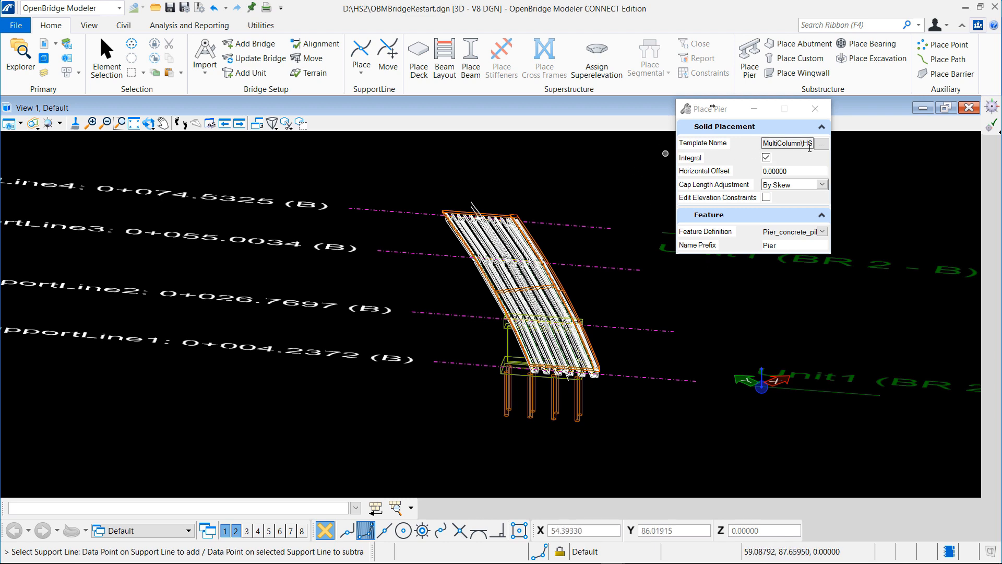
Place a pier at SupportLine3 using the multi-column template HS2Pier2.
left_click(821, 144)
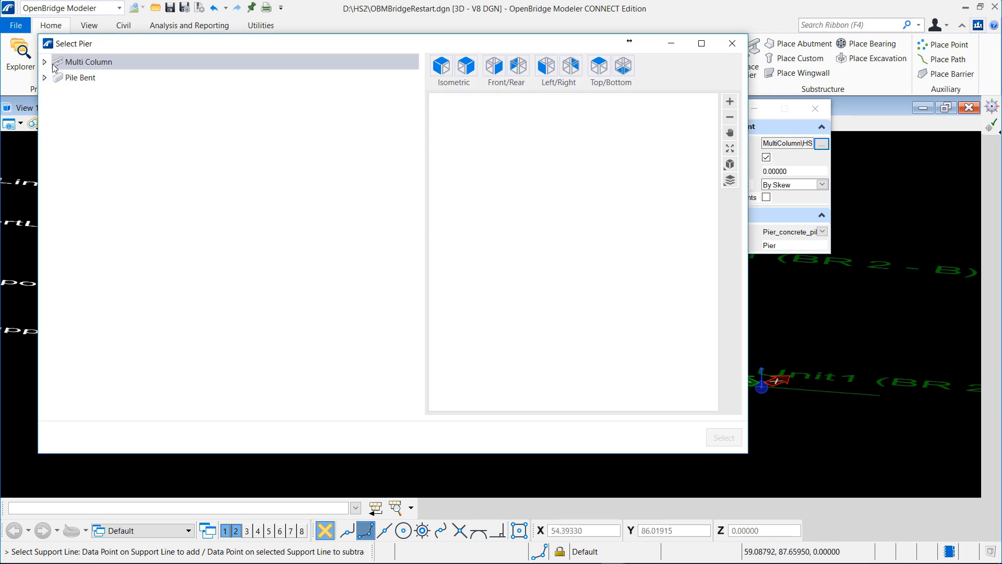
left_click(46, 63)
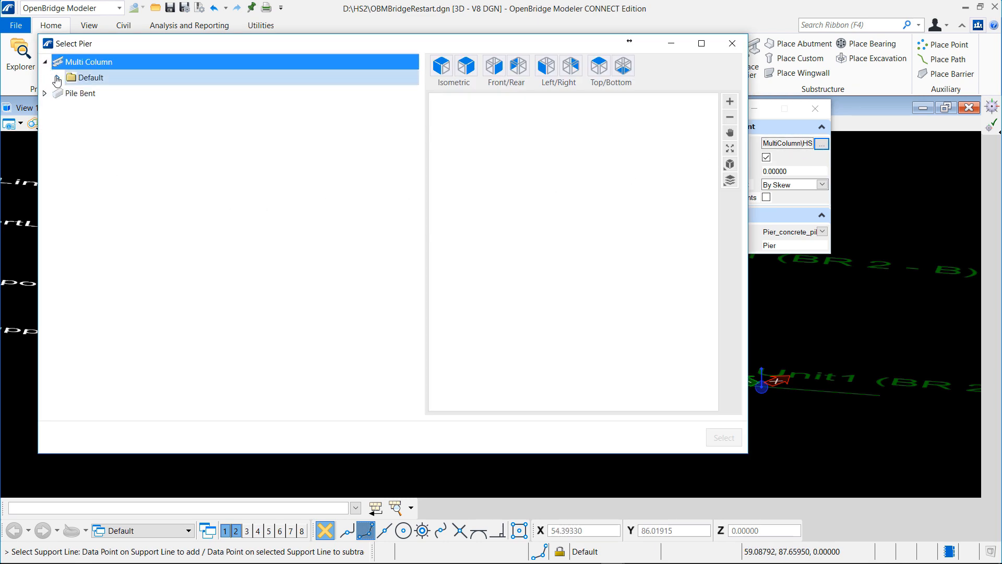
left_click(57, 78)
scroll(91, 174, "up", 2)
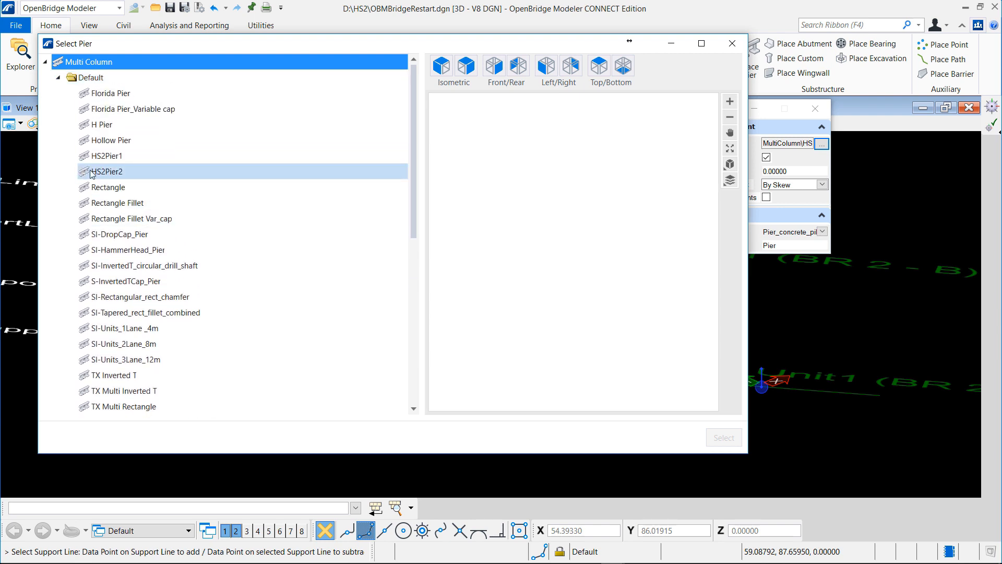
left_click(93, 173)
left_click(716, 434)
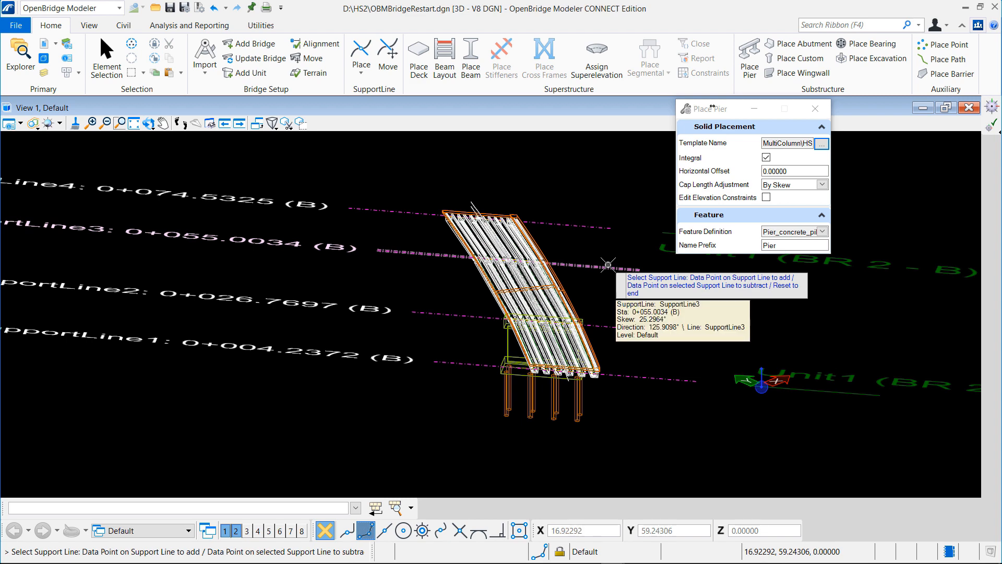
left_click(608, 266)
right_click(625, 280)
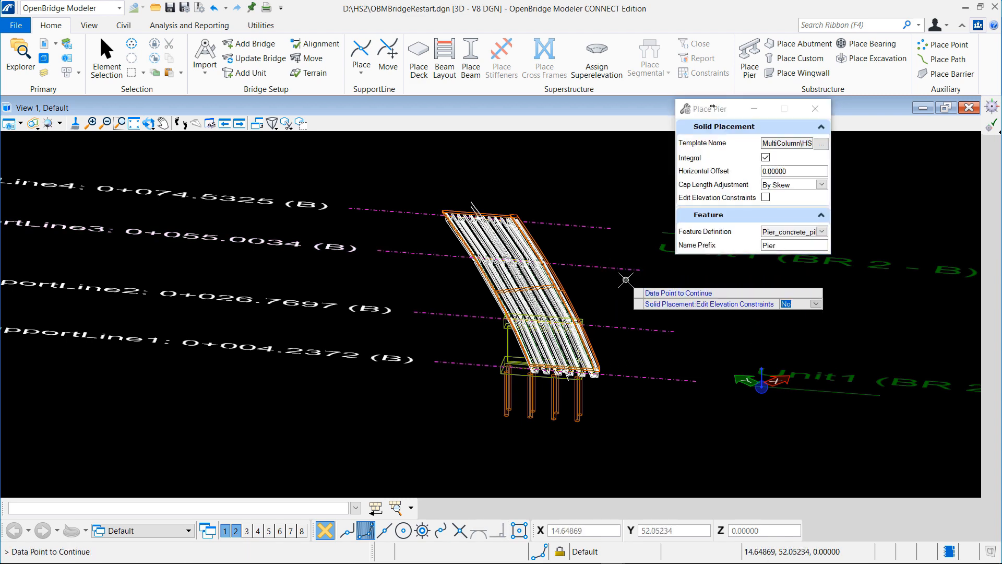
left_click(625, 280)
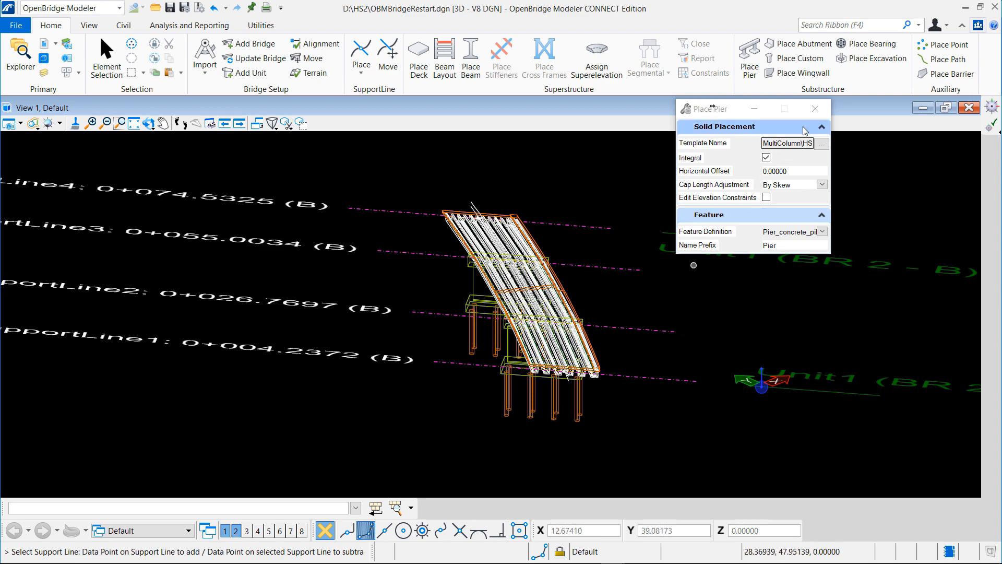
left_click(815, 108)
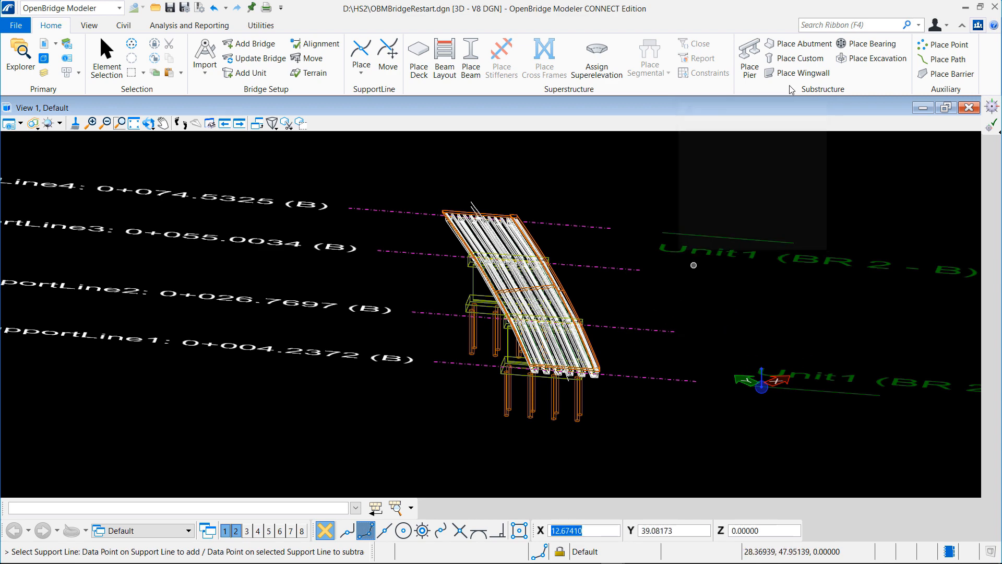
Place an abutment with Start orientation at SupportLine1 using the stem wall template HS2ABut1.
left_click(792, 44)
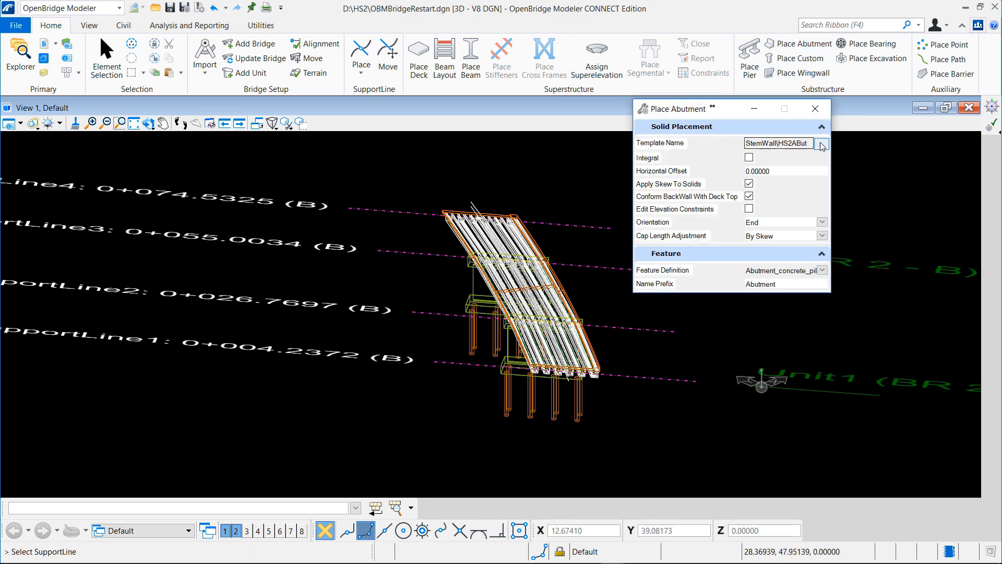
left_click(822, 145)
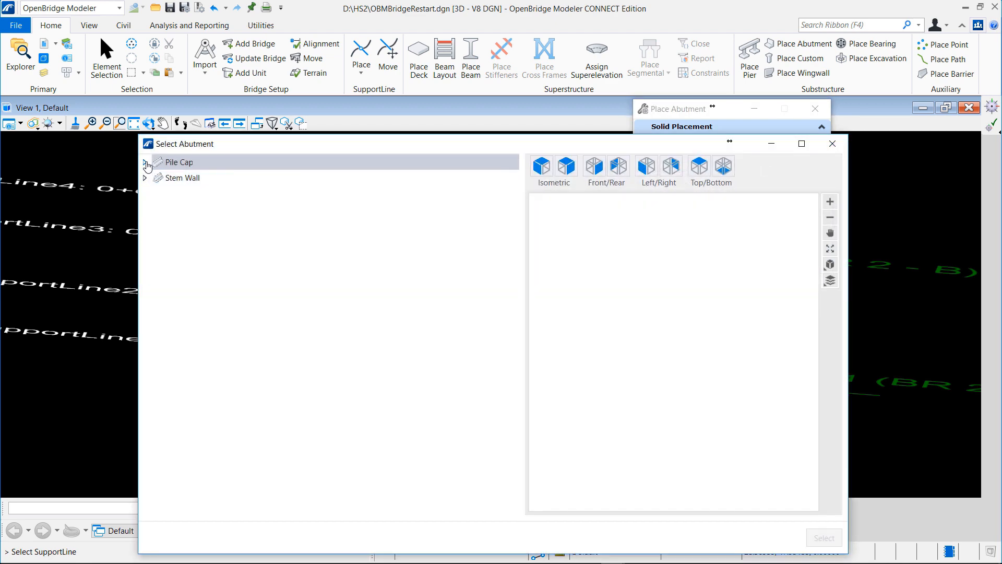
left_click(146, 163)
left_click(158, 178)
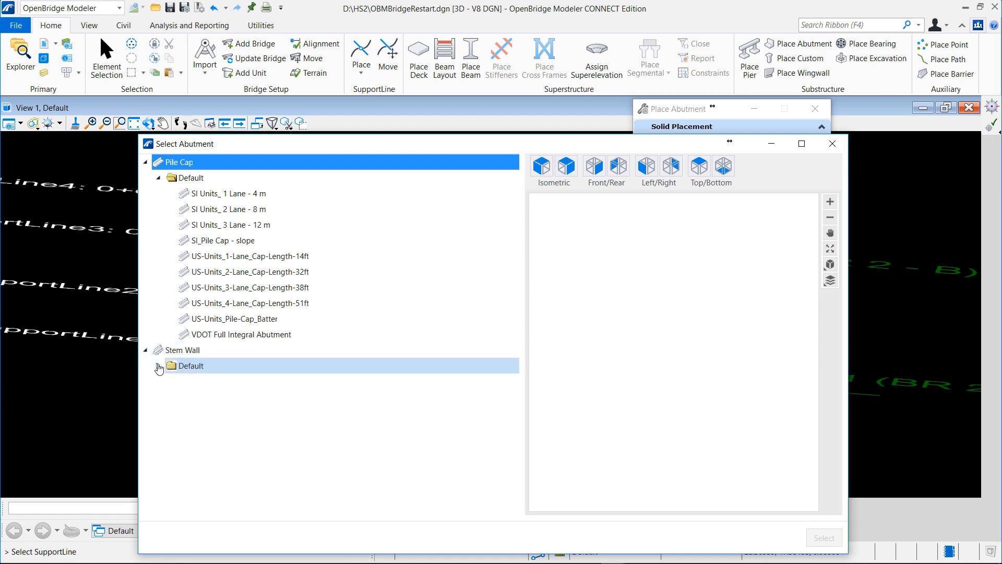
left_click(158, 366)
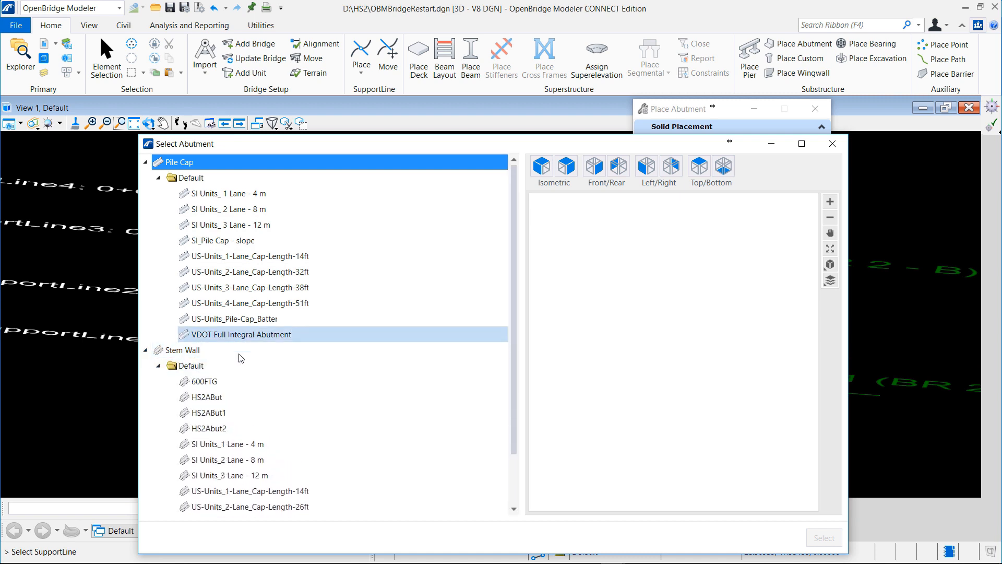
left_click(226, 414)
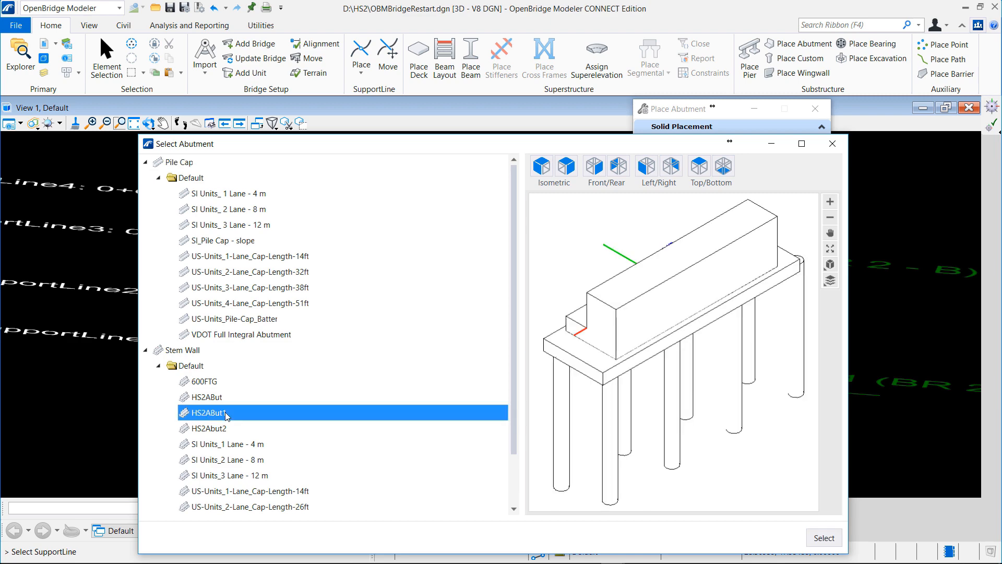
left_click(829, 534)
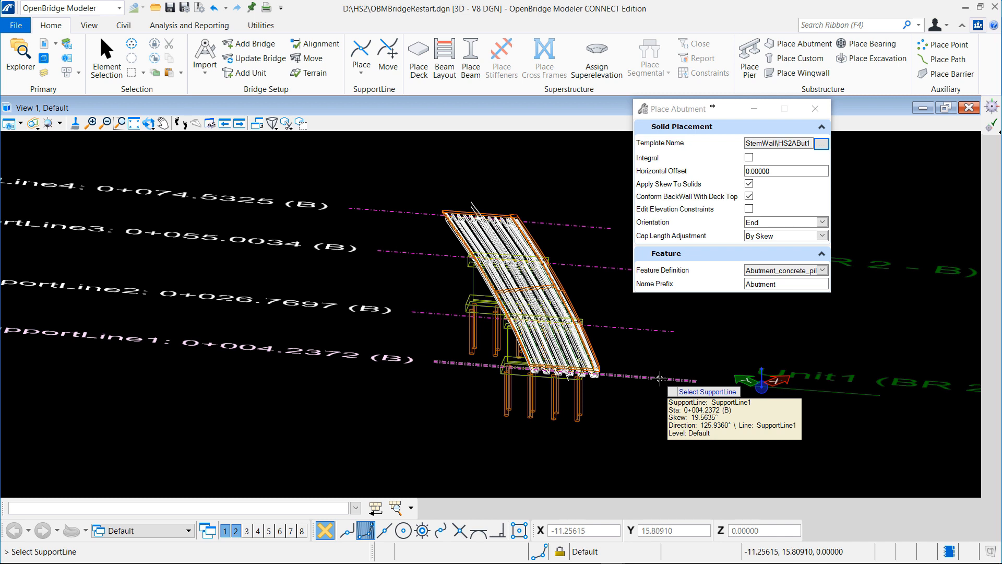
left_click(822, 222)
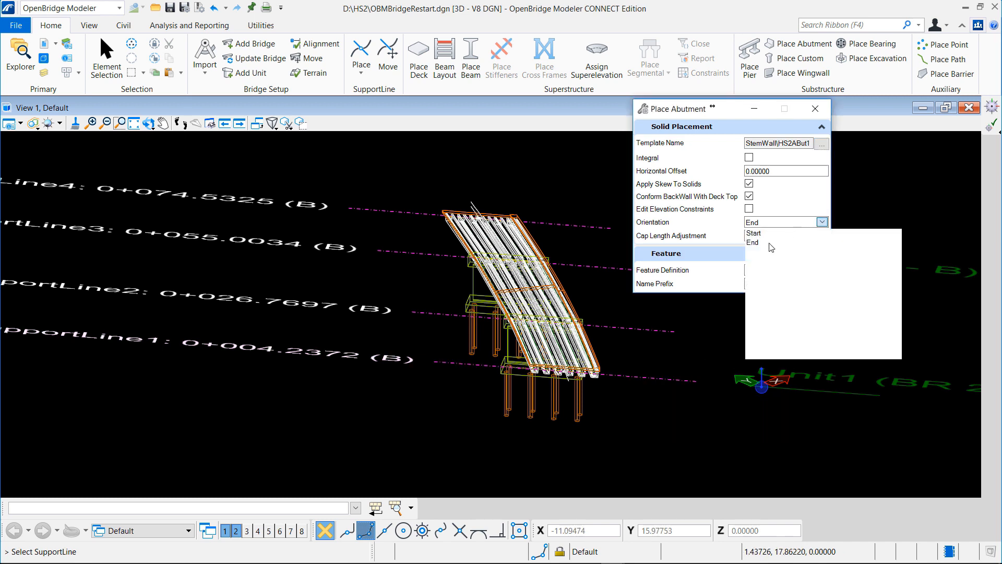
left_click(757, 233)
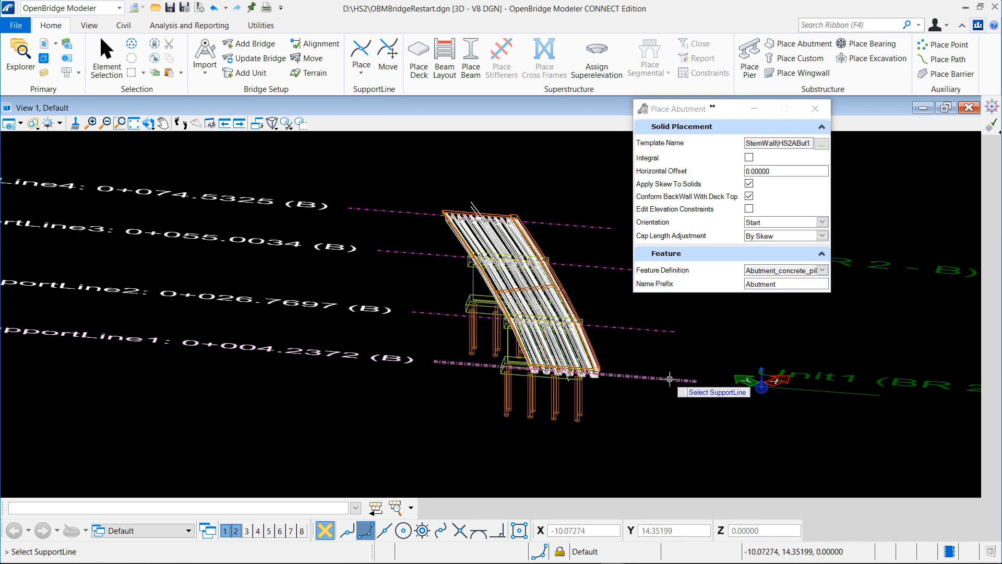
left_click(670, 363)
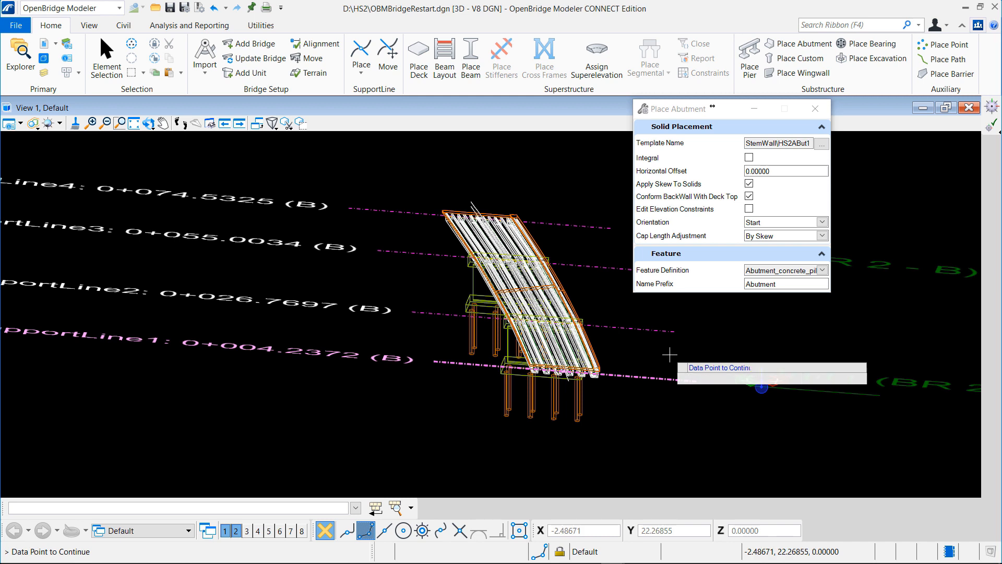
left_click(670, 354)
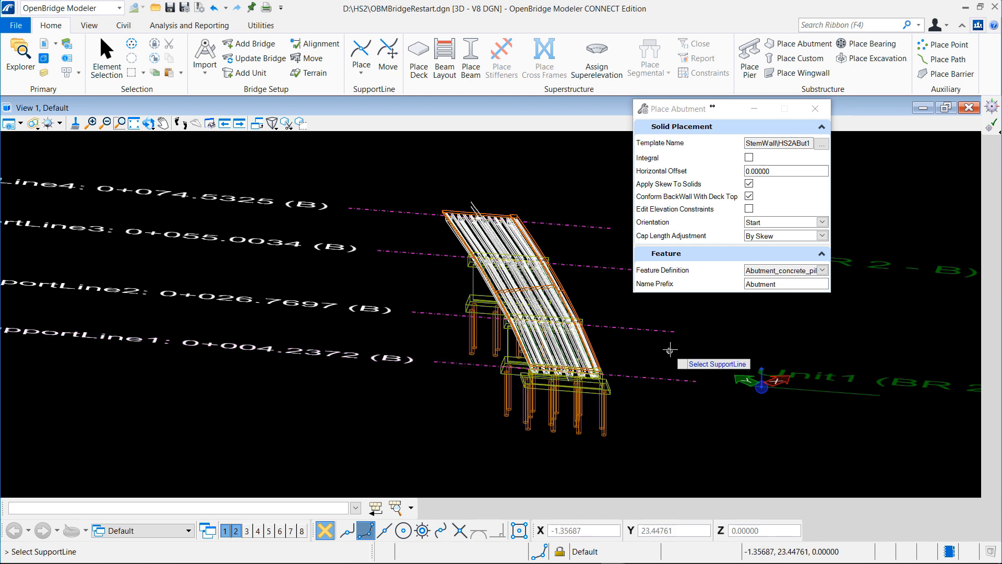
Place an abutment with End orientation at SupportLine4 using the stem wall template HS2Abut2.
left_click(821, 143)
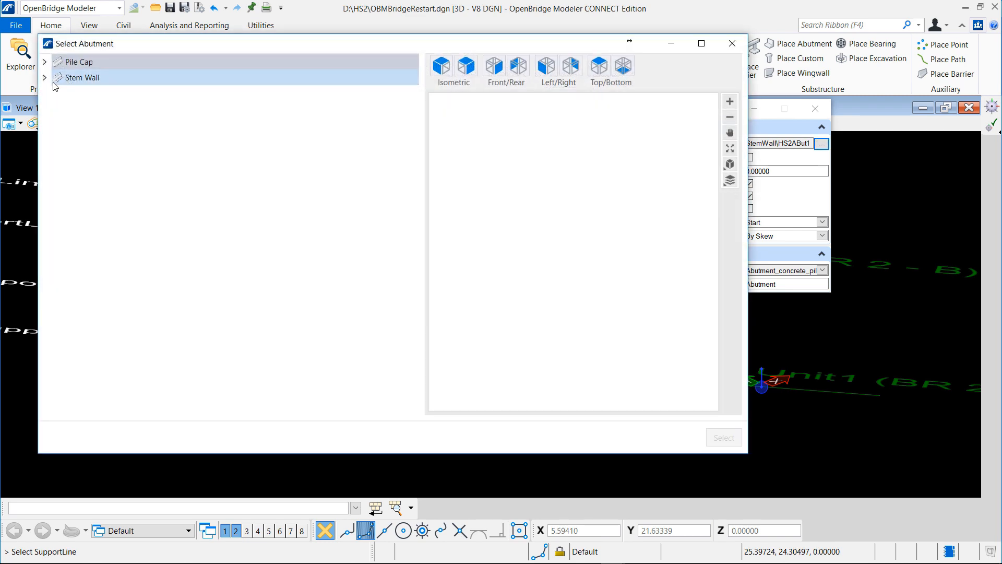
left_click(45, 77)
left_click(59, 94)
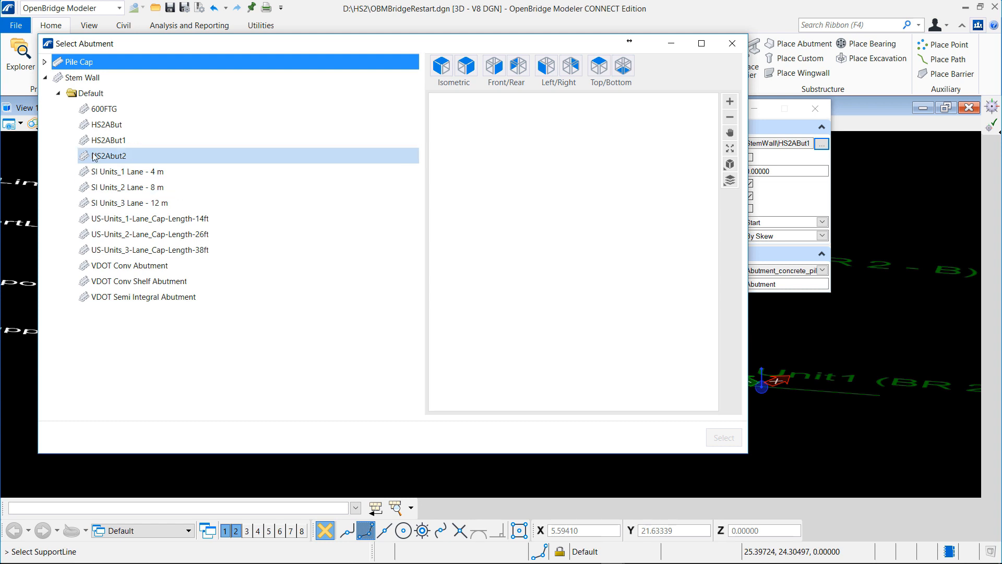
left_click(122, 155)
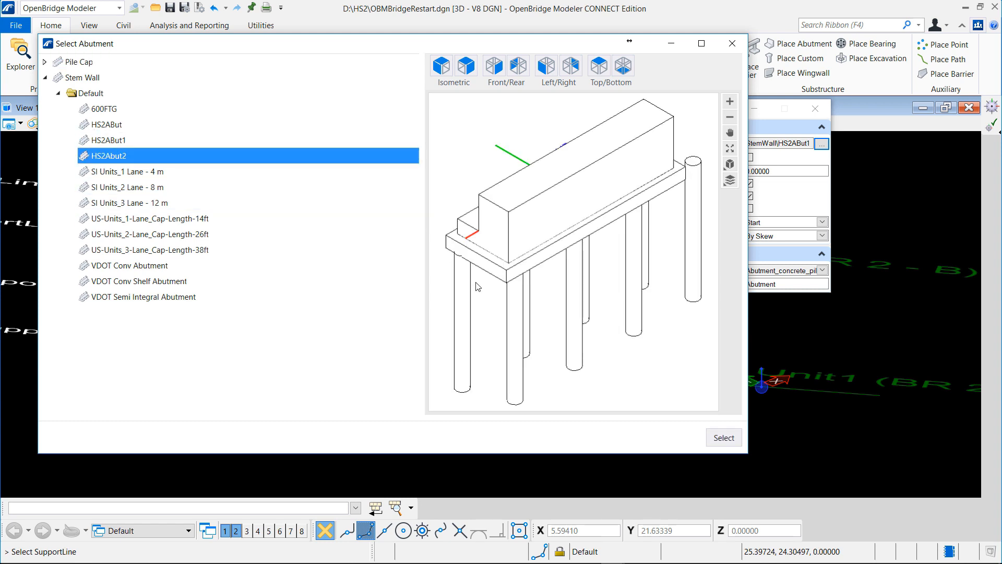
left_click(719, 437)
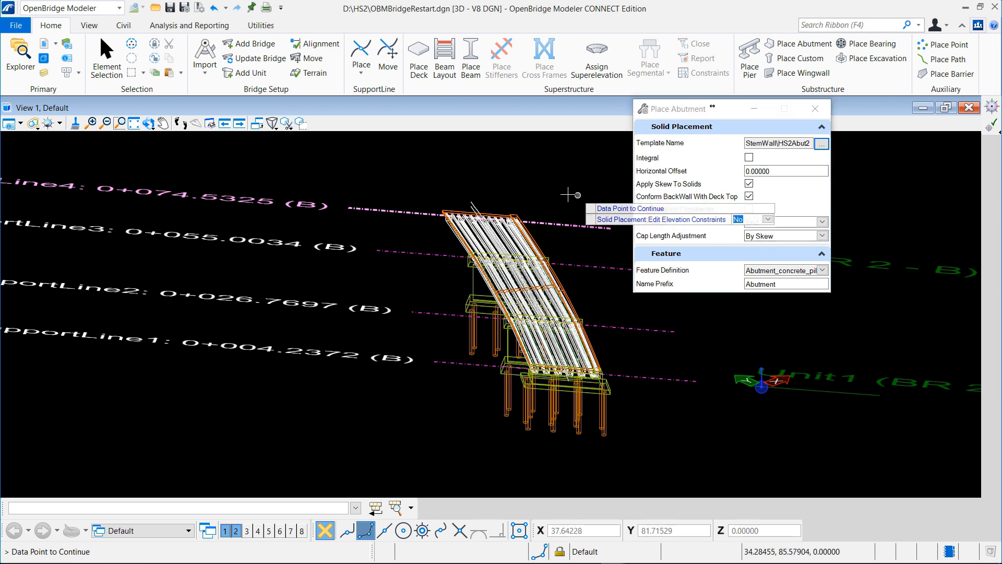
left_click(561, 195)
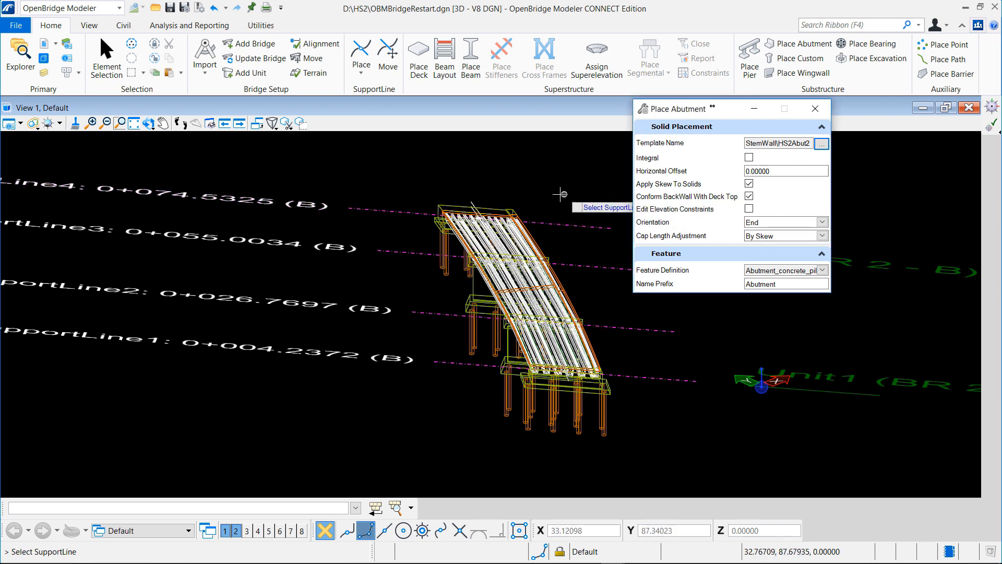
right_click(425, 177)
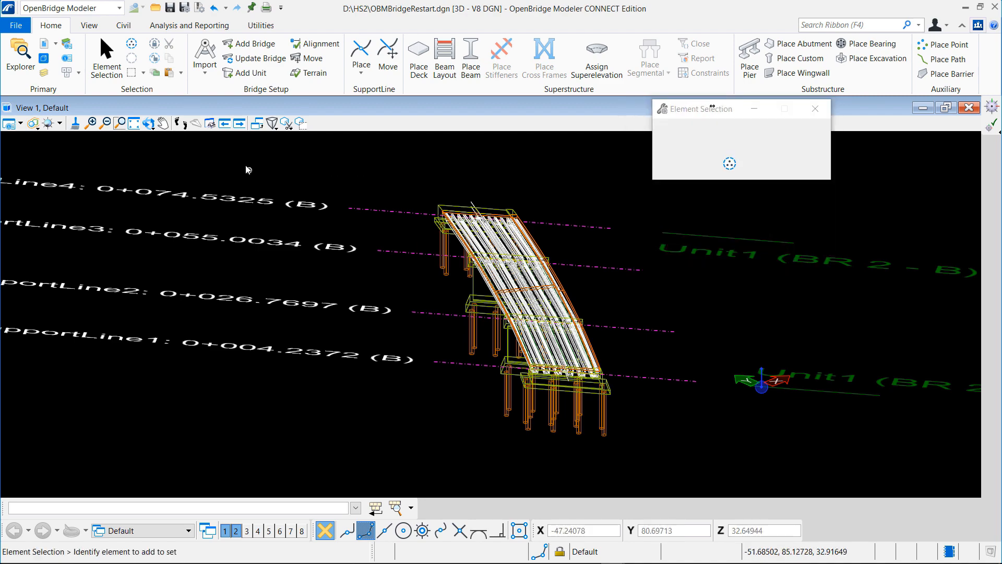
Rotate the view dynamically to examine the piers and abutments beneath the bridge deck.
left_click(149, 124)
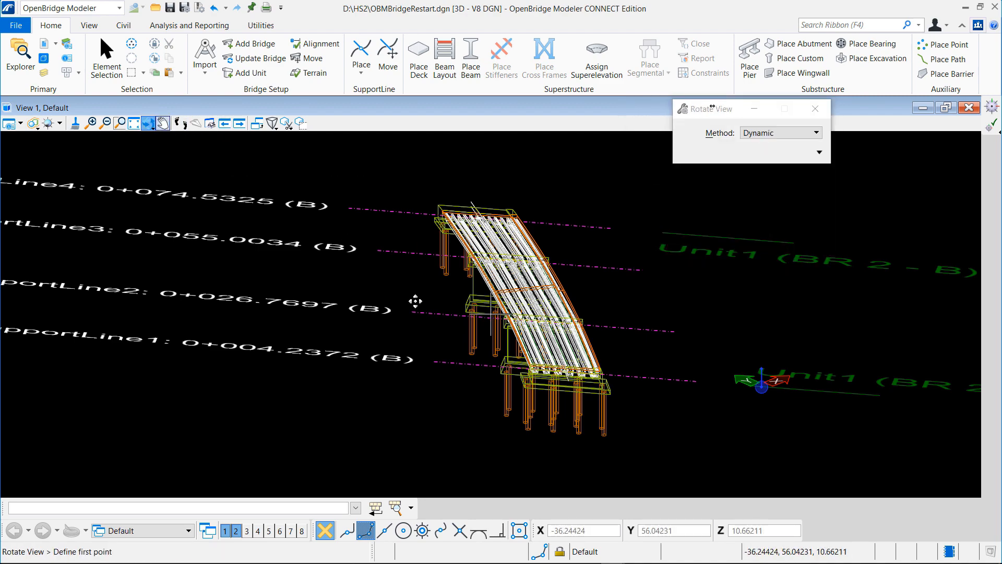
left_click(414, 300)
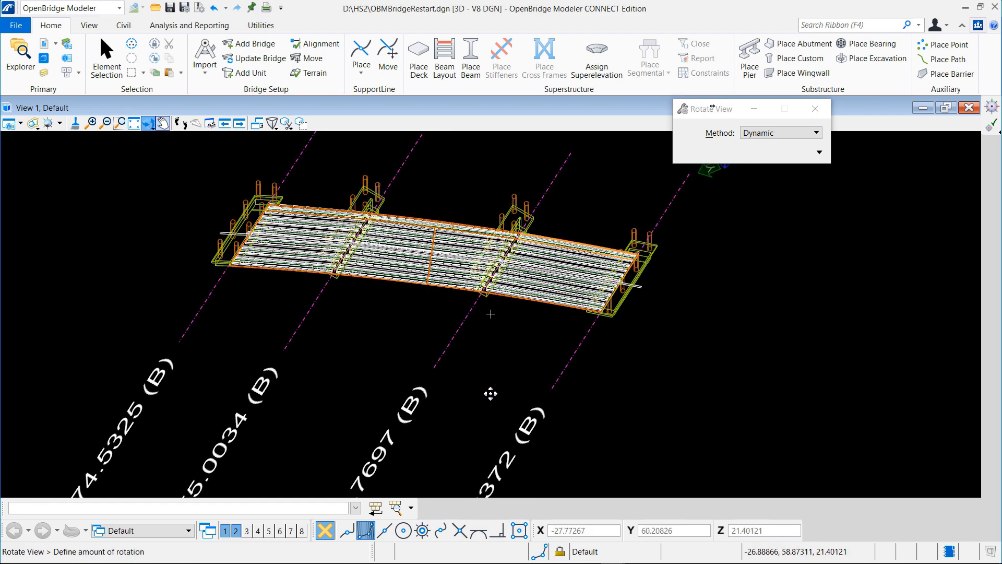
left_click(494, 367)
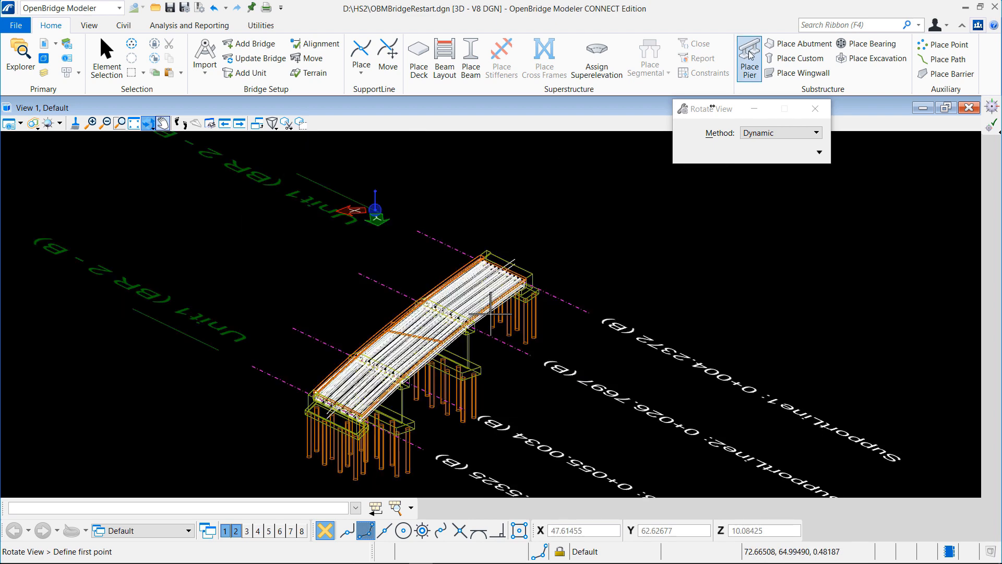
Open the multi-column pier template HS2Pier1 from the library's Default category for editing and examine its cap dimensions.
left_click(261, 25)
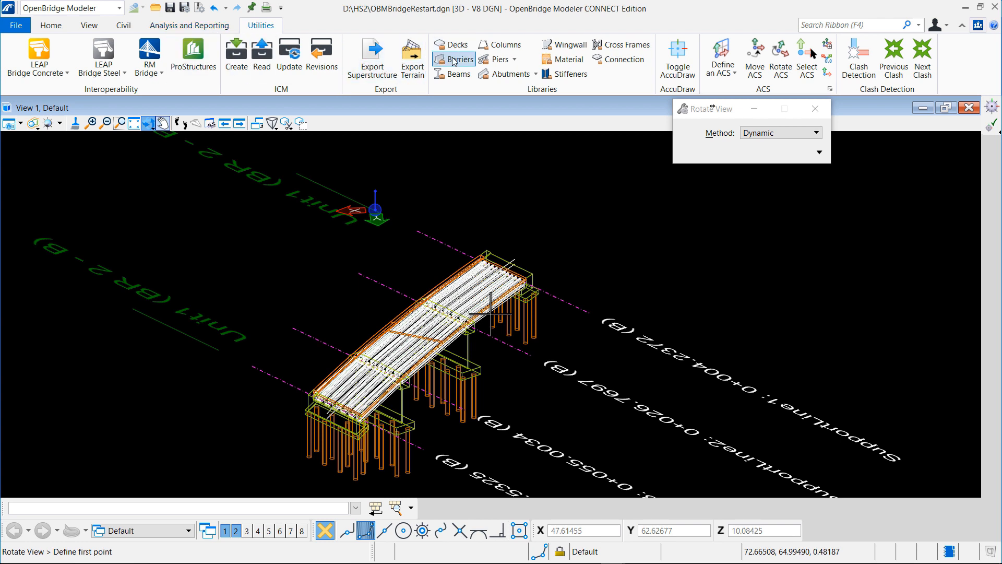
left_click(501, 59)
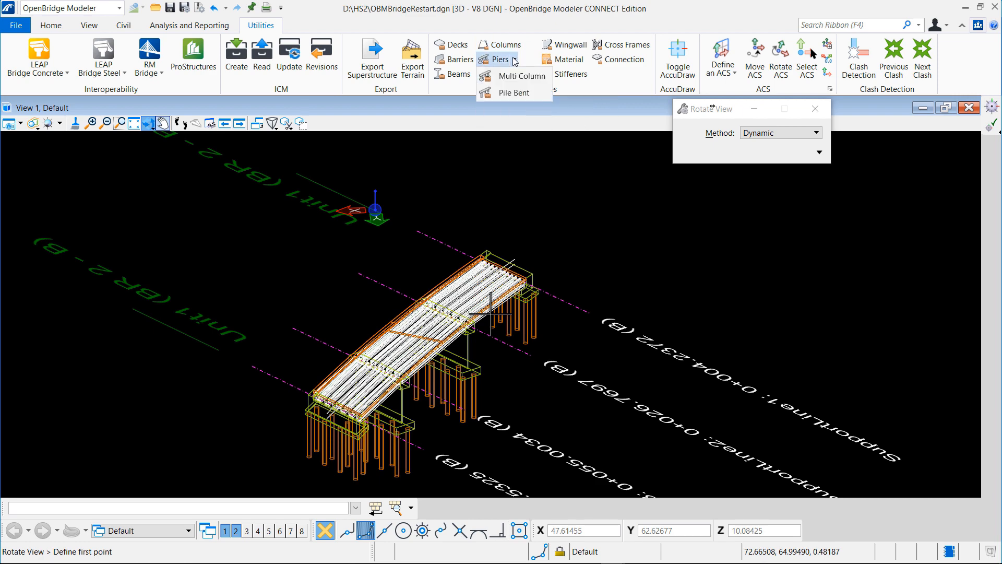
left_click(520, 77)
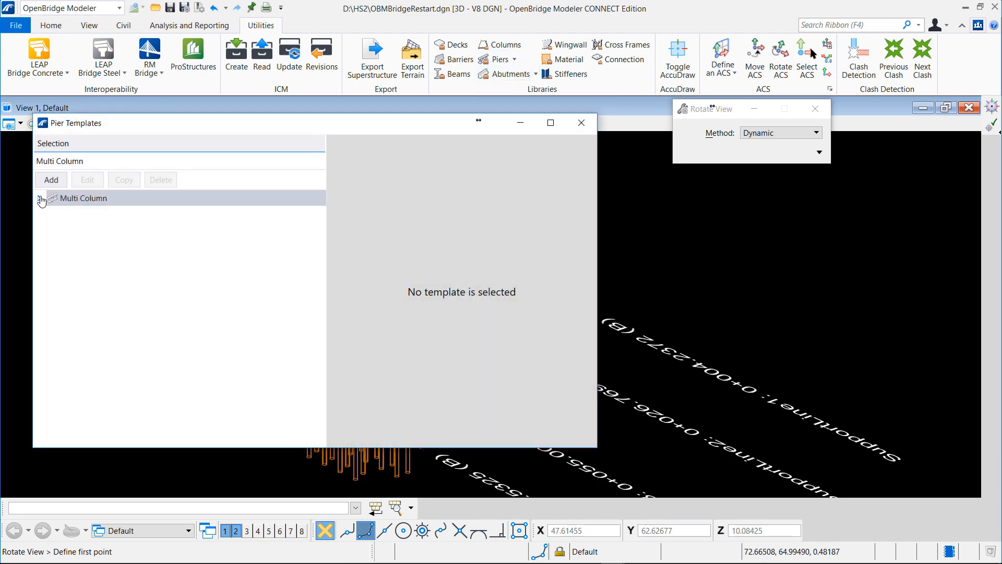
left_click(40, 198)
left_click(52, 214)
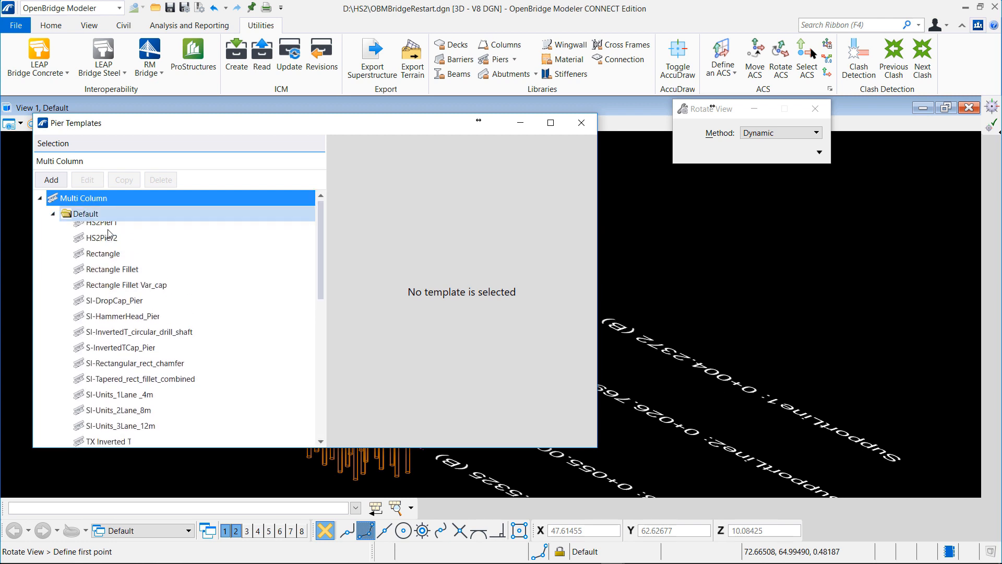
left_click(119, 293)
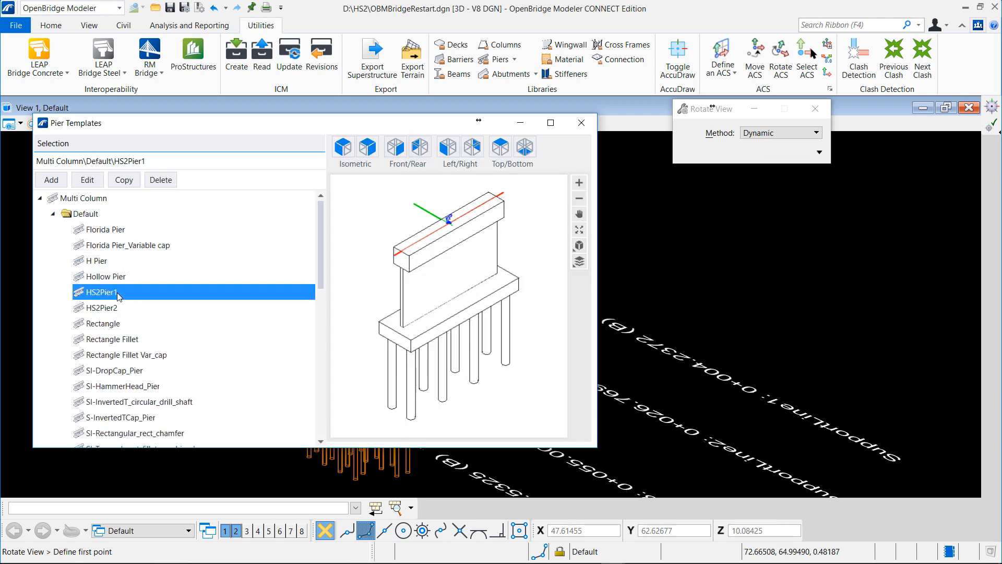
left_click(99, 180)
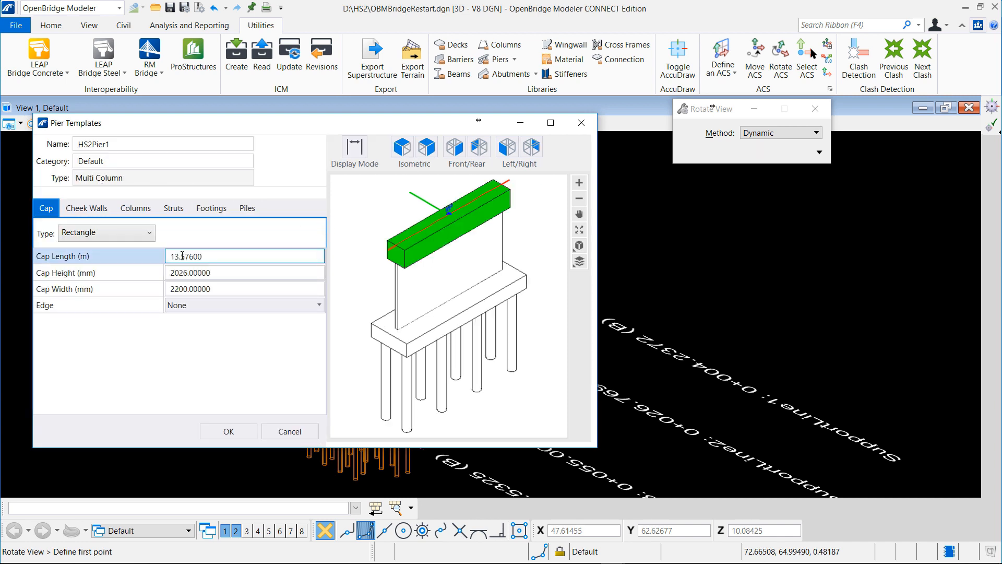
Examine the columns, footings, piles and pile pattern layout of pier template HS2Pier1, and close it without editing.
left_click(133, 211)
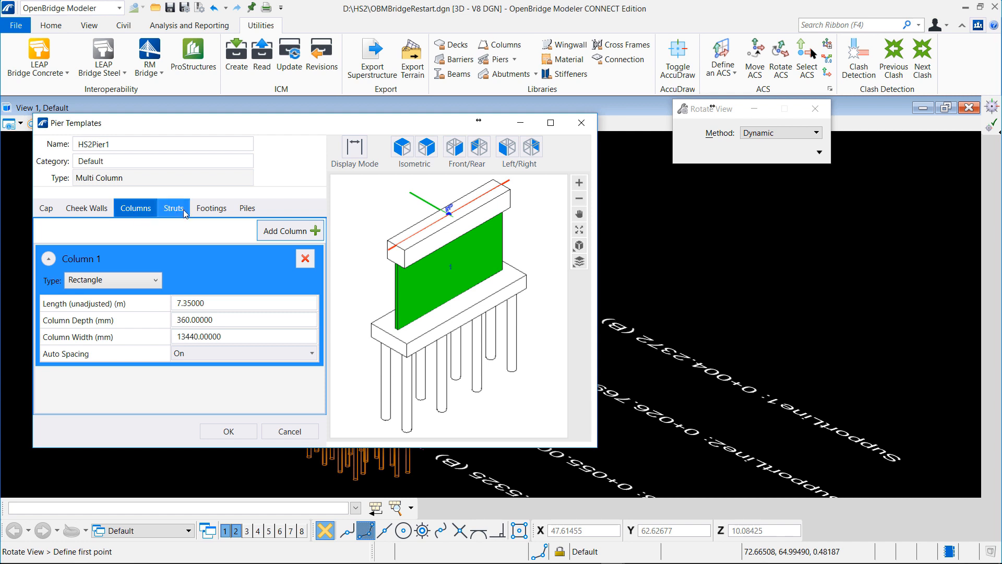
left_click(214, 210)
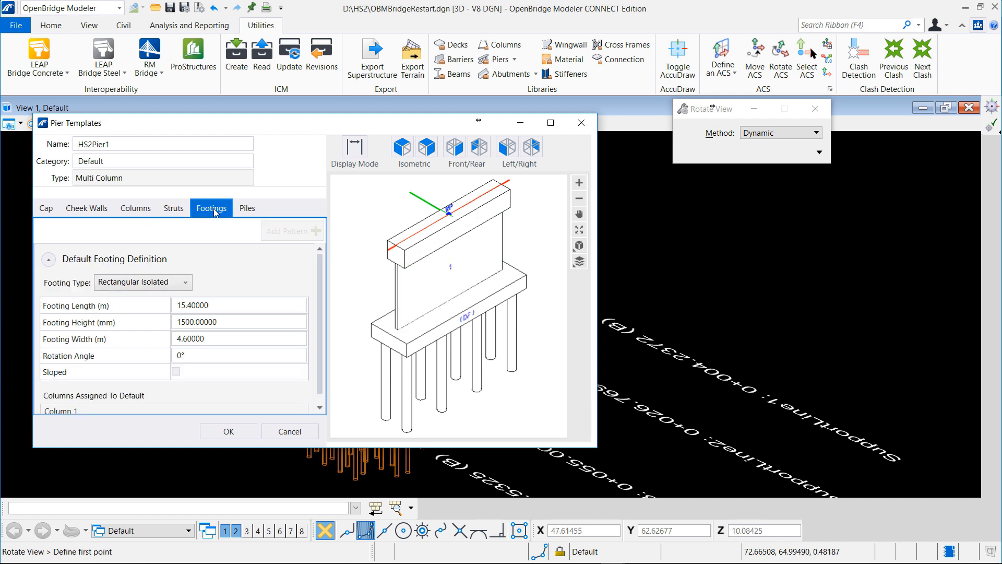
left_click(245, 209)
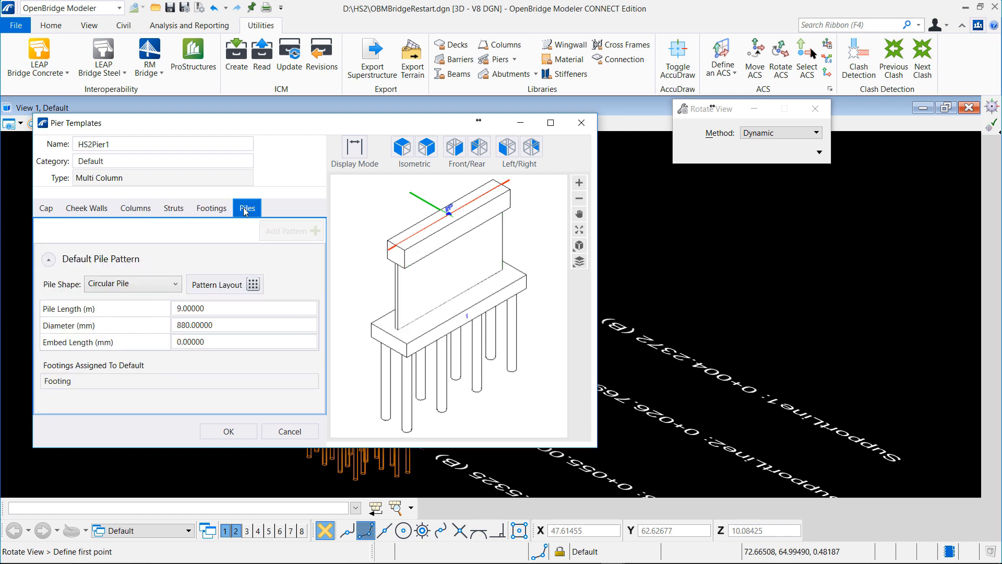
left_click(257, 288)
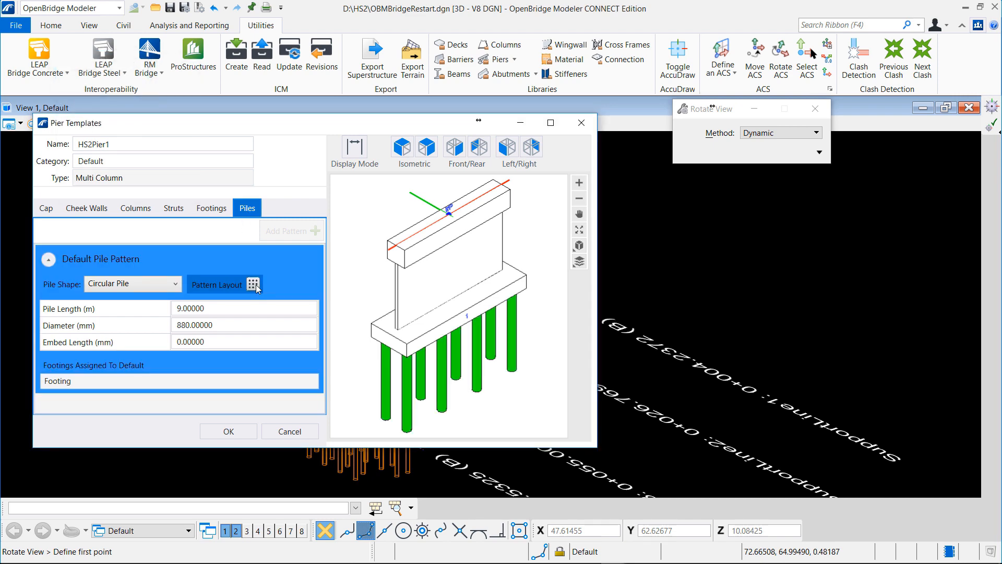
left_click(256, 287)
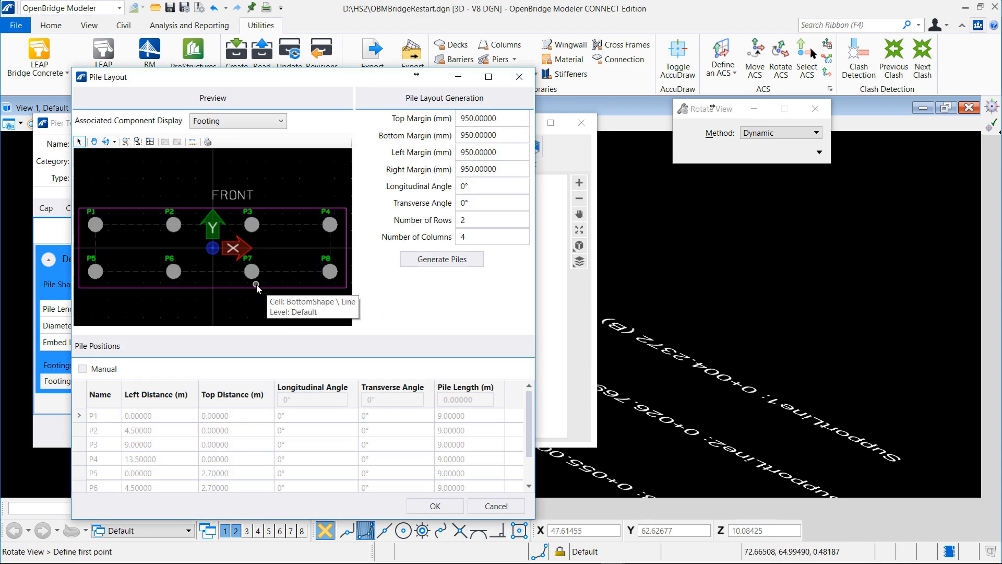
left_click(520, 78)
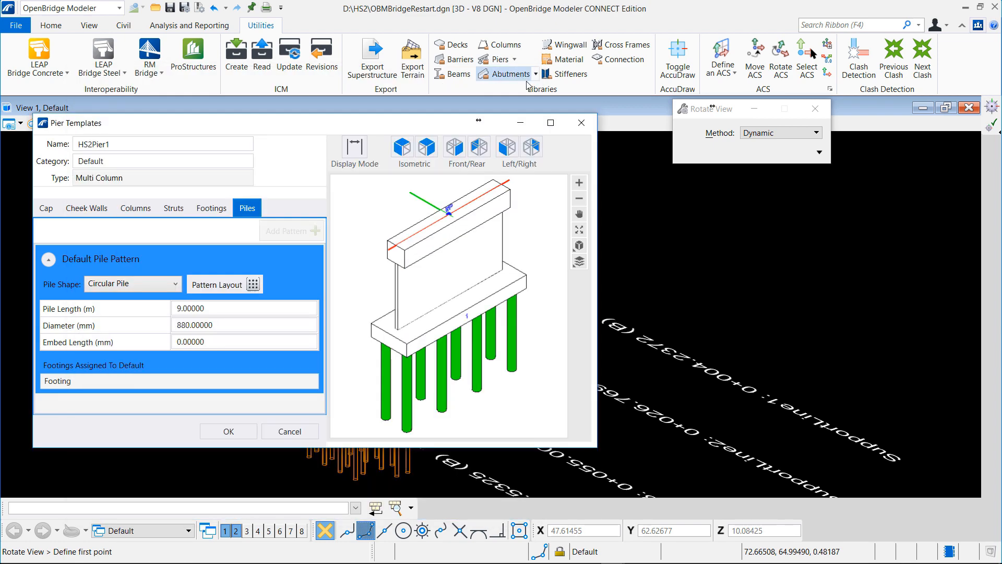
left_click(585, 123)
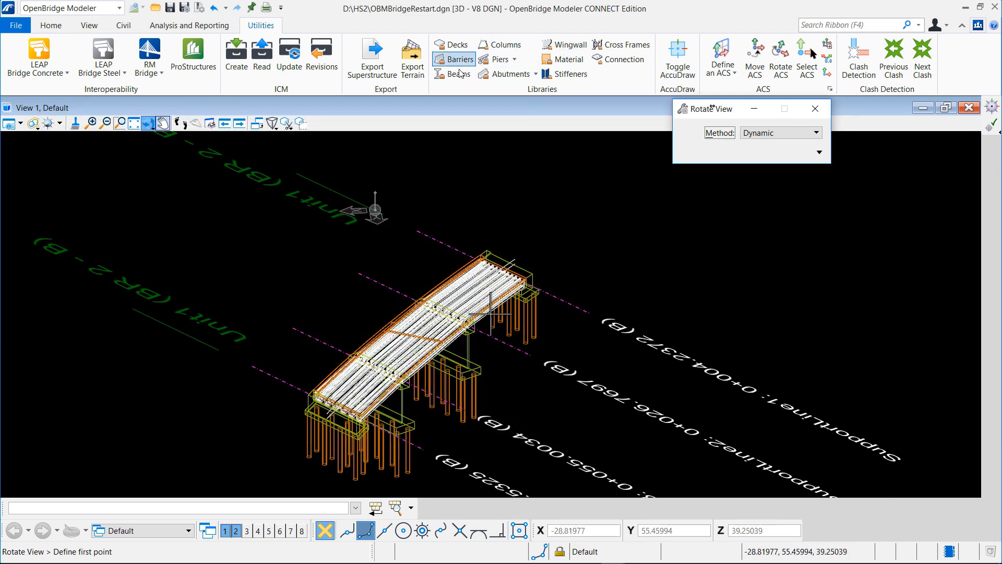
Open the stem wall abutment template HS2ABut from the library for editing and examine its cap dimensions.
left_click(536, 75)
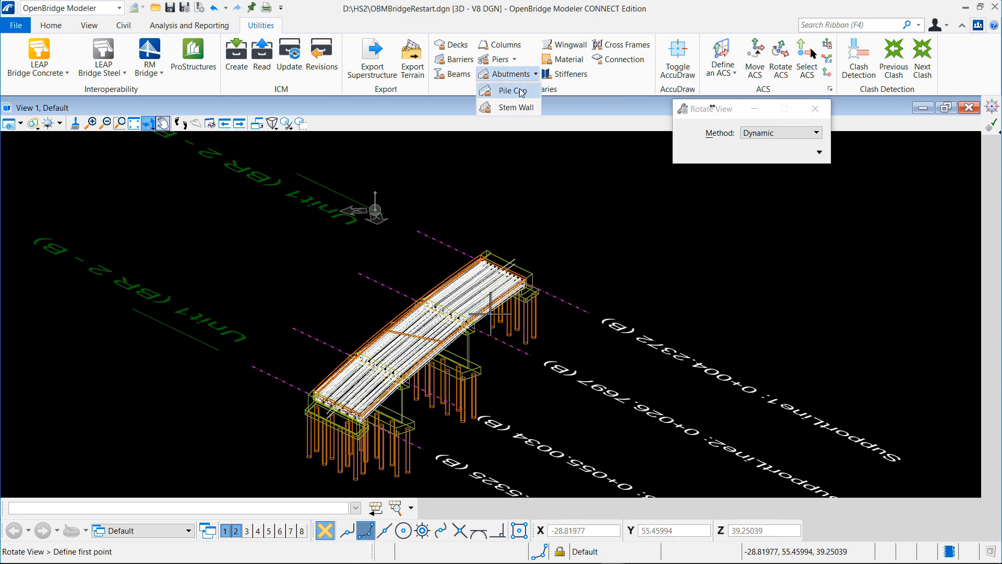
left_click(519, 107)
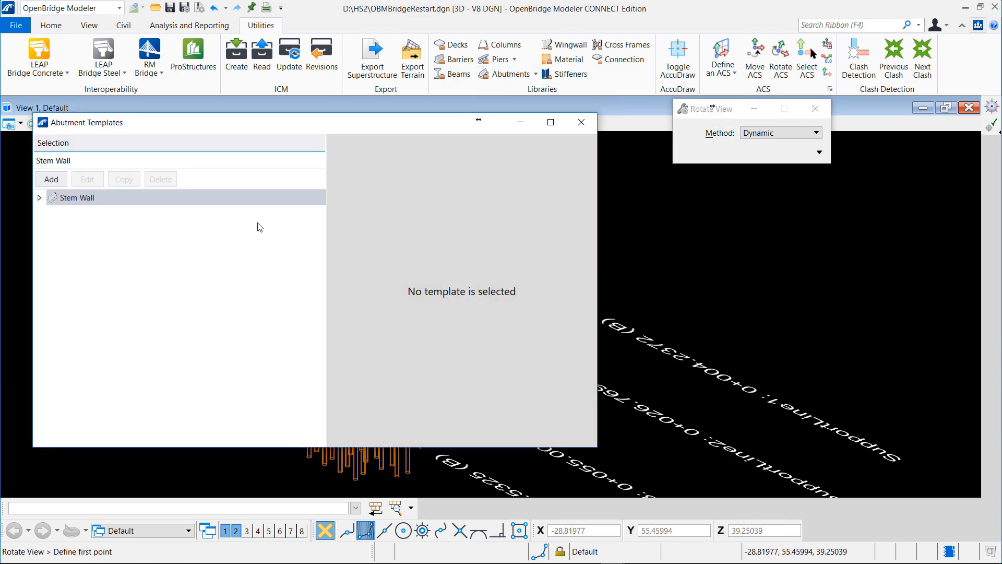
double_click(54, 204)
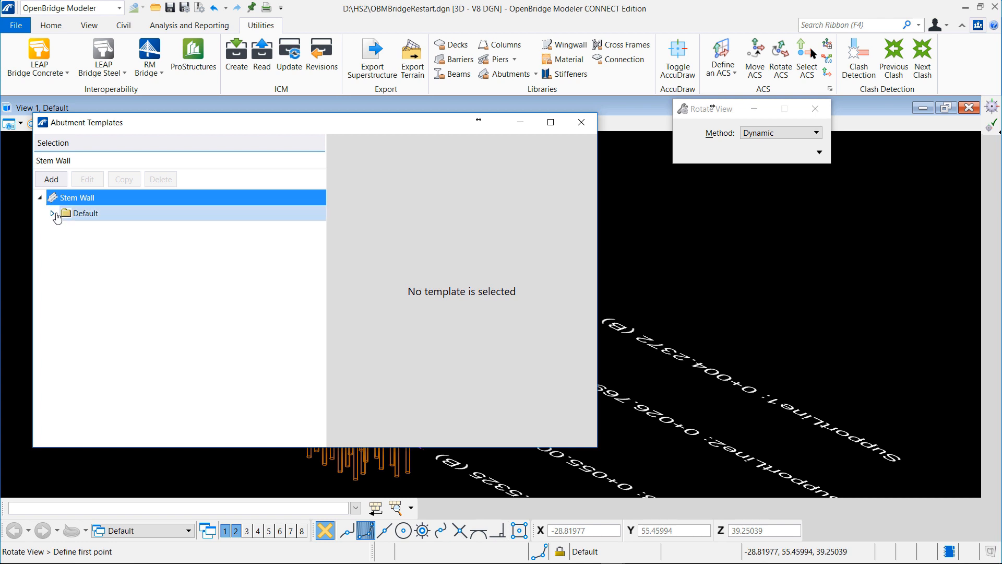
left_click(54, 214)
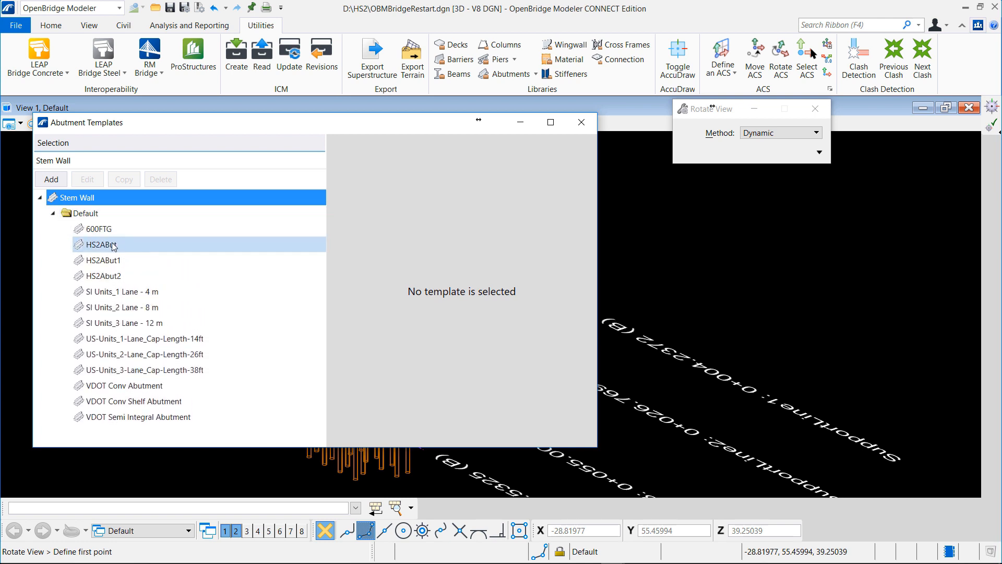
left_click(113, 245)
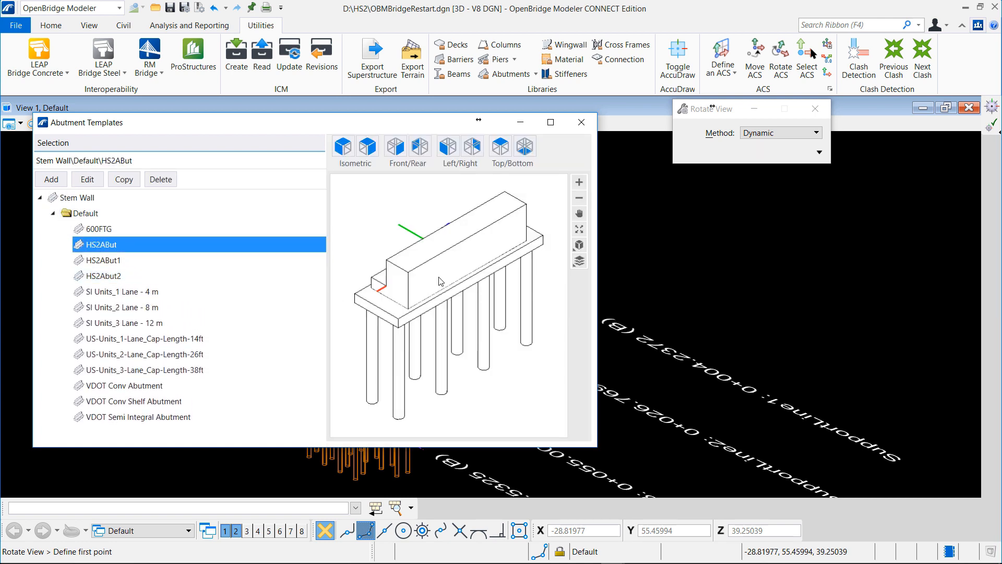
left_click(96, 181)
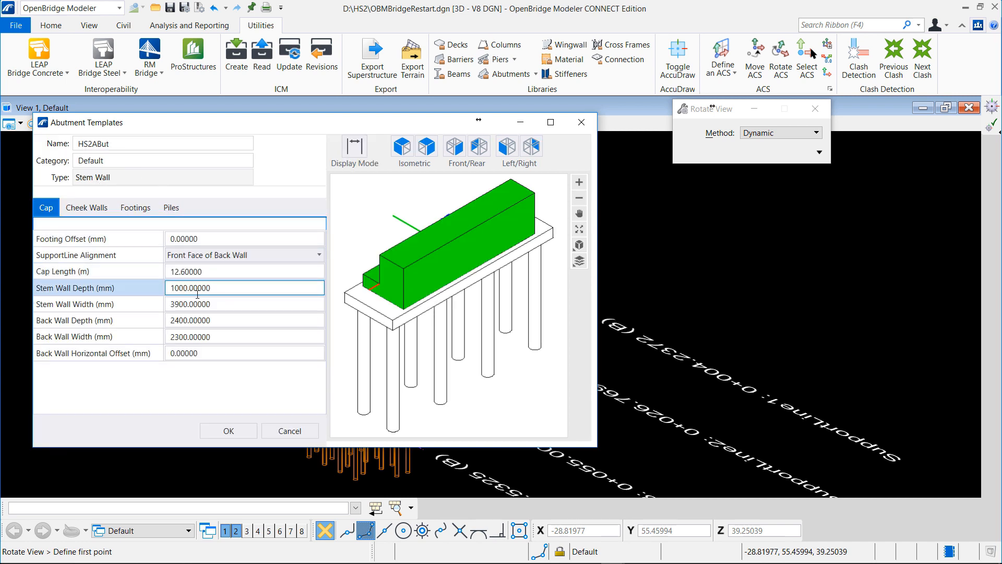
Examine the piles and pile pattern layout of abutment template HS2ABut, and close it without editing.
left_click(122, 215)
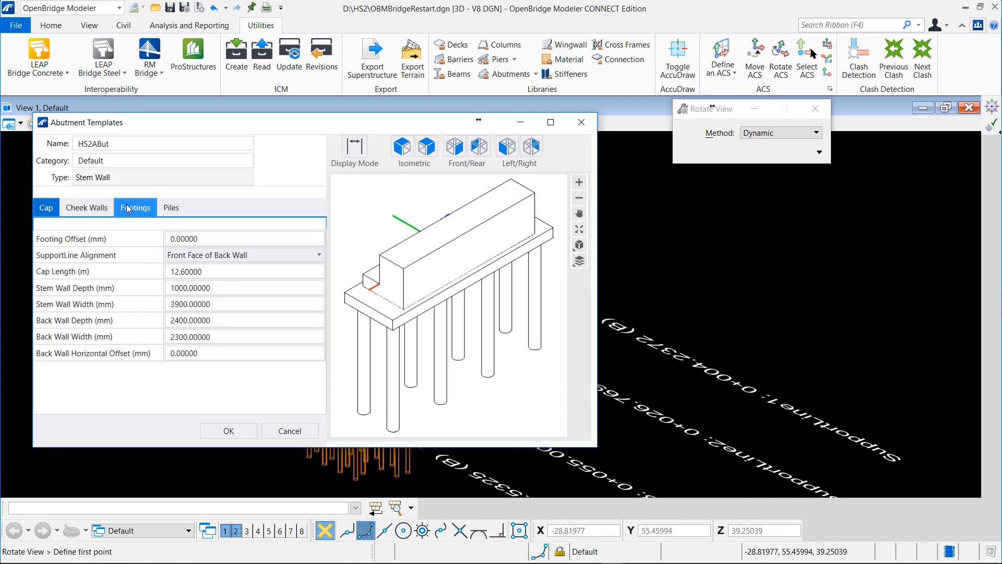
left_click(171, 208)
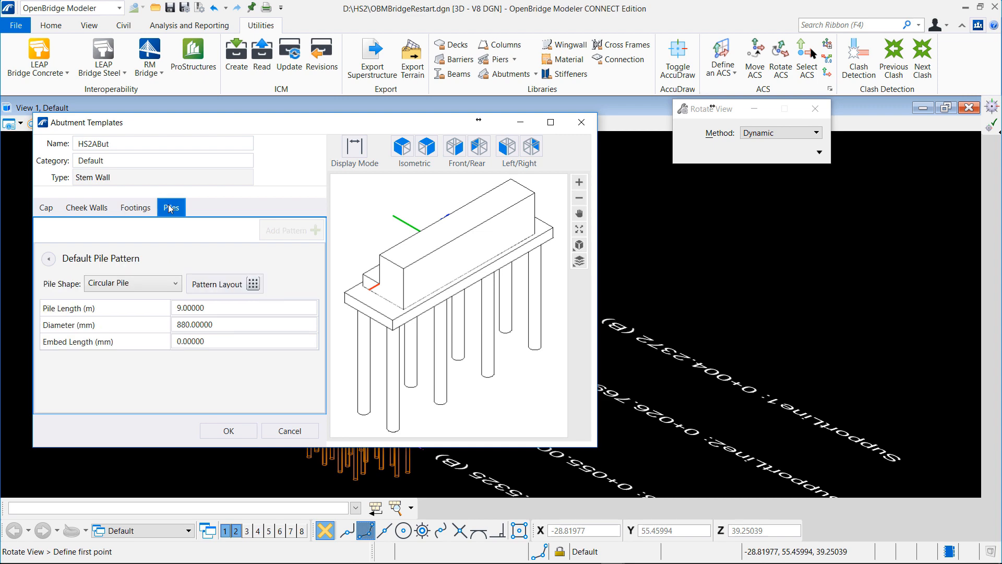
left_click(254, 285)
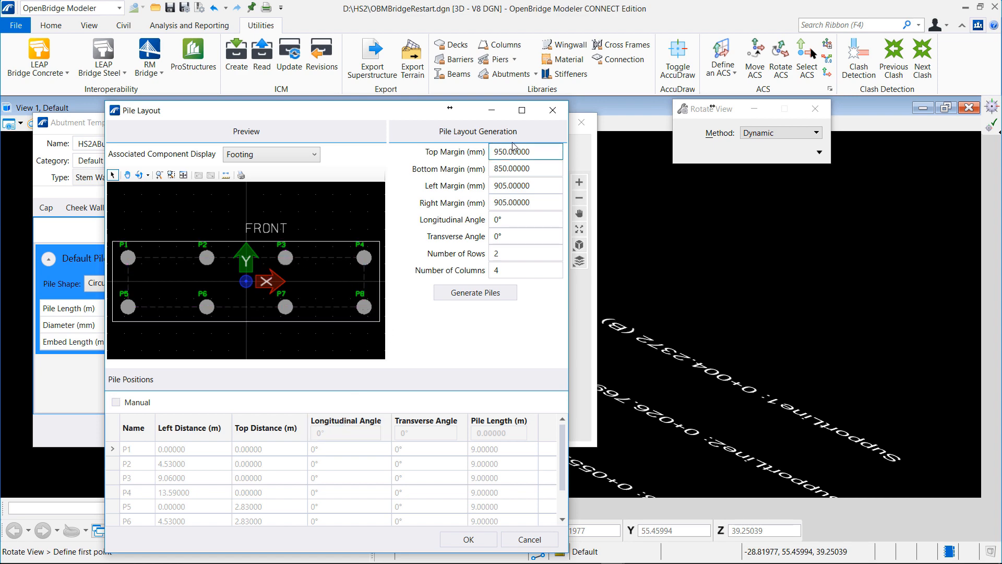
left_click(552, 110)
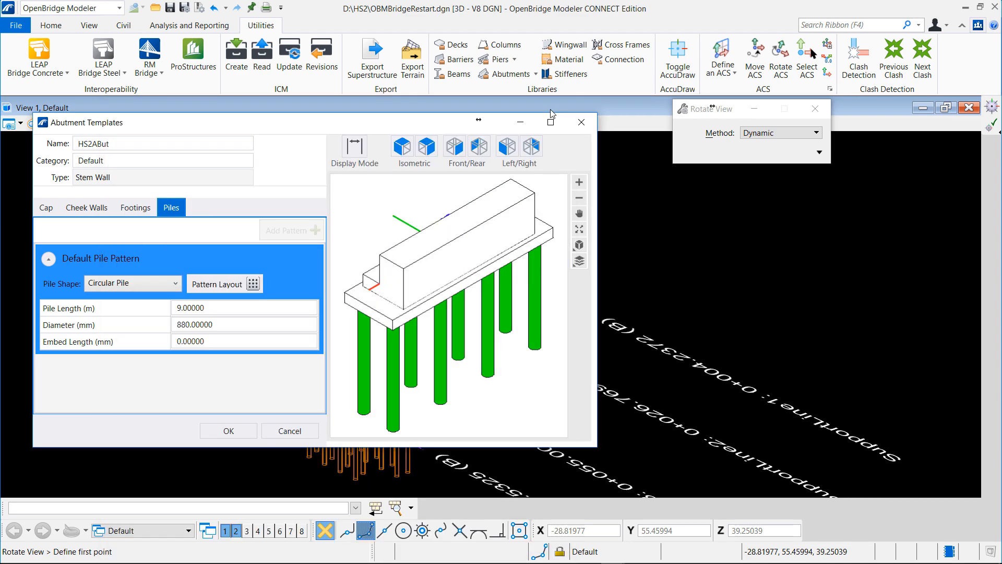
left_click(582, 123)
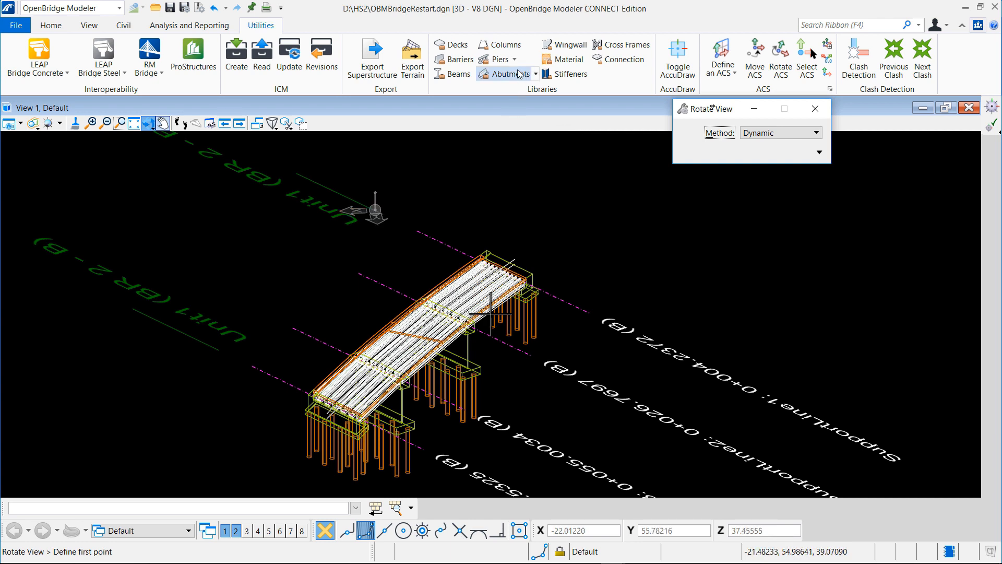
Examine the imported beam template HS2Ubeam and its section points in the beam library, and close the library.
left_click(468, 79)
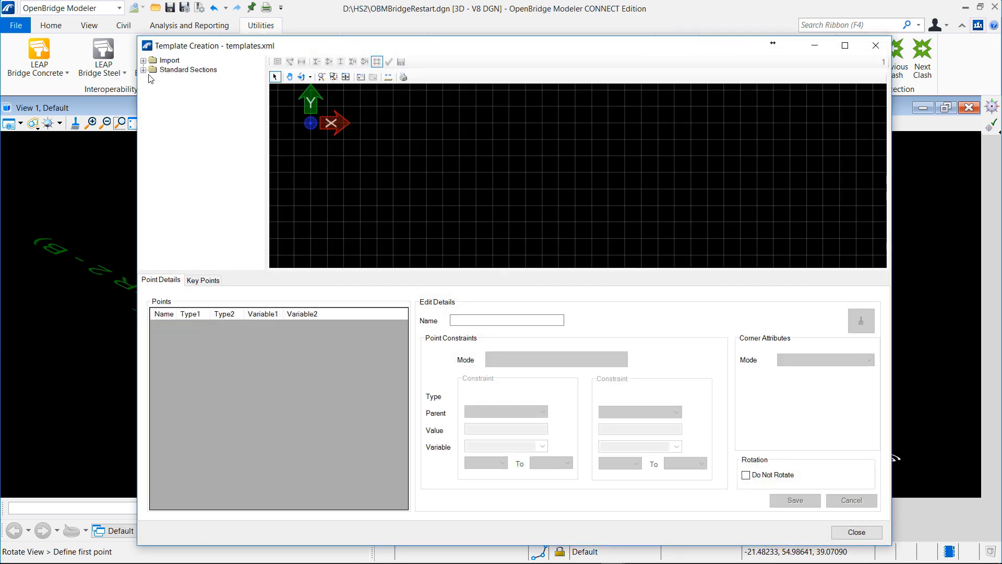
left_click(144, 61)
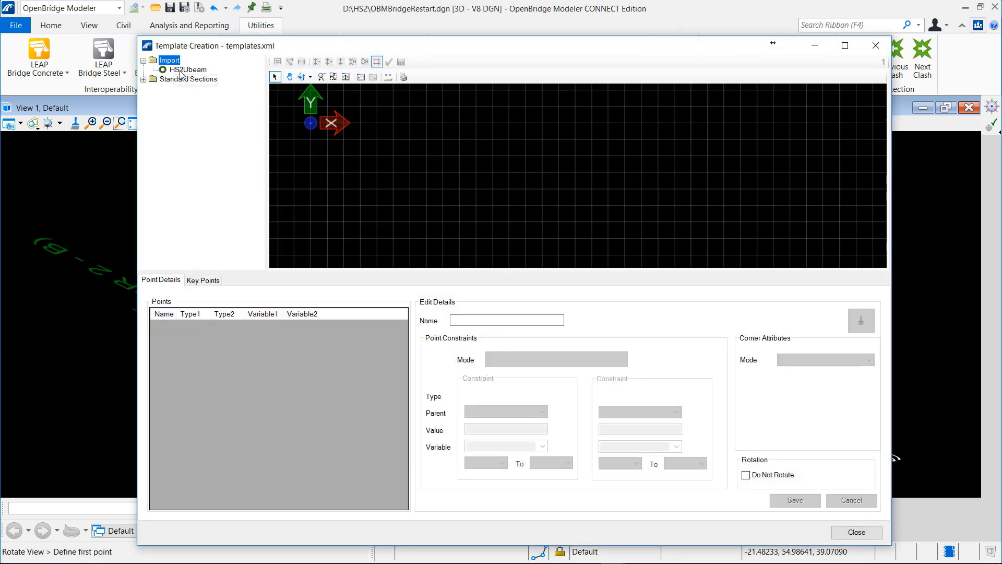
left_click(184, 70)
scroll(488, 193, "up", 3)
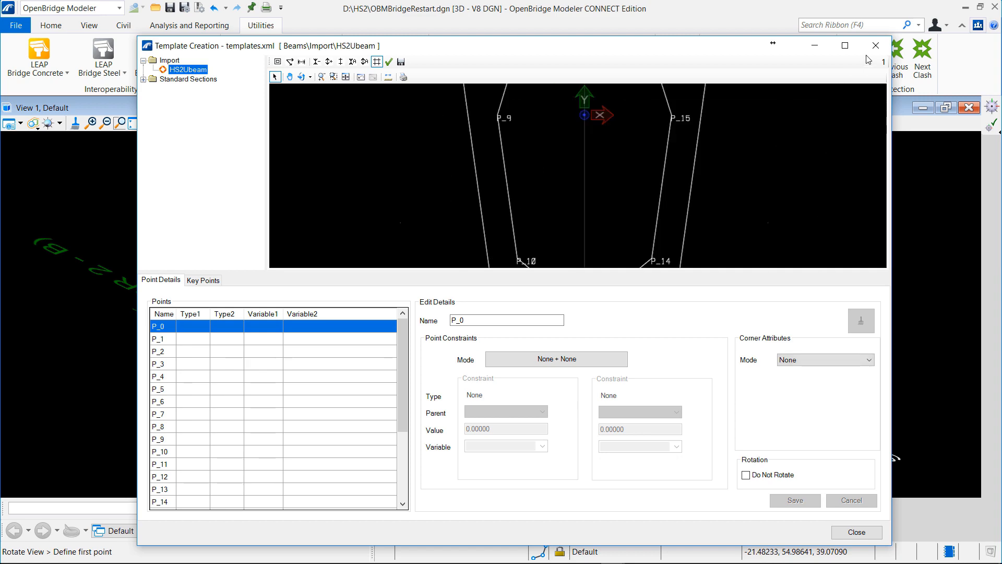
scroll(750, 142, "down", 3)
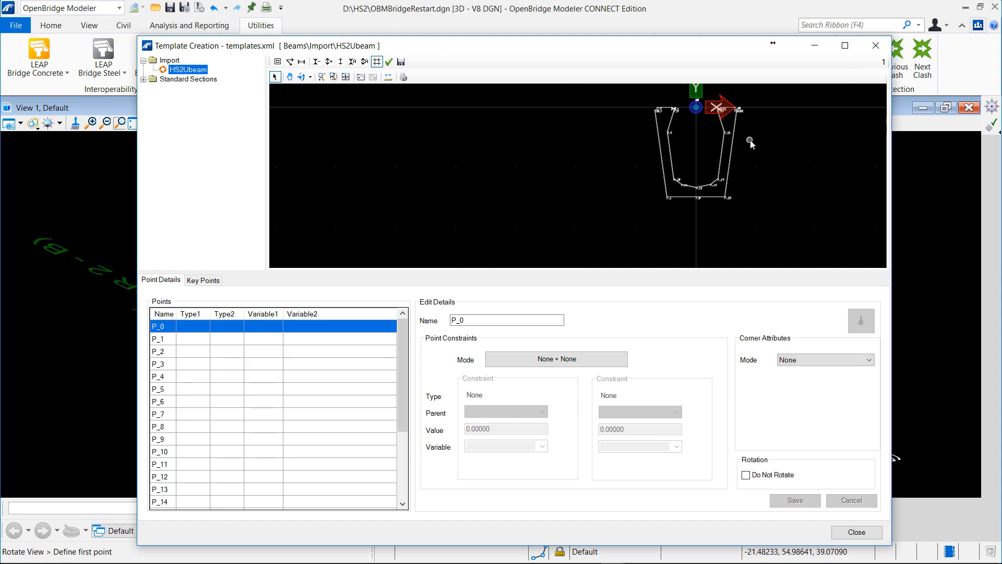
left_click(876, 46)
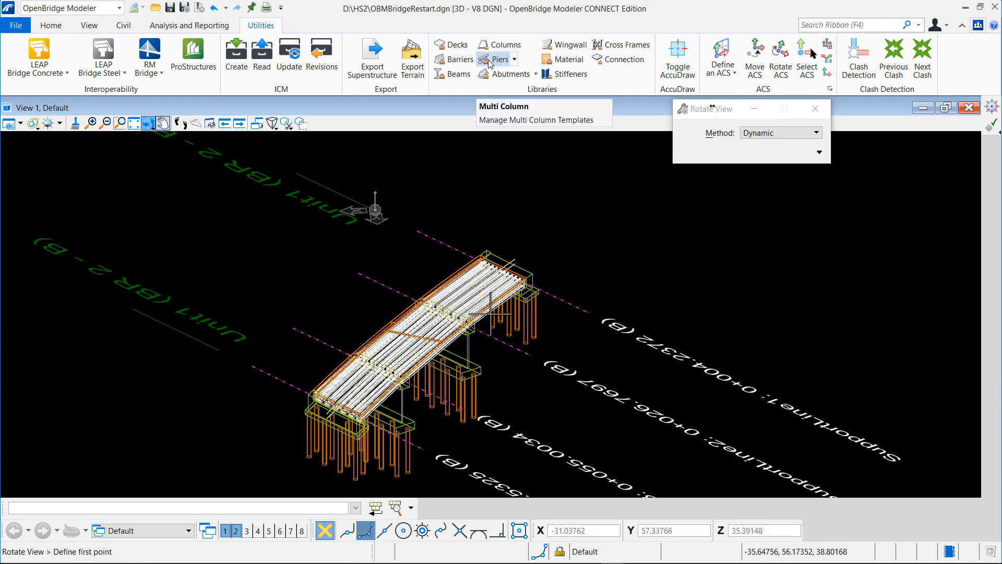
Open the wingwall template HS2WW from the library, examine its cap dimensions, and close it without editing.
left_click(566, 45)
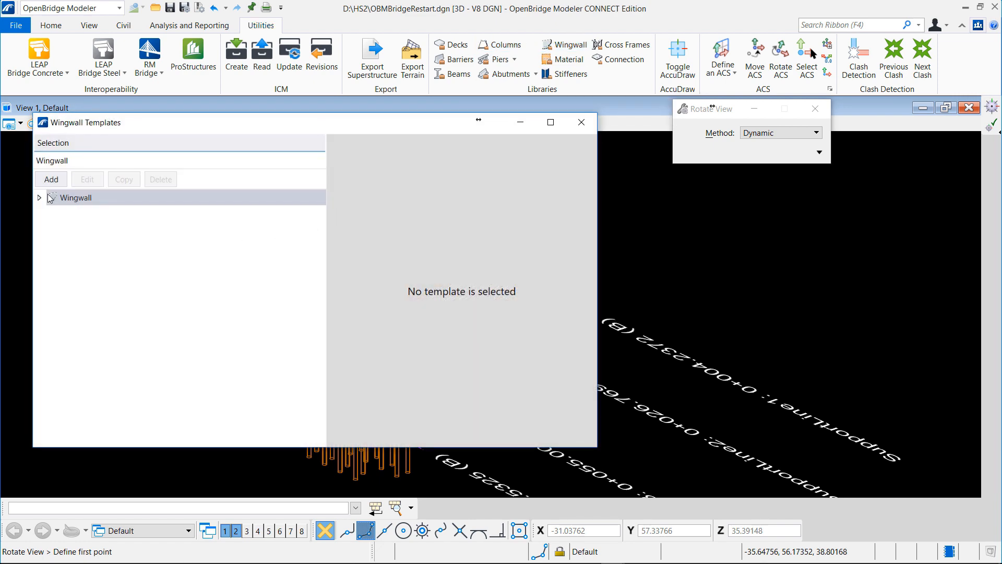
left_click(42, 201)
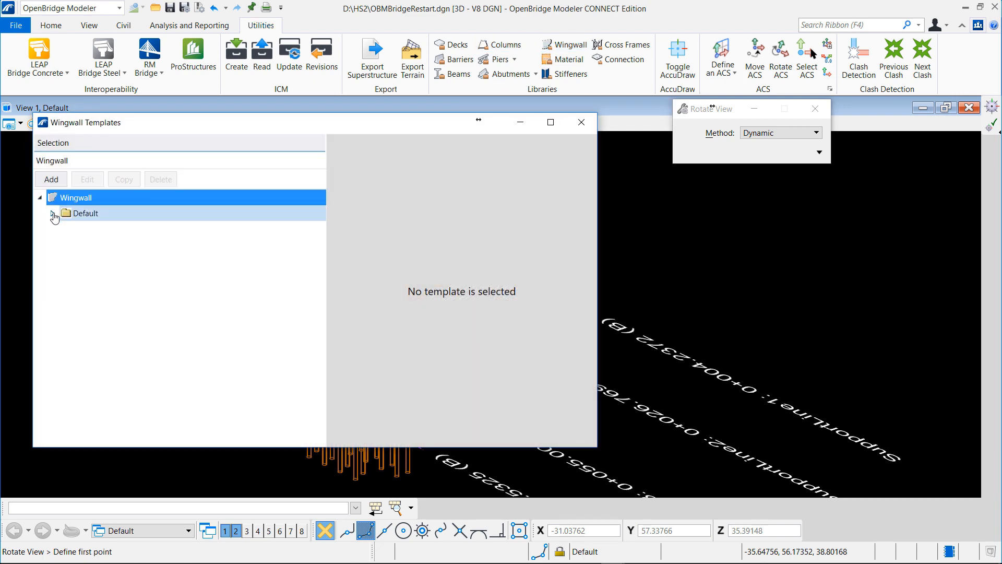
left_click(53, 214)
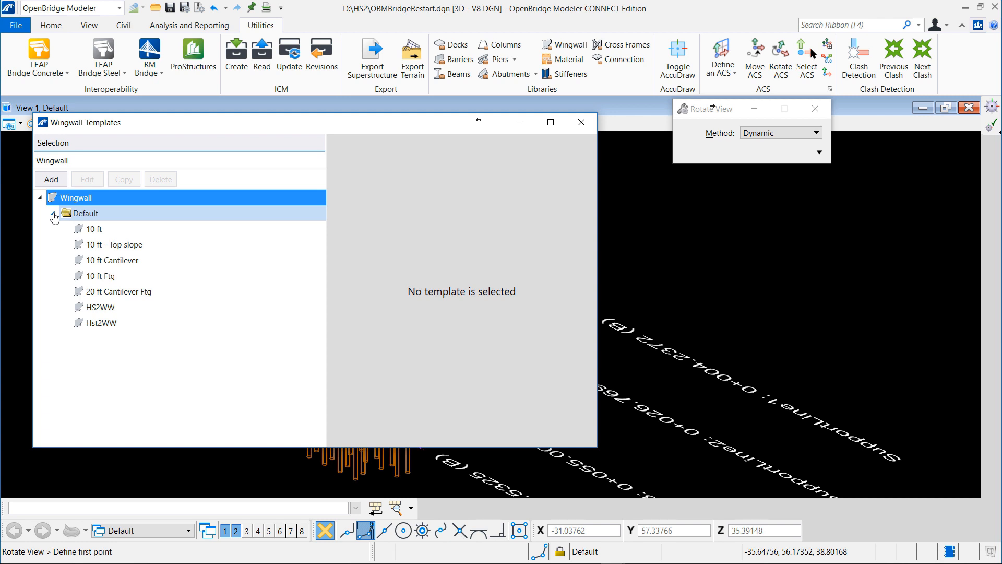
left_click(112, 308)
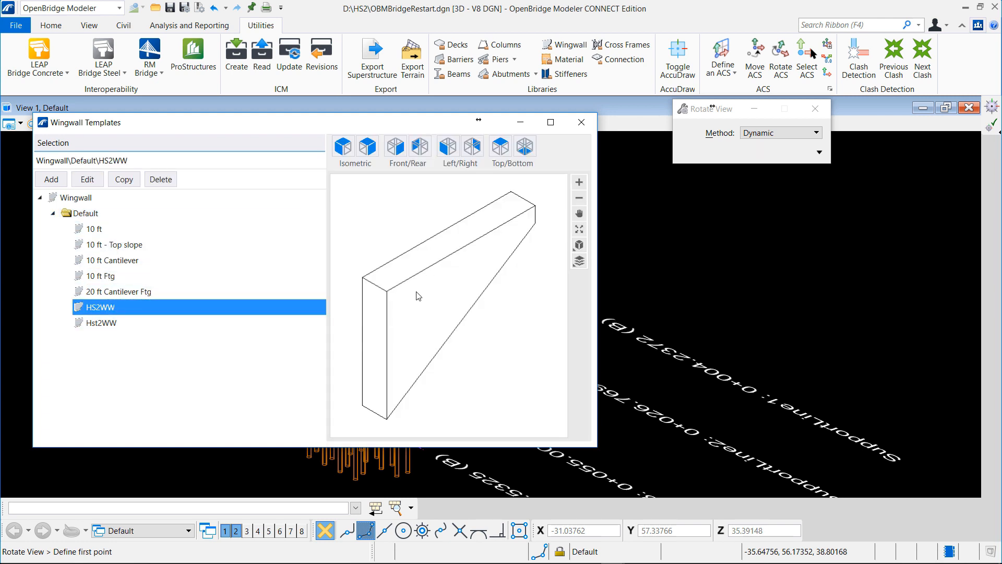
left_click(96, 180)
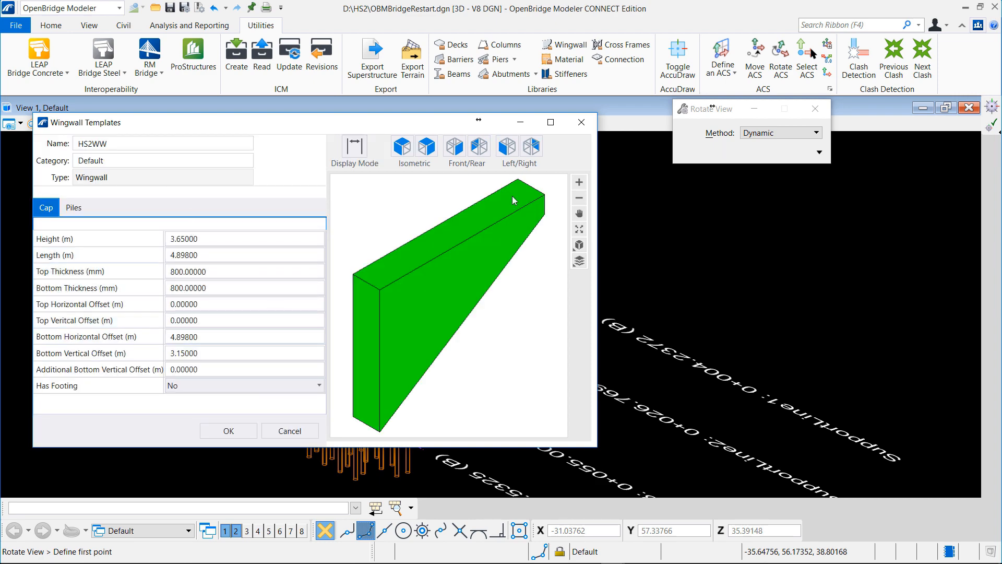
left_click(580, 123)
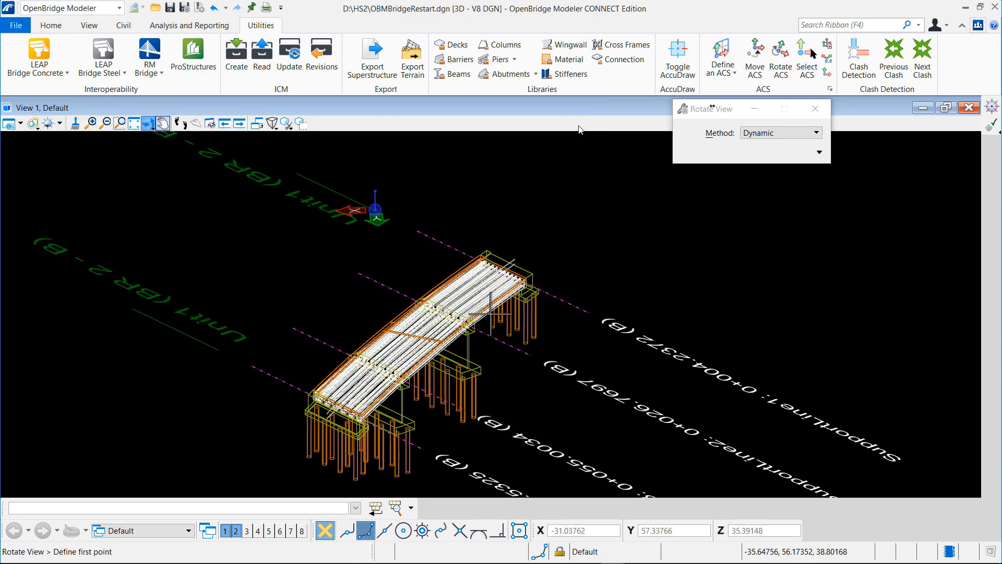
Start placing wingwalls and choose template HS2WW from the Default wingwall library for the left wingwall.
left_click(51, 25)
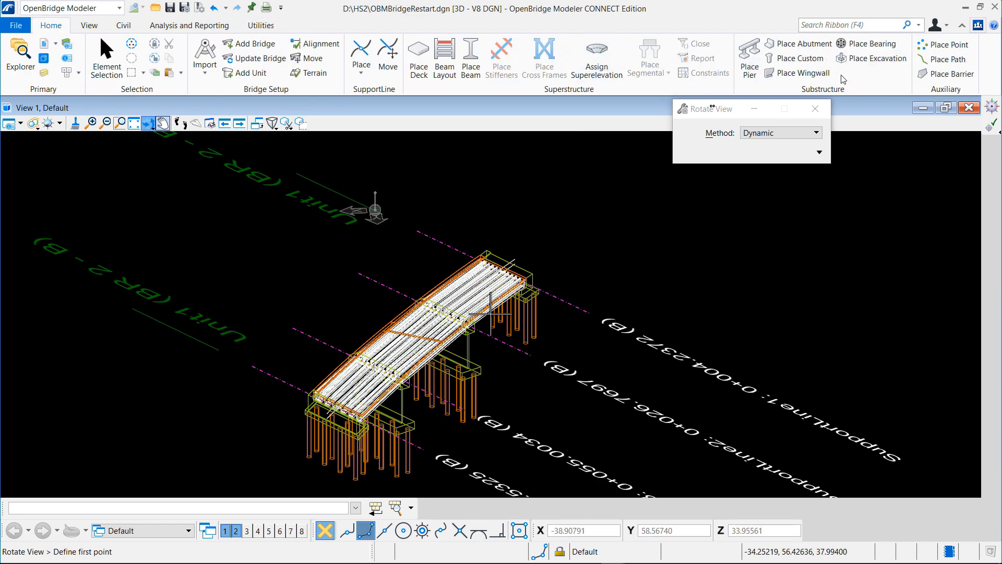
left_click(802, 73)
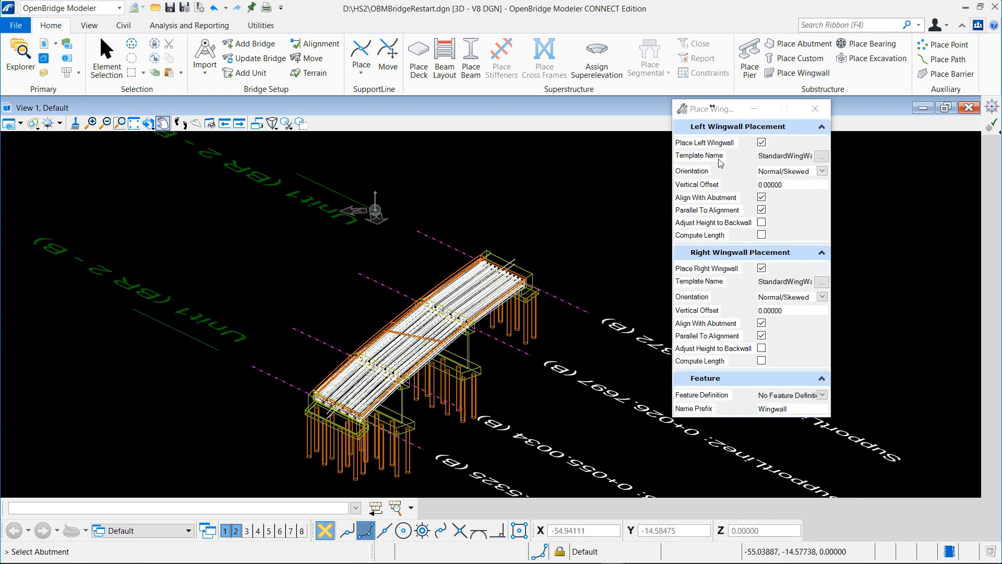
left_click(821, 156)
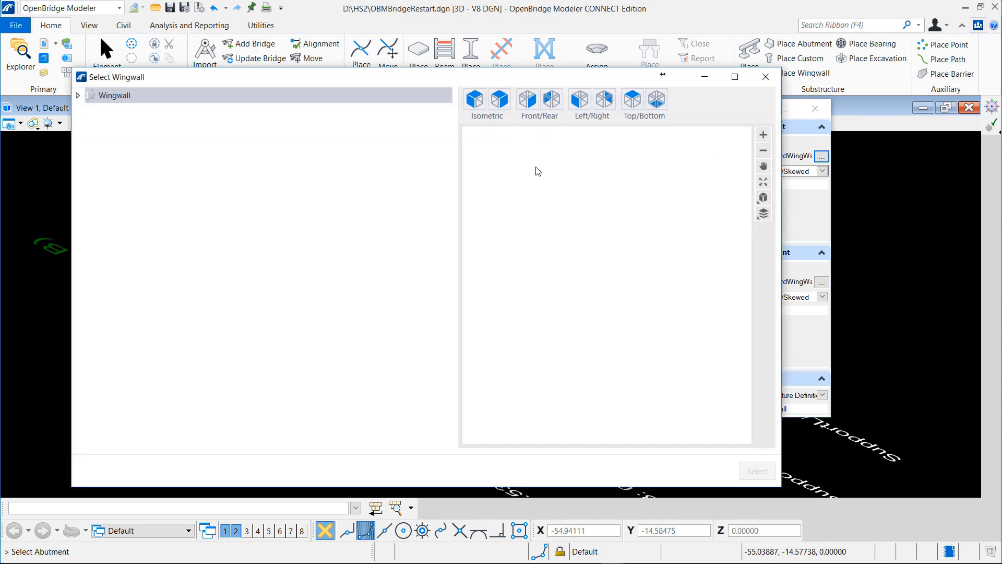
left_click(85, 98)
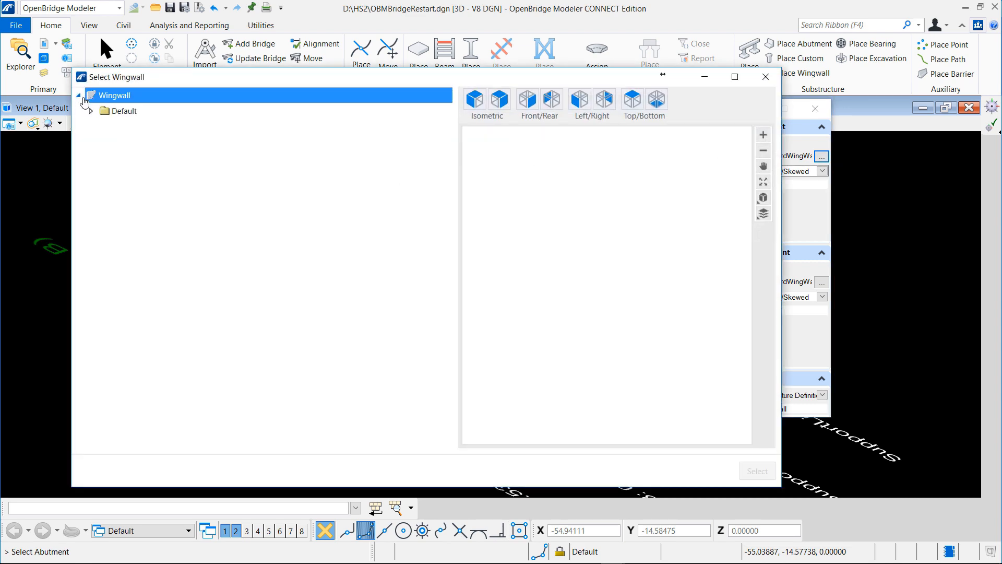
left_click(91, 111)
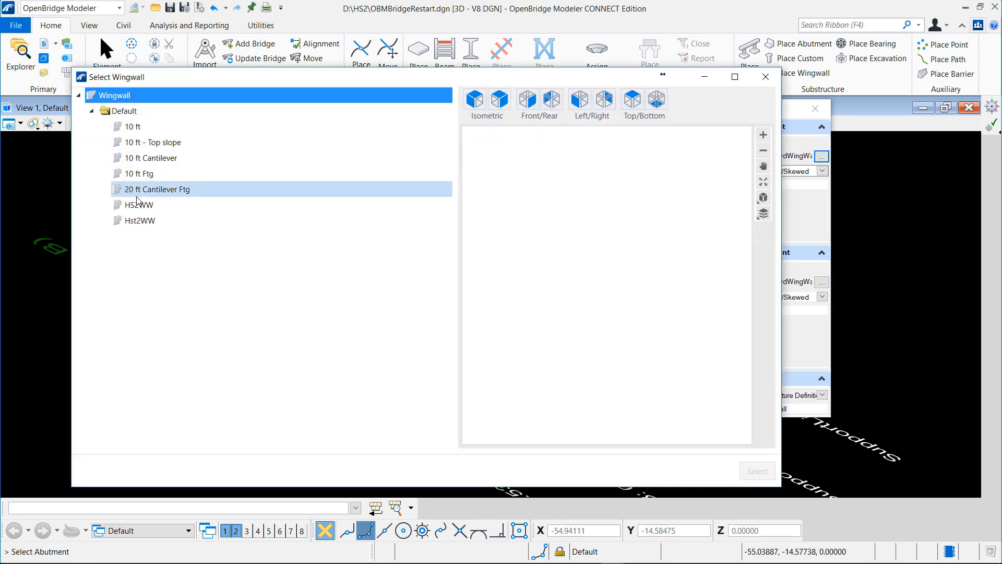
left_click(138, 204)
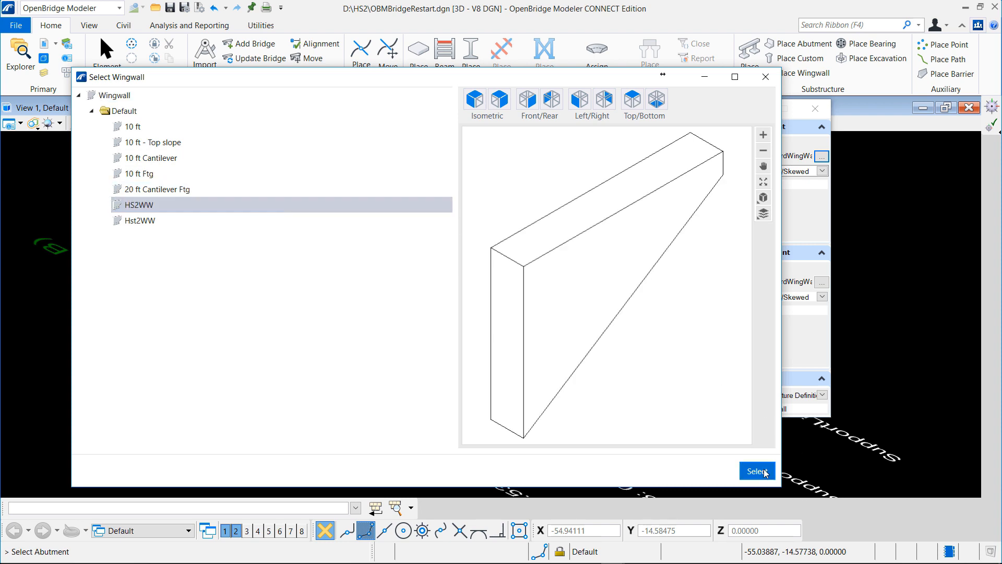
left_click(756, 471)
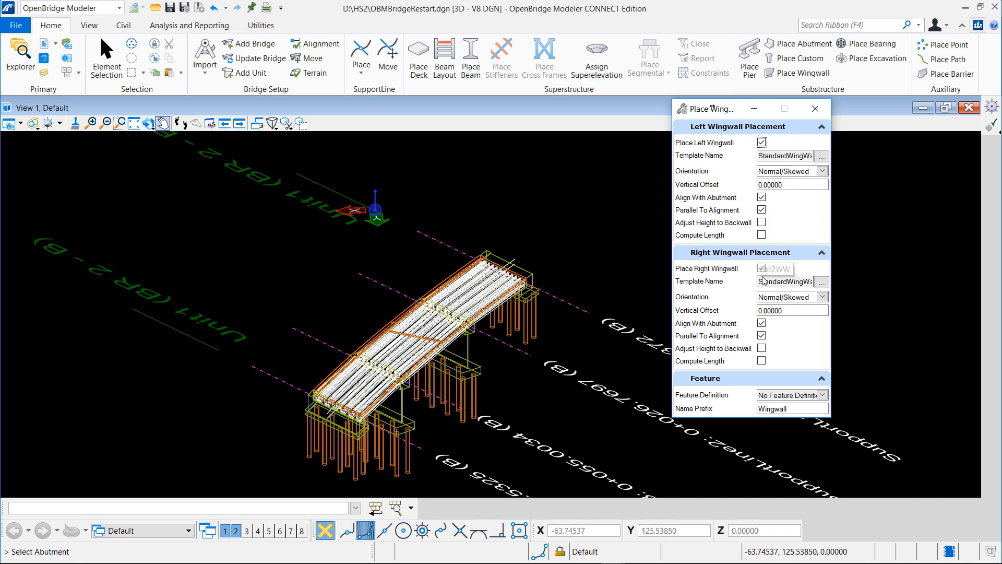
Choose template HS2WW from the Default wingwall library for the right wingwall.
left_click(821, 282)
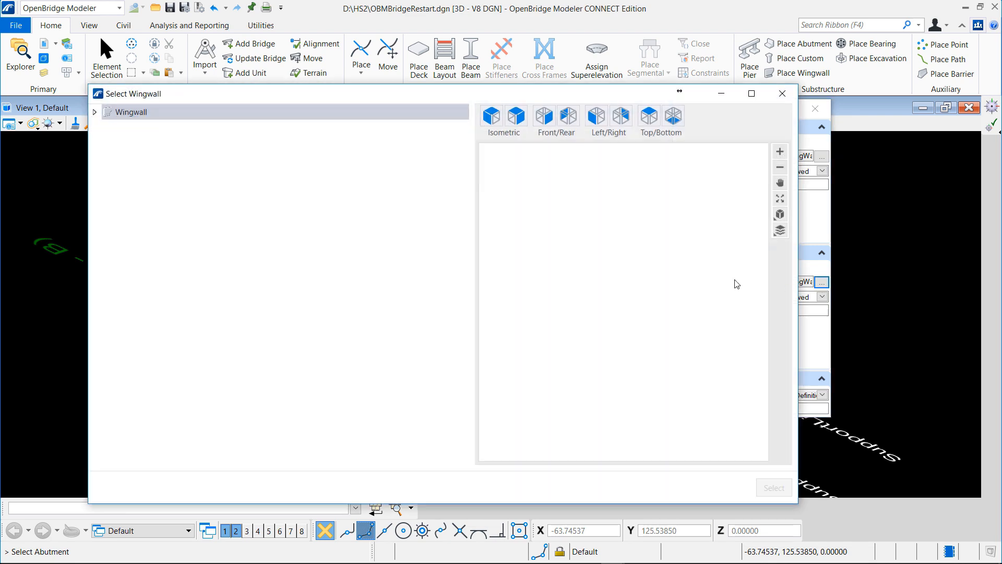
left_click(99, 116)
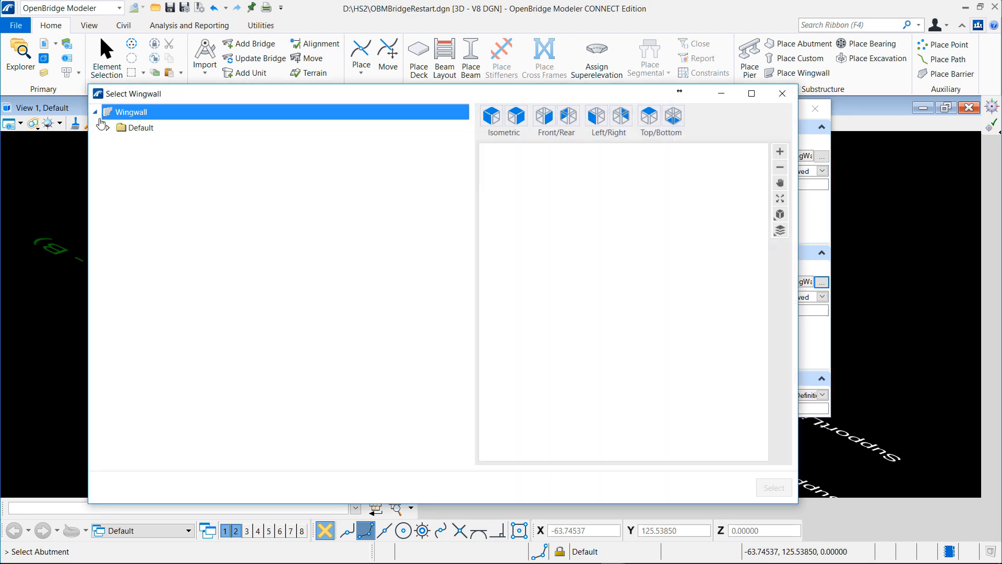
left_click(107, 127)
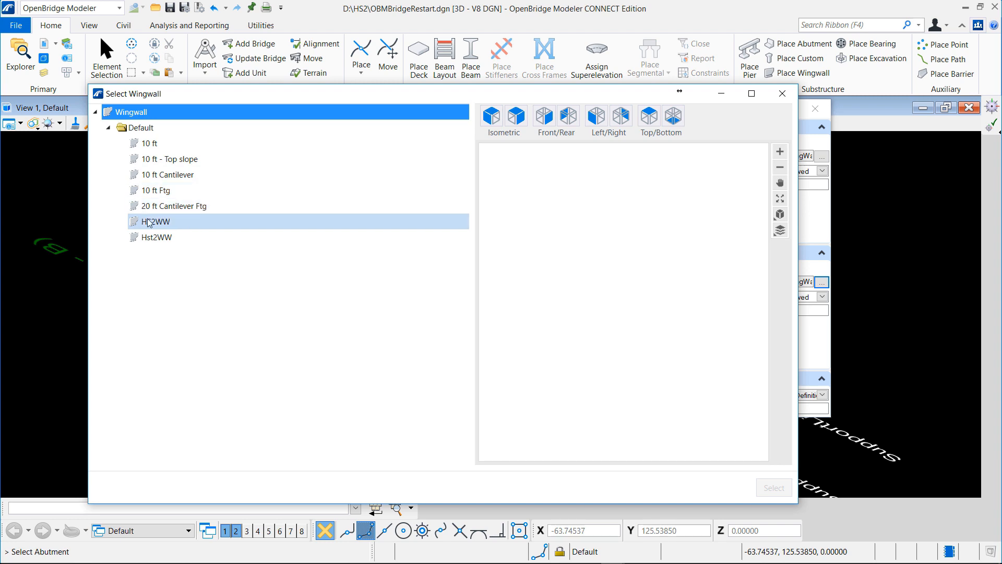
left_click(150, 222)
left_click(779, 488)
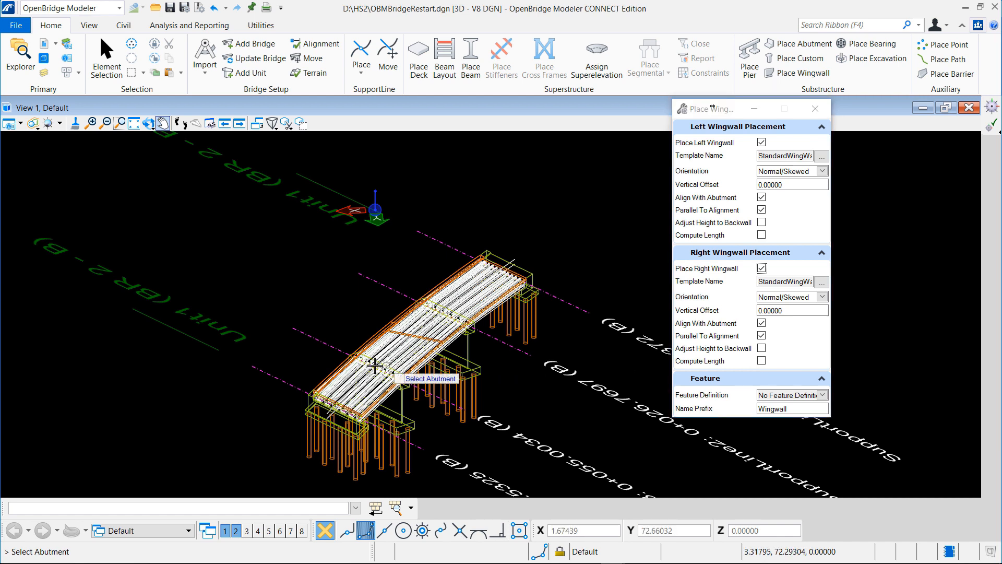
Place the left and right wingwalls on both end abutments of the bridge and end the wingwall placement.
left_click(329, 422)
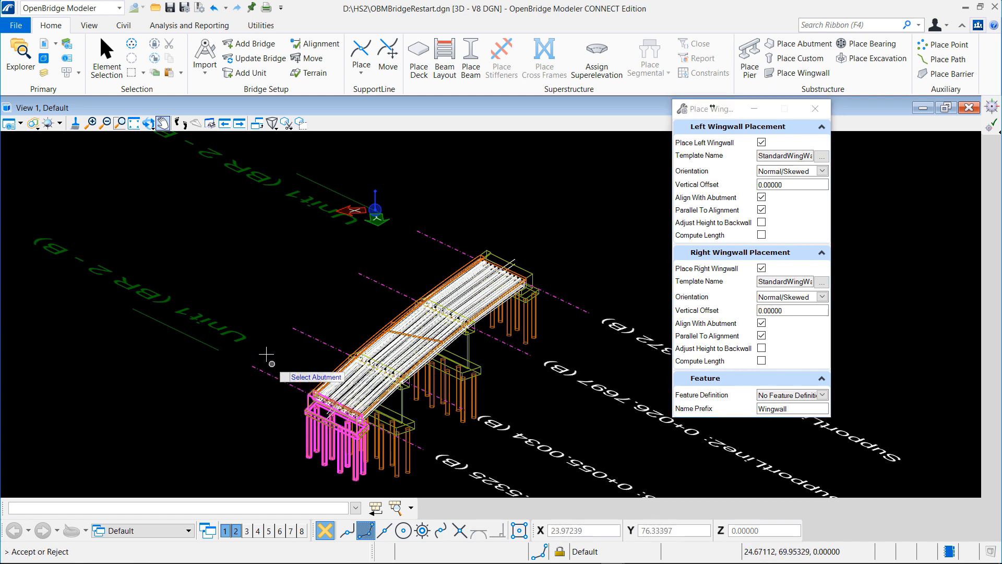
left_click(258, 296)
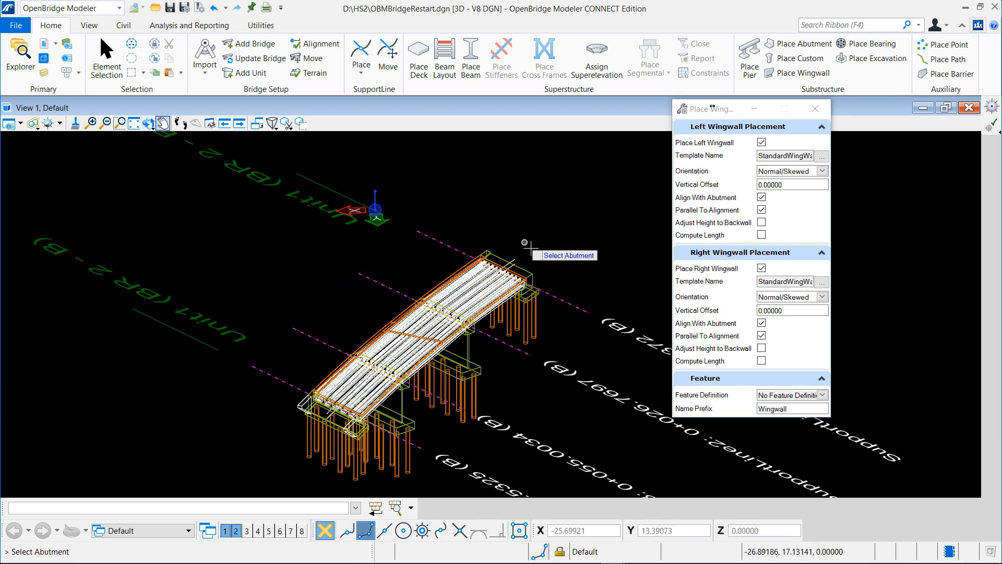
left_click(528, 272)
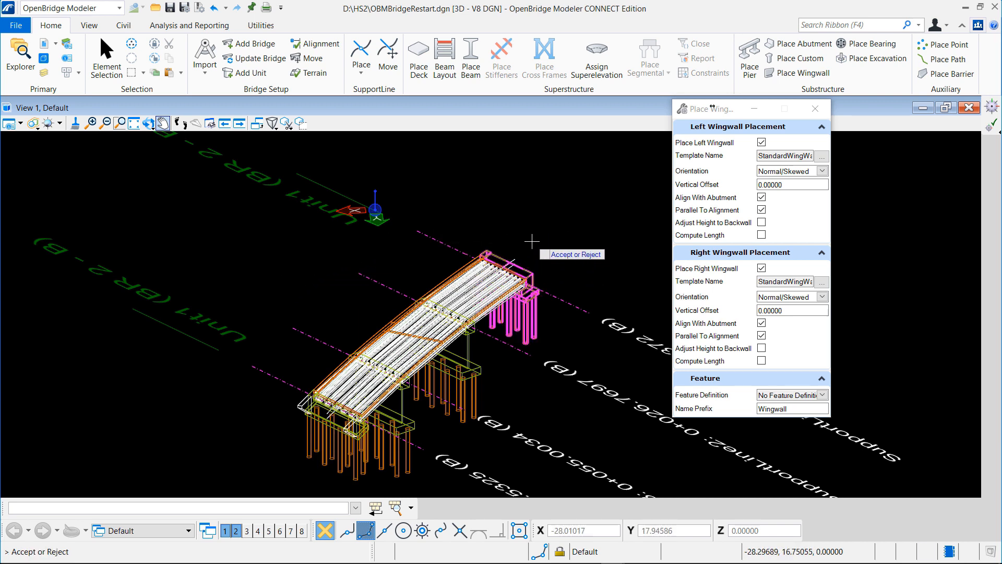
left_click(532, 241)
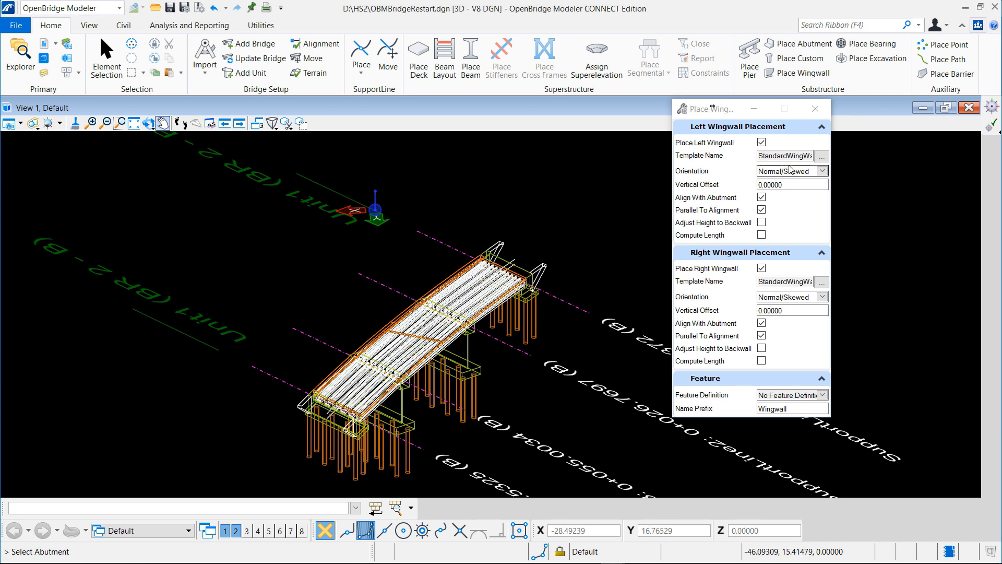
left_click(815, 109)
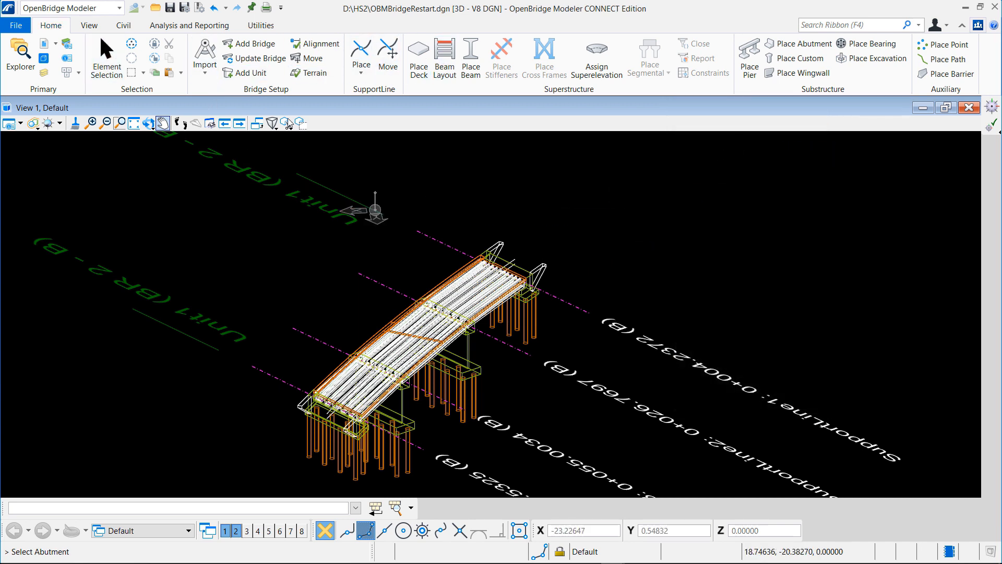
Examine the bridge from several angles to check the wingwalls at both end abutments.
left_click(149, 123)
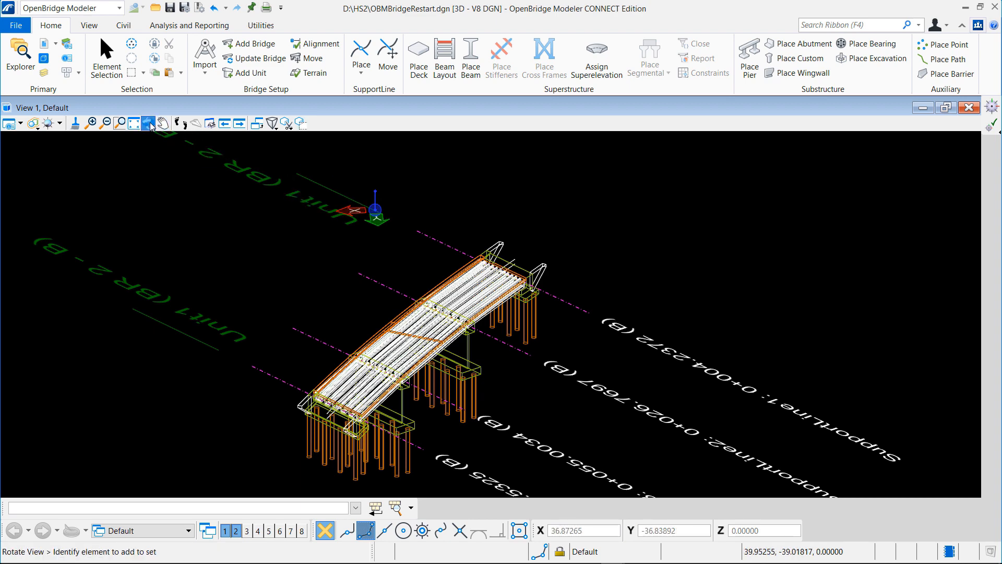
left_click(368, 303)
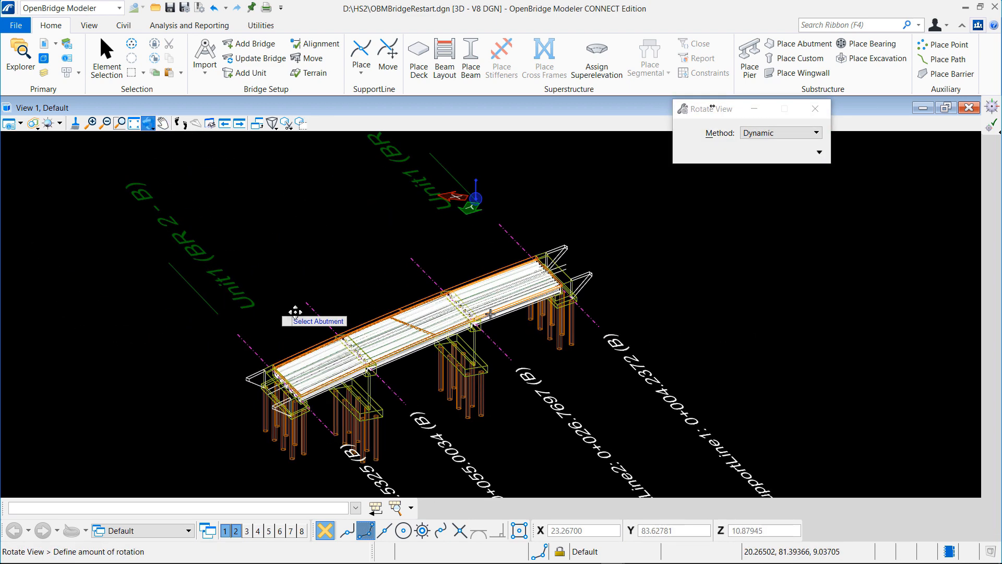
left_click(668, 307)
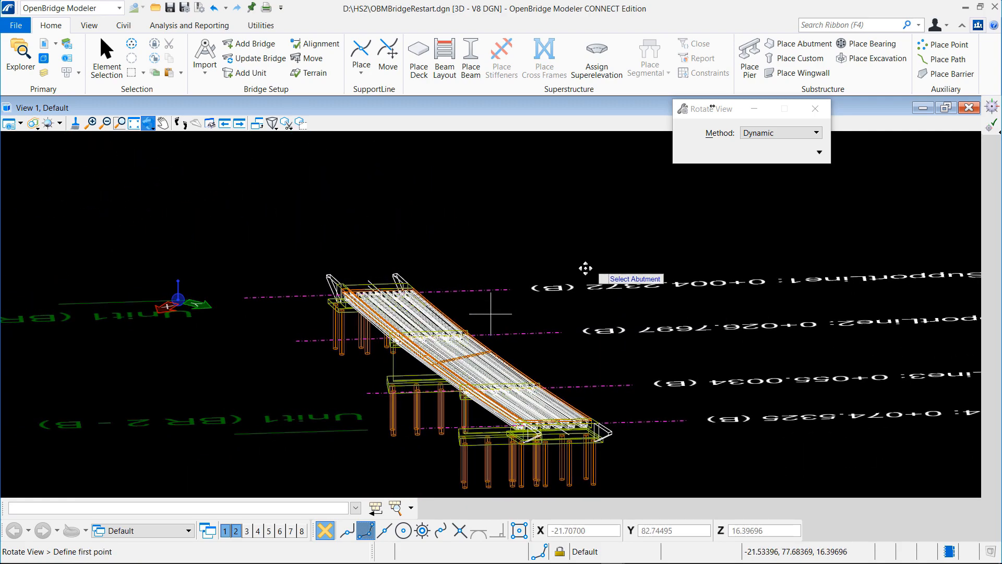
left_click(554, 285)
left_click(524, 297)
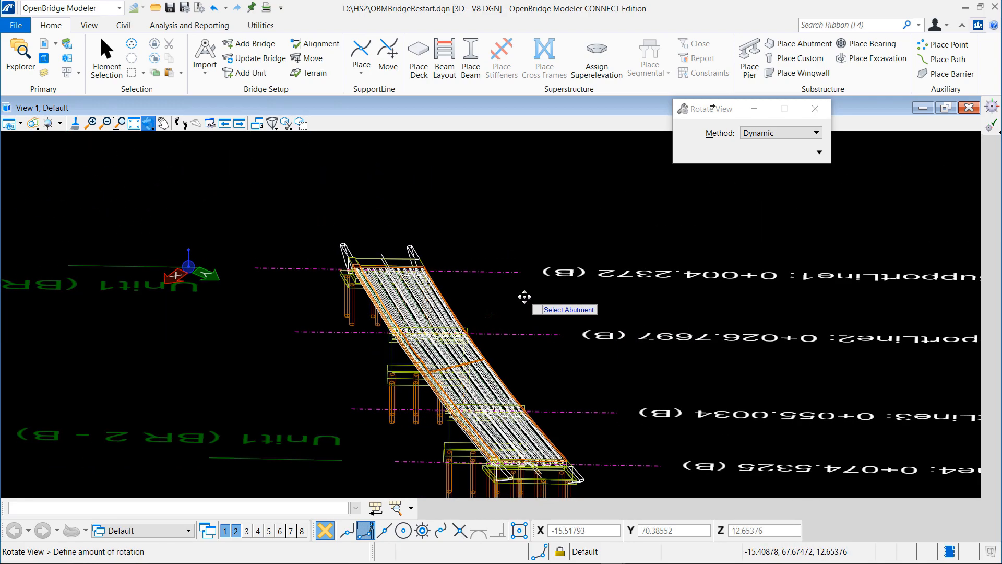
scroll(508, 475, "up", 4)
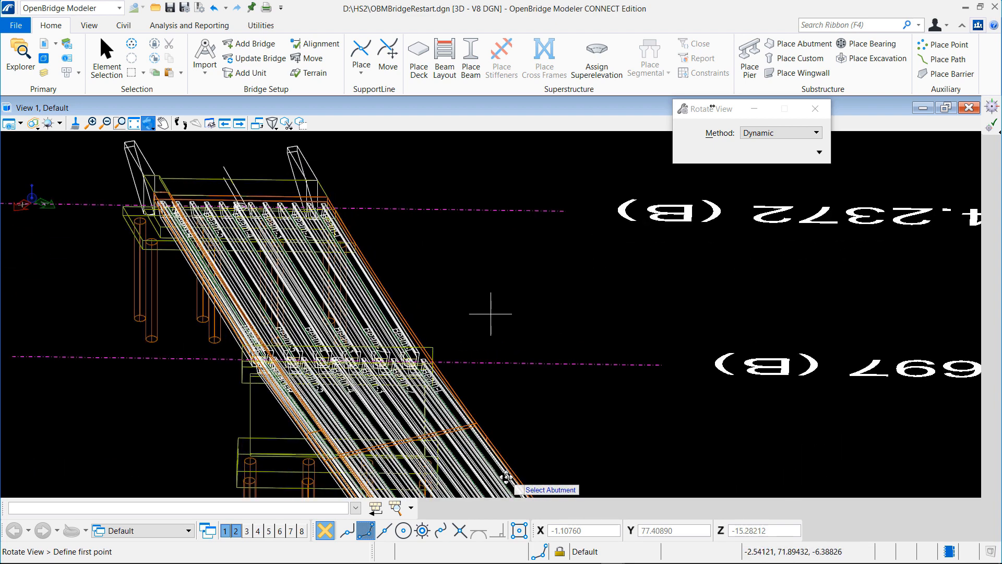
scroll(489, 368, "down", 2)
scroll(489, 367, "down", 3)
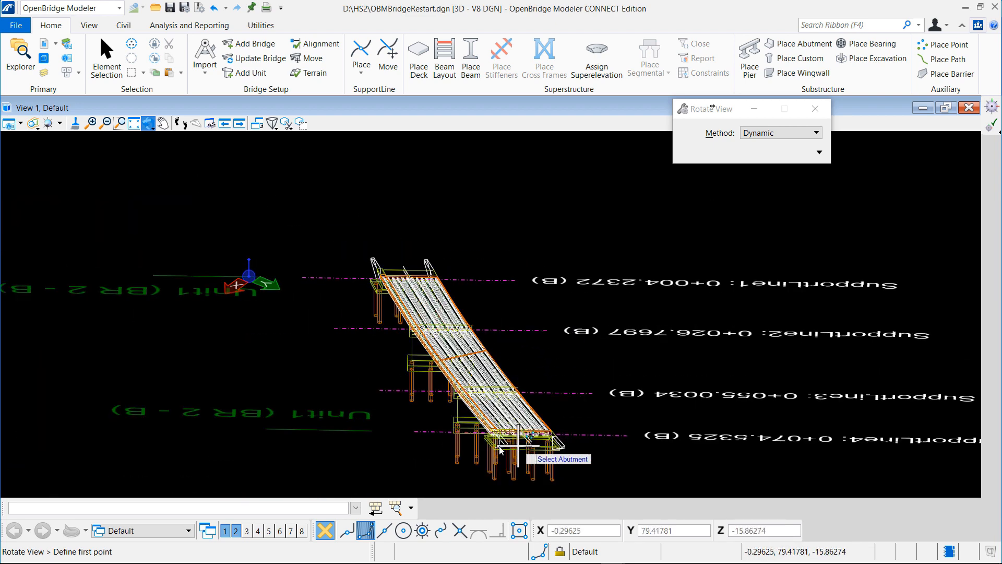
Examine the wingwalls at the SupportLine4 abutment up close, from the opposite side and in elevation.
scroll(494, 469, "up", 3)
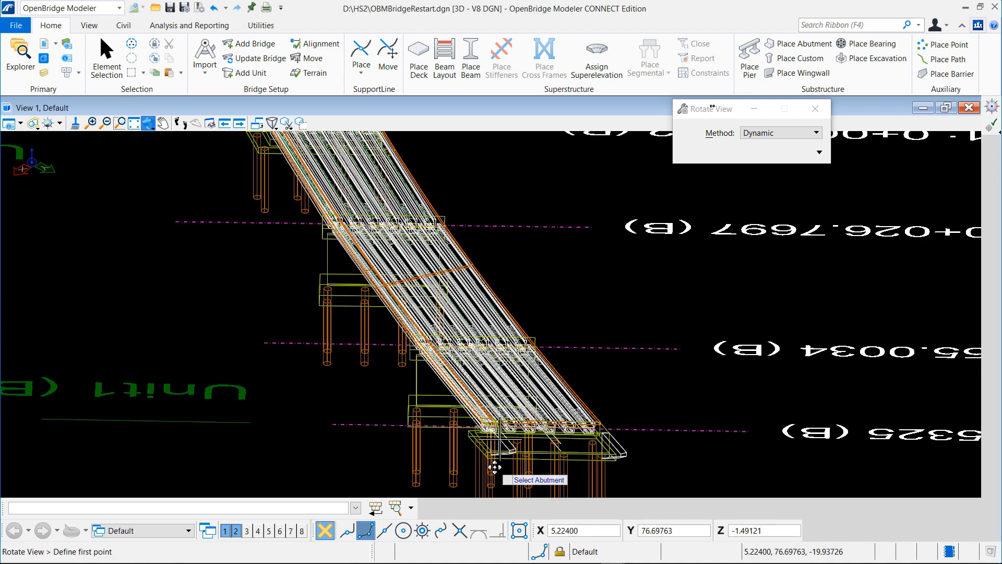
scroll(504, 465, "up", 1)
scroll(499, 372, "down", 1)
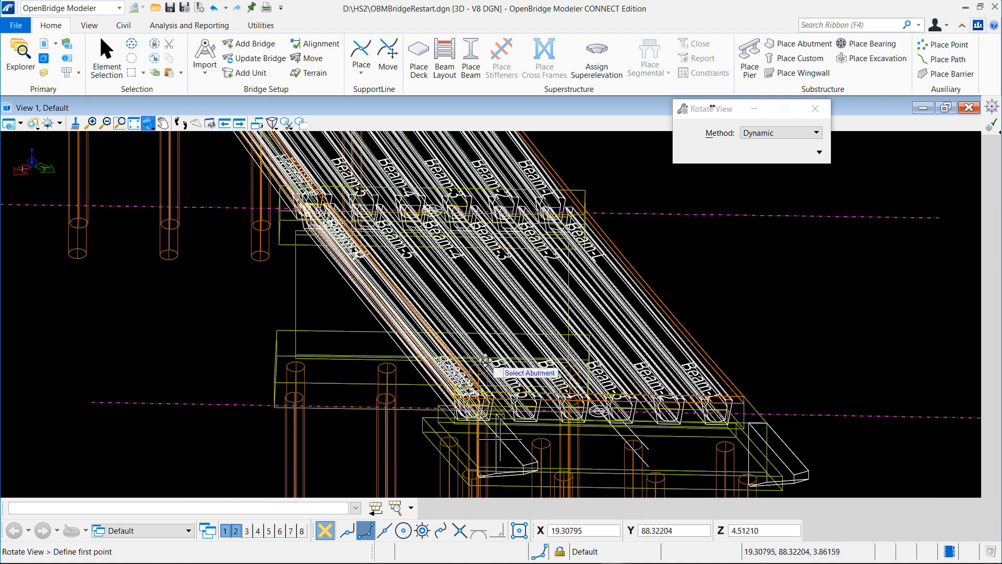
left_click(555, 453)
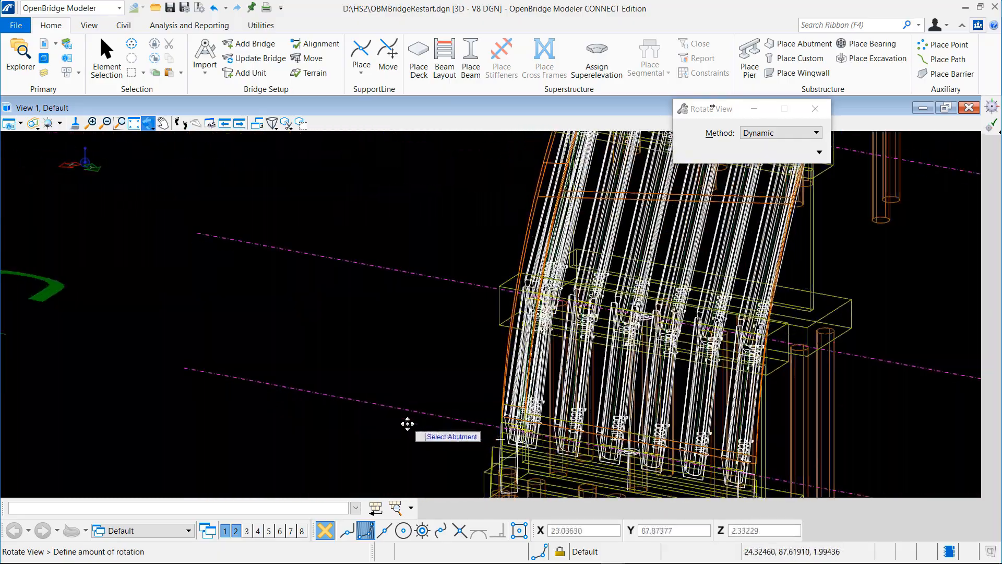
left_click(394, 431)
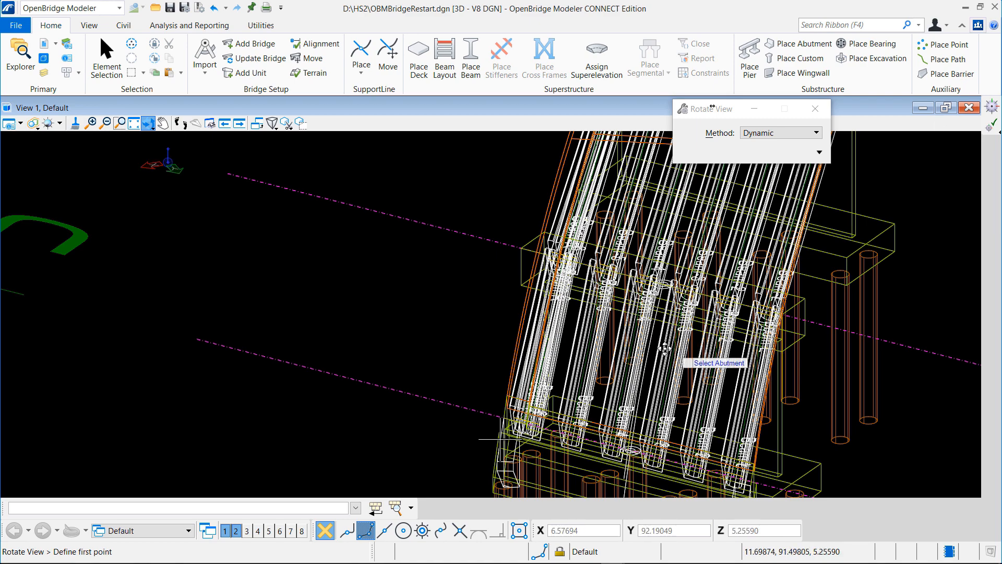
scroll(664, 347, "down", 3)
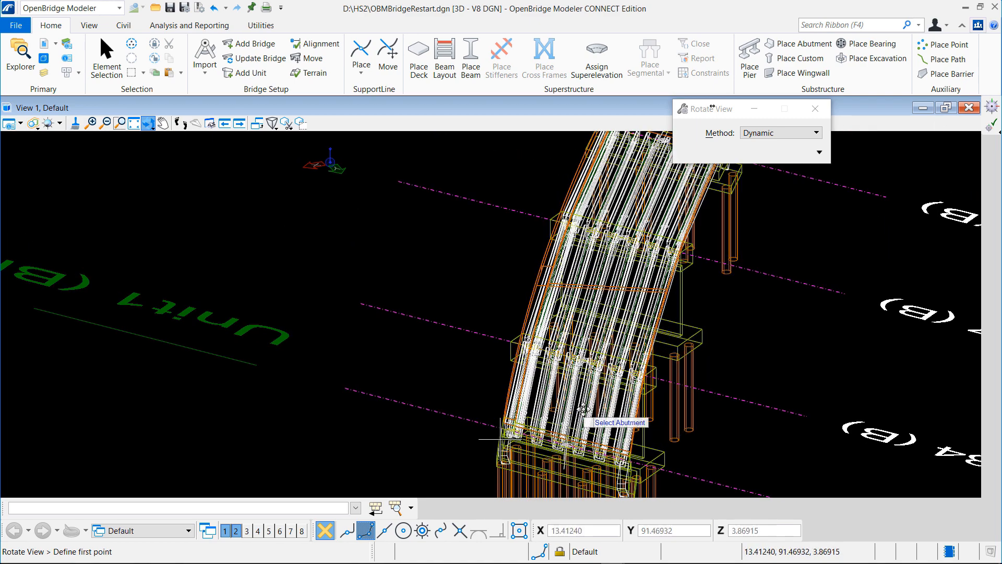
left_click(649, 458)
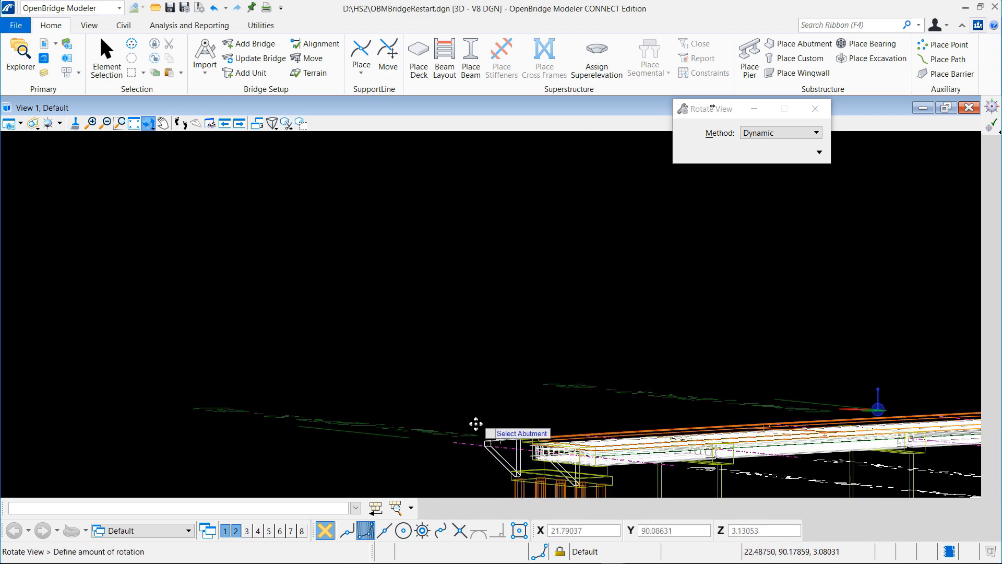
left_click(473, 427)
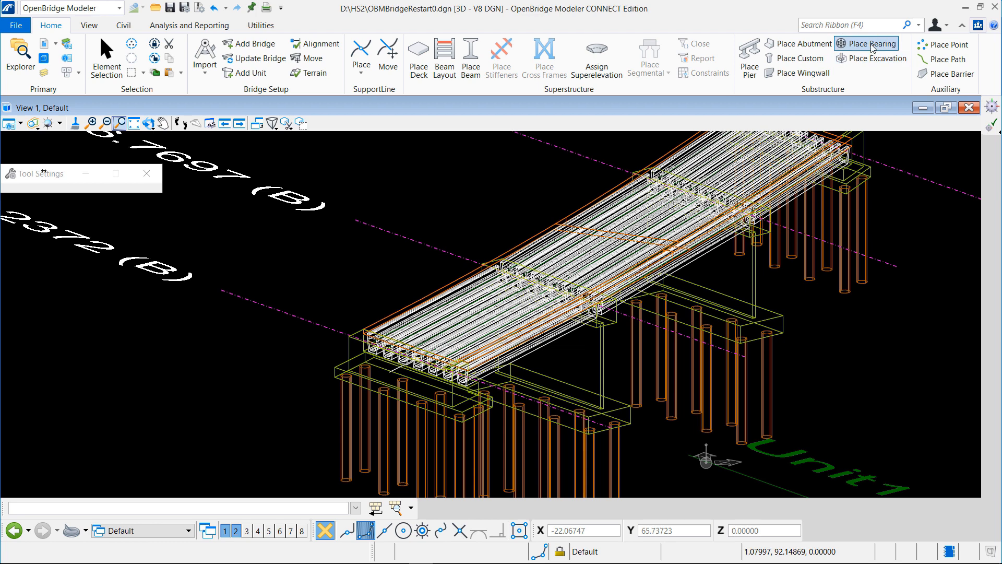
Place cylinder bearings of radius 0.2 and height 0.128 with bearing seats at the first and last support lines.
left_click(869, 44)
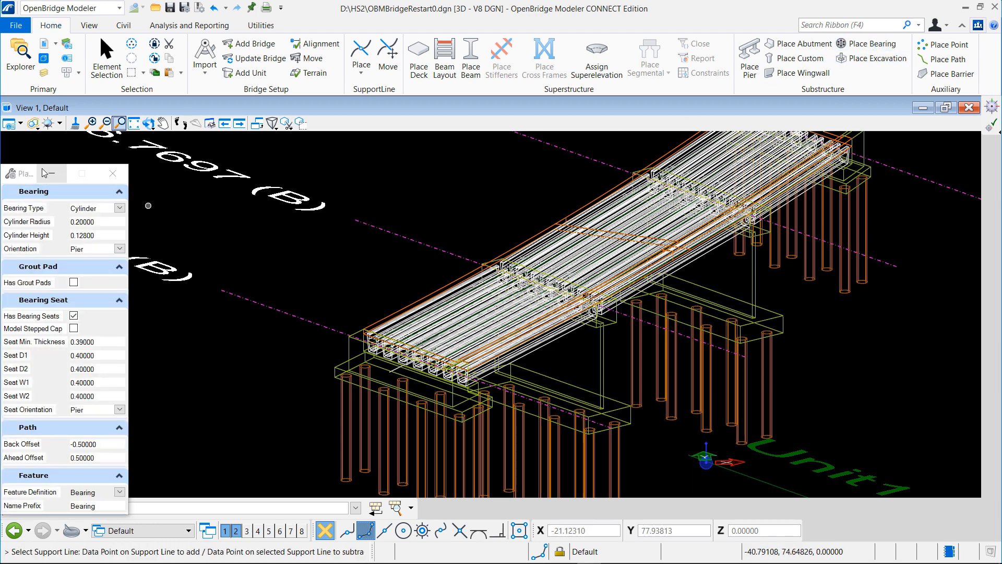
left_click_drag(35, 174, 149, 152)
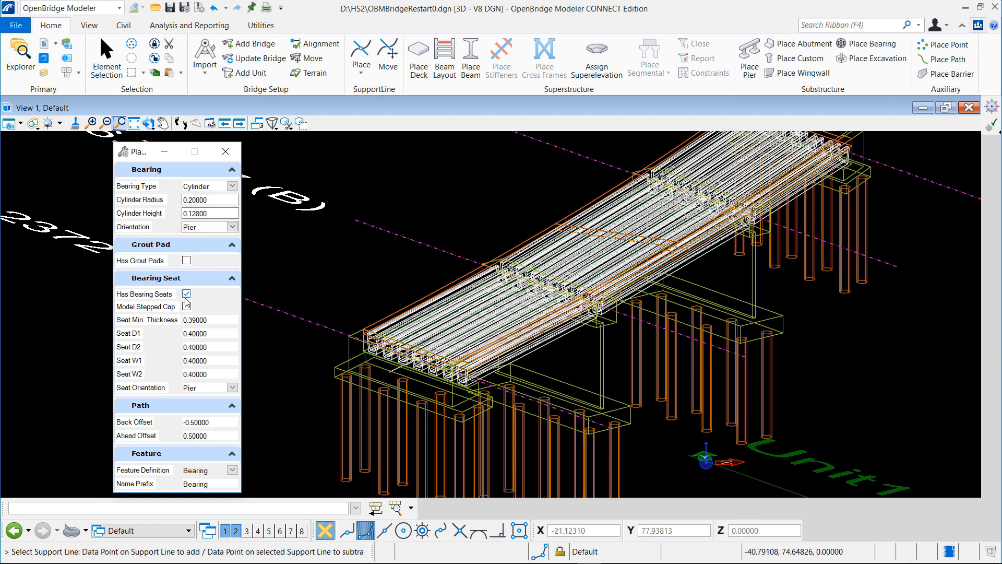
left_click(309, 321)
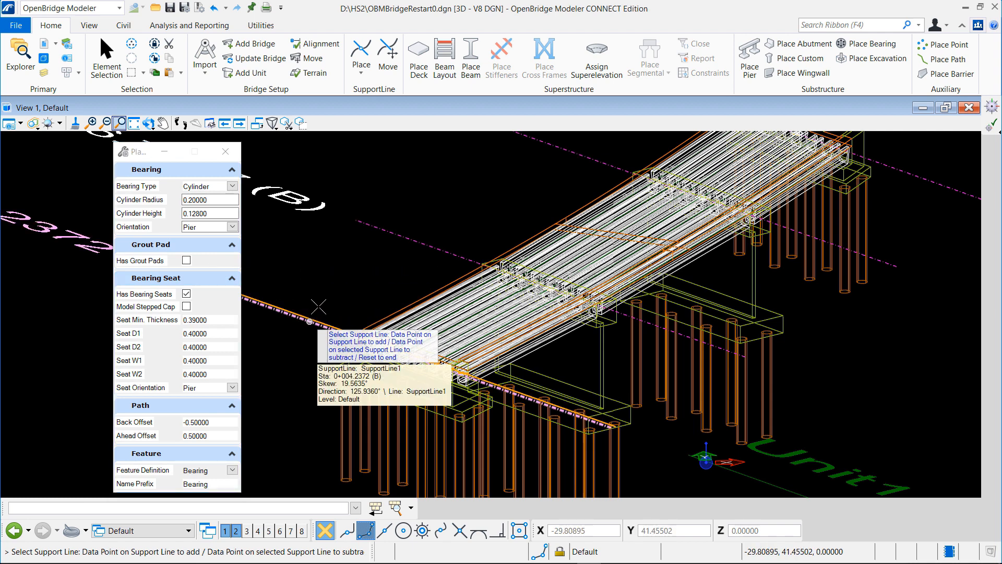
left_click(896, 169)
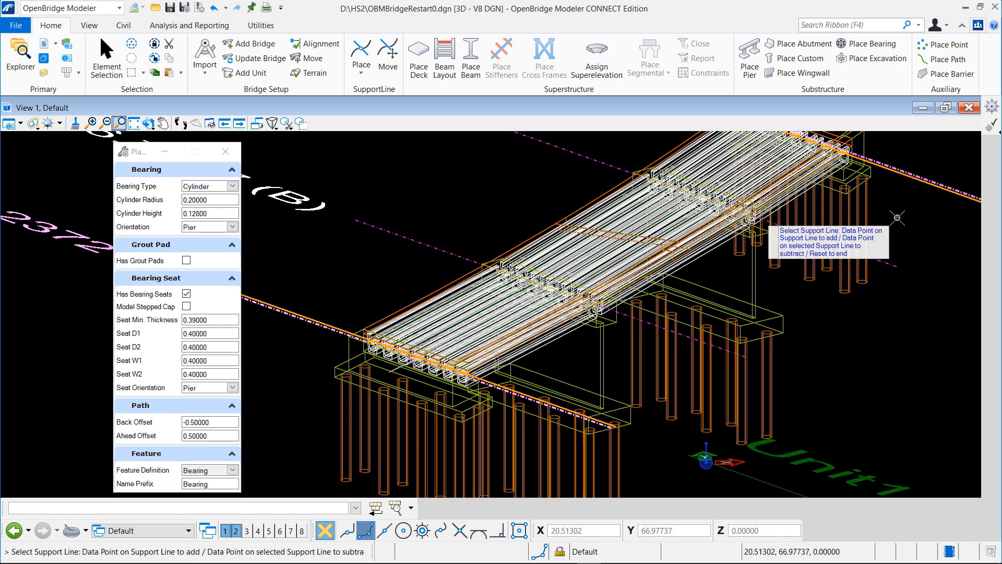
scroll(435, 369, "up", 3)
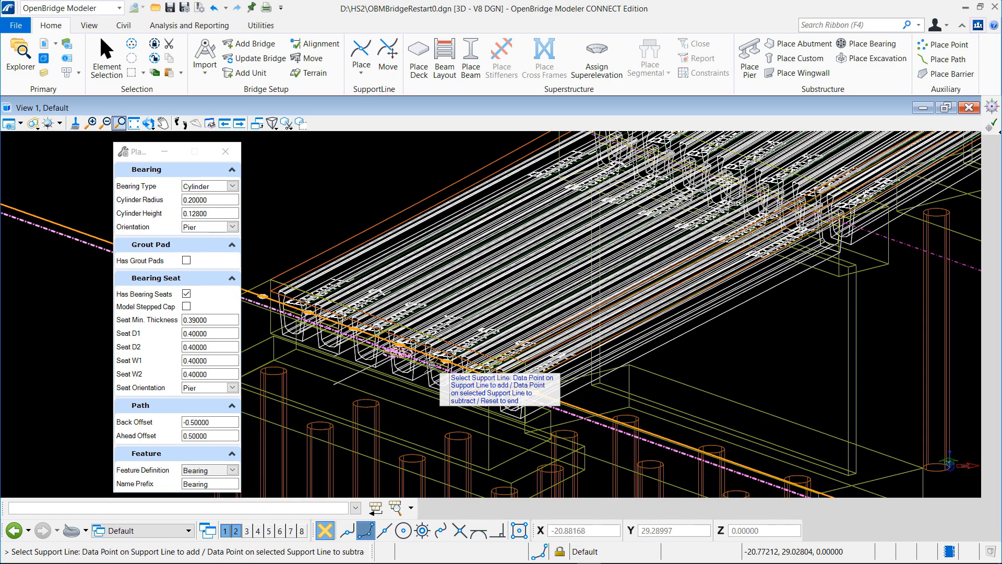
scroll(435, 355, "up", 1)
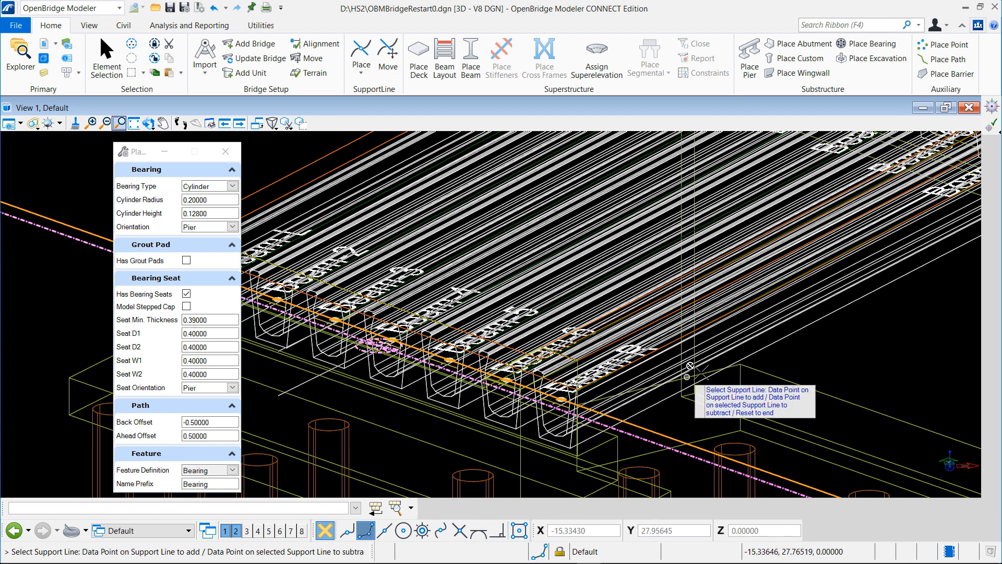
left_click(817, 359)
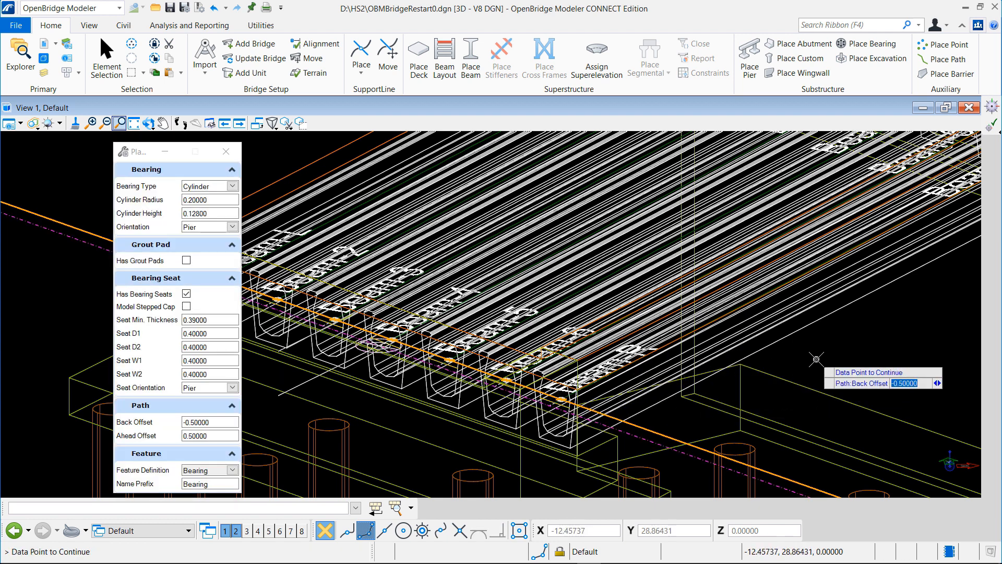
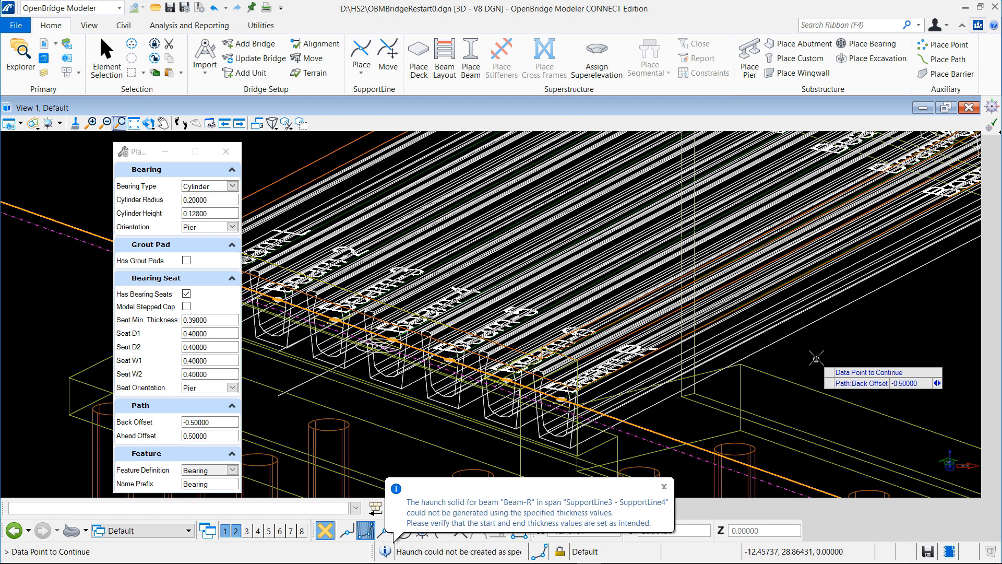
left_click(816, 358)
Examine the bearings and bearing seats beneath the beams at the end abutment up close.
scroll(554, 455, "up", 4)
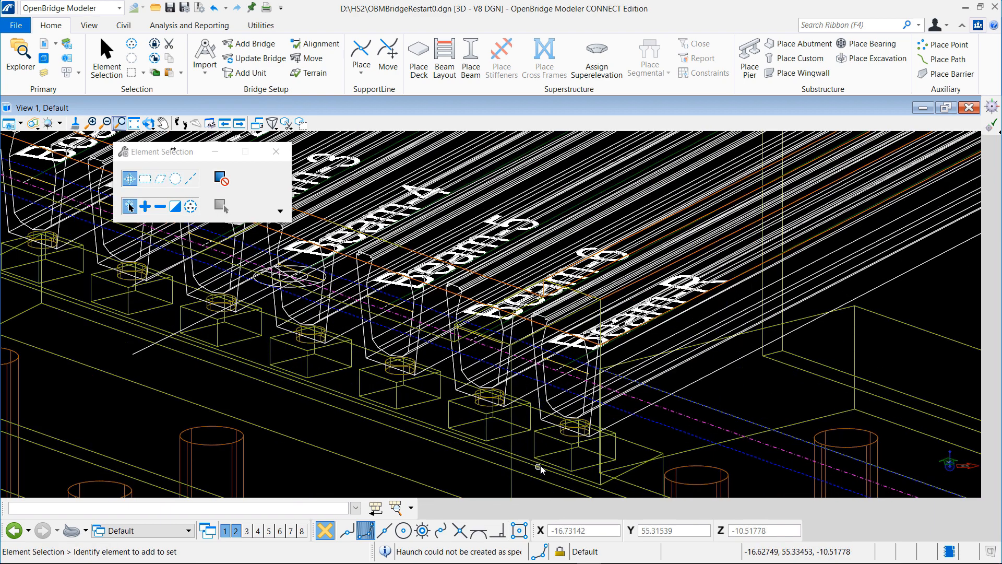
scroll(609, 434, "down", 3)
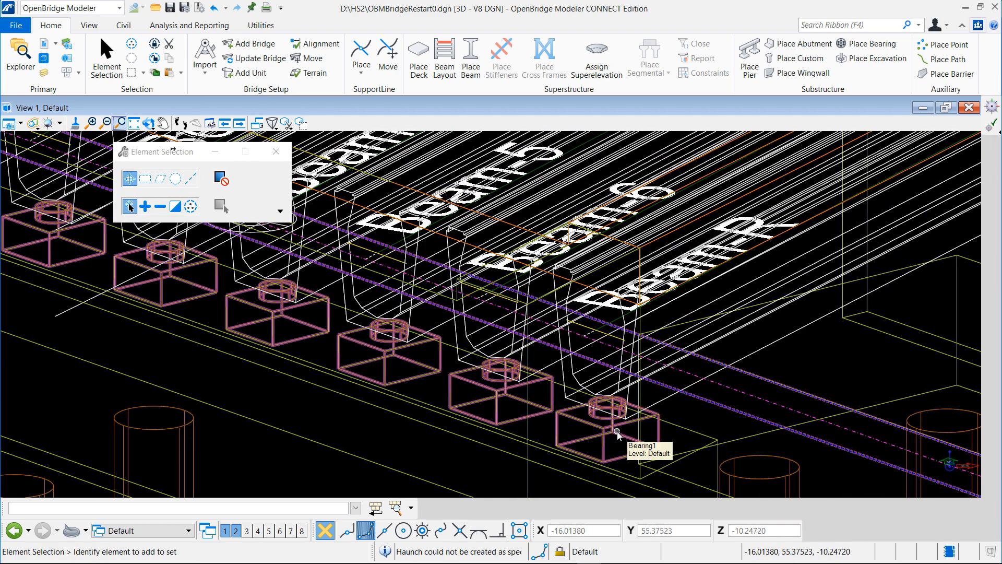
scroll(329, 364, "up", 2)
scroll(329, 365, "down", 3)
scroll(230, 360, "up", 2)
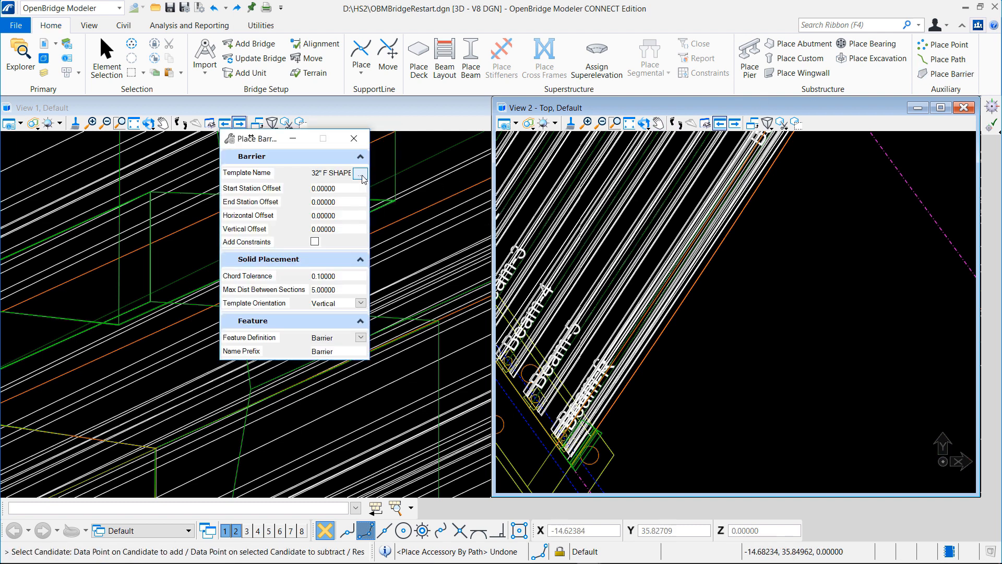
Start placing an accessory by path and choose cell HS2ParapetSmall from AuxLib.cel.
left_click(360, 174)
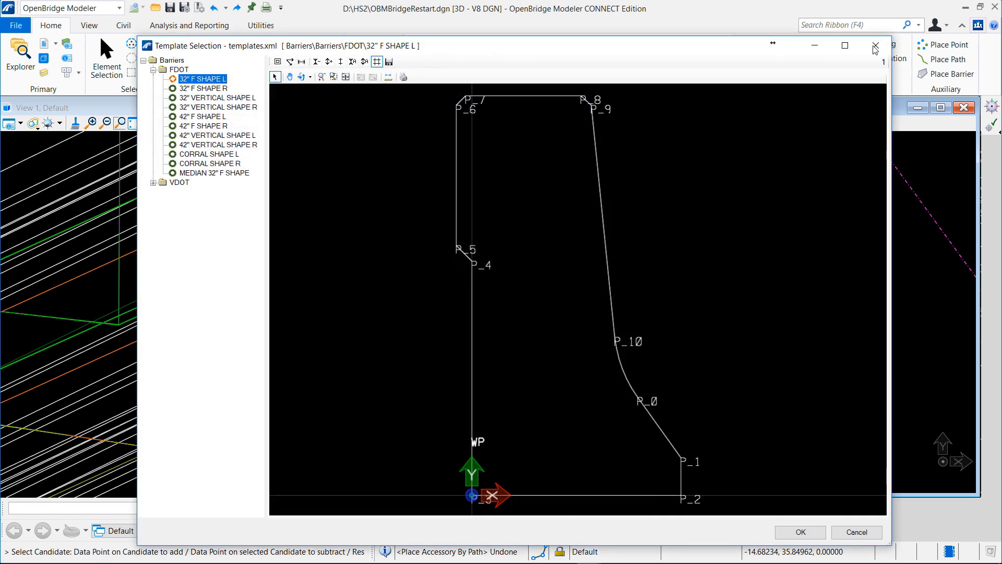
left_click(875, 48)
left_click(927, 60)
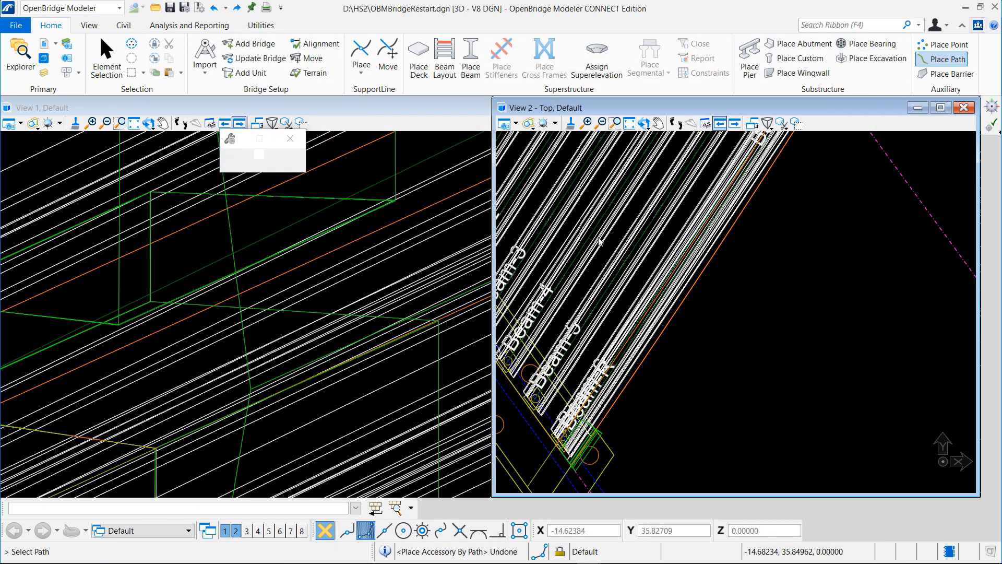
left_click(412, 174)
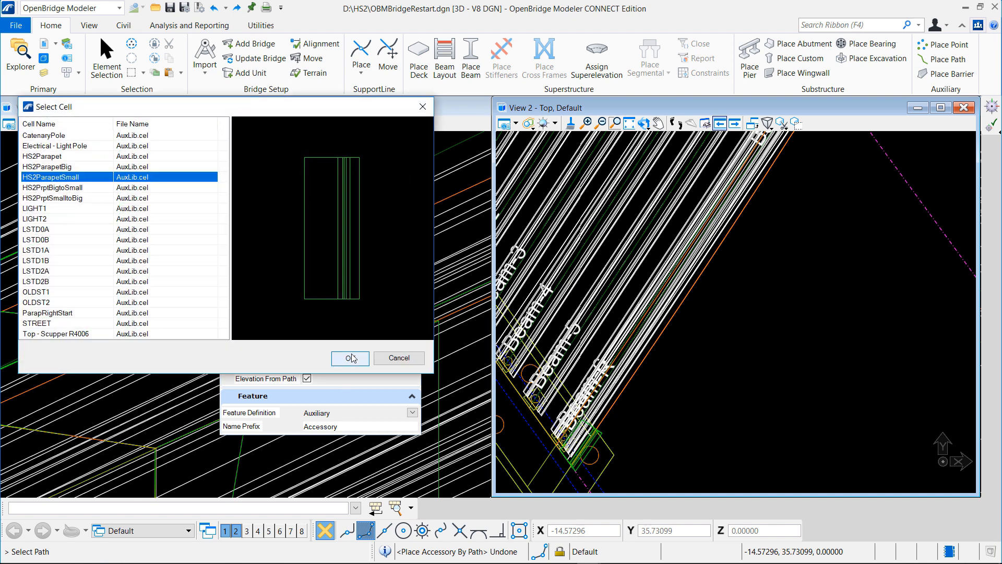
left_click(350, 358)
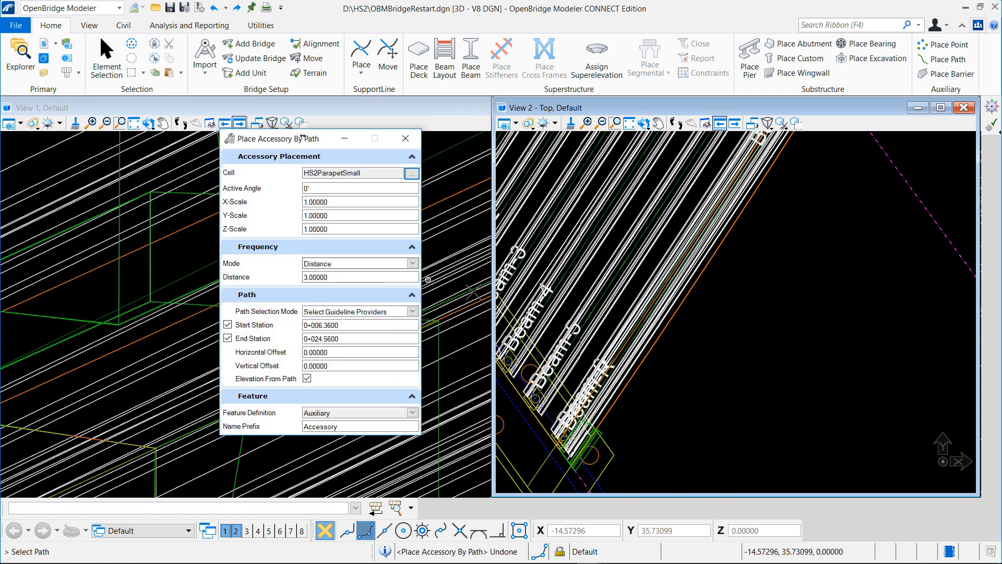
Place the HS2ParapetSmall cells along deck guideline P_5 from station 0+006.3600 to 0+024.5600 at a distance of 3.
left_click(639, 366)
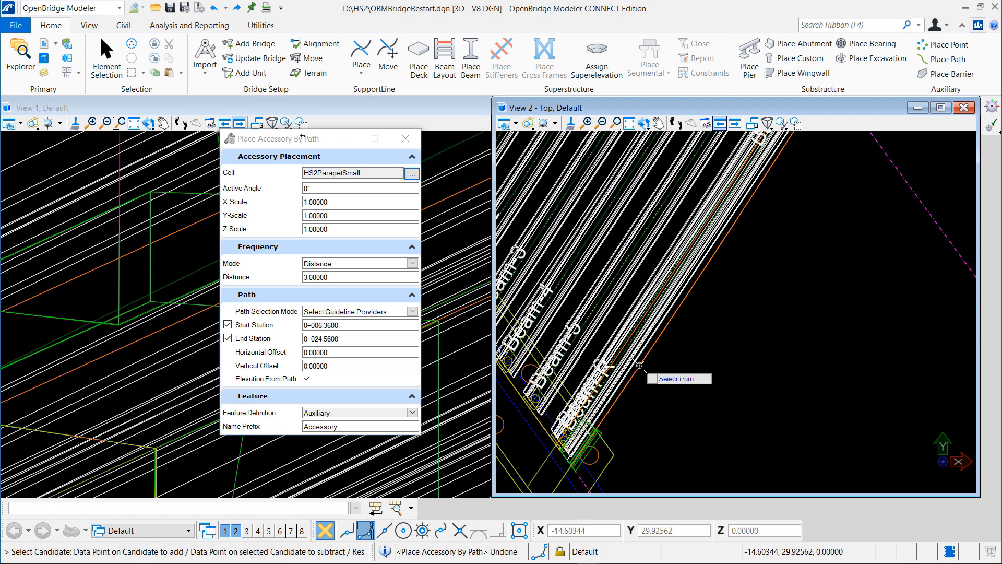
left_click(669, 349)
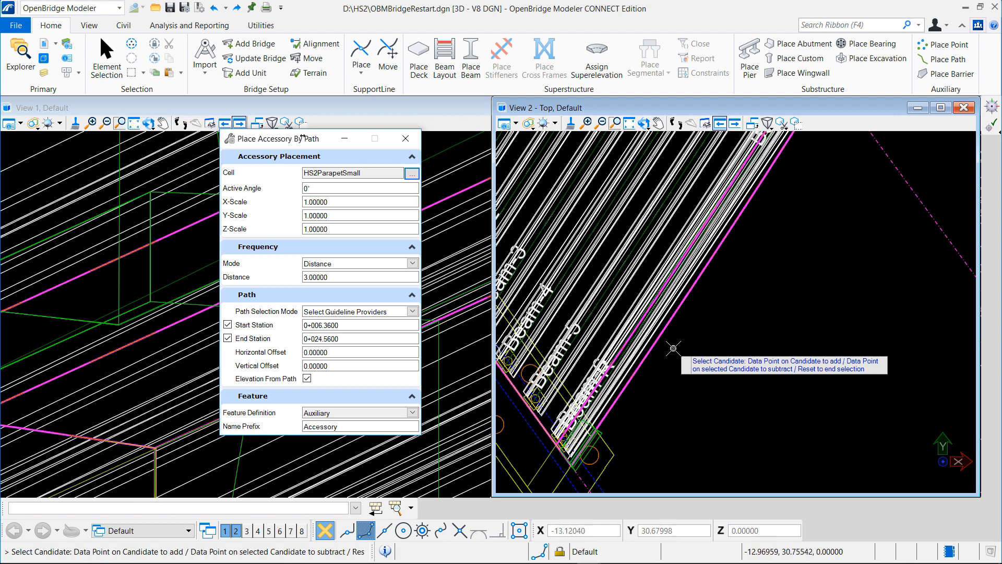
right_click(673, 348)
scroll(677, 292, "up", 3)
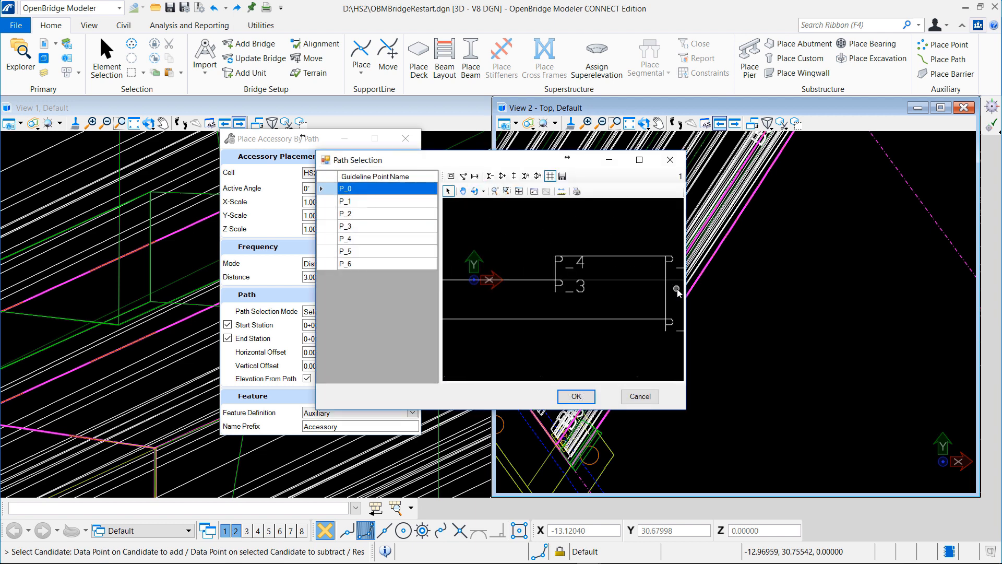
scroll(648, 275, "down", 4)
scroll(658, 271, "up", 4)
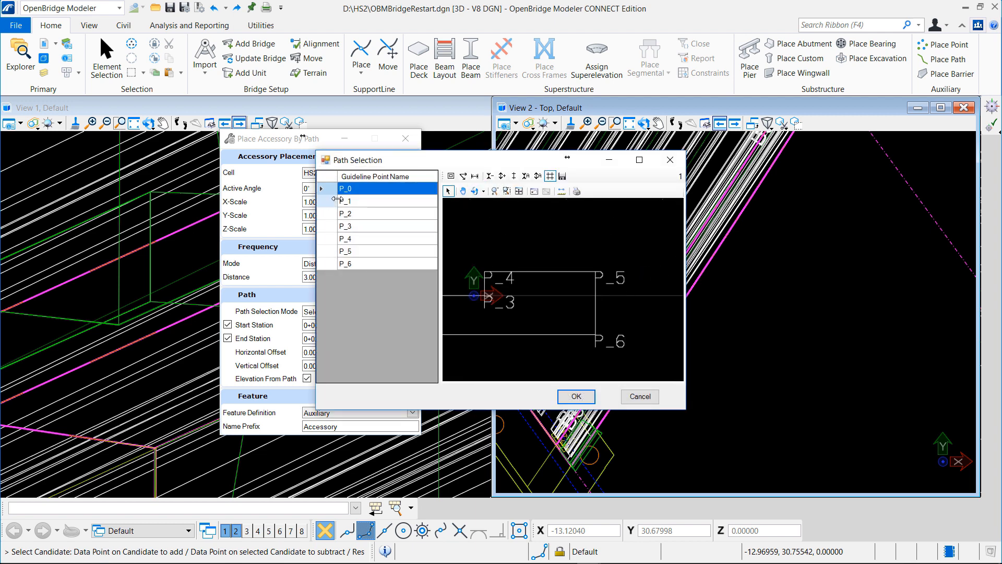
left_click(354, 252)
left_click(580, 398)
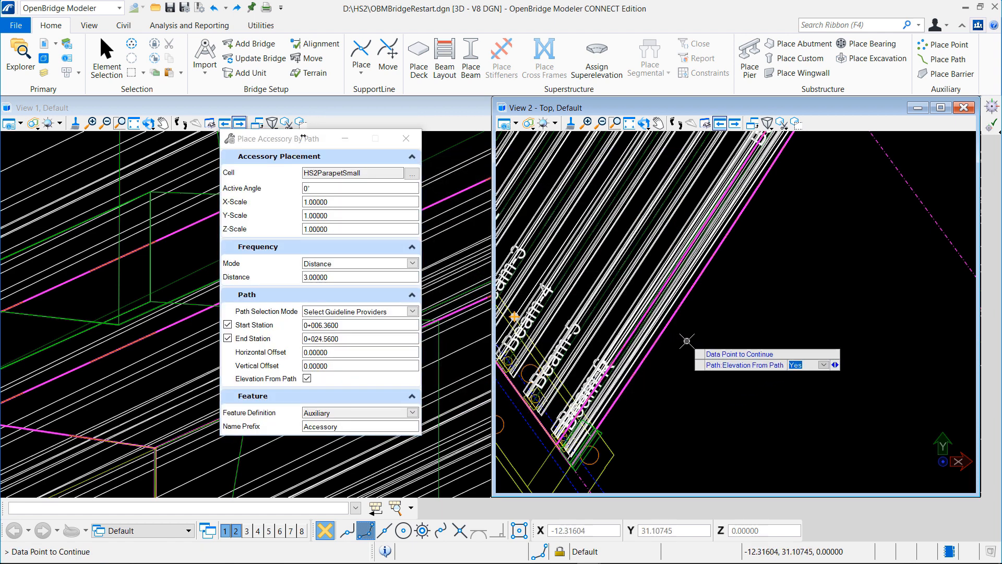
left_click(686, 341)
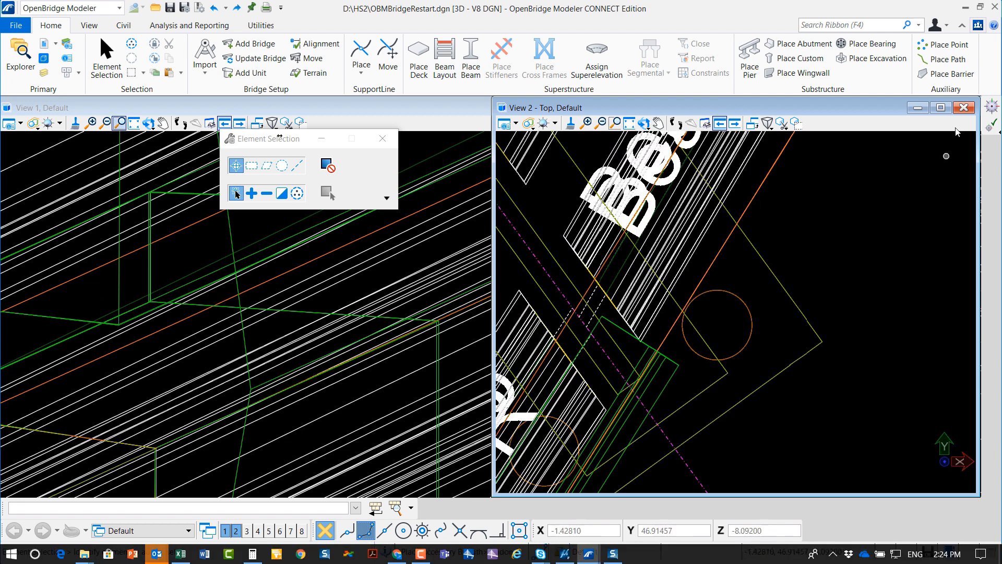
Set up another accessory by path with cell HS2PrptSmalltoBig, number 1, from station 0+027.3500 to 0+028.0000.
left_click(947, 62)
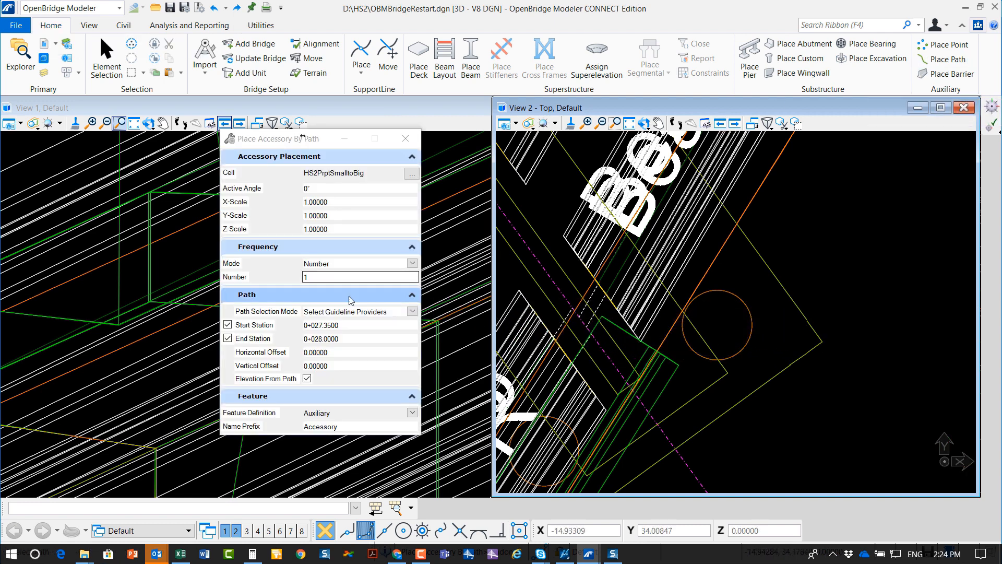
left_click(412, 173)
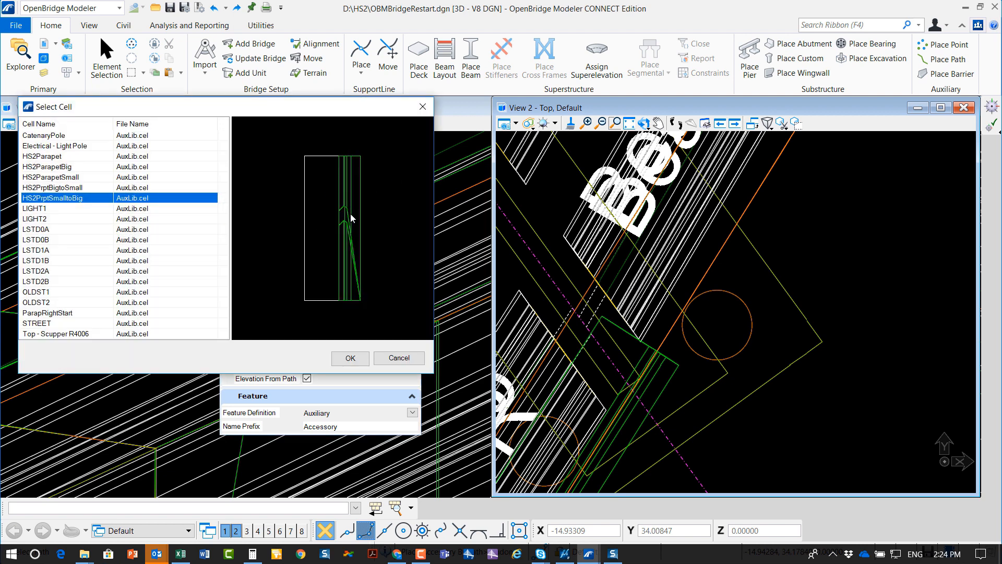
left_click(350, 357)
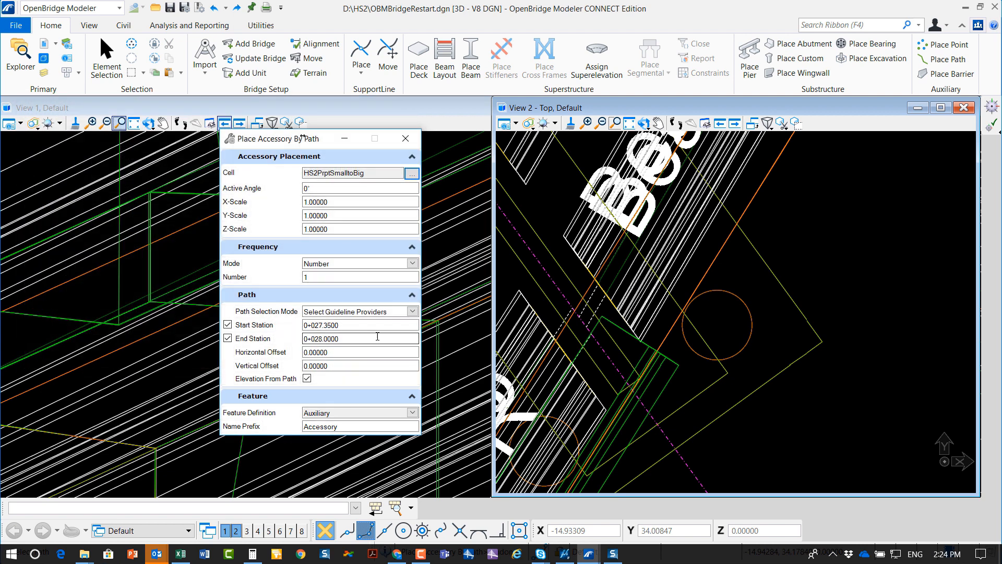
left_click(334, 326)
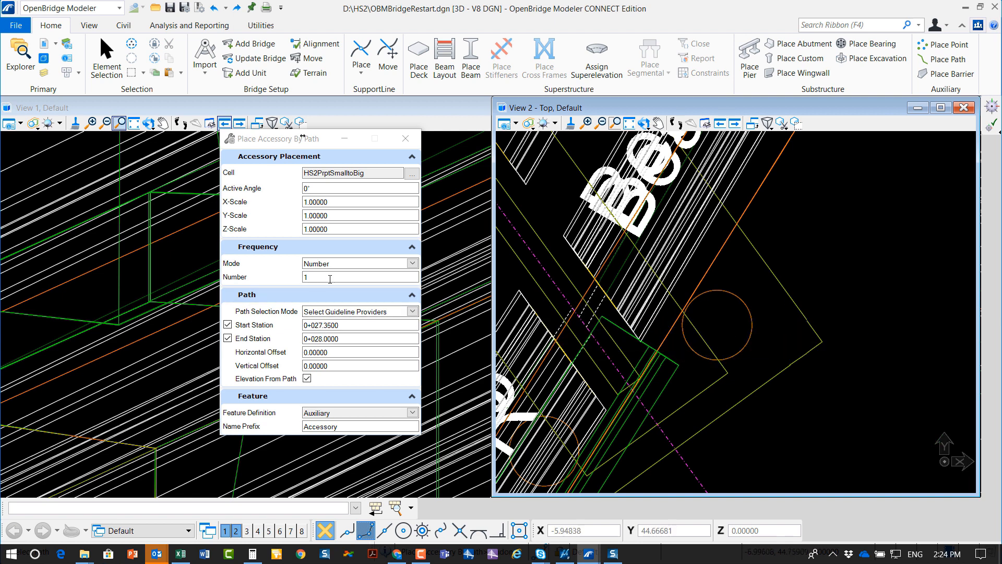
Place the single HS2PrptSmalltoBig transition parapet on the deck along guideline point P_5.
left_click(664, 336)
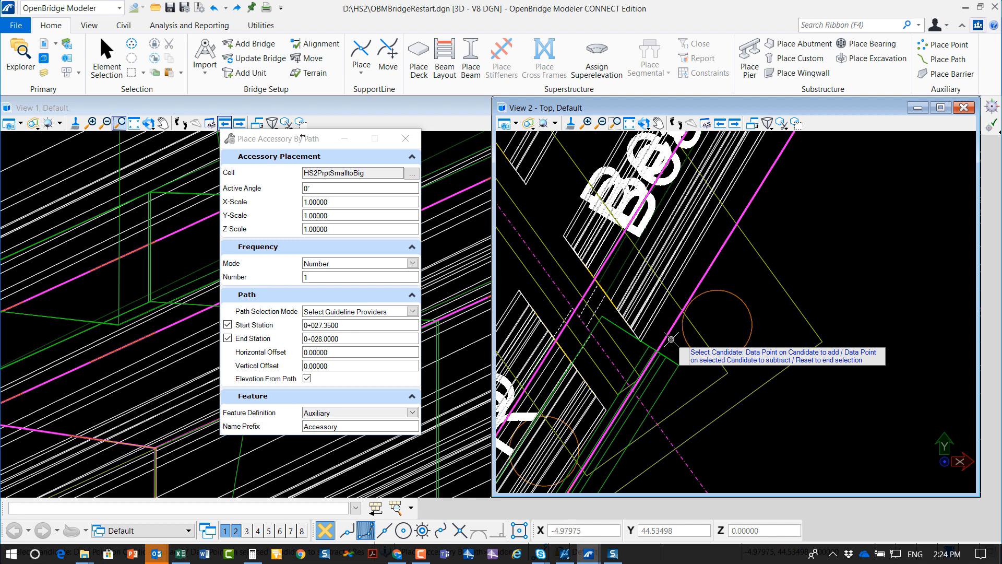
right_click(670, 339)
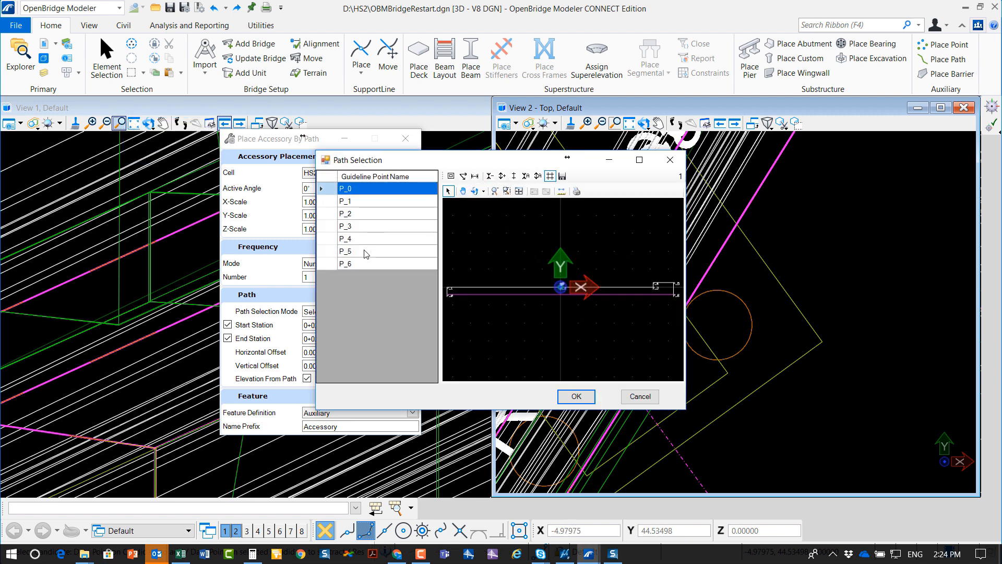
left_click(366, 254)
left_click(577, 397)
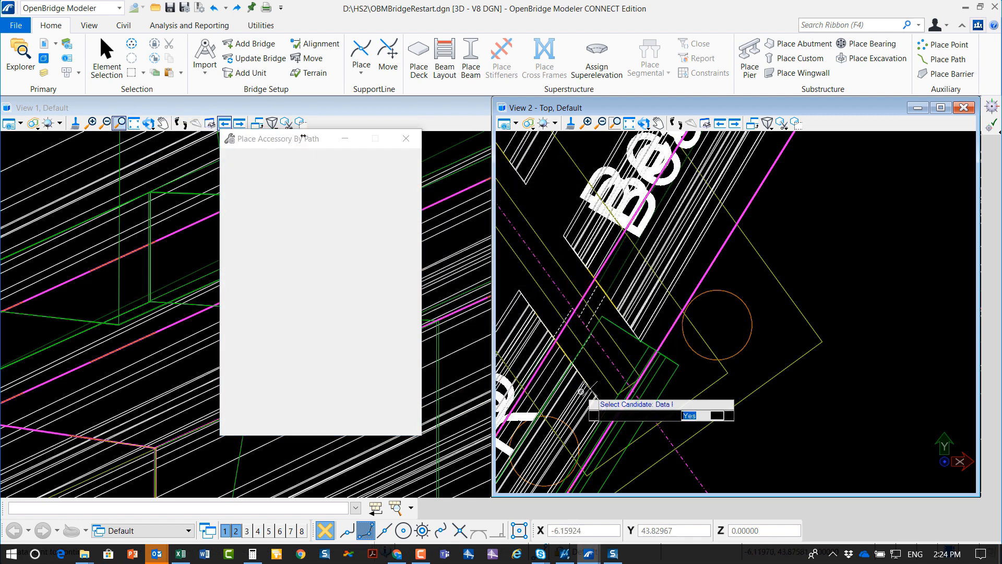
left_click(691, 360)
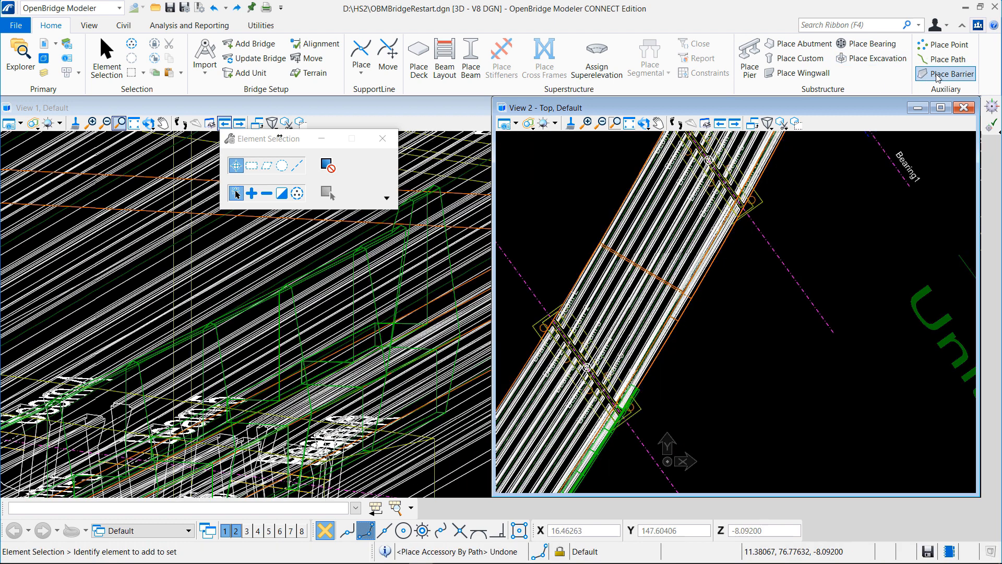
Start another accessory placement by path and choose cell HS2ParapetBig from AuxLib.cel.
left_click(938, 76)
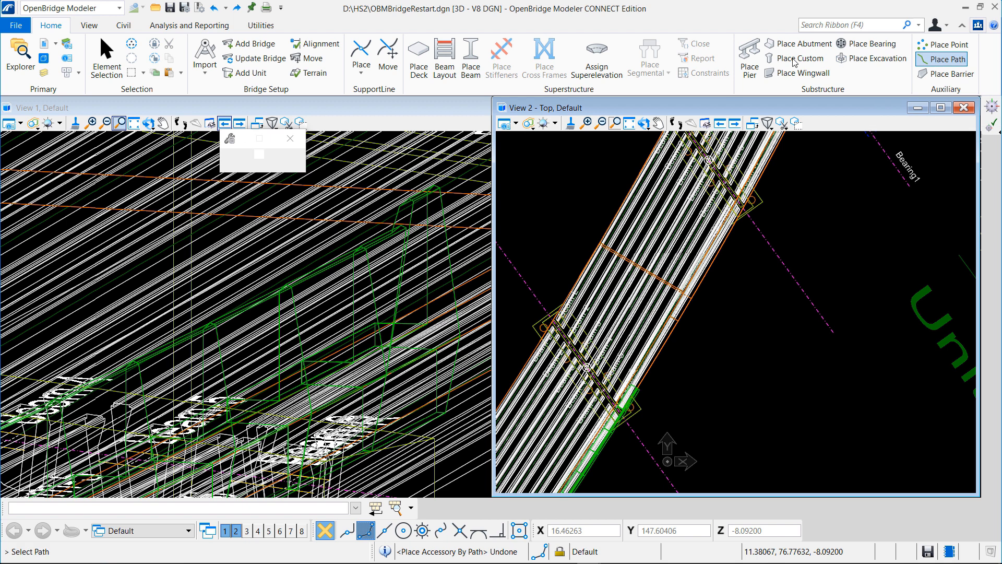
left_click(408, 171)
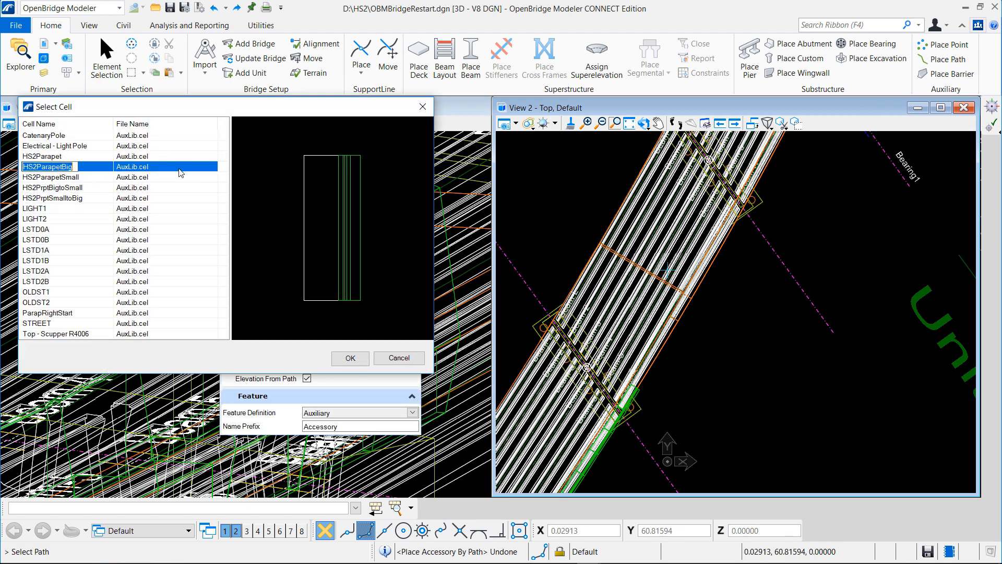
left_click(350, 357)
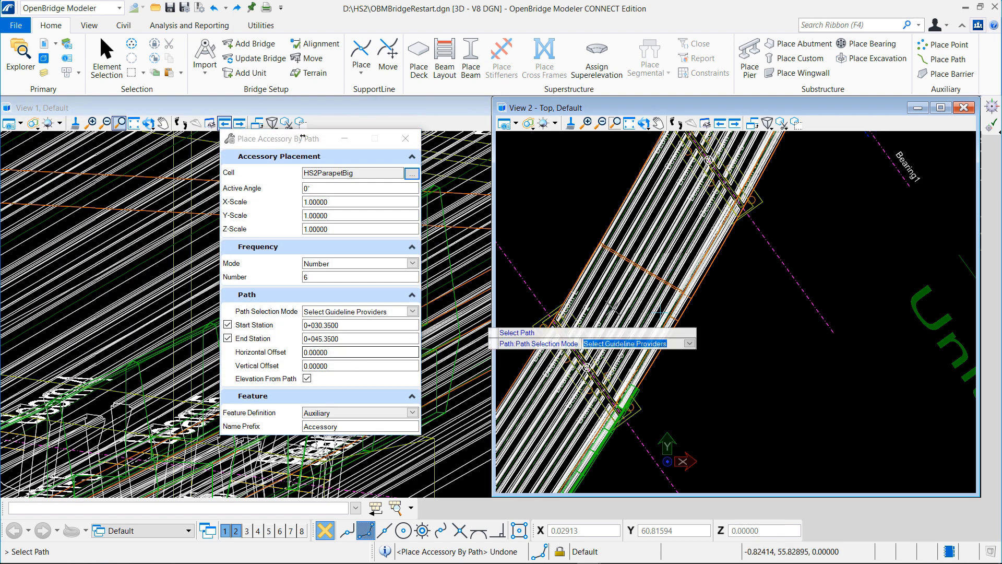
Place six HS2ParapetBig cells along deck guideline P_5 from station 0+030.3500 to 0+045.3500.
left_click(706, 309)
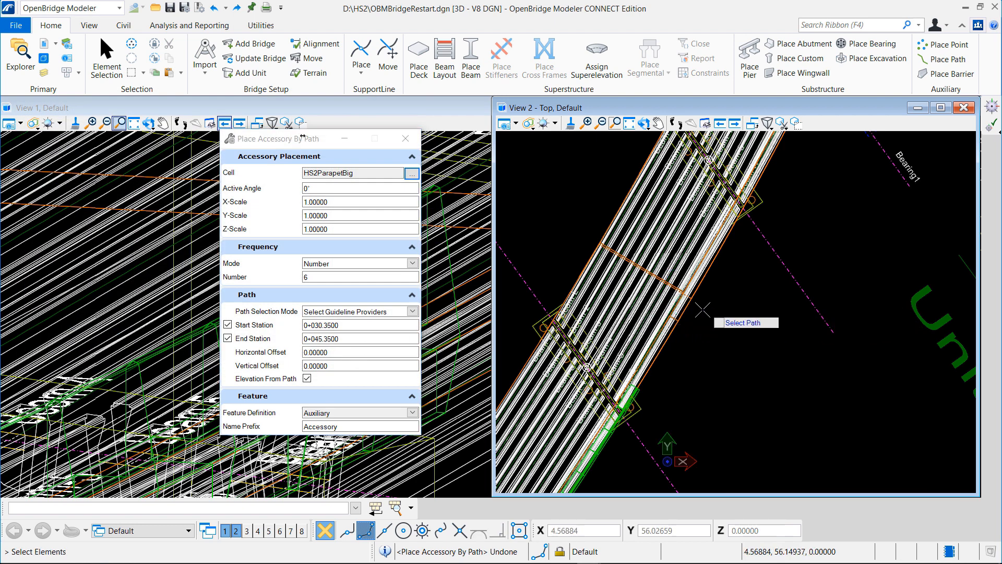
left_click(690, 301)
right_click(699, 300)
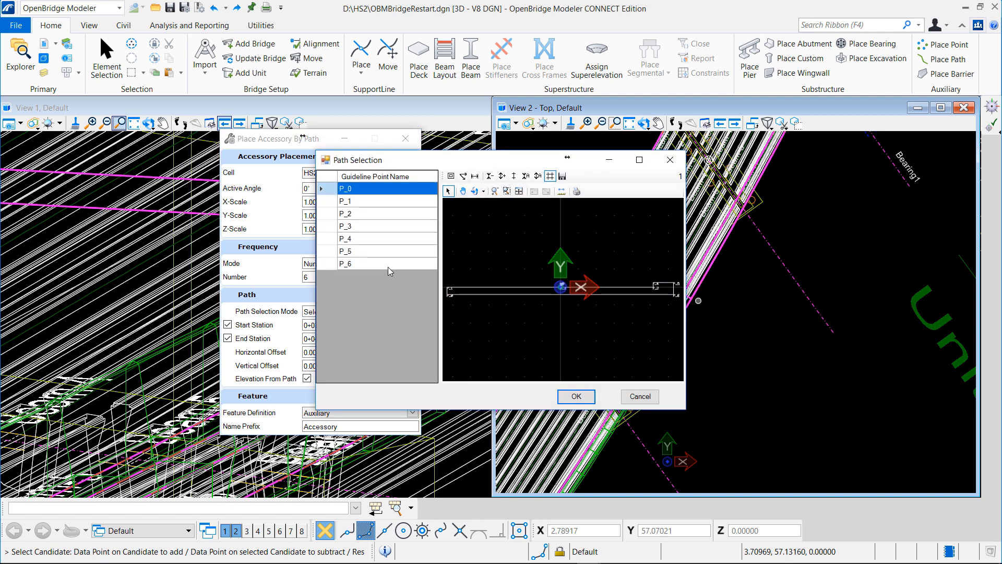
left_click(349, 255)
left_click(576, 396)
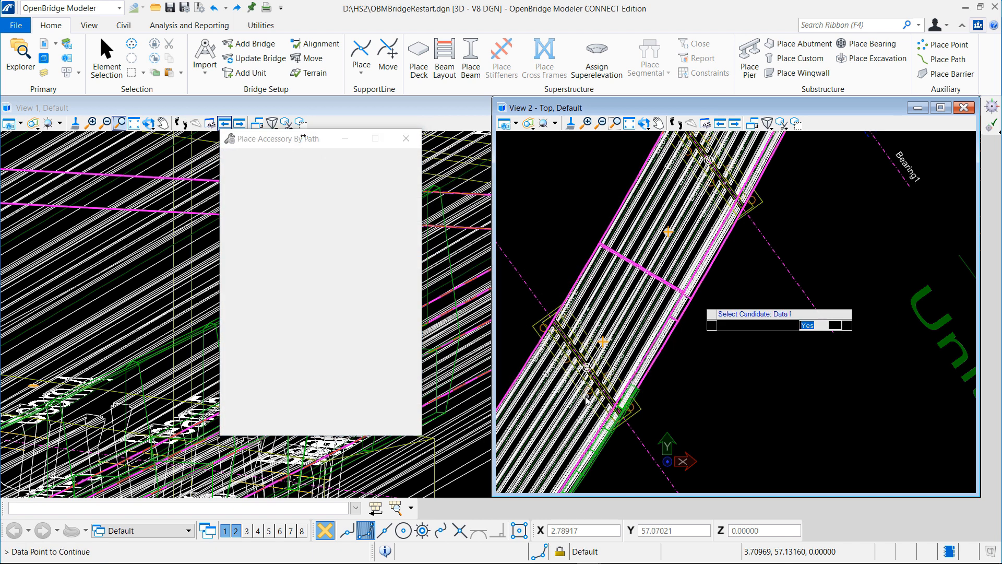
left_click(683, 387)
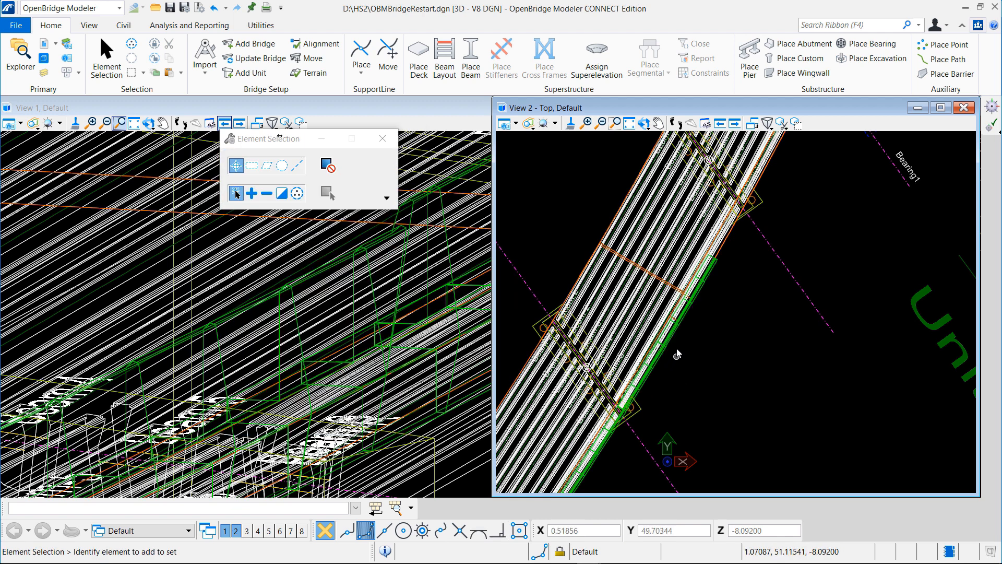
scroll(716, 276, "up", 5)
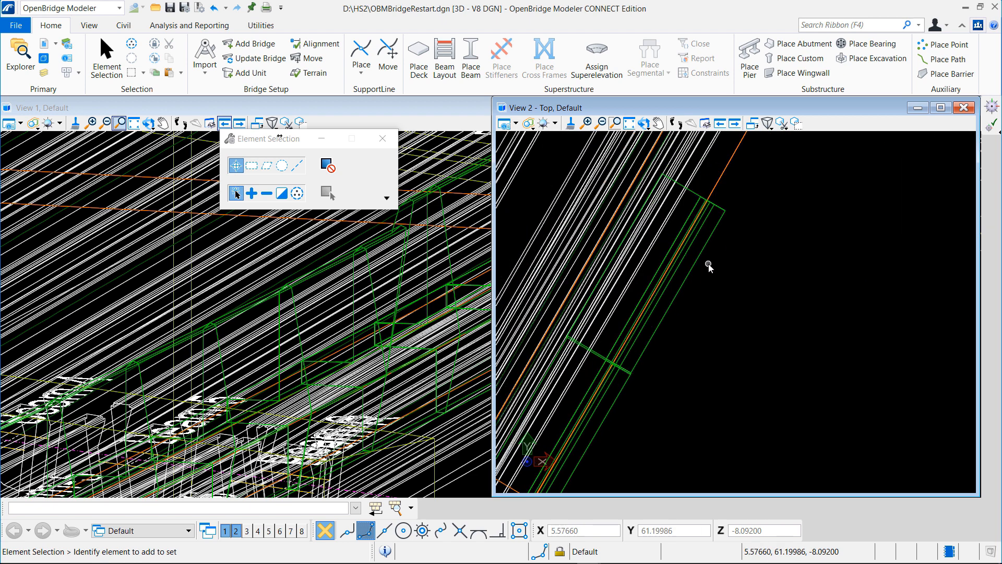
Undo the last accessory placement and set up one HS2PrptBigtoSmall cell by path from station 0+048.1300 to 0+050.3500.
key("ctrl+z")
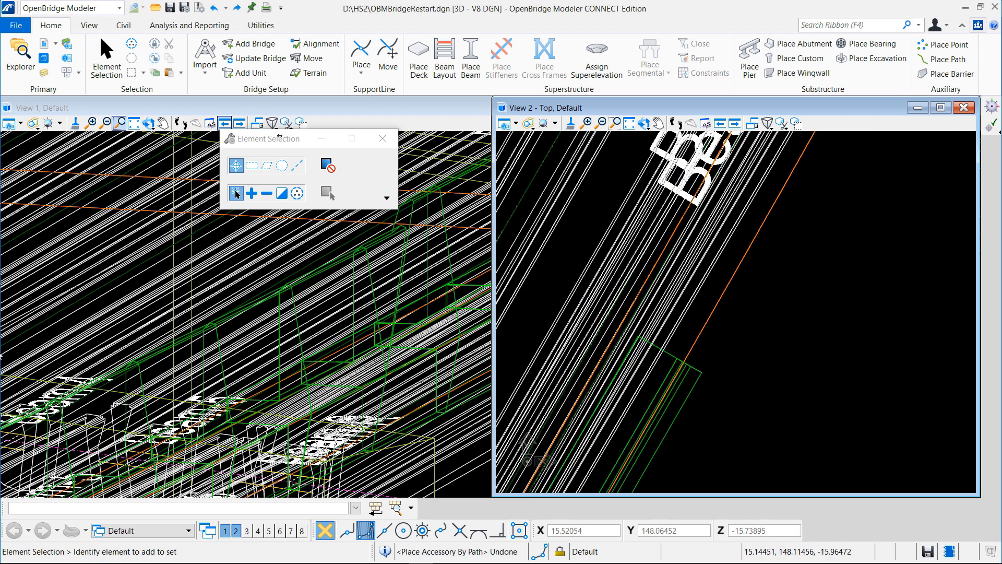
left_click(954, 59)
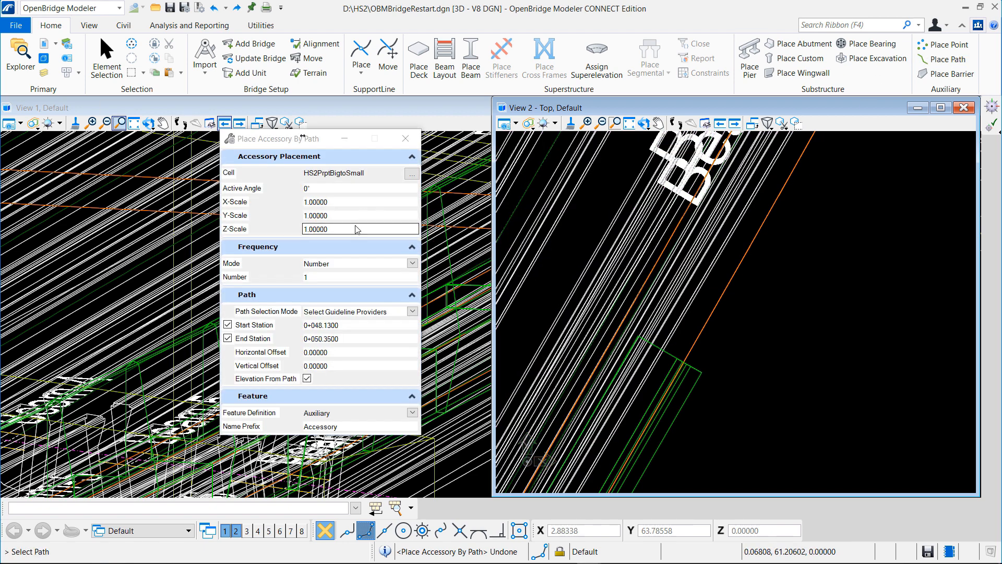
left_click(412, 173)
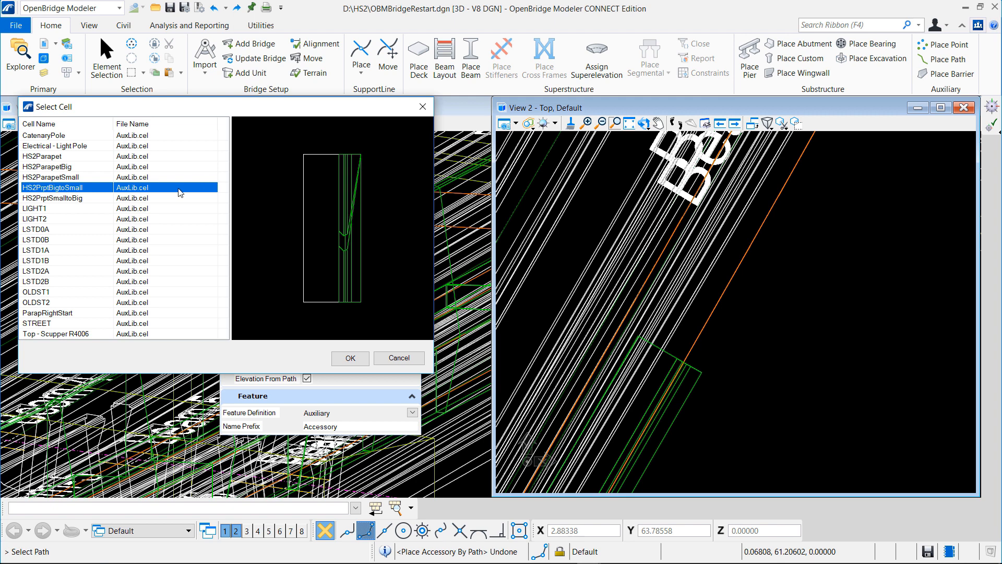
left_click(350, 359)
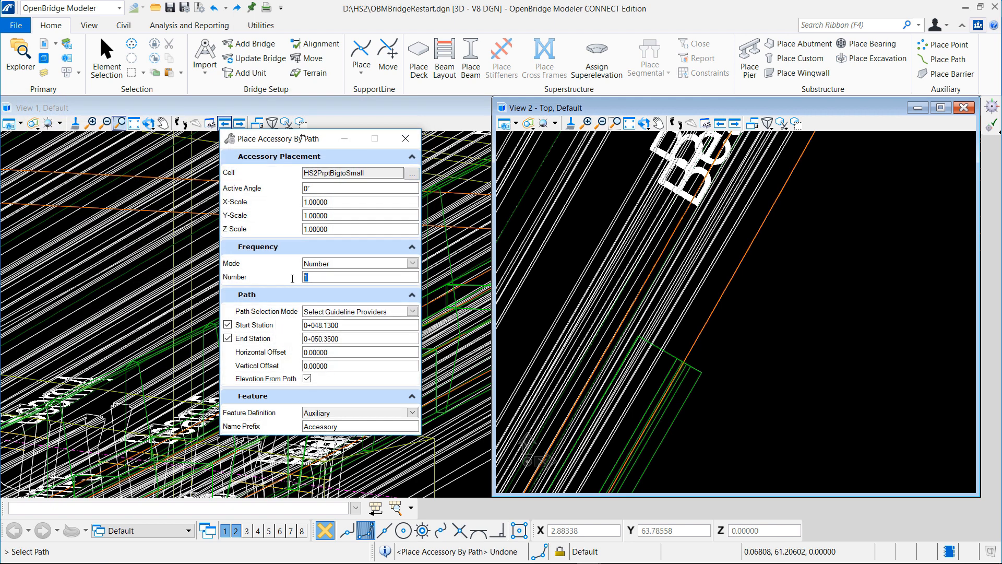
double_click(352, 325)
Place the single HS2PrptBigtoSmall transition parapet on the deck along guideline point P_5.
left_click(720, 314)
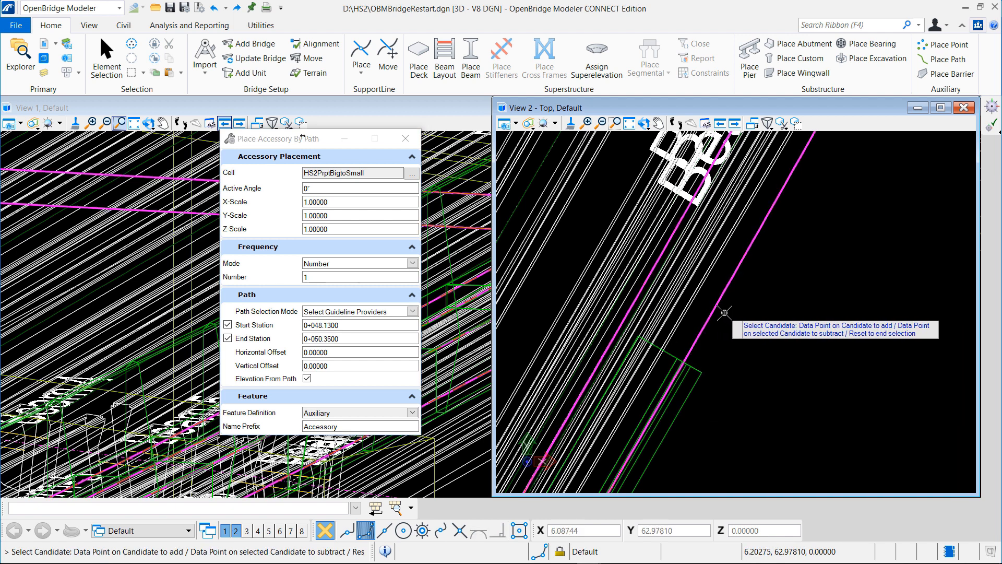
right_click(725, 312)
left_click(370, 251)
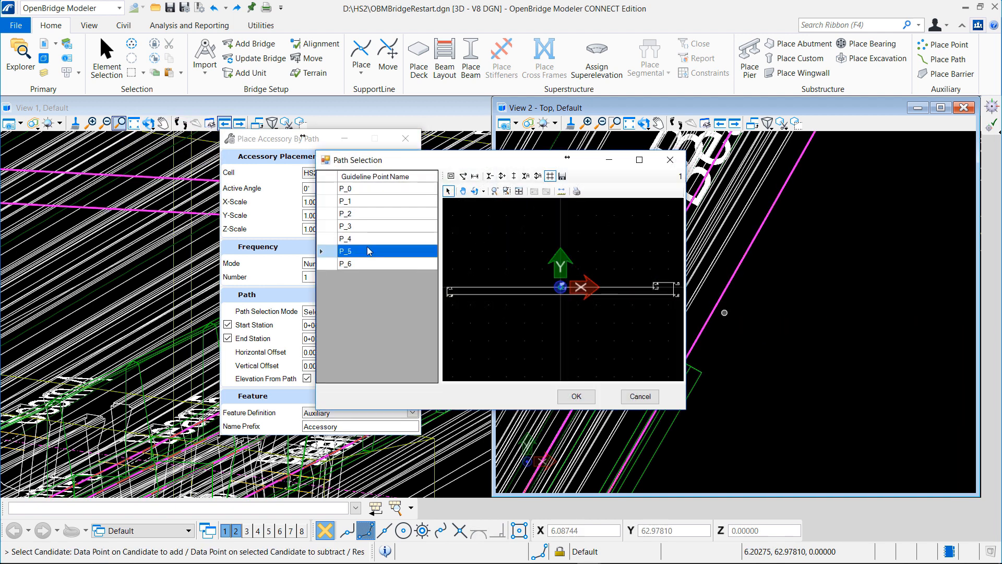
left_click(576, 396)
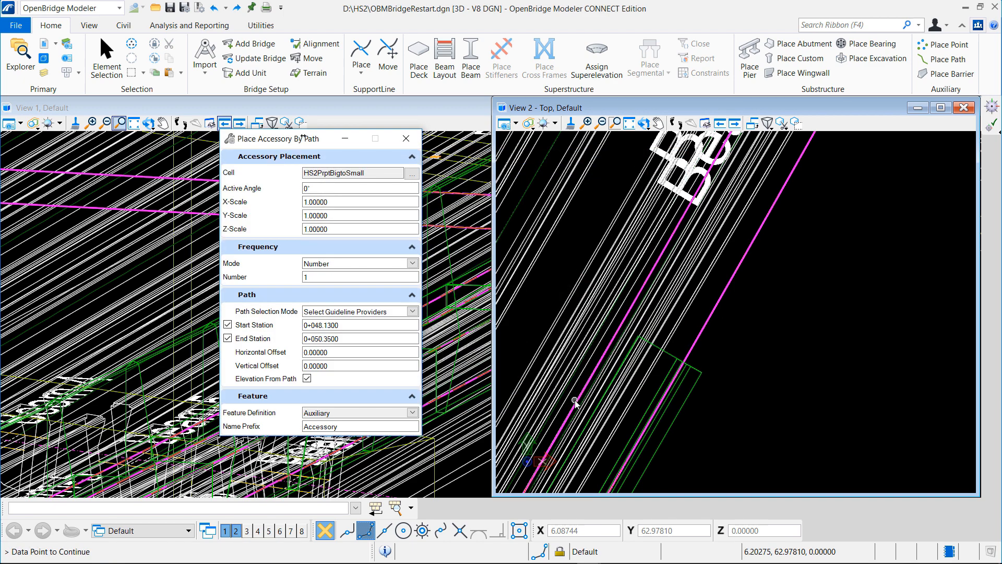
left_click(727, 354)
scroll(782, 259, "down", 3)
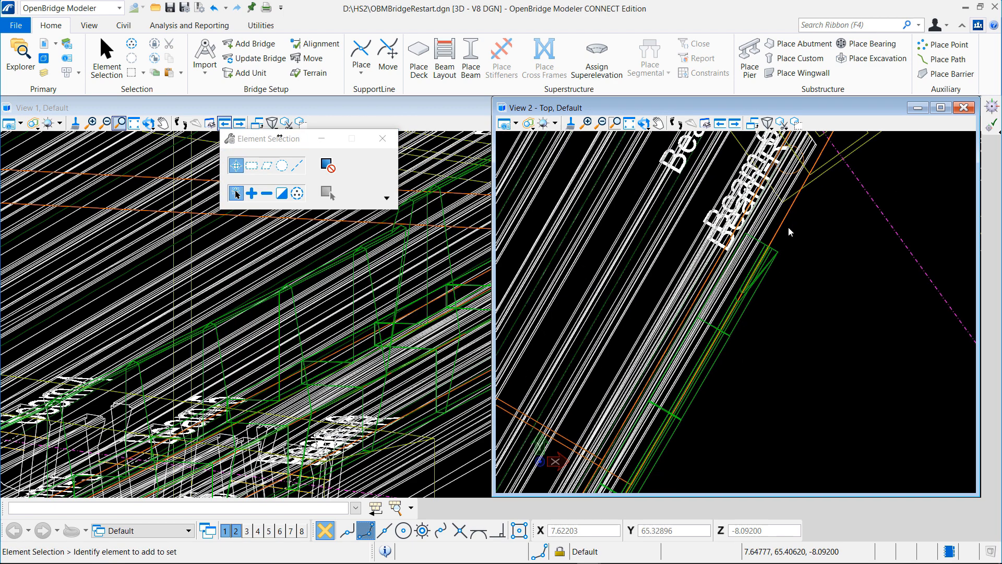
scroll(799, 183, "up", 3)
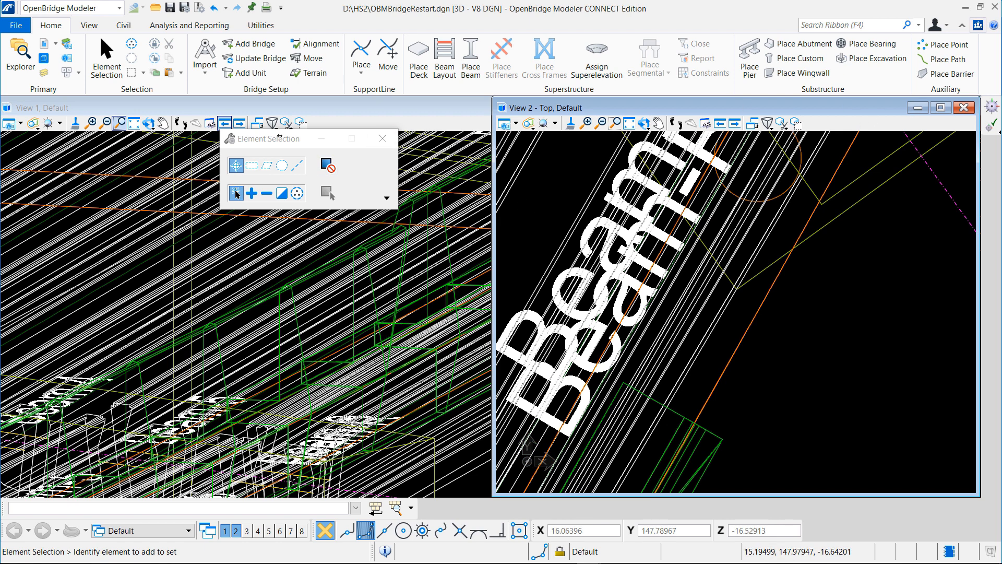
Undo the last accessory placement and set up seven HS2ParapetSmall cells by path from station 0+051.1300 to 0+069.1300.
key("ctrl+z")
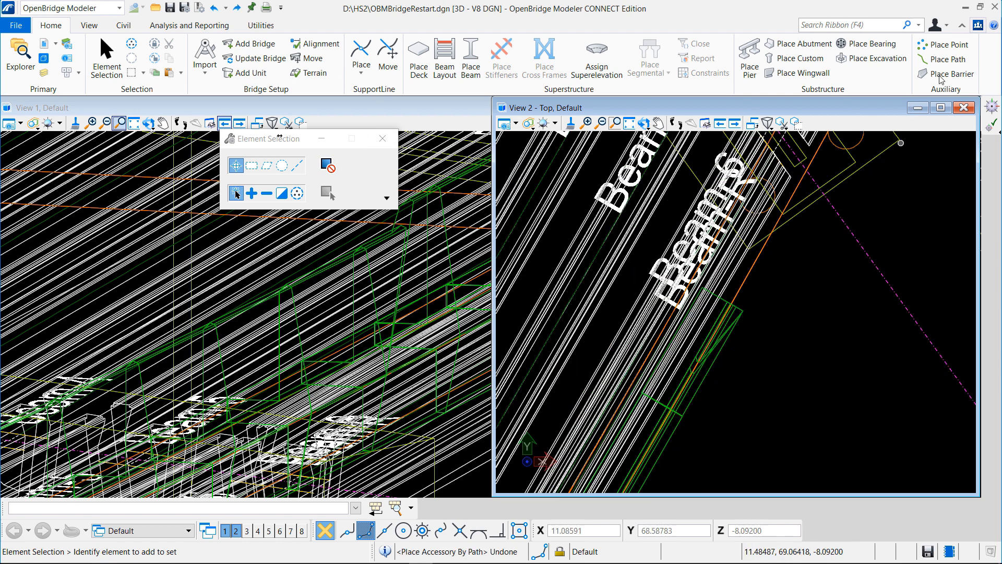
left_click(946, 60)
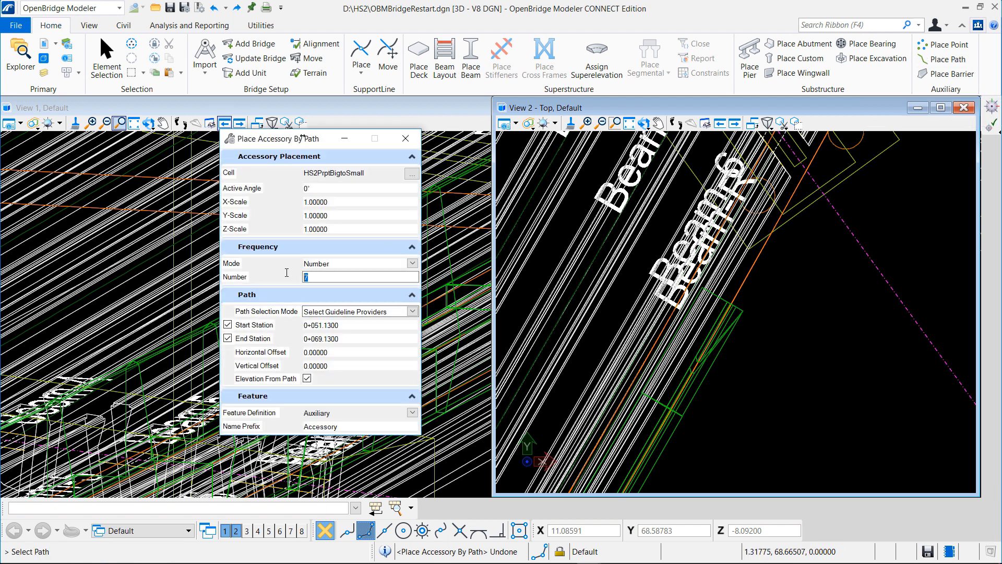
left_click(412, 174)
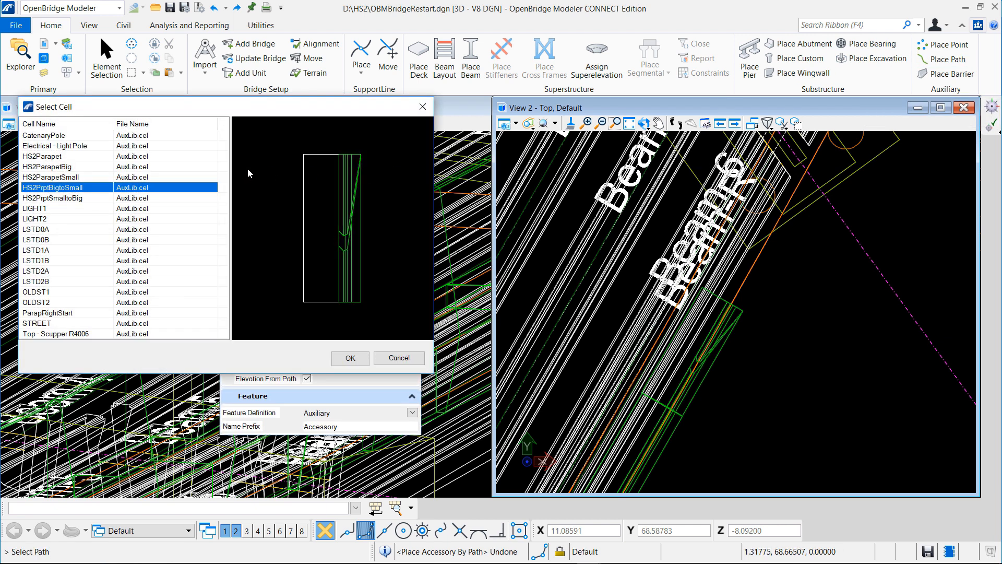
left_click(77, 178)
left_click(351, 358)
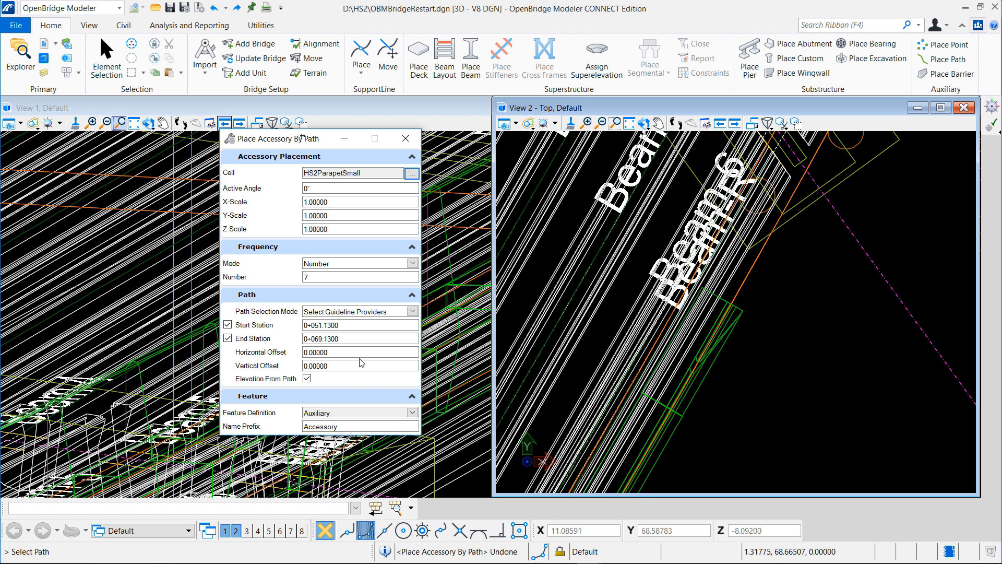
left_click_drag(343, 325, 288, 327)
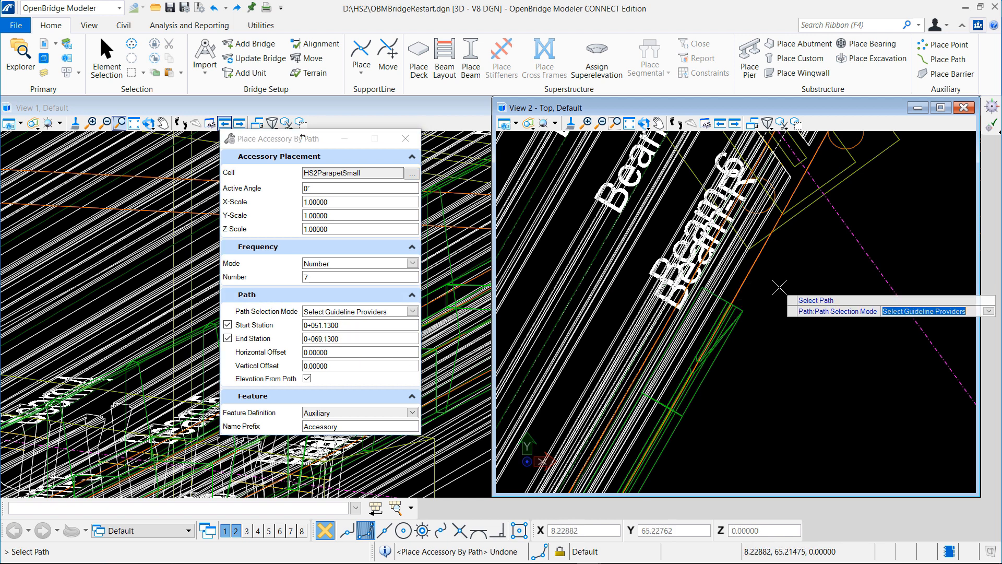
Place the seven HS2ParapetSmall cells on the deck along guideline point P_5.
left_click(750, 274)
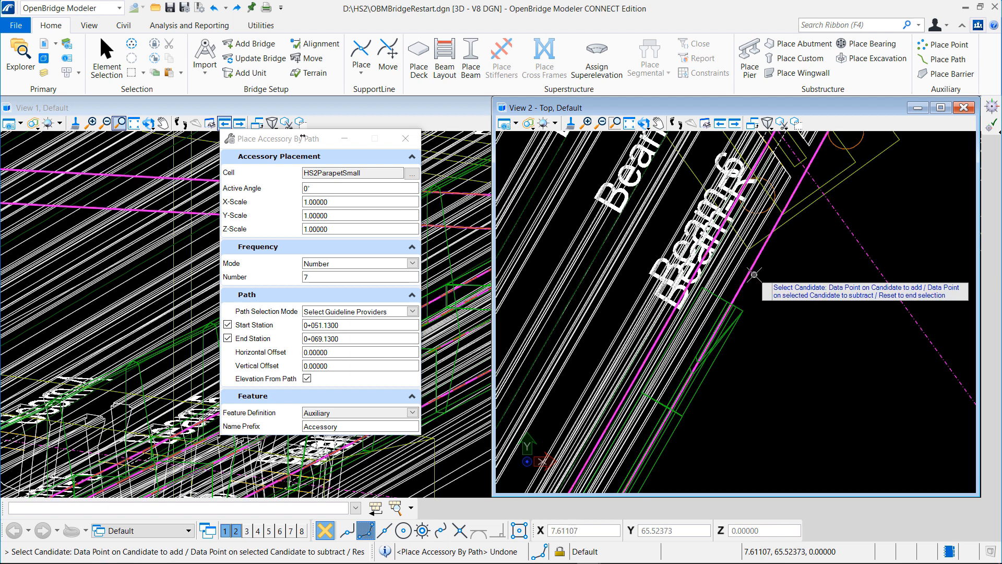
right_click(754, 274)
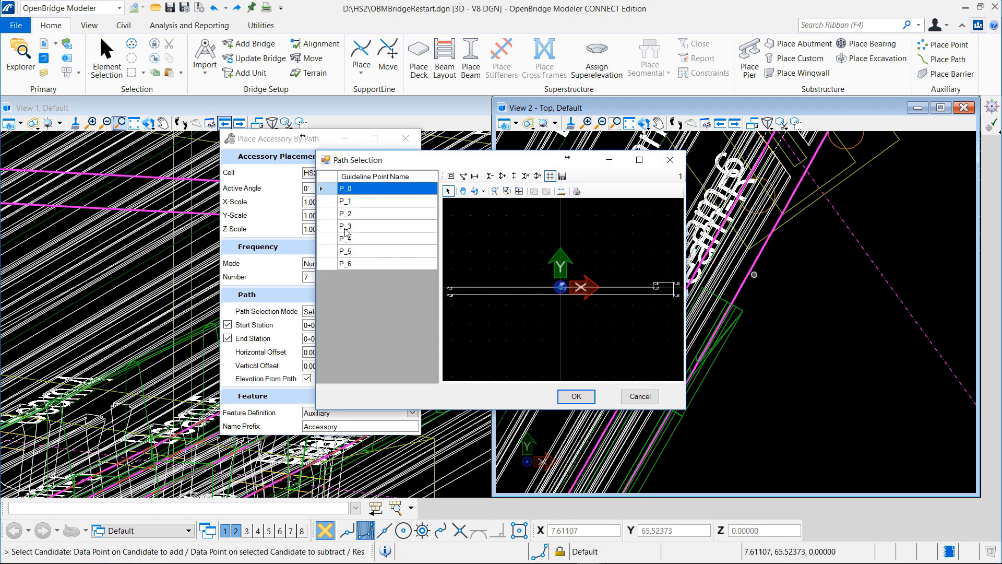
left_click(349, 251)
left_click(584, 393)
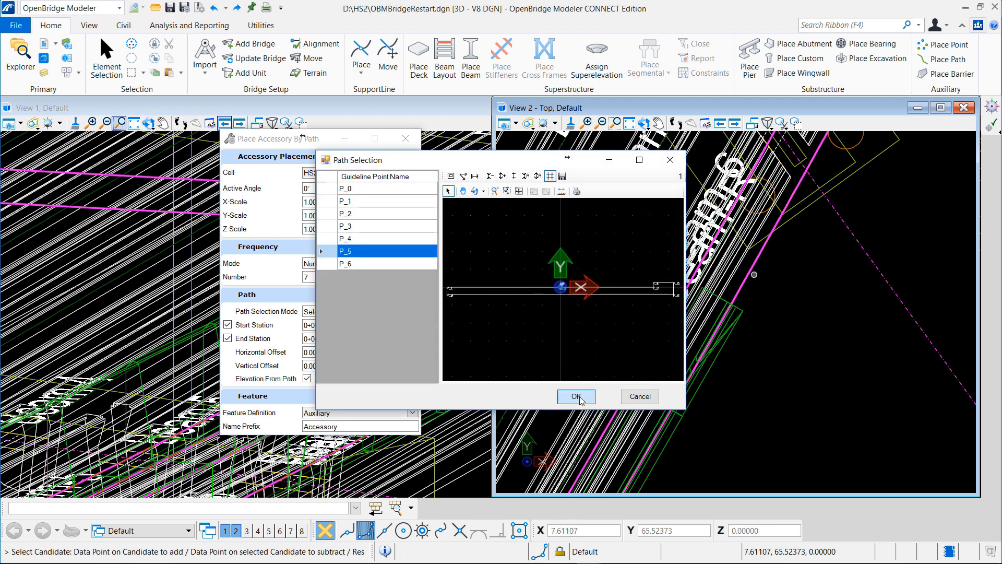
left_click(771, 328)
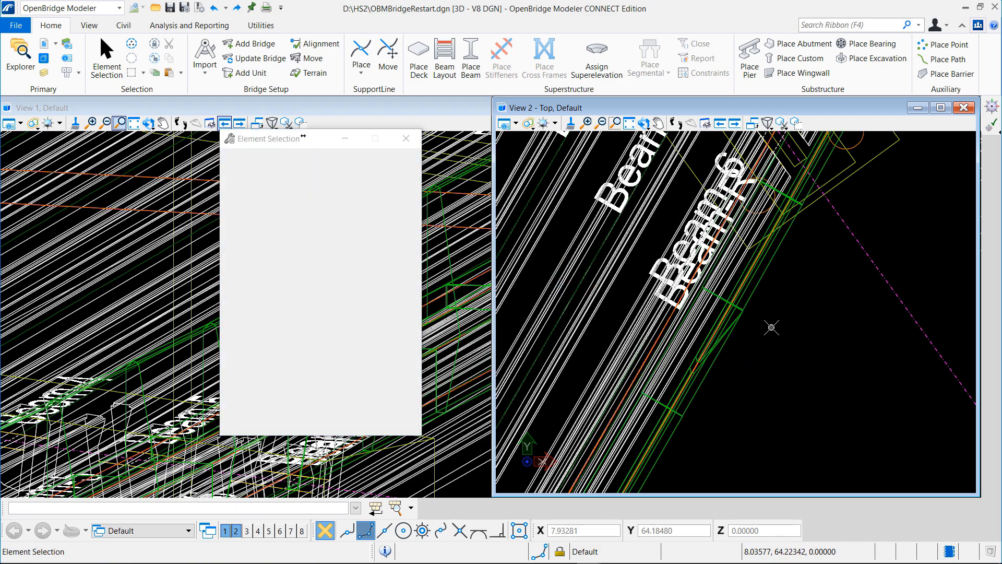
Start an accessory placement by path for the opposite deck edge with active angle 180° and cell HS2PrptSmalltoBig.
scroll(745, 347, "down", 3)
scroll(804, 296, "up", 5)
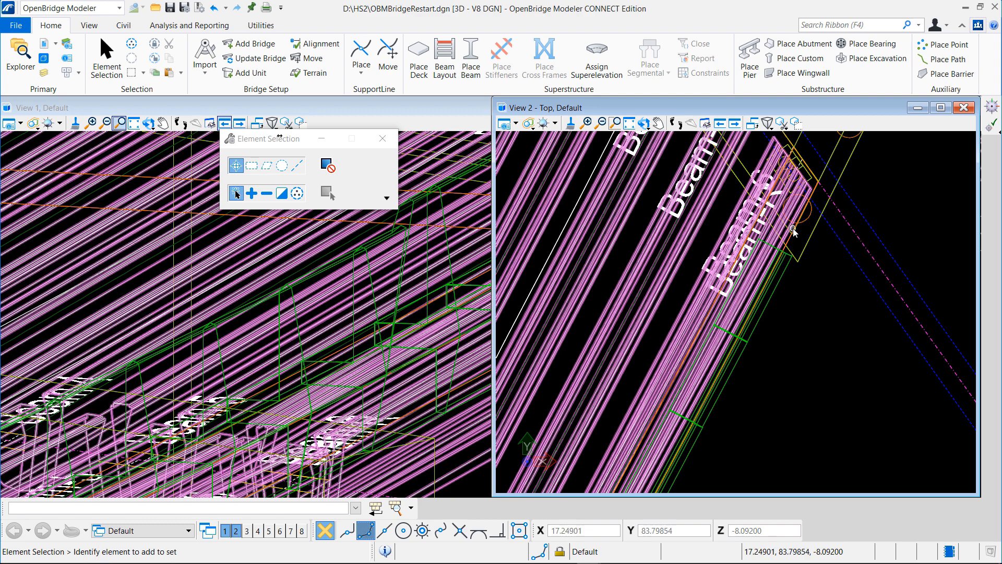
scroll(794, 230, "up", 2)
scroll(796, 231, "down", 3)
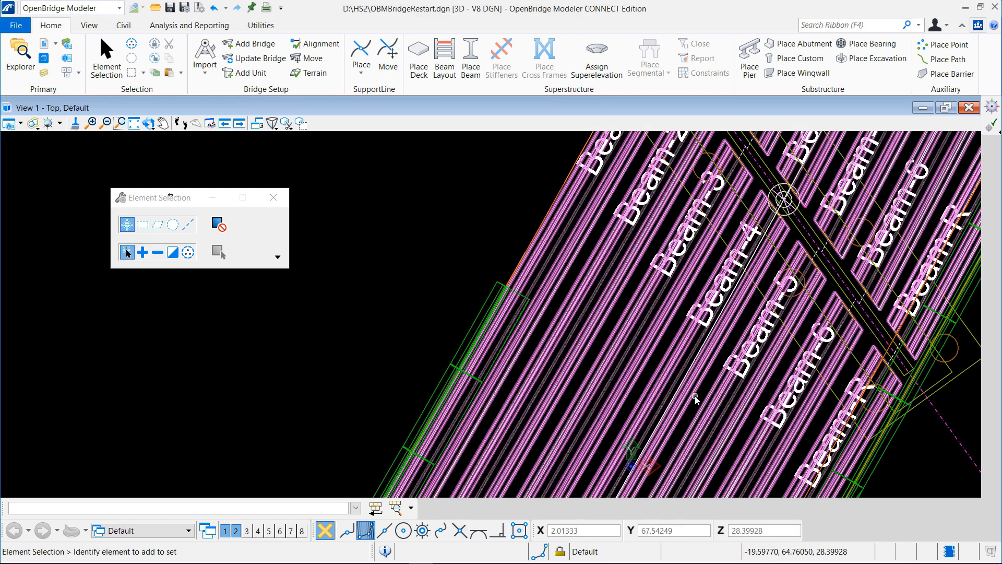
left_click(954, 63)
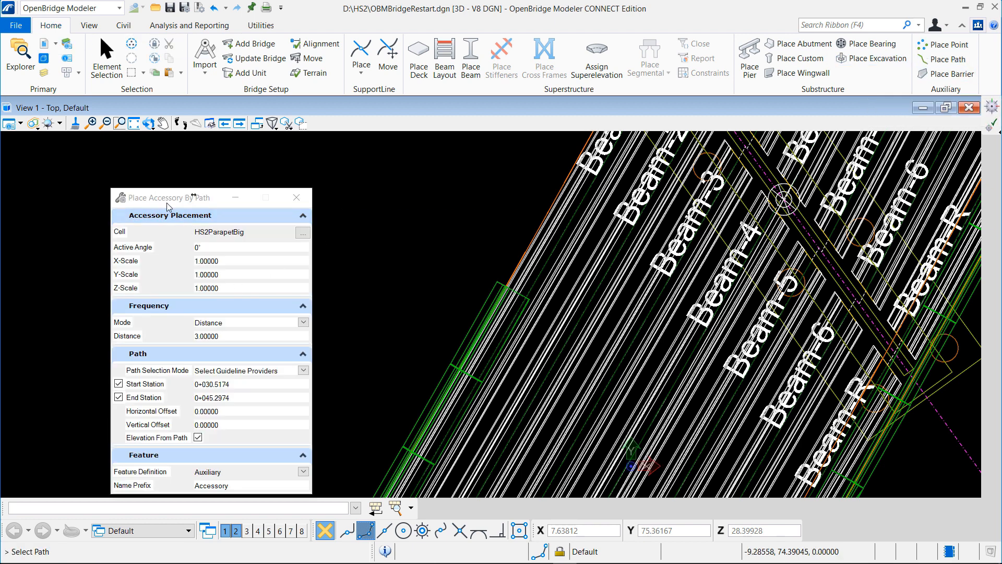
left_click(196, 247)
type("180")
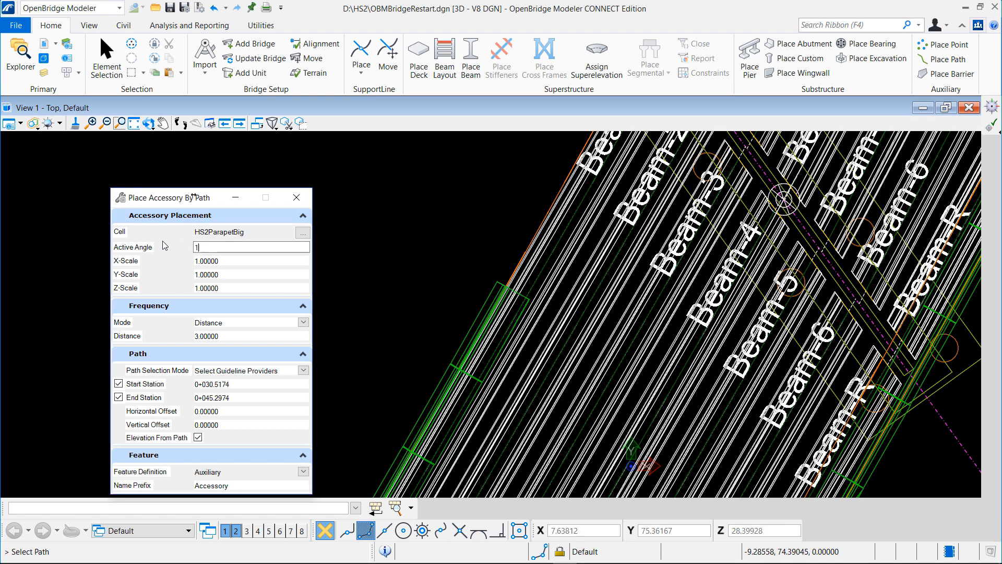
left_click(302, 233)
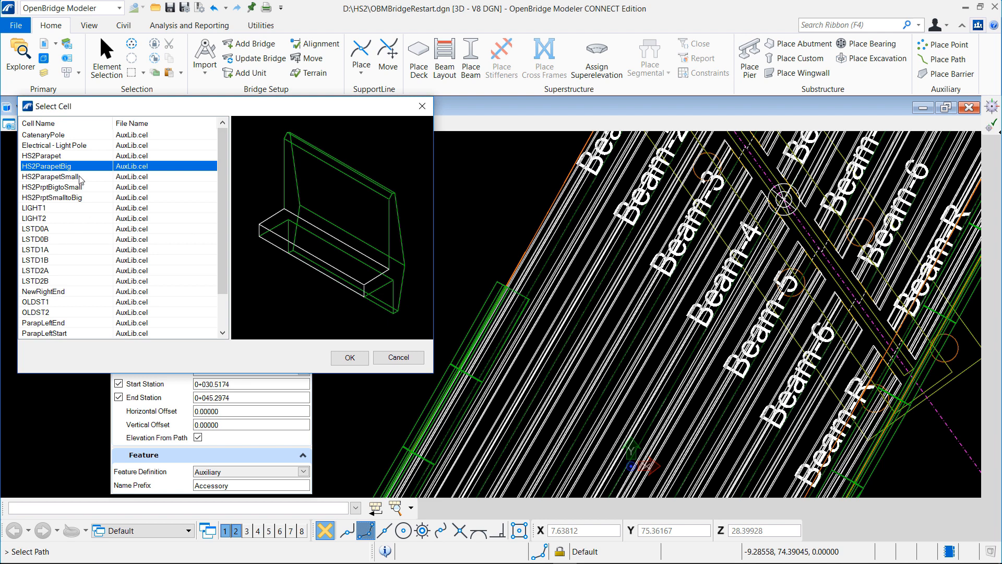
left_click(81, 198)
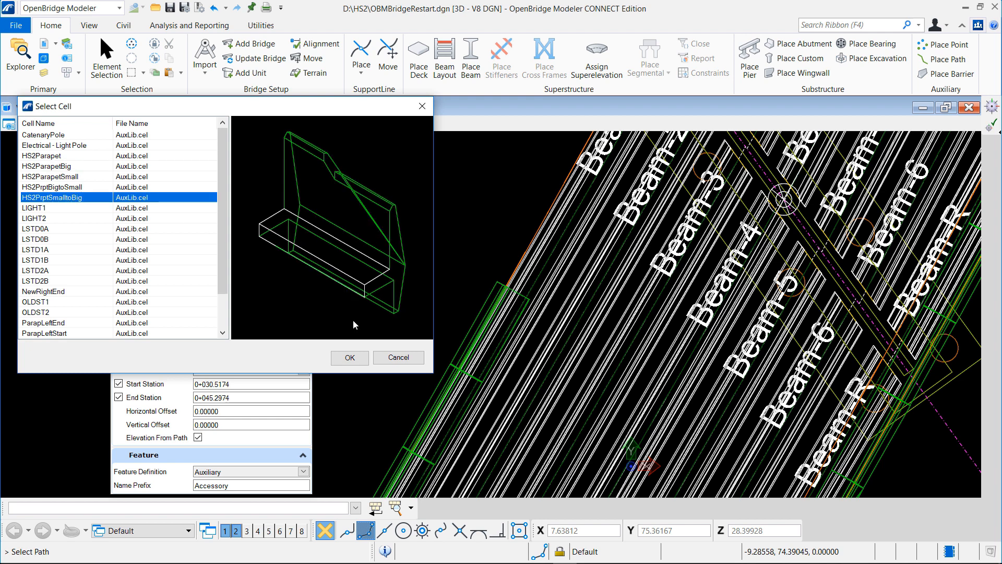
left_click(349, 358)
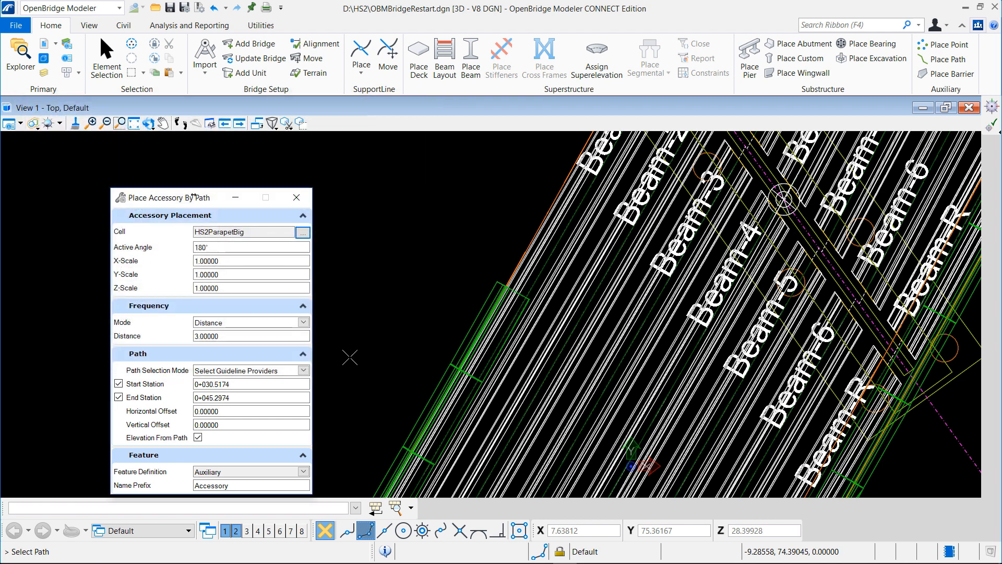
Set the accessory range from station 0+048.2974 to 0+049.2974 and the frequency to Number with a value of 1.
left_click(234, 398)
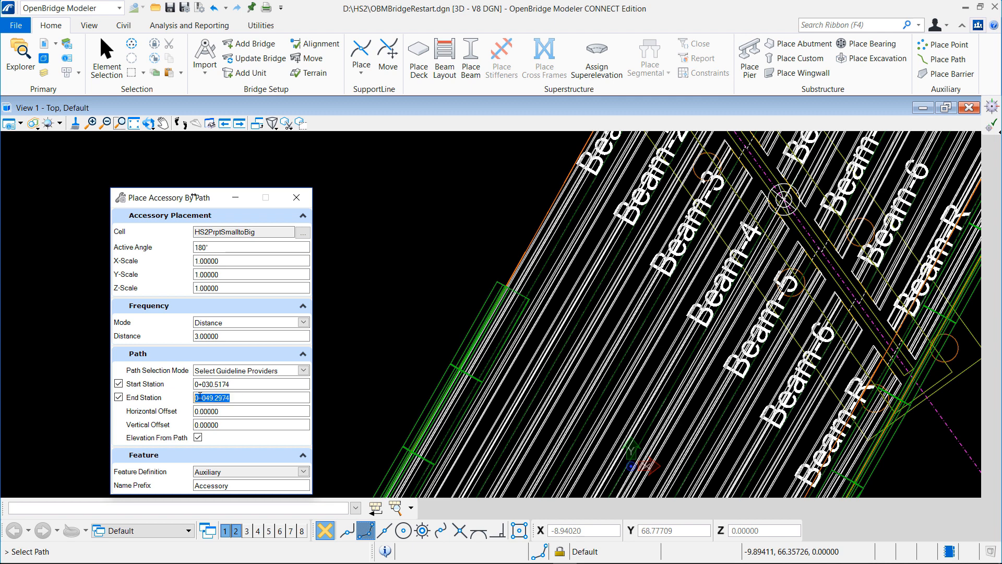
right_click(200, 397)
left_click(238, 432)
left_click_drag(235, 384, 195, 378)
left_click(224, 335)
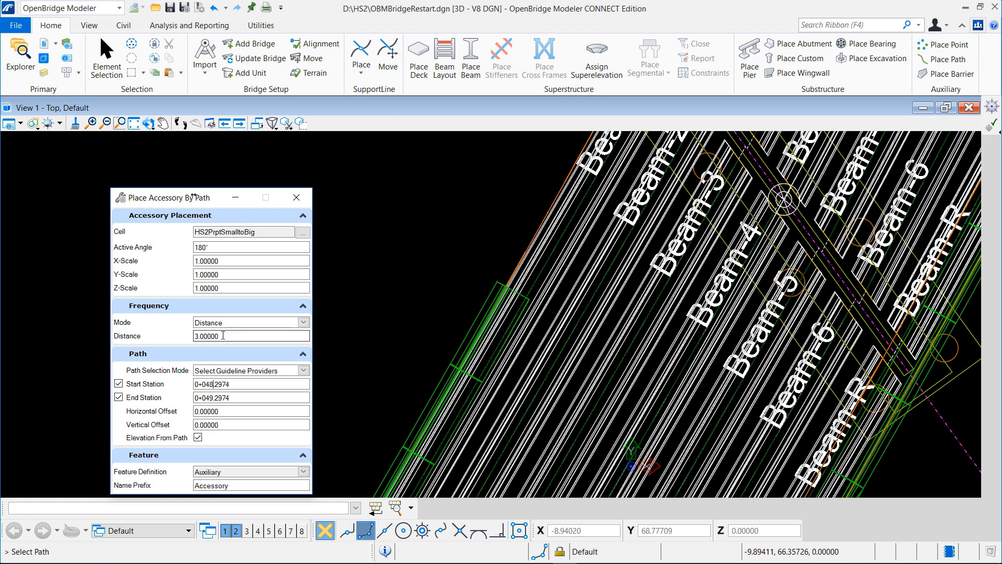
left_click(303, 322)
left_click(212, 334)
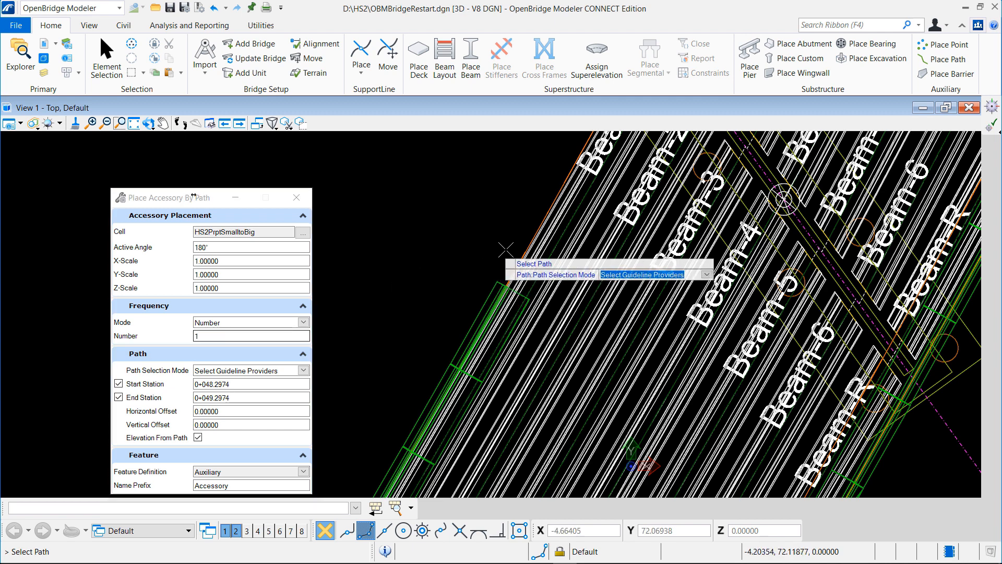
Place one HS2PrptSmalltoBig cell at 180° along the deck's guideline point P_1, from station 0+048.5174 to 0+049.2974.
left_click(523, 253)
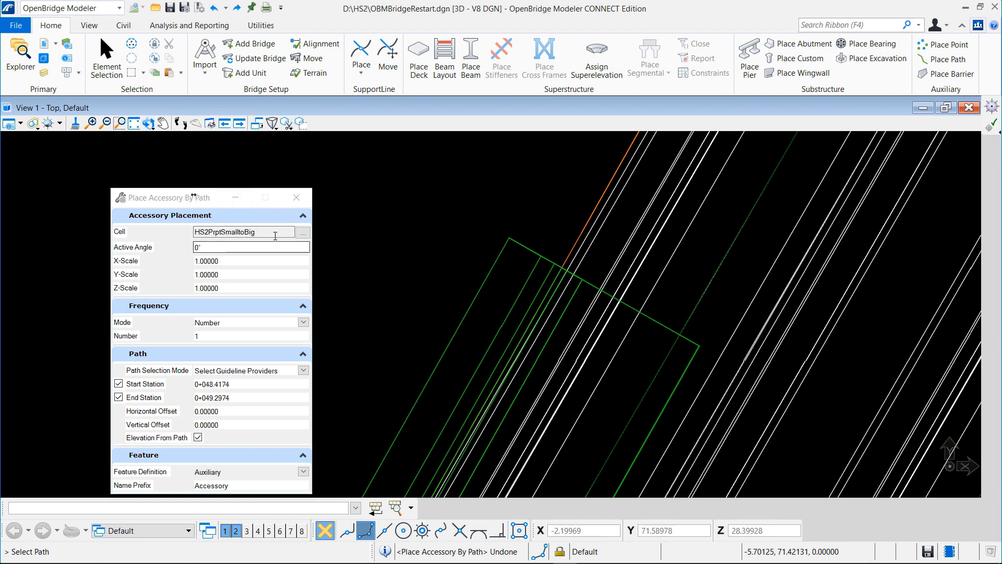
left_click(172, 245)
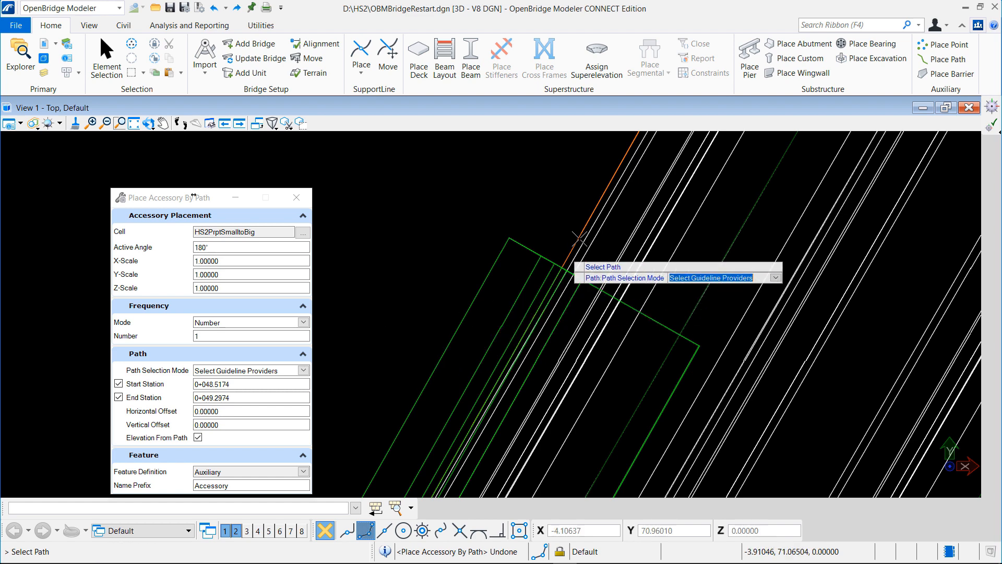
left_click(577, 239)
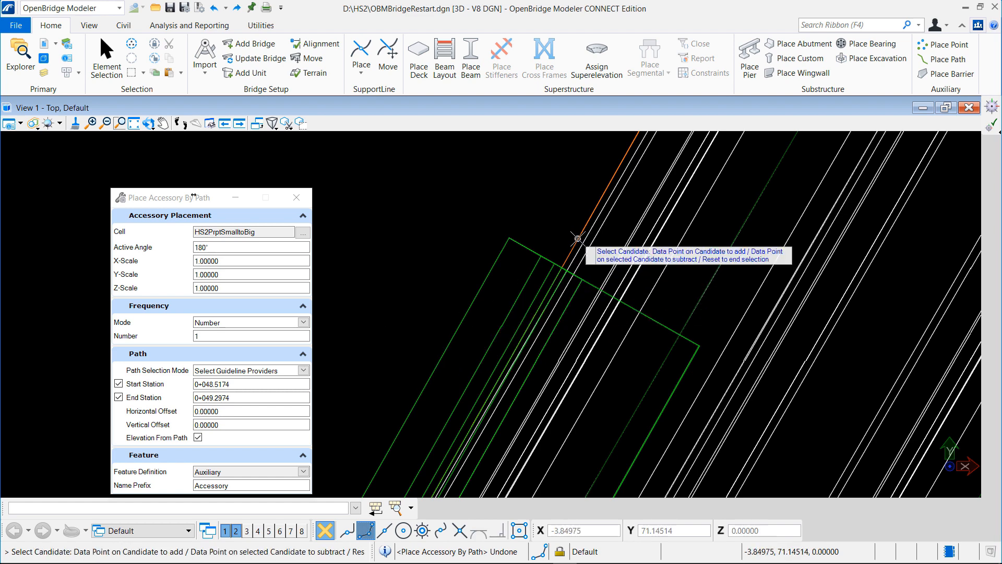
right_click(572, 231)
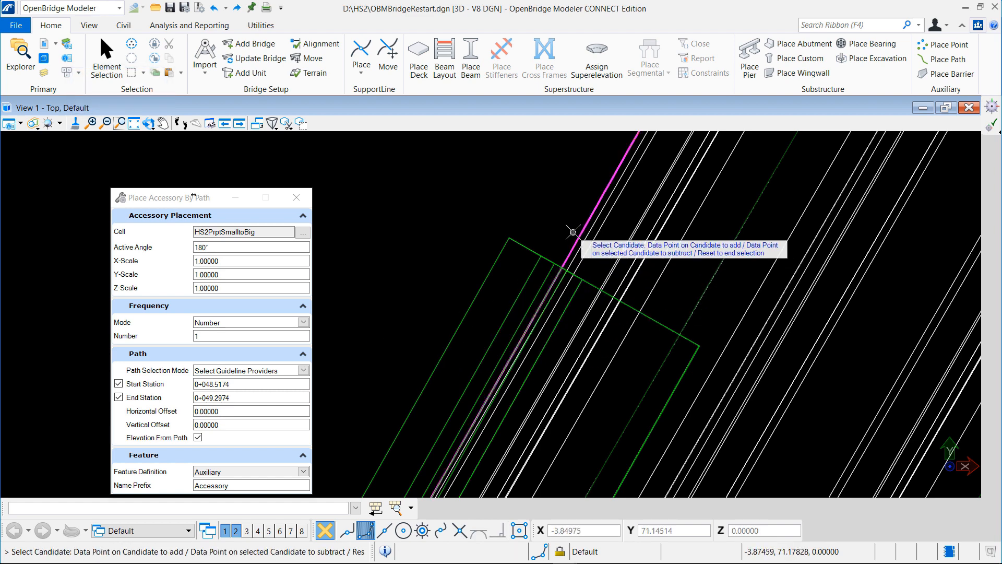
left_click(365, 202)
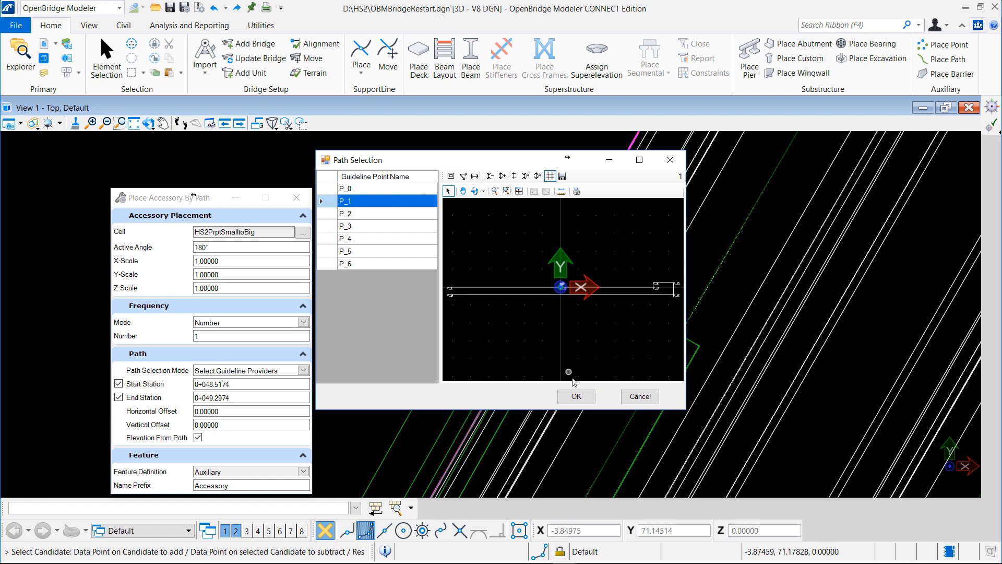
left_click(576, 396)
left_click(571, 388)
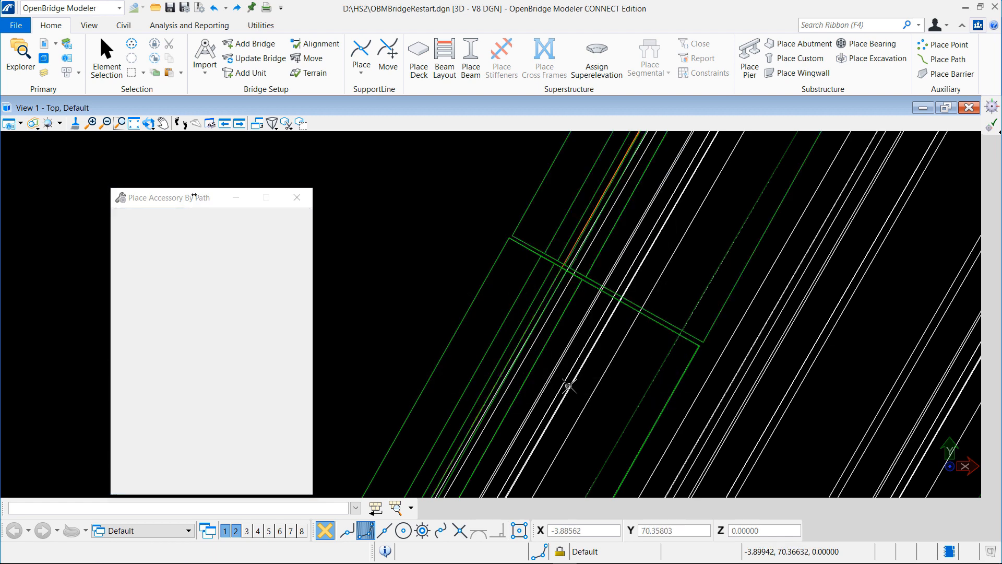
Set the end station of the HS2ParapetSmall accessory placement to 0+073.5174.
scroll(488, 368, "down", 4)
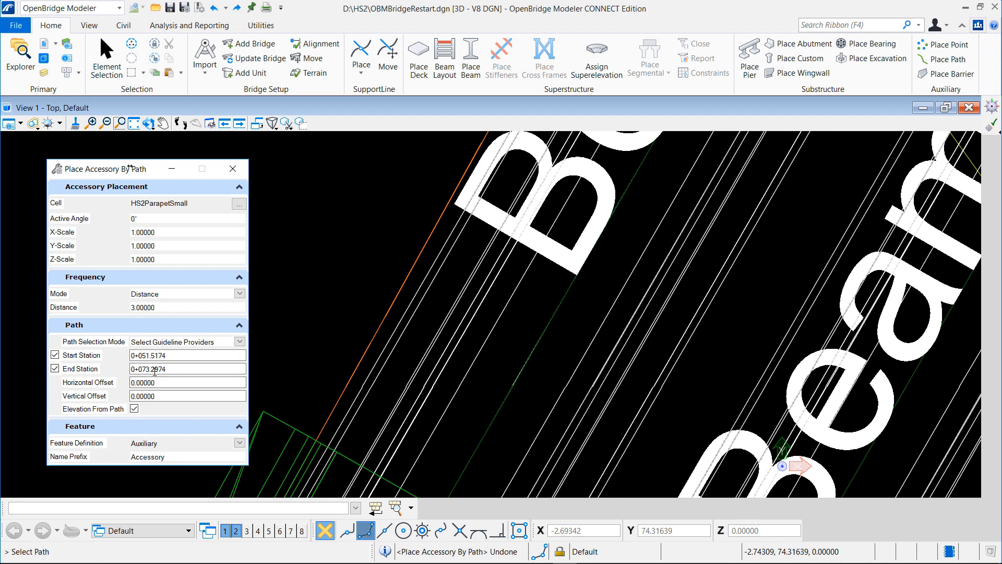
left_click_drag(152, 369, 159, 369)
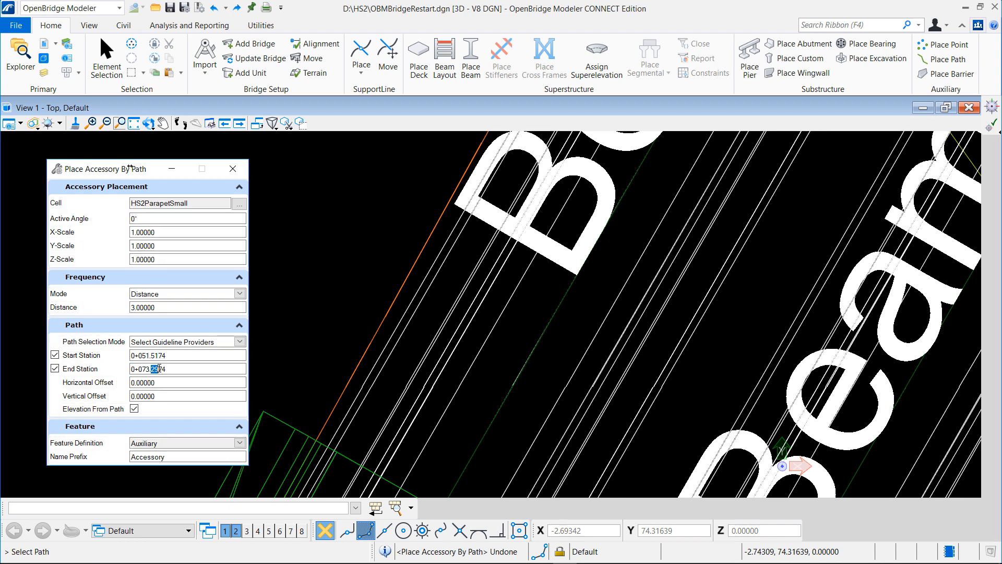
type("51")
key("Tab")
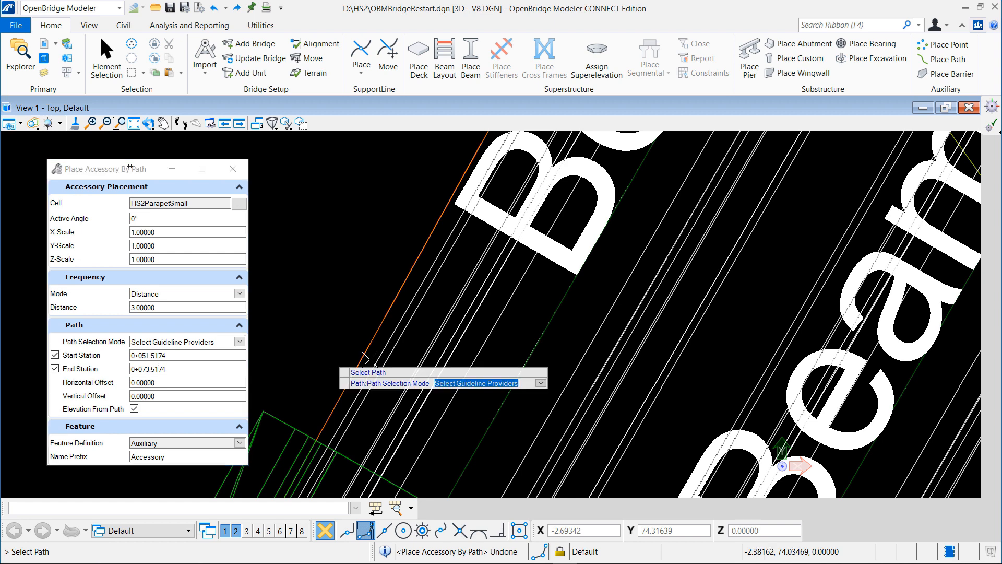
Place the HS2ParapetSmall cells on the deck along guideline point P_1 with the active angle set to 180°.
left_click(362, 358)
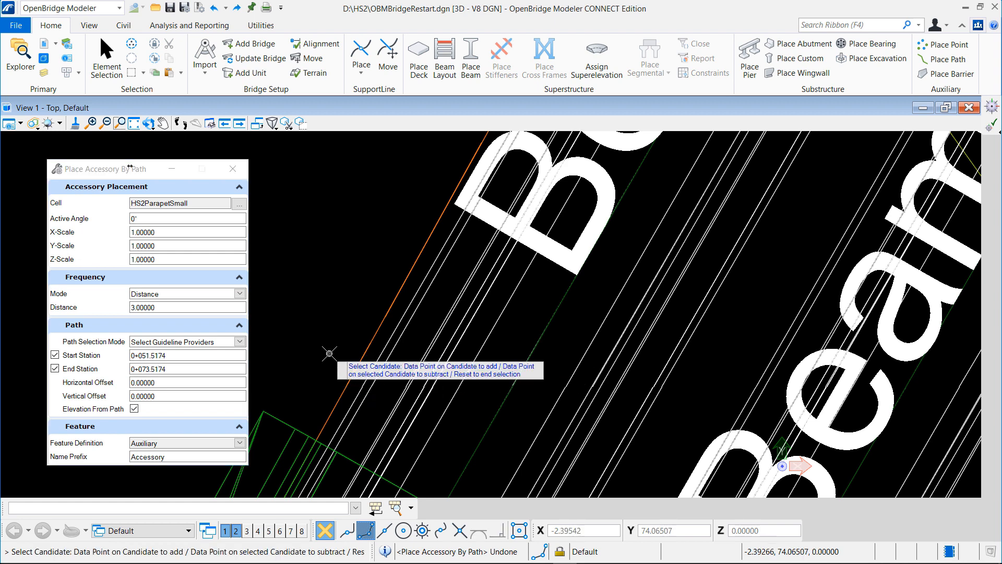
left_click(353, 348)
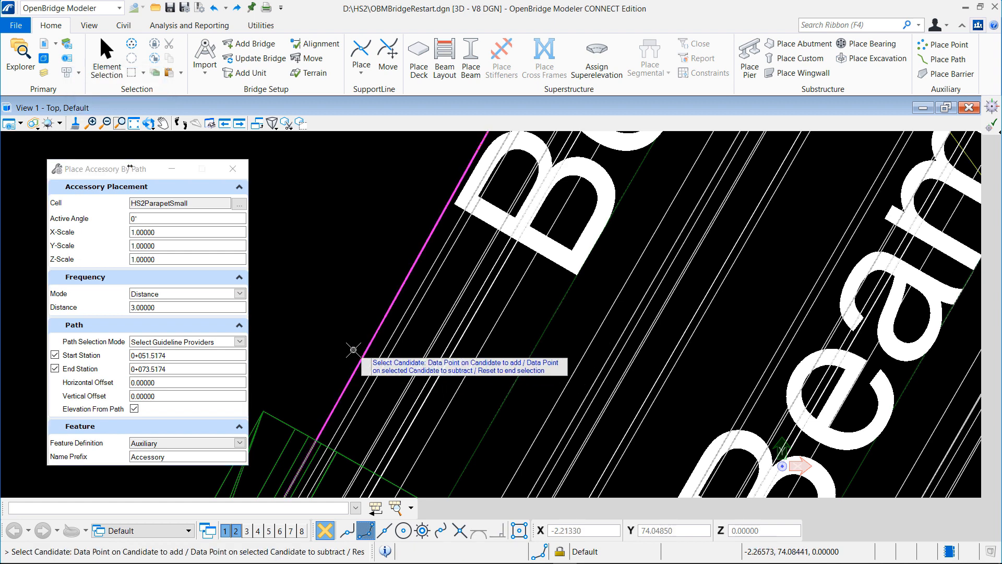
right_click(353, 350)
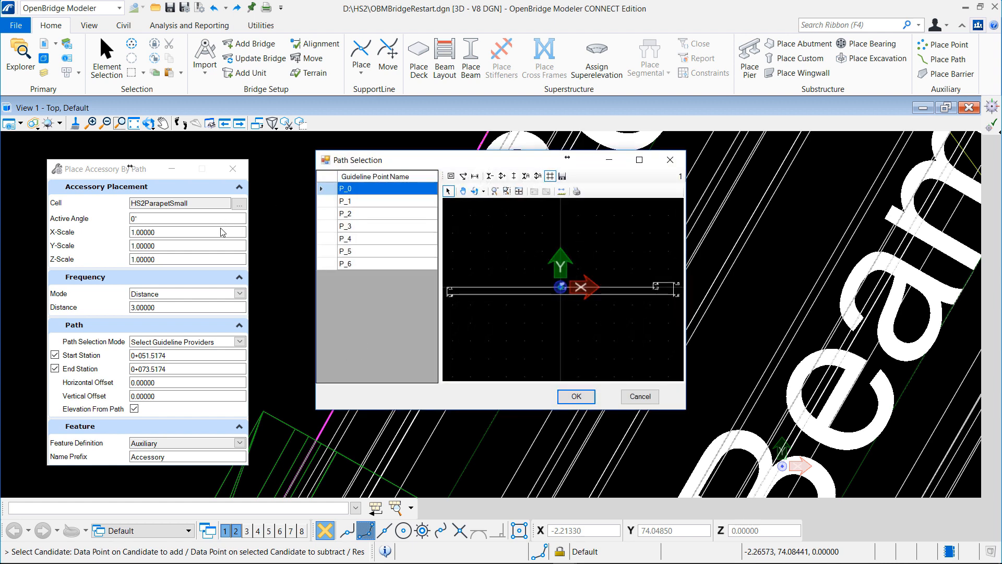
left_click(346, 202)
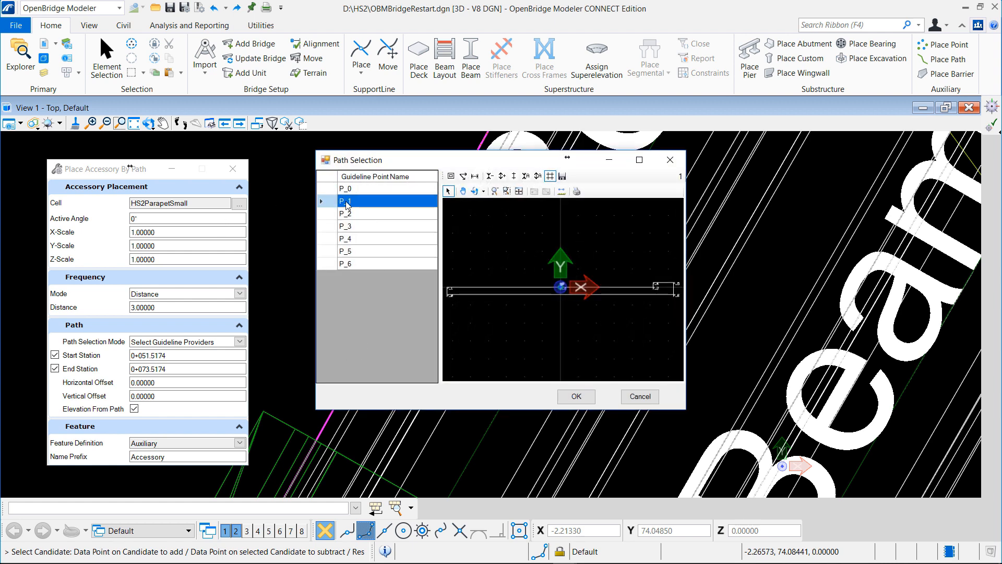
left_click(576, 397)
left_click(134, 218)
type("18")
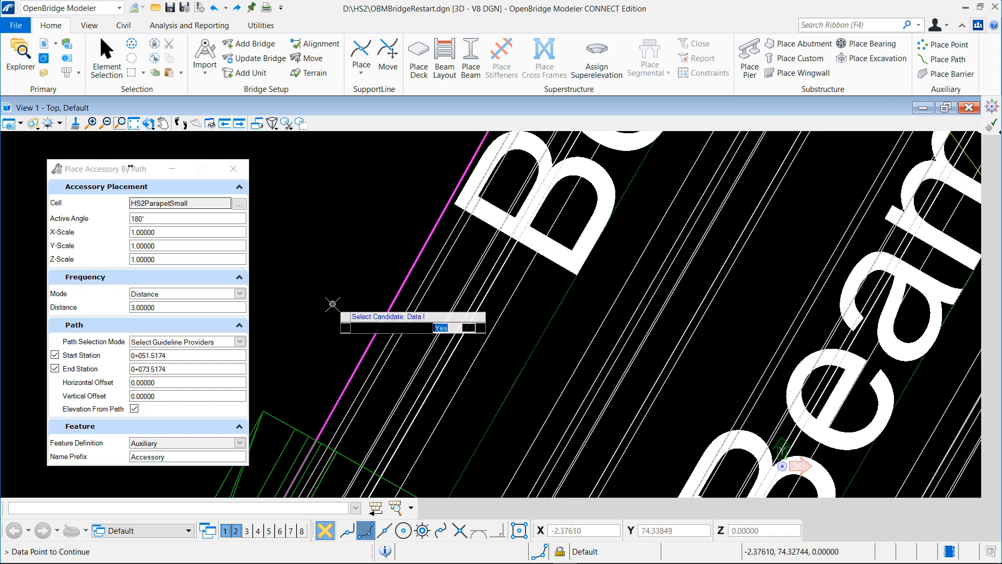
right_click(333, 307)
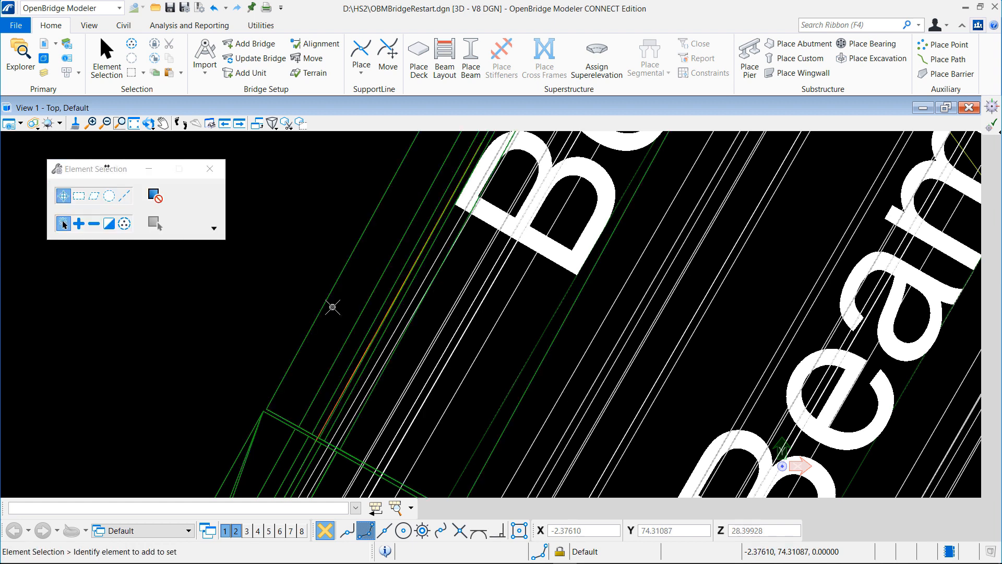
Show the whole bridge in a 3D view and open the RM Bridge transfer's segment splitting settings.
scroll(320, 325, "down", 2)
scroll(324, 345, "down", 5)
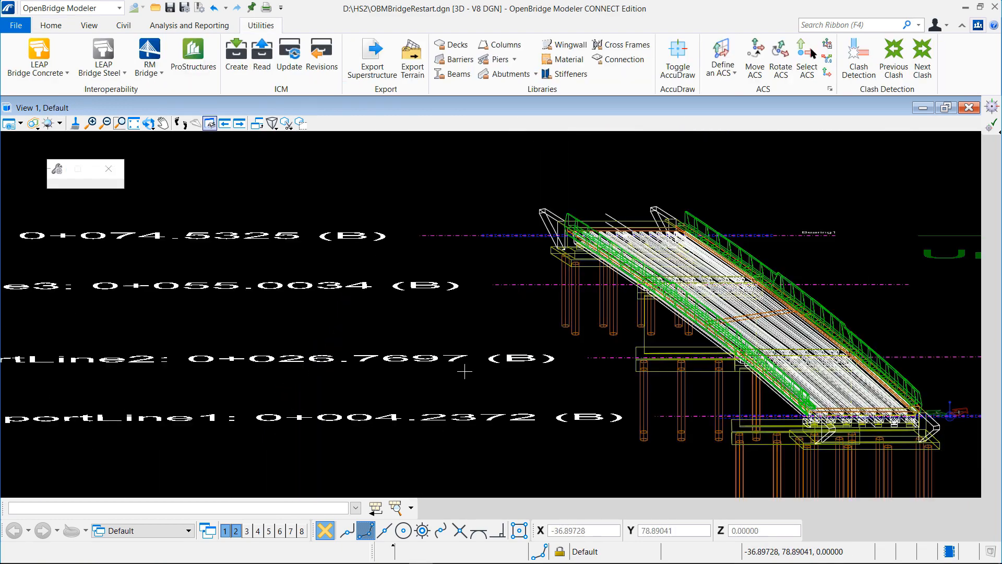
left_click(148, 123)
left_click(154, 56)
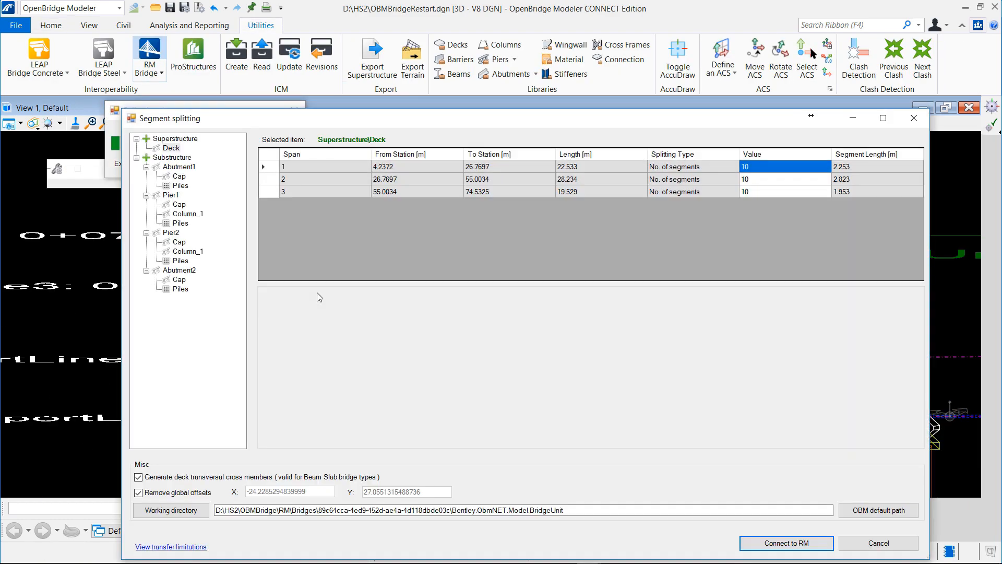
Transfer the bridge model to RM Bridge and skip associating a Bentley Connect project.
left_click(772, 544)
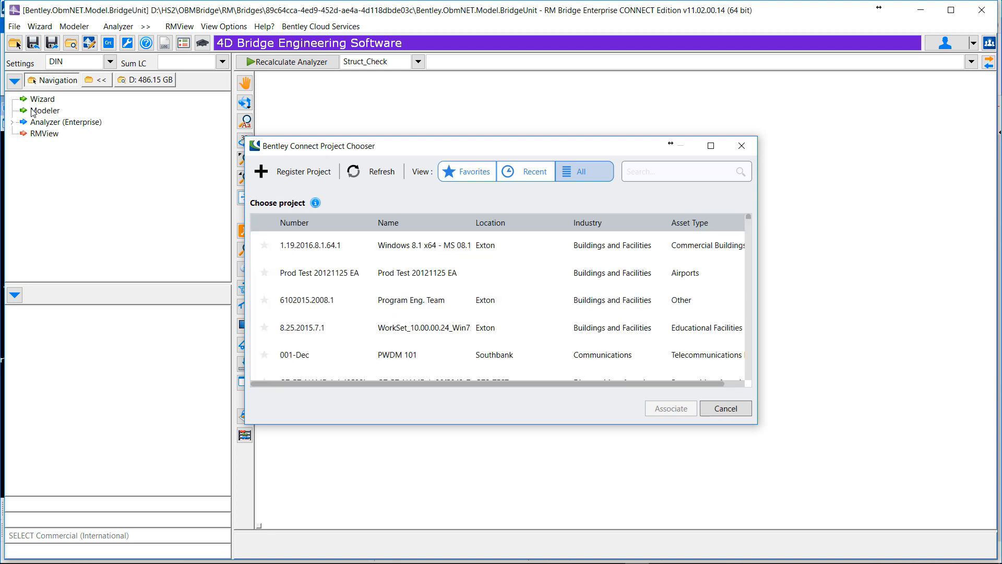
left_click(738, 144)
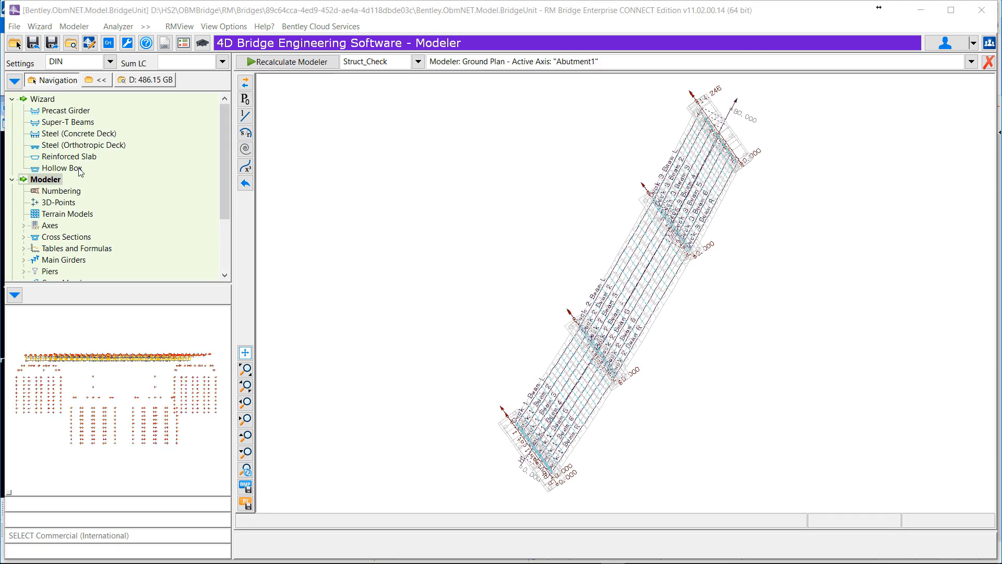
Open the Modeler cross section Deck_3_Beam_2 and examine the joint between the slab and the beam's upper flanges up close.
left_click(23, 237)
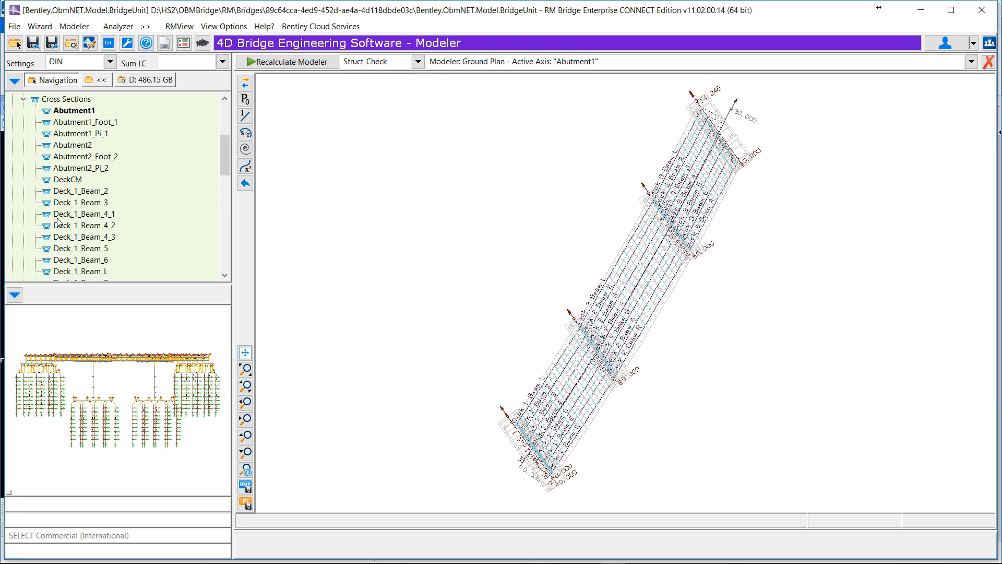
scroll(94, 222, "up", 2)
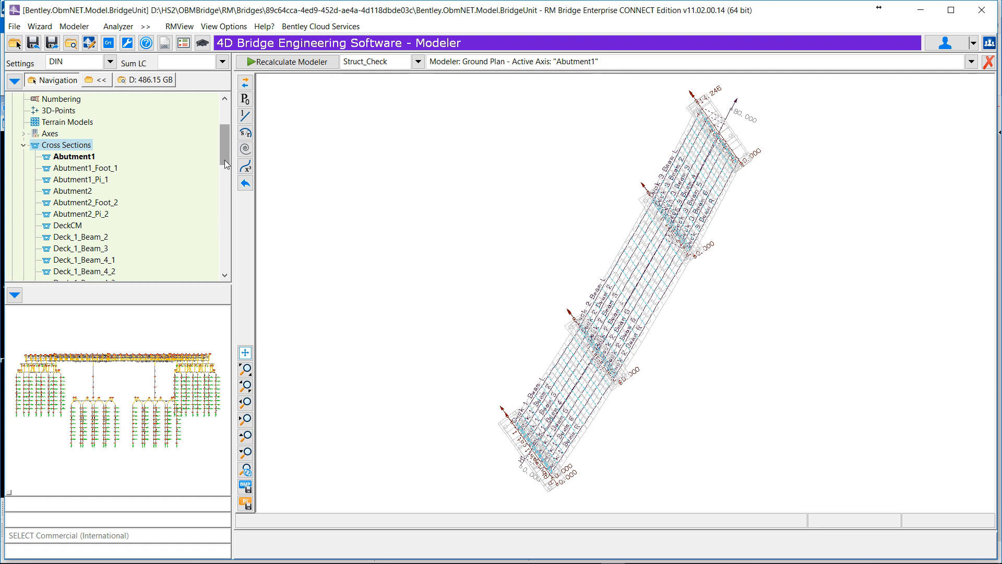
left_click_drag(224, 160, 231, 205)
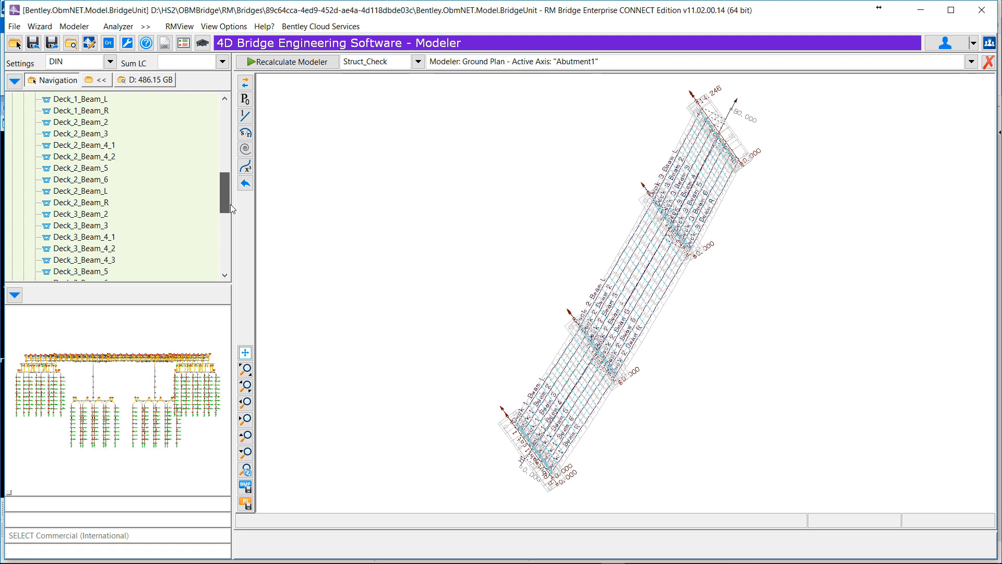
left_click(97, 219)
double_click(96, 219)
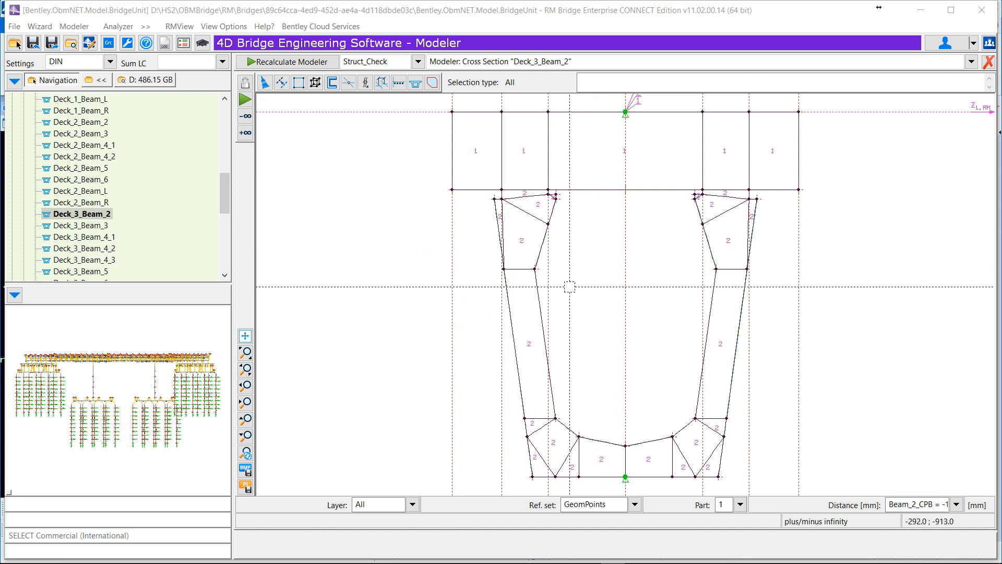
scroll(544, 200, "up", 1)
scroll(545, 200, "up", 3)
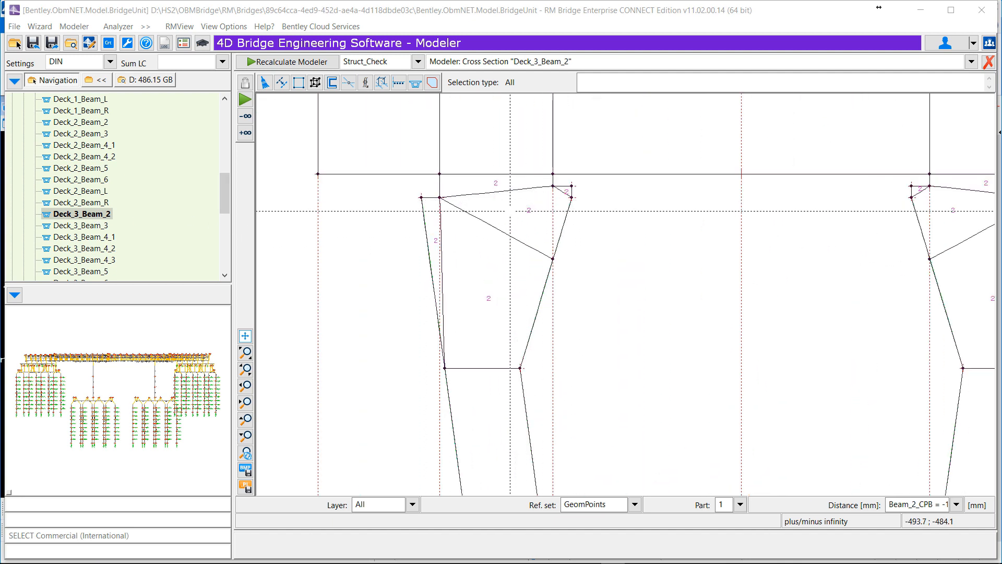
scroll(458, 210, "up", 1)
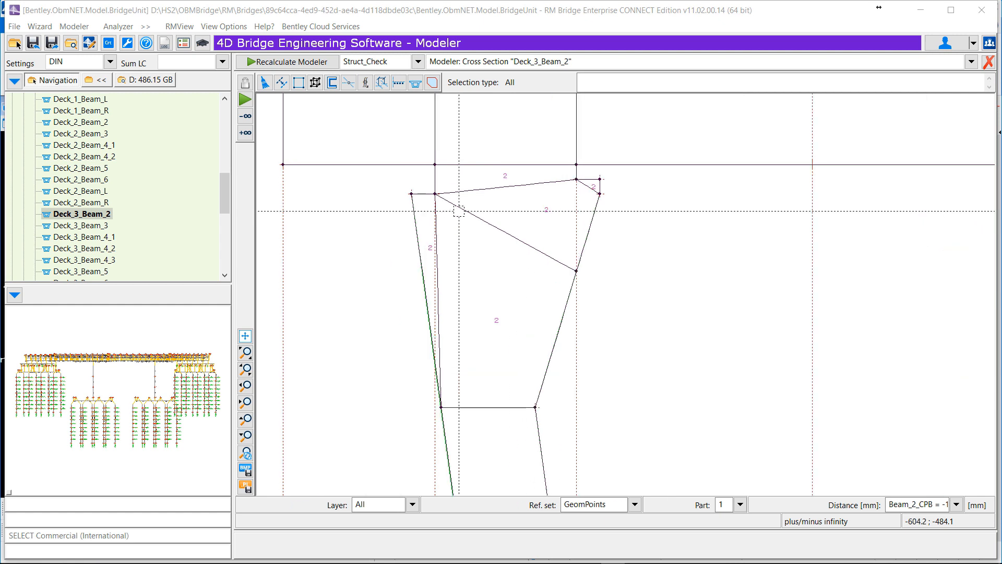
scroll(459, 211, "down", 6)
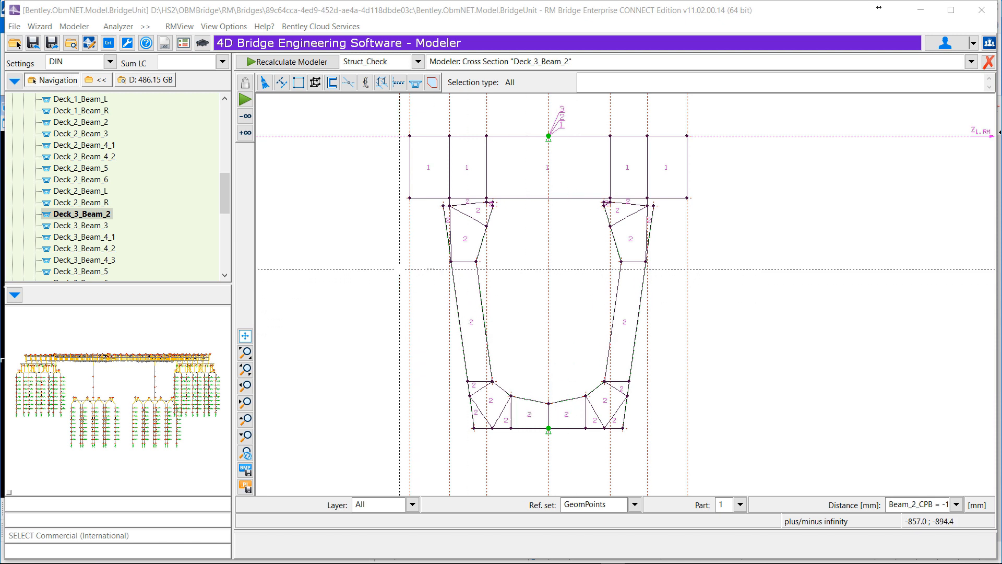
Compare the Modeler cross sections Deck_2_Beam_5, Deck_3_Beam_2 and Deck_2_Beam_2.
left_click(101, 172)
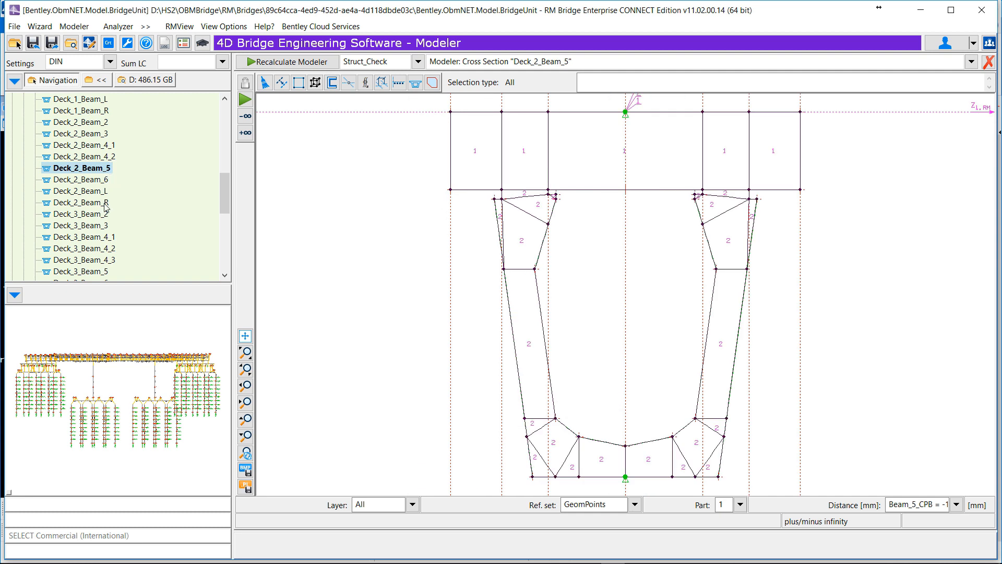
left_click(99, 216)
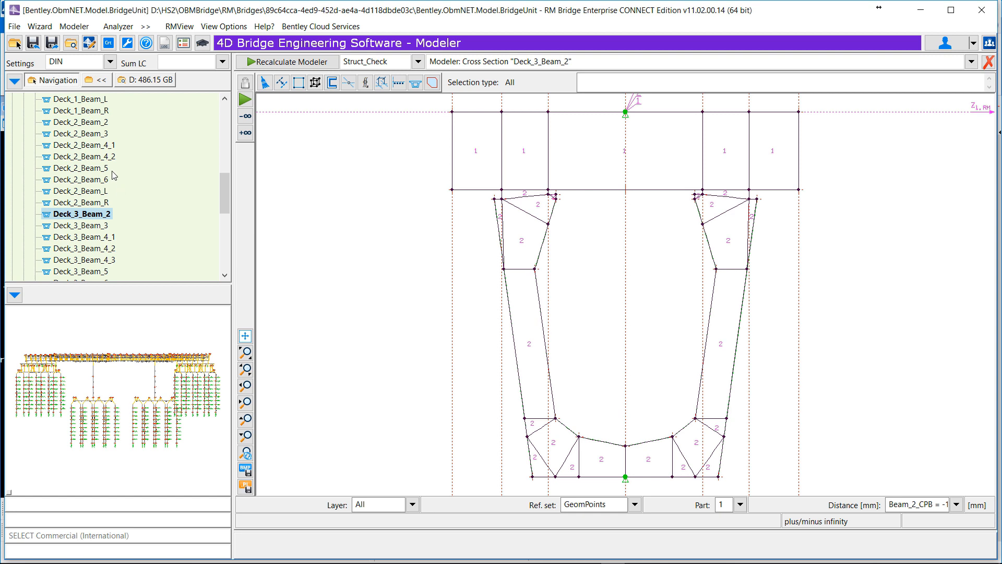
left_click(97, 124)
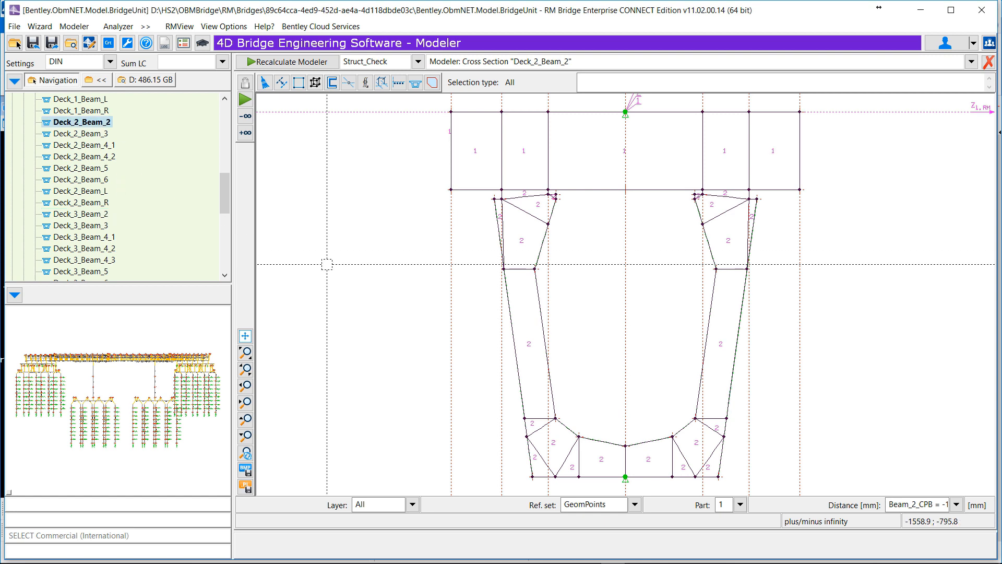
scroll(326, 264, "down", 2)
scroll(227, 252, "down", 4)
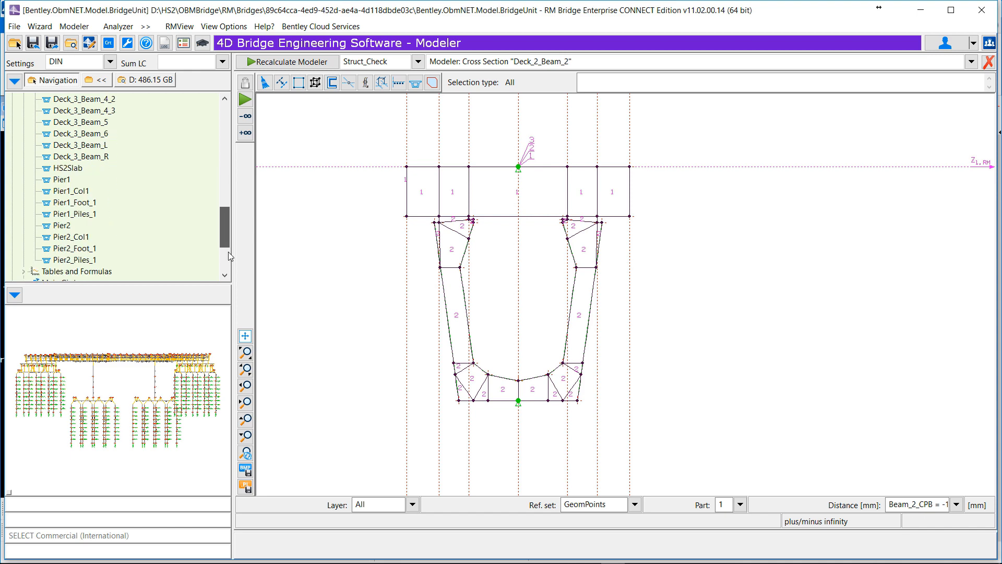
Switch from the Modeler to the Analyzer and show the cross-section parts among its properties.
scroll(228, 251, "down", 4)
left_click(66, 258)
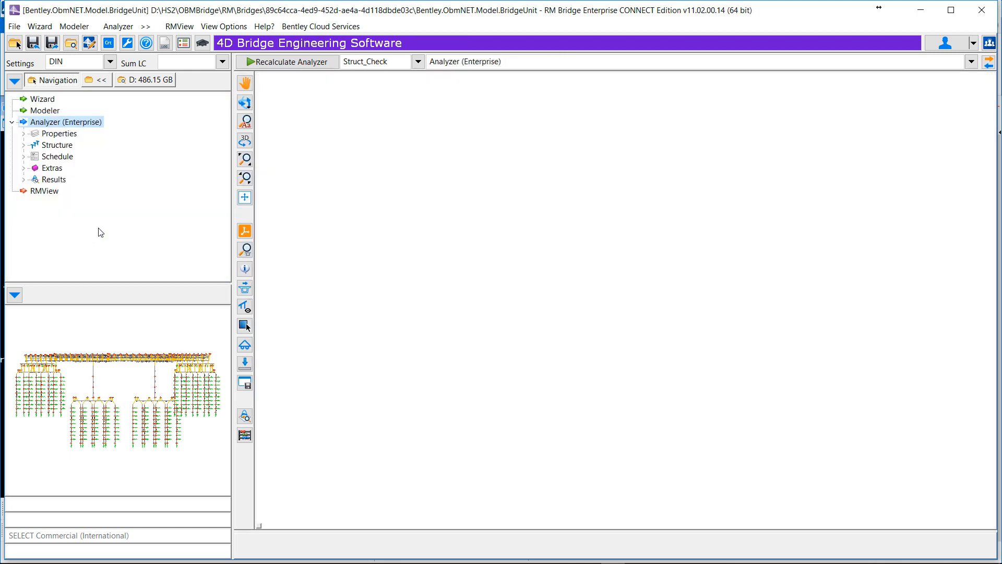
left_click(65, 135)
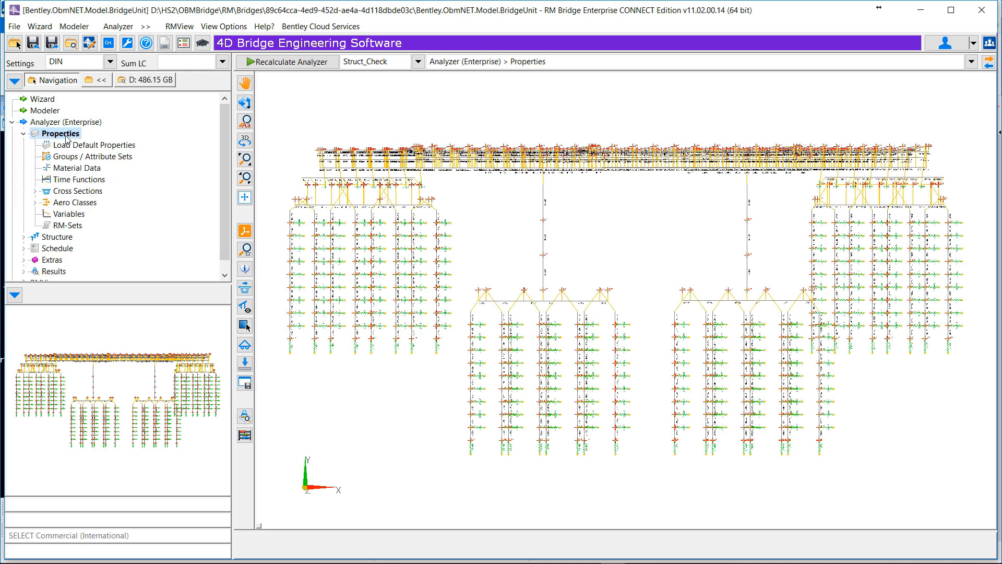
left_click(77, 192)
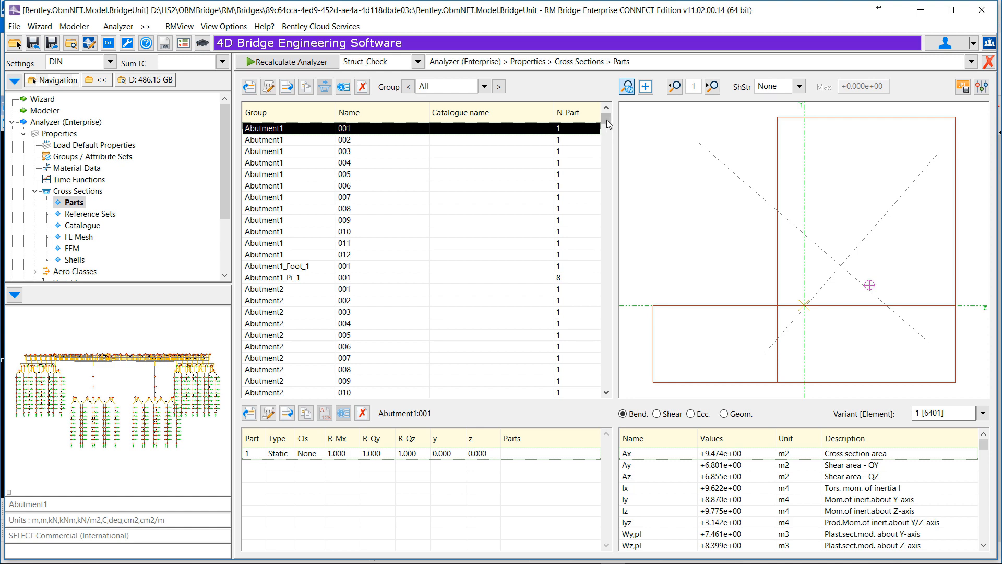
Find cross section 001 of Deck_2_Beam_2 in the parts list and look at its definition without changing it.
left_click_drag(606, 121, 595, 308)
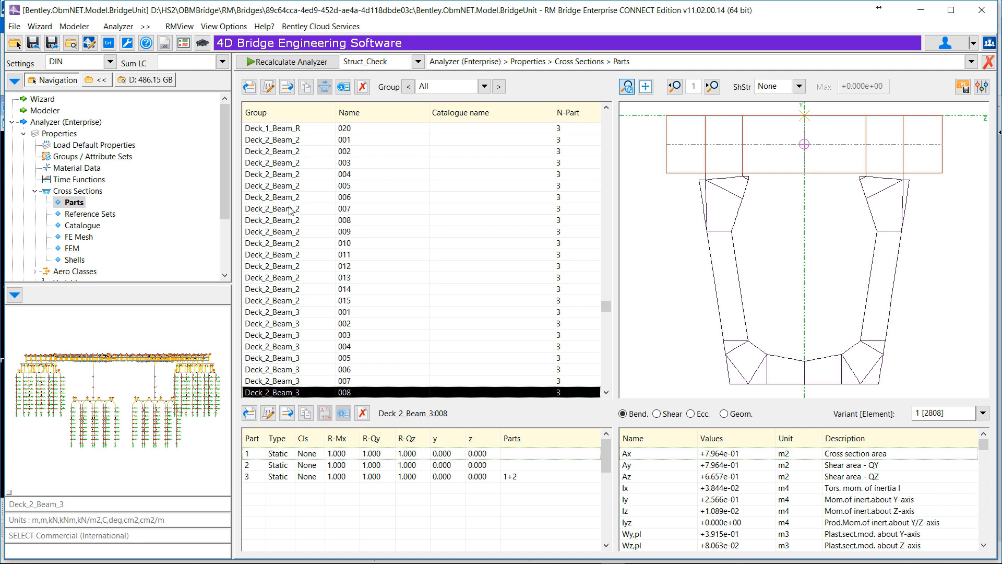
double_click(296, 141)
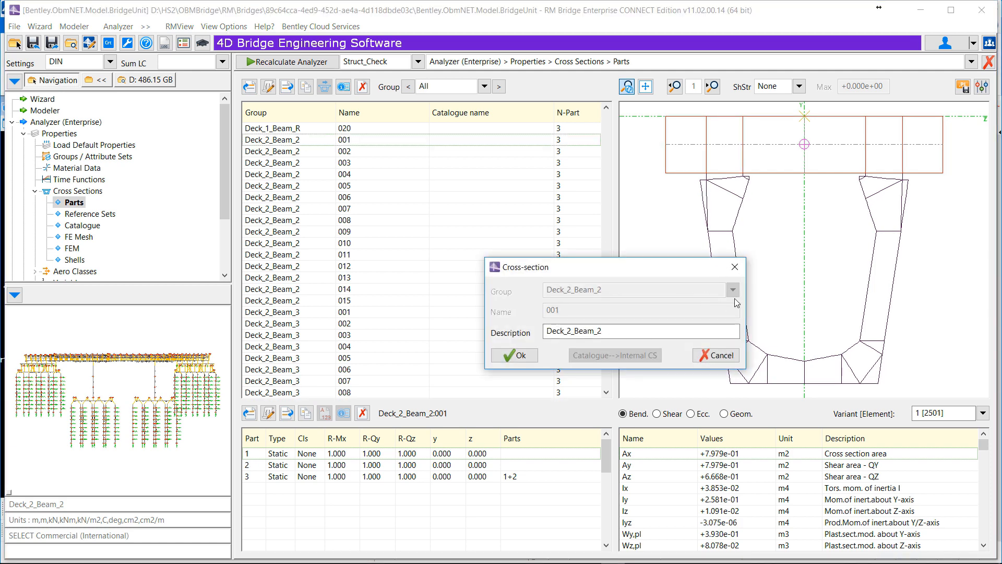
left_click(734, 267)
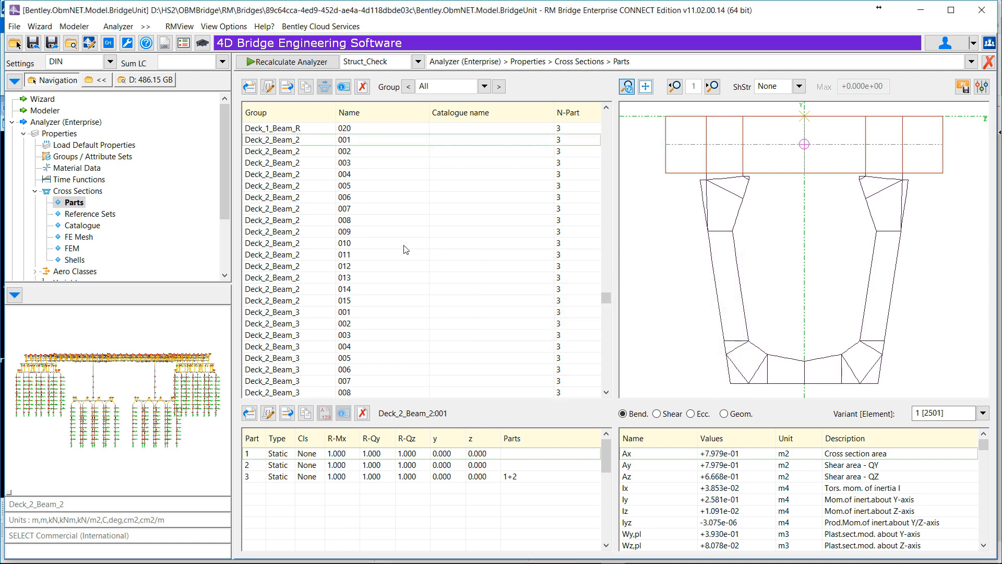
Go through the Deck_2_Beam_2 cross sections 002 to 013 one by one, comparing their shapes and section properties.
left_click(322, 153)
left_click(323, 162)
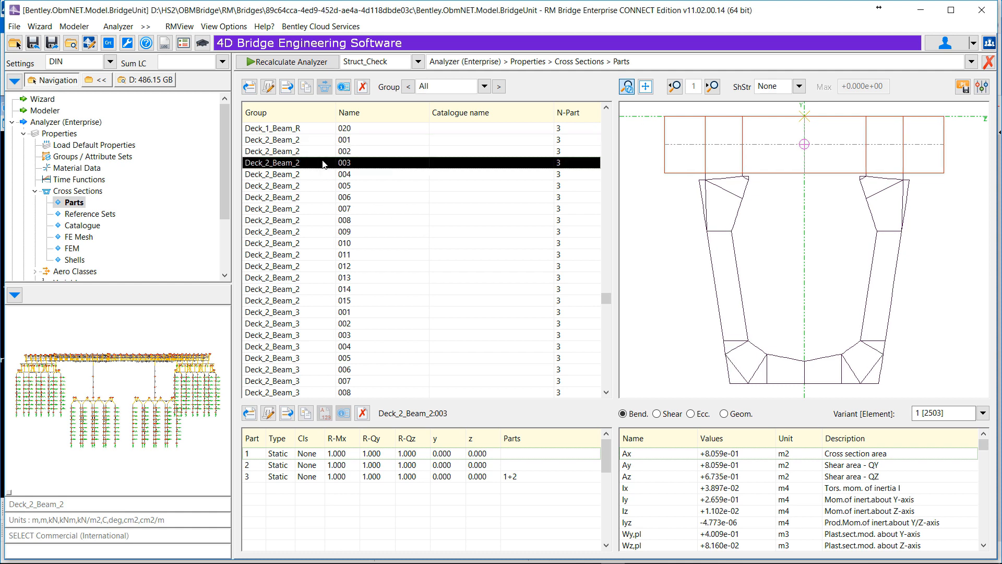
left_click(324, 174)
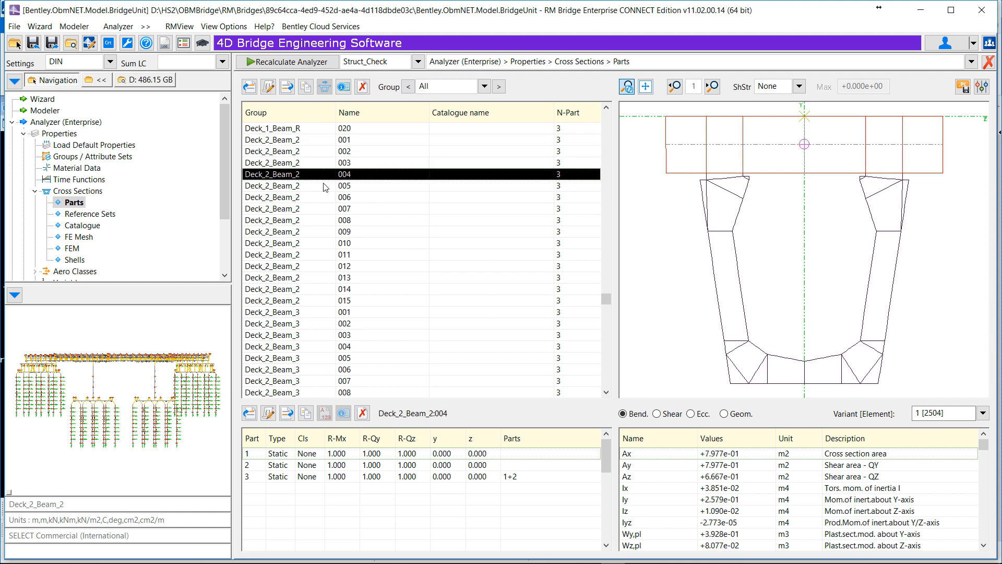
left_click(325, 186)
left_click(322, 198)
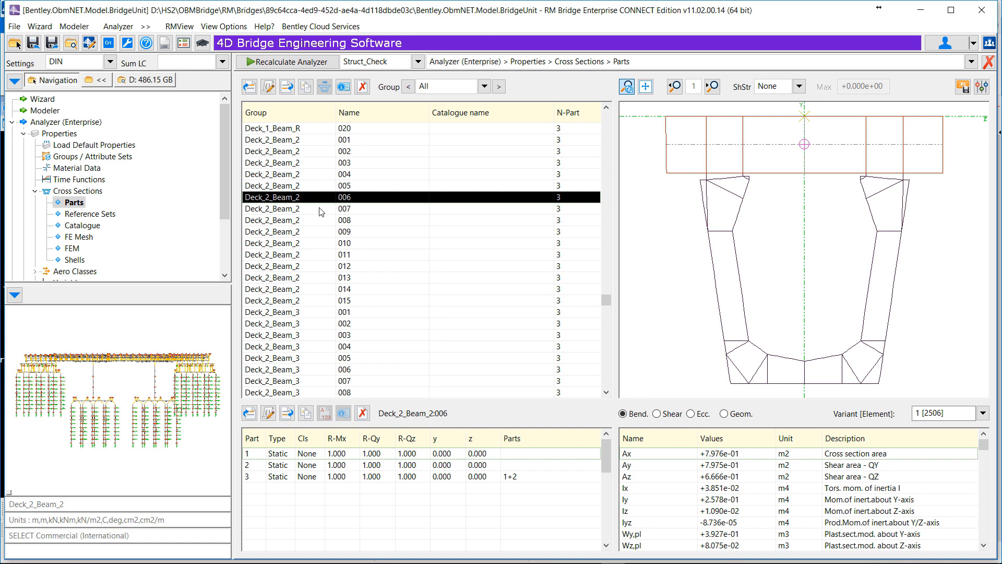
left_click(321, 210)
left_click(319, 220)
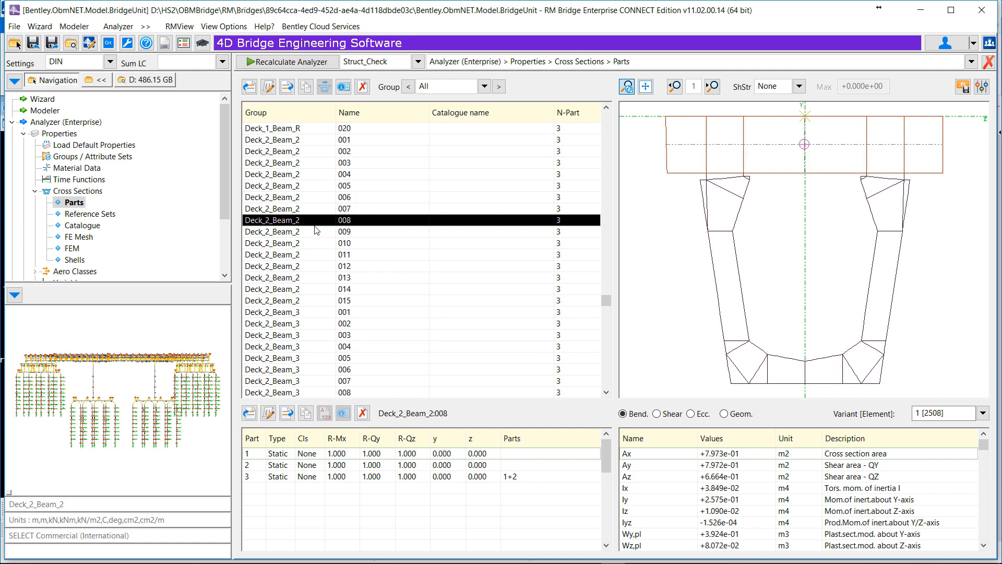
left_click(316, 232)
left_click(316, 244)
left_click(316, 257)
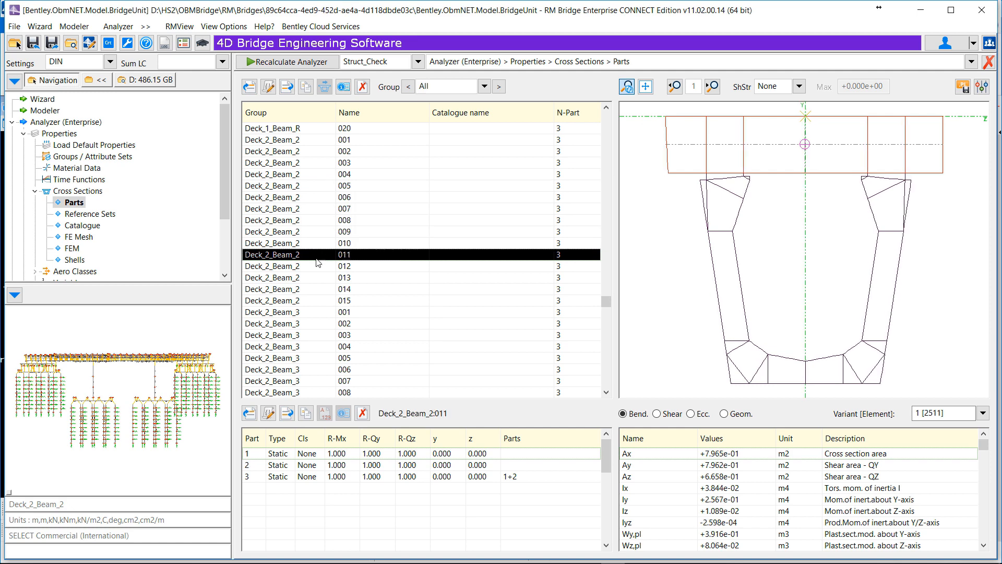
left_click(318, 267)
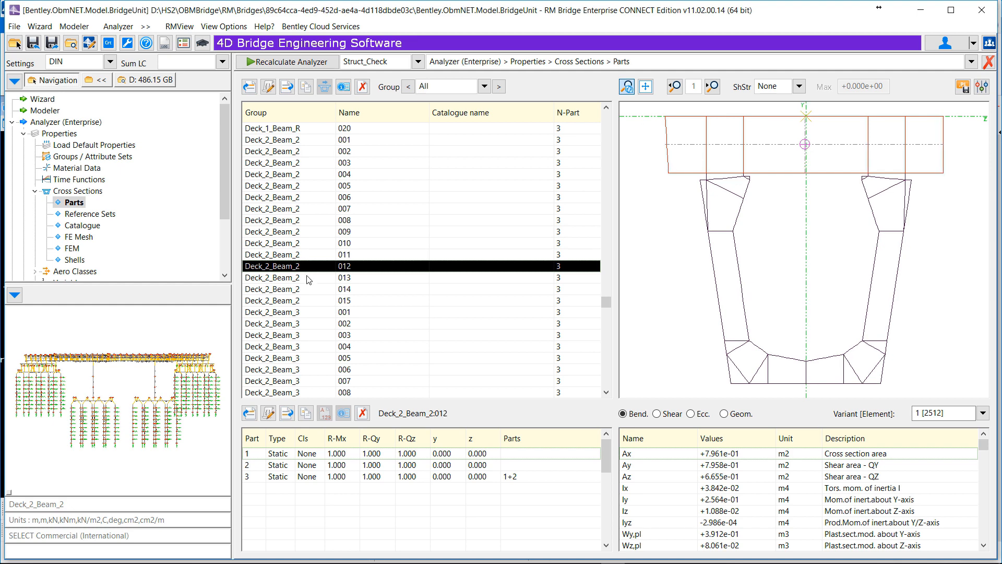
left_click(307, 278)
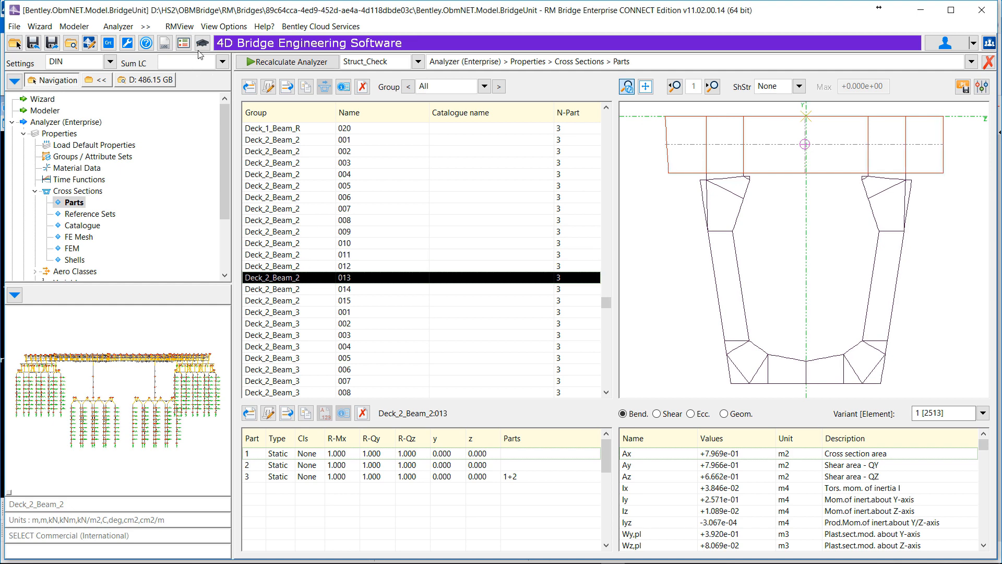
Open the project's error file for a quick check and close it again.
left_click(183, 45)
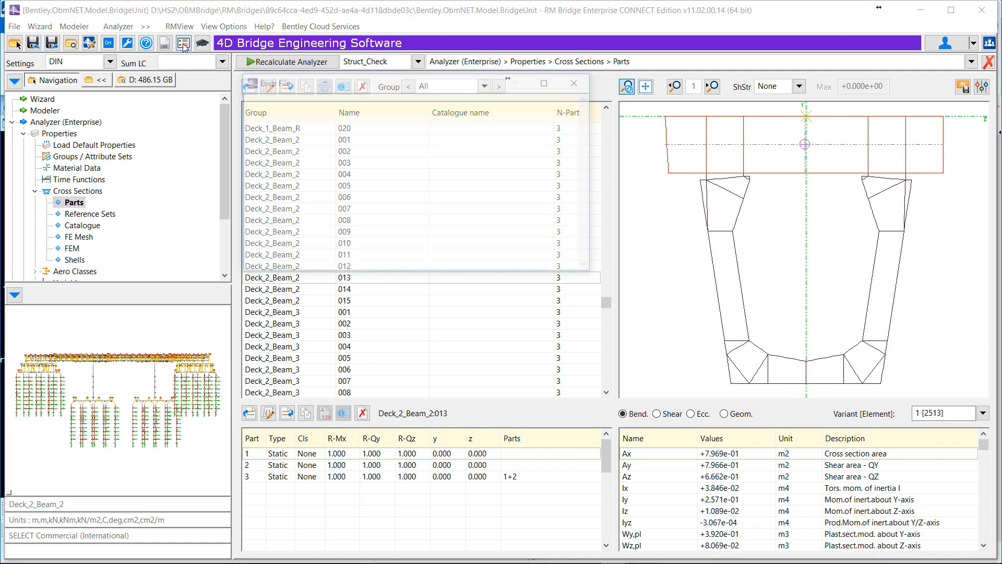
left_click(166, 46)
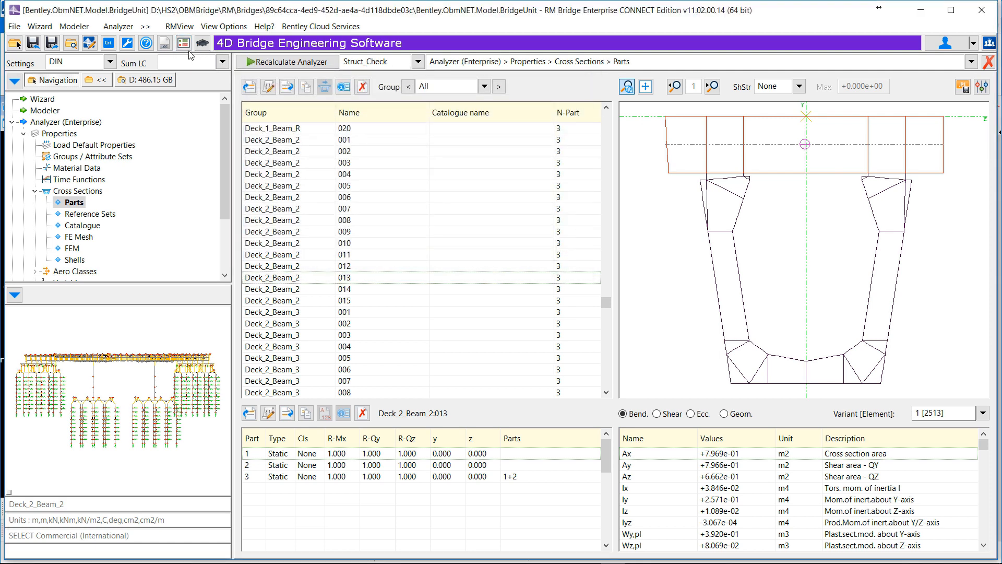
Return to the Modeler and inspect the complete bridge in the 3D view of all segments, with a close look at one abutment.
left_click(40, 112)
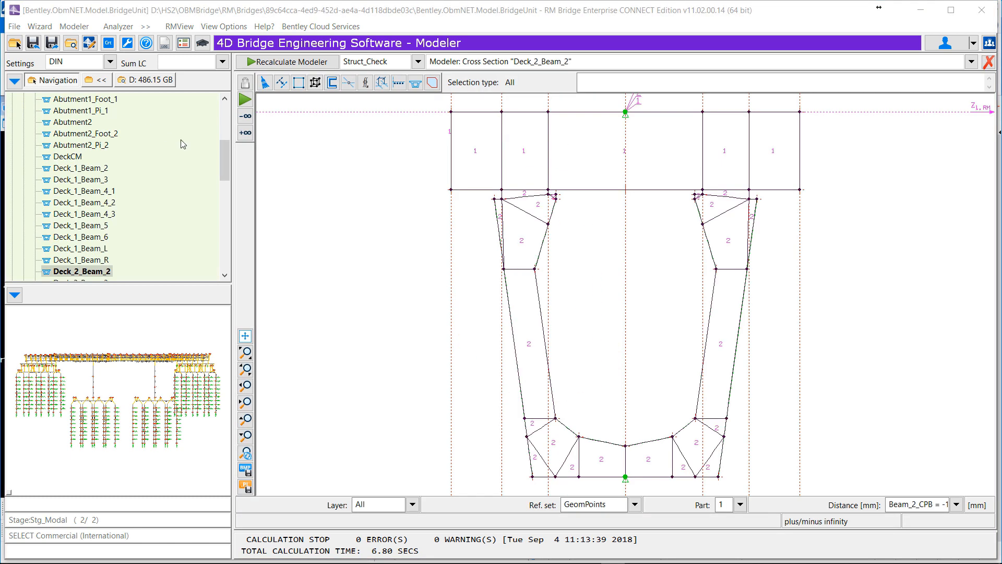
scroll(227, 197, "down", 10)
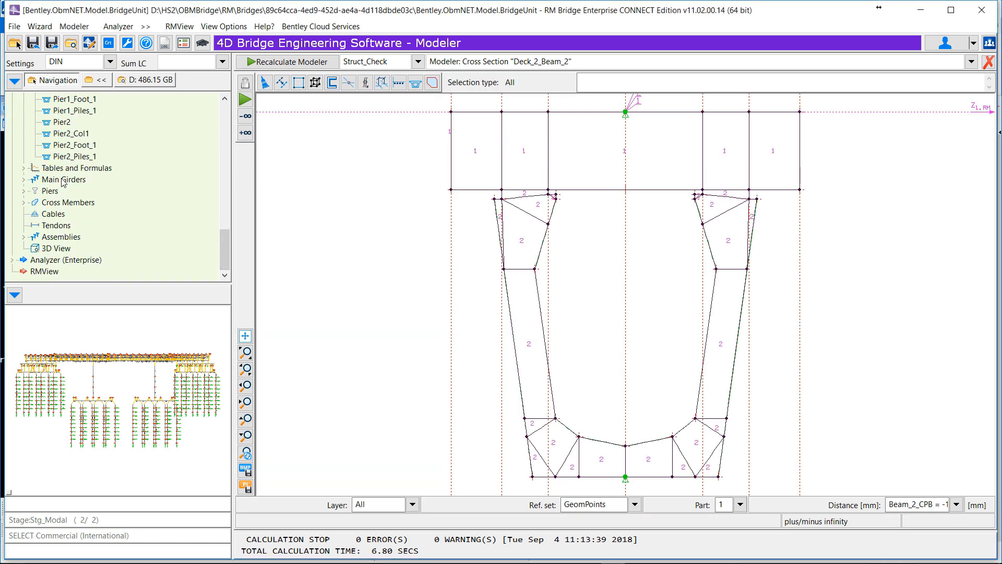
left_click(58, 248)
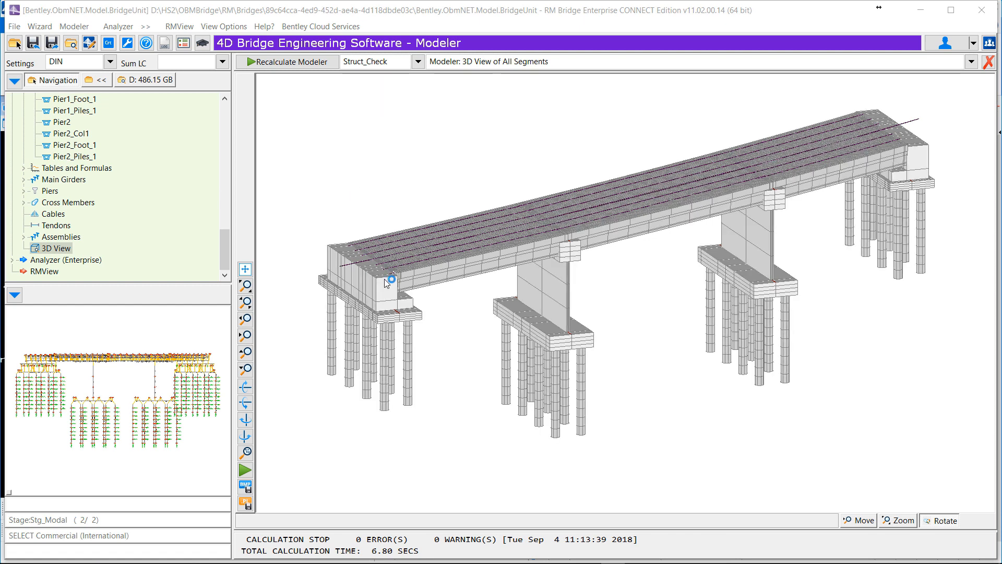
scroll(387, 283, "up", 3)
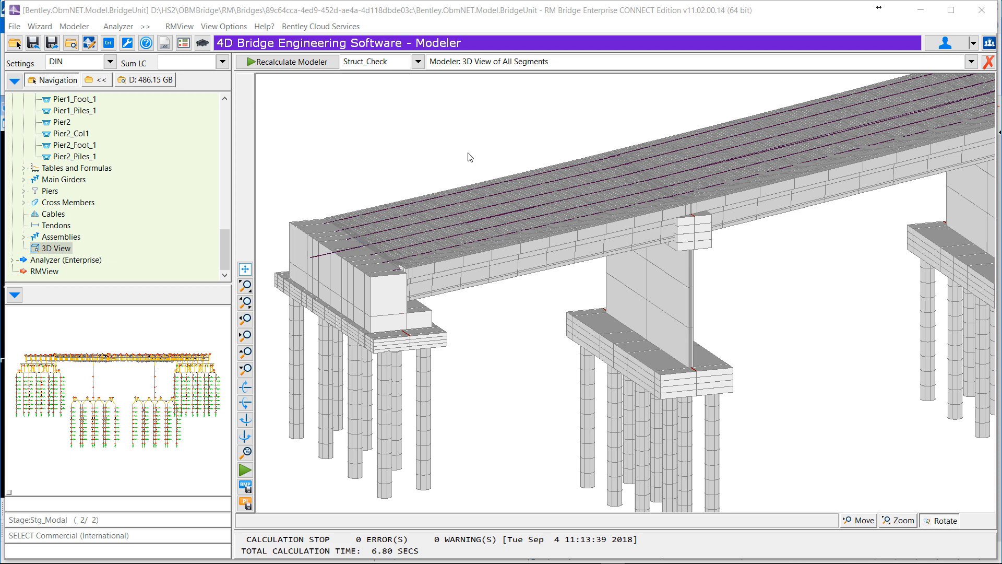
scroll(364, 243, "up", 2)
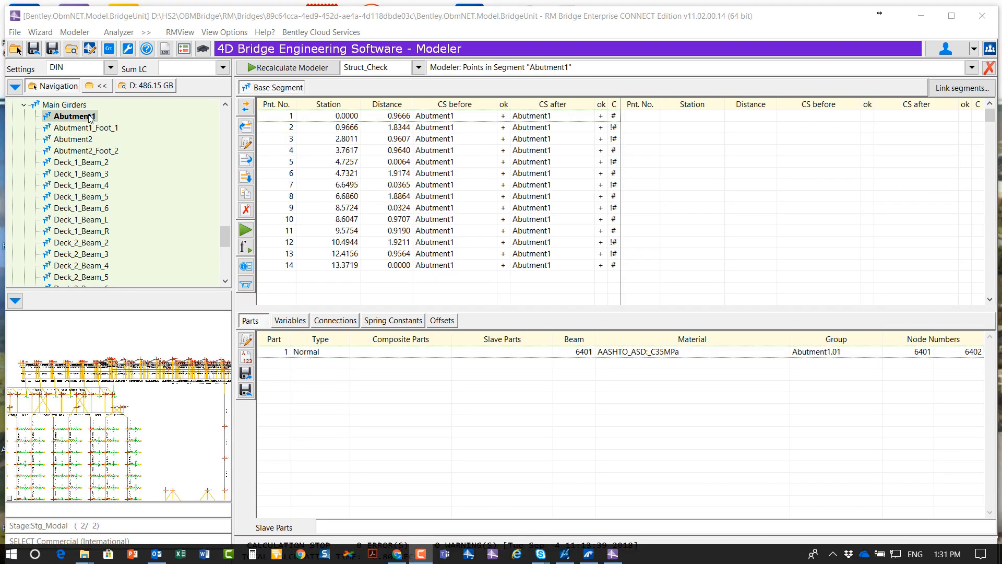
right_click(90, 117)
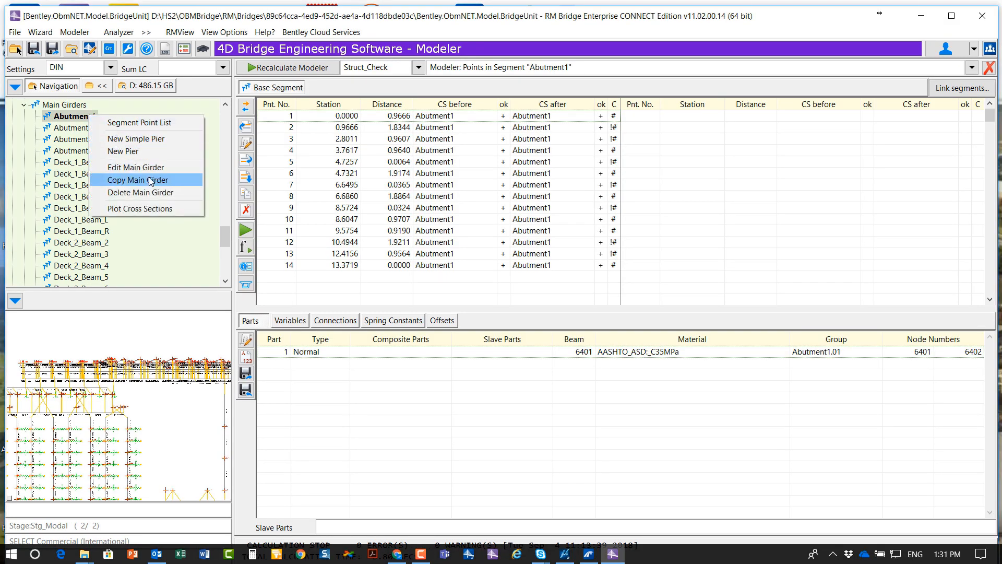
left_click(81, 111)
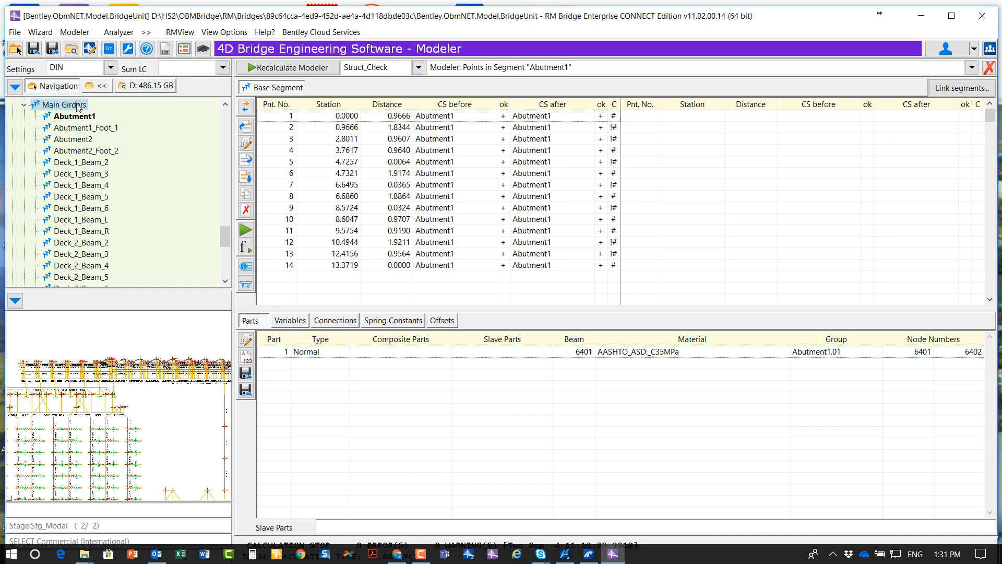
Copy the Abutment1 cross section under the name Abut1_Beam, keeping a global mesh refinement of 1.
scroll(83, 115, "up", 4)
scroll(87, 123, "up", 10)
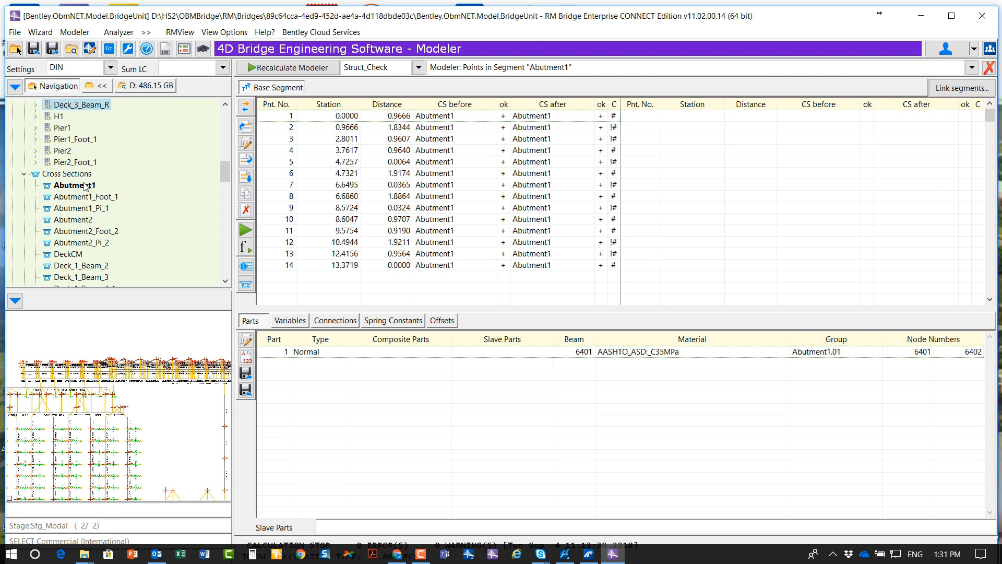
right_click(85, 186)
left_click(208, 215)
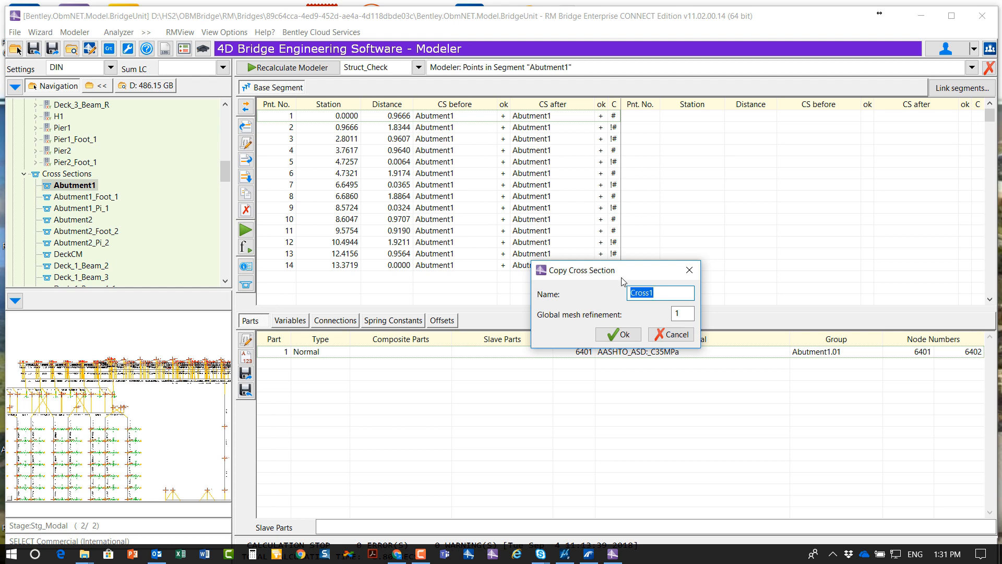
type("Abut1_Beam")
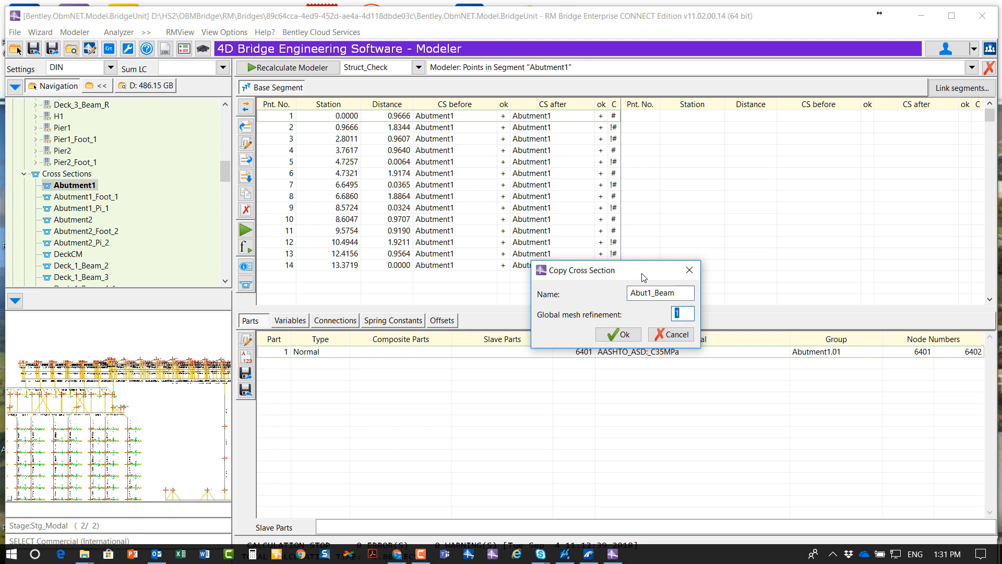
left_click(624, 336)
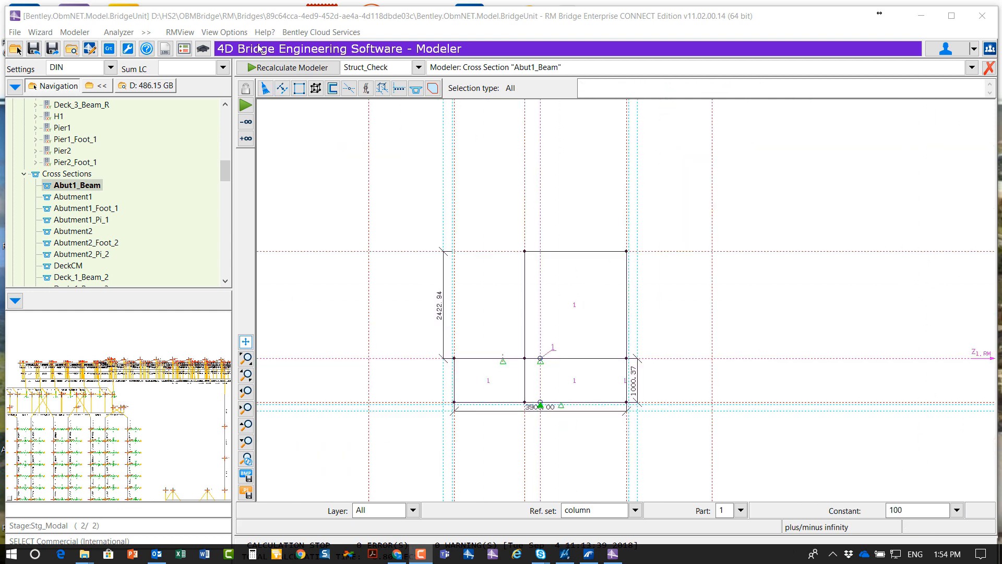
Add two vertical parallel construction lines, one 100 mm left of the upper block's left edge and another 1200 mm further left.
left_click(285, 91)
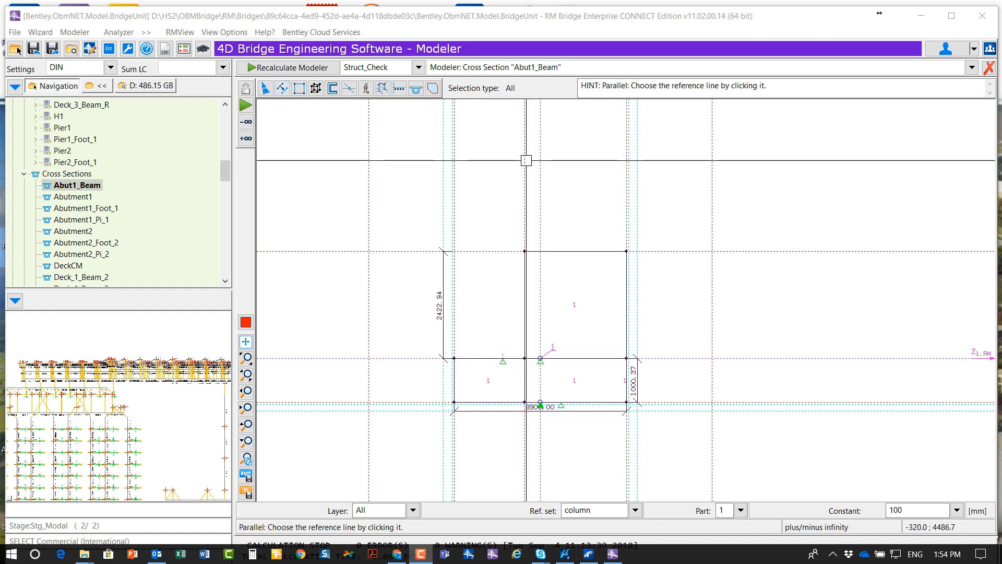
left_click(505, 159)
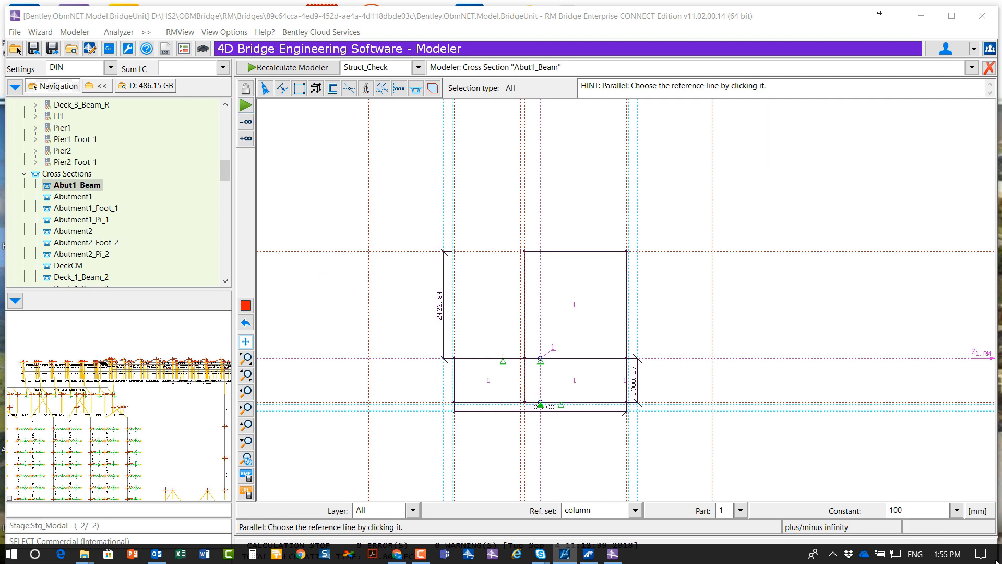
double_click(887, 510)
type("1")
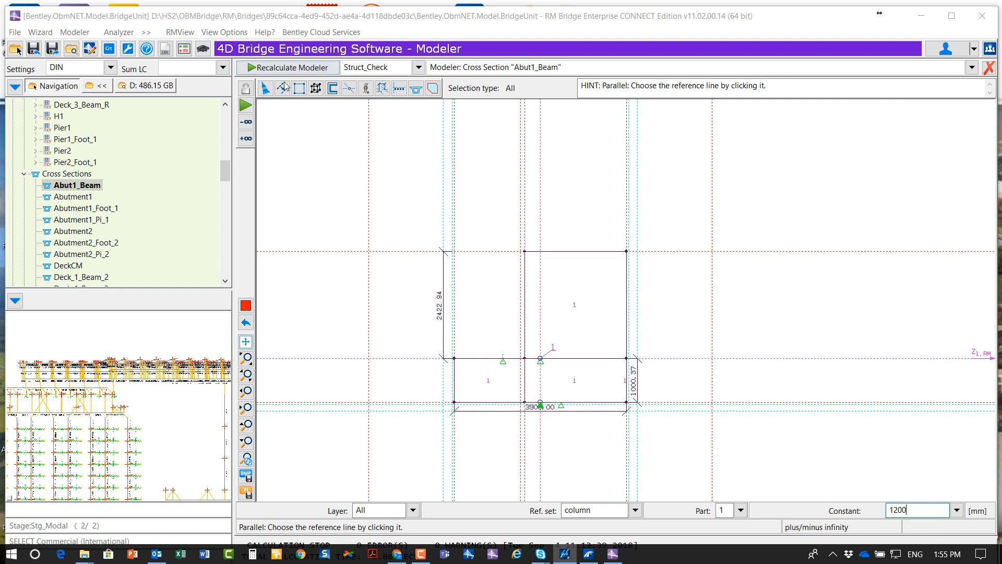
left_click(519, 181)
left_click(444, 172)
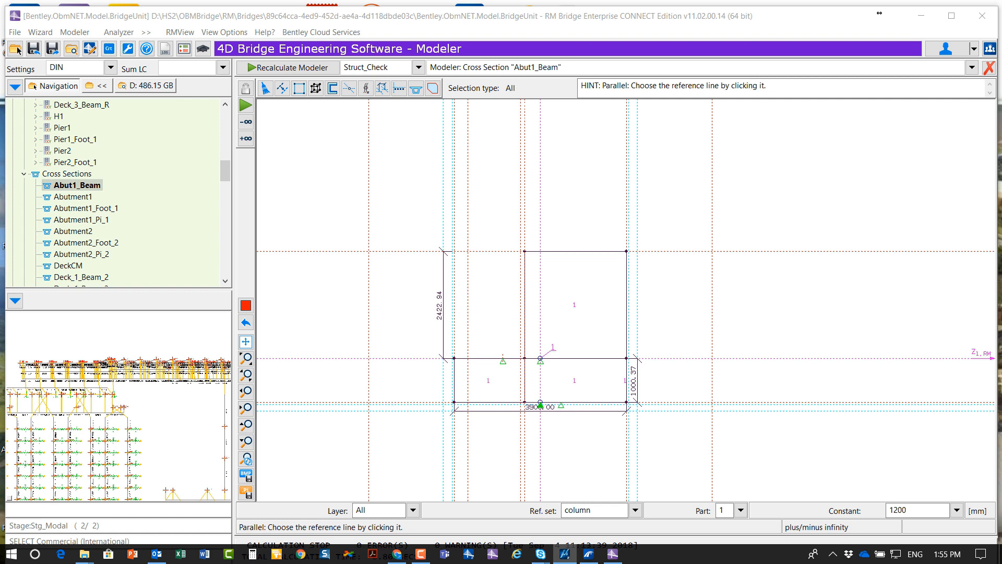
left_click_drag(909, 509, 889, 509)
type("1")
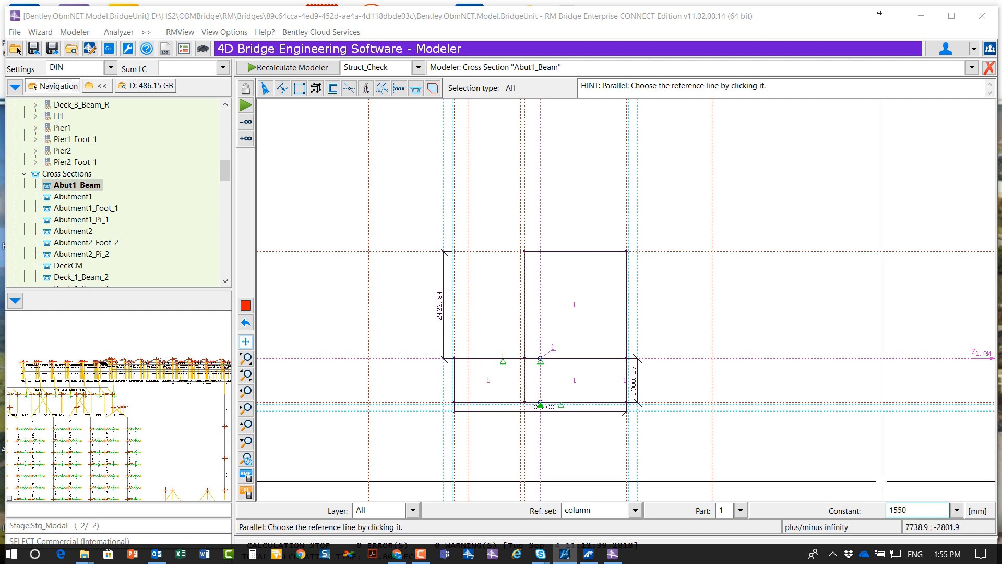
left_click(386, 250)
left_click(387, 291)
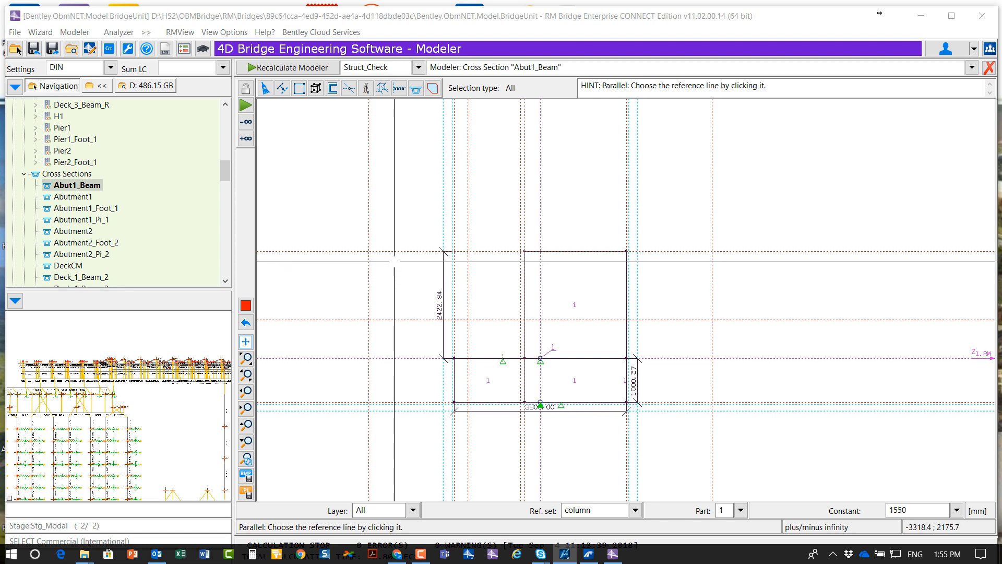
key("ctrl+z")
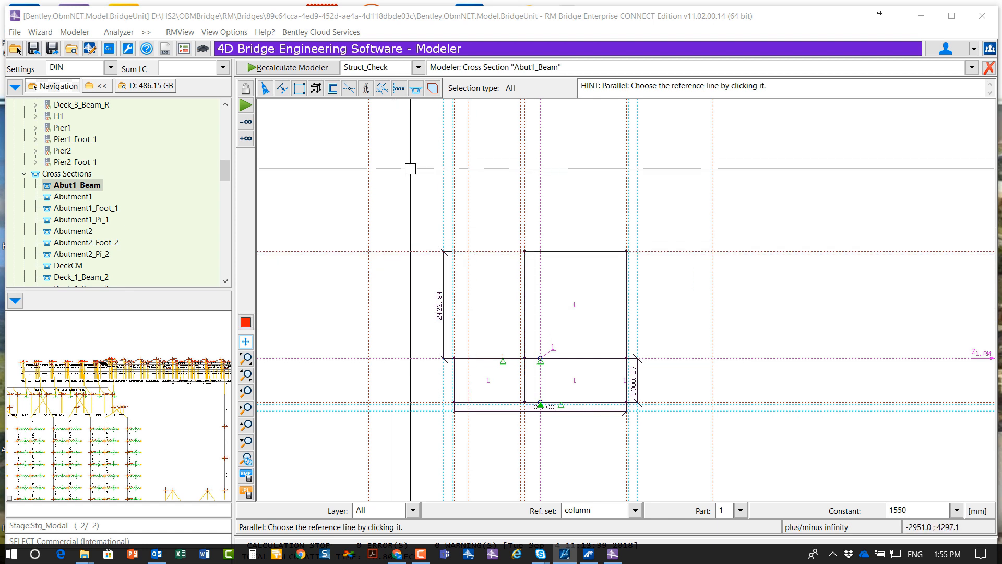
Add a horizontal parallel construction line 1600 mm below the section's top edge line.
double_click(925, 509)
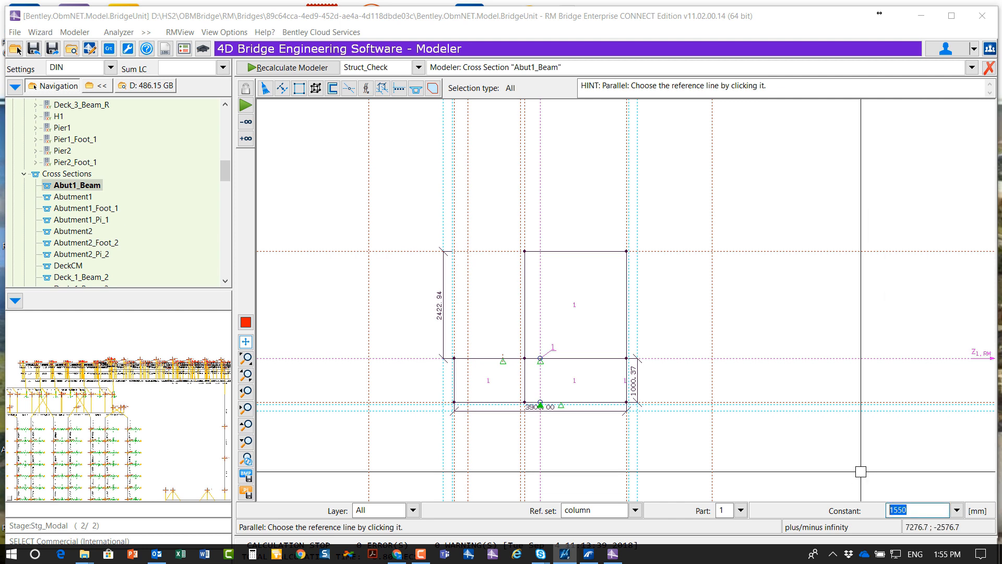
type("1600")
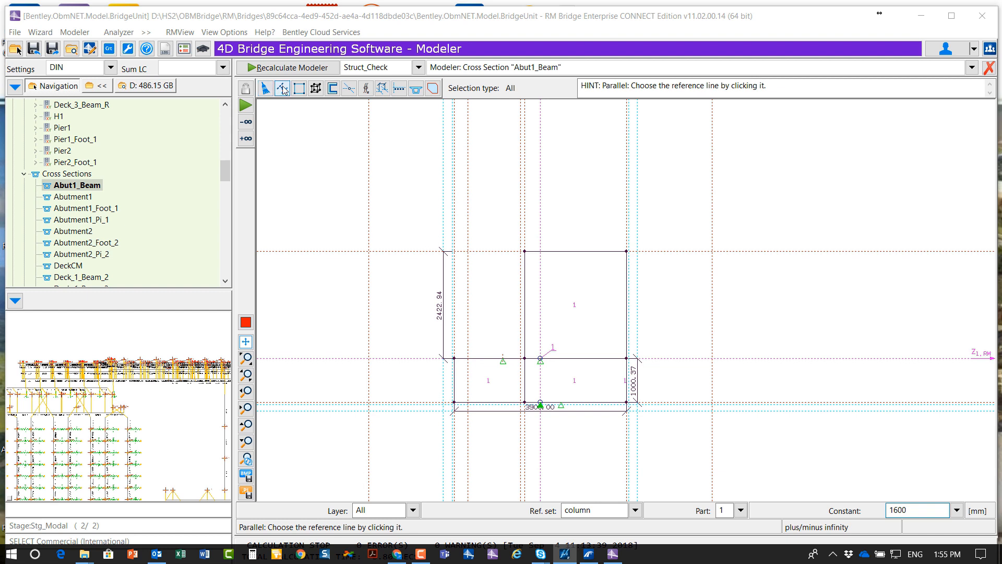
left_click(414, 250)
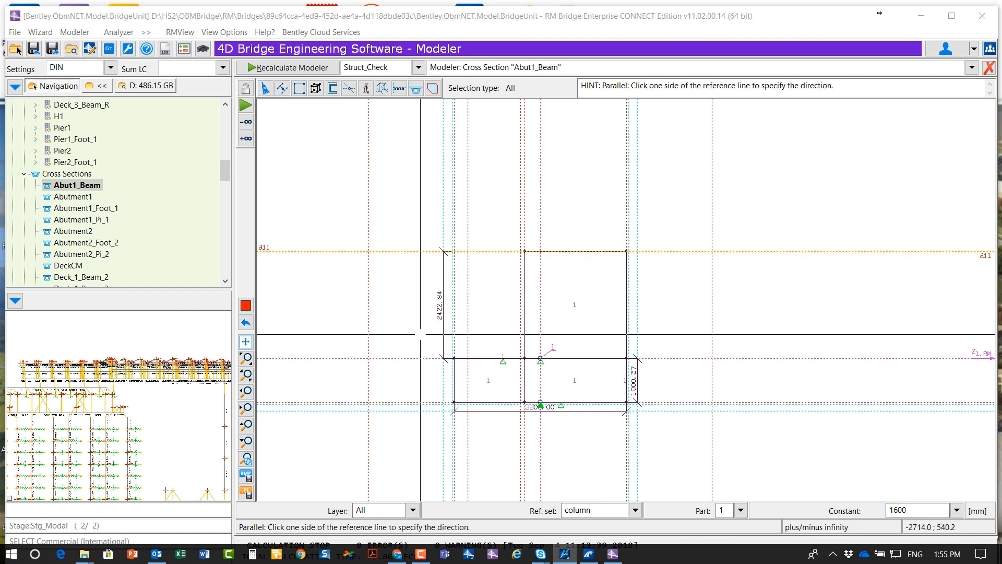
left_click(416, 335)
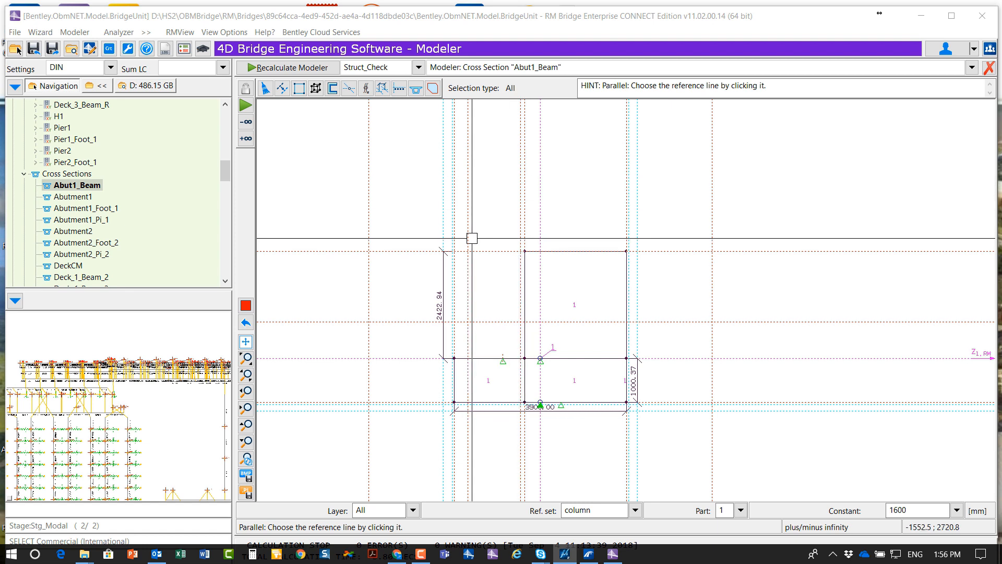
key("Escape")
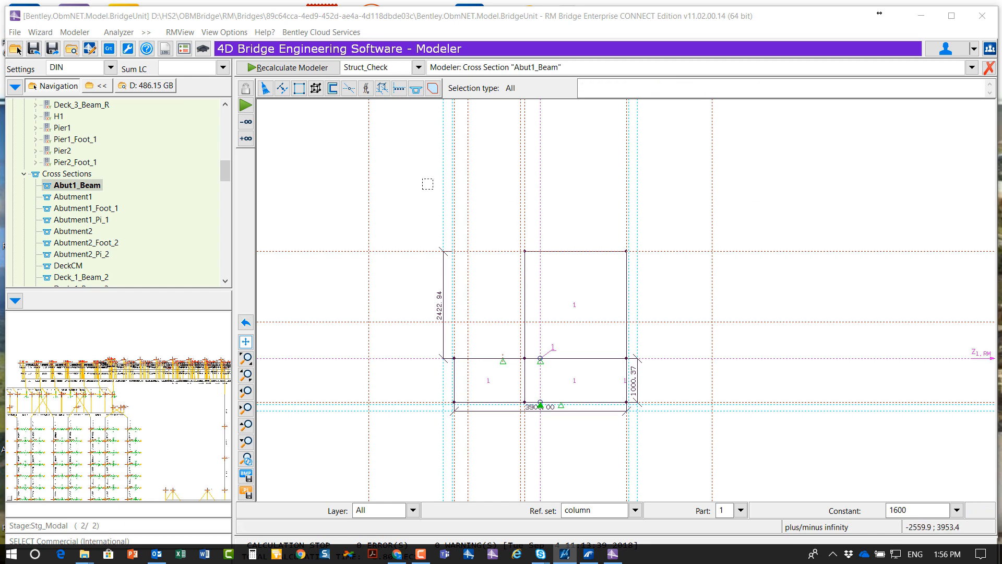
Add a vertical parallel construction line 230 mm left of the line beside the upper block's left edge.
left_click(284, 90)
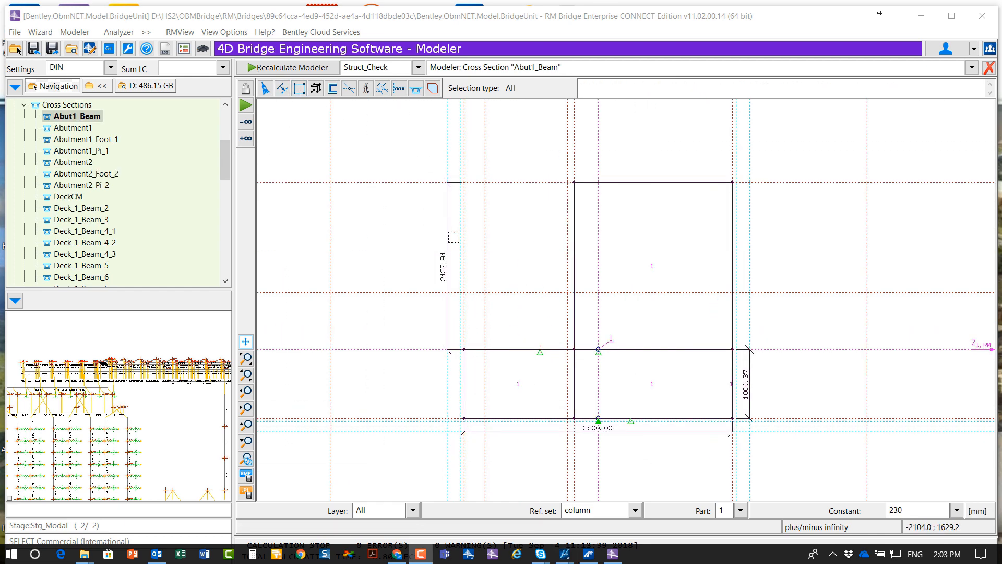
left_click(282, 88)
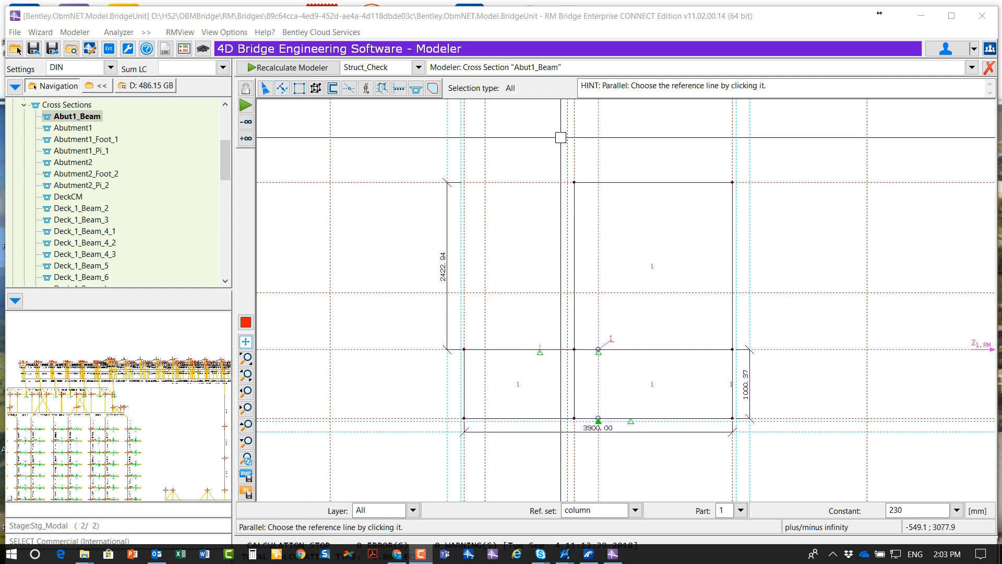
left_click(568, 146)
left_click(535, 147)
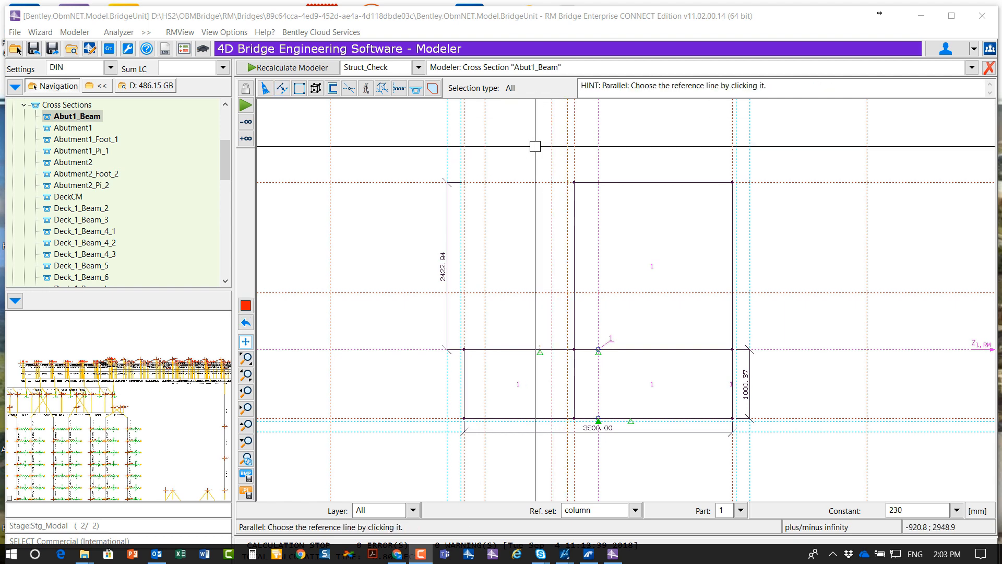
key("Escape")
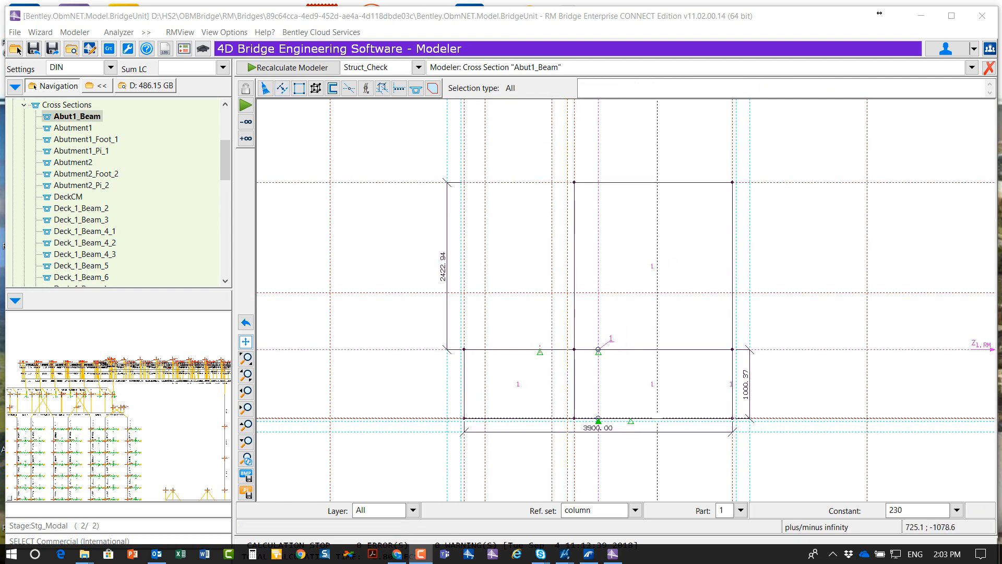
Define part 2 of type Normal where the top edge line meets the 230 mm offset line.
left_click(742, 510)
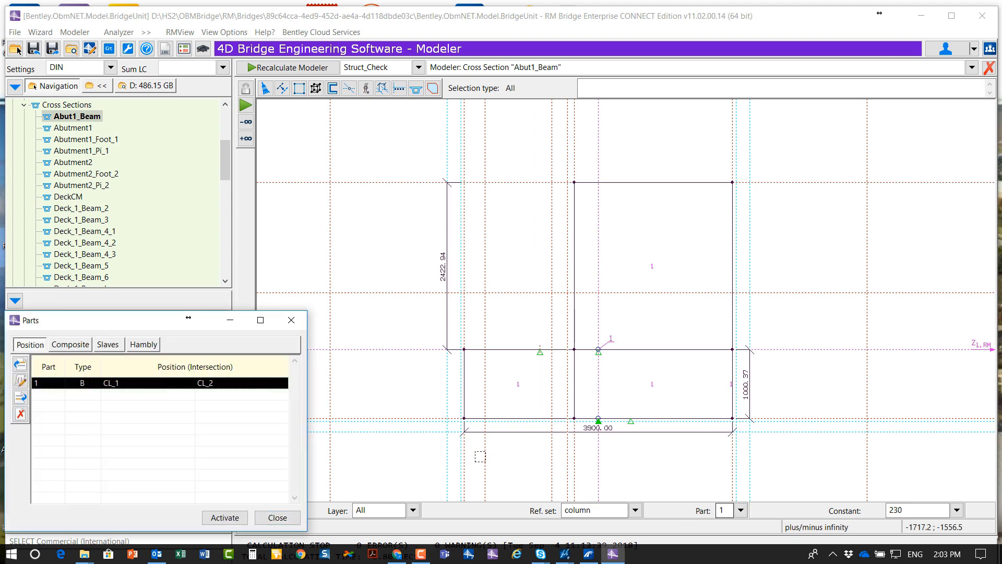
left_click(20, 365)
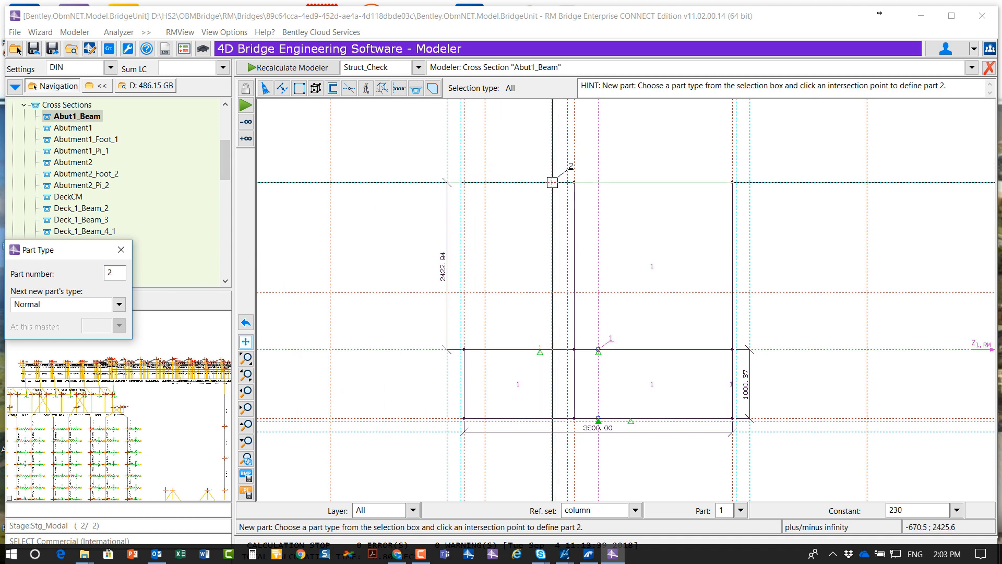
left_click(552, 182)
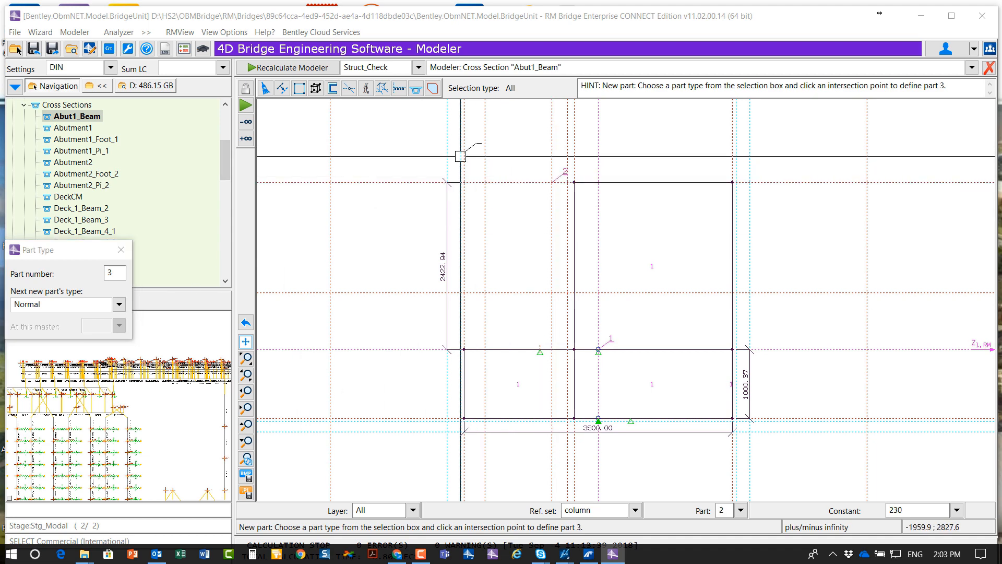
Draw part 2 as a four-node rectangular element bounded by the 100 mm, 1200 mm and 1600 mm offset lines and the top line.
left_click(299, 88)
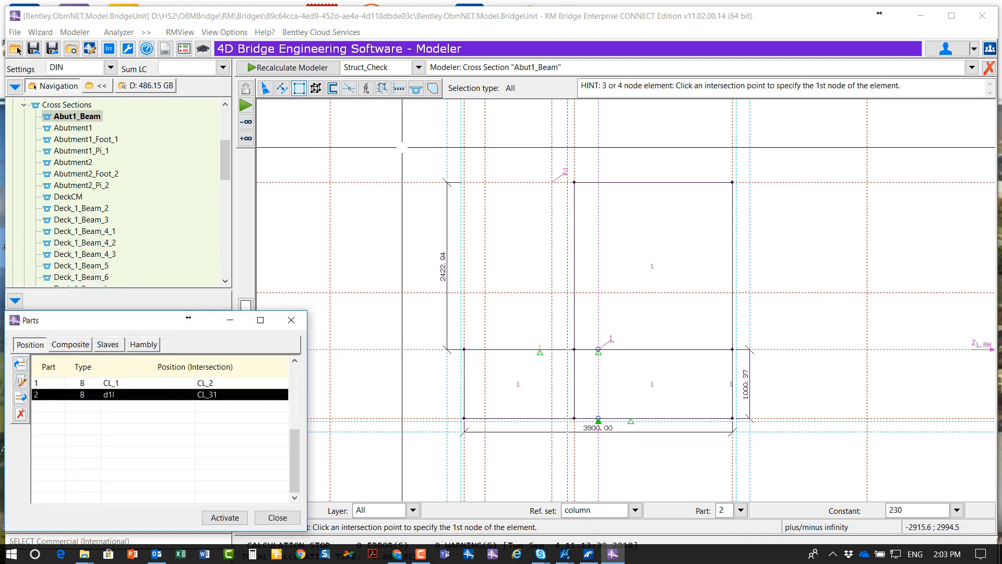
left_click(485, 182)
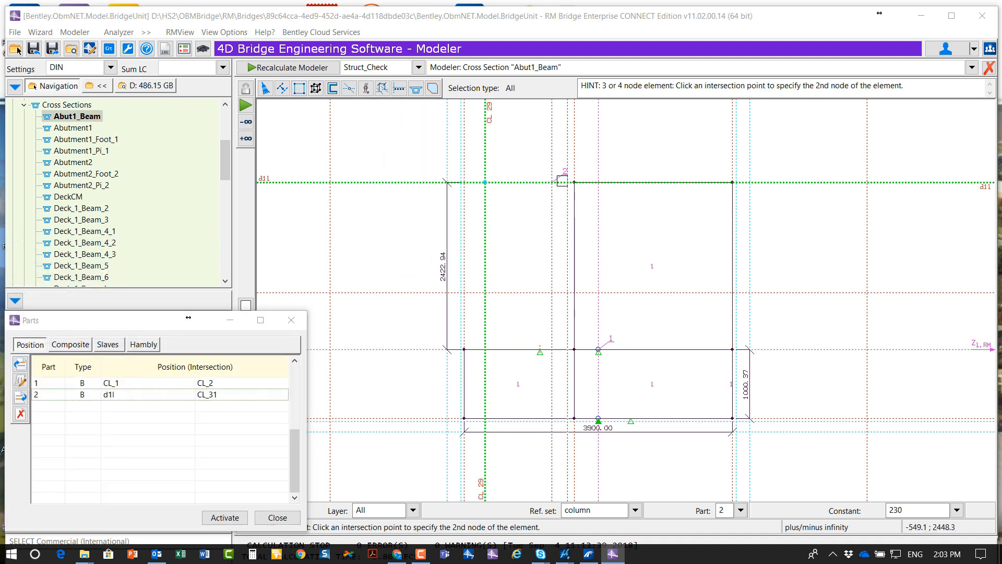
left_click(567, 183)
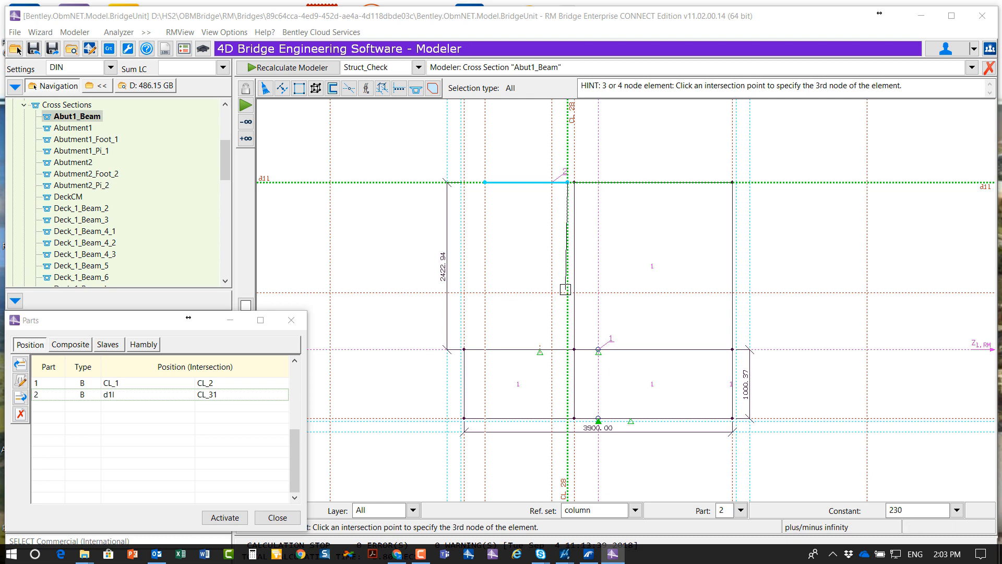
left_click(568, 292)
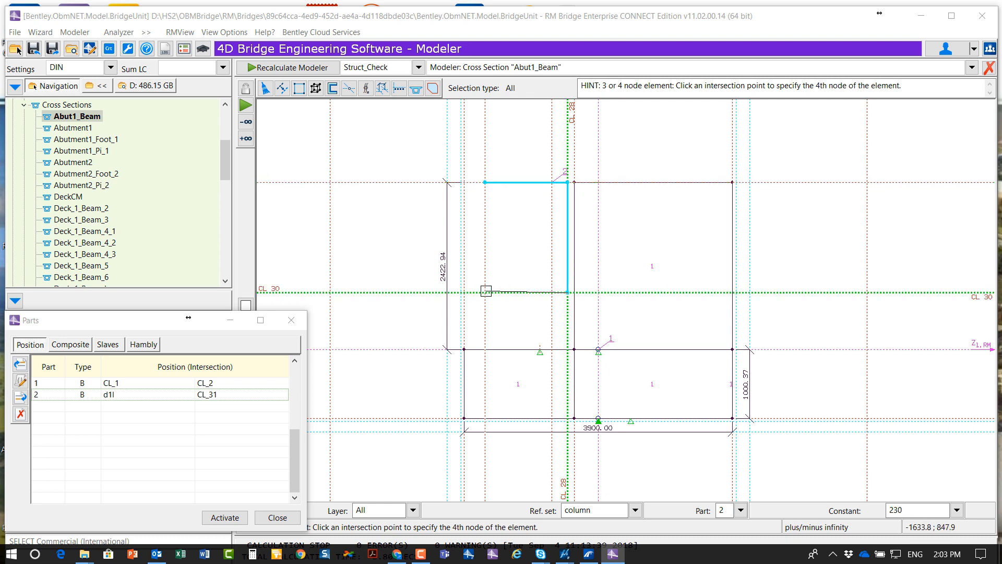
left_click(485, 291)
left_click(485, 182)
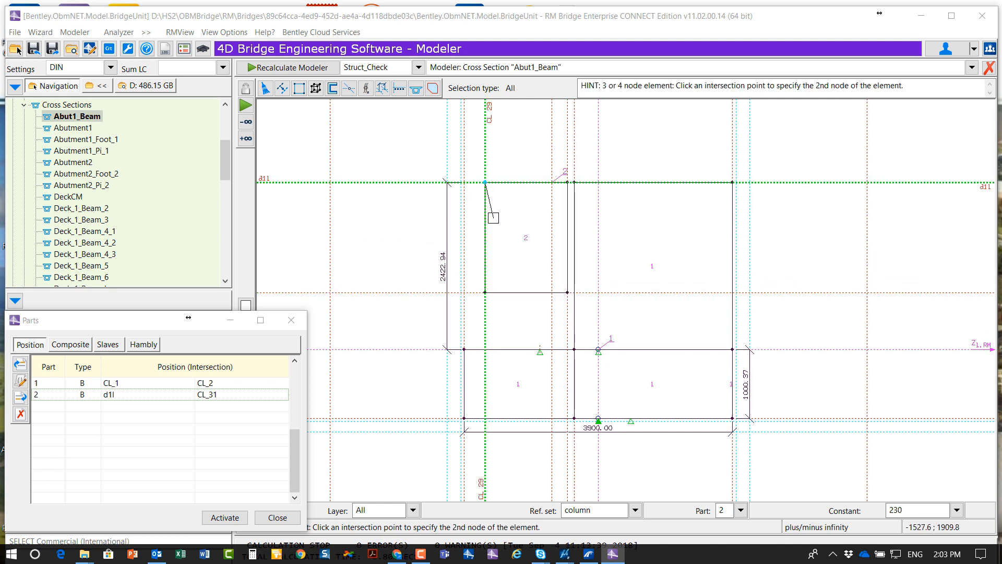
key("Escape")
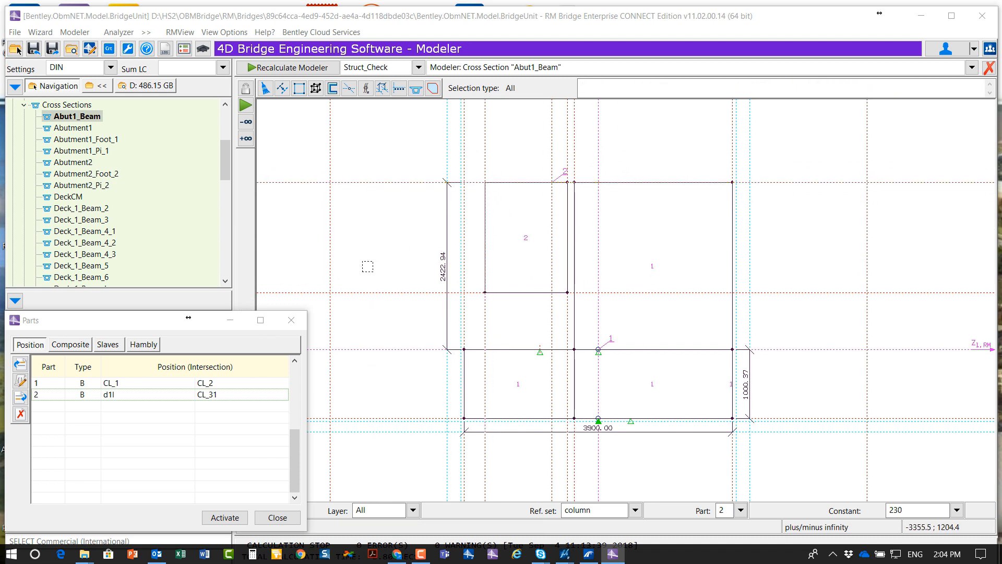
left_click(290, 320)
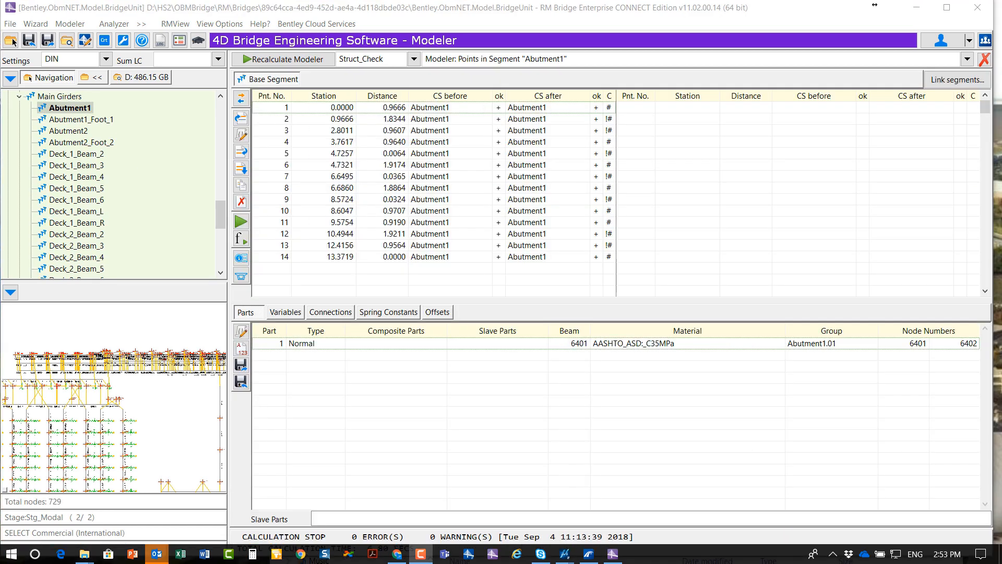
Assign Abut1_Beam as the cross section before and after at all points of the Abutment1 segment.
double_click(407, 110)
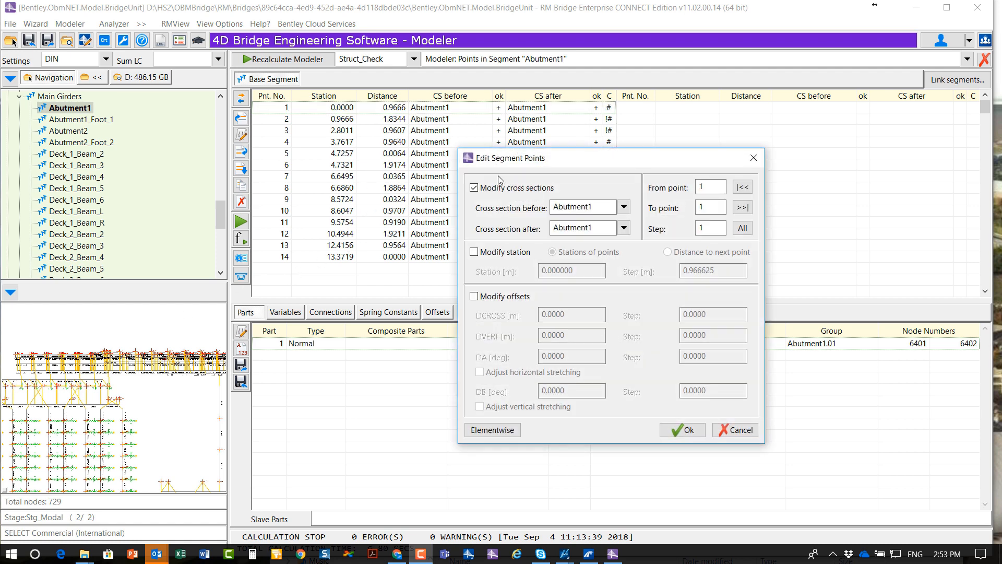
left_click(624, 206)
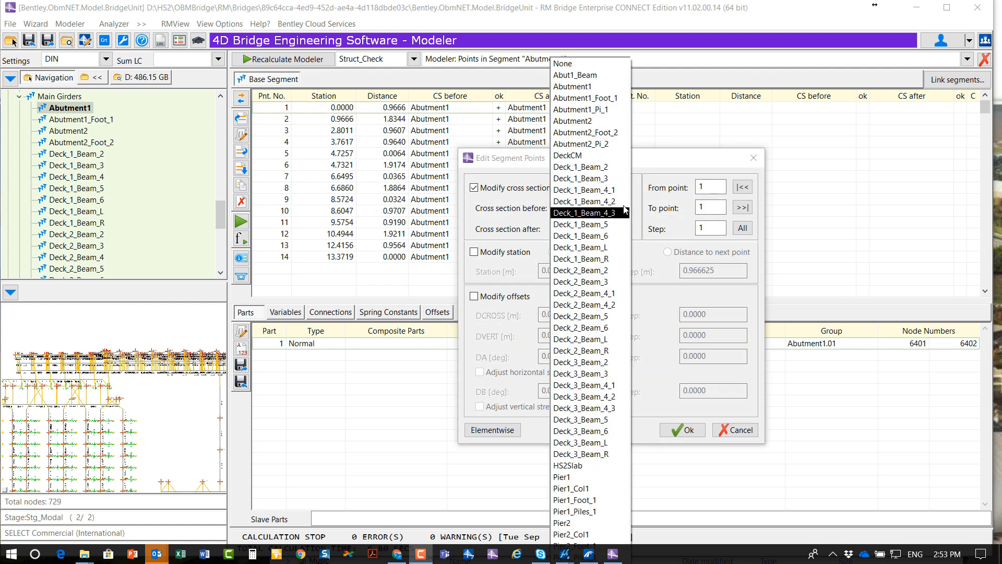
left_click(579, 75)
left_click(625, 232)
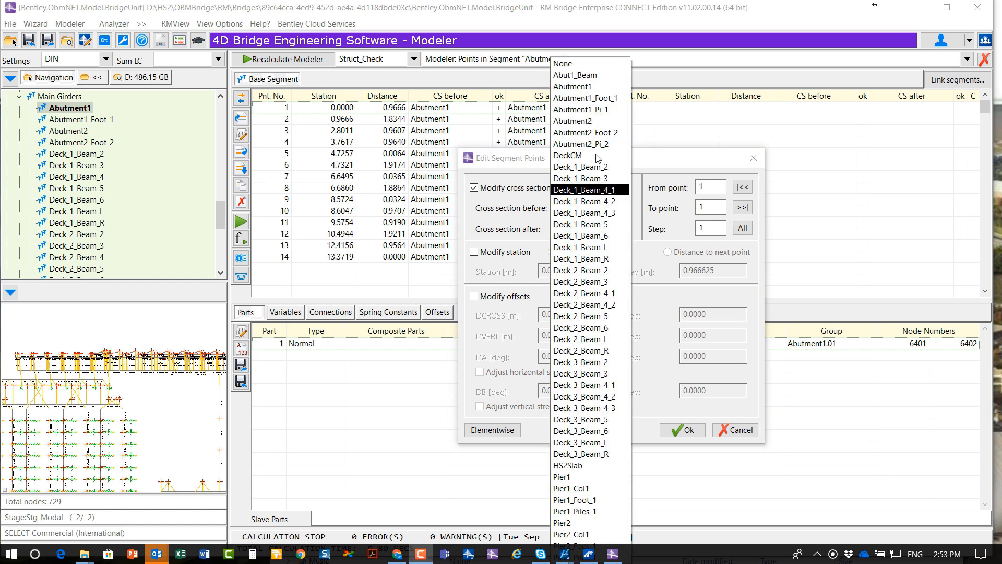
left_click(588, 76)
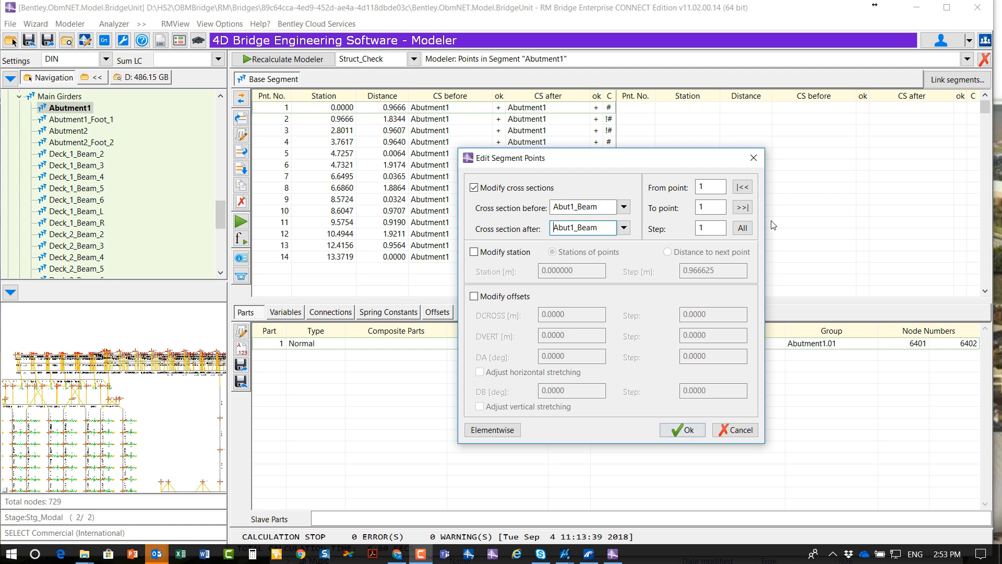
left_click(742, 228)
left_click(688, 430)
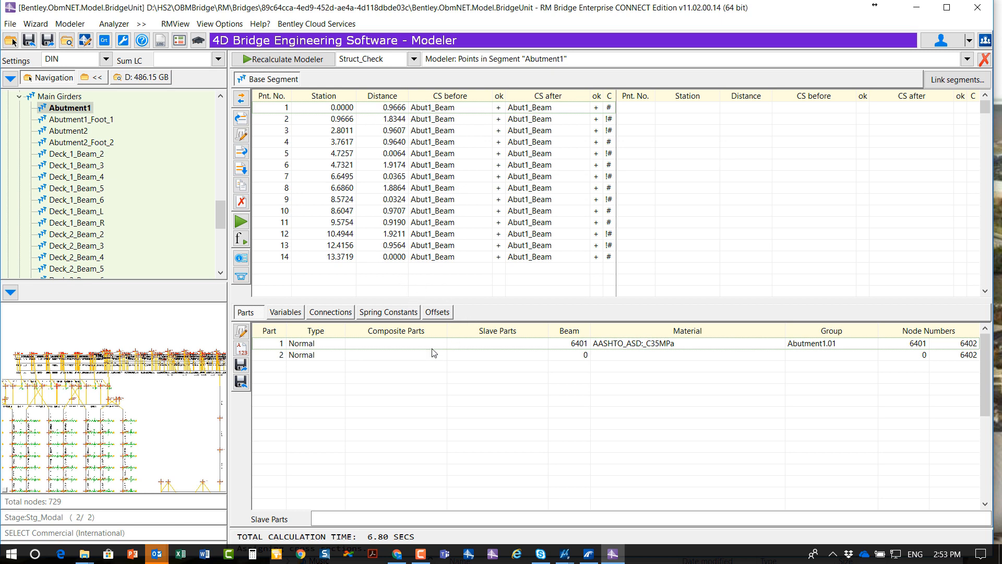
Assign group Diaph1 and material EN_NF-France:C_40/50 to part 2 of Abutment1 over points 1 to 14.
double_click(399, 357)
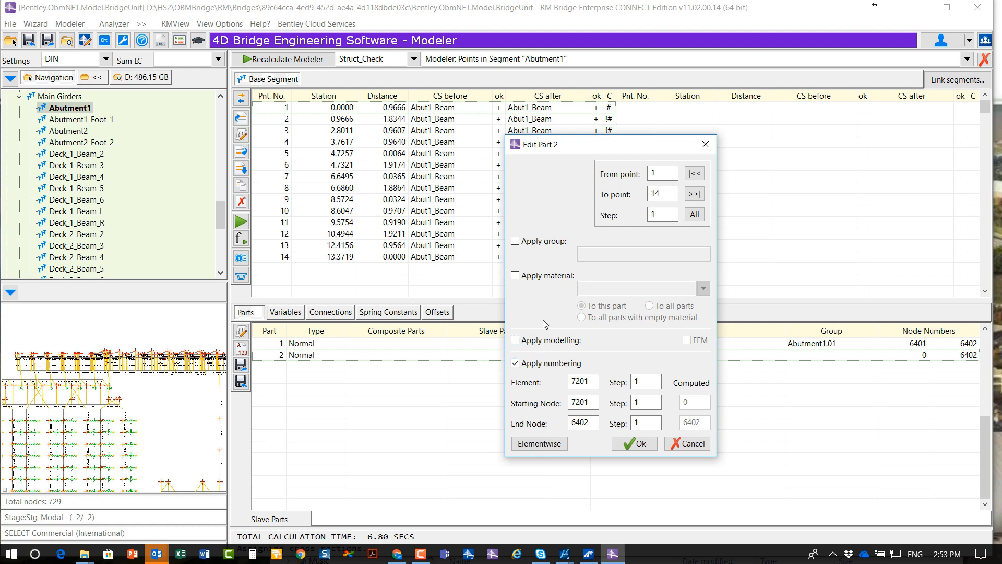
left_click(515, 242)
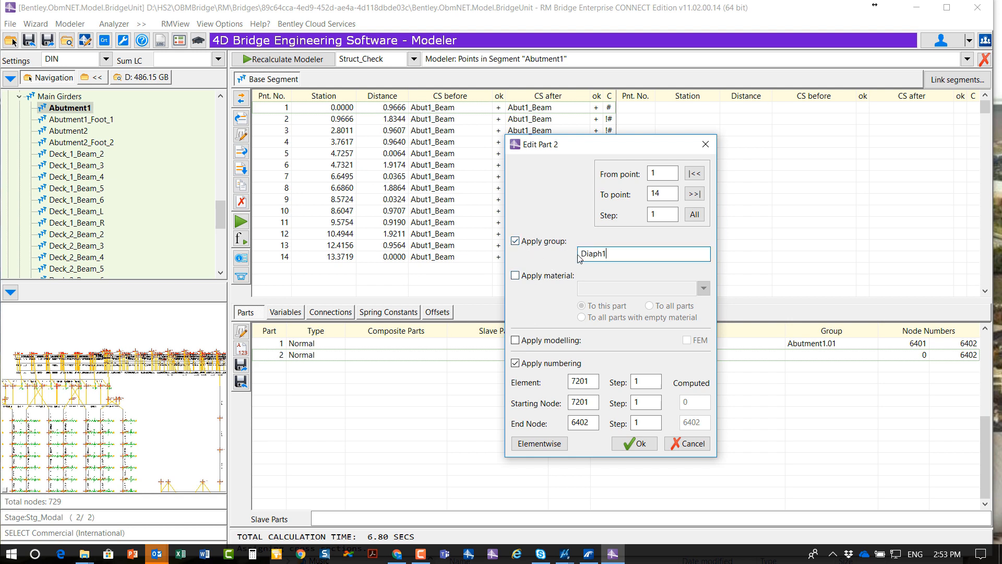
left_click(516, 276)
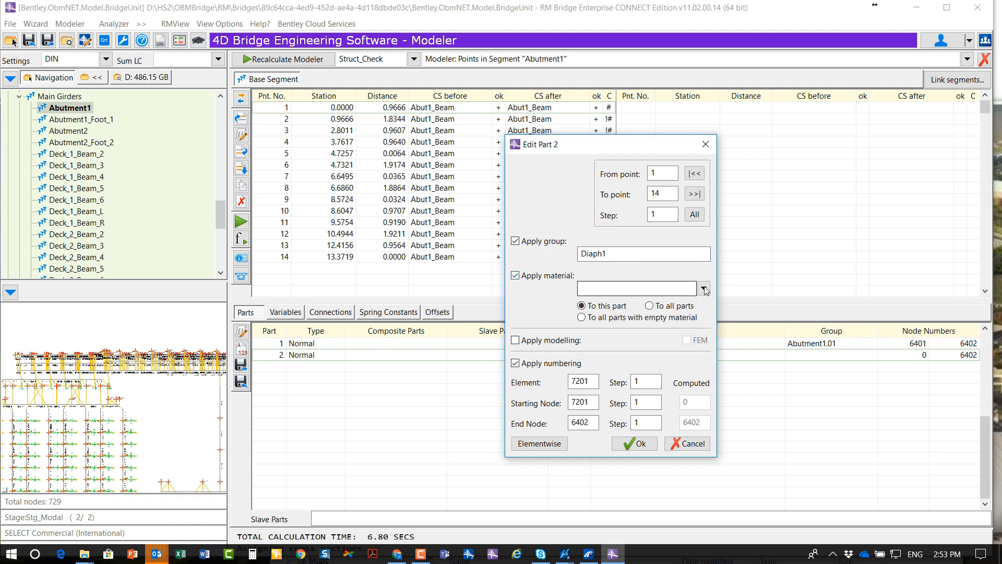
left_click(703, 289)
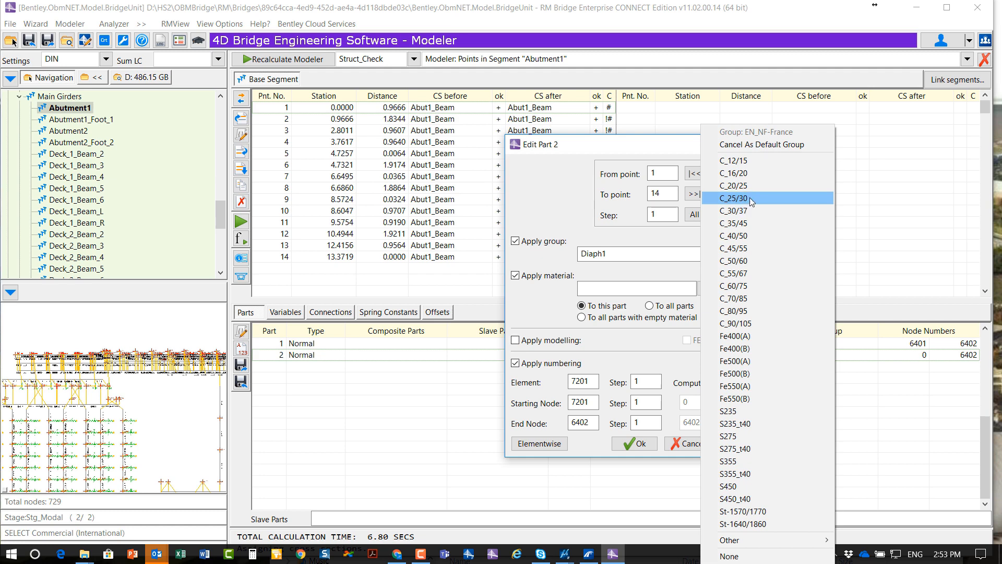
left_click(746, 235)
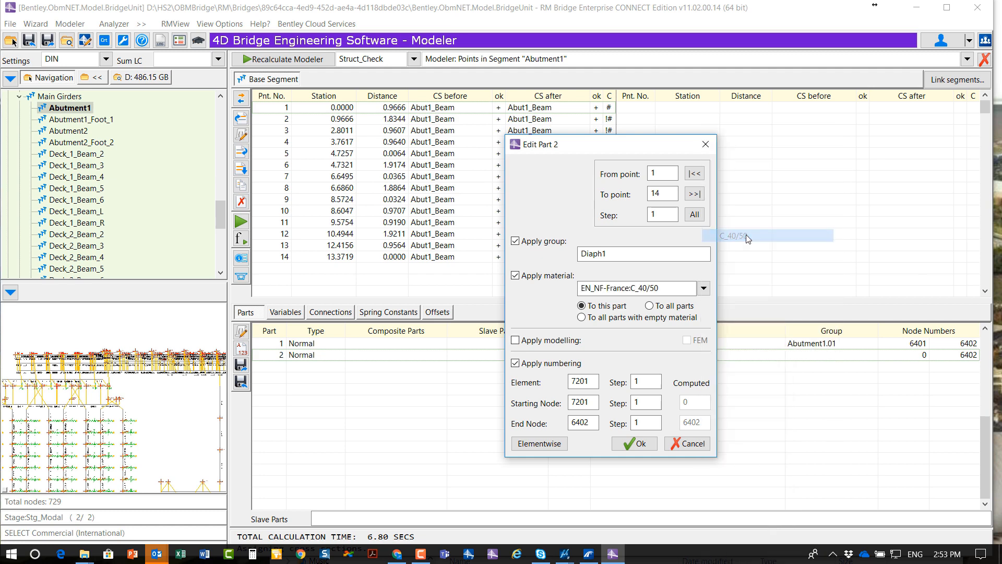
left_click(641, 444)
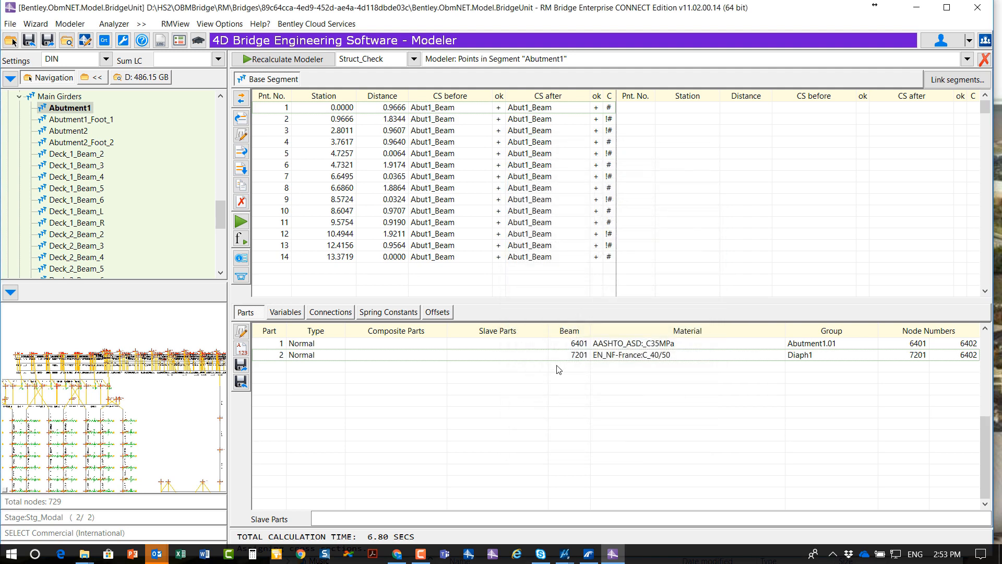
Renumber part 2 of Abutment1 with element 11, starting node 11 and end node 12.
double_click(493, 358)
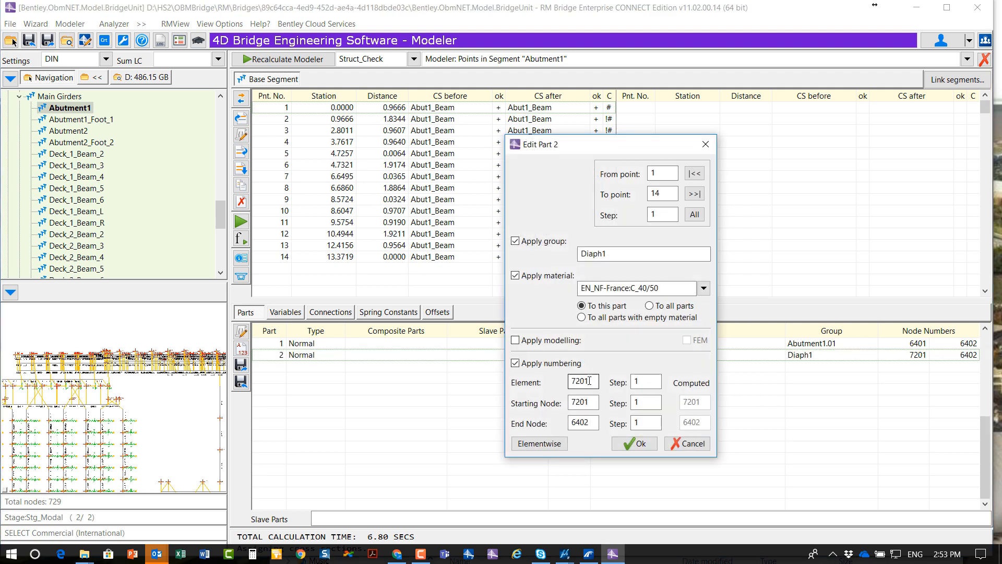
left_click_drag(589, 381, 563, 381)
type("11")
left_click_drag(595, 402, 561, 426)
type("121")
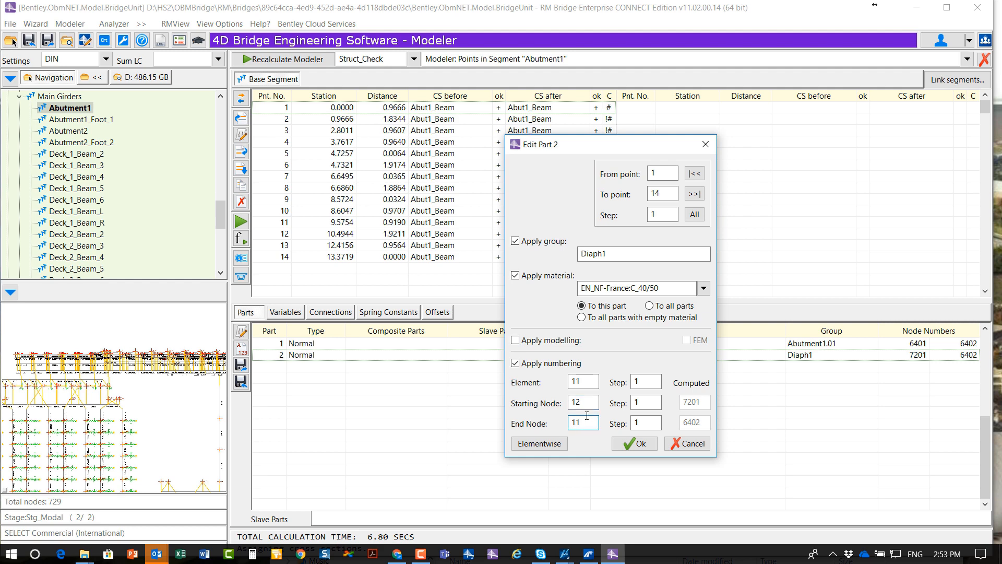
left_click_drag(588, 403, 561, 424)
type("11")
double_click(591, 426)
type("12")
left_click(639, 443)
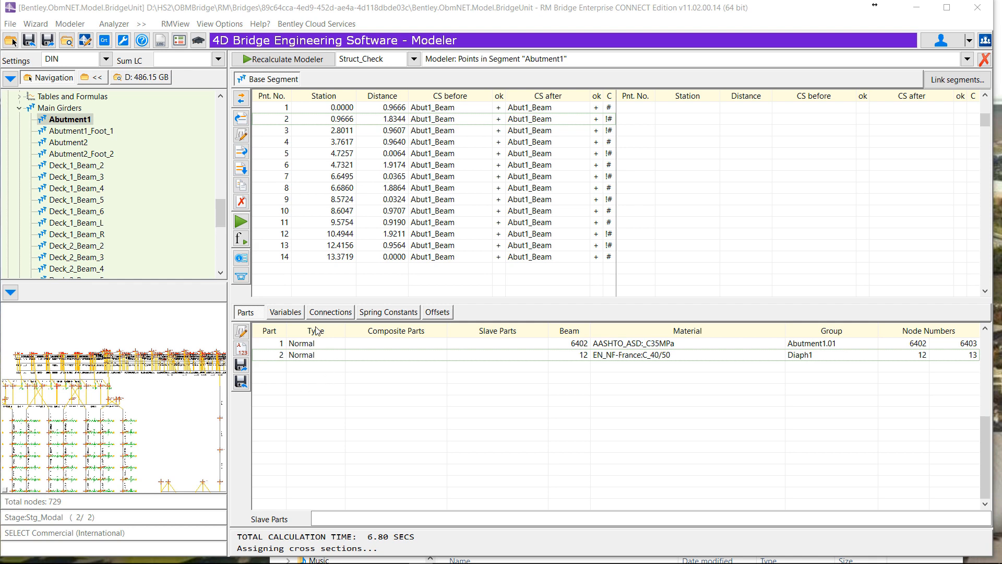
Create a rigid connection from part 2 at Abutment1 point 2 to part 1 at point 2 of Deck_1_Beam_R.
left_click(331, 312)
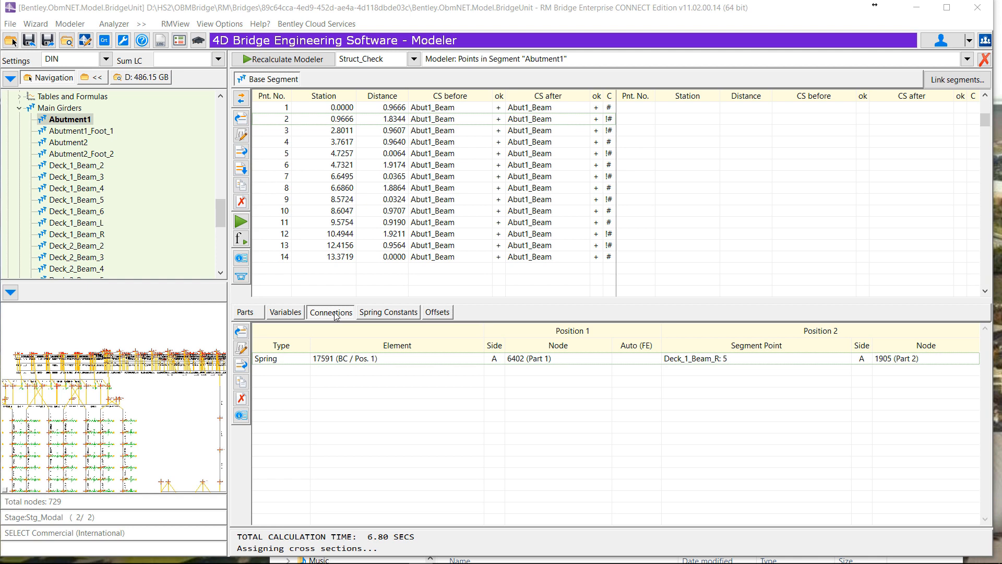
left_click(242, 332)
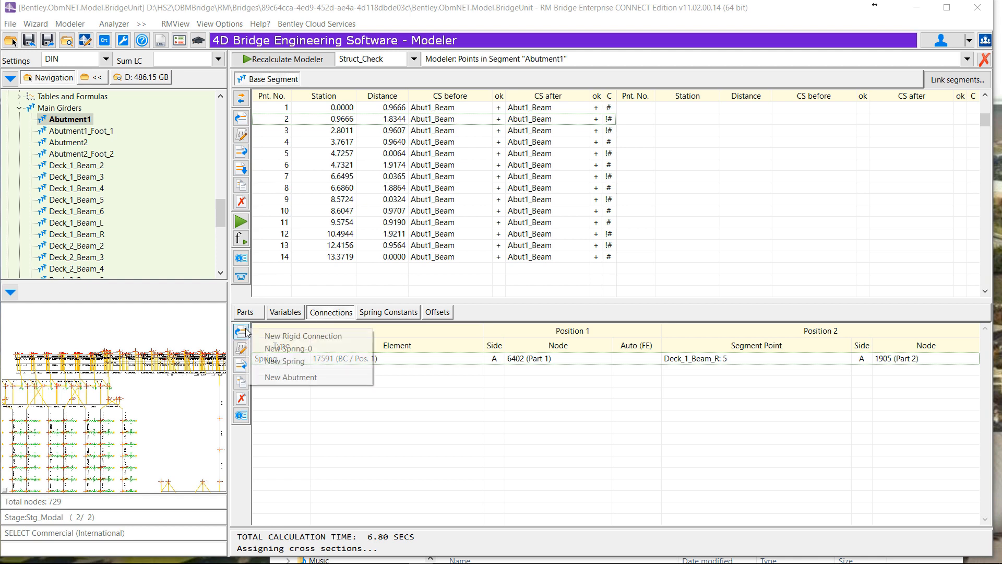
left_click(301, 337)
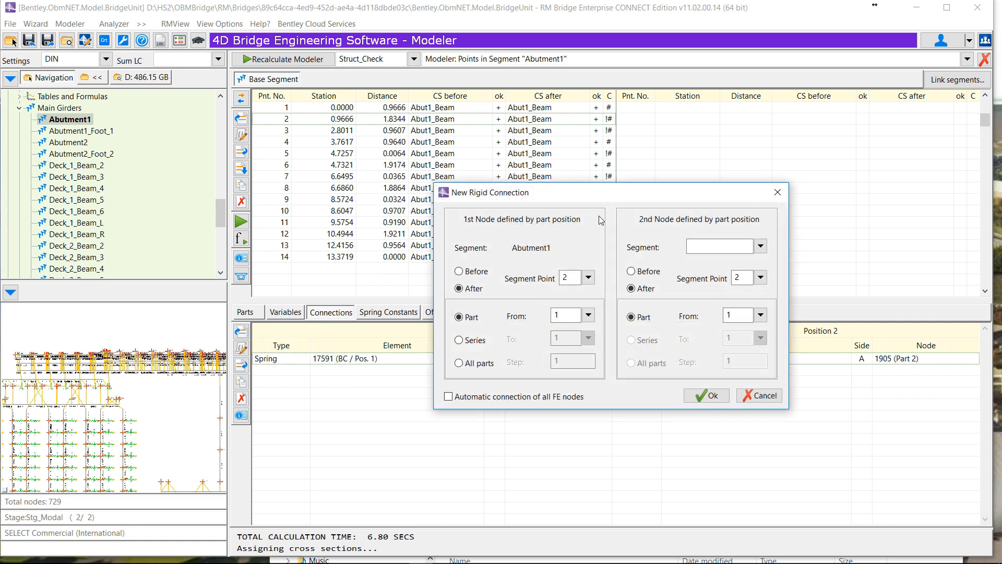
left_click(589, 315)
left_click(580, 347)
left_click_drag(672, 193, 653, 211)
left_click(740, 264)
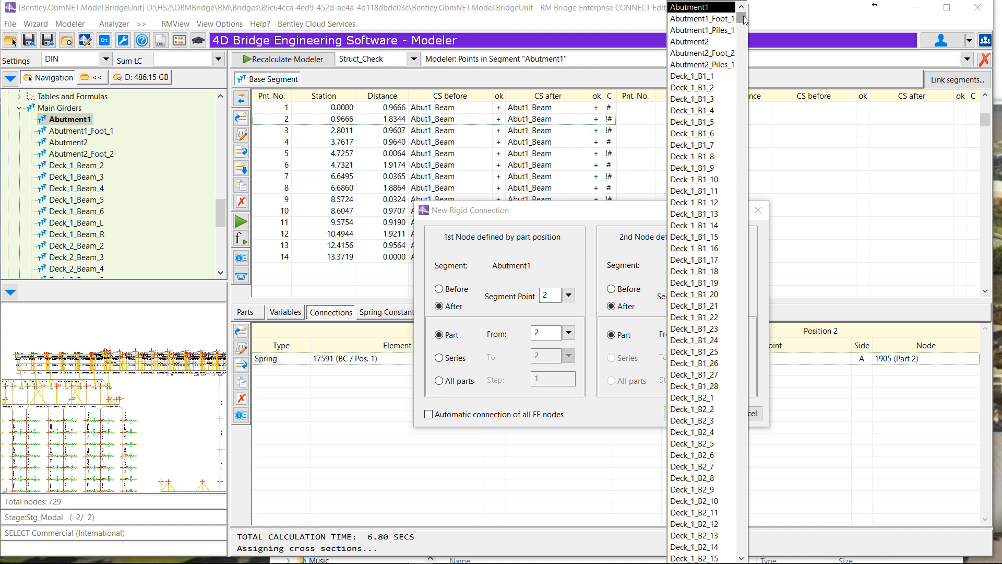
left_click(746, 201)
left_click_drag(747, 204, 742, 276)
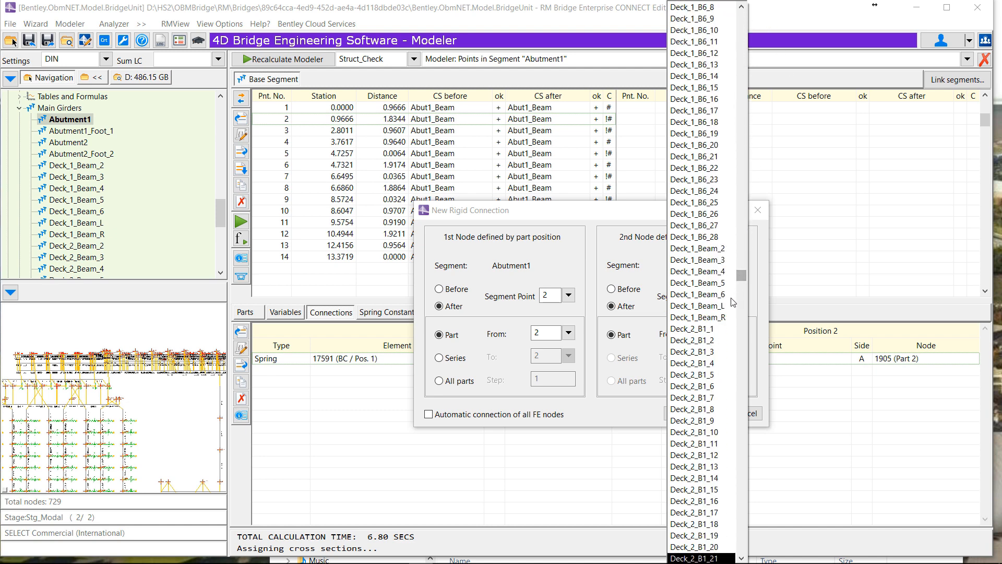
left_click(715, 318)
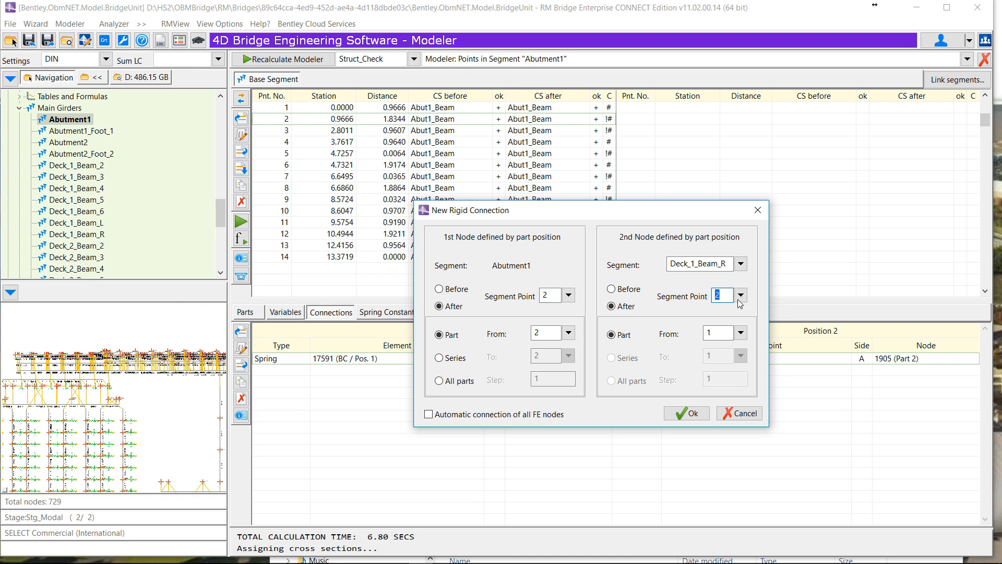
left_click(692, 413)
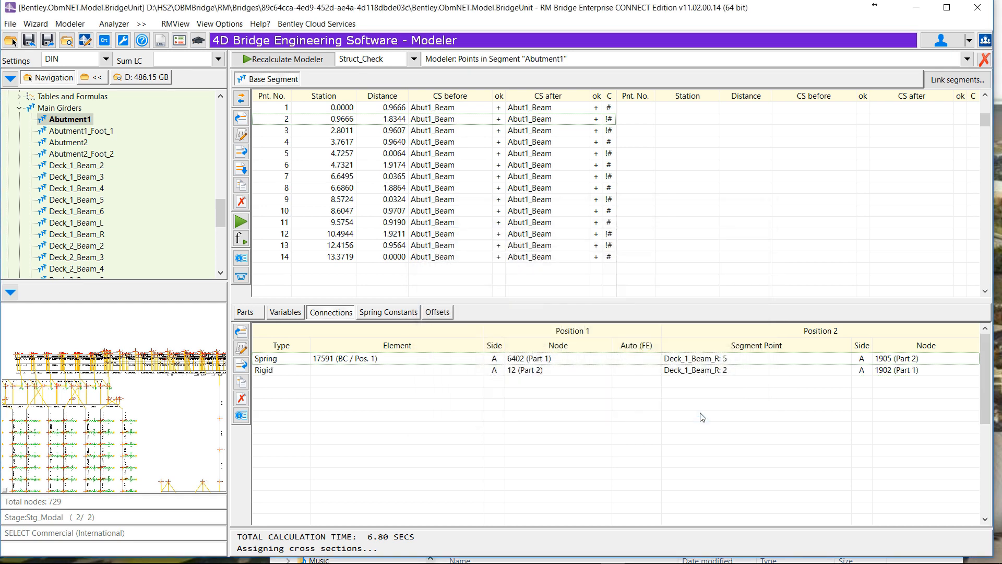
Start a new rigid connection at Abutment1 point 3 and set its first node to part 2.
left_click(352, 144)
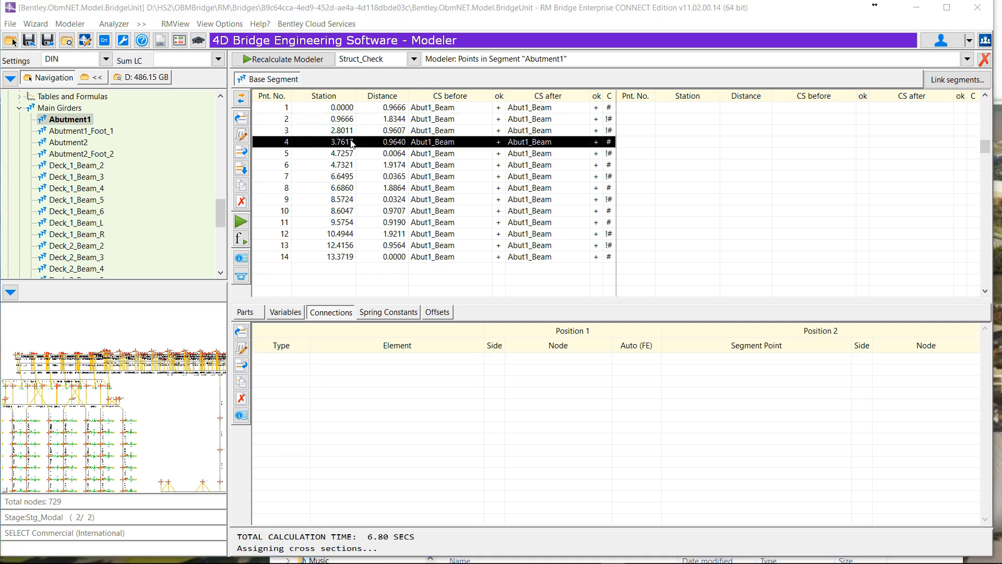
left_click(267, 314)
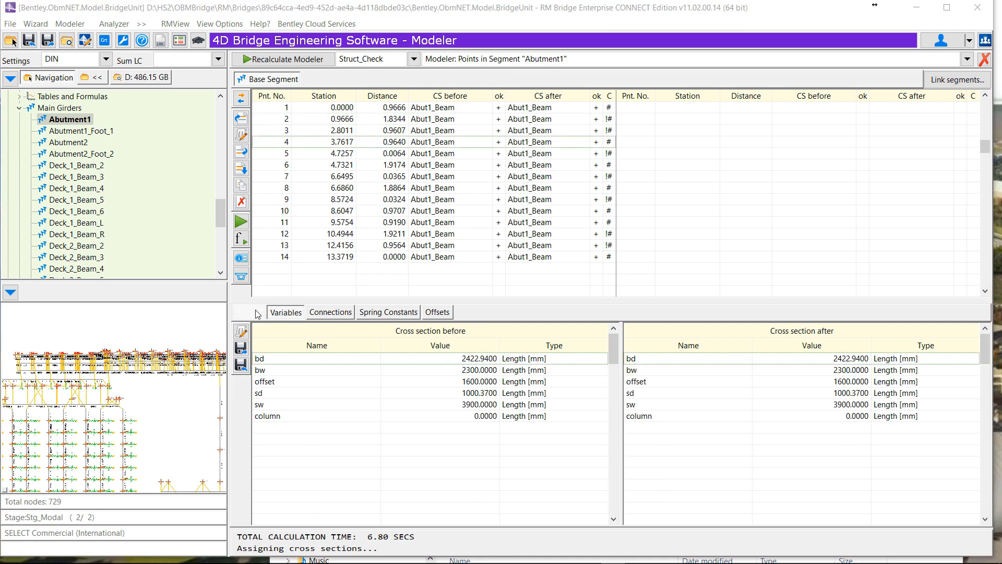
left_click(257, 314)
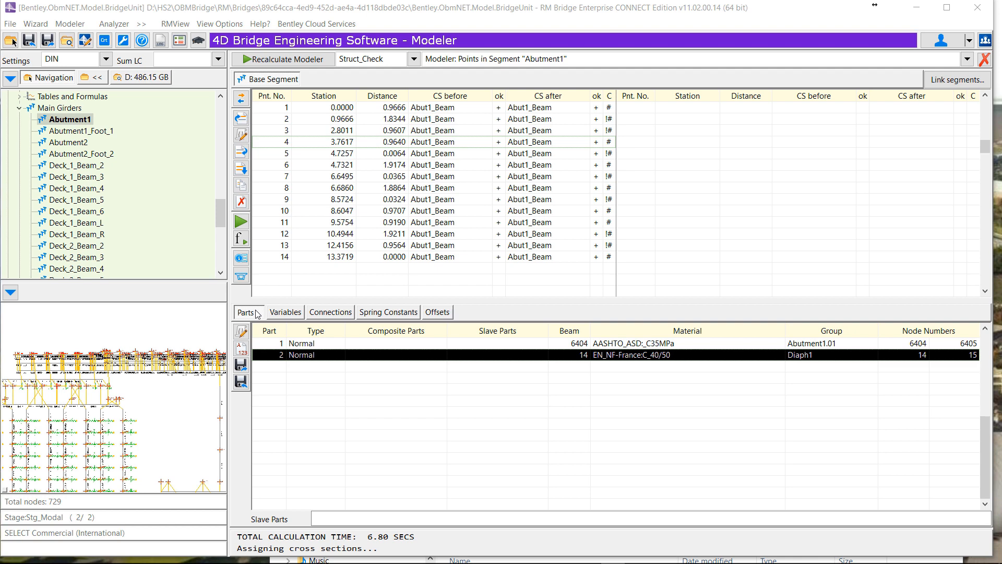
left_click(290, 131)
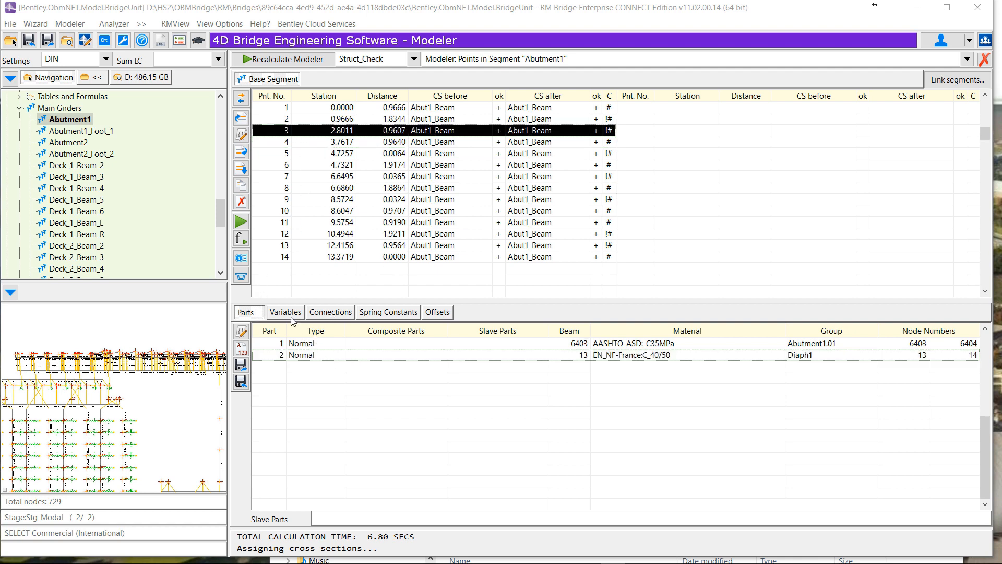
left_click(333, 312)
left_click(241, 331)
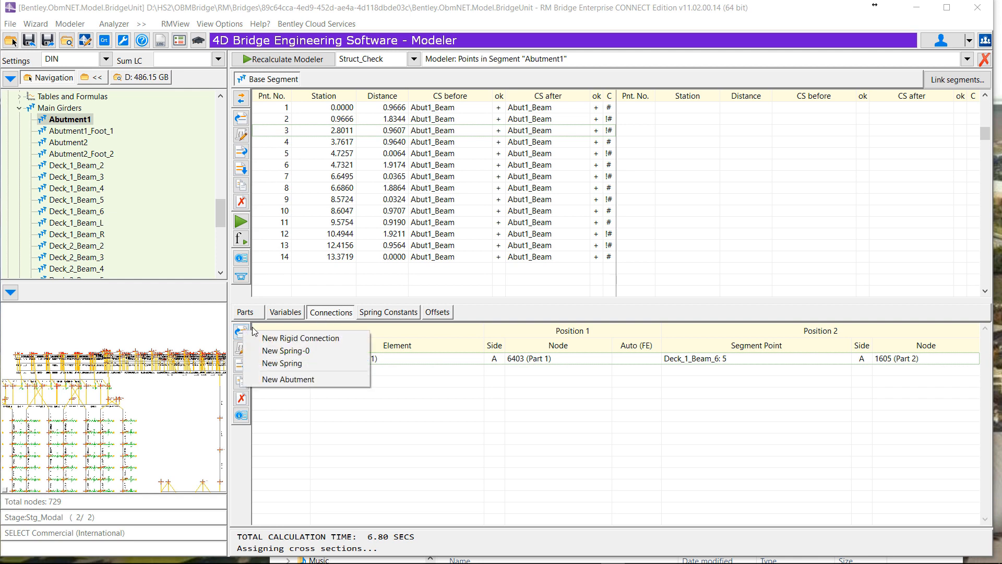
left_click(301, 338)
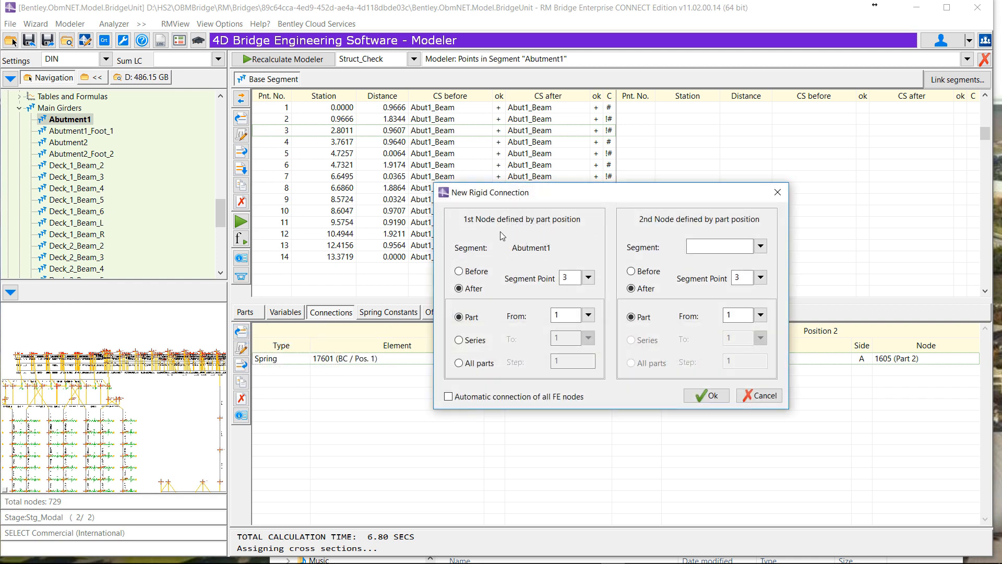
left_click(589, 316)
left_click(569, 340)
Set the second node to part 1 at point 2 of Deck_1_Beam_6 and create the rigid connection.
left_click(761, 247)
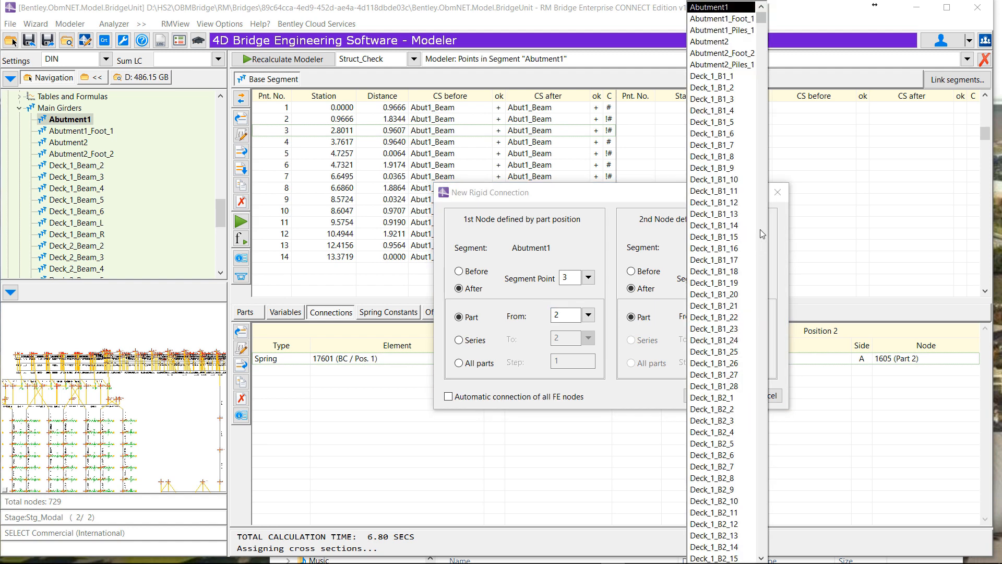
left_click_drag(764, 17, 763, 235)
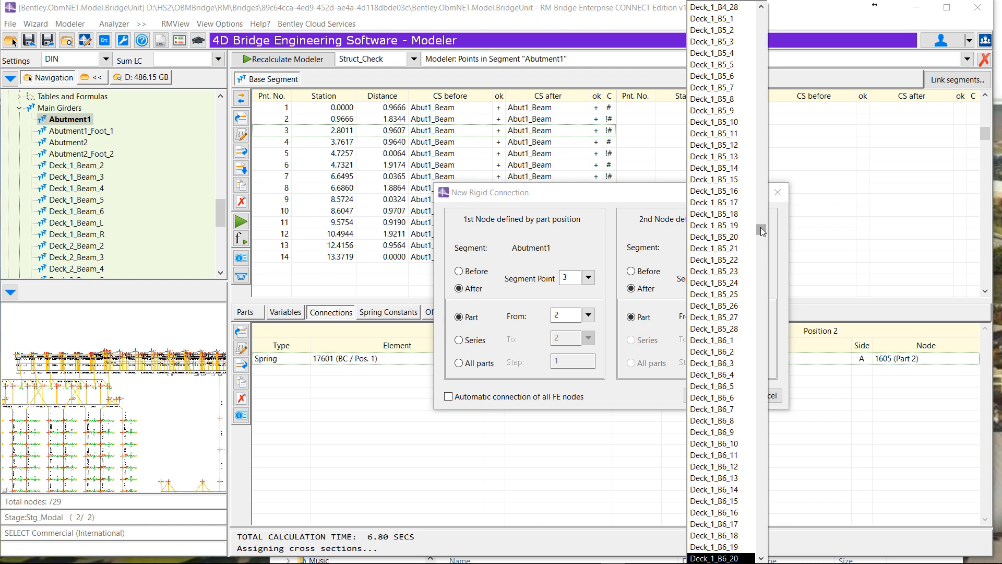
left_click_drag(760, 228, 763, 297)
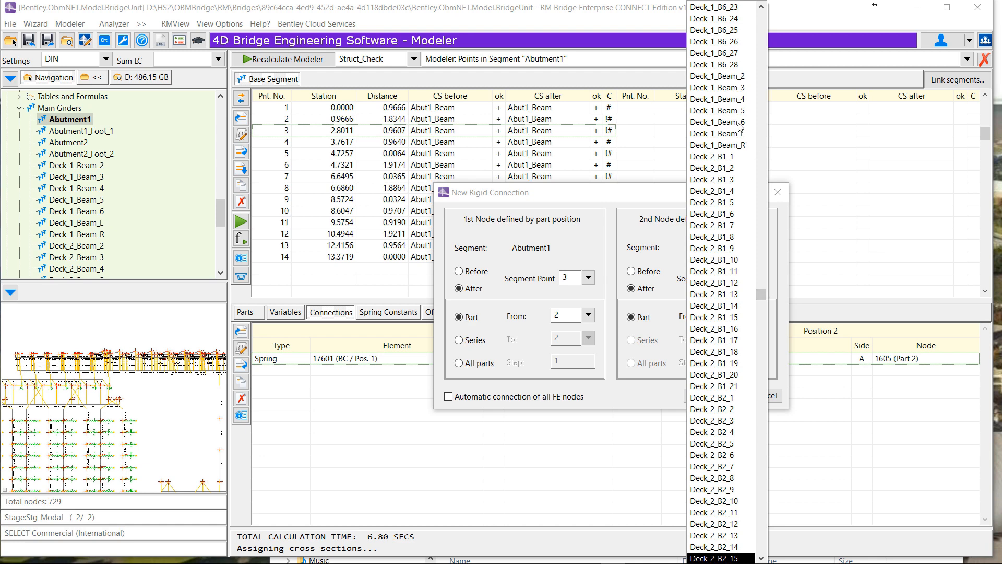
left_click(740, 123)
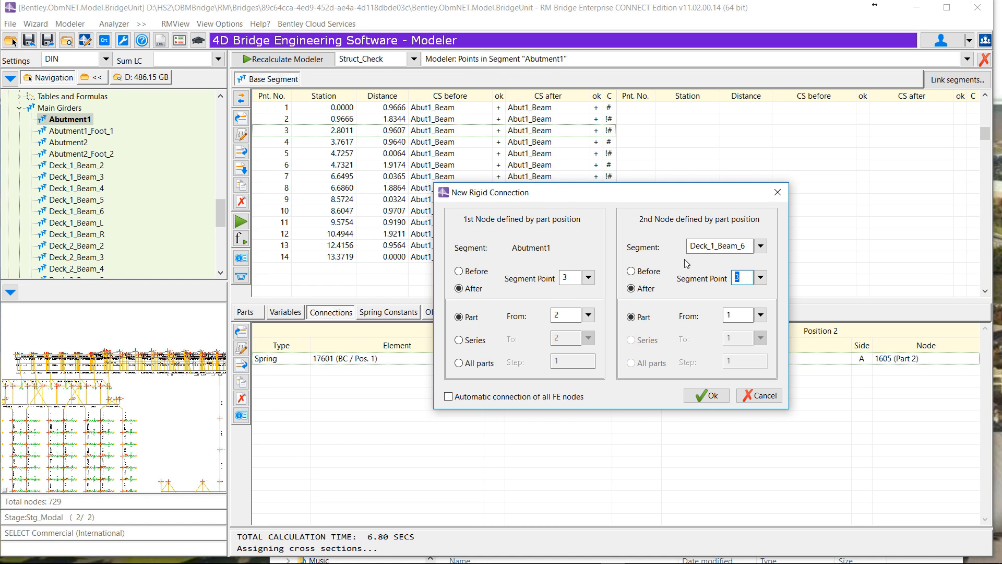
left_click(760, 277)
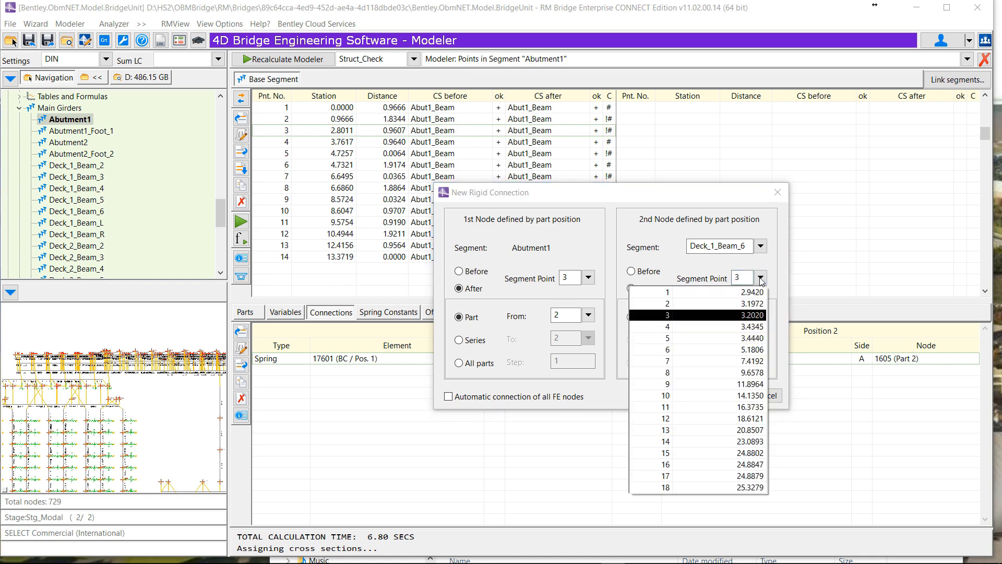
left_click(751, 305)
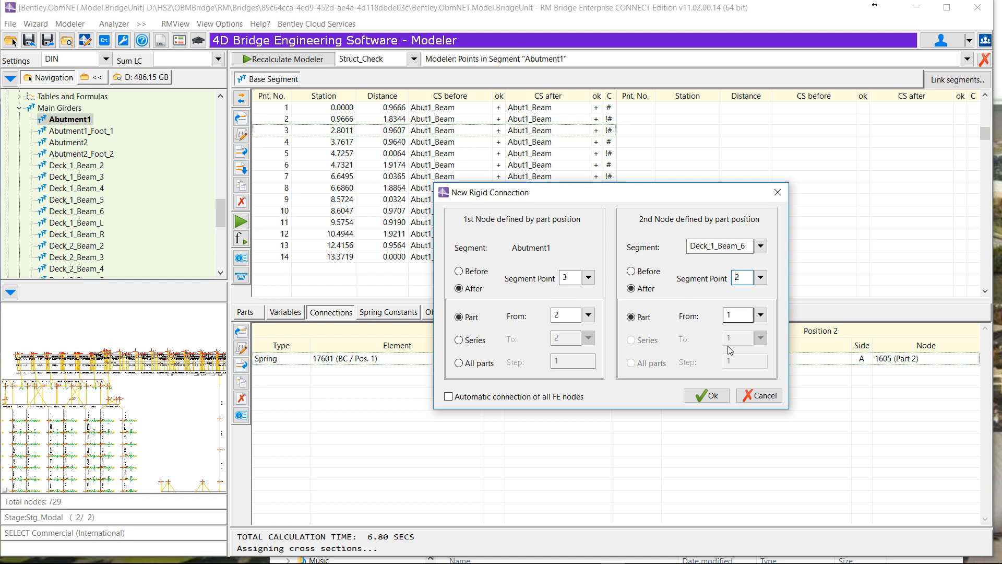
left_click(716, 400)
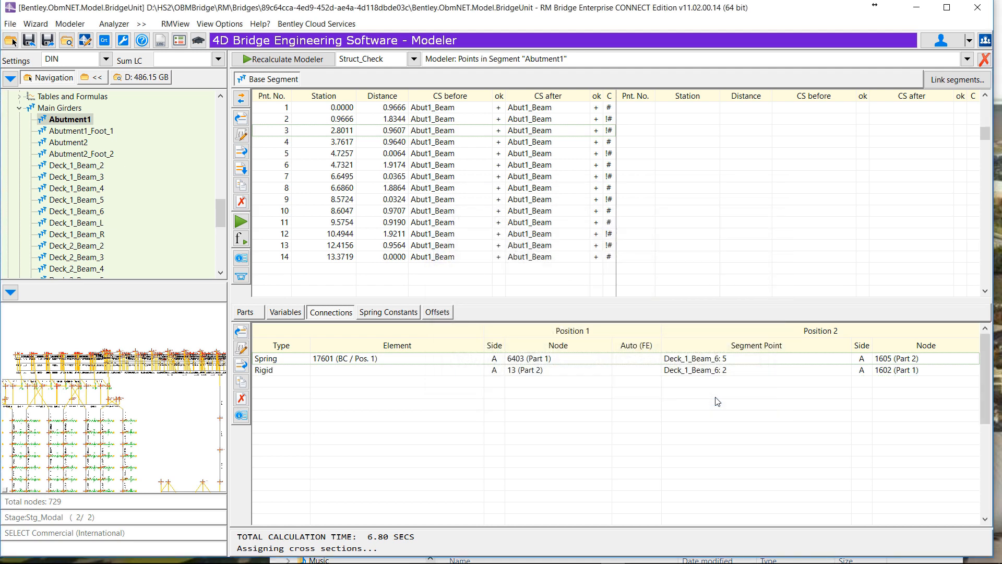
Start a new rigid connection at Abutment1 point 5 and set its first node to part 2.
left_click(352, 145)
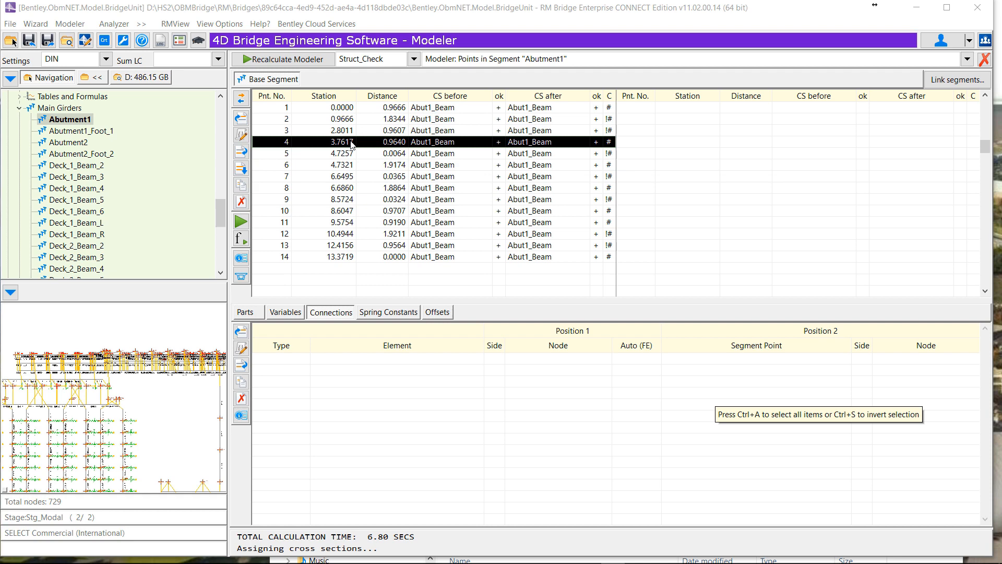
left_click(246, 312)
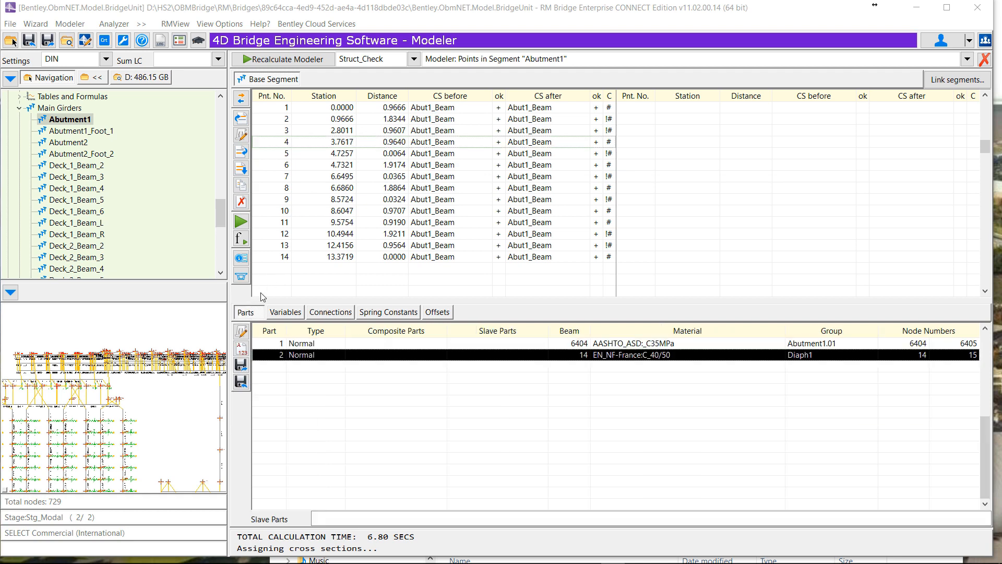
left_click(345, 155)
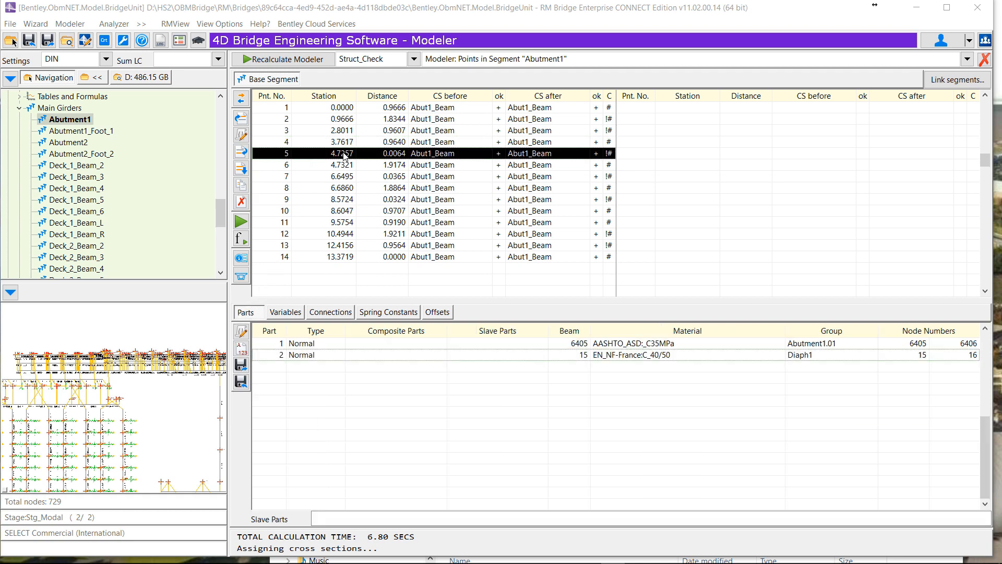
left_click(343, 346)
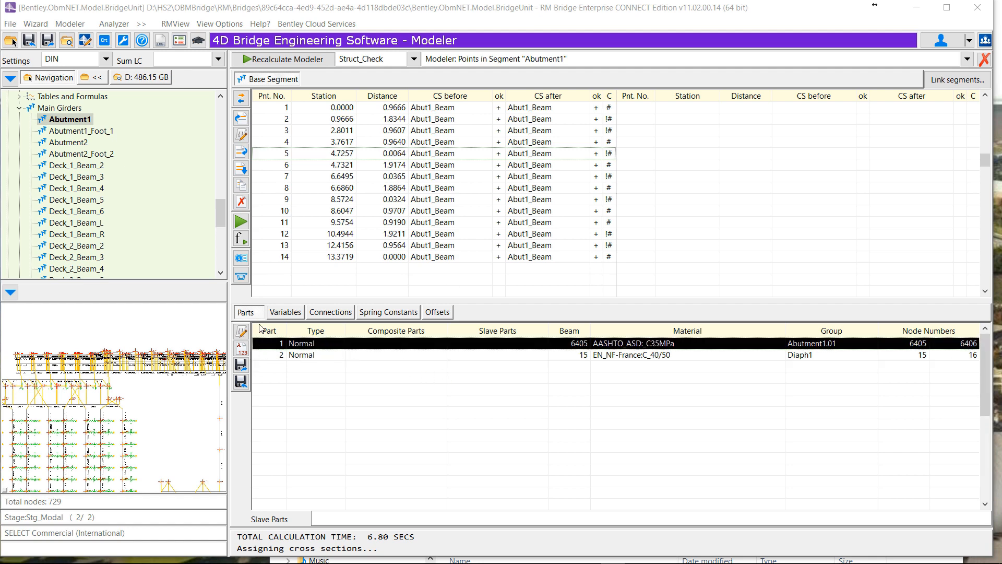
left_click(341, 313)
left_click(240, 331)
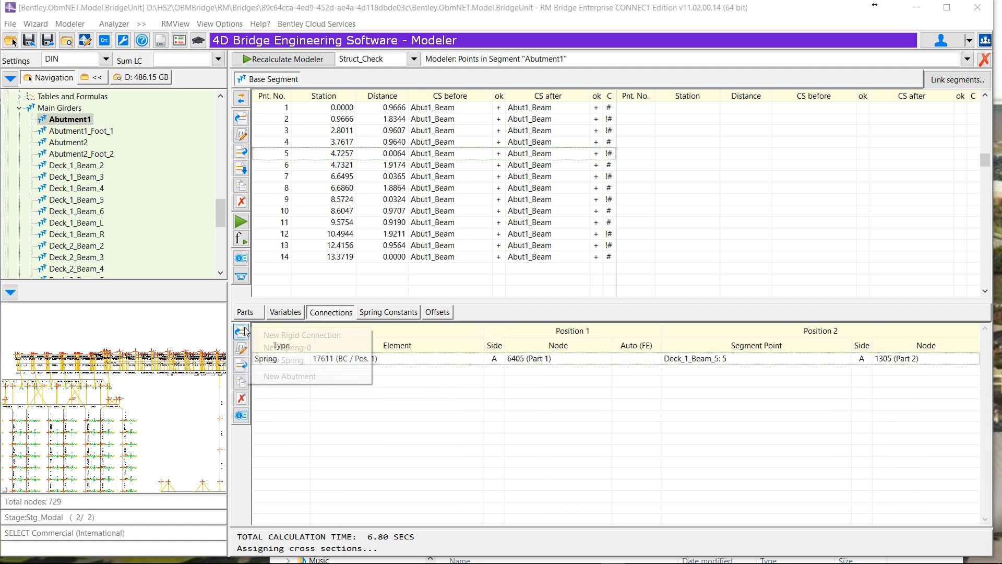
left_click(286, 337)
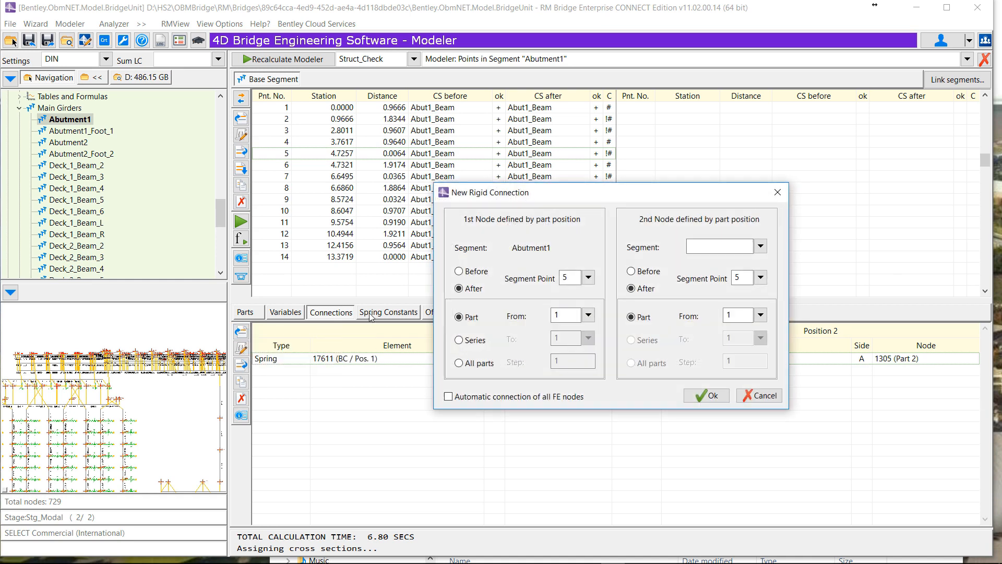
left_click(588, 315)
left_click(577, 341)
Set the second node to part 1 at point 2 of Deck_1_Beam_5 and create the rigid connection.
left_click(761, 246)
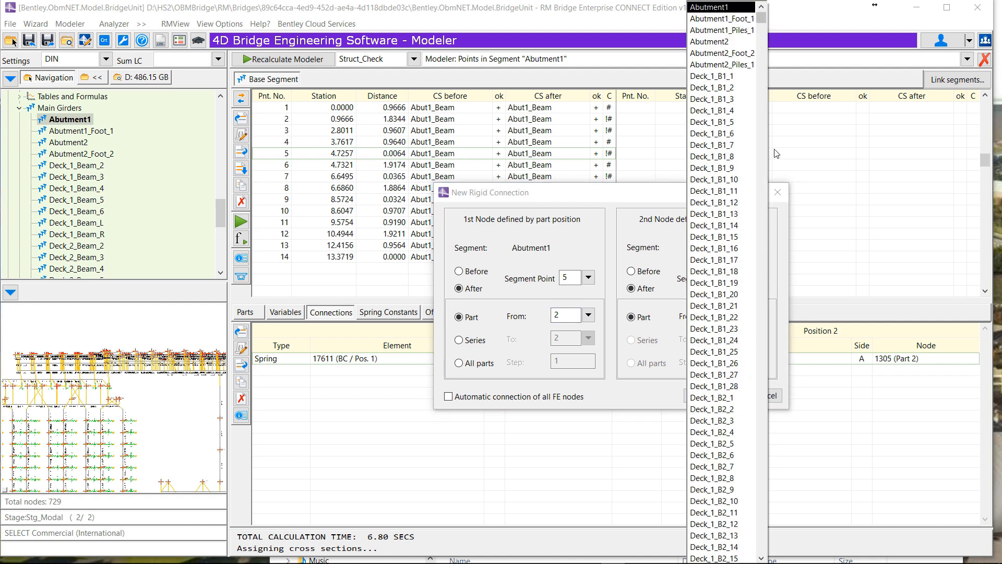
left_click_drag(769, 139, 723, 549)
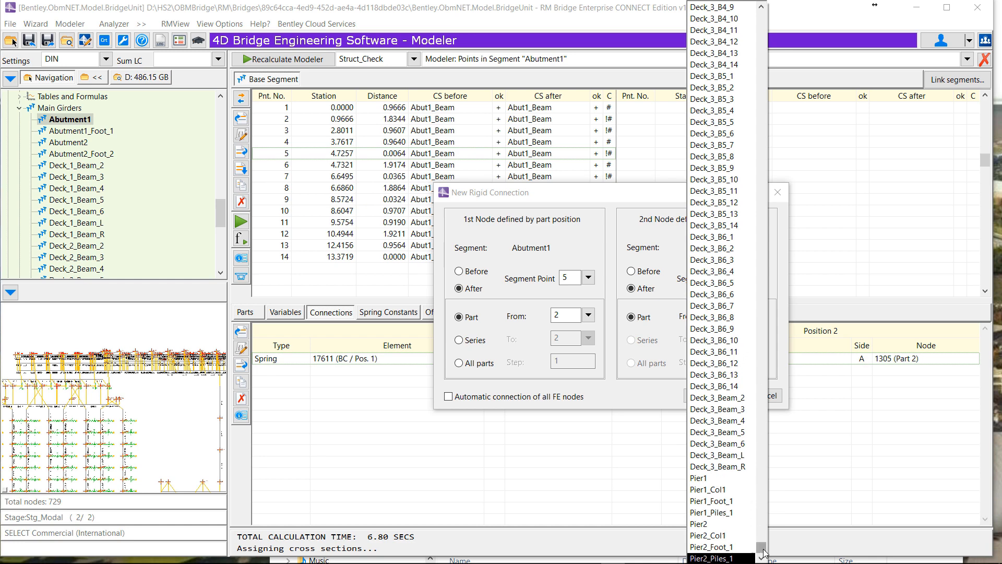
left_click_drag(762, 552, 761, 249)
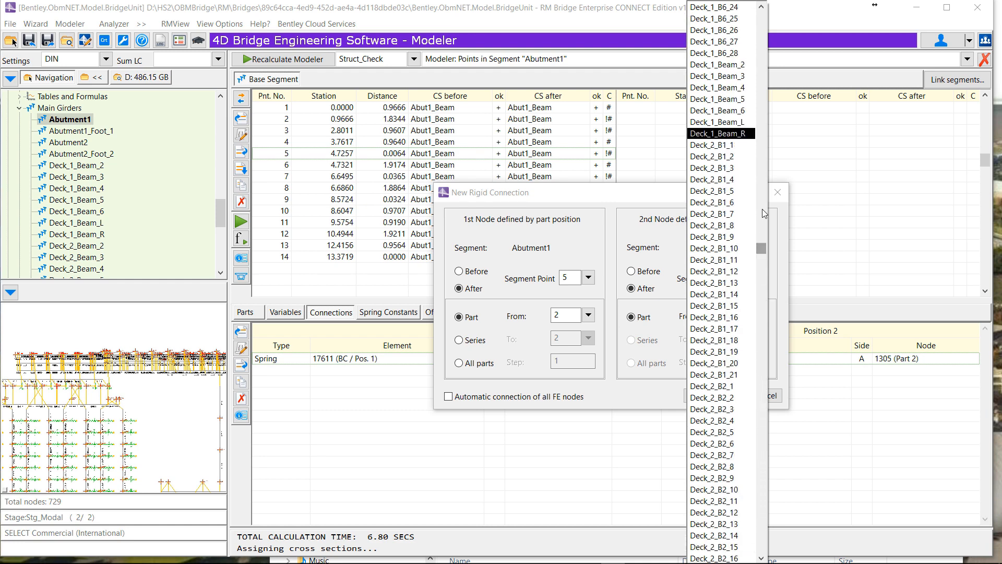
left_click(716, 99)
left_click(761, 277)
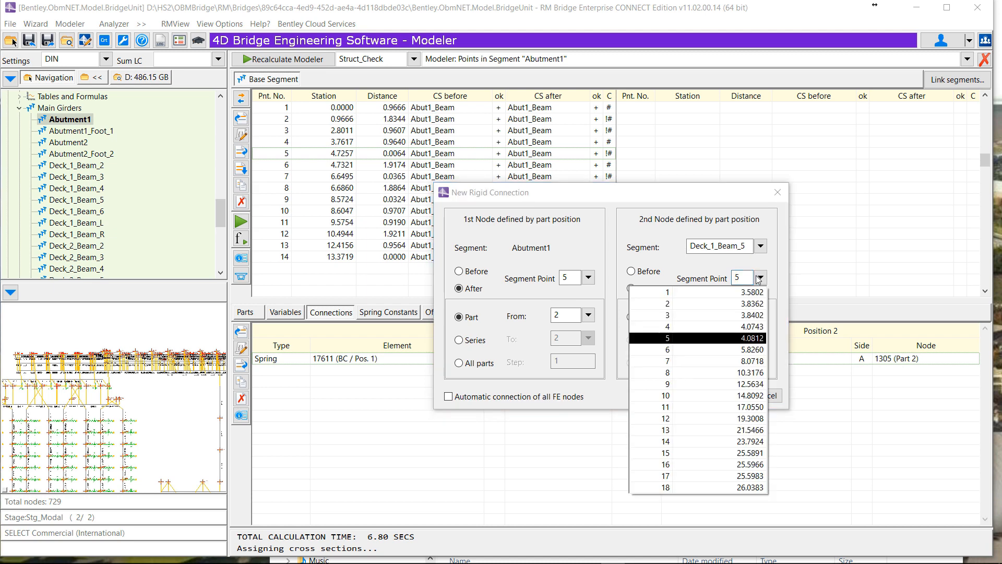
left_click(678, 305)
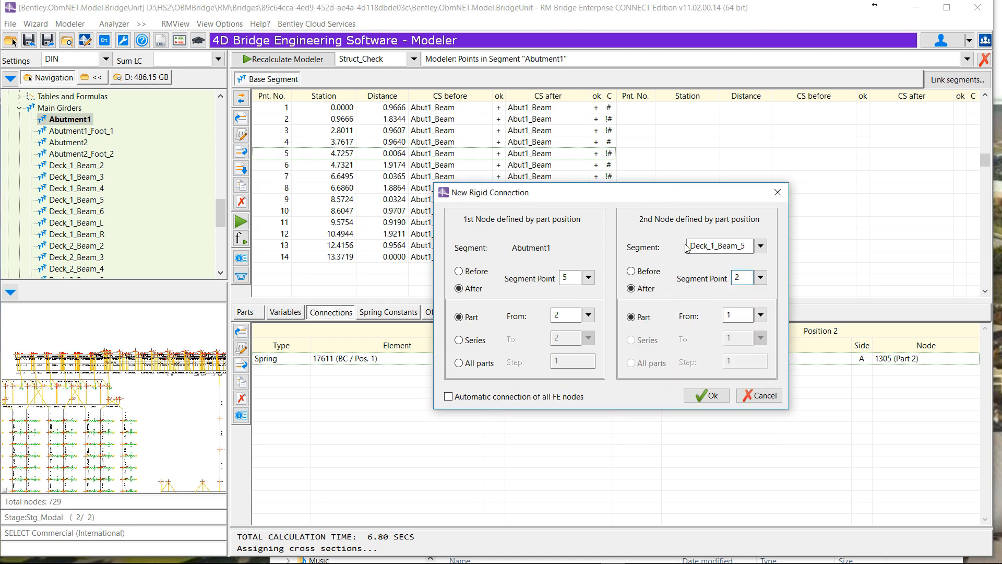
left_click(713, 396)
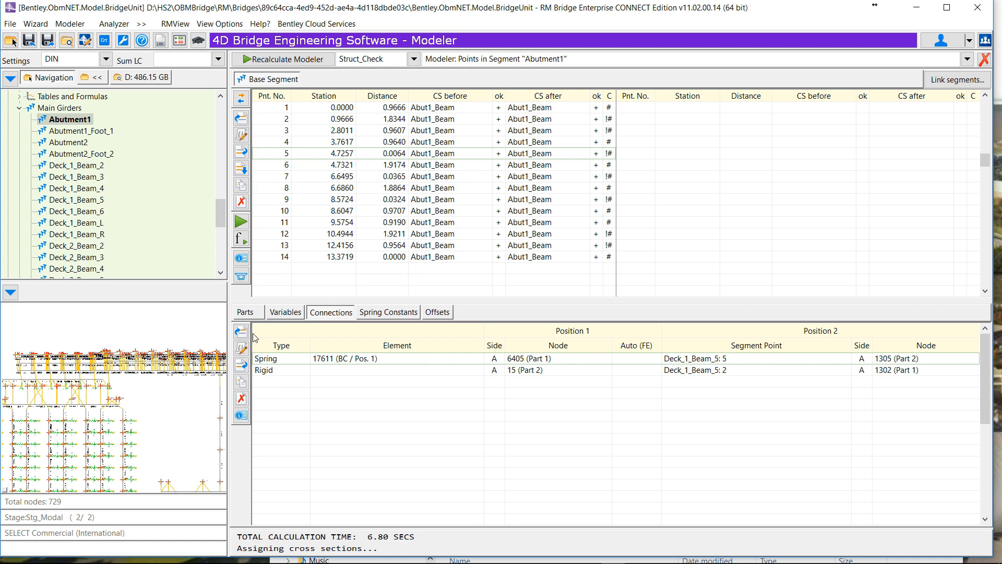
Start a new rigid connection at Abutment1 point 8 and set its first node to part 2.
left_click(250, 313)
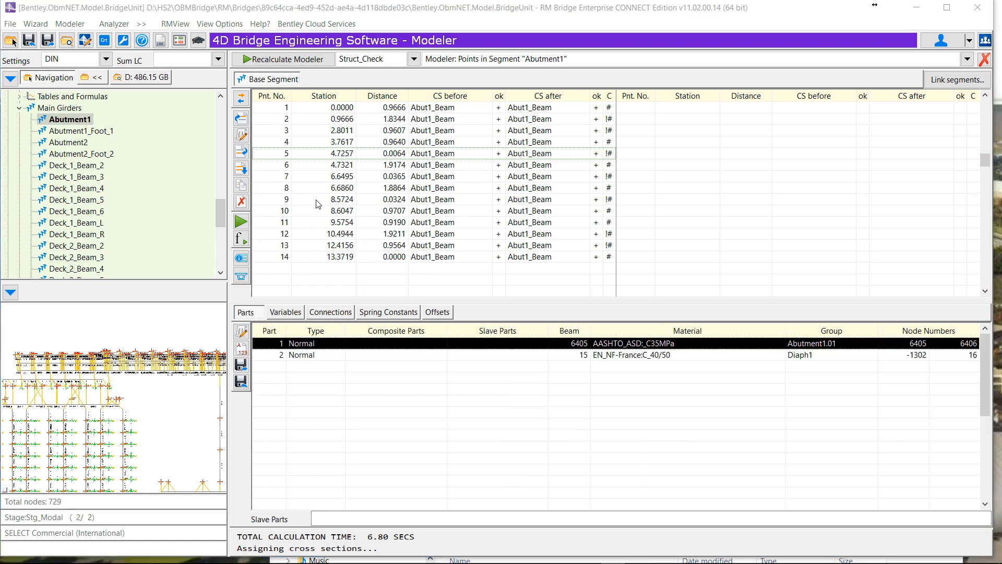
left_click(293, 178)
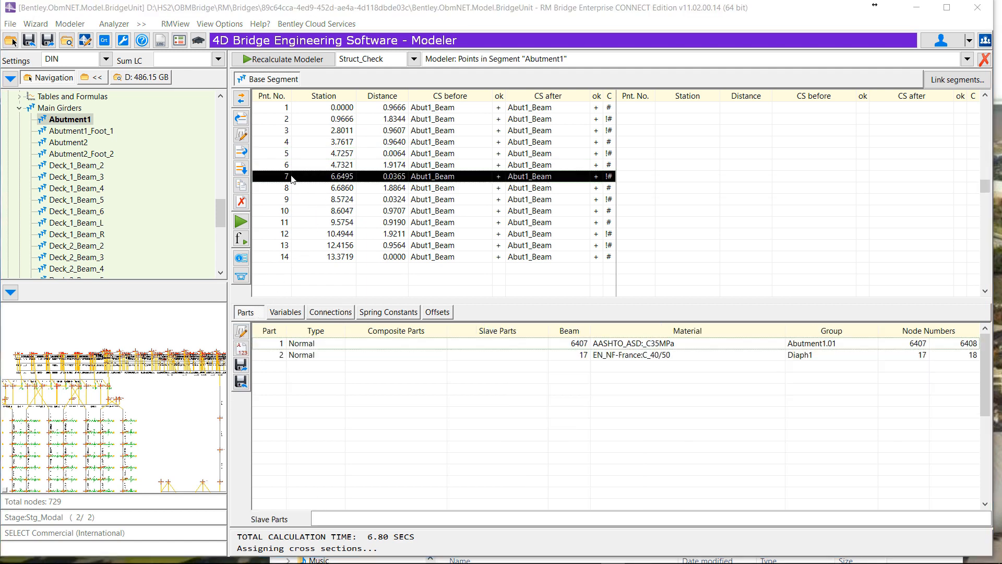
left_click(290, 190)
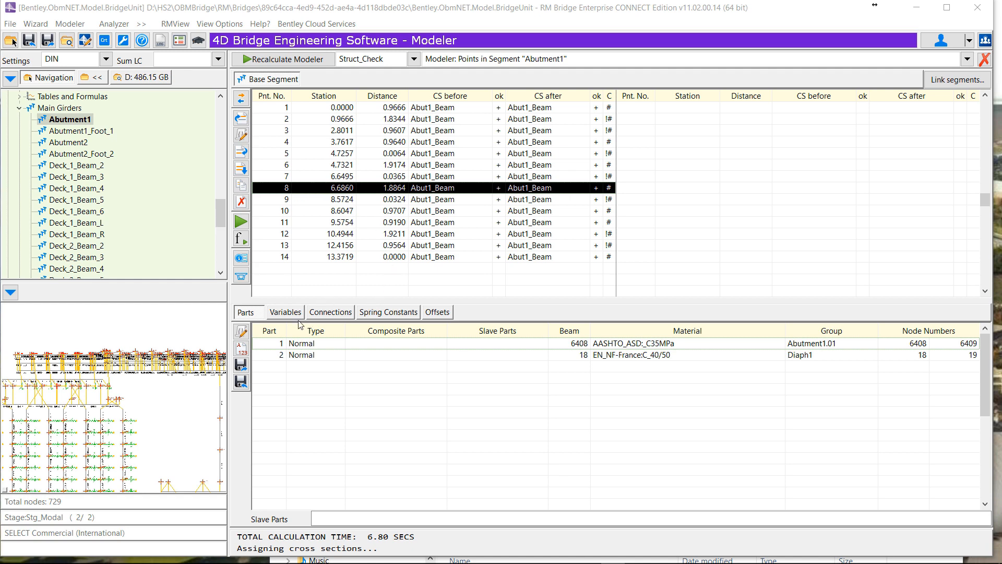
left_click(326, 313)
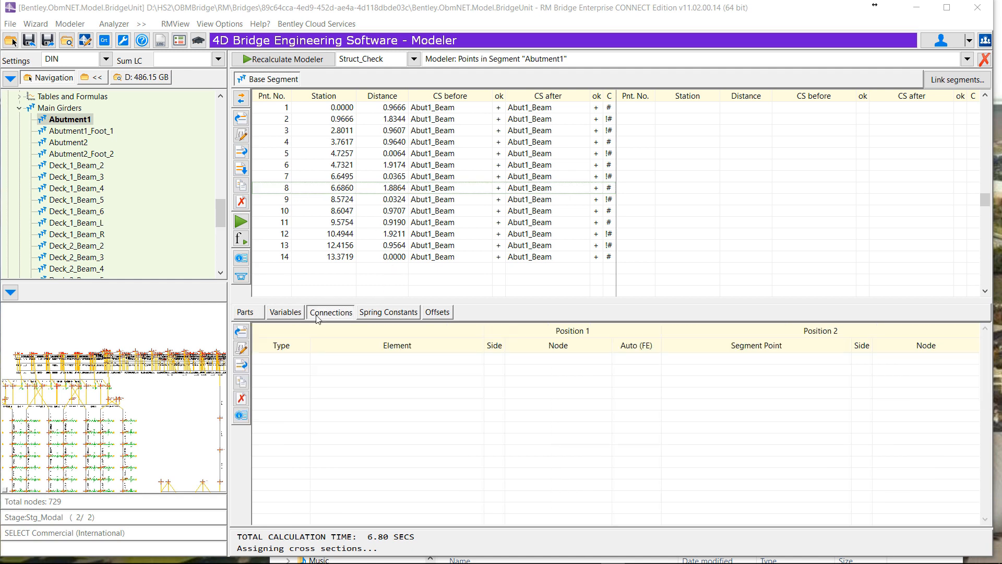
left_click(241, 332)
left_click(300, 338)
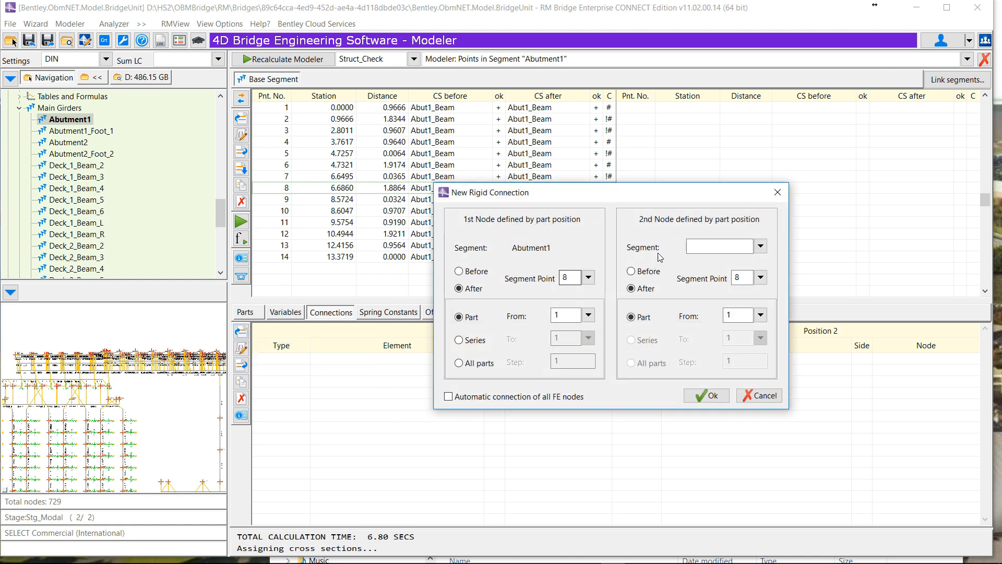
left_click(760, 246)
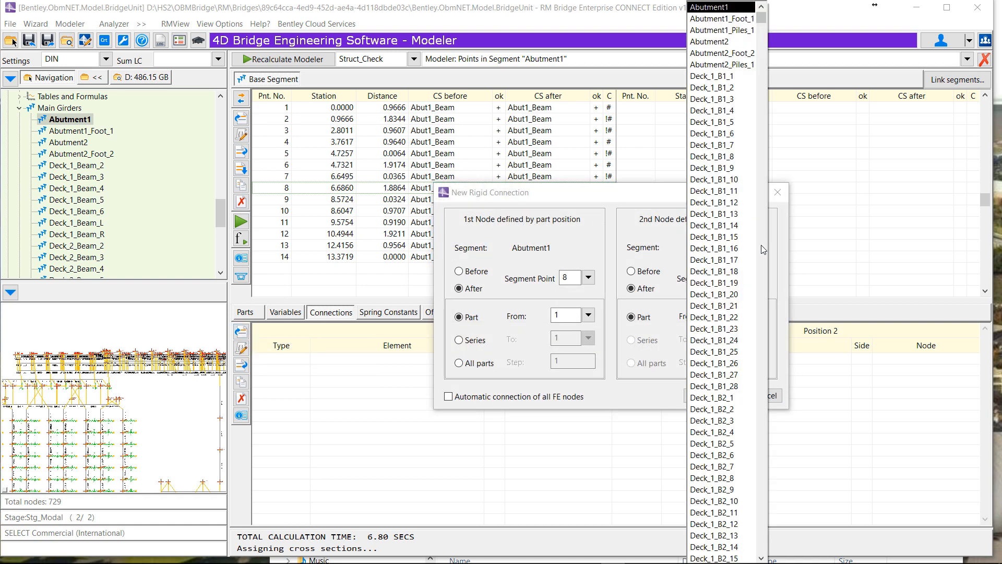
left_click(622, 218)
left_click(589, 314)
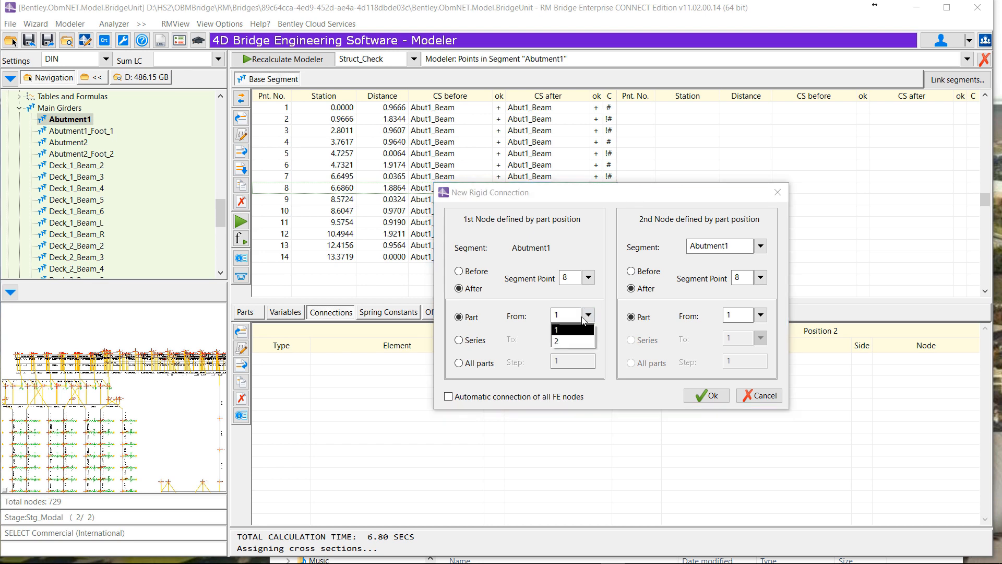
left_click(564, 342)
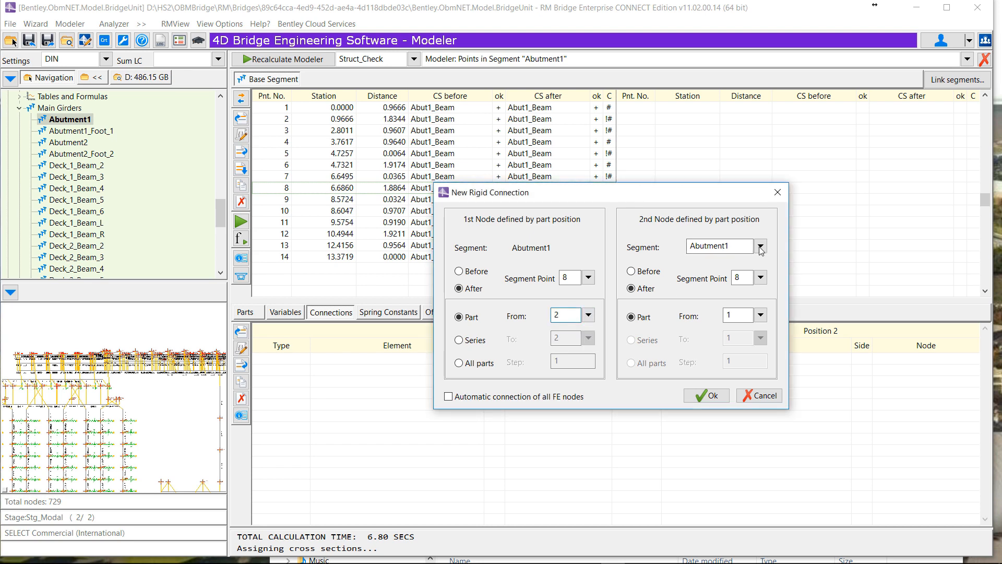
Choose Deck_1_Beam_4 as the segment of the rigid connection's second node.
left_click(761, 248)
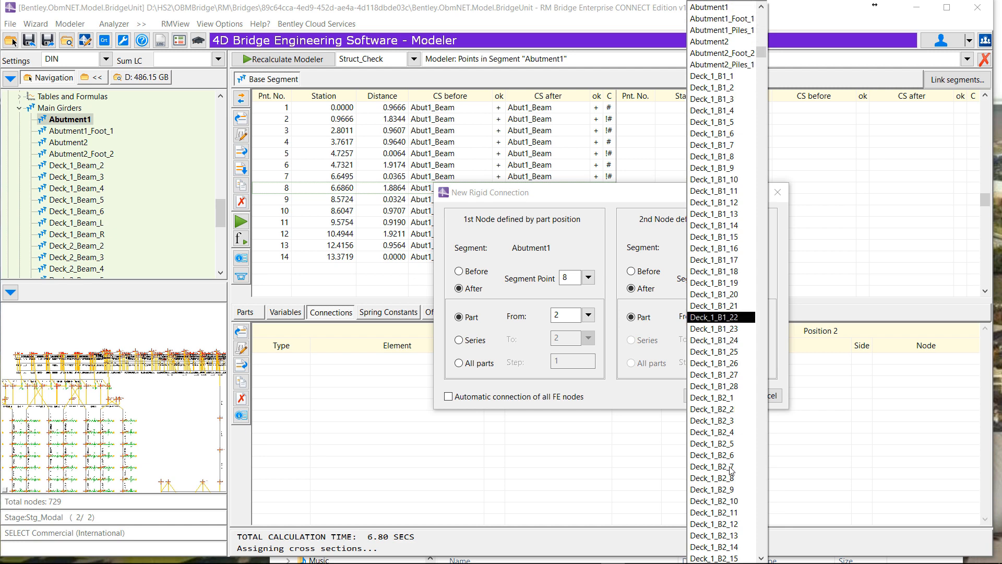
key("Down")
key("Down")
key("Down")
key("Down")
key("Down")
key("Down")
key("Down")
key("Down")
key("Down")
key("Down")
key("Down")
key("Down")
key("Down")
key("Down")
key("Down")
key("Down")
key("Down")
key("Down")
key("Down")
key("Down")
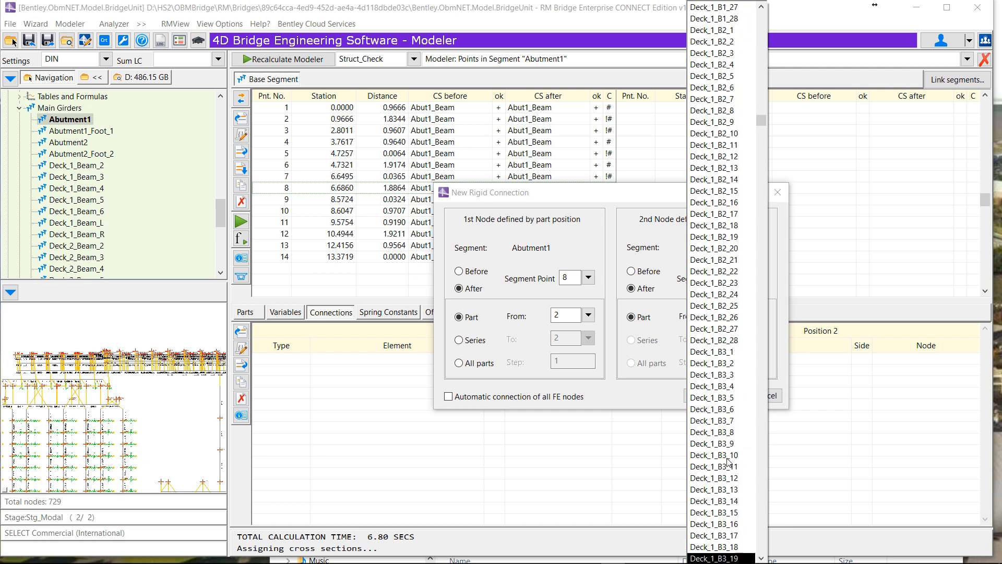
key("Down")
key("Down")
key("Down")
key("Down")
key("Down")
key("Down")
key("Down")
key("Down")
key("Down")
key("Down")
key("Down")
key("Down")
key("Down")
key("Down")
key("Down")
key("Down")
key("Down")
key("Down")
key("Down")
key("Down")
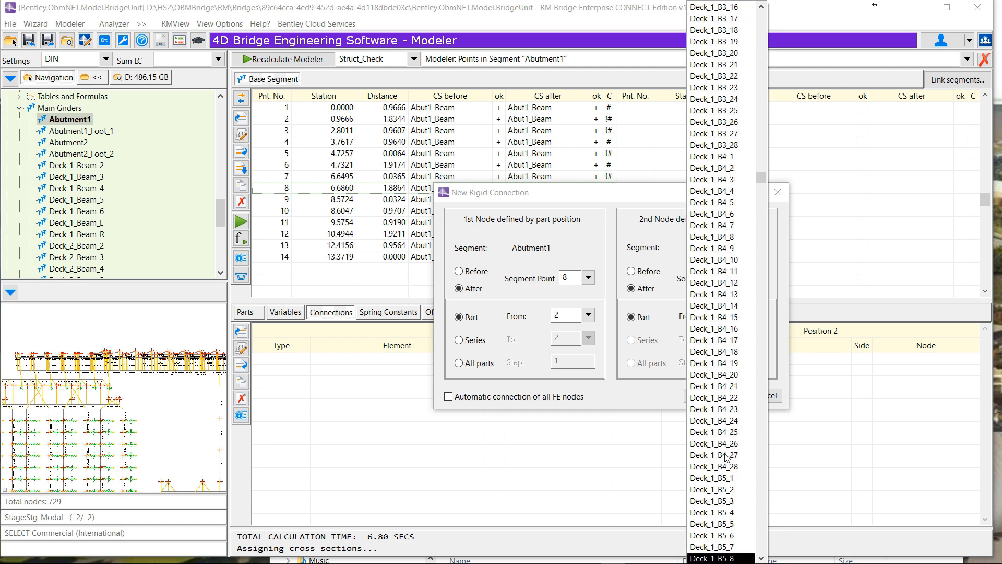
key("Down")
key("Down")
key("Down")
key("Down")
key("Down")
key("Down")
key("Down")
key("Down")
key("Down")
key("Down")
key("Down")
key("Down")
key("Down")
key("Down")
key("Down")
key("Down")
key("Down")
key("Down")
key("Down")
key("Down")
key("Down")
key("Down")
key("Down")
key("Down")
key("Down")
key("Down")
key("Down")
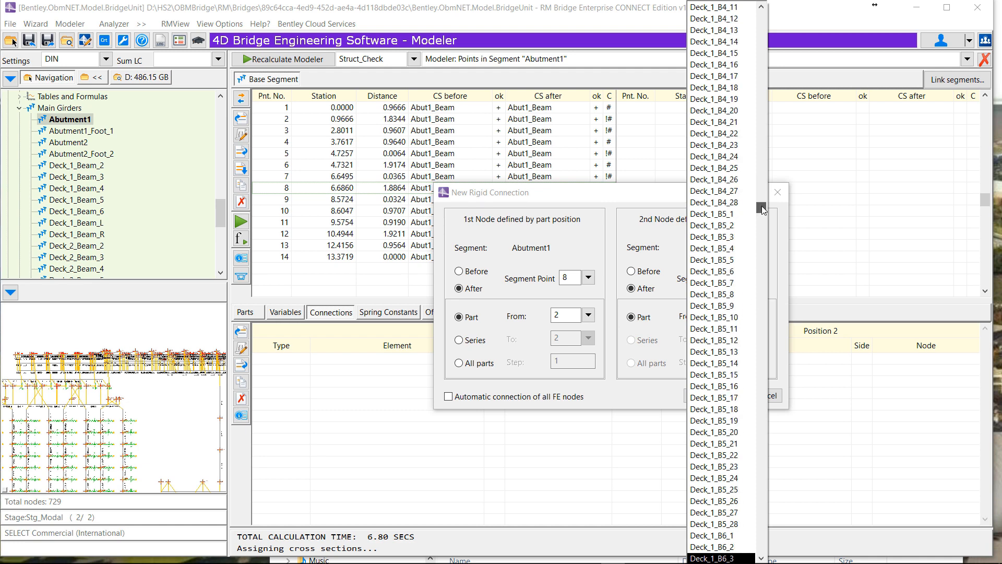
key("Down")
key("Down")
key("Down")
key("Down")
key("Down")
key("Down")
key("Down")
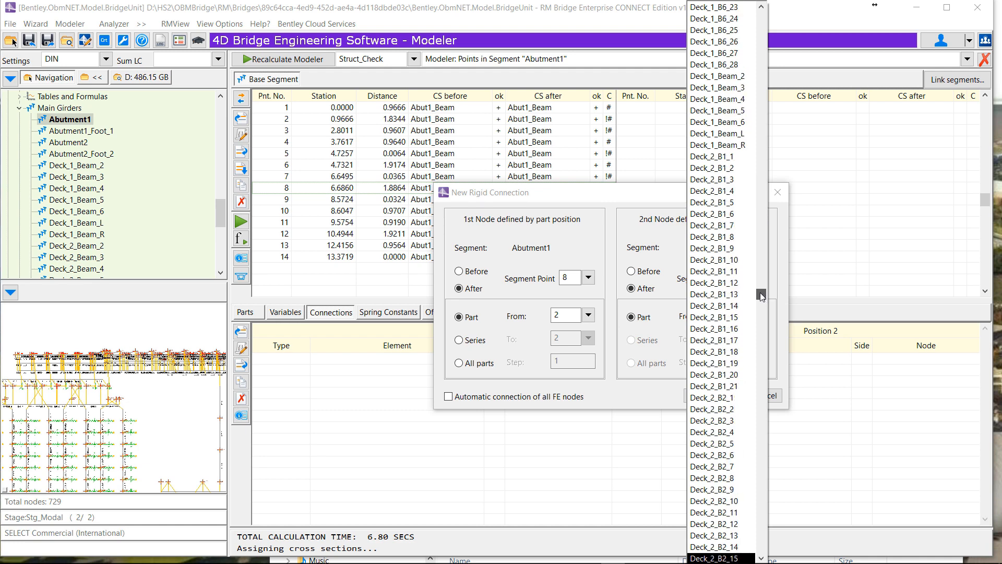
left_click(735, 100)
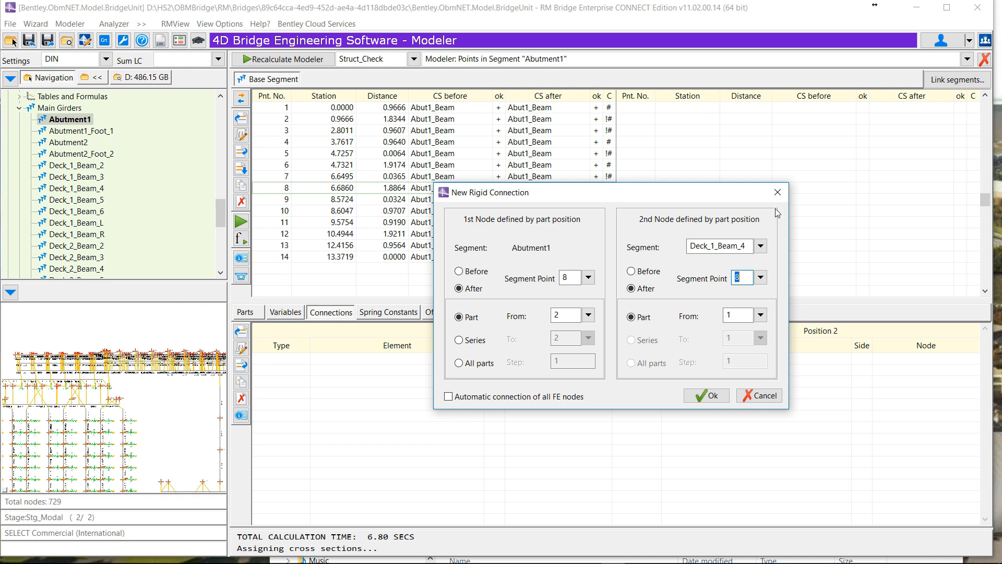
Set the second node to part 1 at segment point 2 and create the rigid connection to Deck_1_Beam_4.
left_click(753, 317)
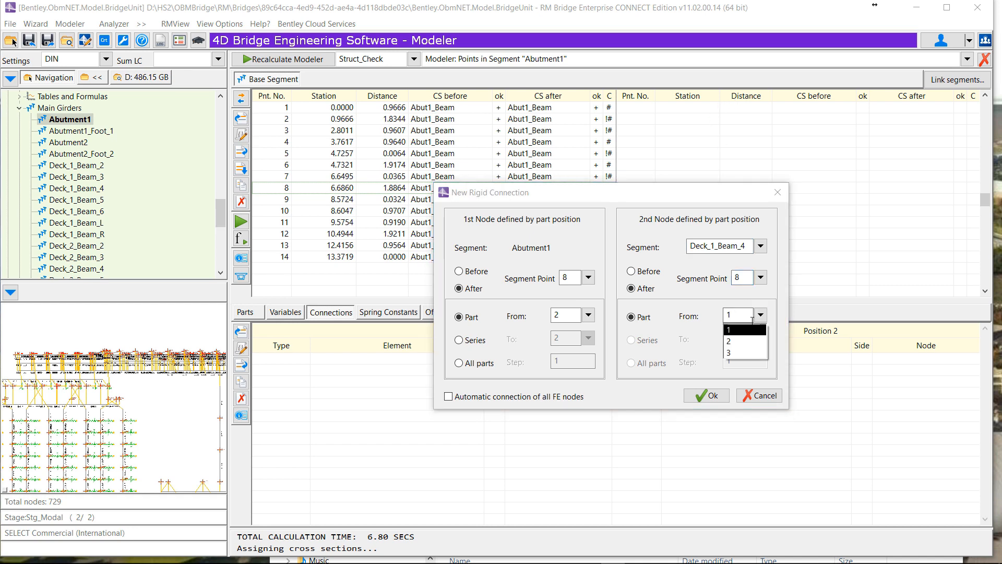
left_click(737, 340)
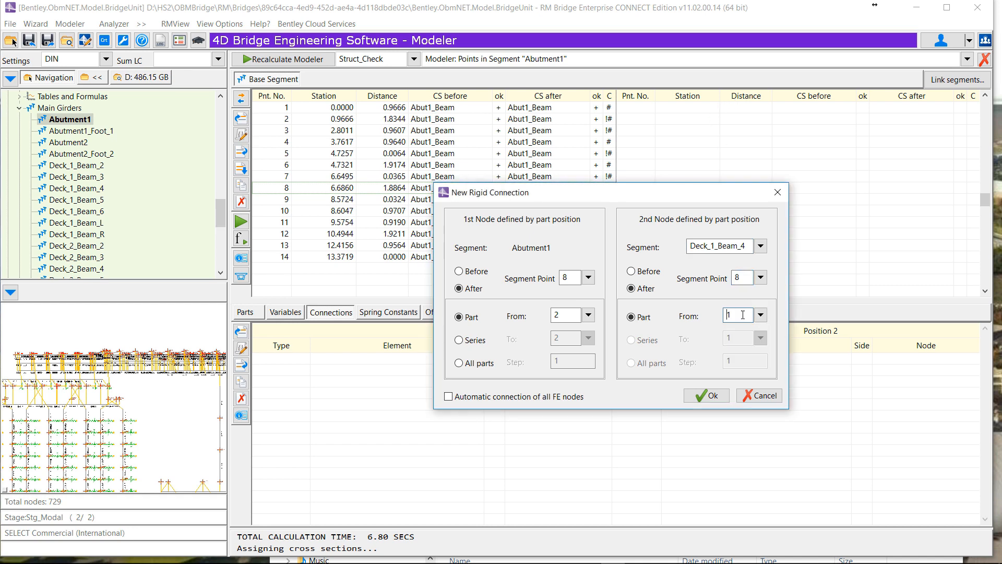
left_click(761, 277)
left_click(708, 303)
left_click(713, 396)
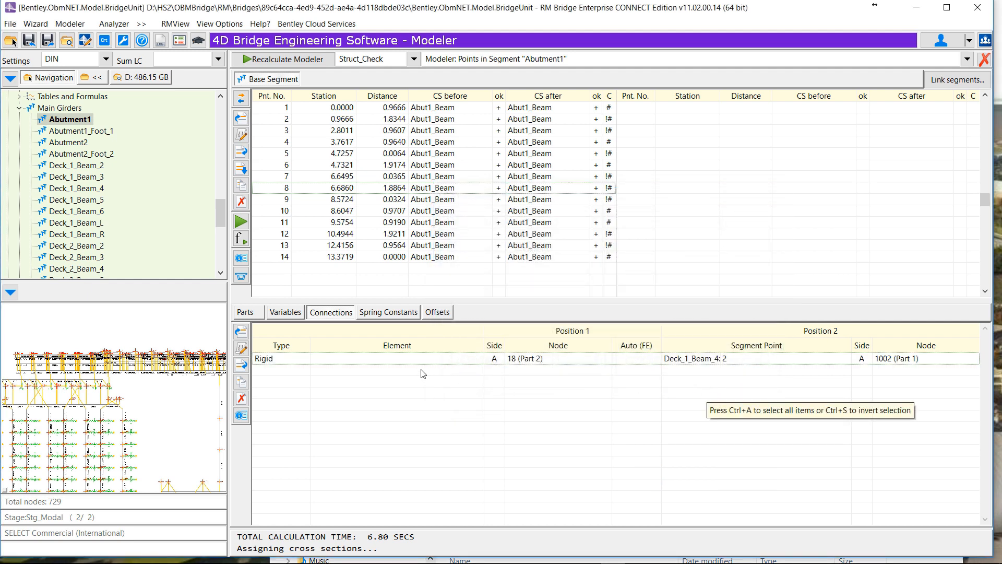
Start a new rigid connection at Abutment1 point 9 and set its first node to part 2.
left_click(283, 199)
left_click(245, 313)
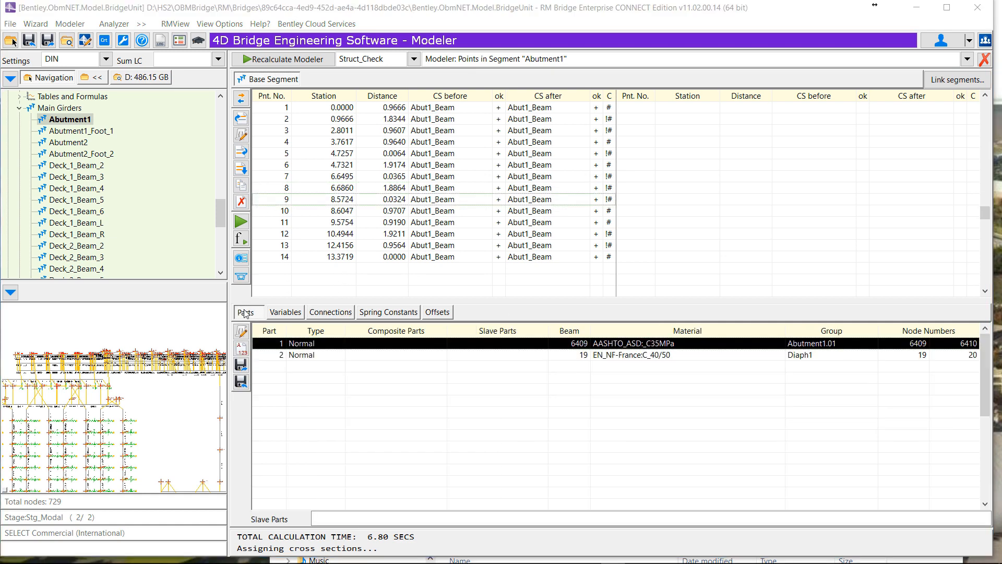
left_click(331, 312)
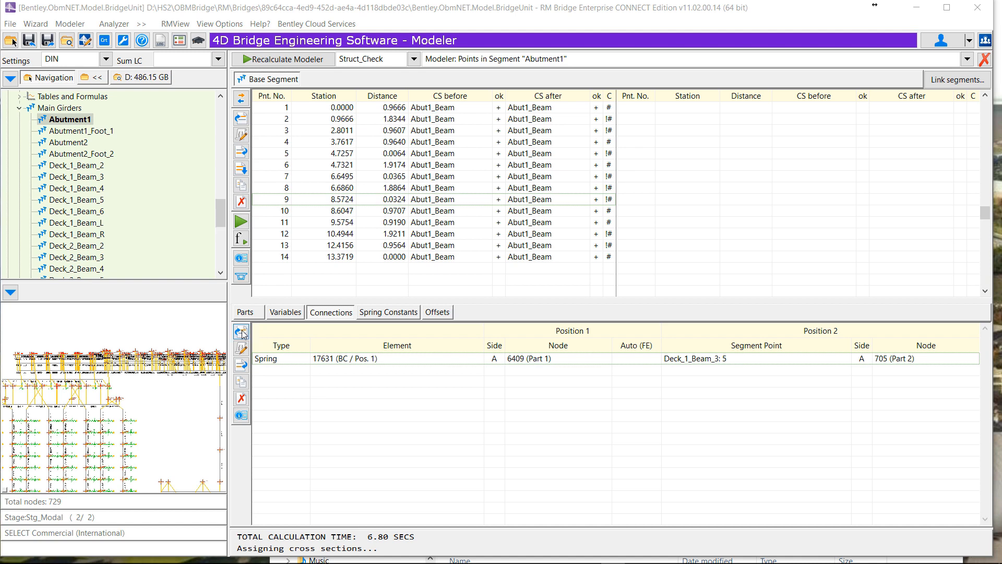
left_click(240, 331)
left_click(286, 338)
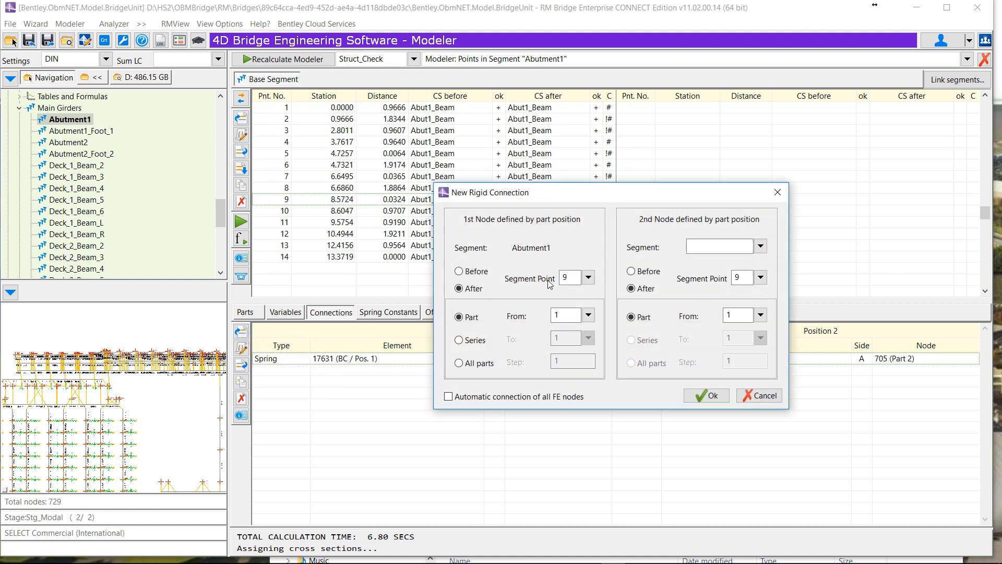
left_click(589, 316)
left_click(568, 338)
Set the second node to Deck_1_Beam_3, segment point 2, part 1, and create the rigid connection at Abutment1 point 9.
left_click(760, 246)
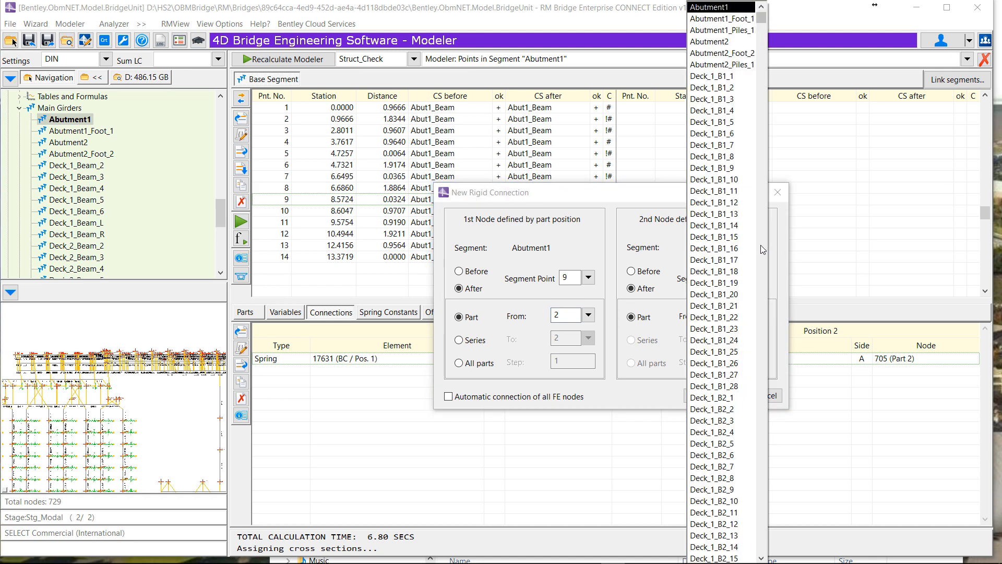
left_click_drag(762, 17, 757, 294)
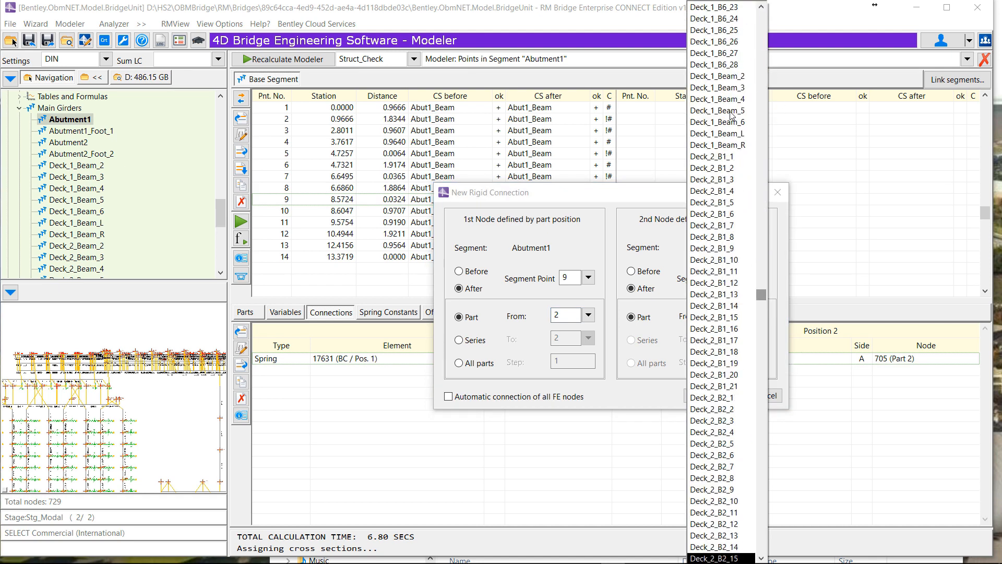
left_click(729, 86)
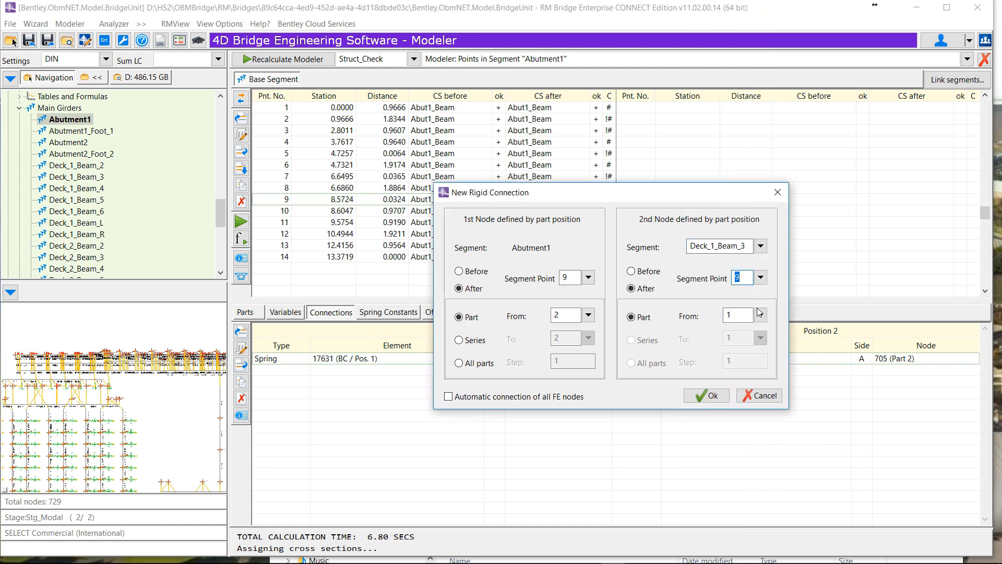
left_click(761, 278)
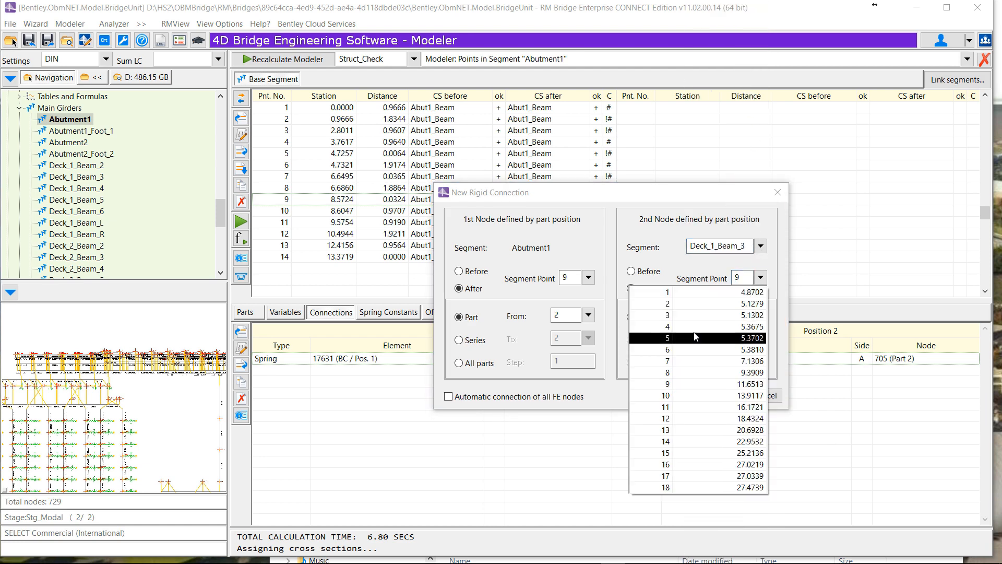
left_click(690, 305)
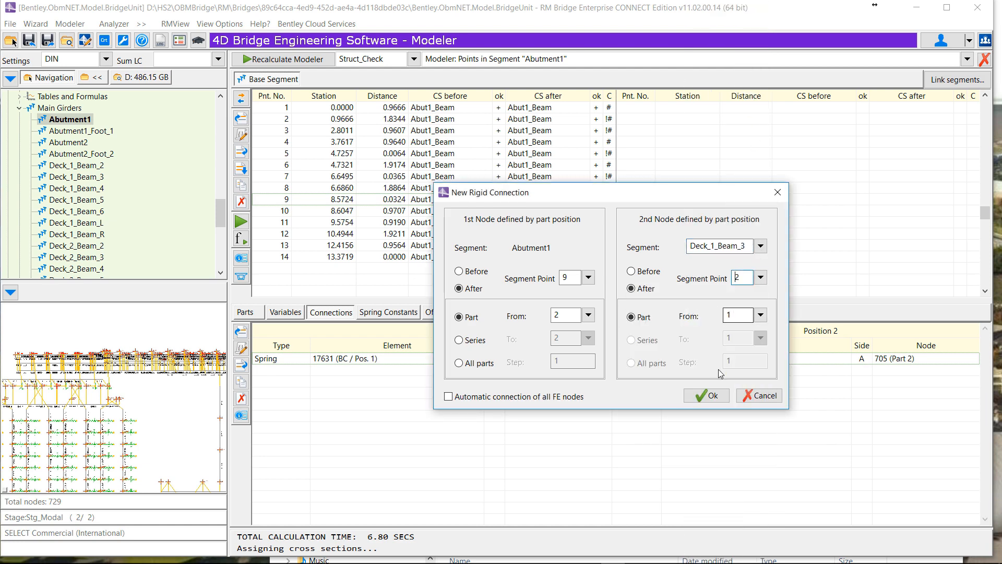
left_click(713, 397)
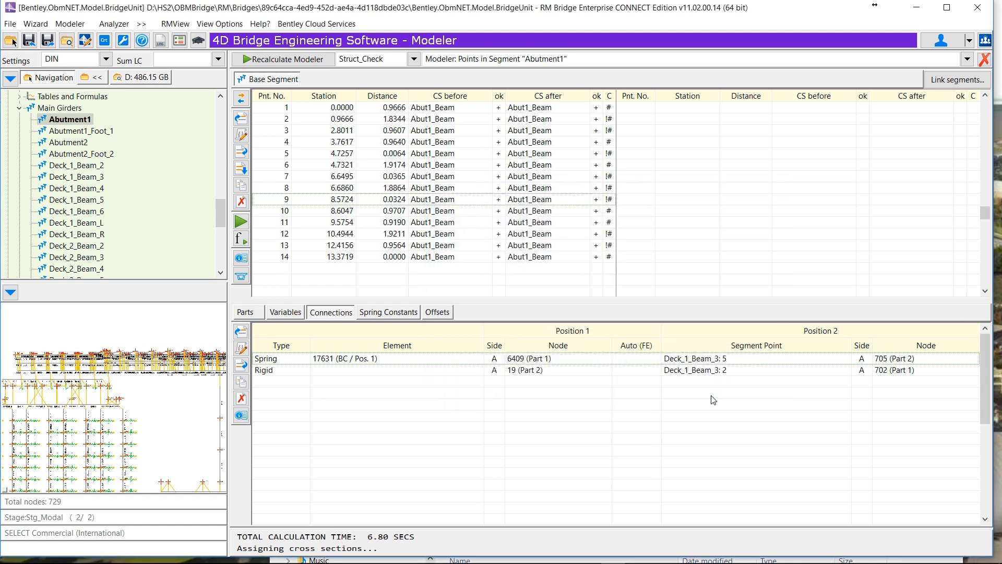
left_click(301, 214)
left_click(241, 331)
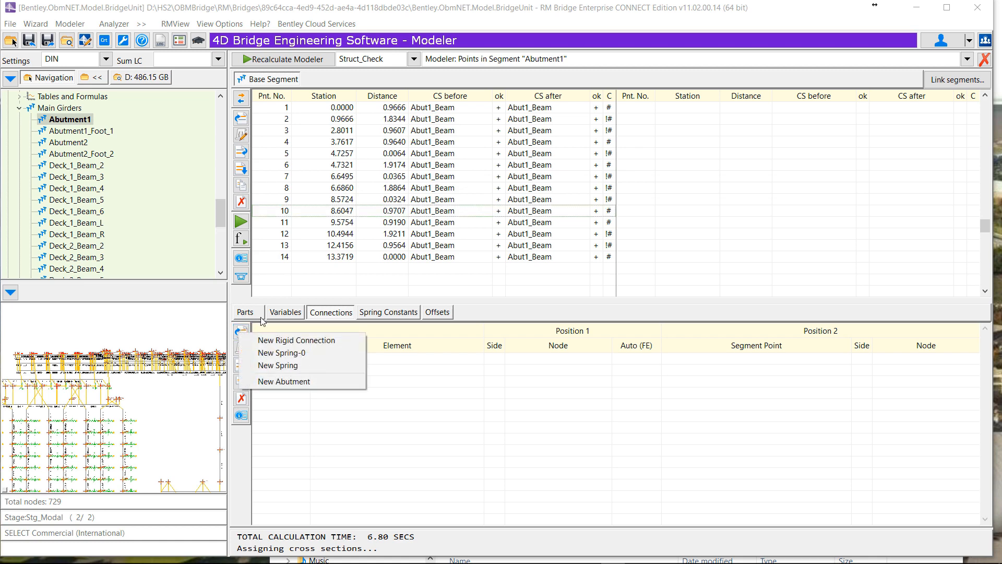
left_click(249, 298)
left_click(245, 312)
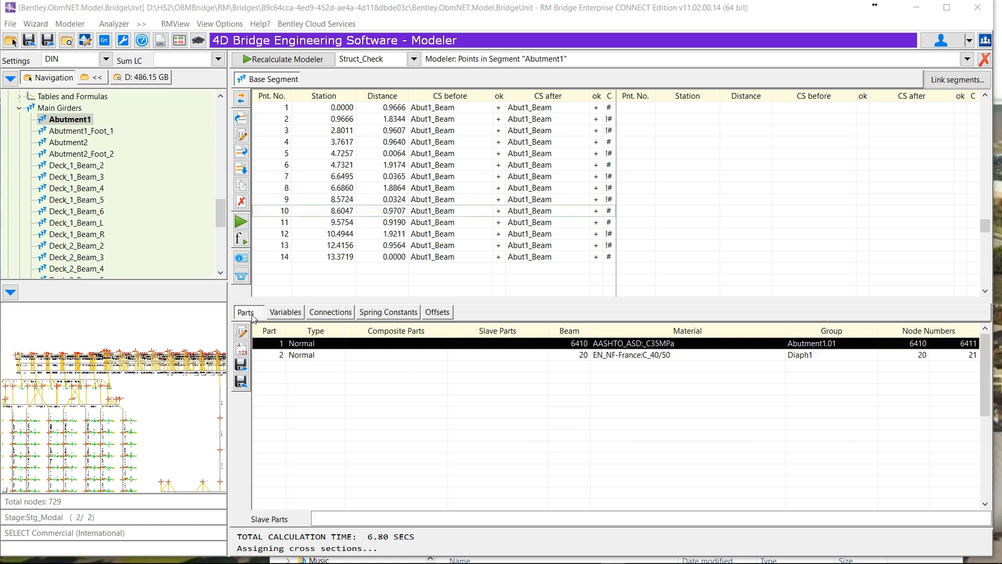
left_click(298, 224)
Start a new rigid connection at Abutment1 point 12 and set its first node to part 2.
left_click(300, 235)
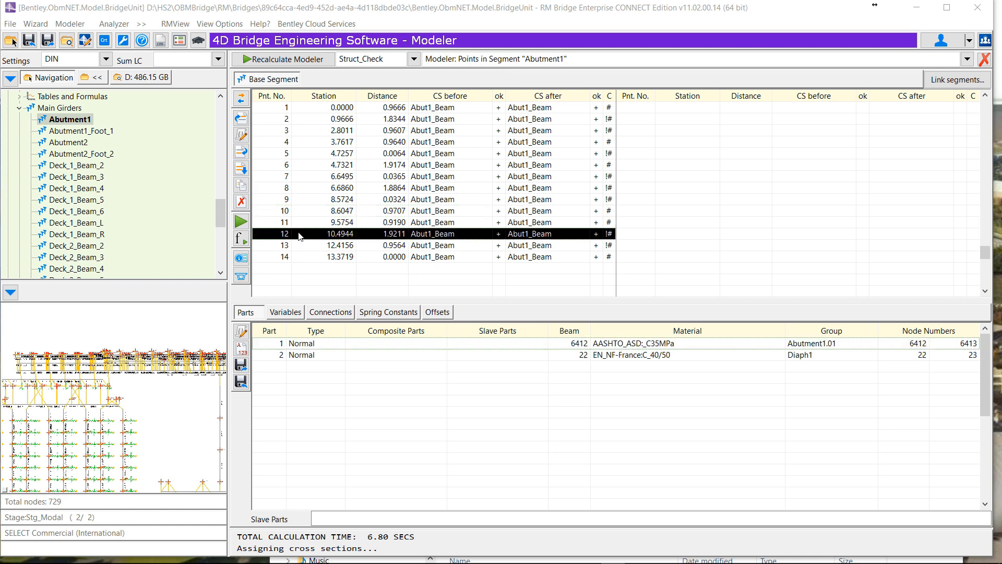
left_click(331, 312)
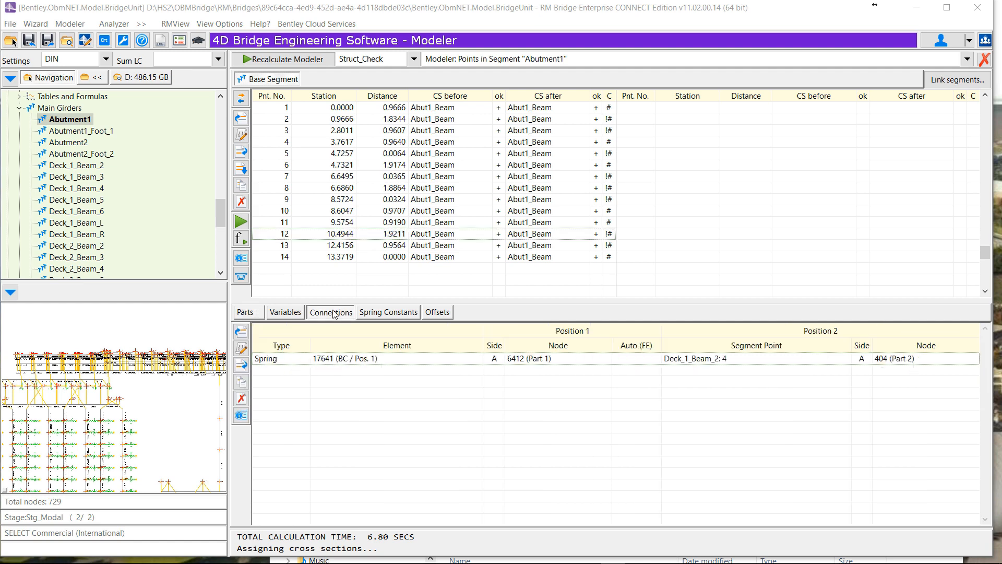
left_click(241, 331)
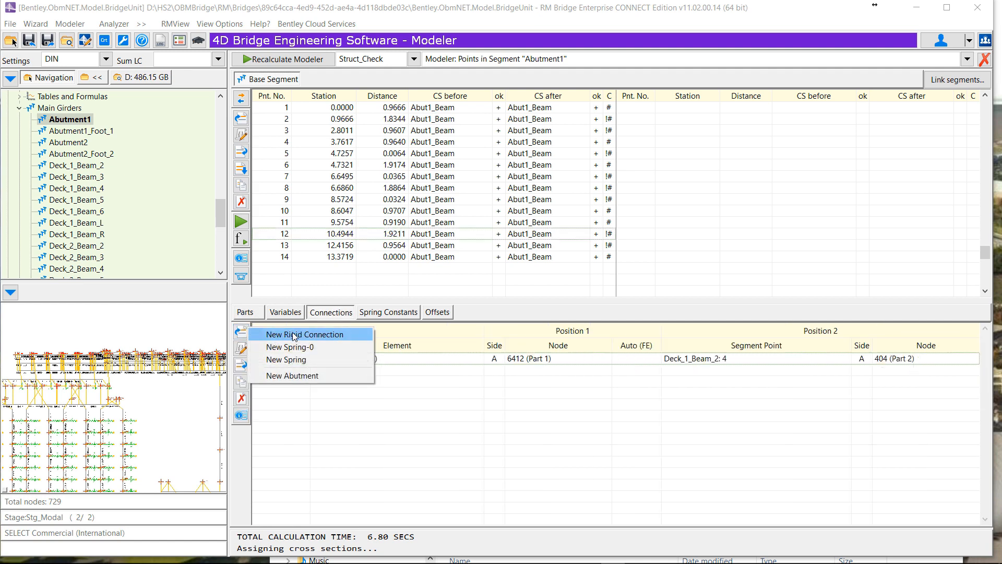
left_click(295, 334)
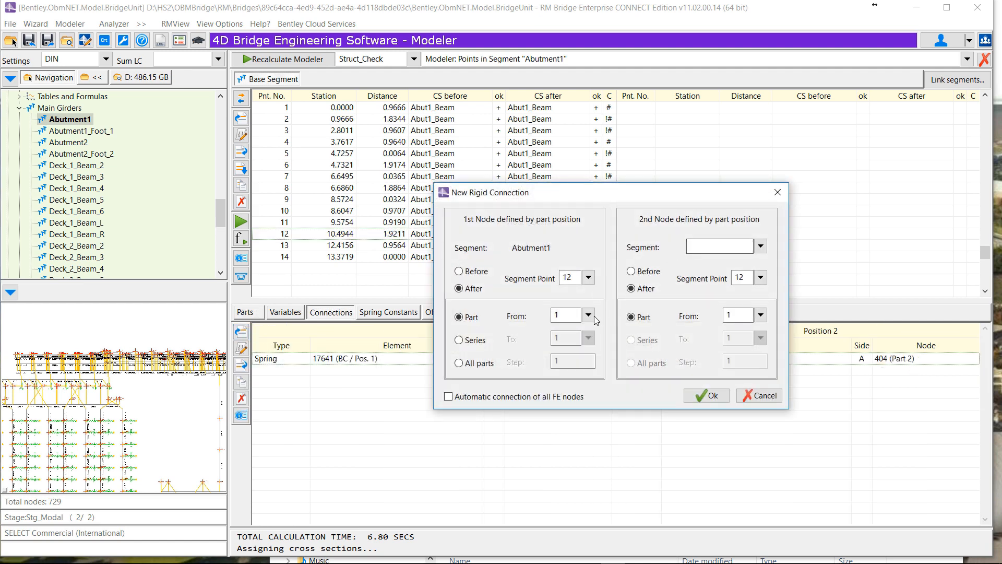
left_click(589, 315)
left_click(574, 339)
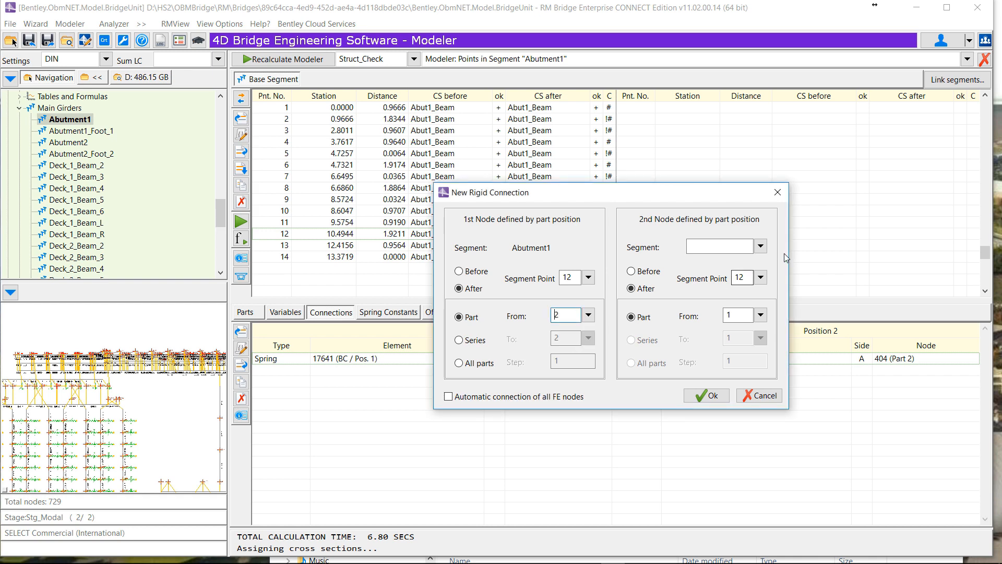
Set the second node to Deck_1_Beam_2, segment point 2, part 1, and create the rigid connection at Abutment1 point 12.
left_click(761, 247)
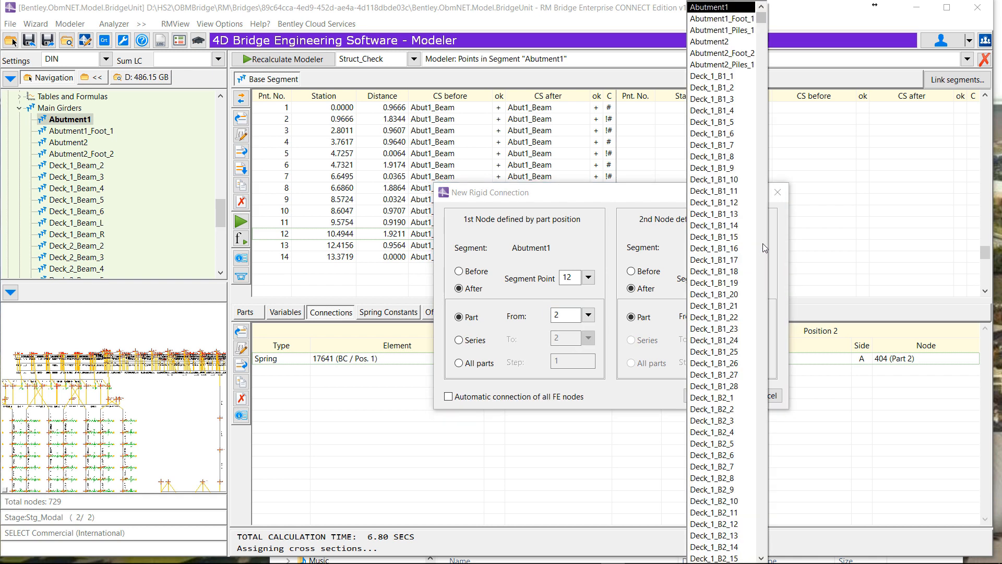
left_click_drag(763, 20, 738, 299)
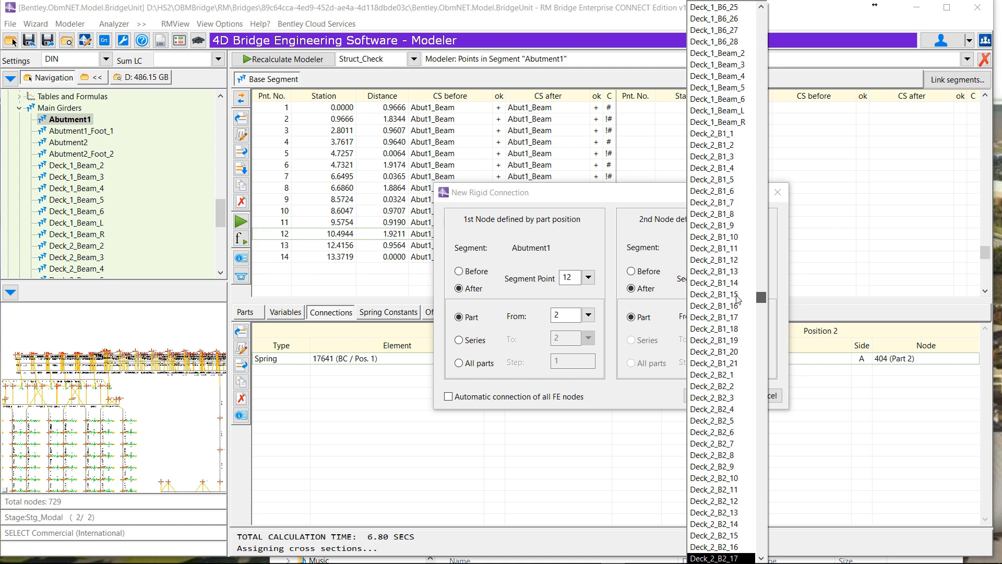
left_click(734, 54)
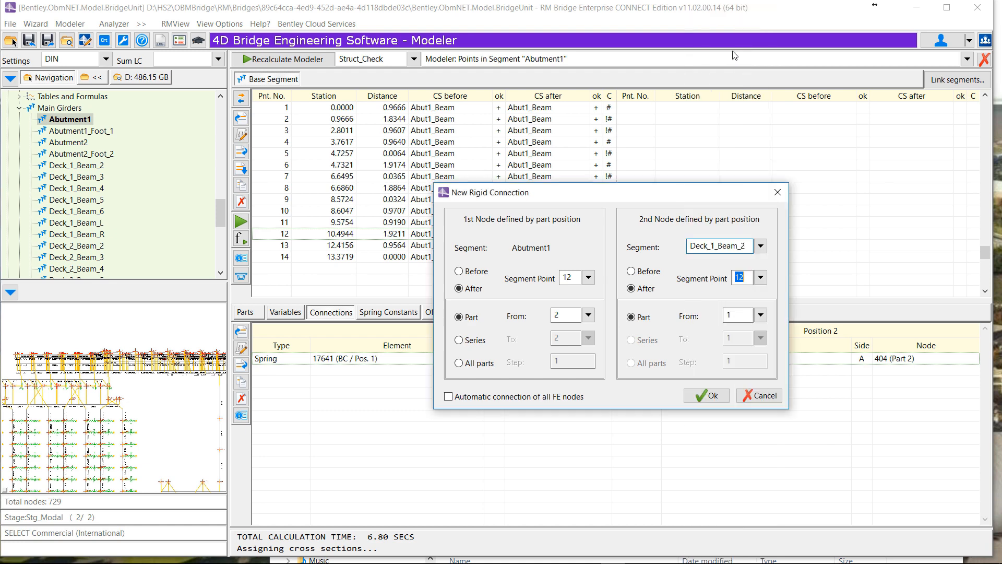
left_click(761, 277)
left_click(713, 304)
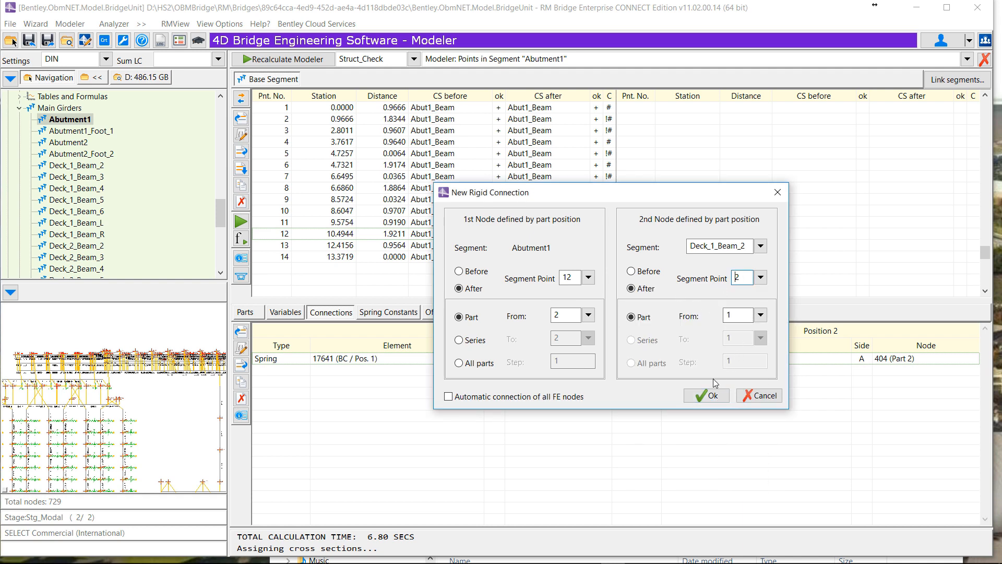
left_click(707, 395)
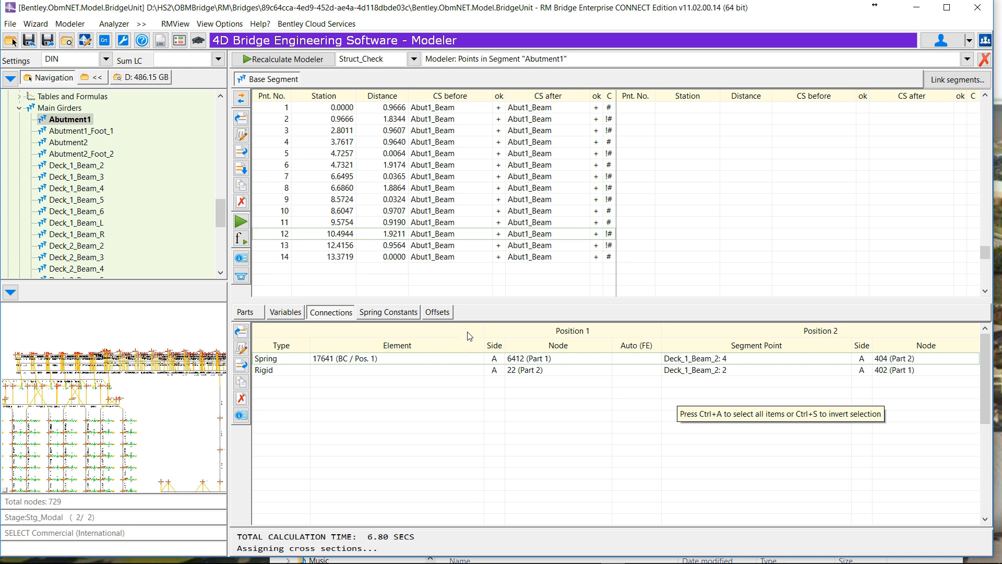
Start a new rigid connection at Abutment1 point 13 and set its first node to part 2.
left_click(300, 247)
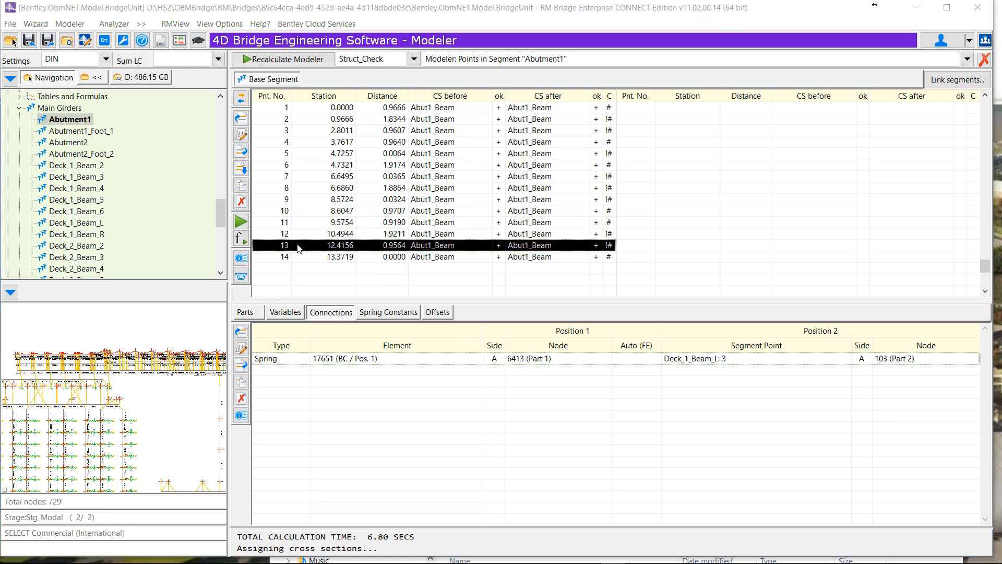
left_click(241, 331)
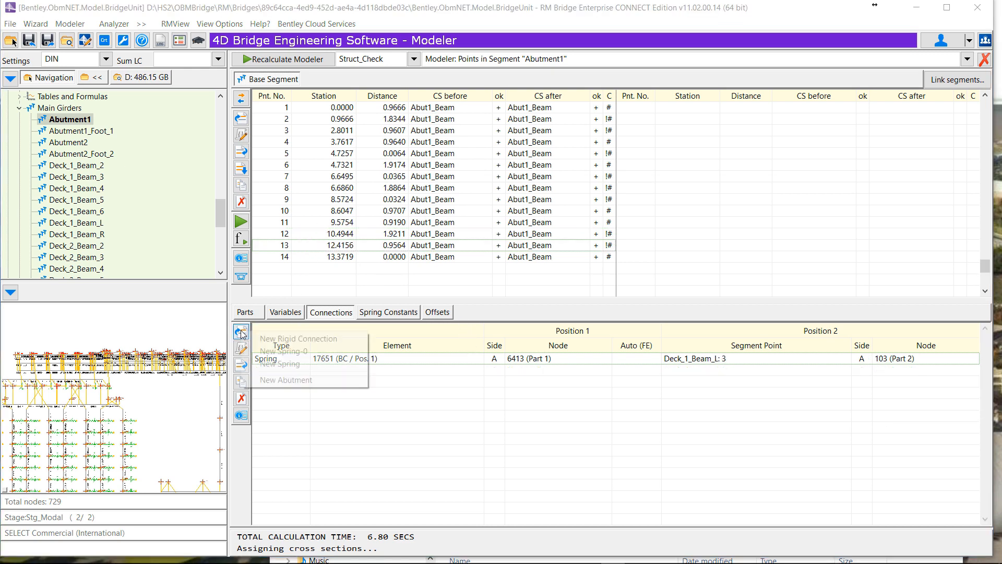
left_click(290, 338)
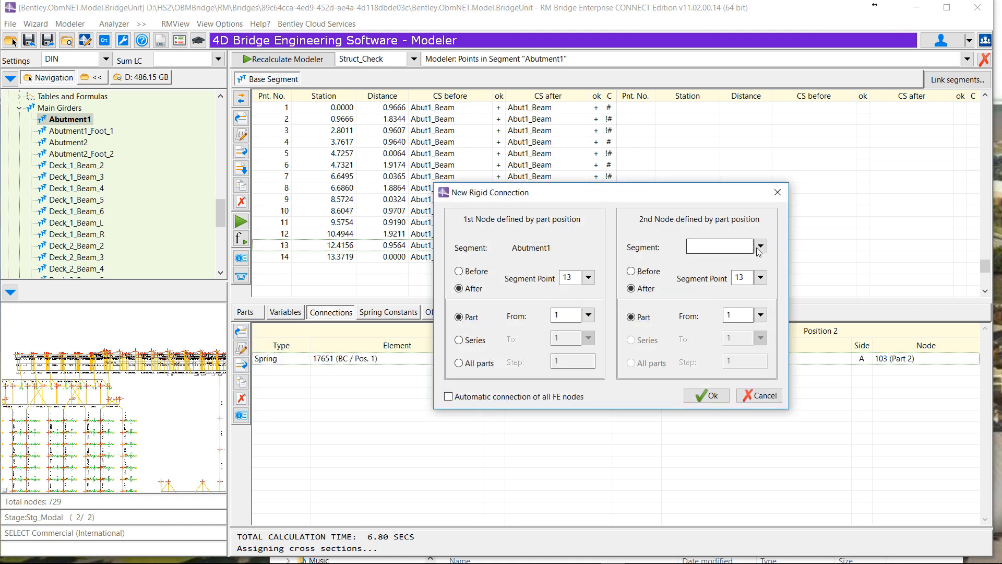
left_click(589, 315)
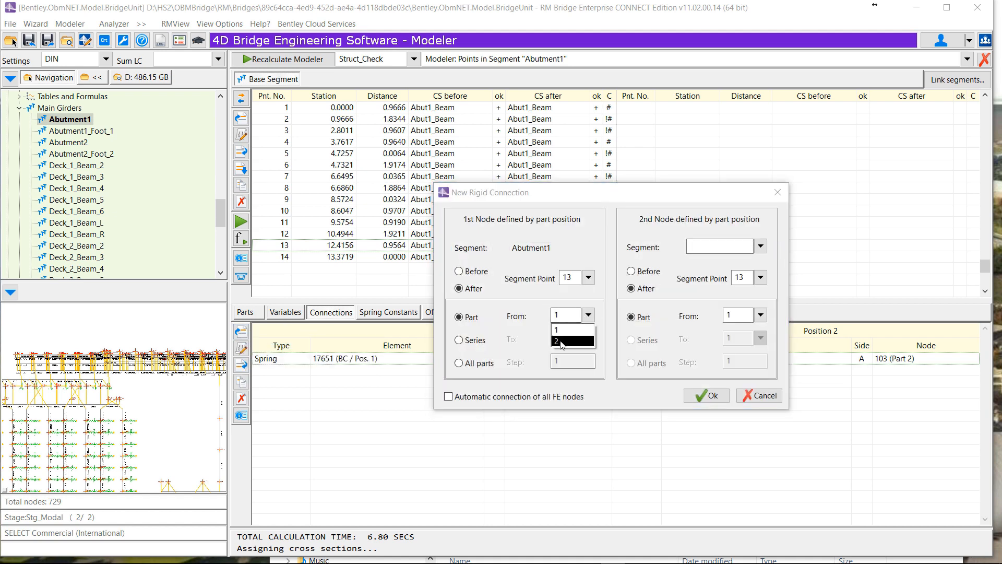
left_click(565, 335)
Set the second node to Deck_1_Beam_L, segment point 2, part 1, and create the rigid connection at Abutment1 point 13.
left_click(761, 248)
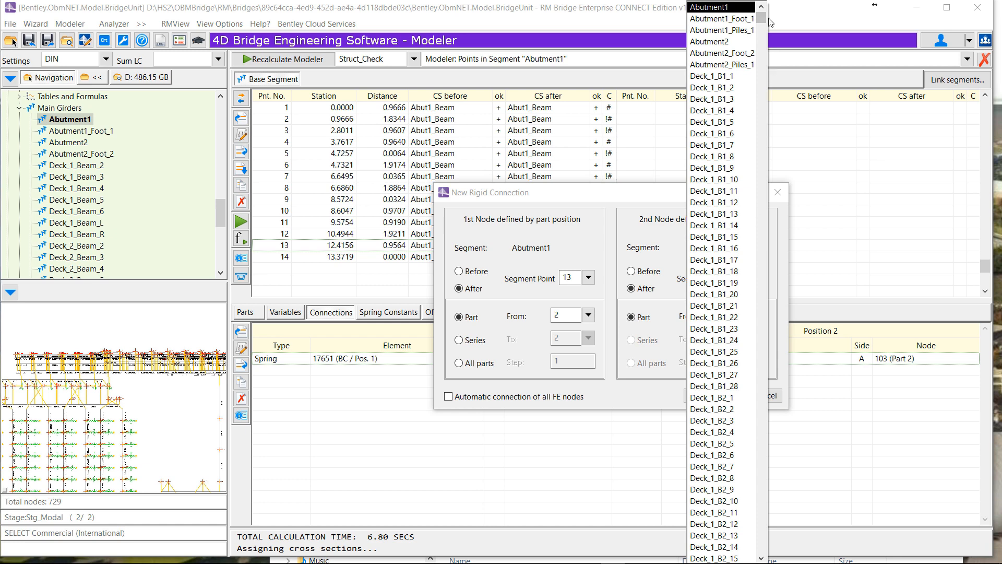
left_click_drag(760, 18, 746, 284)
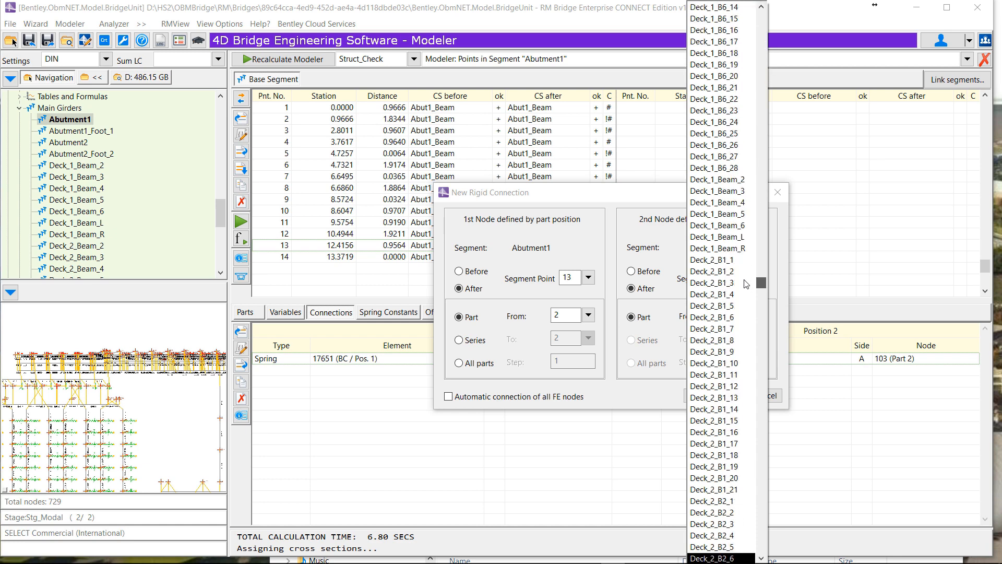
left_click(741, 237)
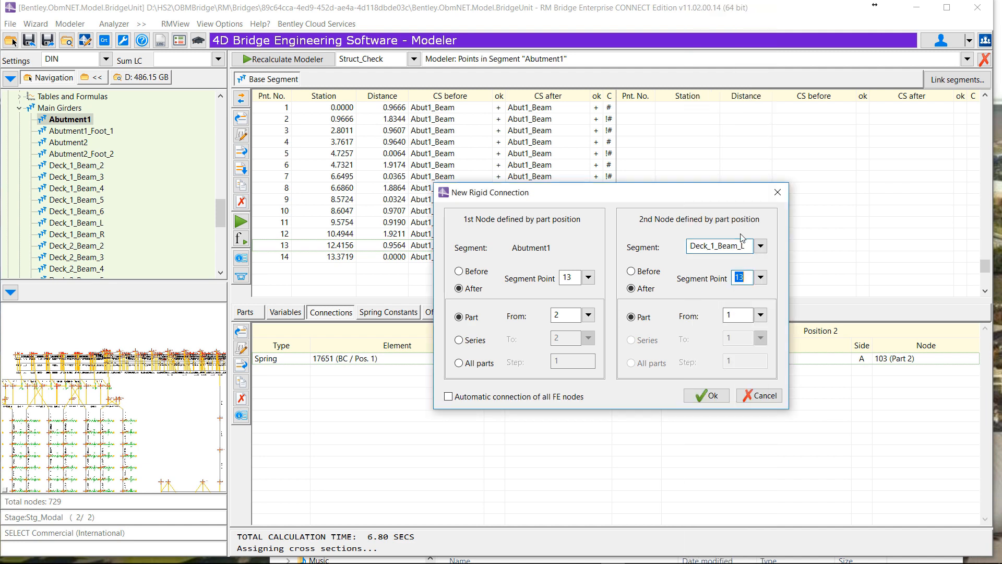
left_click(763, 278)
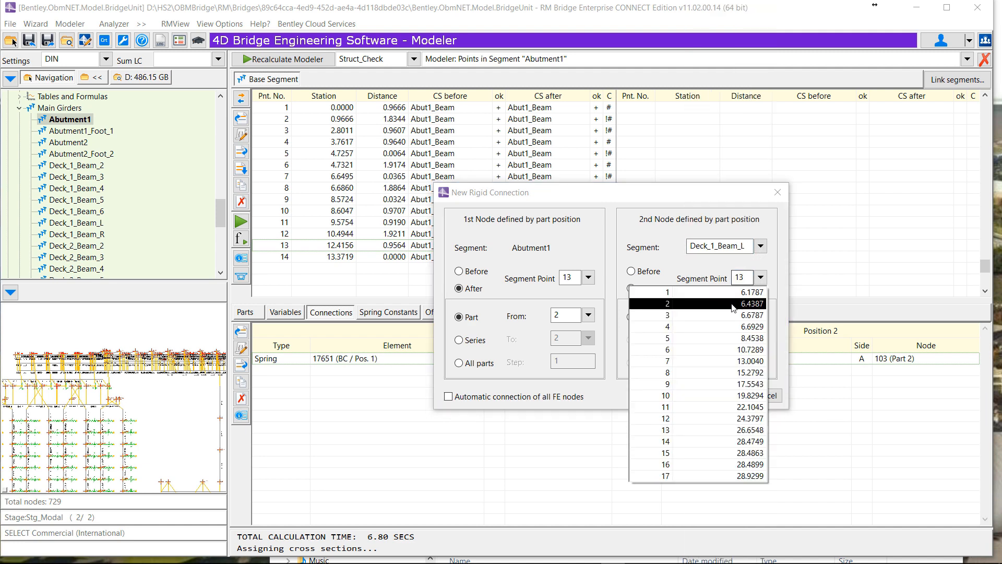
left_click(748, 300)
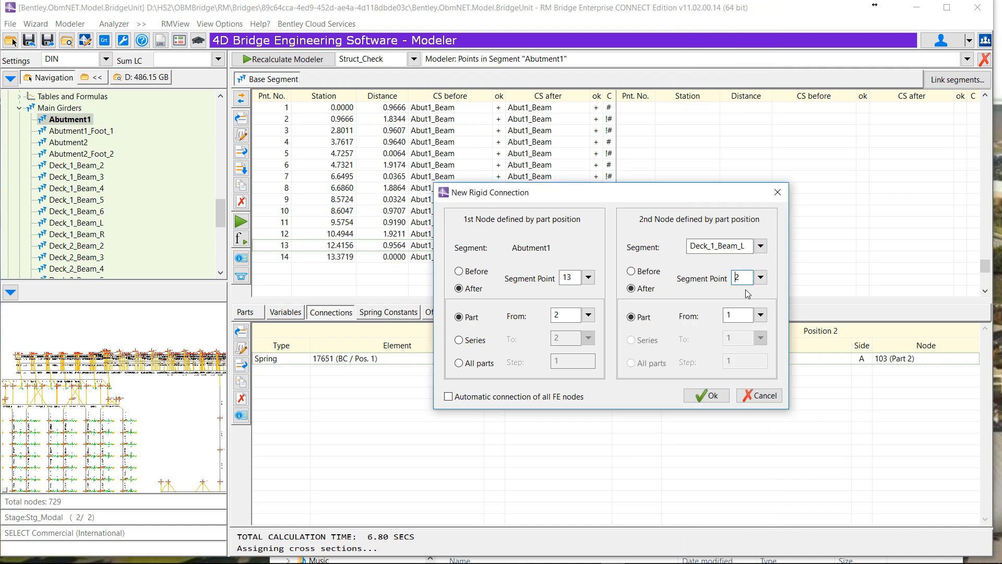
left_click(710, 395)
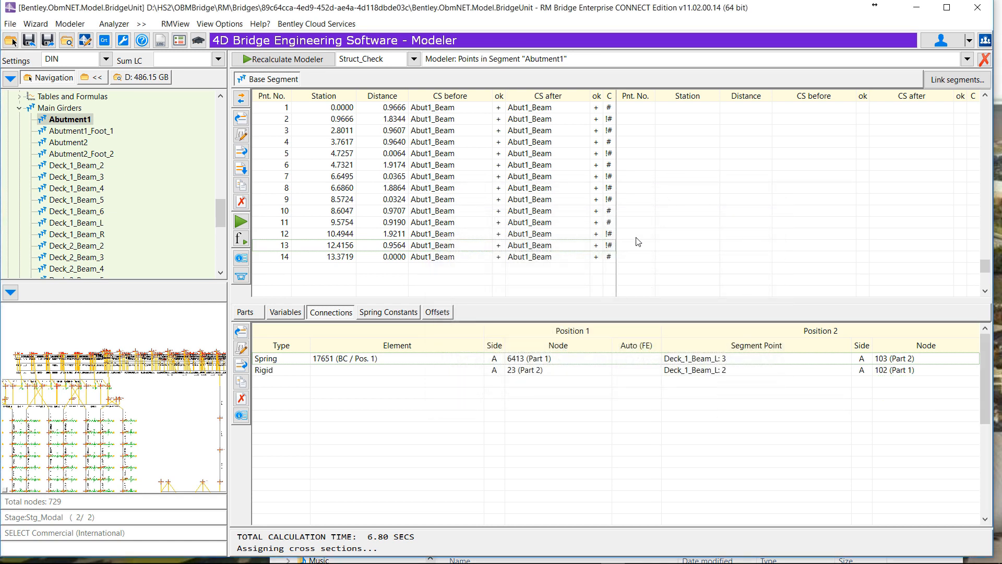
Recalculate the Abutment1 segment and display the parts at point 1.
left_click(313, 109)
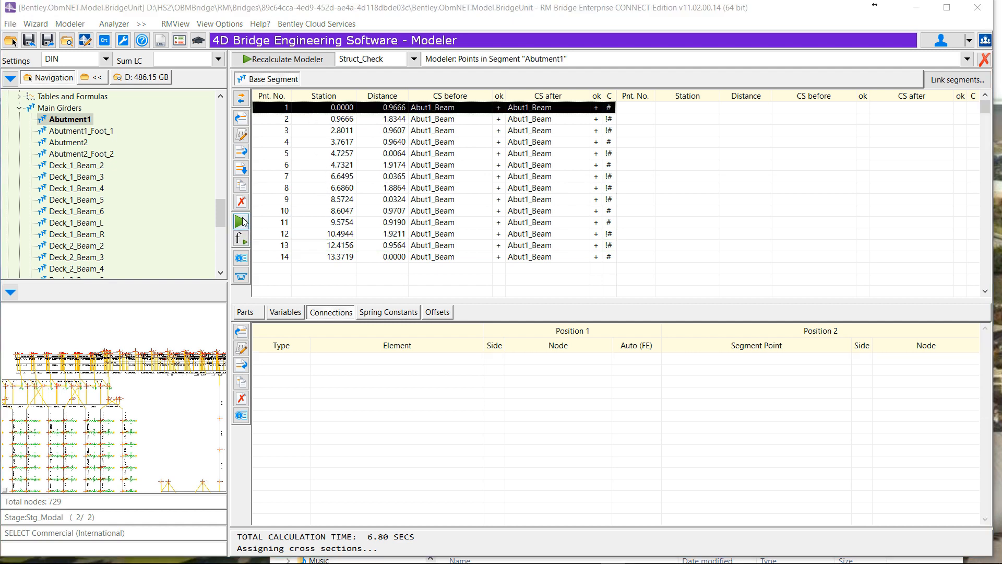
left_click(253, 312)
left_click(353, 108)
Examine the part node numbers point by point along Abutment1, as well as the connections defined at its points.
key("Down")
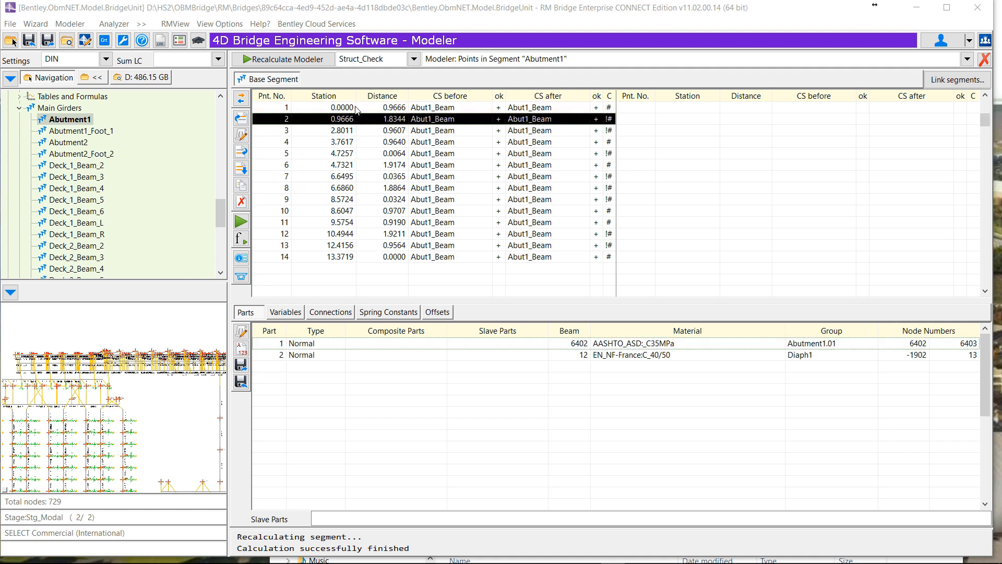
key("Down")
key("Down")
key("Down")
key("Down")
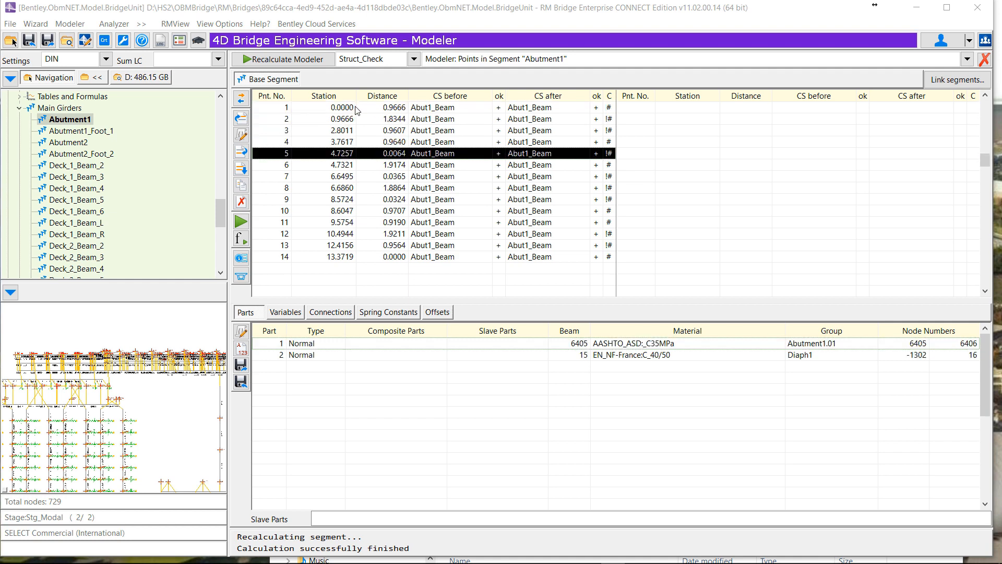
key("Down")
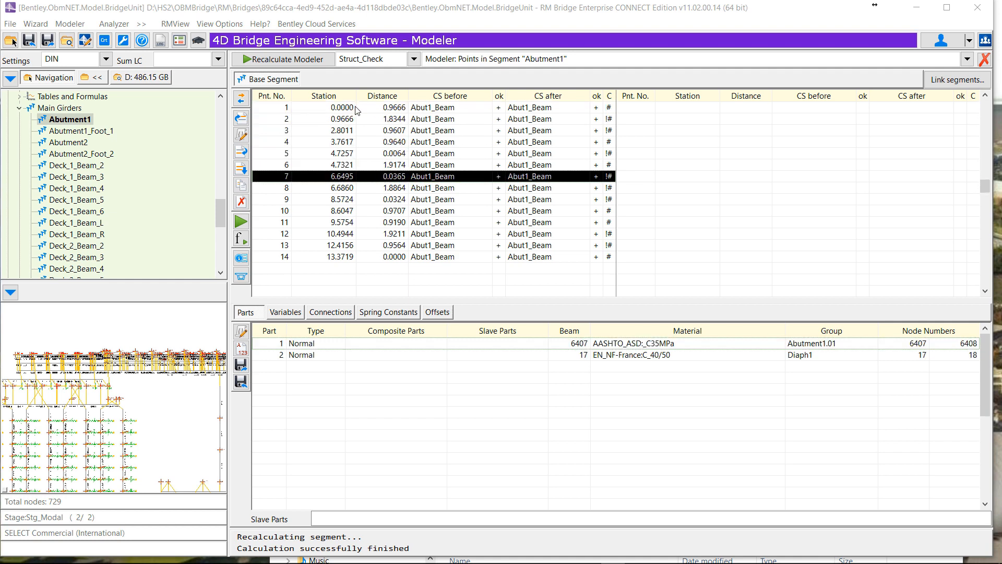
key("Down")
key("Down")
key("Down")
key("Down")
key("Down")
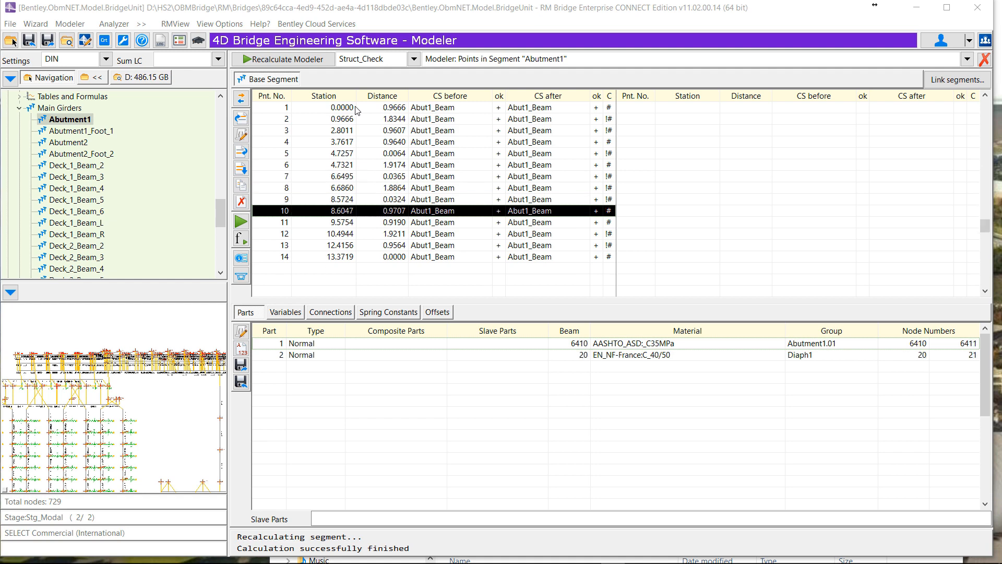
key("Down")
key("Down")
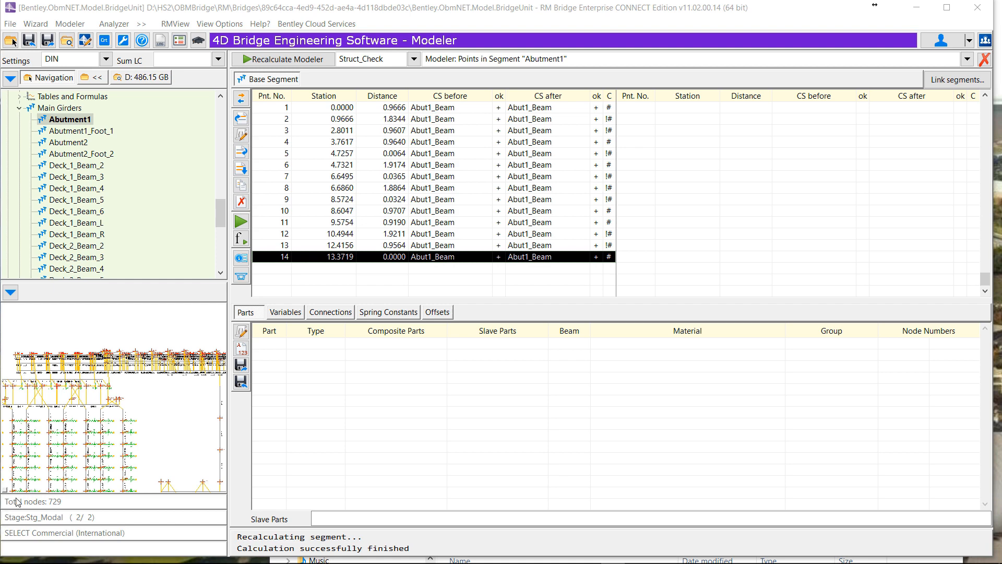
left_click(330, 312)
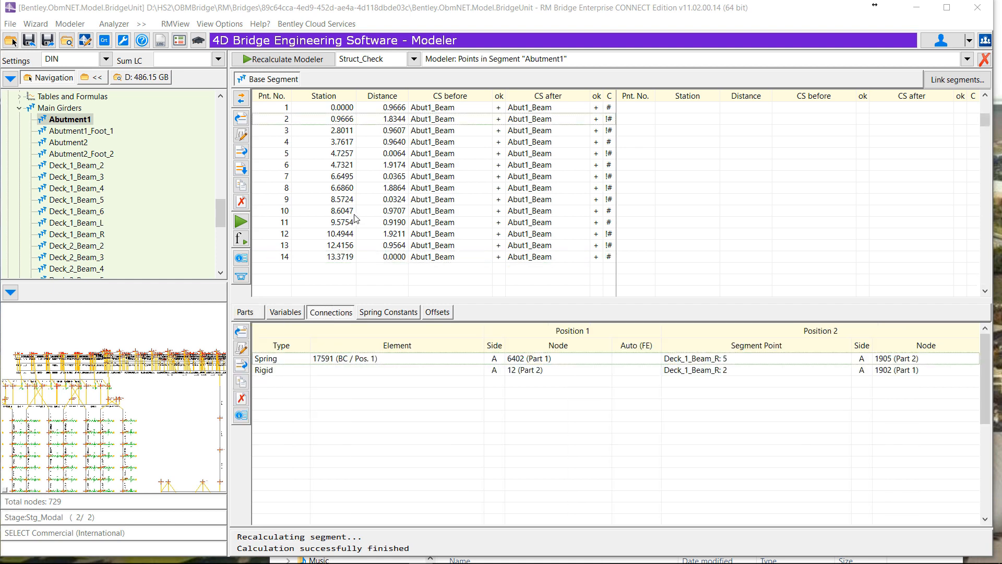
Delete the spring connections to Deck_1_Beam_R at Abutment1 point 2 and to Deck_1_Beam_6 at point 3.
left_click(360, 359)
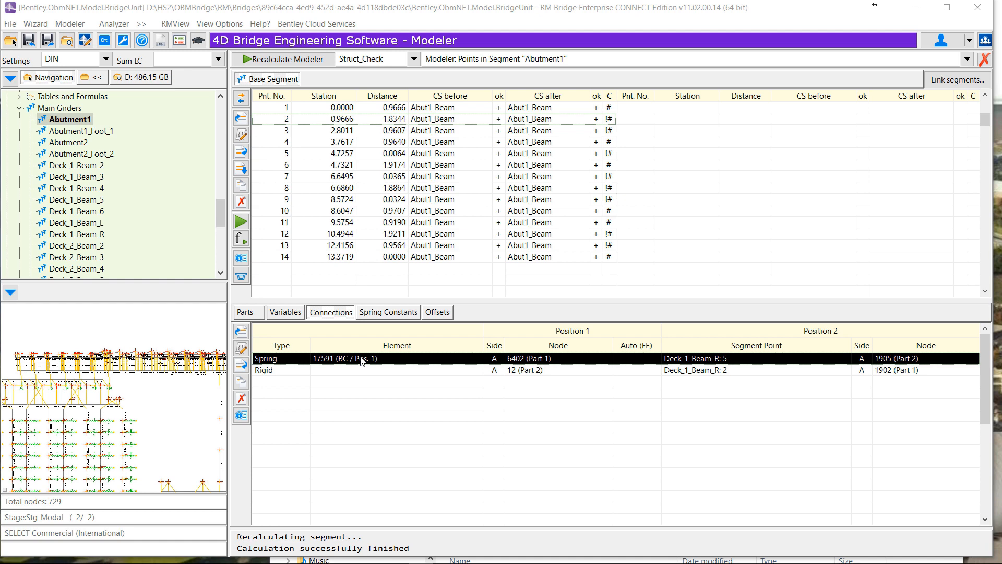
left_click(241, 399)
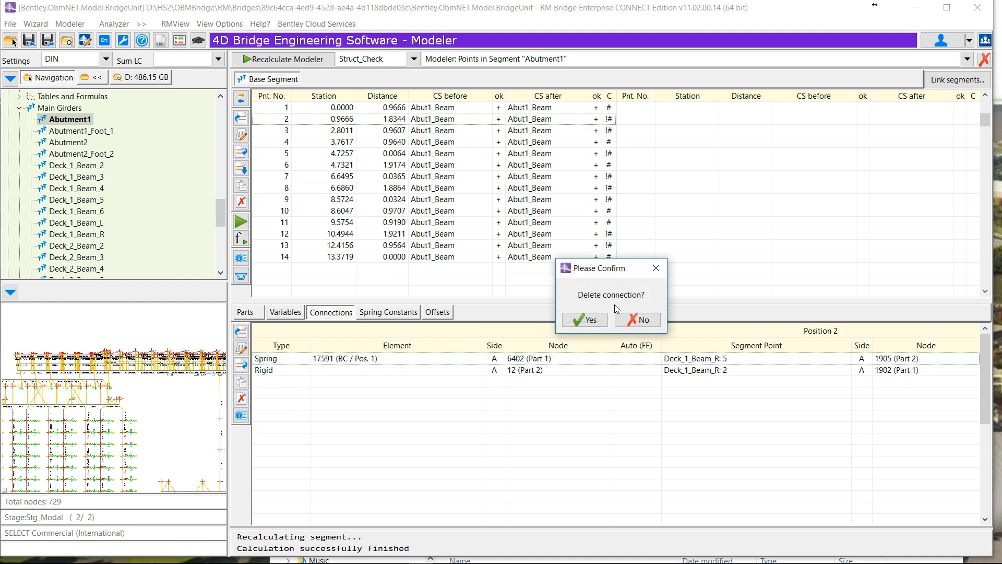
left_click(585, 320)
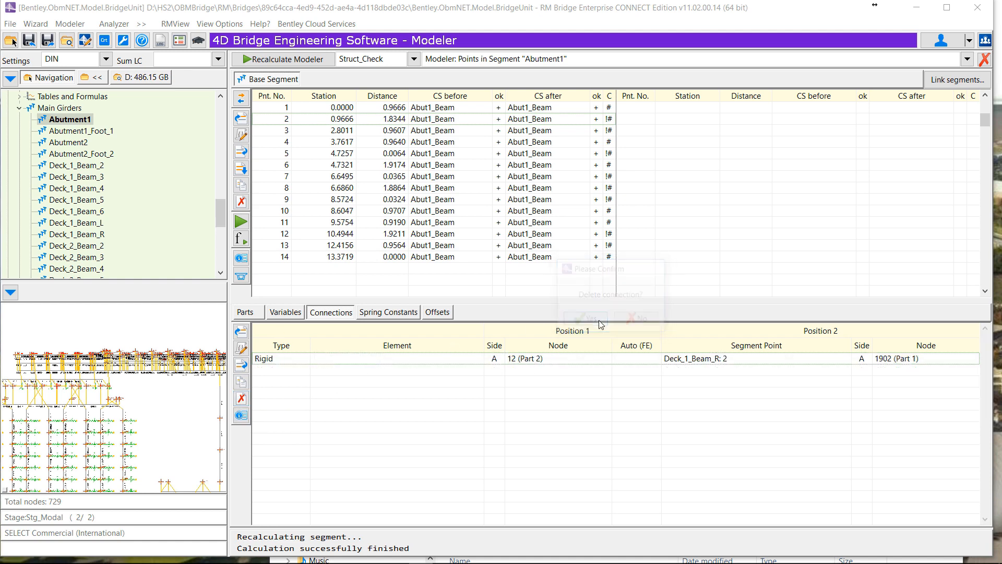
left_click(345, 131)
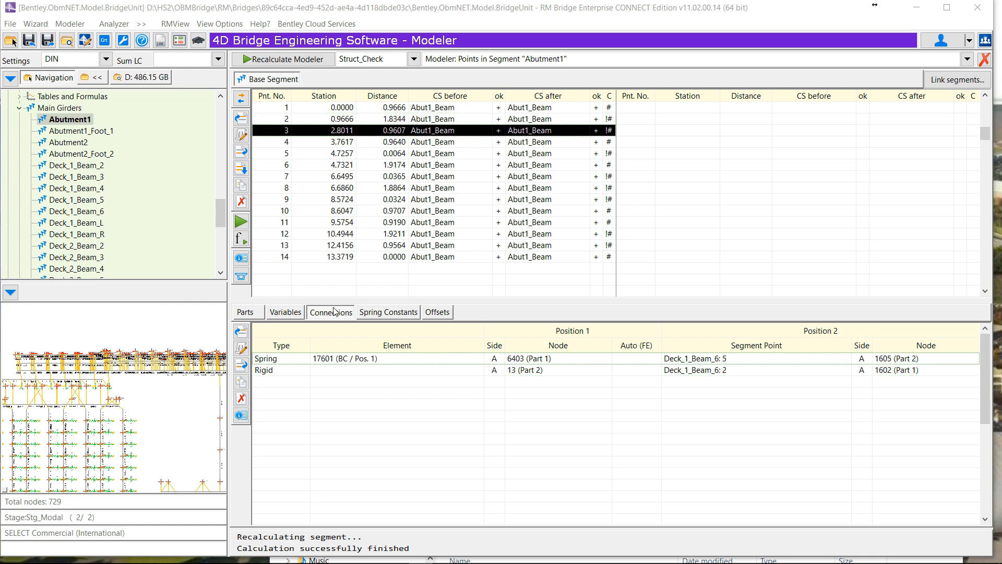
left_click(293, 360)
left_click(246, 397)
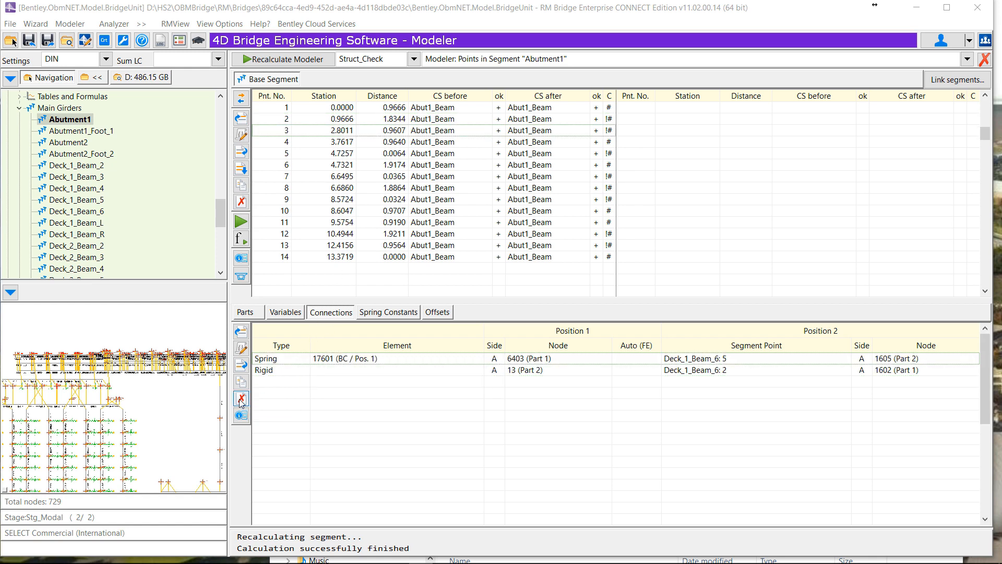
left_click(583, 320)
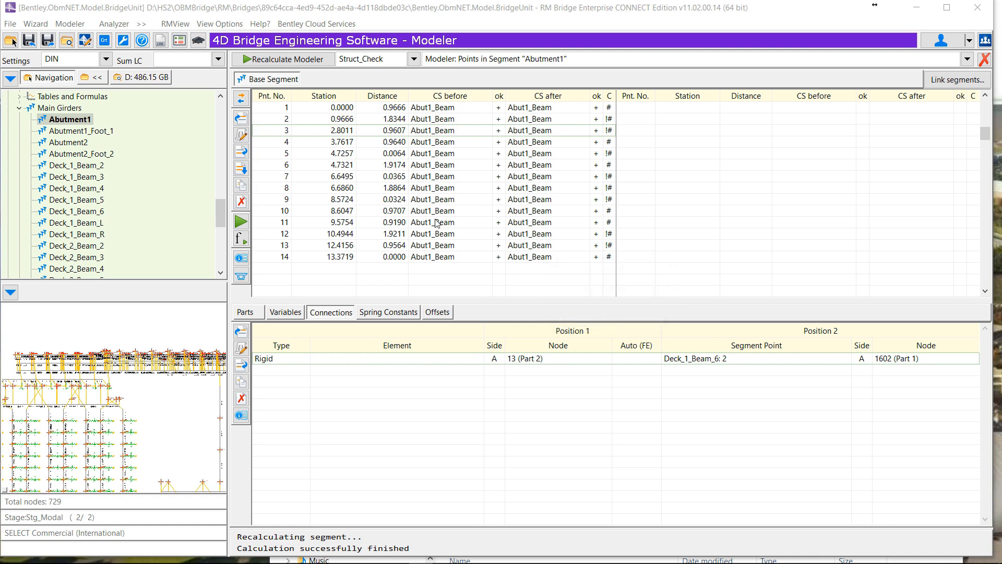
Delete the spring connection to Deck_1_Beam_5 at Abutment1 point 5.
left_click(343, 142)
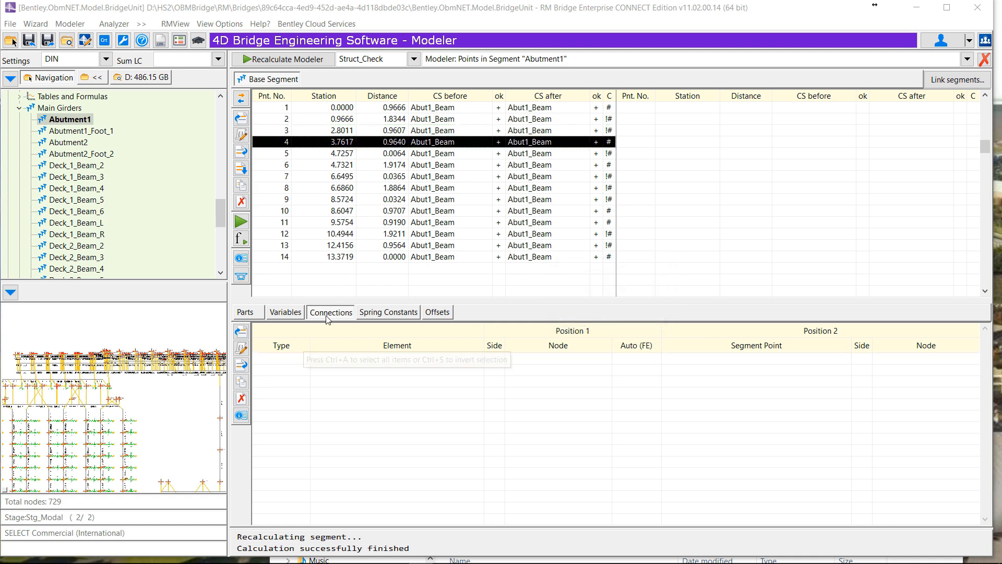
left_click(343, 153)
left_click(347, 360)
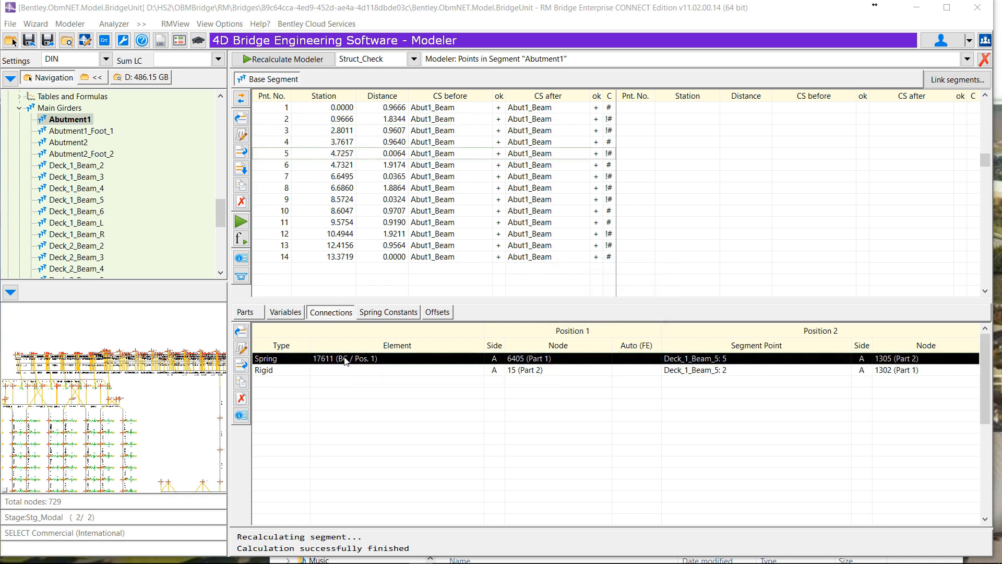
left_click(242, 398)
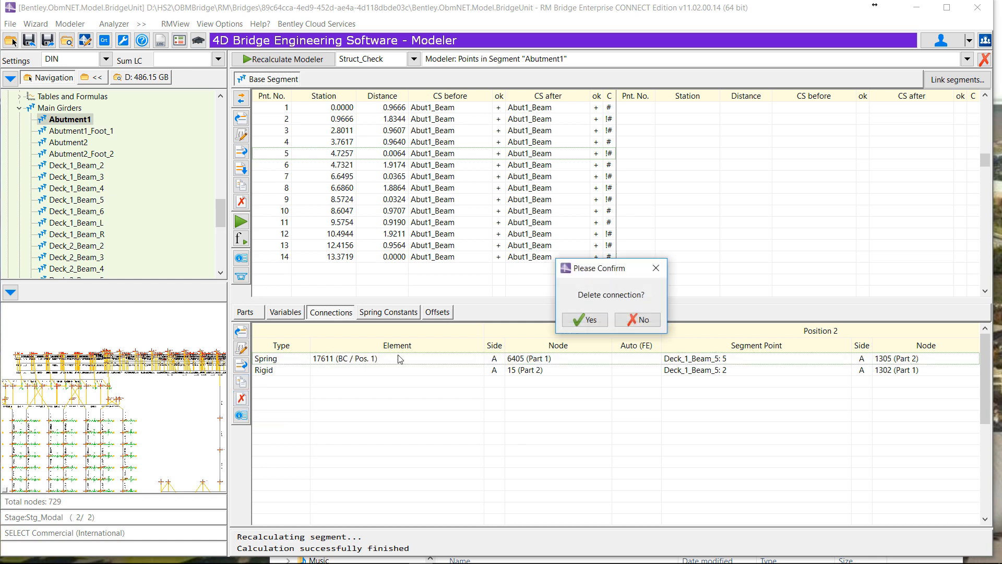
left_click(585, 319)
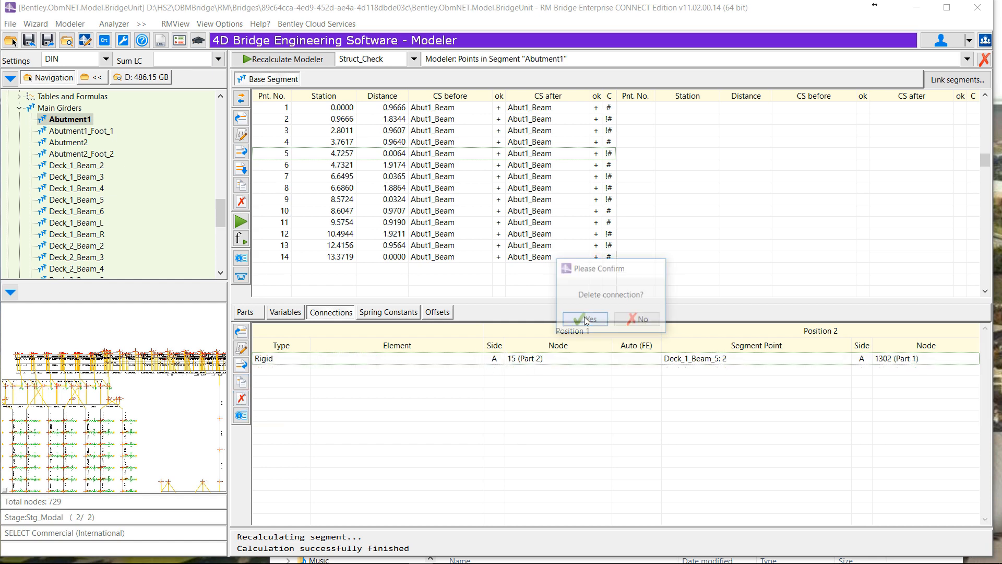
Delete the spring connection to Deck_1_Beam_4 at Abutment1 point 7.
left_click(353, 165)
left_click(353, 178)
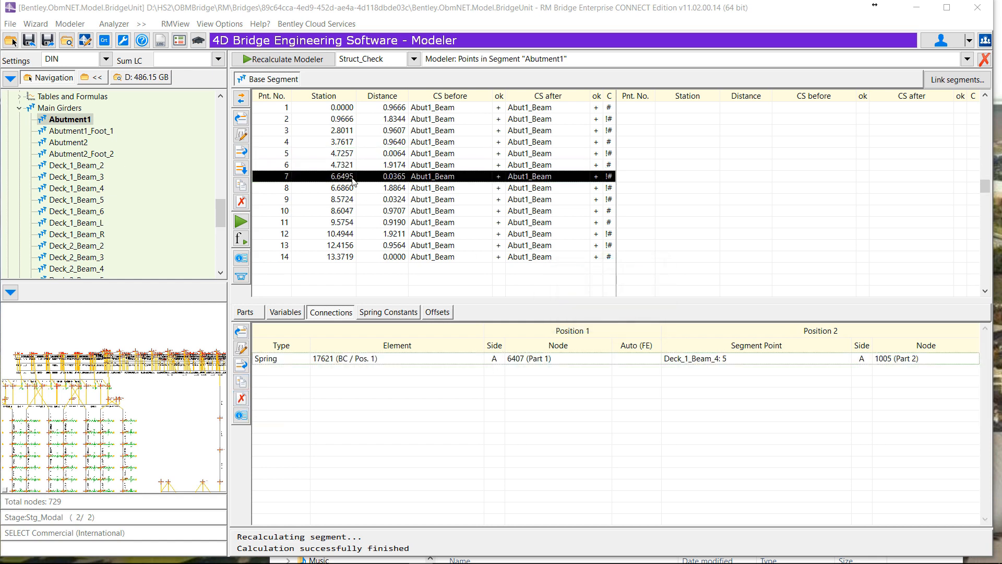
left_click(296, 359)
left_click(241, 398)
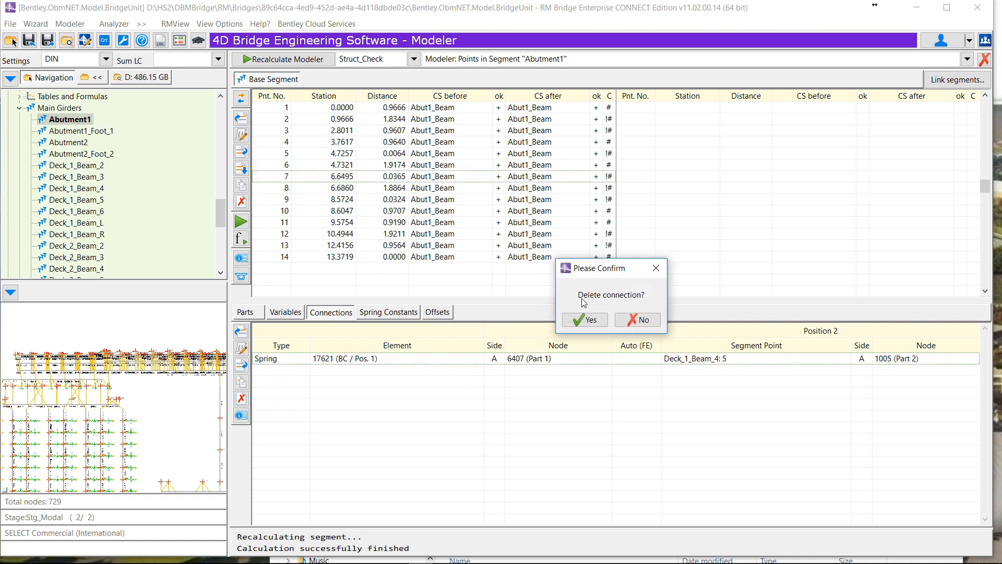
left_click(580, 320)
Delete the spring connection to Deck_1_Beam_3 at Abutment1 point 9, keeping the rigid connections at points 8 and 9.
left_click(351, 189)
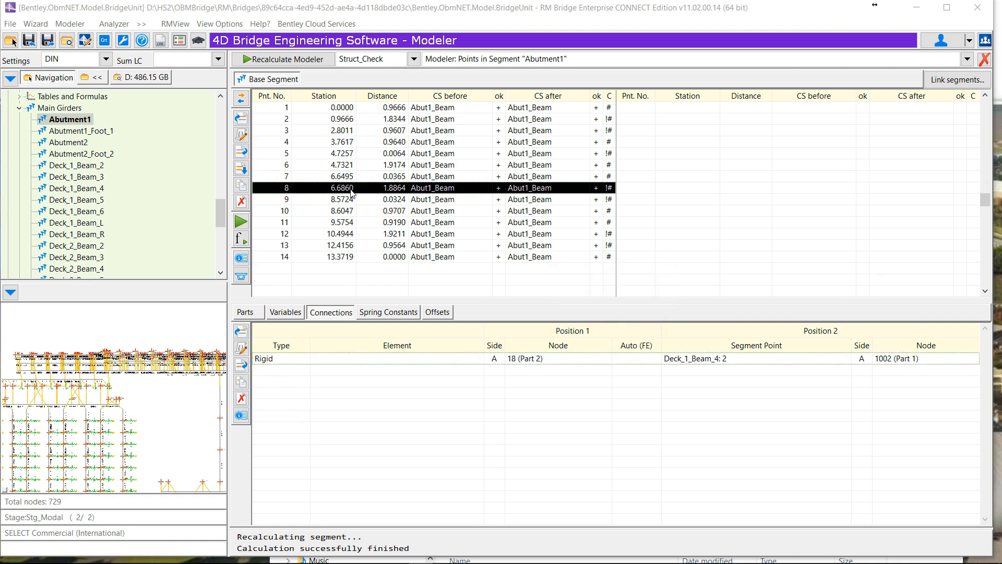
left_click(352, 201)
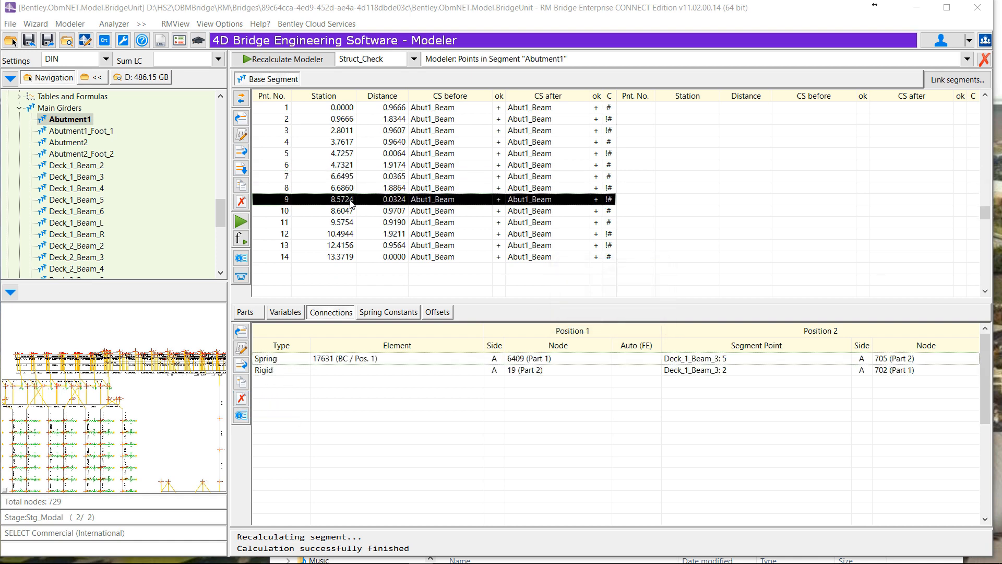
left_click(293, 359)
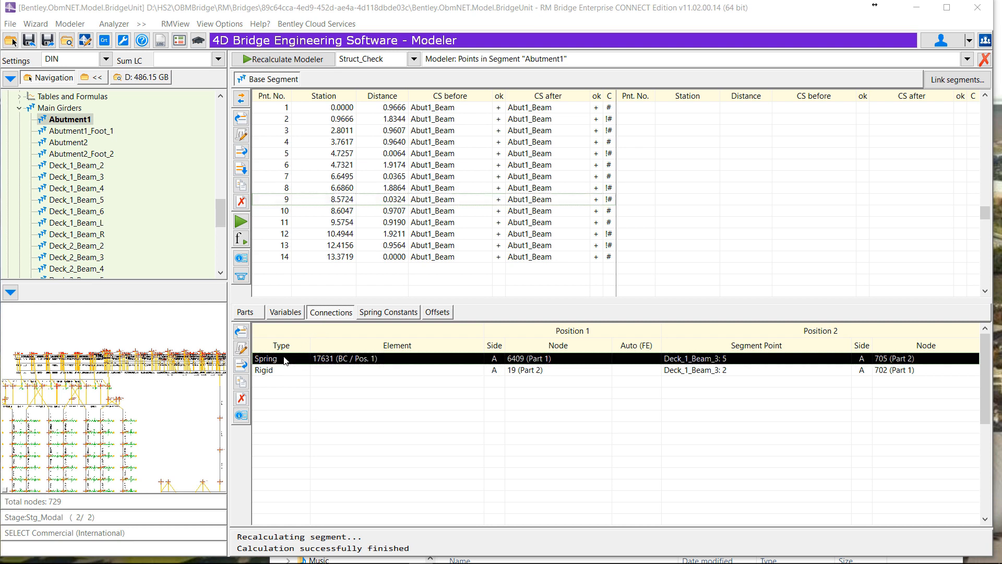
left_click(241, 398)
left_click(585, 319)
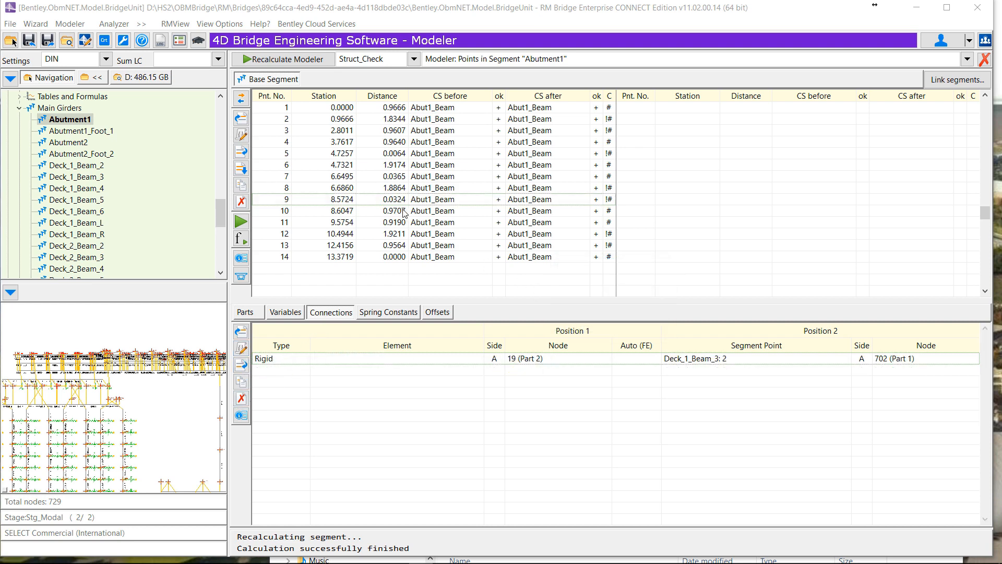
Delete the spring connection to Deck_1_Beam_2 at Abutment1 point 12.
left_click(349, 211)
left_click(349, 224)
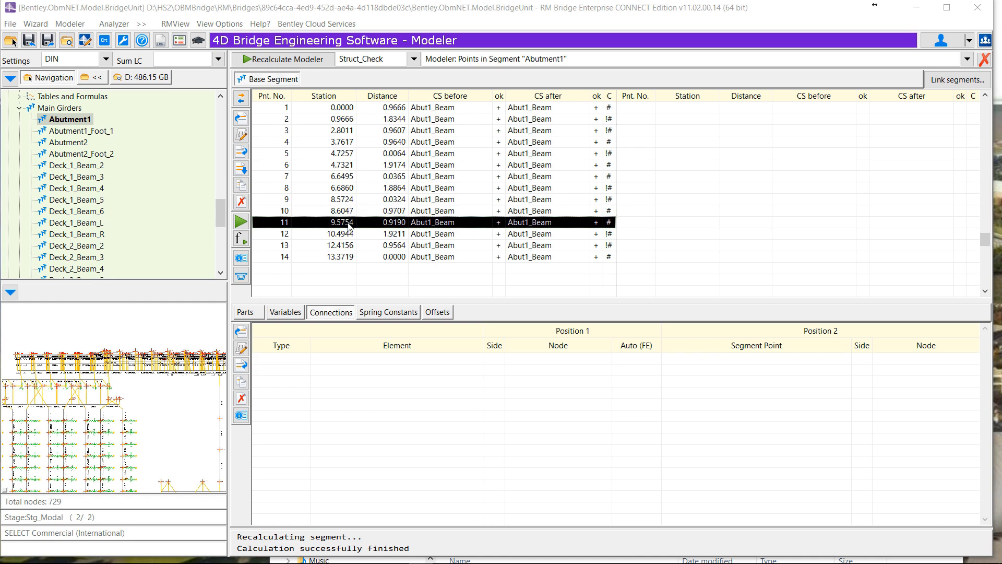
left_click(348, 235)
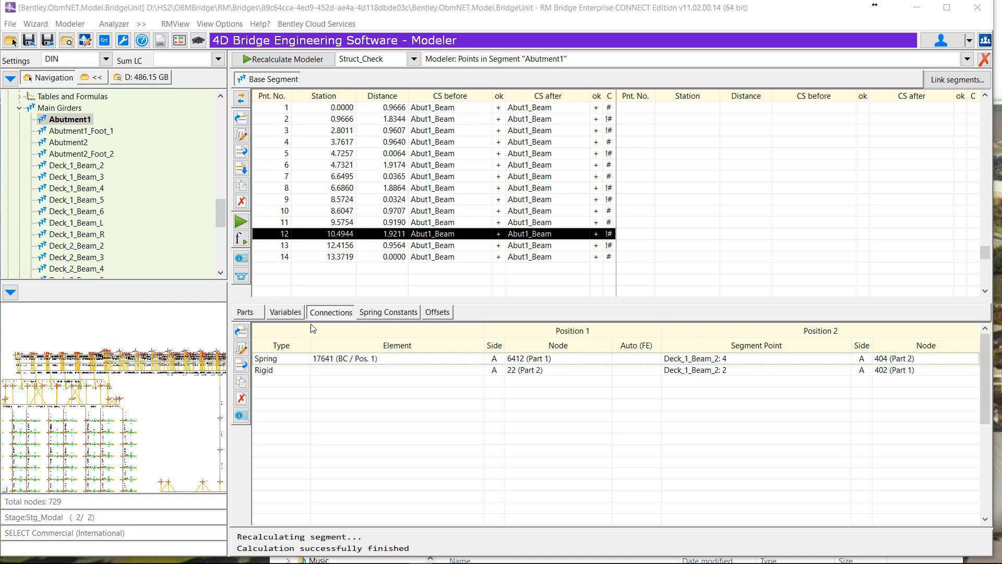
left_click(295, 359)
left_click(241, 399)
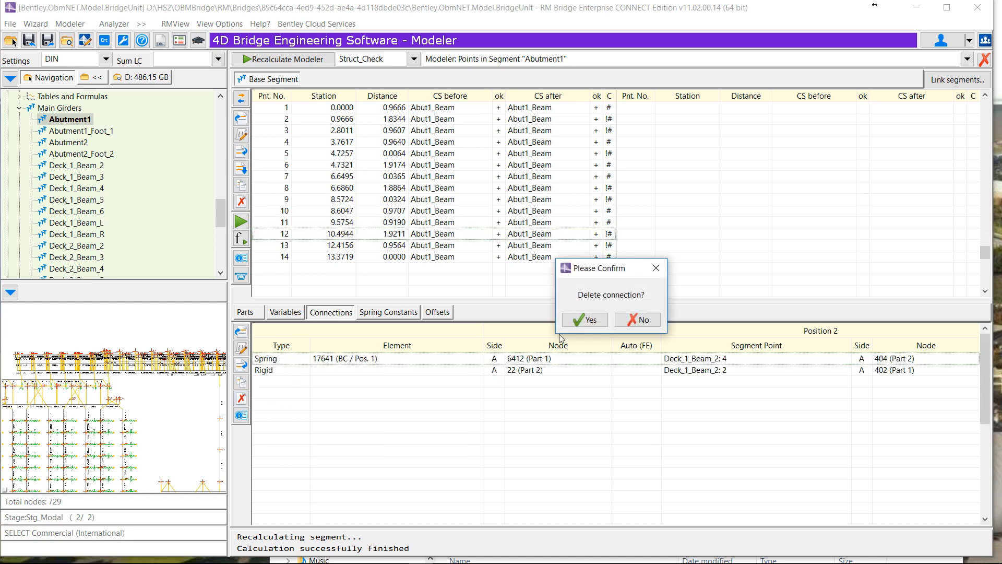
left_click(588, 319)
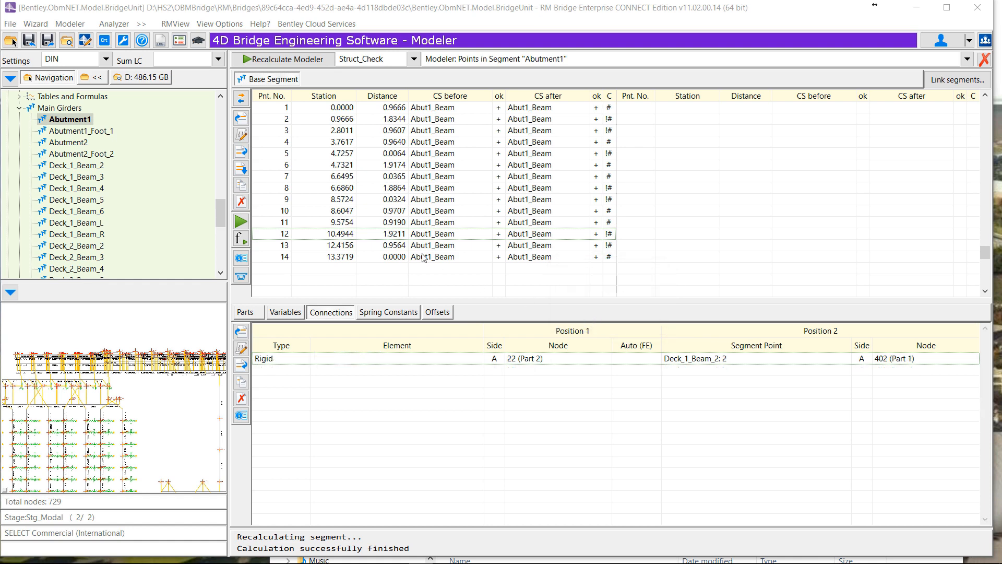
Delete the spring connection to Deck_1_Beam_L at Abutment1 point 13.
left_click(352, 246)
left_click(282, 361)
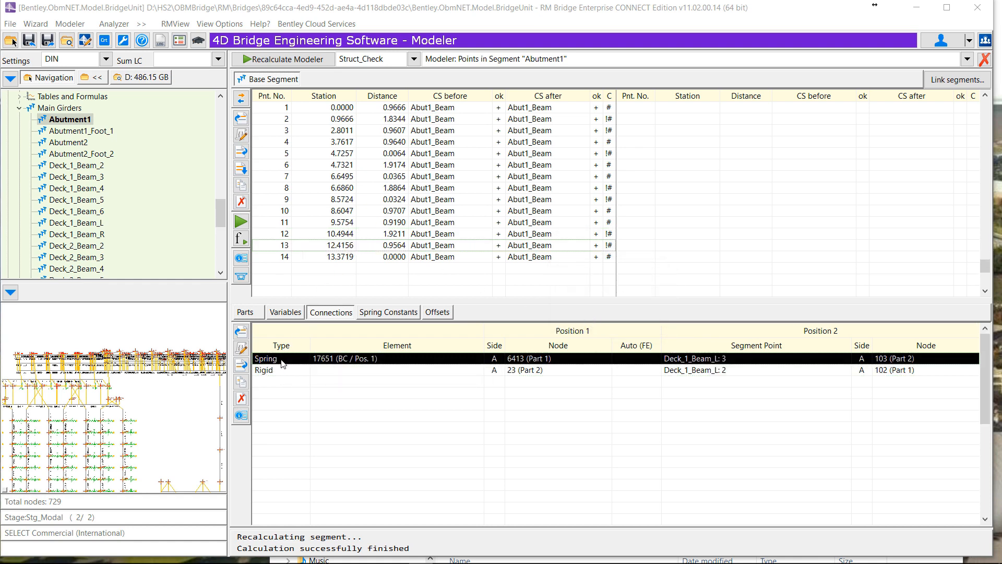
left_click(241, 398)
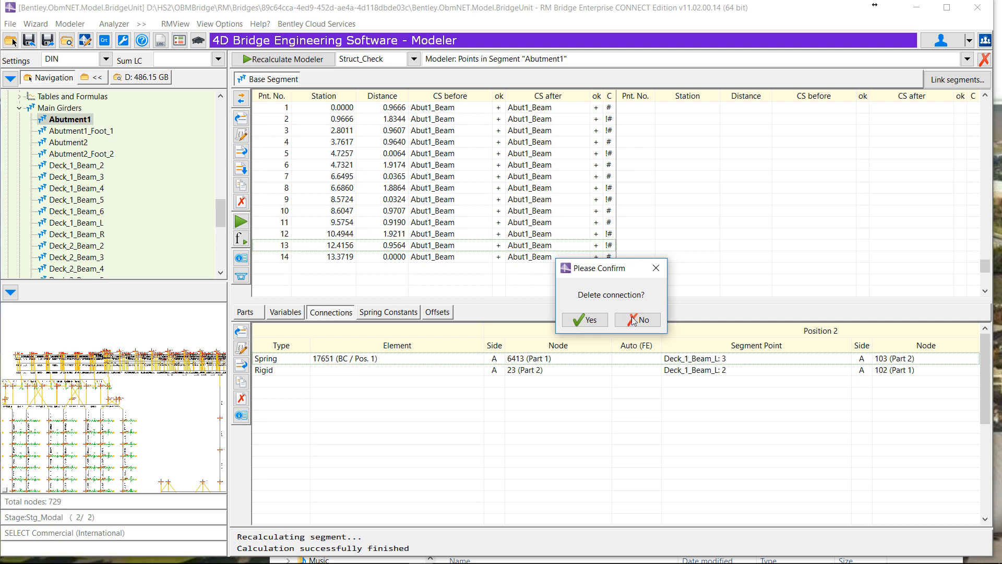
left_click(590, 320)
Check the connections at the remaining Abutment1 points, and examine the part node numbers from point 1 to point 5.
left_click(354, 257)
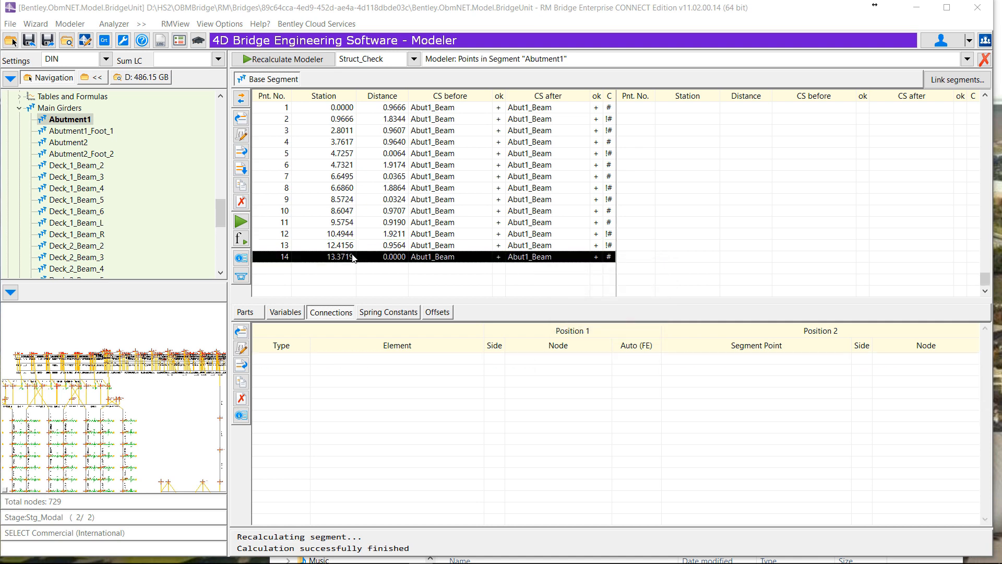
scroll(361, 234, "up", 5)
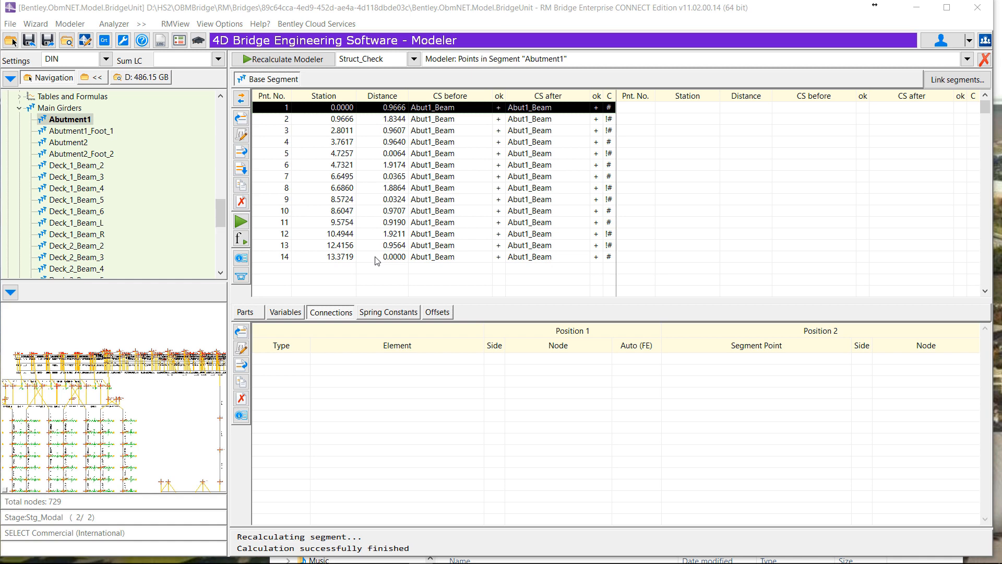
scroll(370, 227, "down", 3)
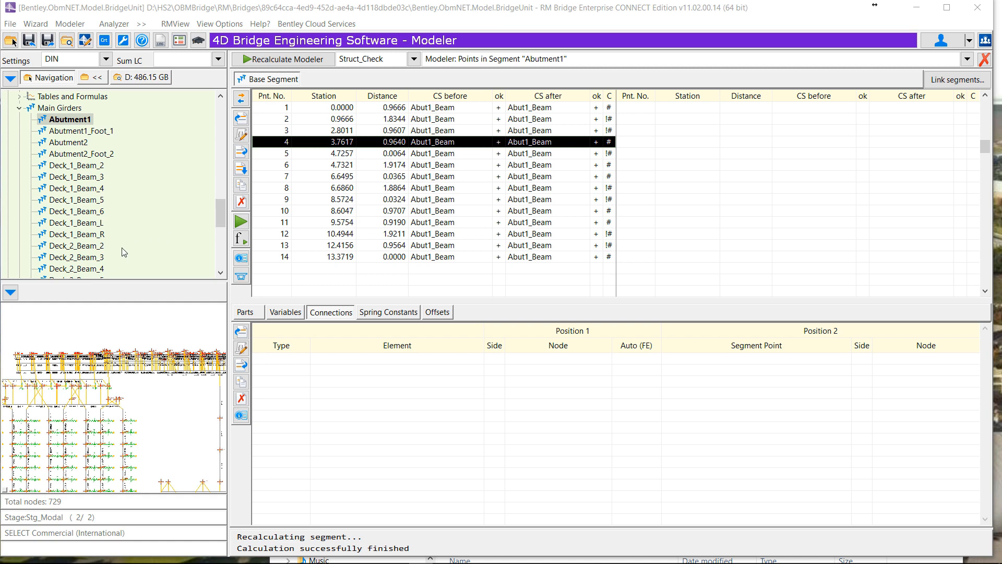
left_click(92, 123)
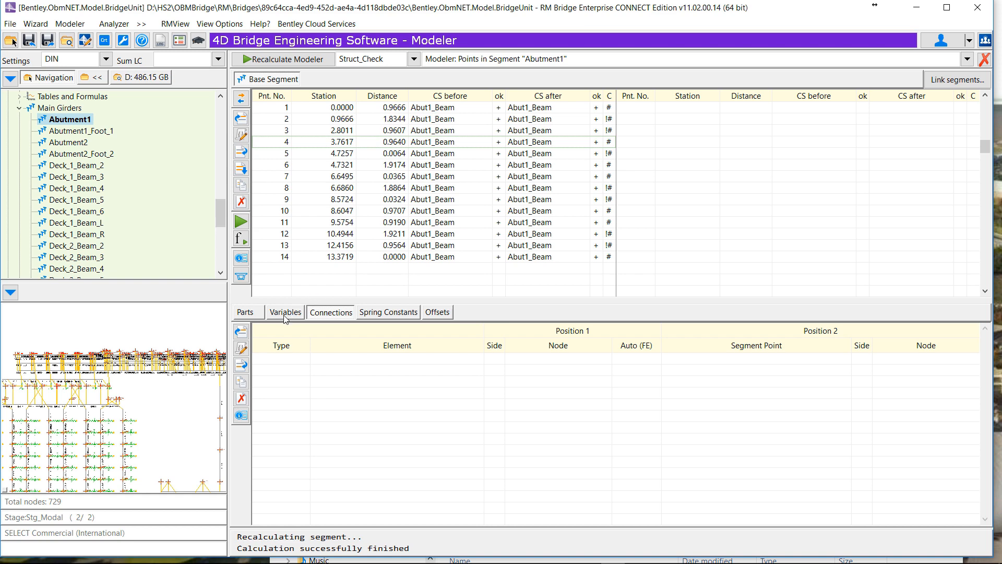
left_click(256, 312)
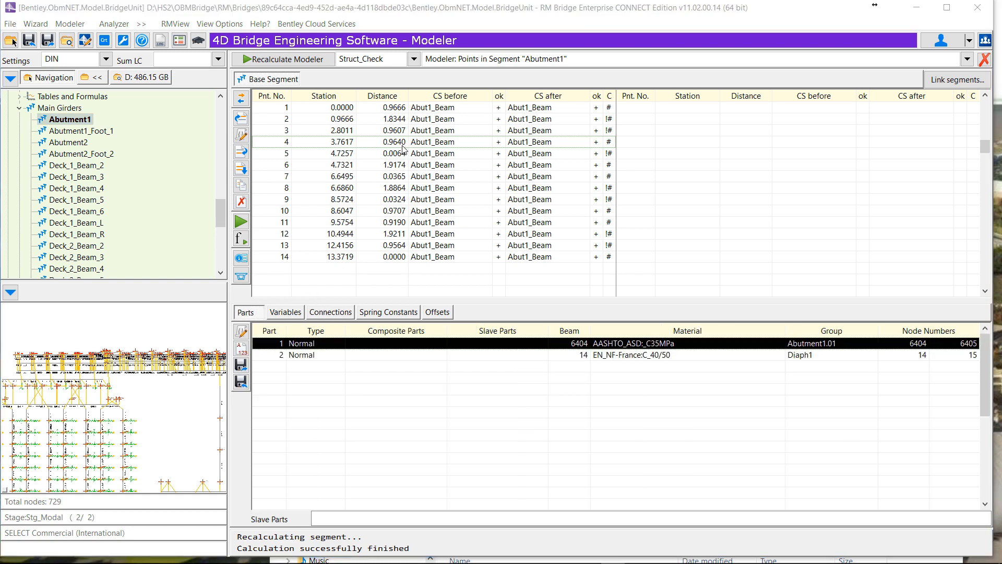
left_click(369, 108)
key("Down")
key("Down")
key("Down")
key("Down")
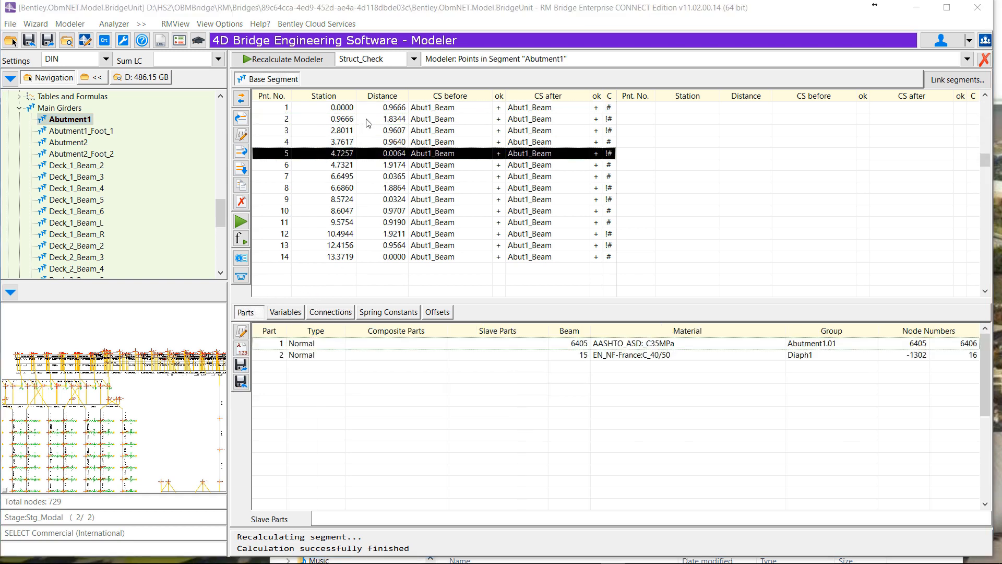
Unlock the Abut1_Beam cross section and add a relative construction line at constant 0.5 between part 2's two vertical edges.
scroll(366, 119, "up", 4)
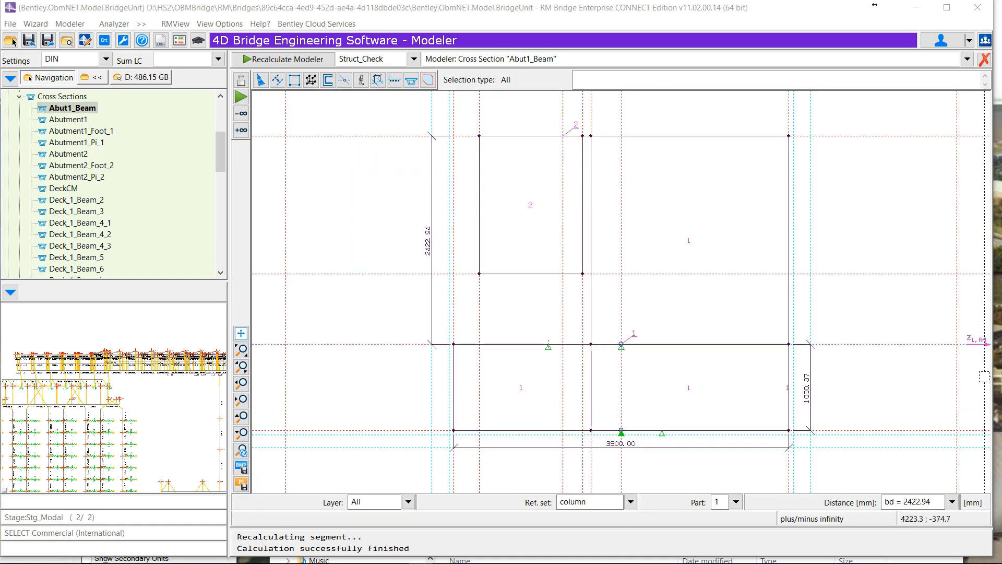
left_click_drag(935, 502, 883, 501)
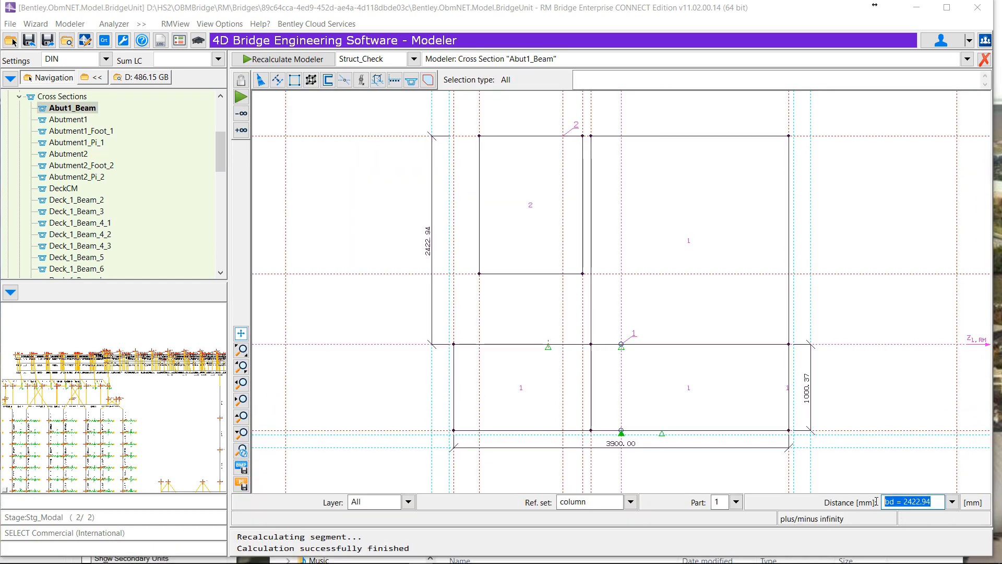
type(".5")
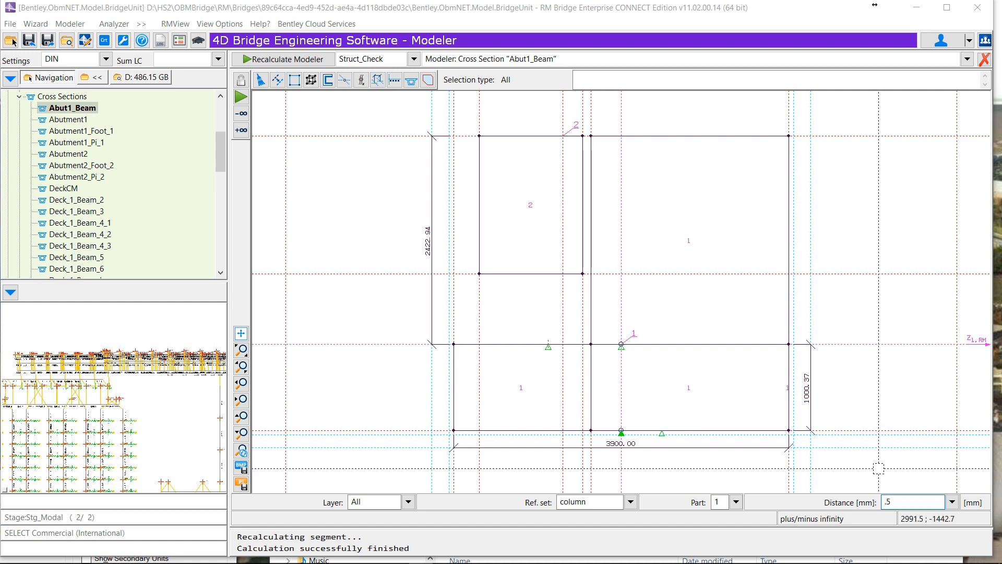
key("Return")
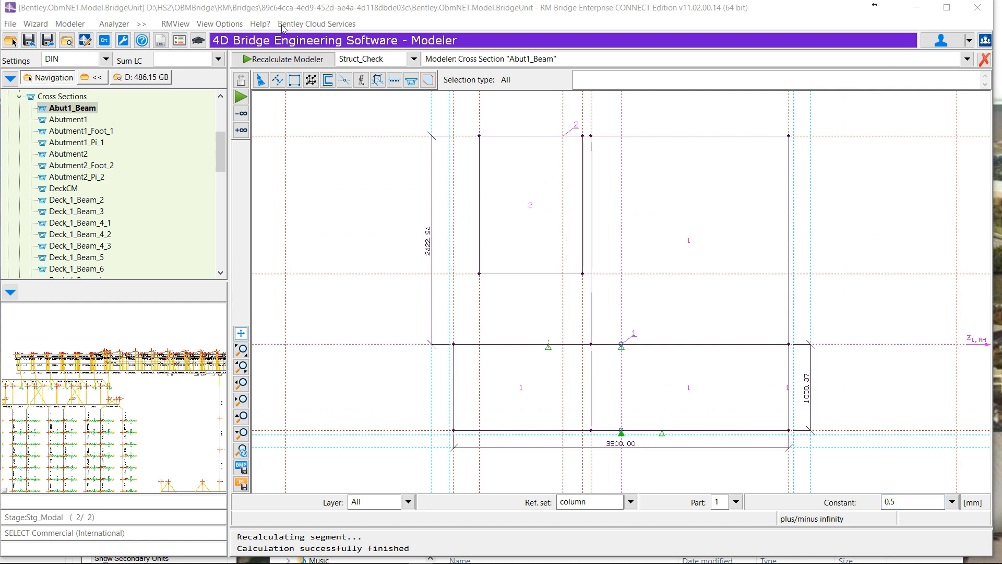
left_click(278, 80)
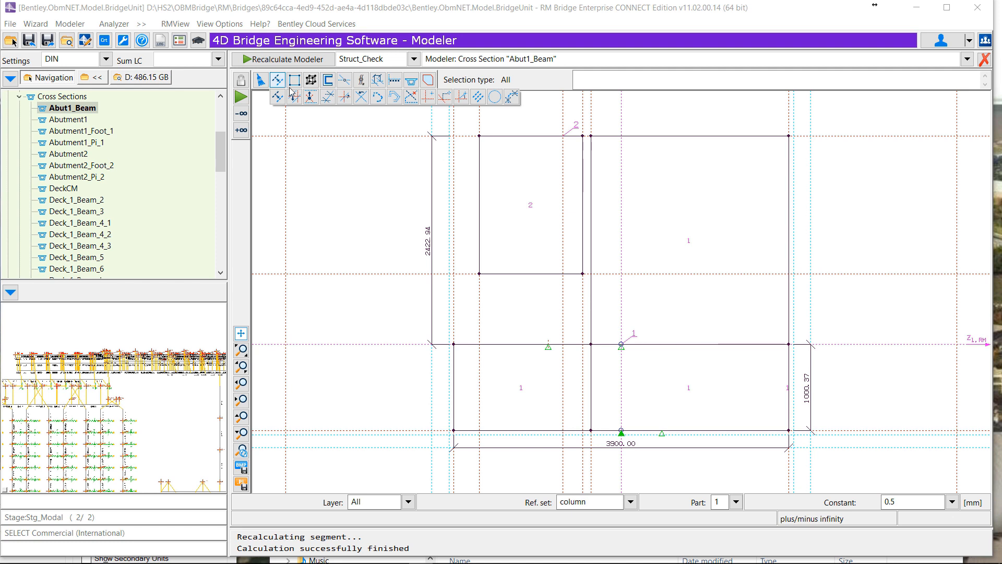
left_click(477, 96)
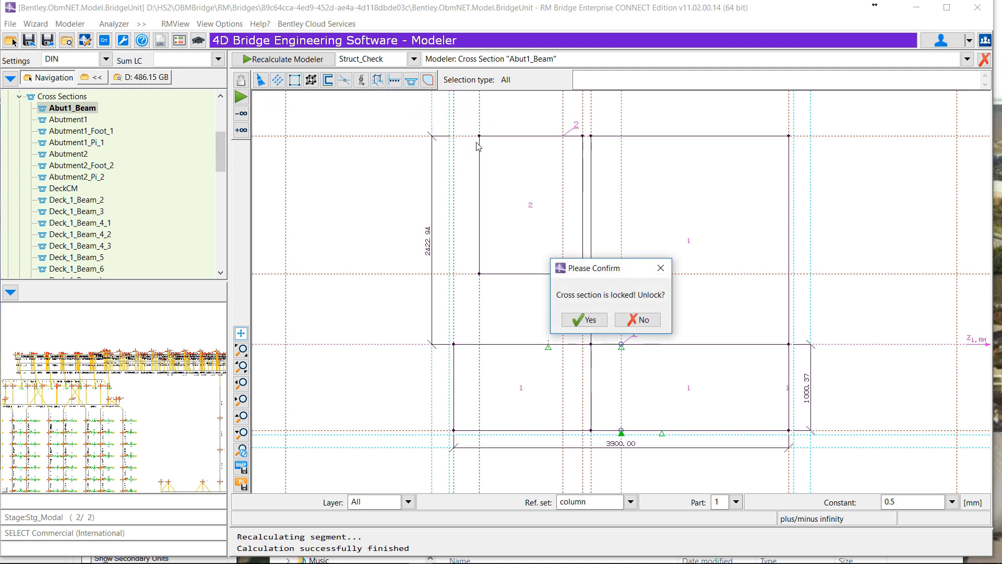
left_click(584, 319)
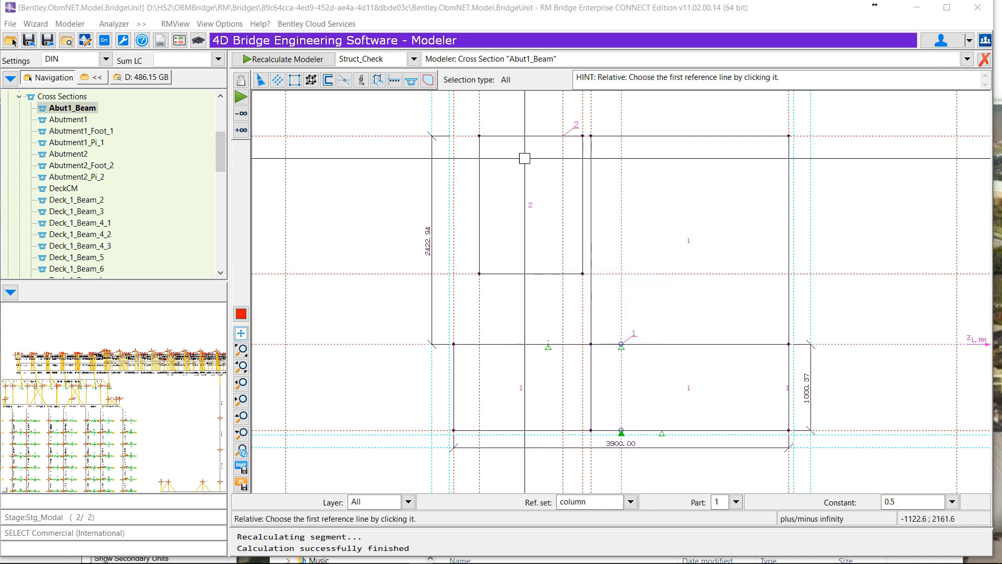
left_click(479, 119)
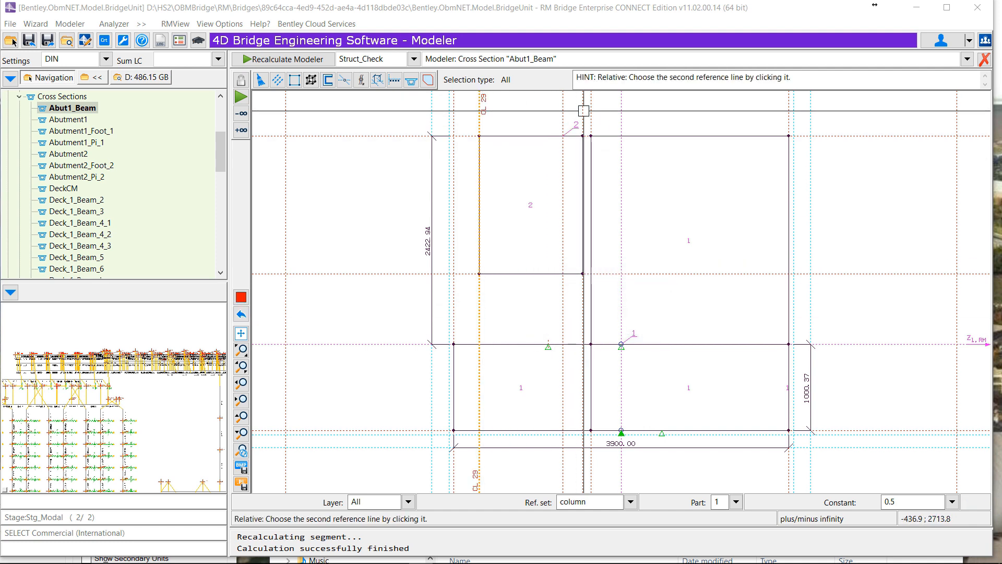
left_click(584, 111)
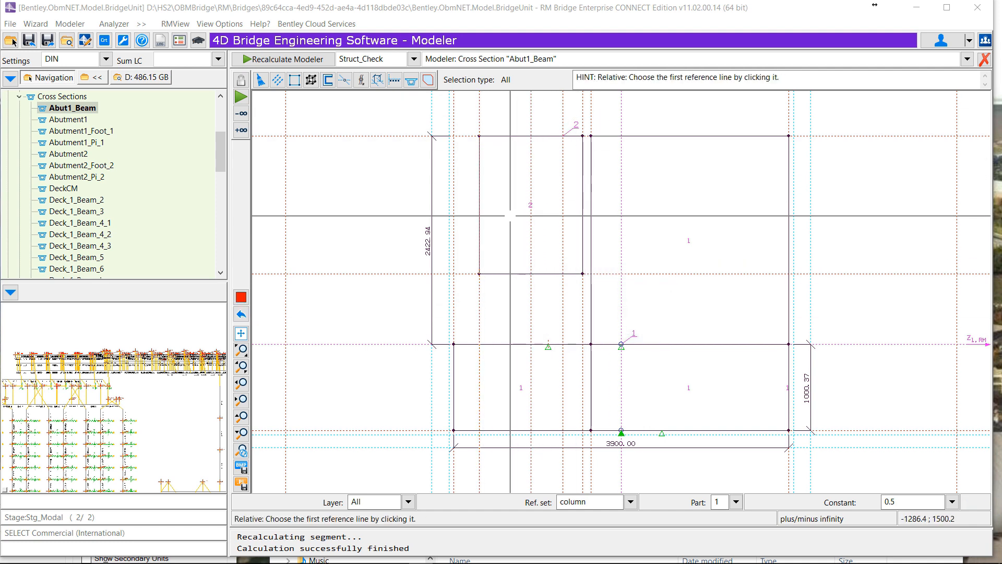
Make Connections the active reference set of the Abut1_Beam cross section.
left_click(631, 503)
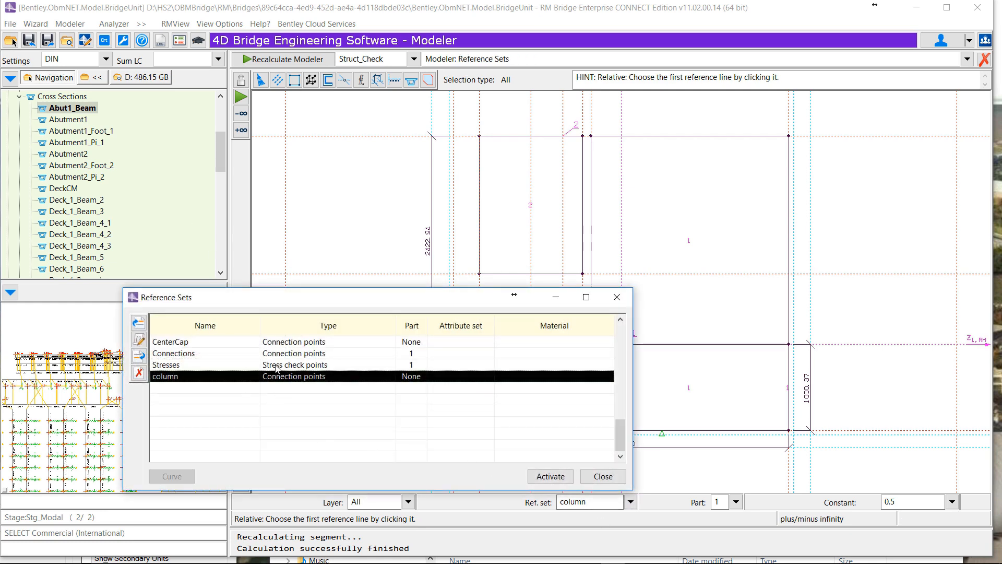
left_click(287, 355)
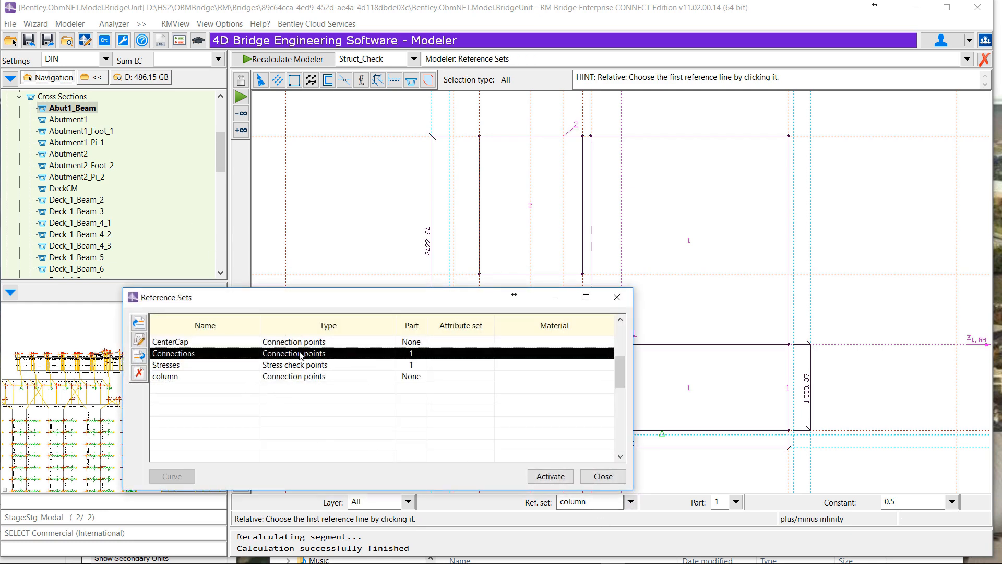
left_click(545, 476)
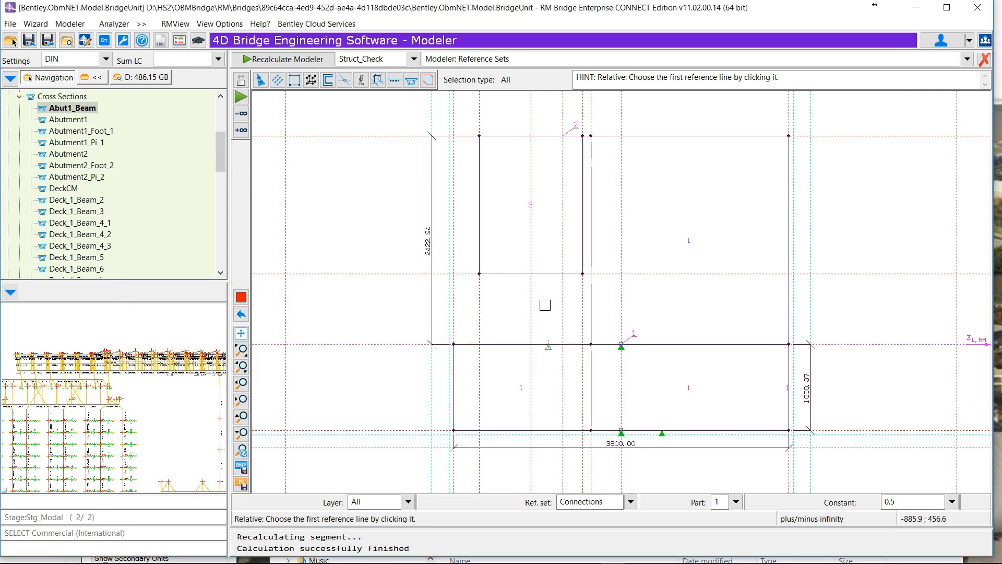
Add connection points SPR1 at the middle of part 2's bottom edge and SPR2 directly below it on construction line CL_1.
left_click(527, 267)
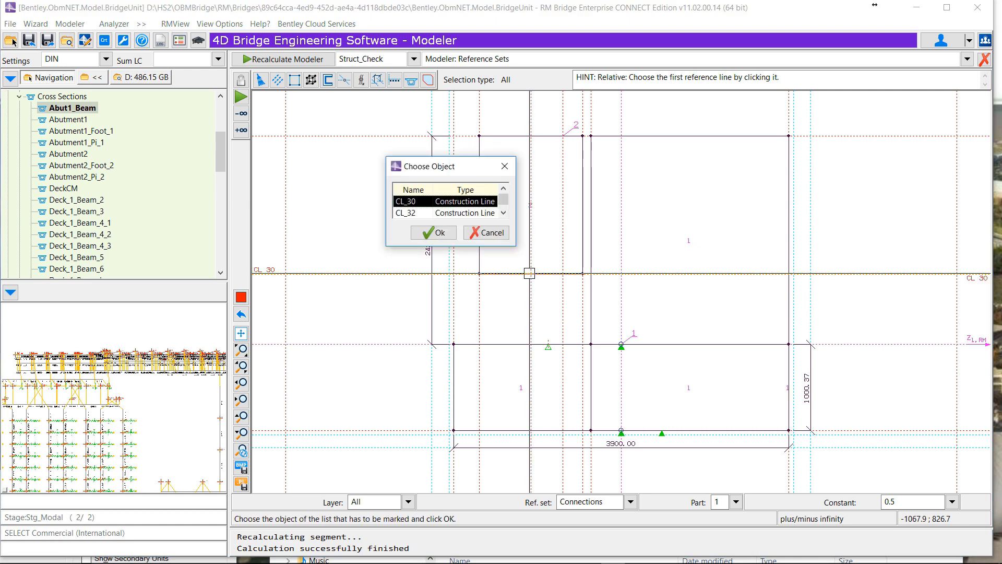
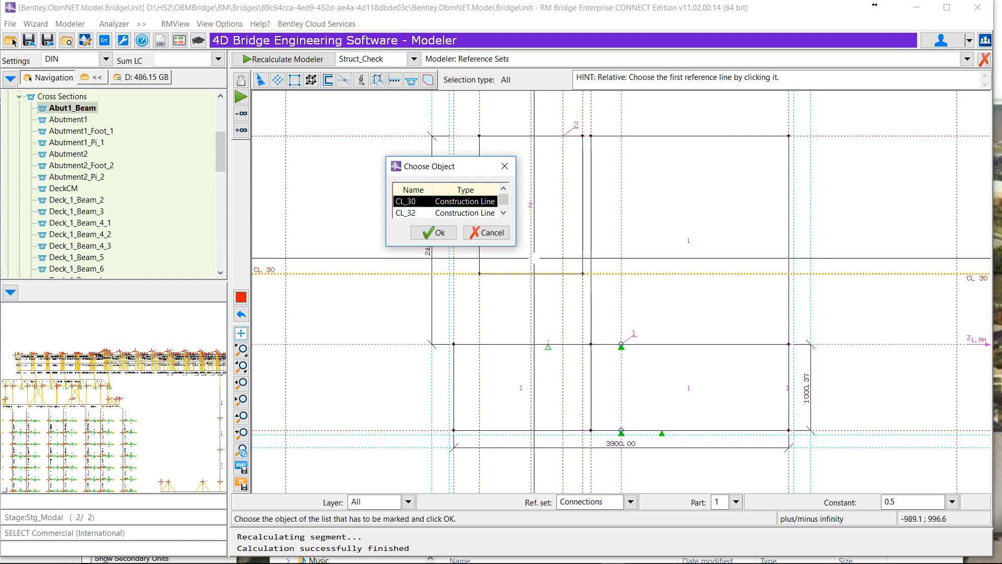
left_click(504, 166)
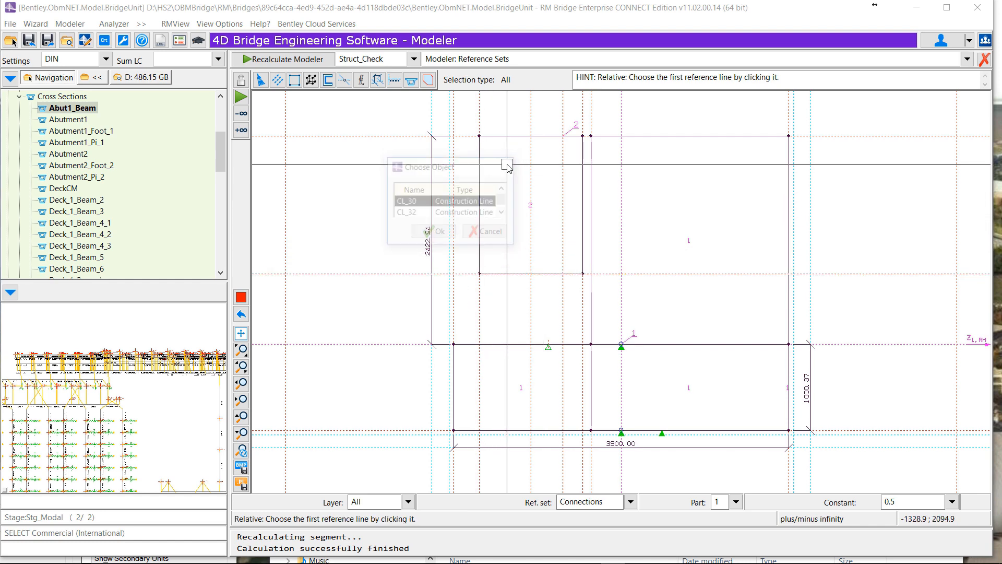
left_click(344, 79)
left_click(532, 275)
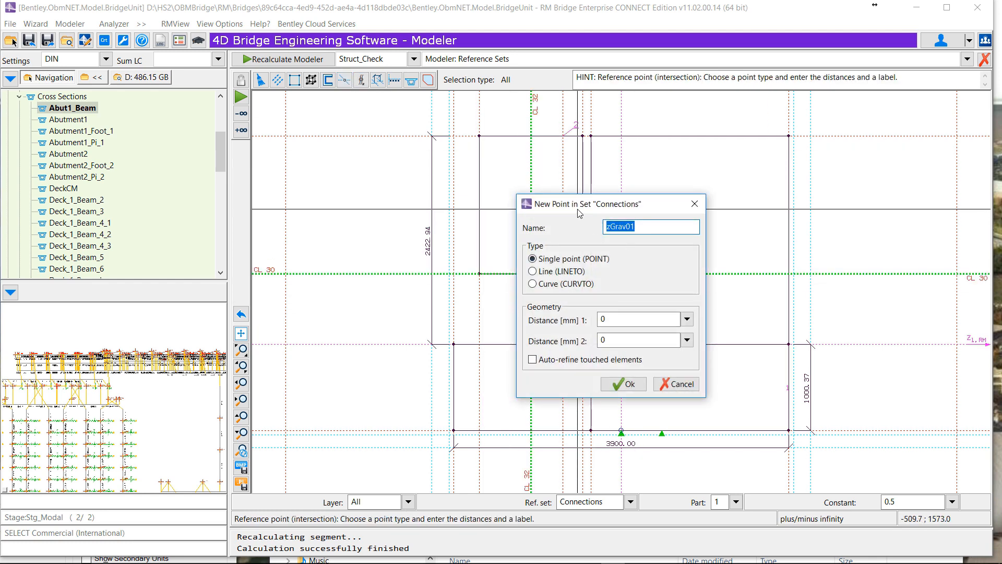
type("SPR1")
left_click(624, 384)
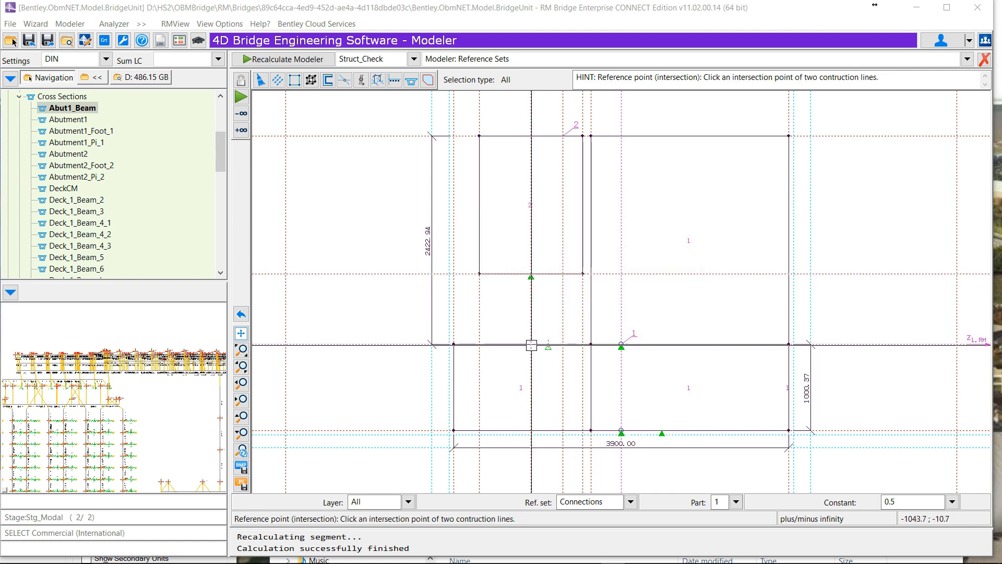
left_click(531, 344)
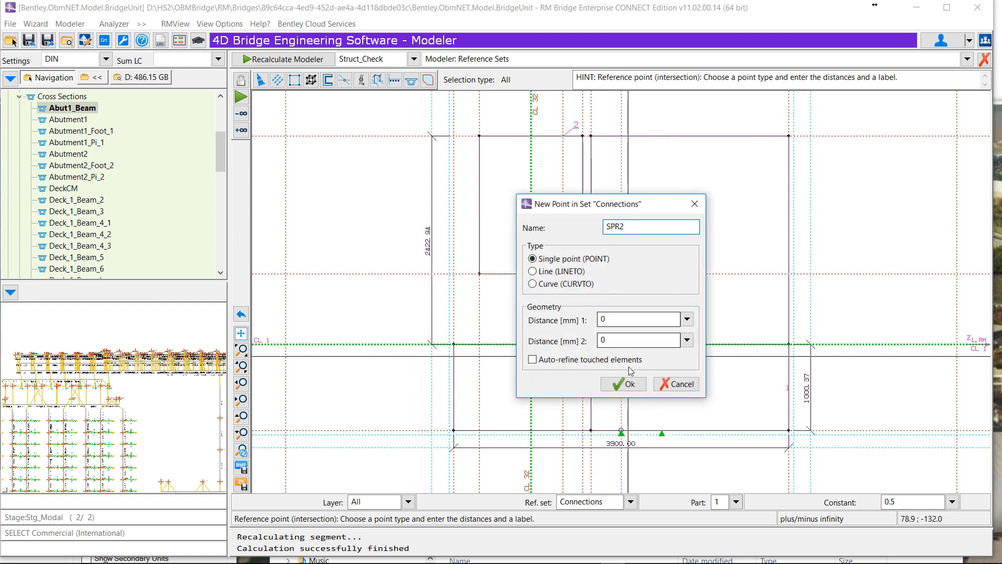
left_click(625, 384)
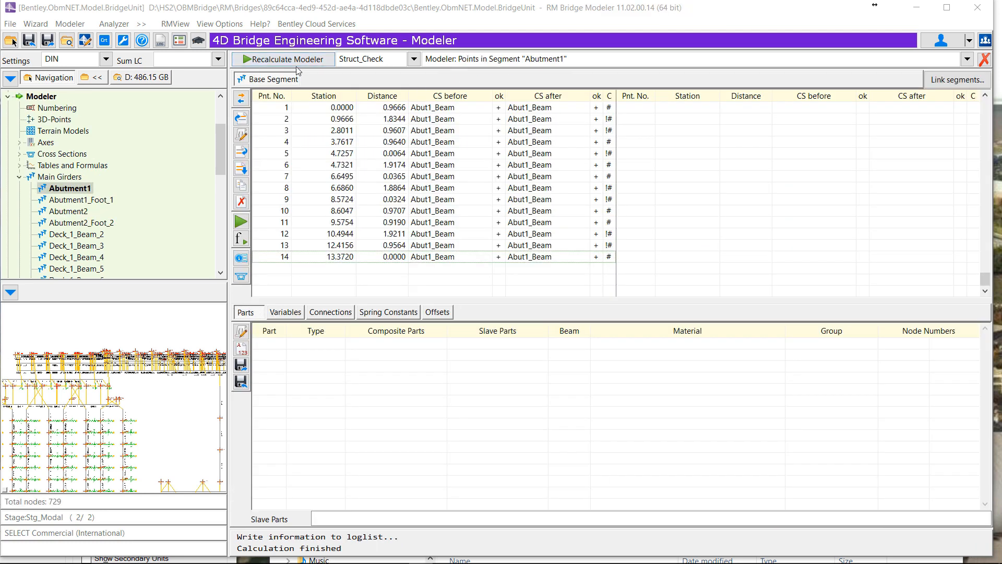
Insert Abutment1 segment points from station 1.8885 to 11.485 m at a 3.2 m step, using Abut1_Beam before and after.
left_click(241, 118)
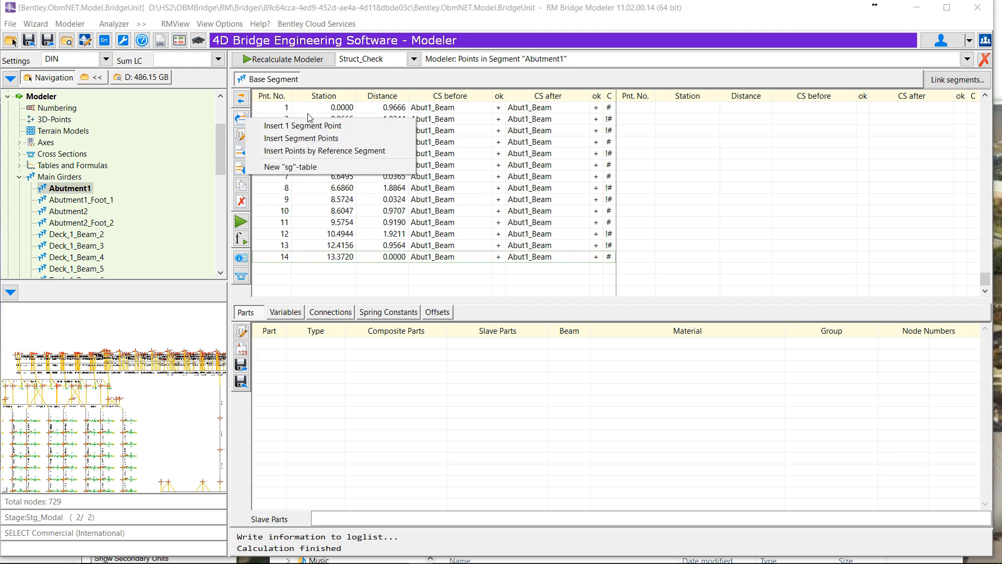
left_click(324, 139)
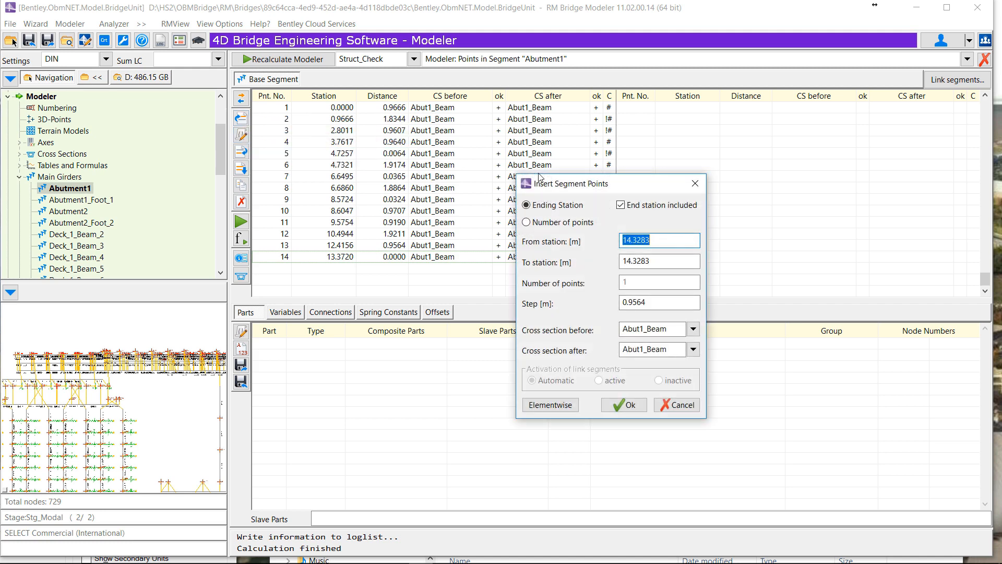
type("1.8885")
left_click_drag(651, 262, 617, 238)
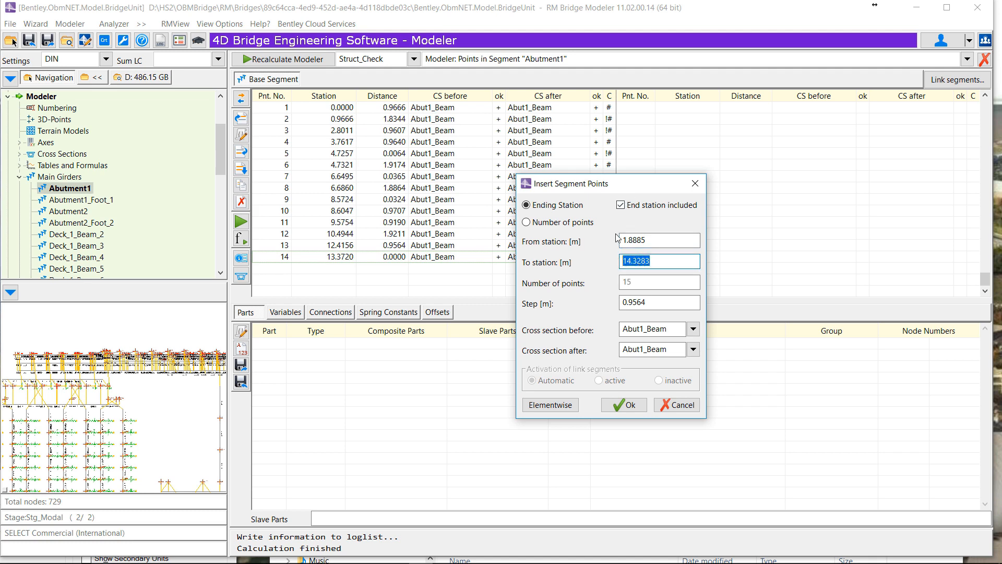
type("11.485")
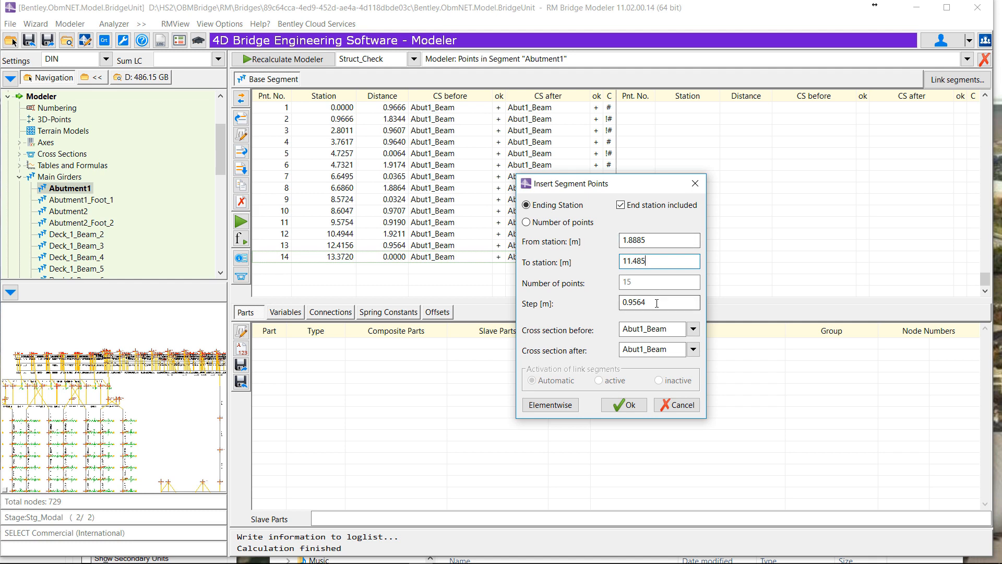
key("Tab")
type("3")
left_click(669, 263)
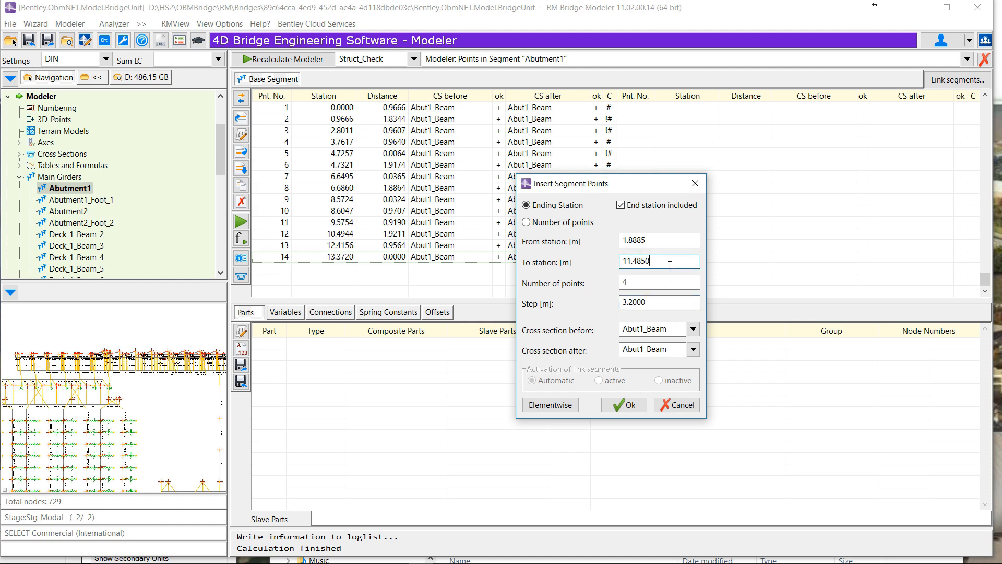
left_click(629, 405)
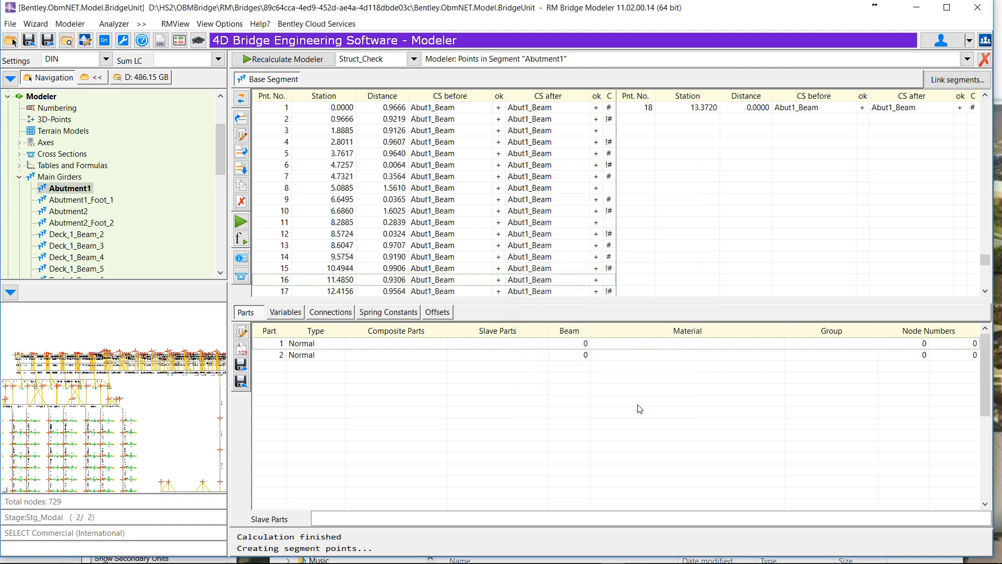
Reapply group, material and numbering over points 1 to 18, starting at element 6401 for part 1 and 11 for part 2.
left_click(371, 109)
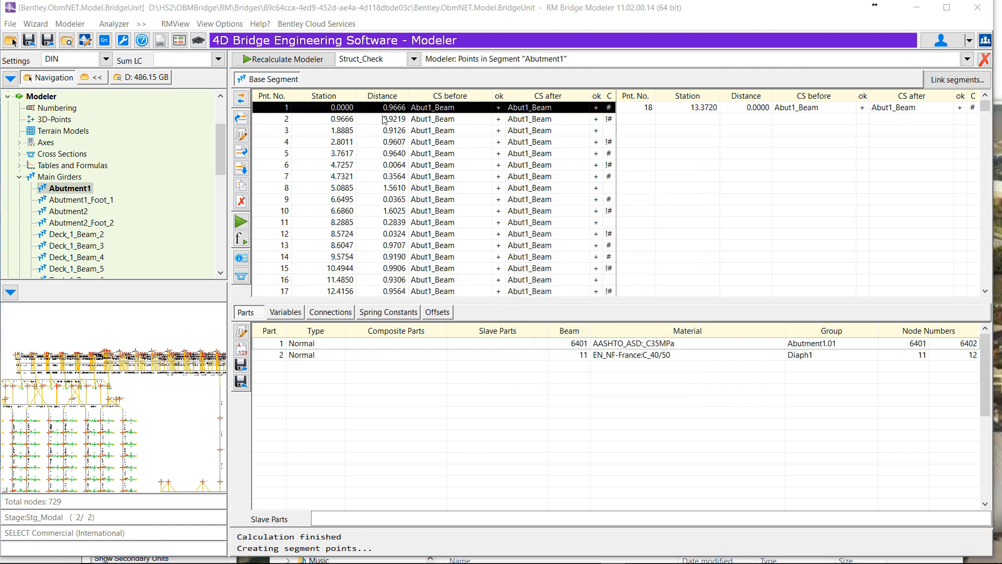
double_click(307, 346)
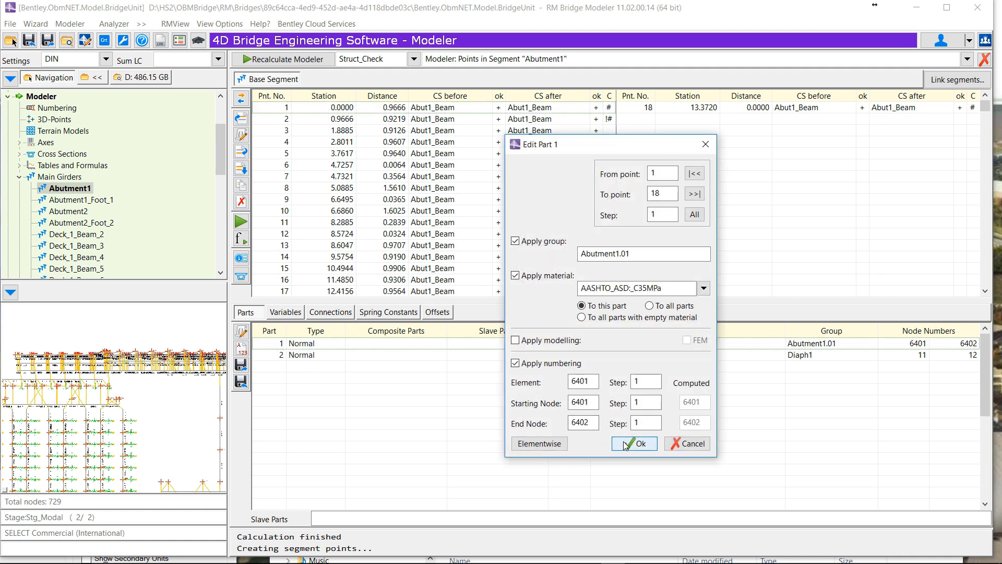
left_click(627, 445)
double_click(355, 352)
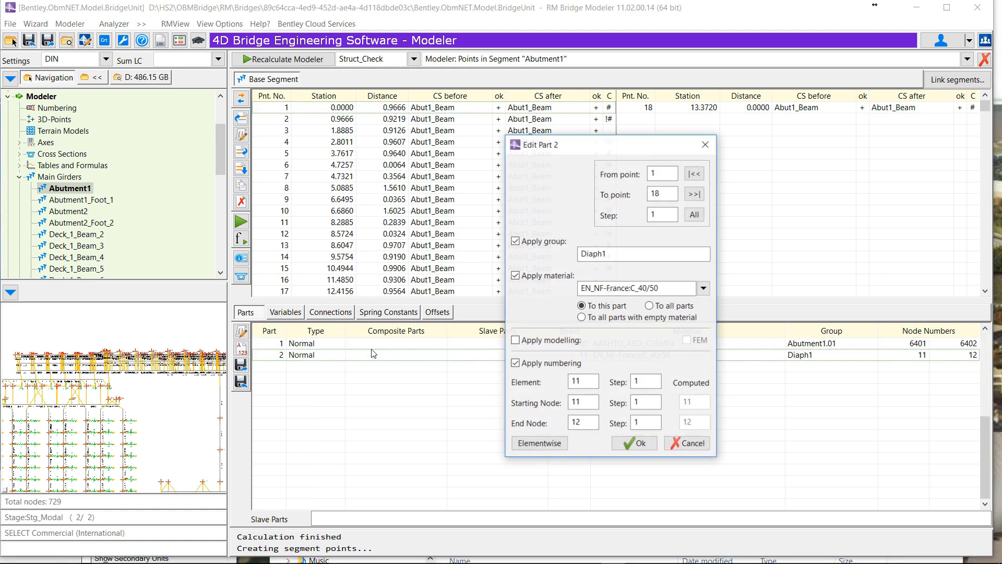
left_click(640, 444)
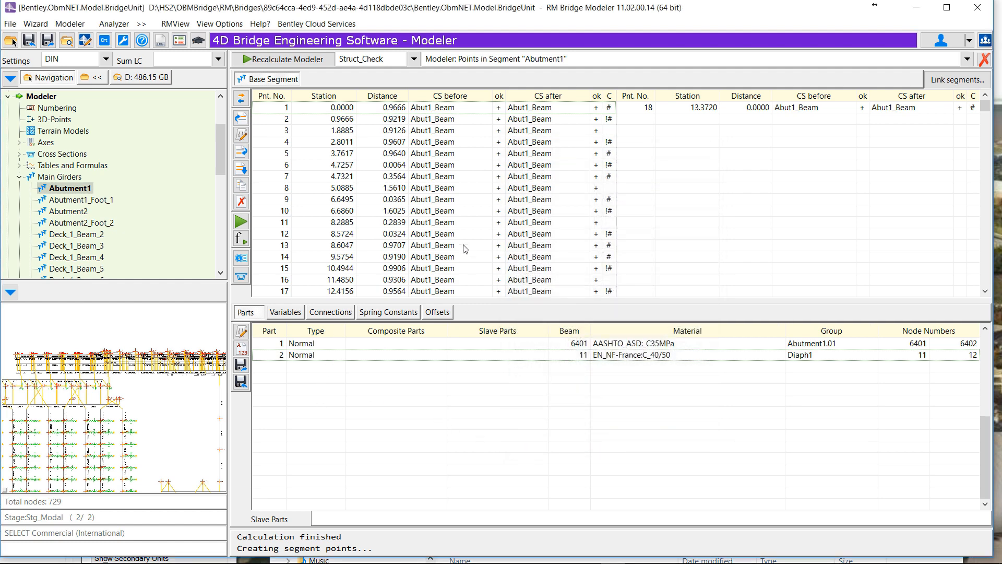
Define a new spring at Abutment1 segment point 3 from part 1 to part 2, with element 1 and connection point SPR2.
left_click(347, 131)
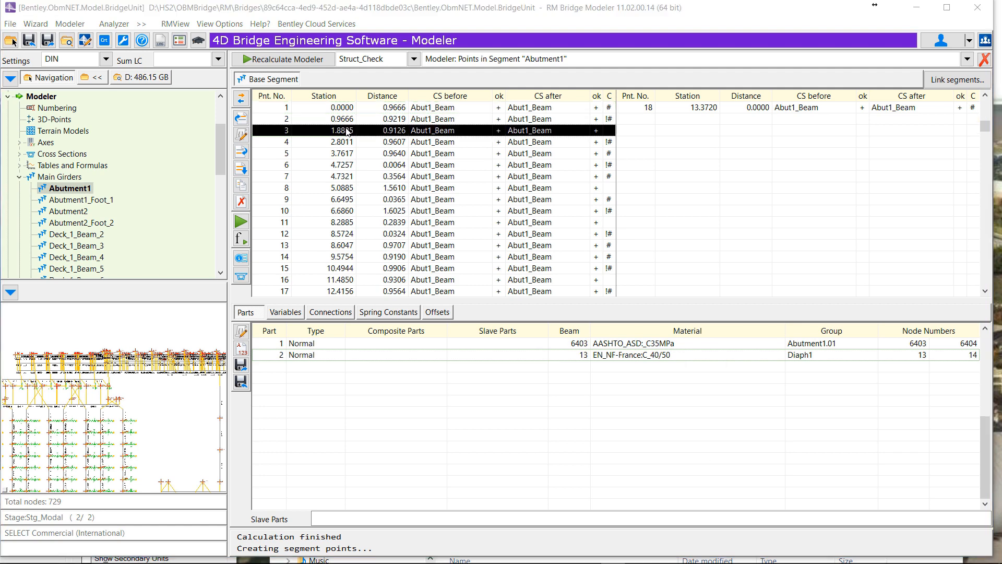
left_click(345, 312)
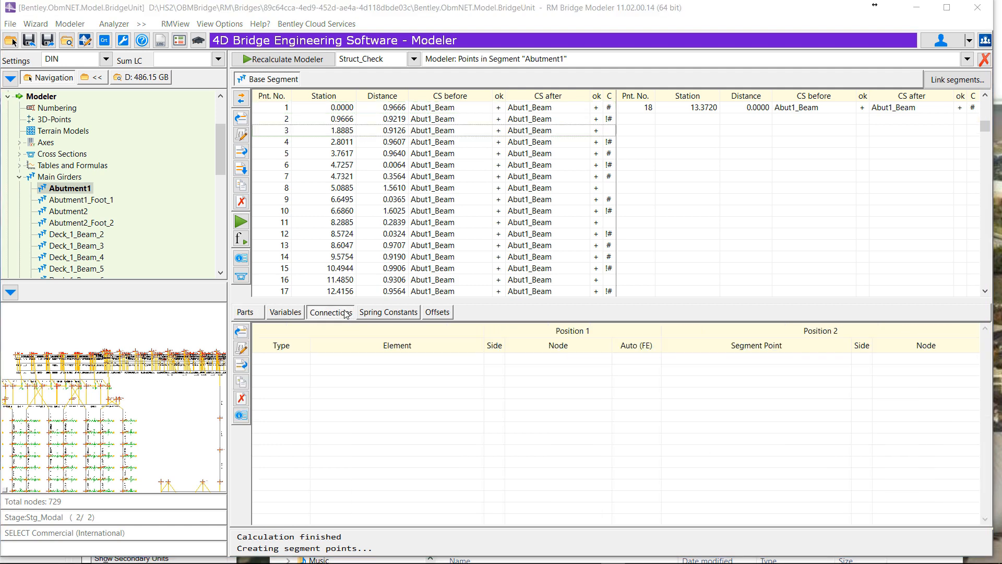
left_click(241, 332)
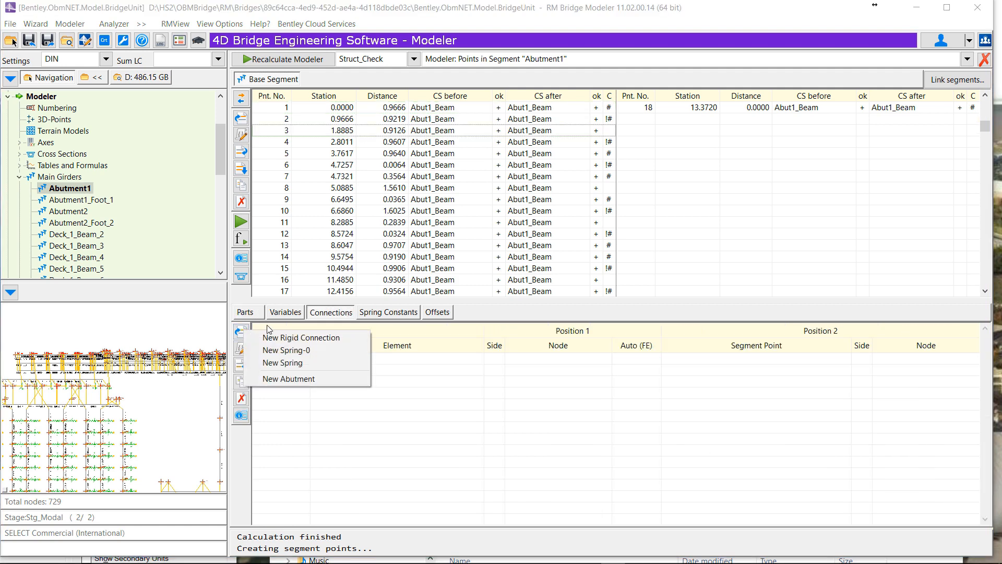
left_click(315, 362)
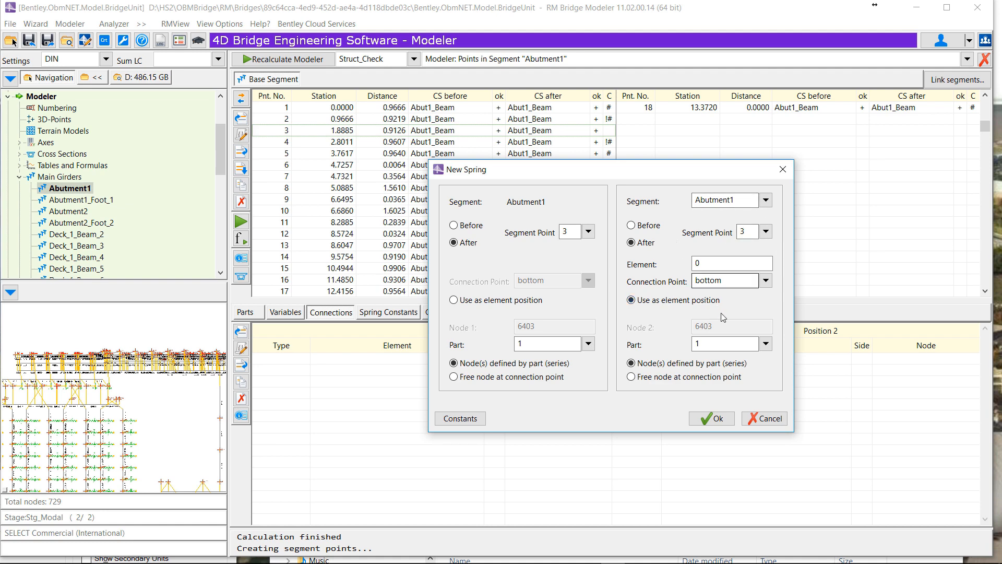
left_click(766, 344)
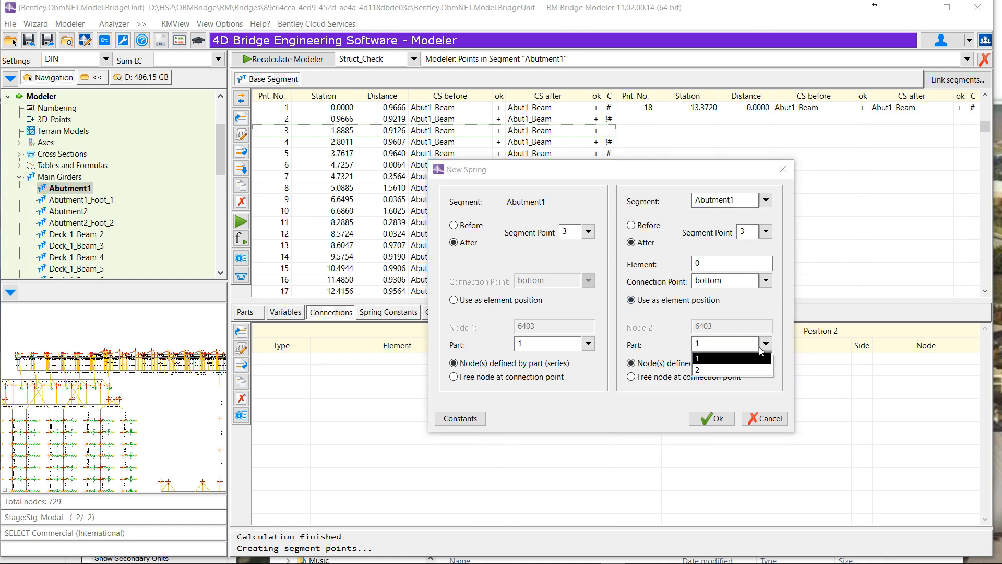
left_click(710, 370)
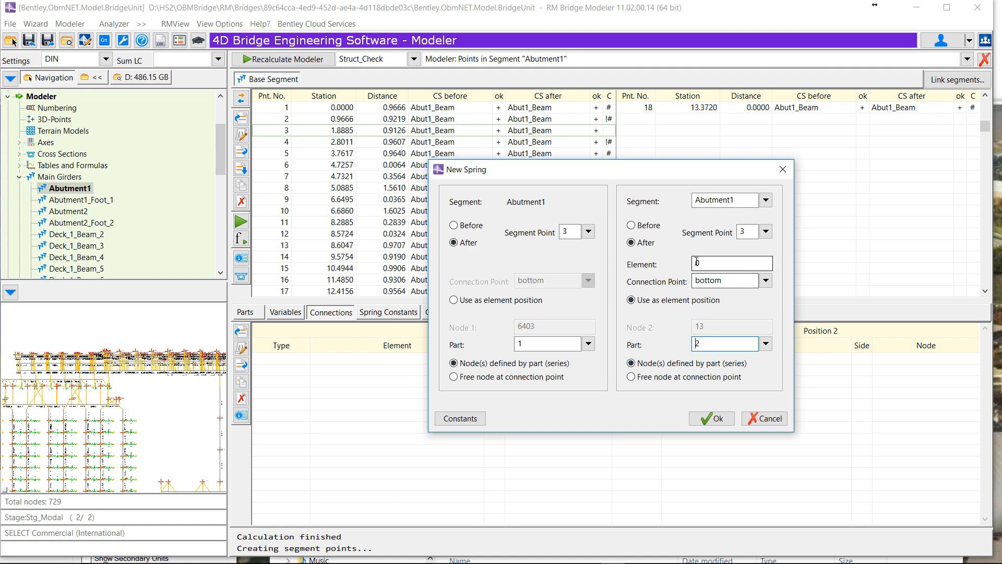
left_click_drag(704, 263, 692, 263)
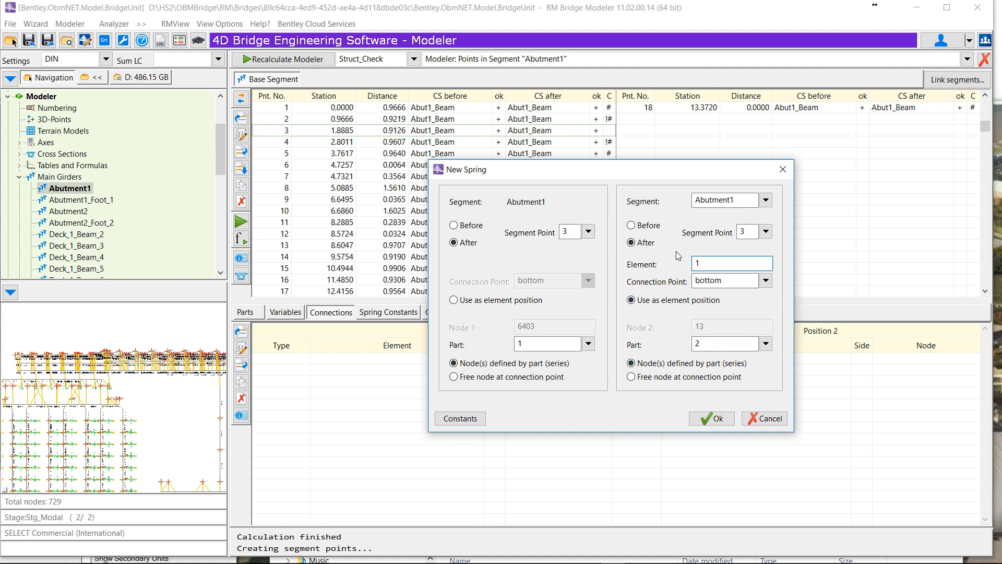
left_click(766, 282)
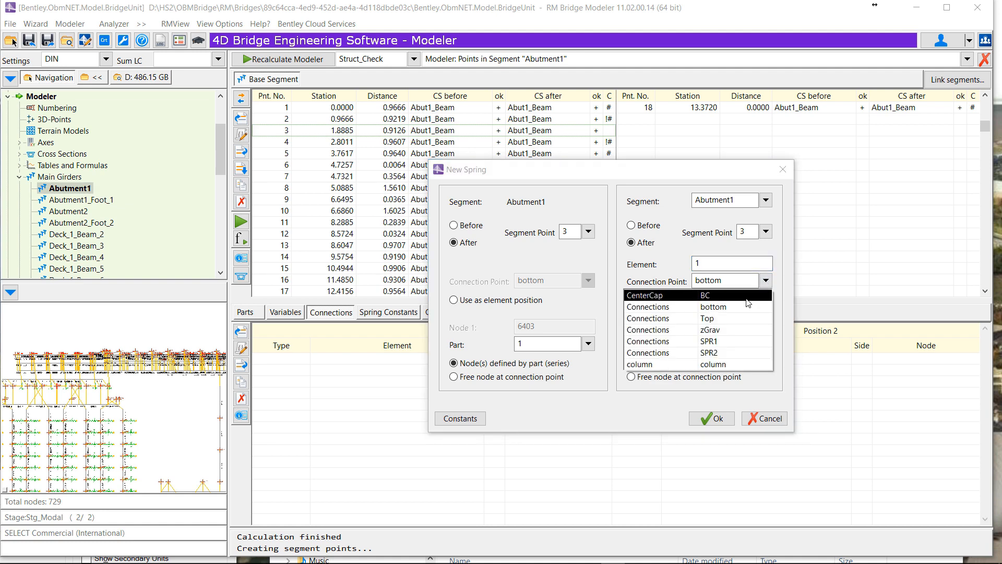
left_click(740, 342)
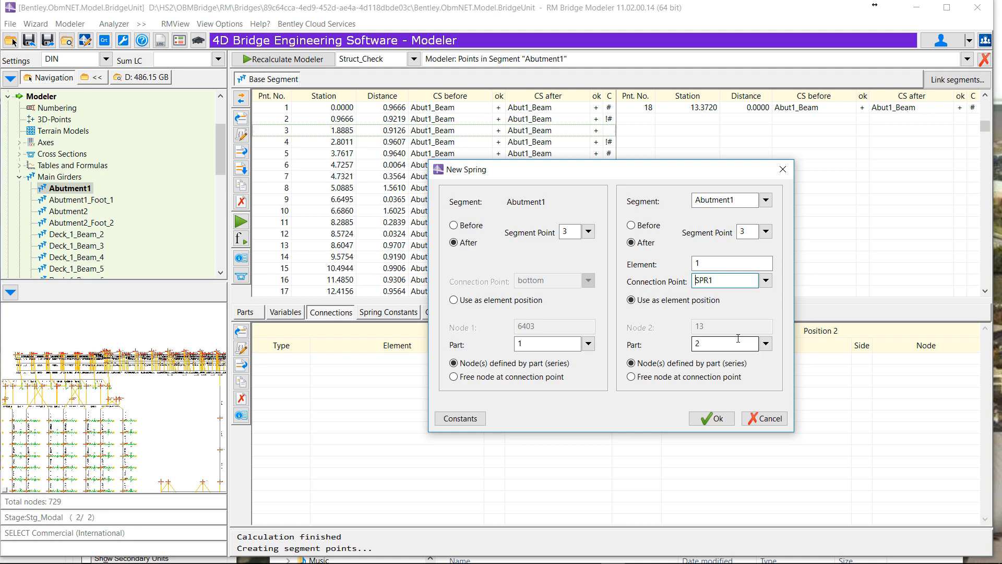
left_click(766, 280)
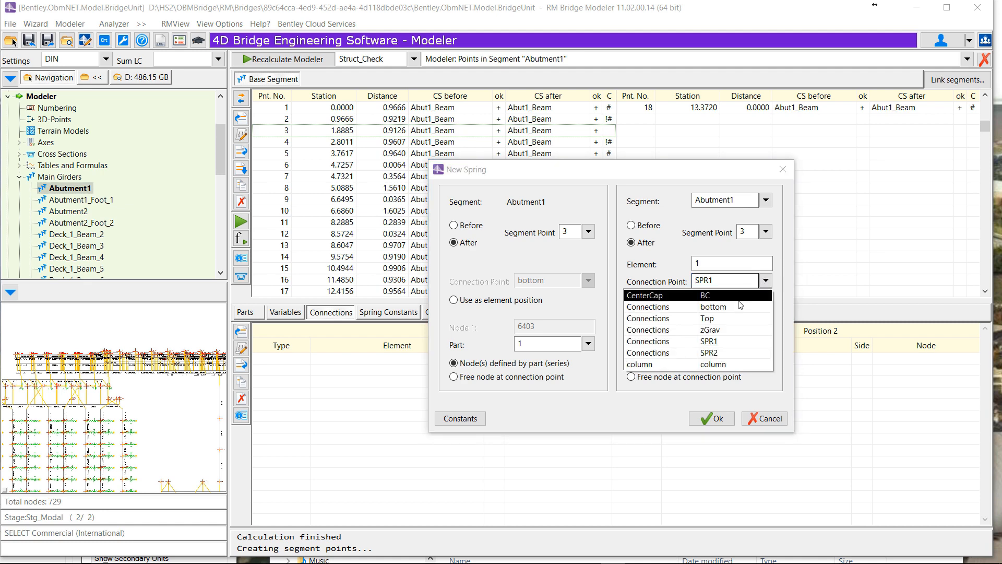
left_click(718, 352)
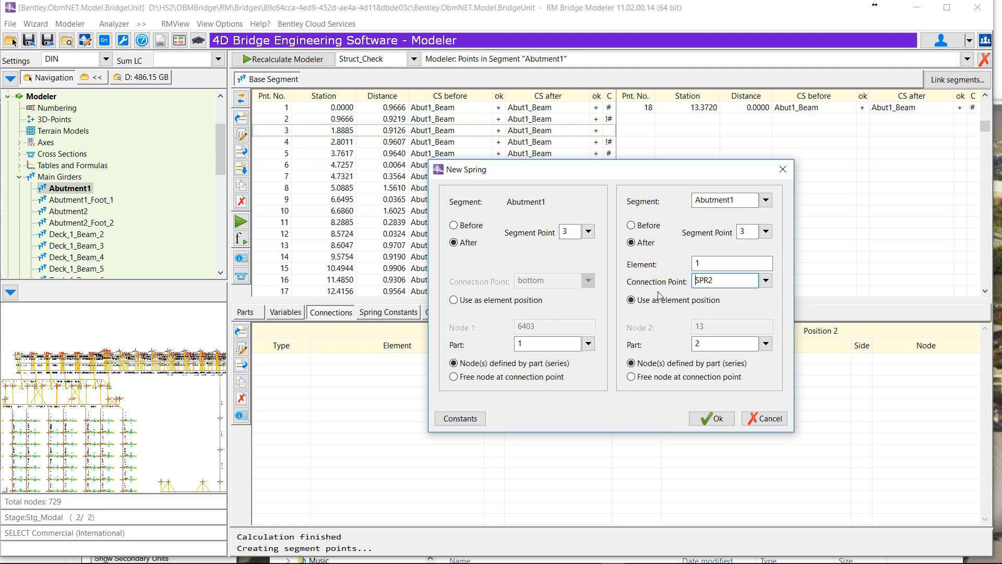
Set constants CY, CZ, CMX, CMY and CMZ to 0 for spring element 1 and create the spring.
left_click(460, 418)
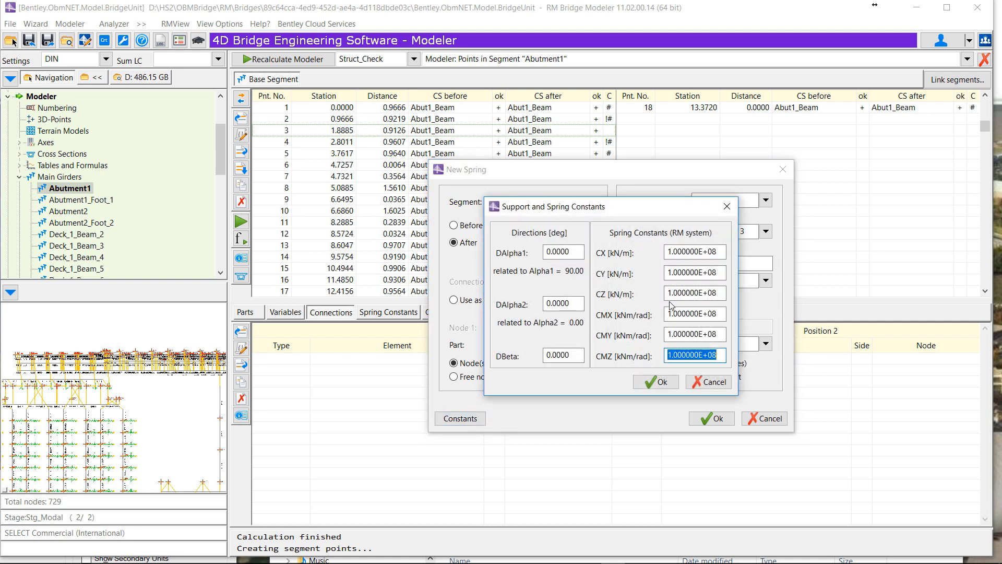
left_click(664, 270)
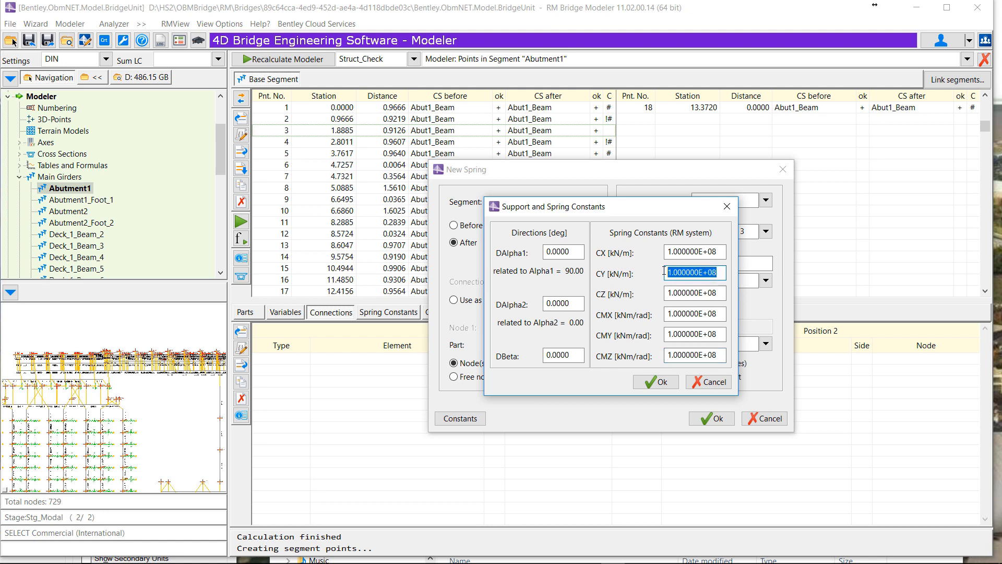
type("0")
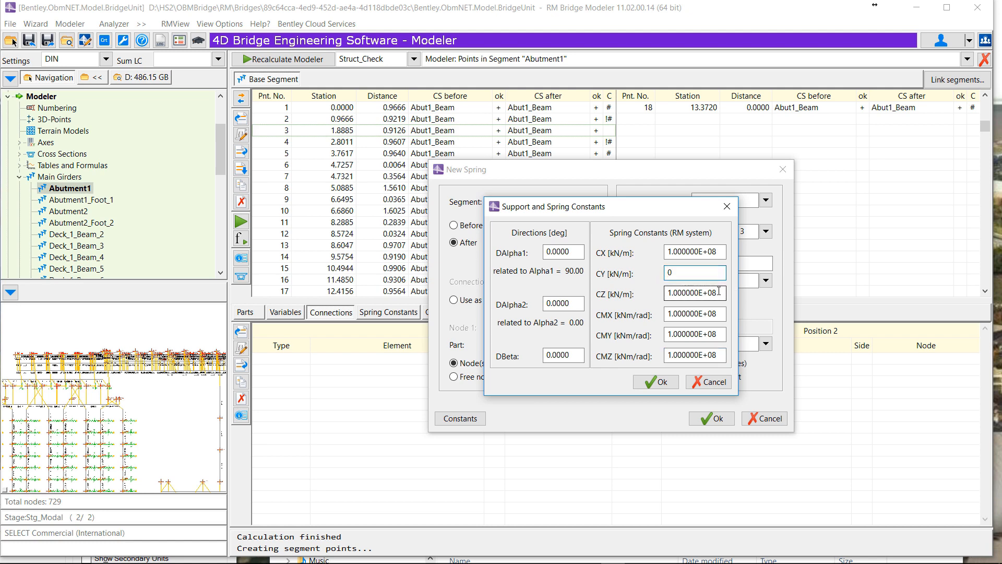
key("Tab")
type("0")
key("Tab")
type("0")
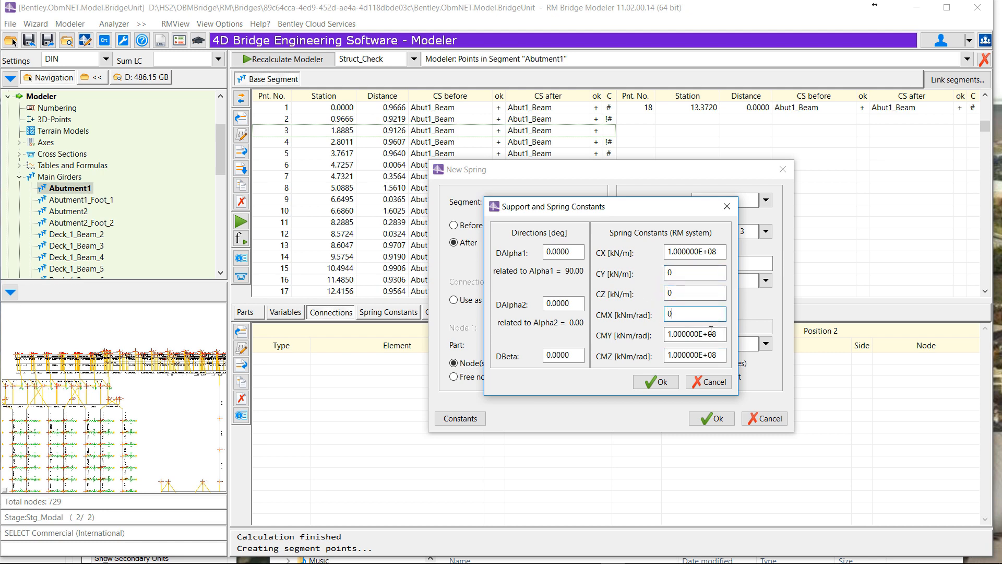
left_click_drag(718, 334, 668, 333)
type("0")
key("Tab")
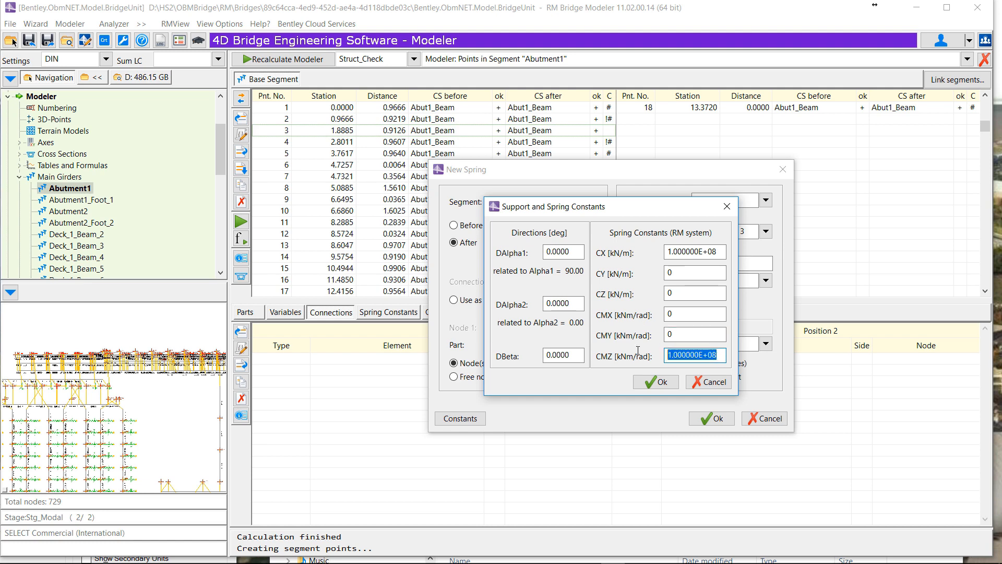
type("0")
left_click(673, 382)
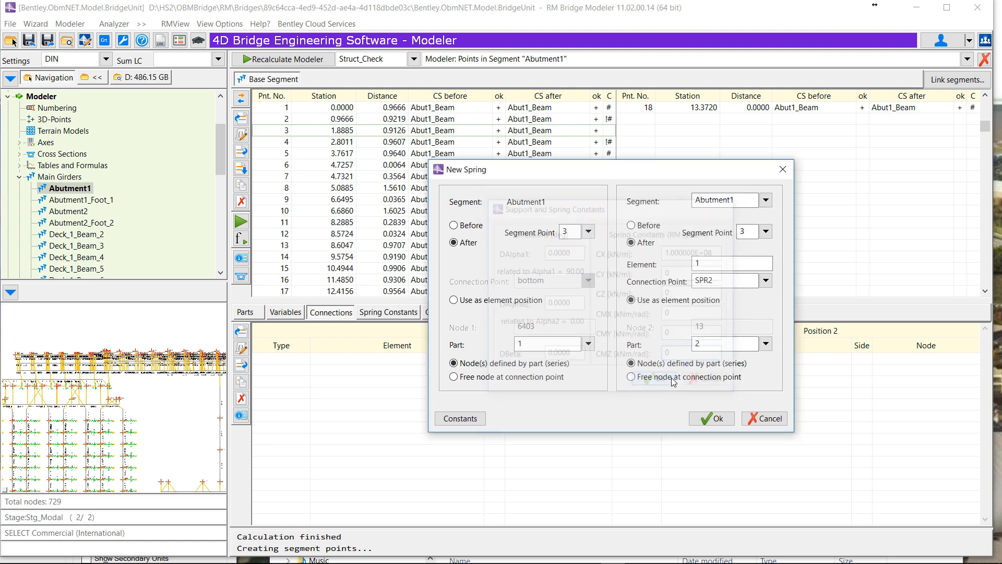
left_click(713, 418)
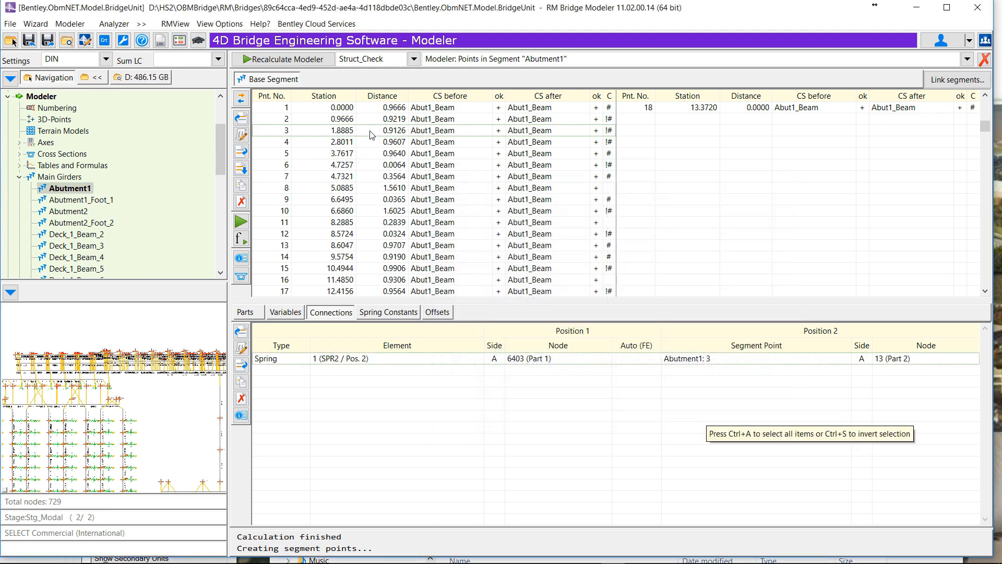
Define a new spring at Abutment1 segment point 8 from part 1 to part 2, with element 2 and connection point SPR2.
left_click(354, 189)
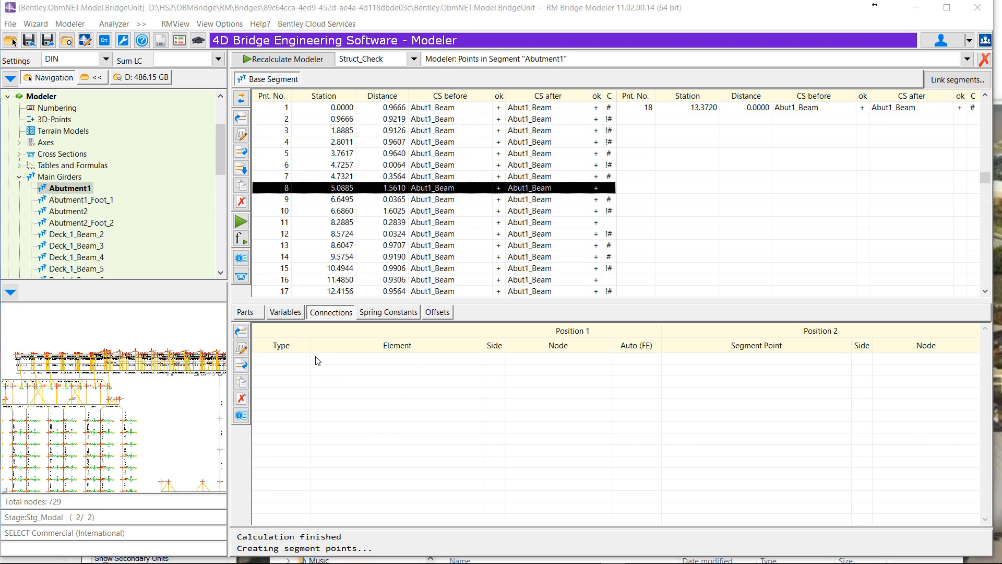
left_click(241, 332)
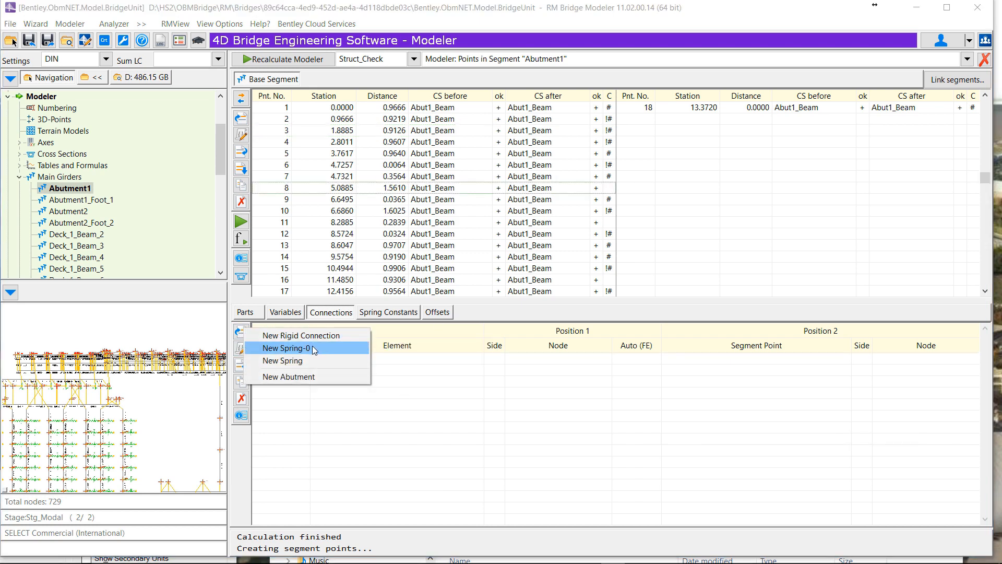
left_click(311, 361)
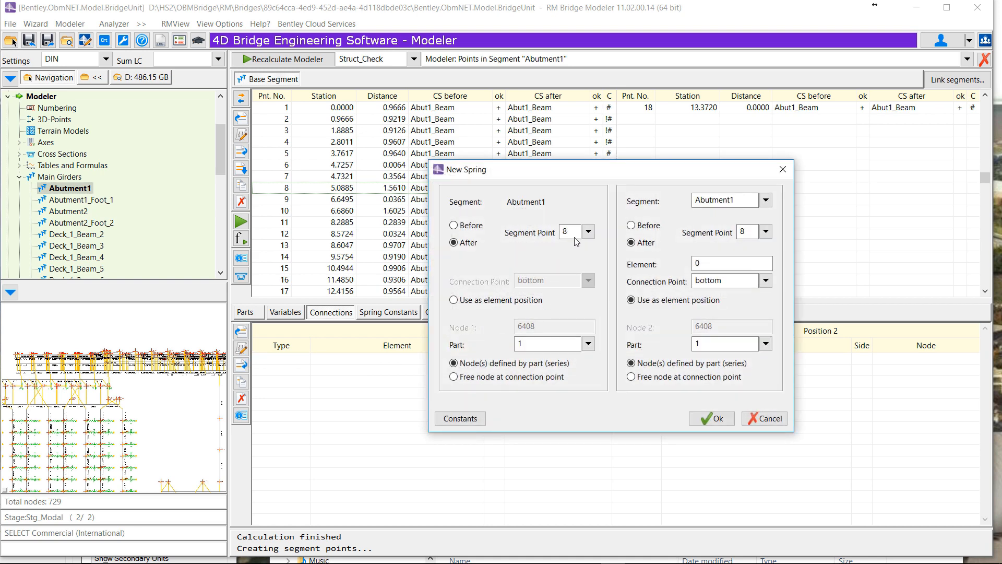
left_click(766, 343)
left_click(724, 377)
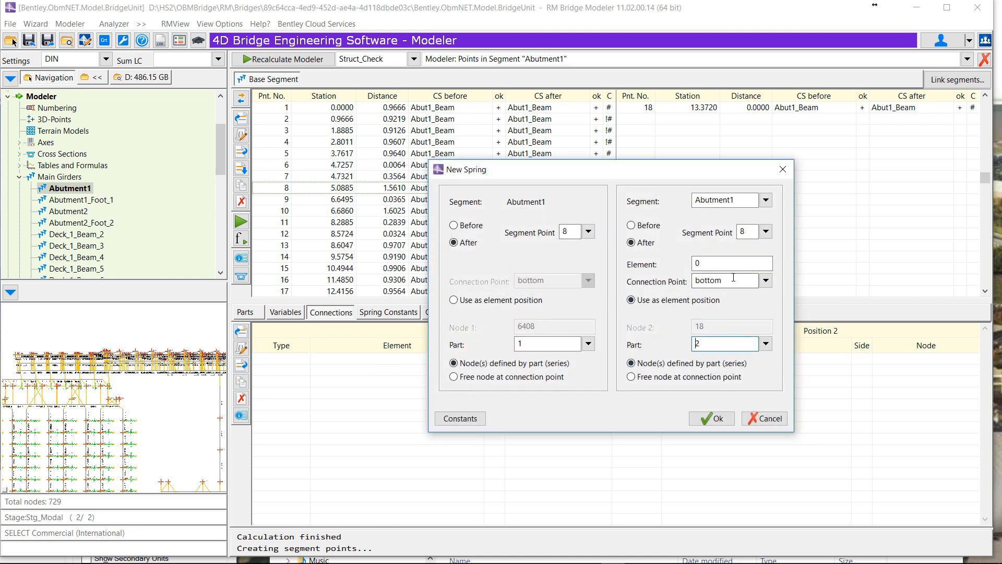
left_click(693, 264)
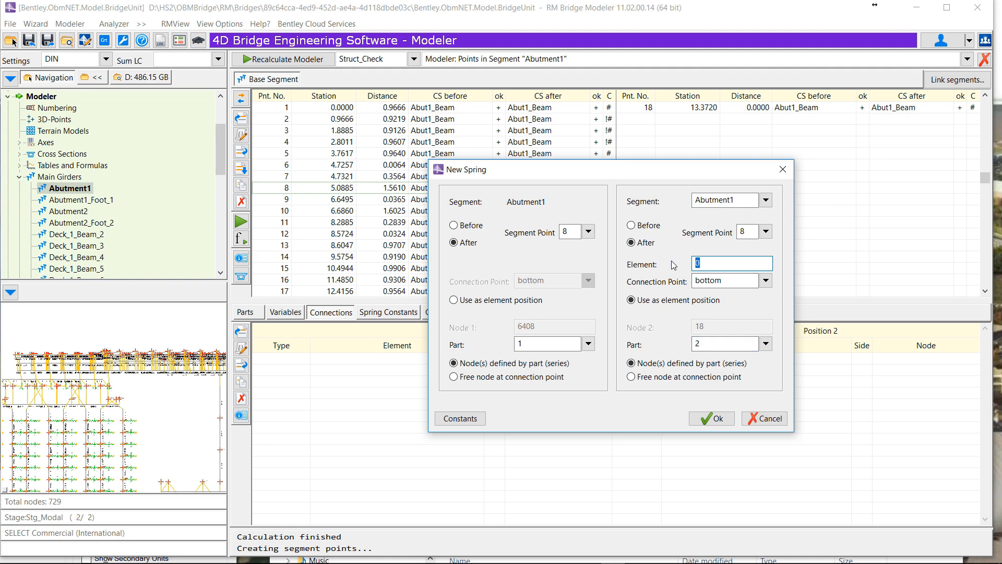
left_click(766, 280)
left_click(735, 353)
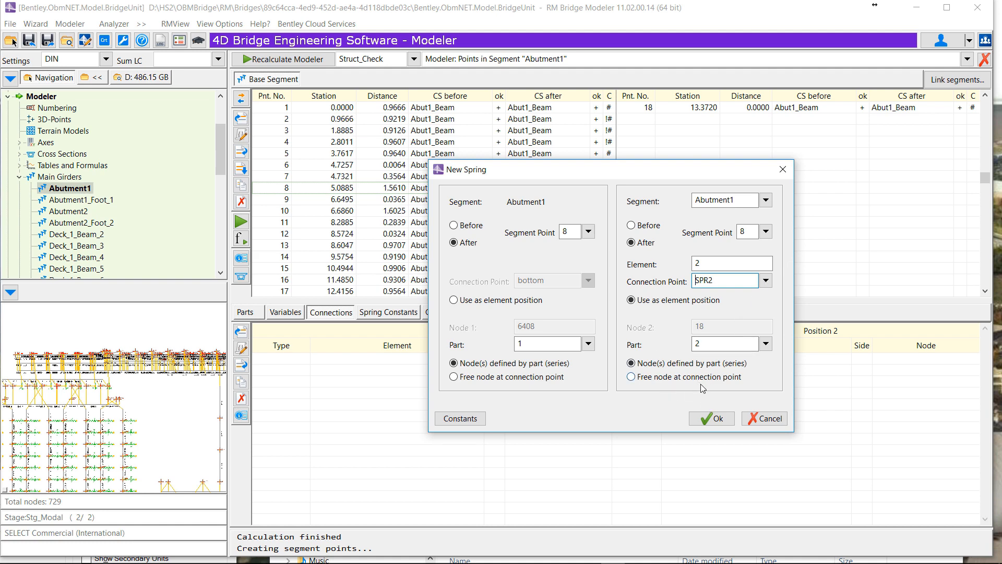
Set constants CY, CZ, CMX, CMY and CMZ to 0 for spring element 2 and create the spring.
left_click(460, 418)
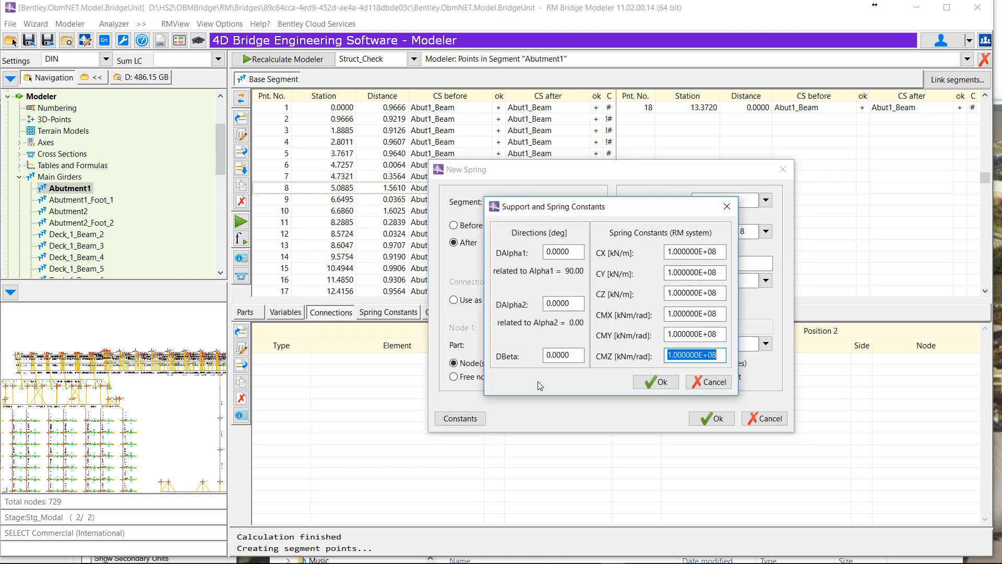
left_click(678, 272)
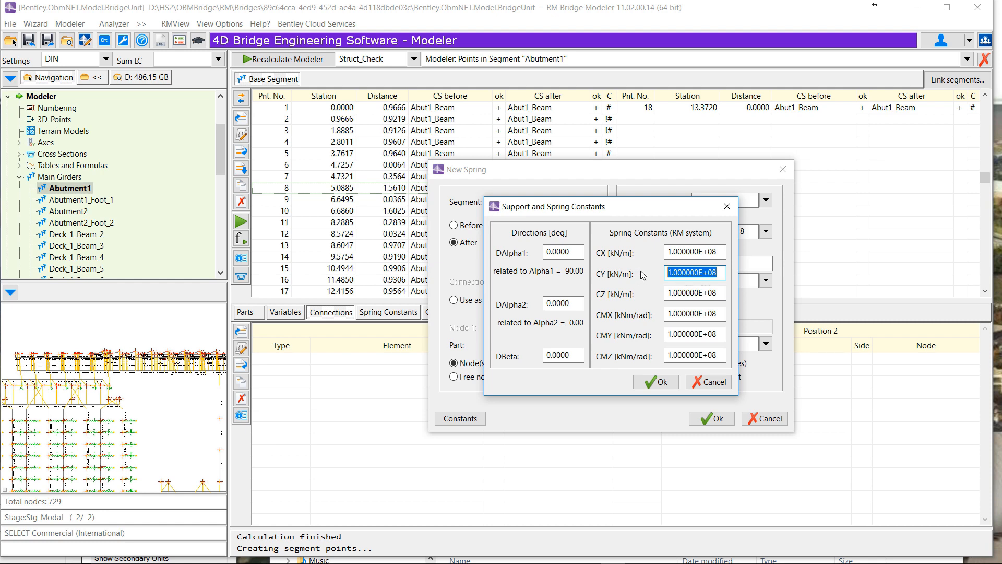
type("0")
key("Tab")
type("0")
key("Tab")
type("0")
key("Tab")
type("0")
key("Tab")
type("0")
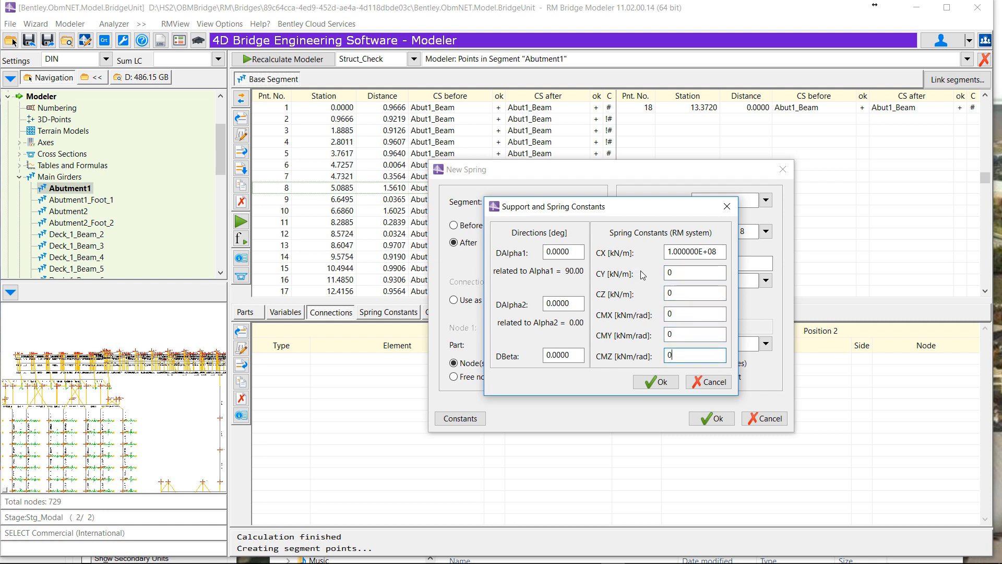
left_click(656, 381)
left_click(706, 419)
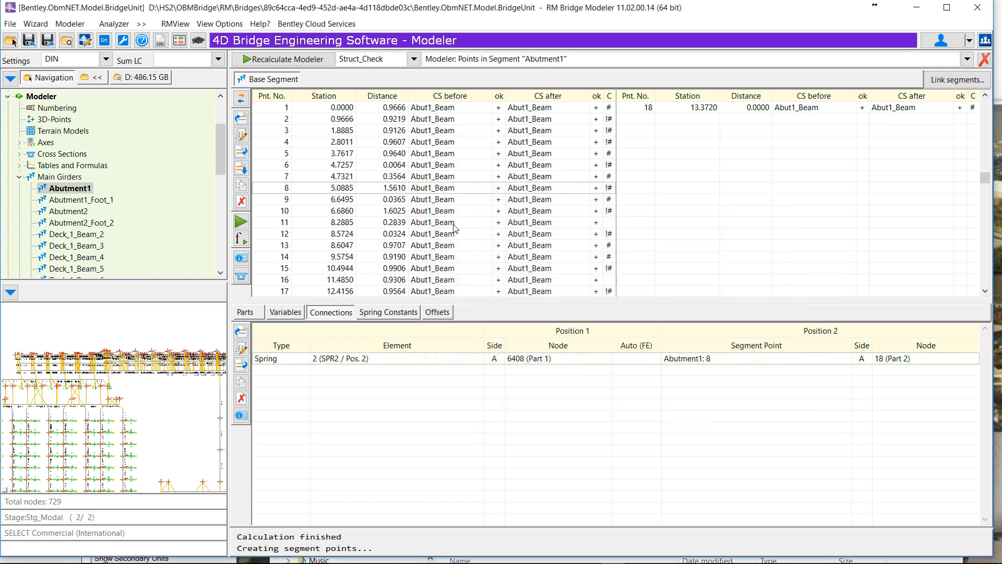
Define a new spring at Abutment1 segment point 11 from part 1 to part 2, with element 3 and connection point SPR2.
left_click(454, 225)
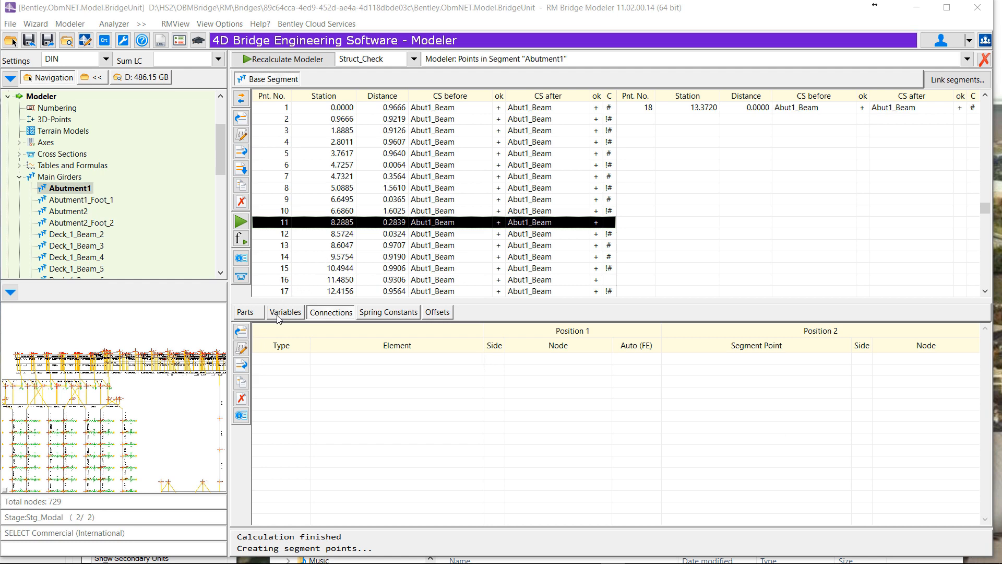
left_click(242, 330)
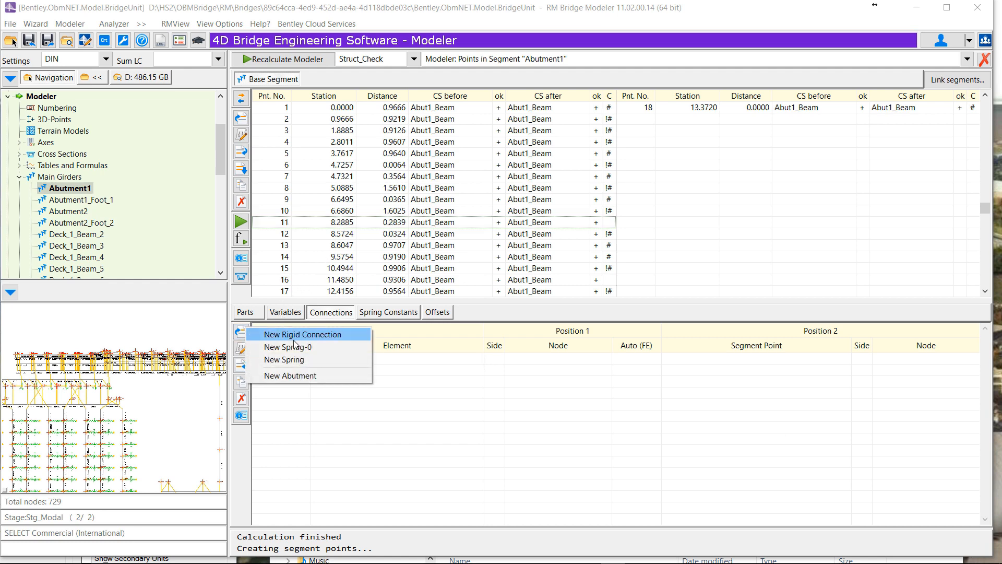
left_click(302, 362)
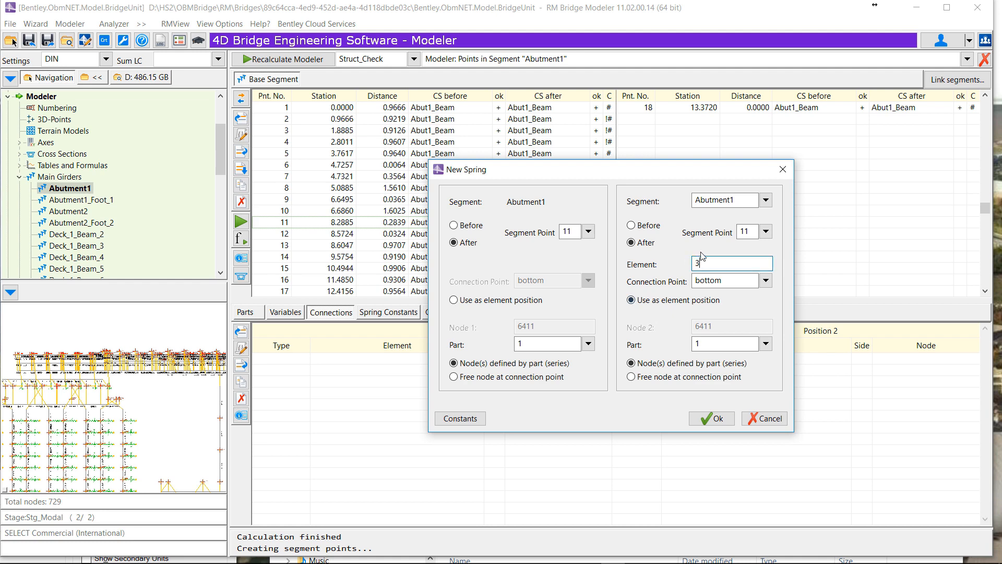
type("3")
left_click(765, 280)
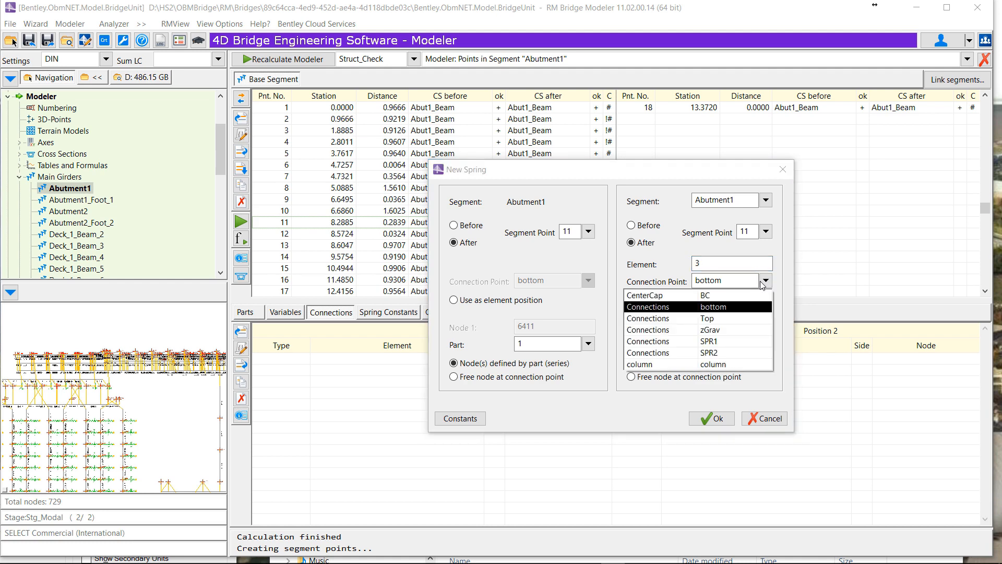
left_click(732, 353)
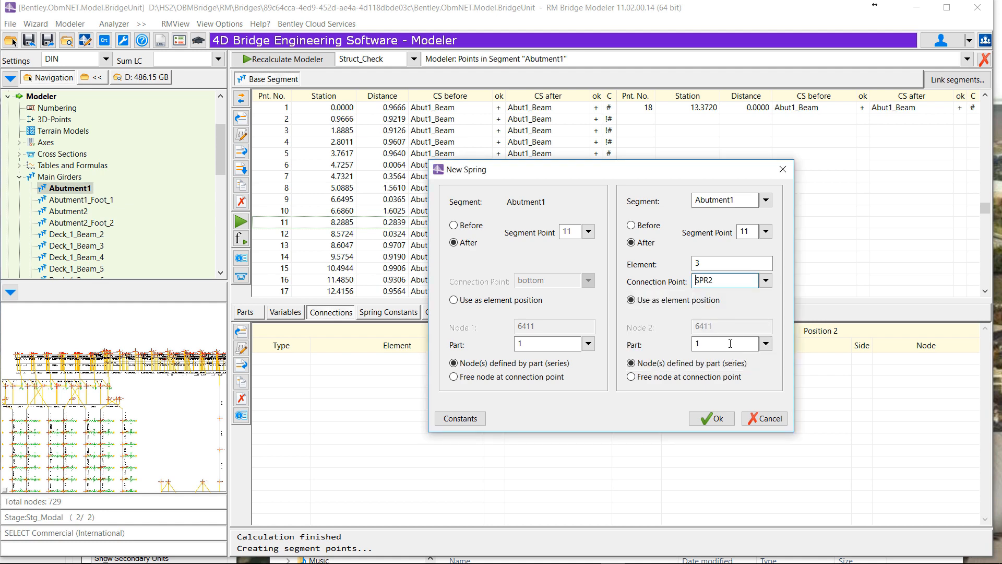
left_click(766, 343)
left_click(726, 364)
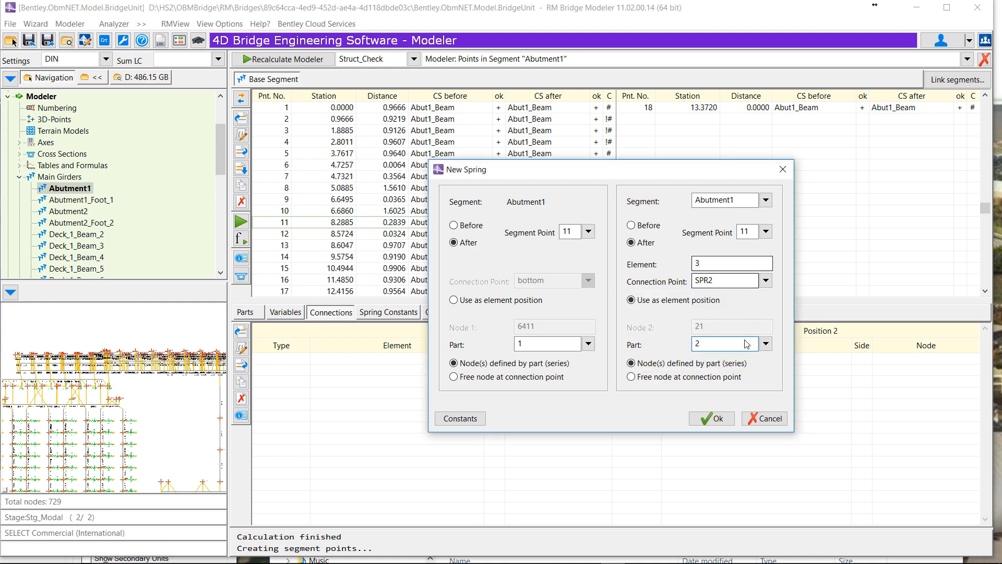
Set constants CY, CZ, CMX, CMY and CMZ to 0 for spring element 3 and create the spring.
left_click(459, 418)
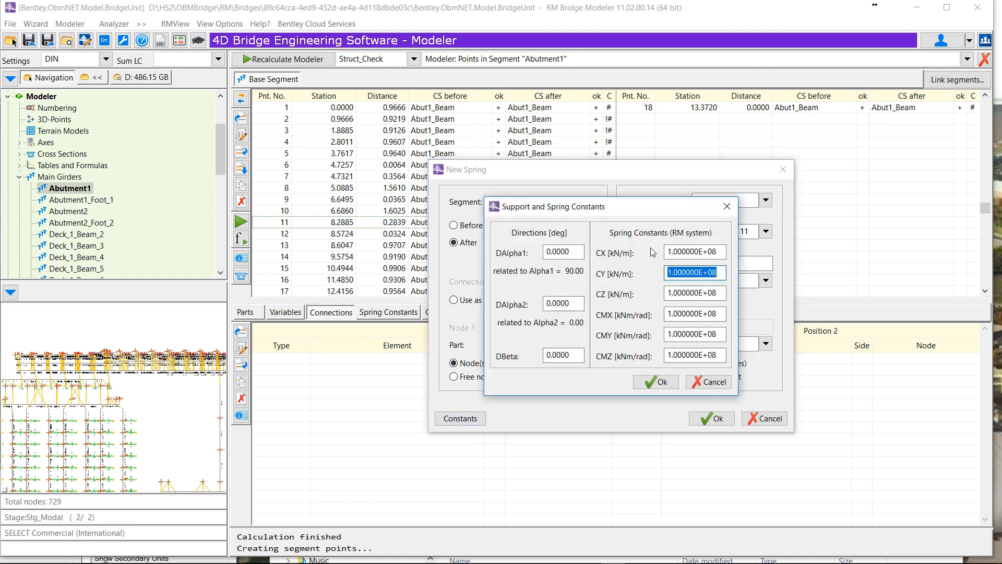
type("0")
key("Tab")
type("0")
key("Tab")
type("0")
key("Tab")
type("0")
key("Tab")
type("0")
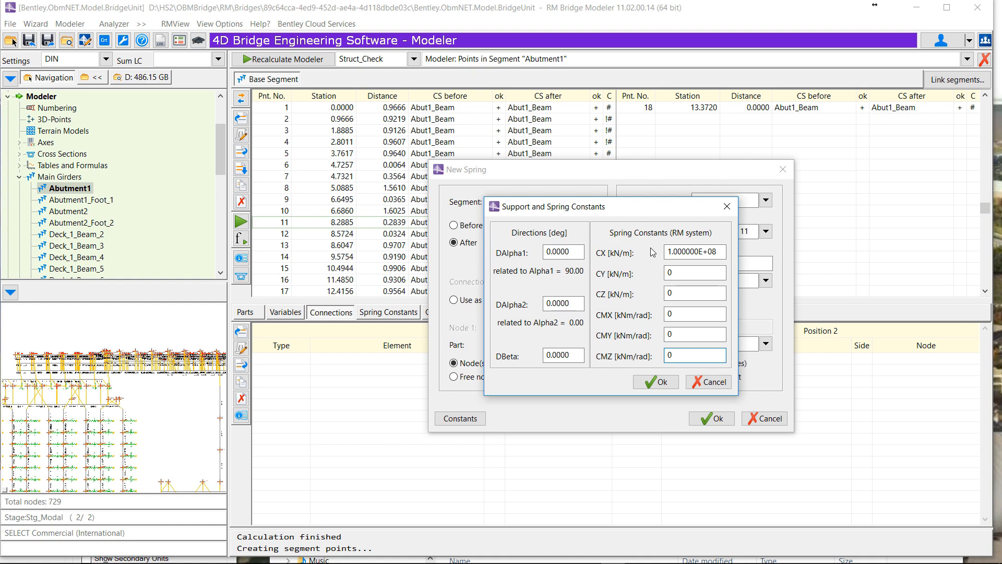
left_click(656, 382)
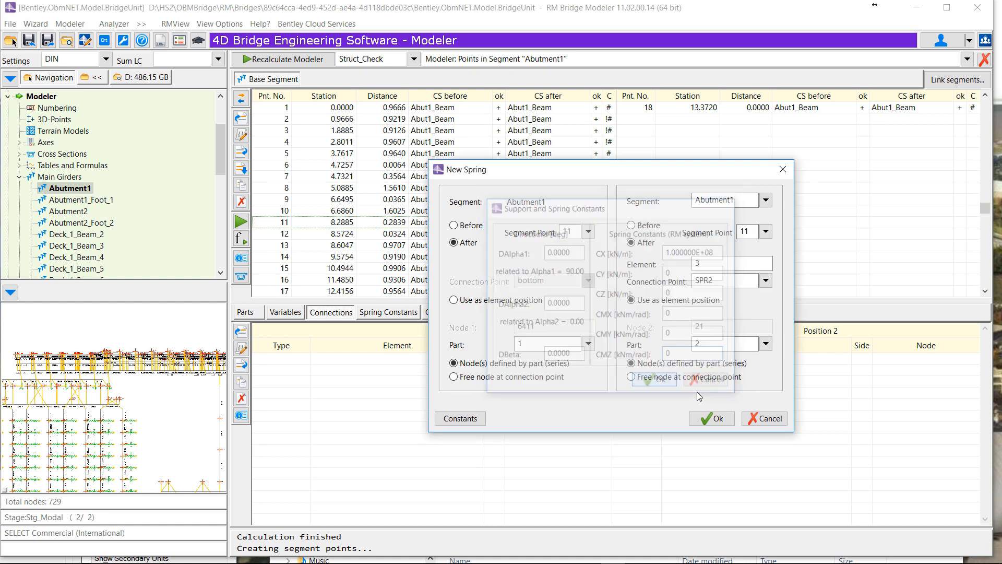
left_click(711, 419)
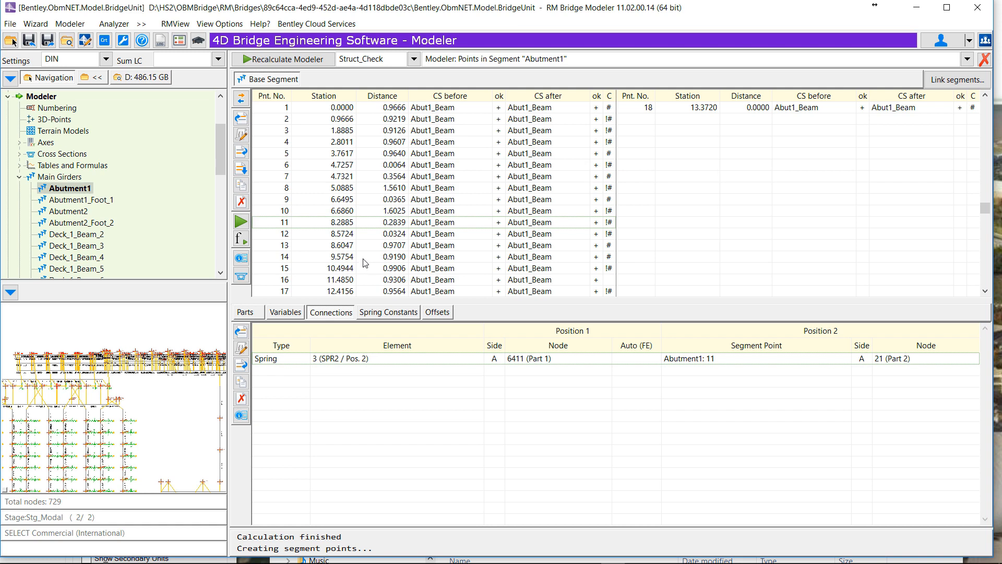
Define a new spring at Abutment1 segment point 16 from part 1 to part 2, with element 4 and connection point SPR2.
double_click(354, 282)
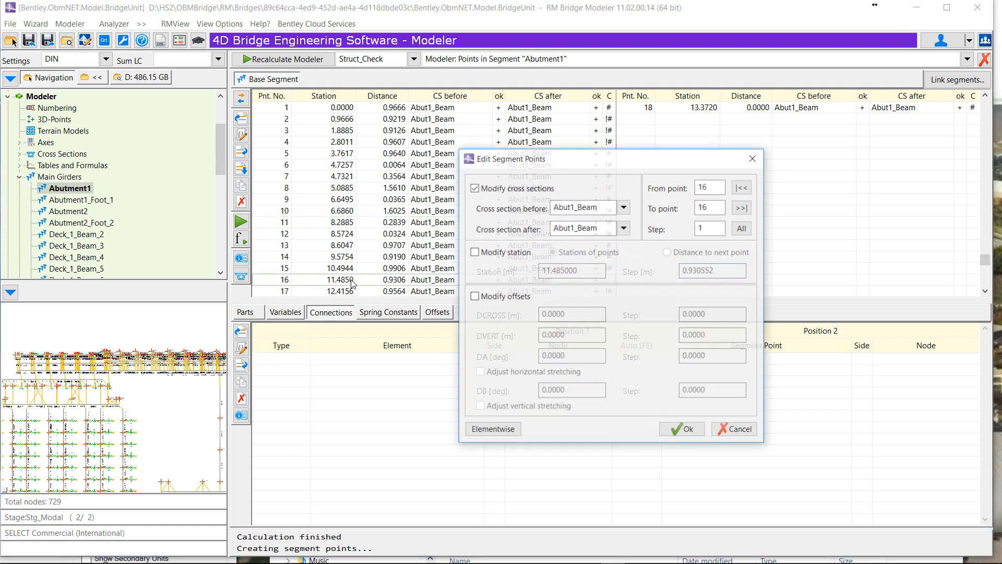
left_click(754, 158)
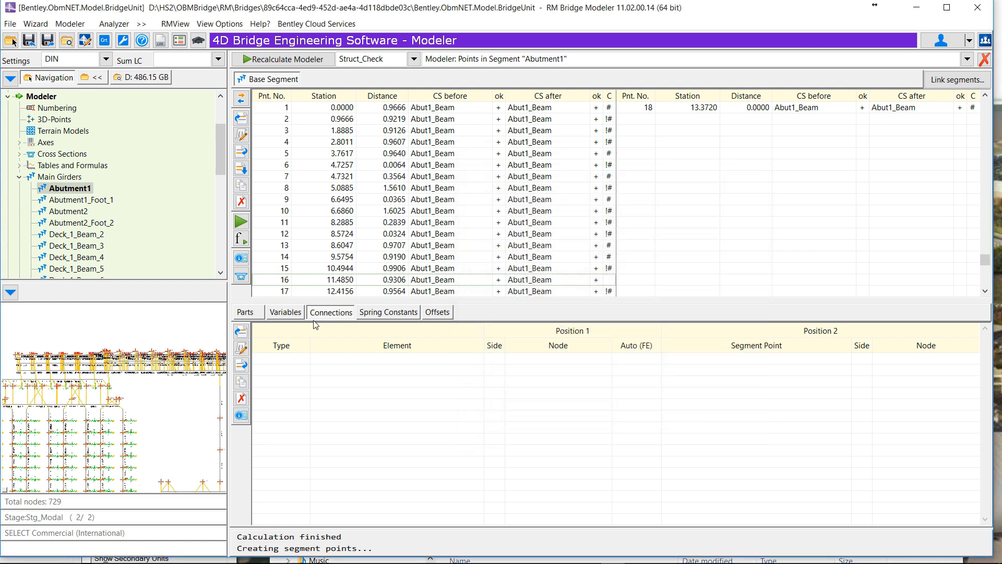
left_click(241, 331)
left_click(302, 359)
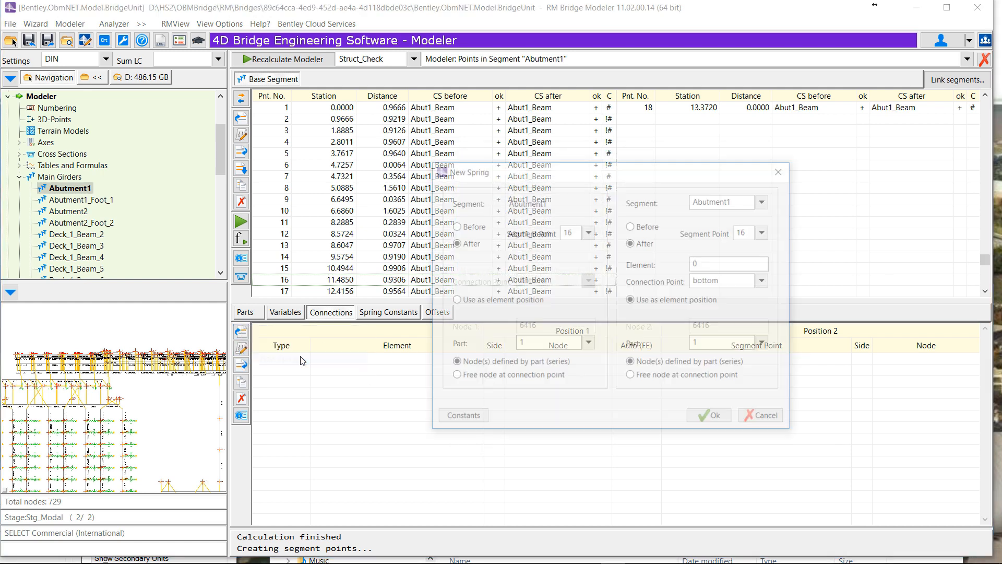
double_click(705, 262)
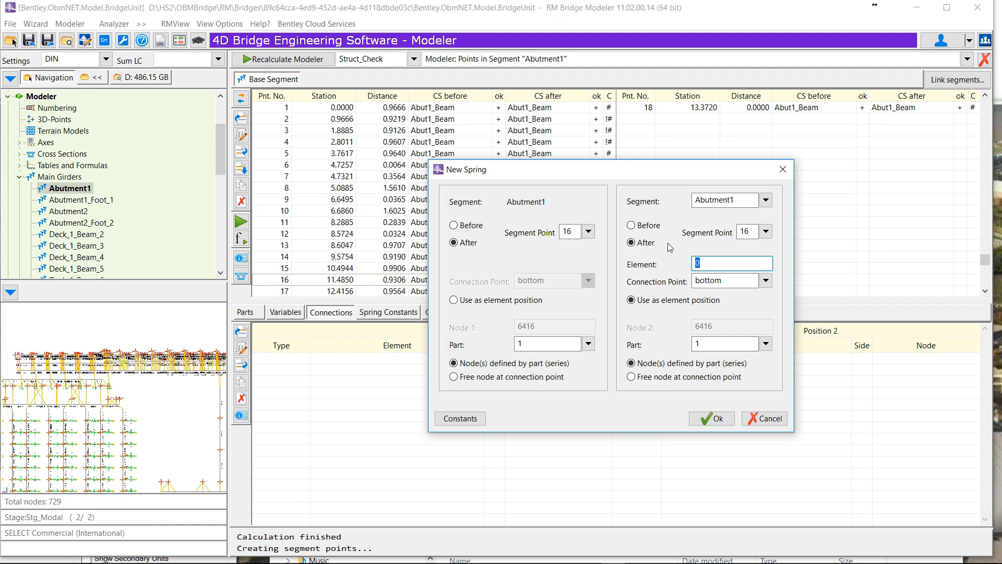
type("4")
left_click(766, 344)
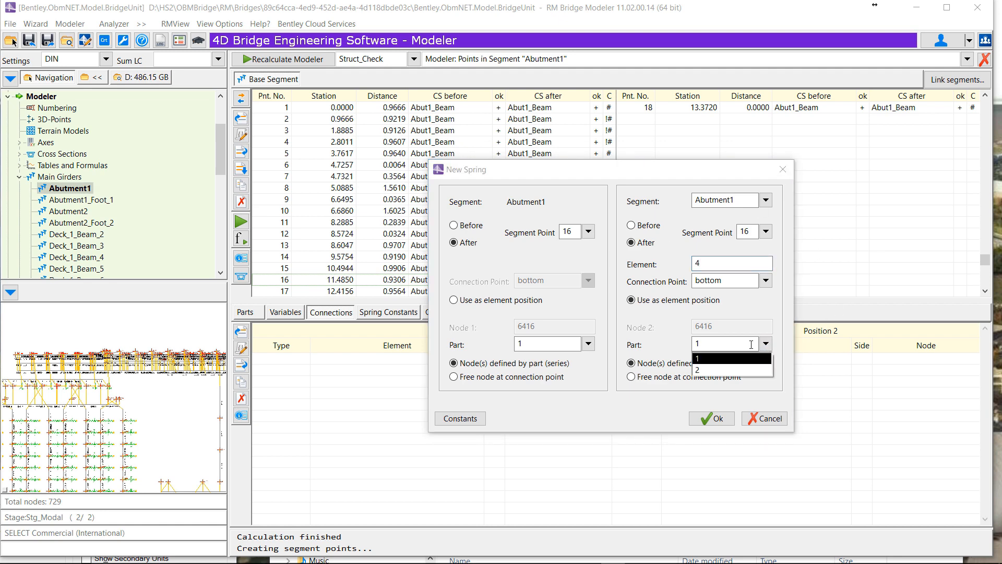
left_click(724, 372)
left_click(766, 280)
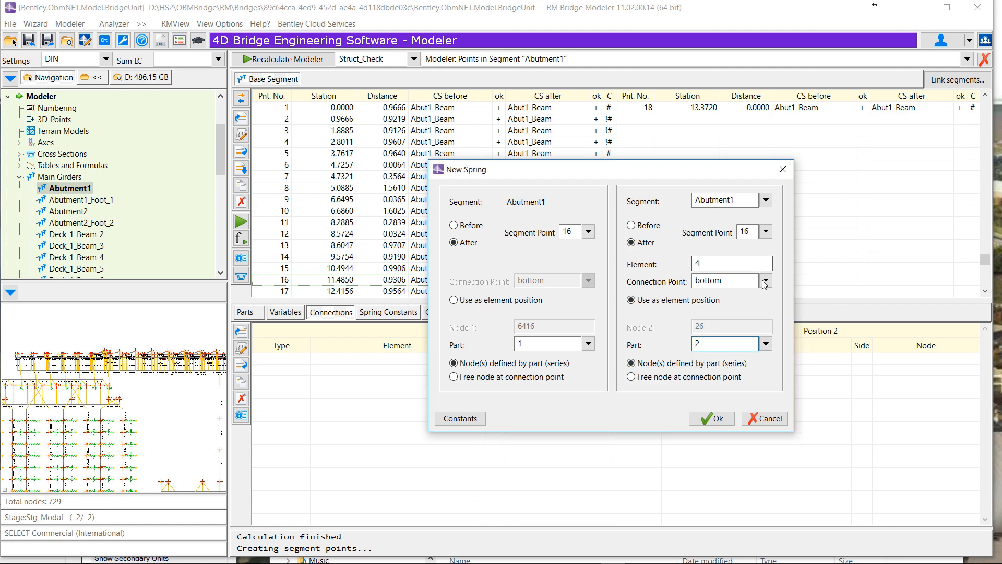
left_click(714, 353)
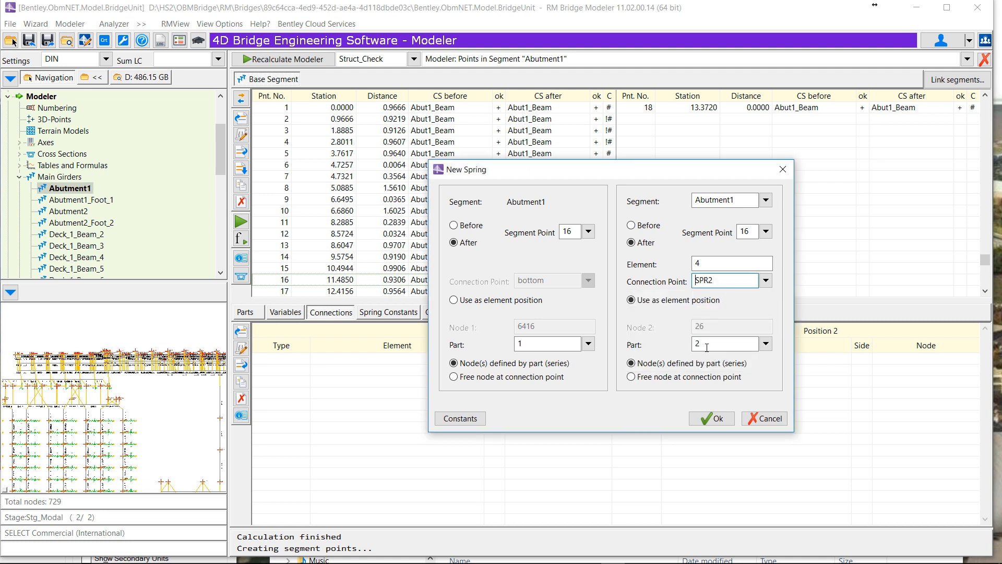
Set constants CY, CZ, CMX, CMY and CMZ to 0 for spring element 4 and create the spring.
left_click(459, 418)
double_click(713, 270)
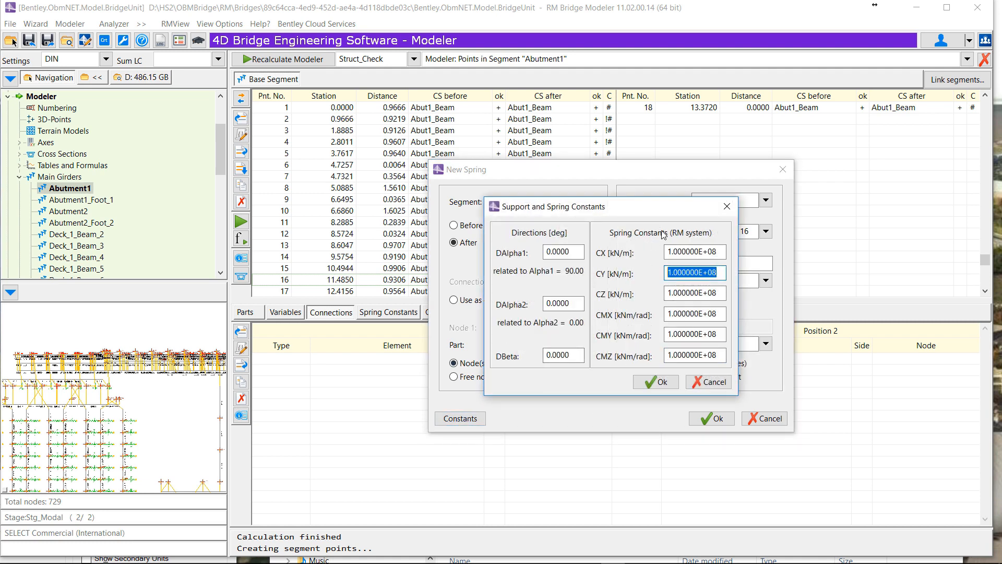
type("0")
key("Tab")
type("0")
key("Tab")
type("0")
key("Tab")
type("0")
key("Tab")
type("0")
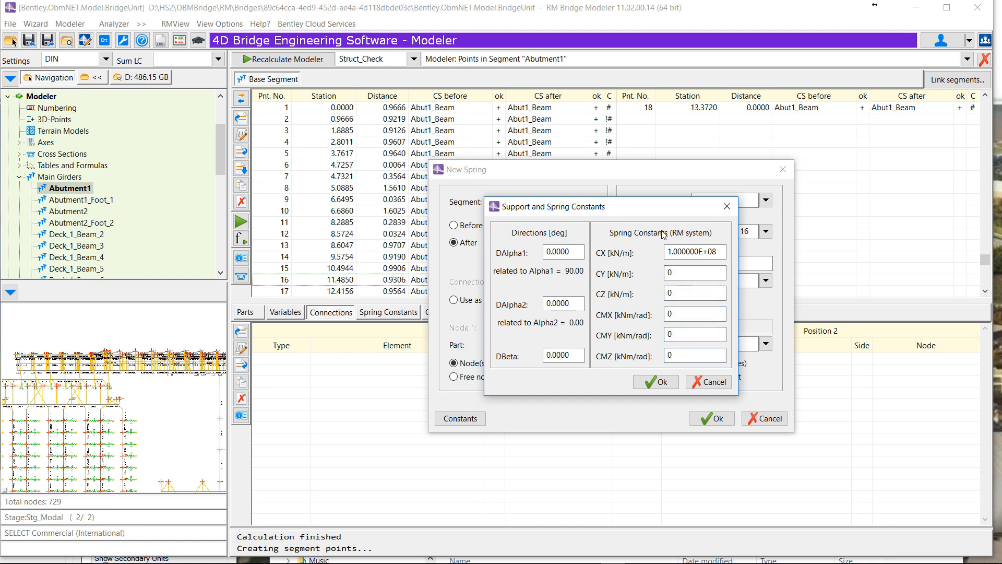
left_click(656, 382)
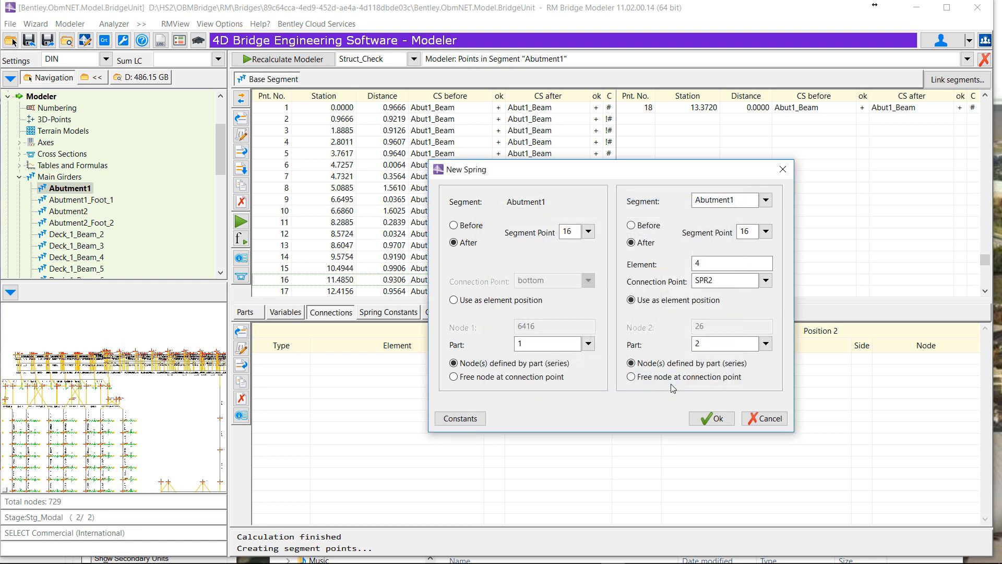
left_click(706, 418)
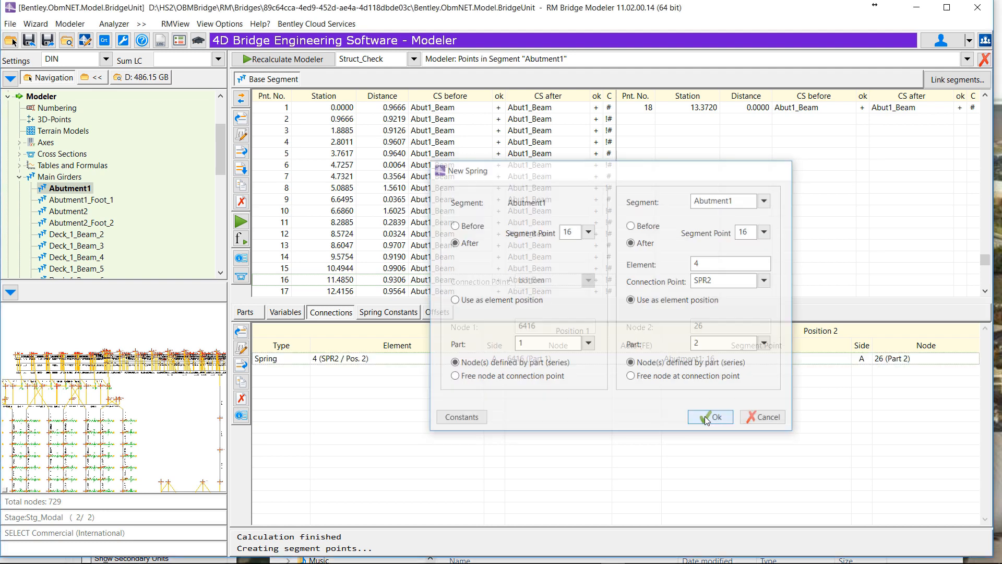
Recalculate the model with Create Analysis model and Initialize Analyzer model structure, and dismiss the calculation messages and project chooser.
left_click(288, 59)
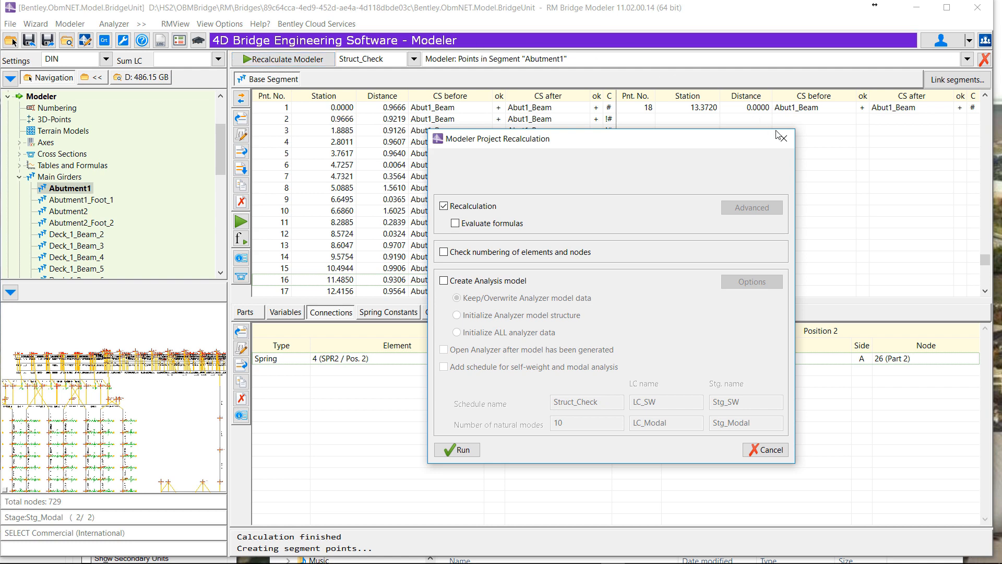
left_click(444, 281)
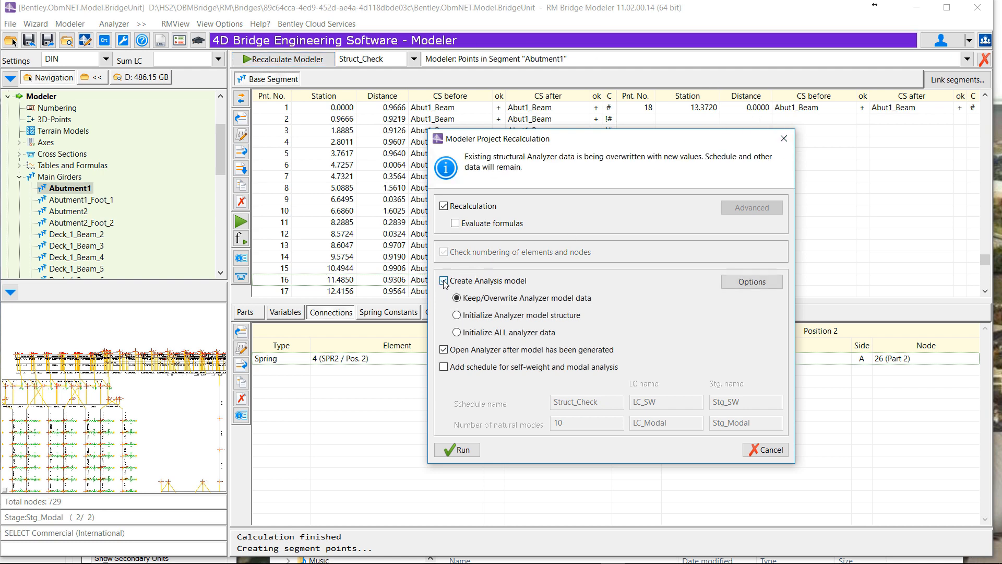
left_click(458, 315)
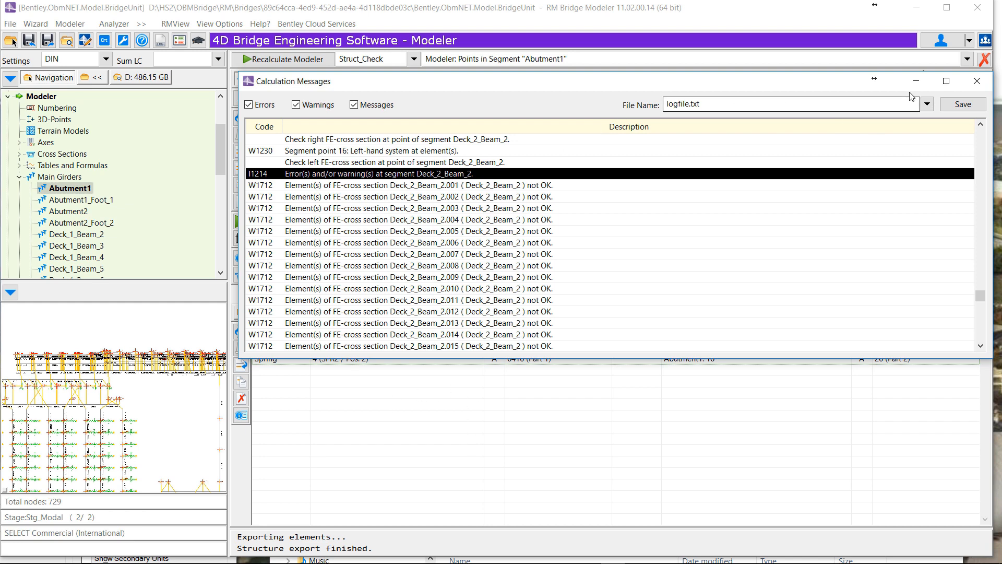
left_click(977, 82)
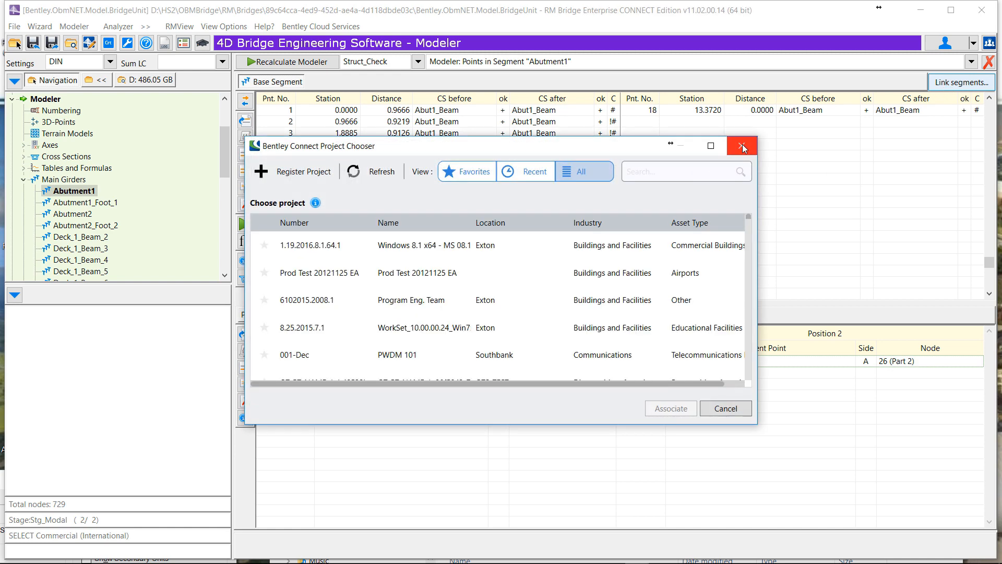
left_click(741, 145)
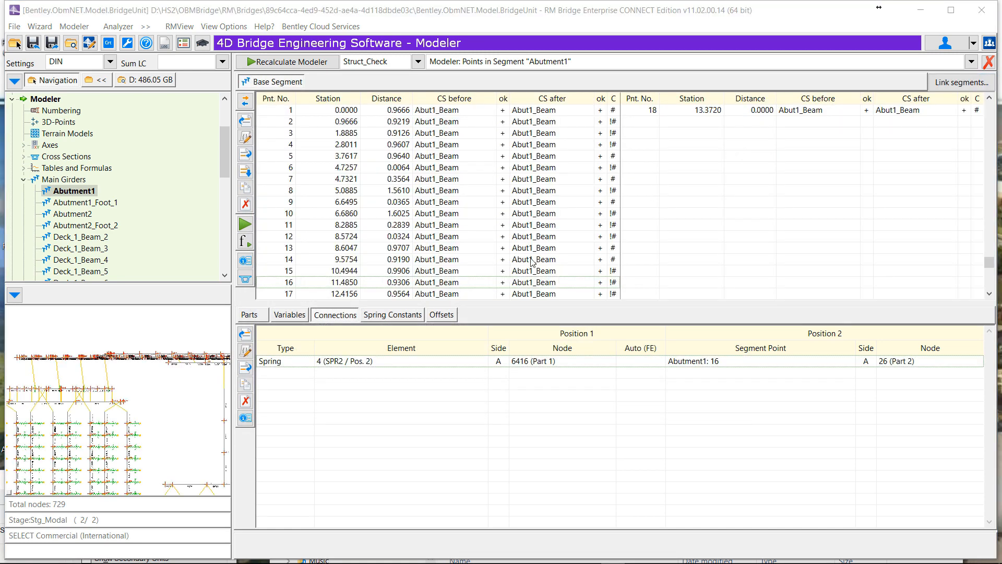
Leave the Modeler segment and ground plan views and examine the pile, beam and cross-section layout around Abutment1 in the analysis model.
left_click(988, 61)
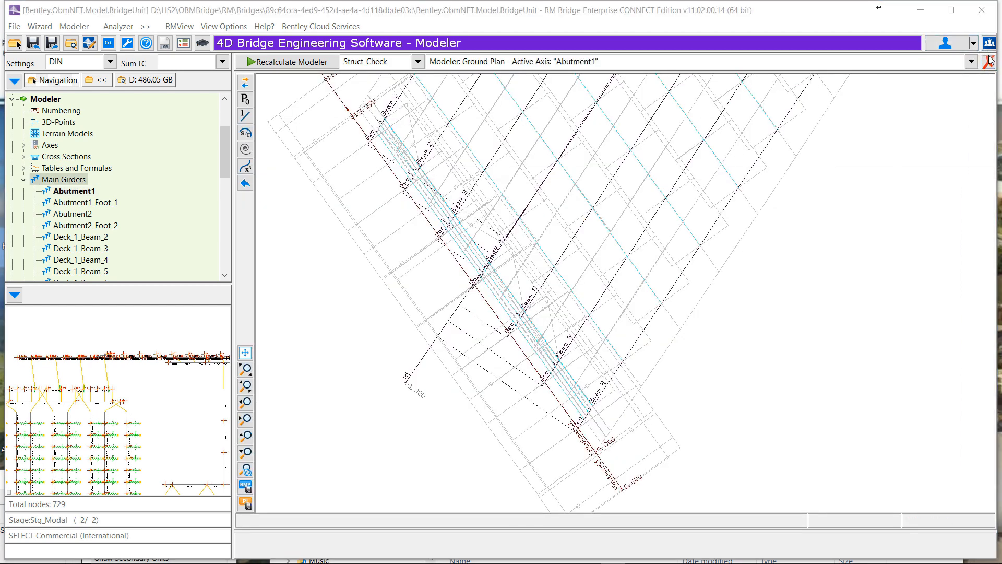
left_click(988, 61)
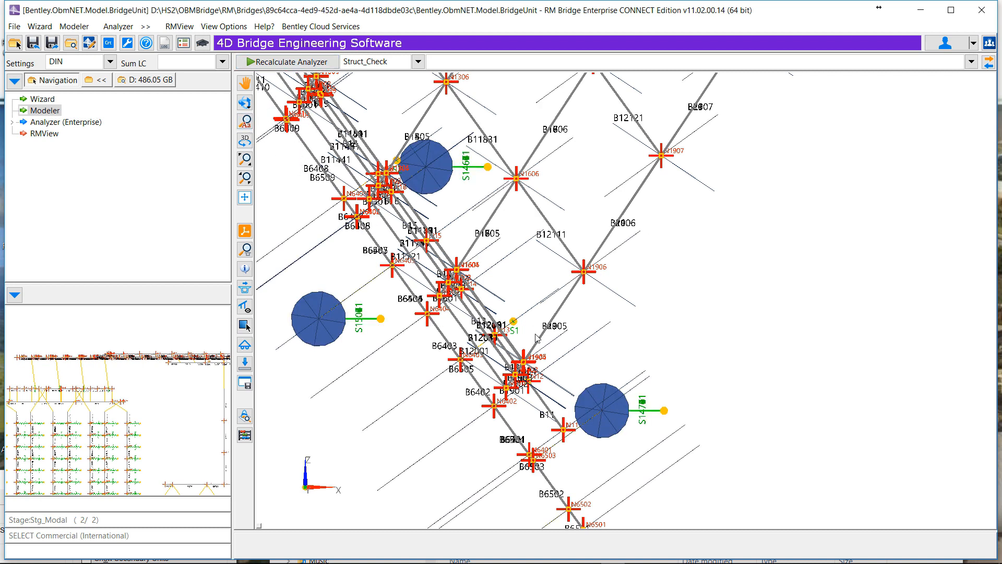
middle_click_drag(539, 283, 539, 247)
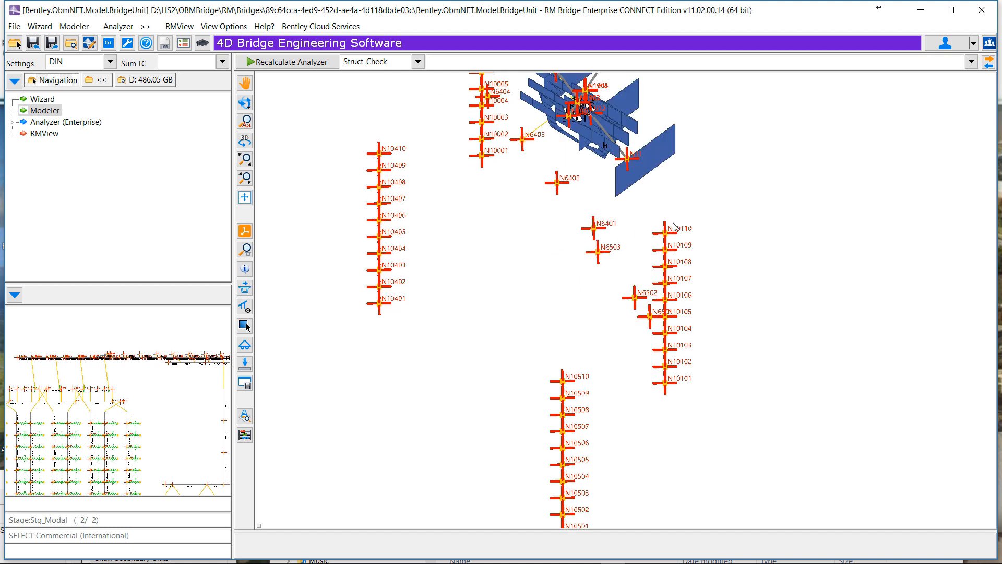
scroll(598, 311, "down", 1)
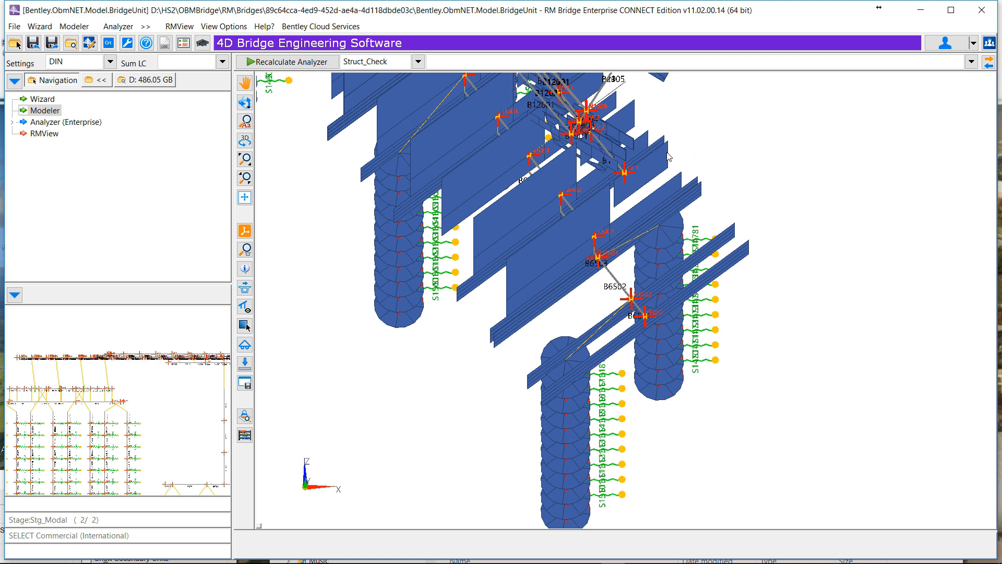
scroll(660, 245, "down", 1)
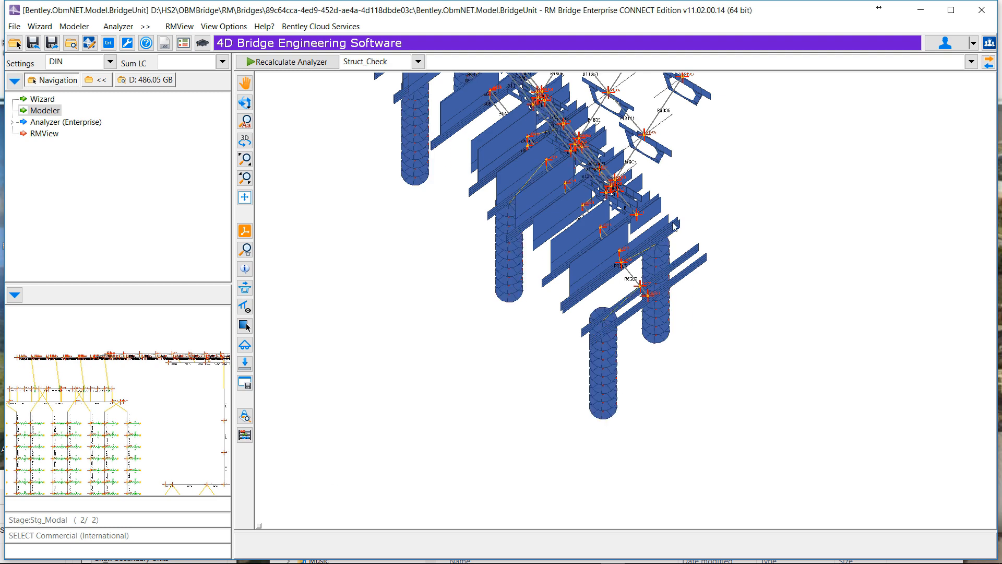
scroll(673, 226, "down", 1)
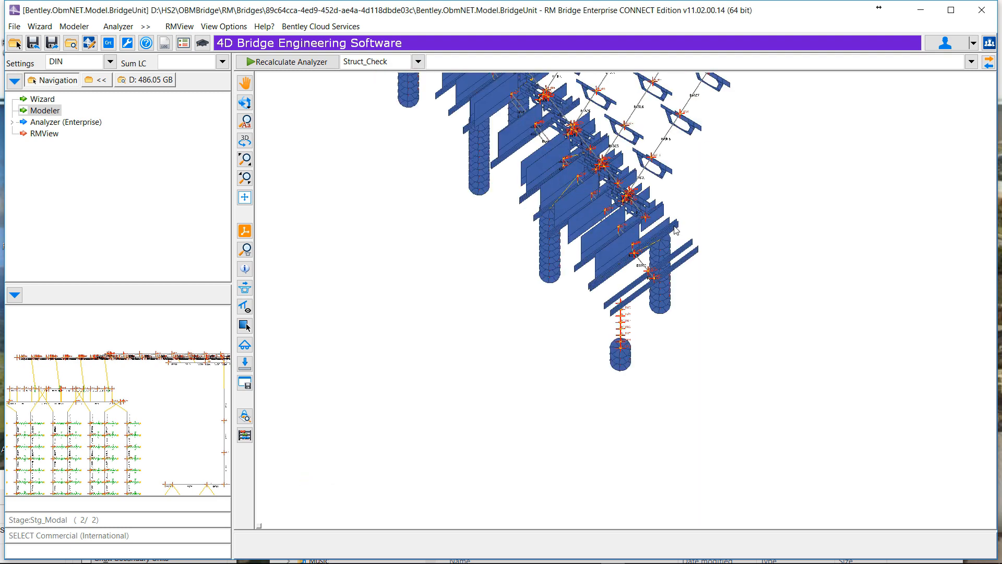
scroll(675, 228, "down", 1)
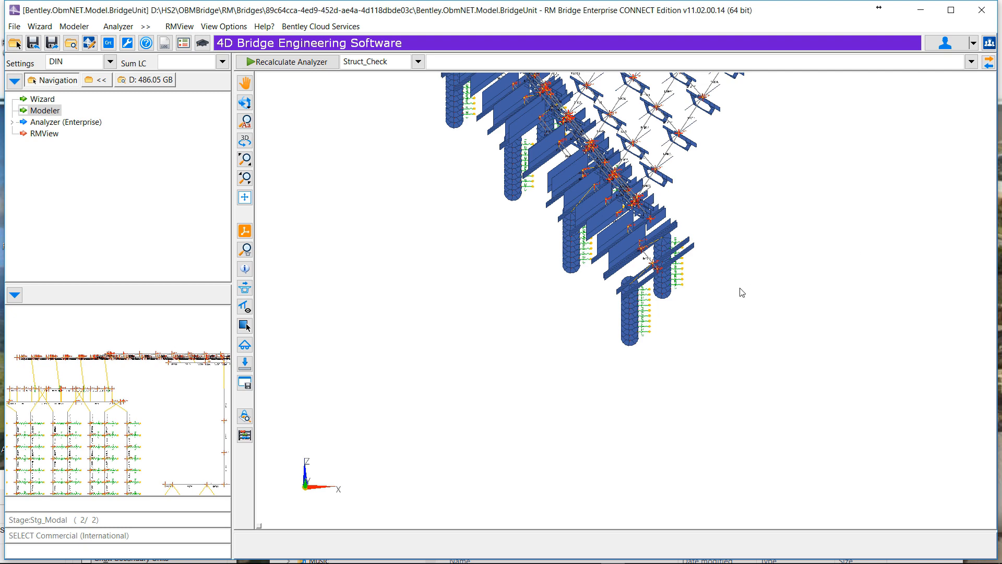
left_click_drag(477, 271, 635, 110)
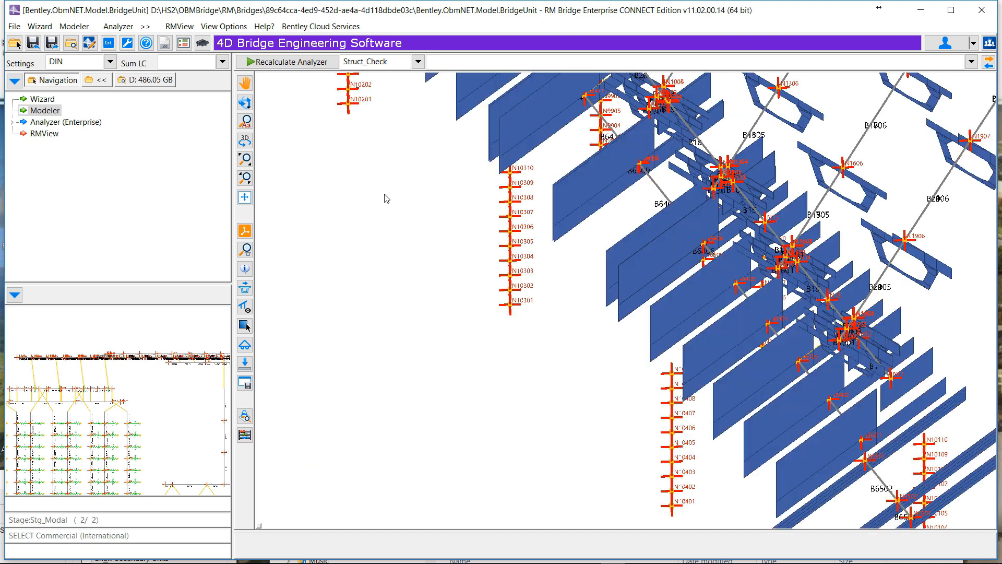
Turn off the drawing of cross sections in the 3D model view.
right_click(386, 196)
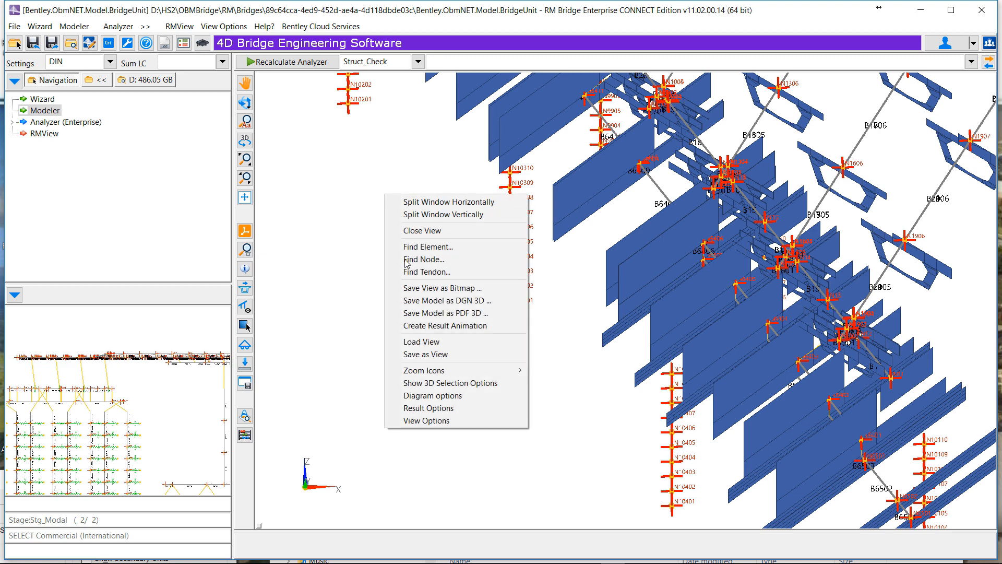
left_click(425, 421)
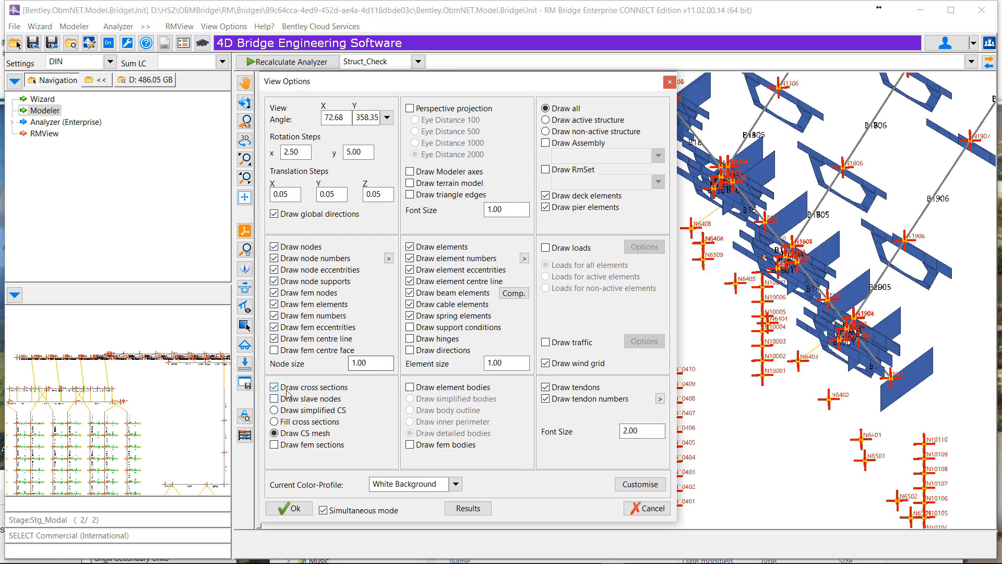
left_click(293, 384)
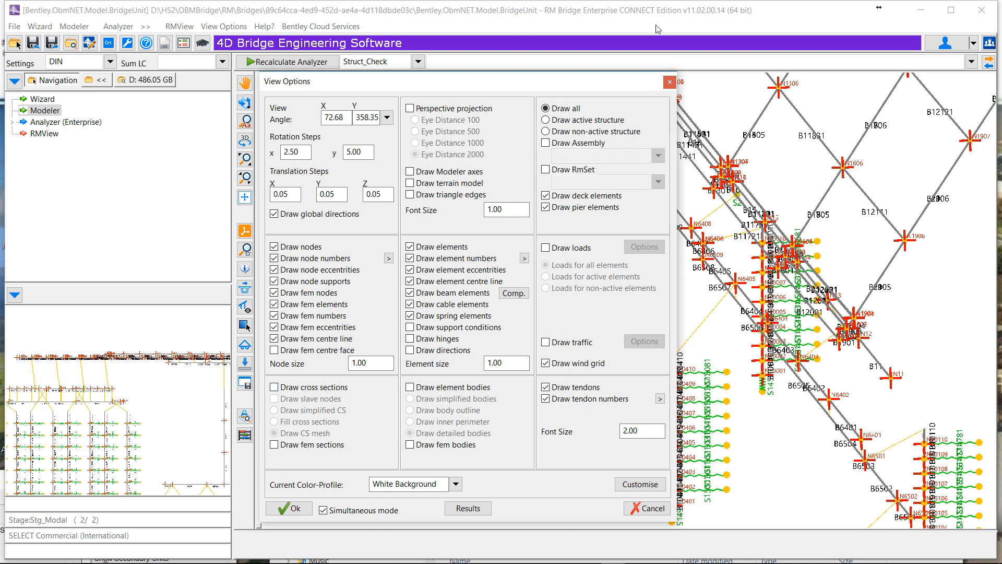
left_click(669, 83)
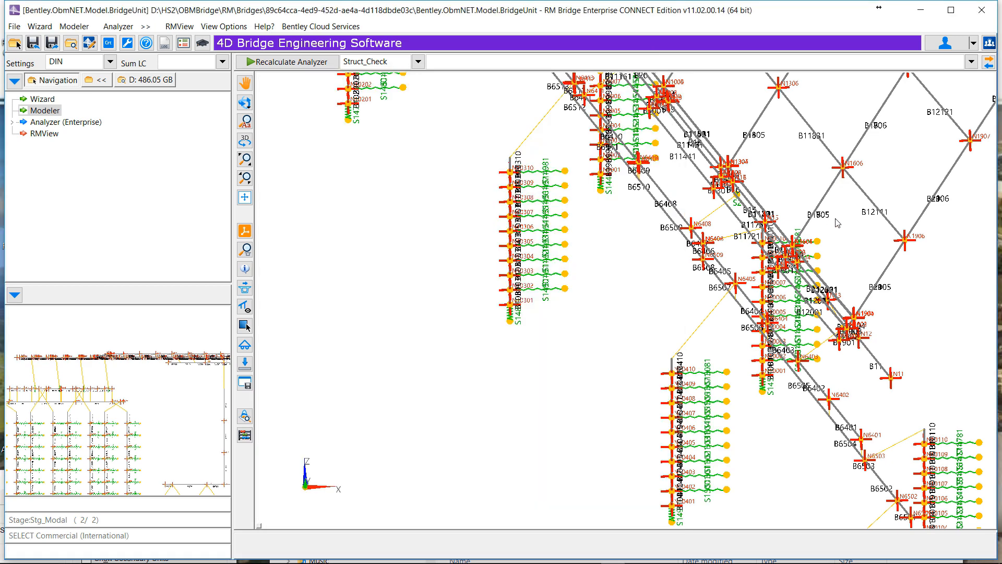
Examine the SPR2 springs, nodes and connecting elements at Abutment1 and the layout of the whole bridge model.
scroll(837, 223, "up", 3)
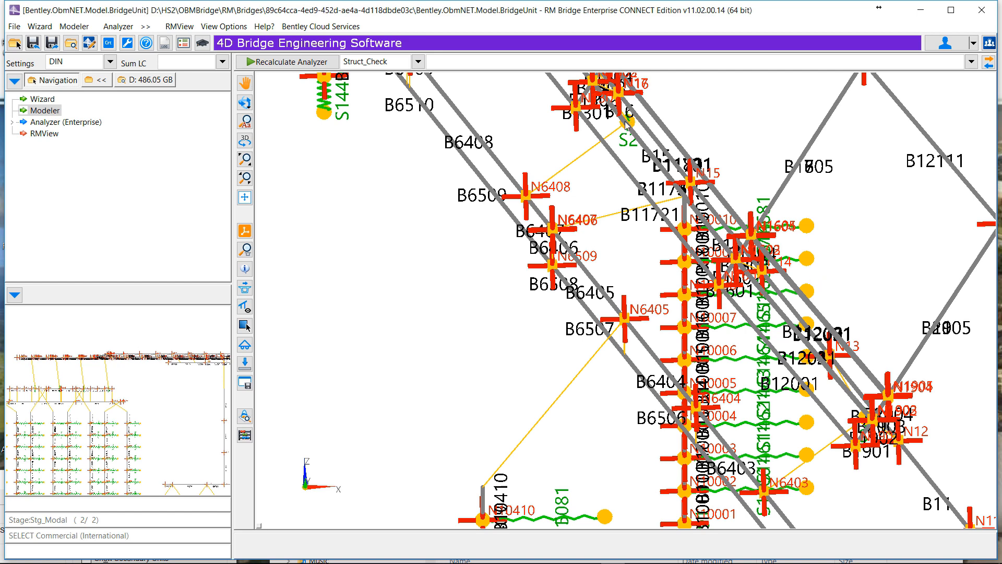
scroll(668, 242, "down", 3)
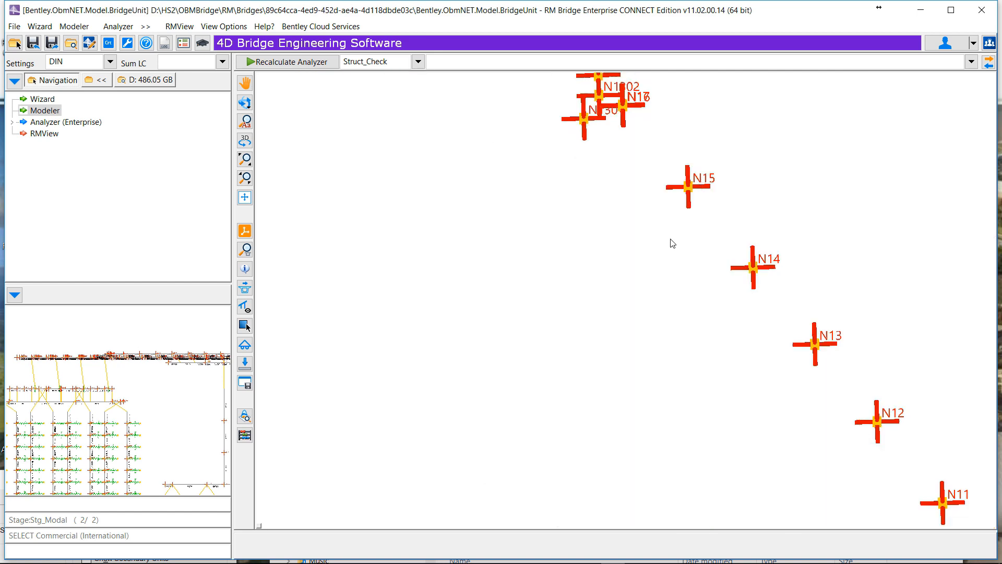
scroll(672, 248, "down", 2)
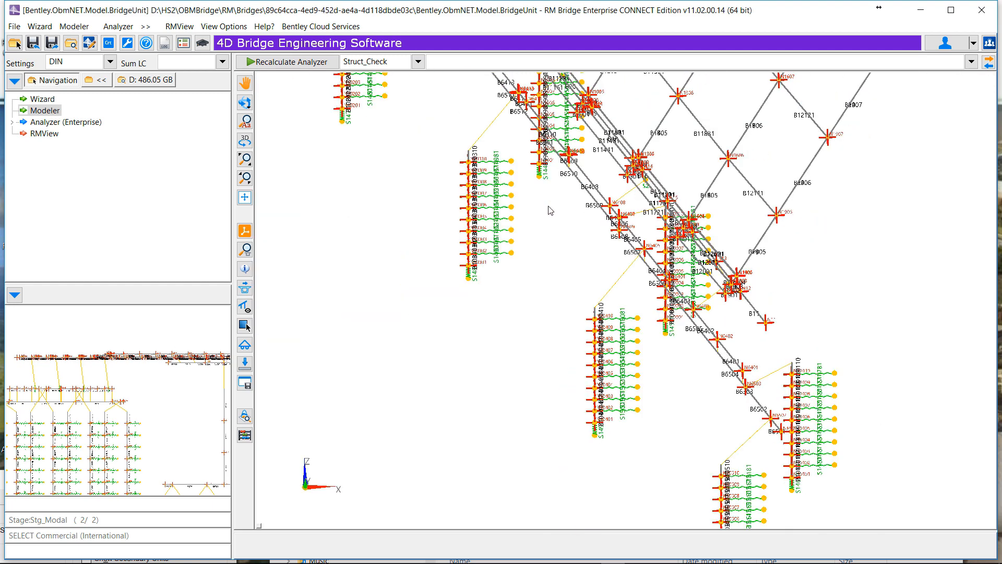
middle_click_drag(577, 336, 577, 334)
middle_click_drag(576, 326, 544, 335)
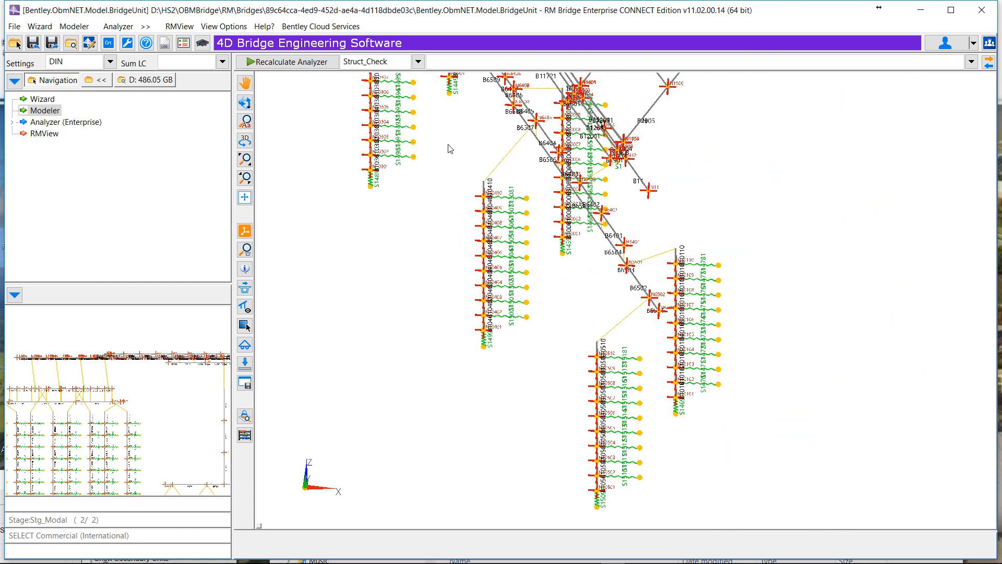
mouse_move(437, 127)
left_mouse_down("ctrl")
mouse_move(579, 233)
mouse_move(636, 172)
left_mouse_up("ctrl")
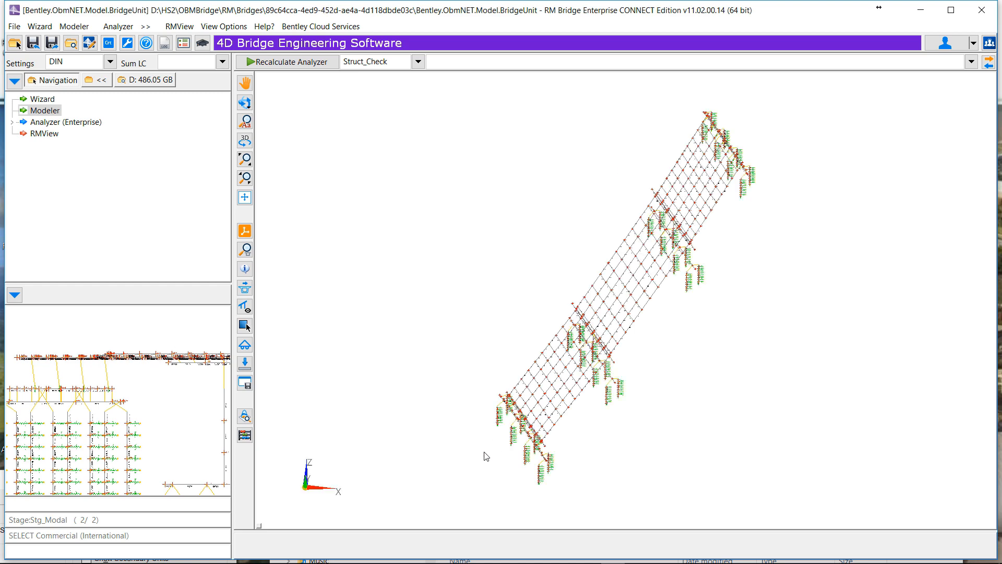
left_click_drag(550, 415, 595, 365, "ctrl")
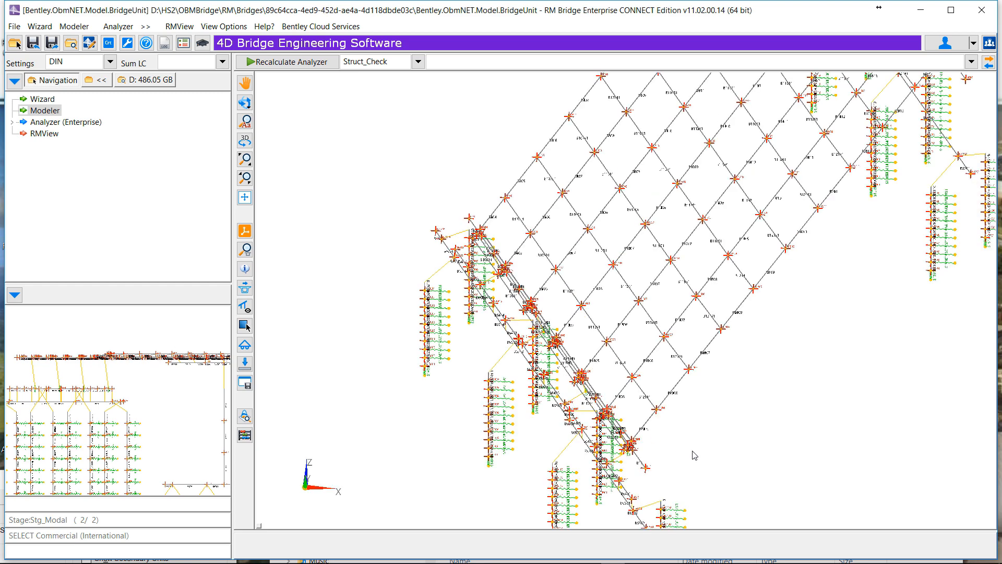
middle_click_drag(694, 433, 705, 374)
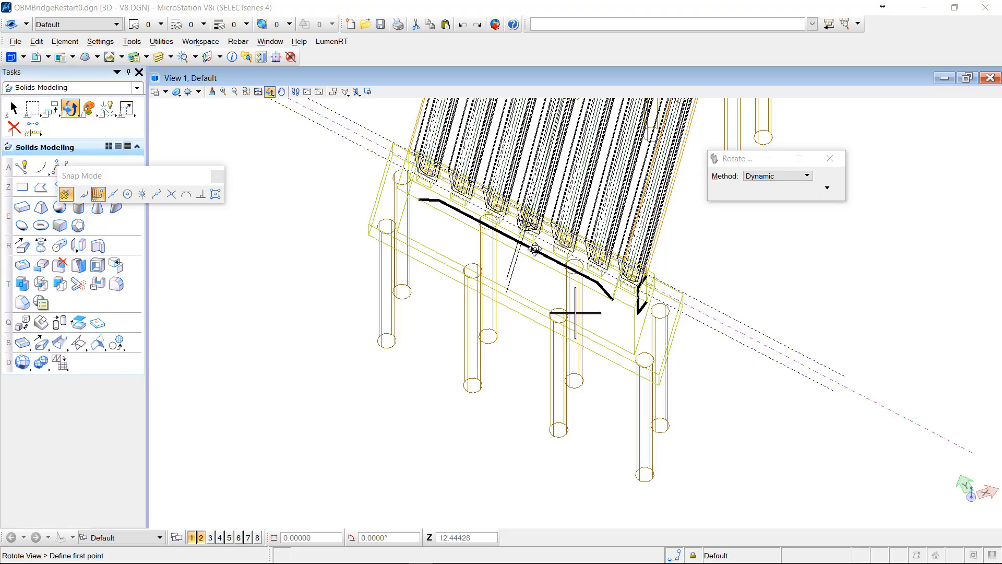
Switch to OBMBridgeRestart0.dgn in MicroStation and rotate View 1 to the Top orientation.
scroll(502, 204, "up", 2)
scroll(492, 214, "down", 2)
left_click(773, 176)
left_click(765, 198)
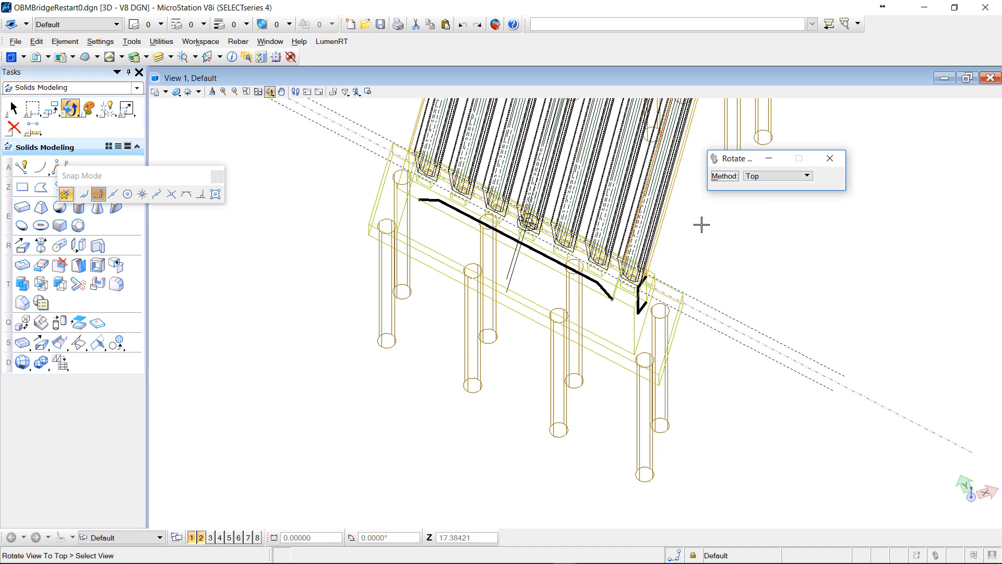
left_click(712, 244)
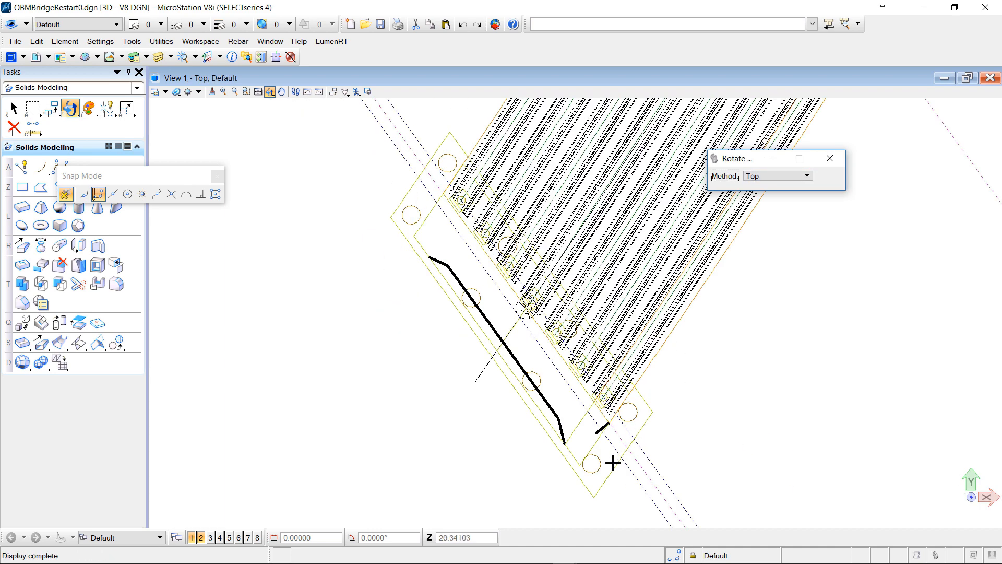
Split the abutment cap solid along the thick line string with Cut Solids by Curves, direction Both, mode Through, Split Solid on, and delete the outer strip.
scroll(612, 463, "up", 2)
scroll(604, 471, "down", 1)
left_click(103, 285)
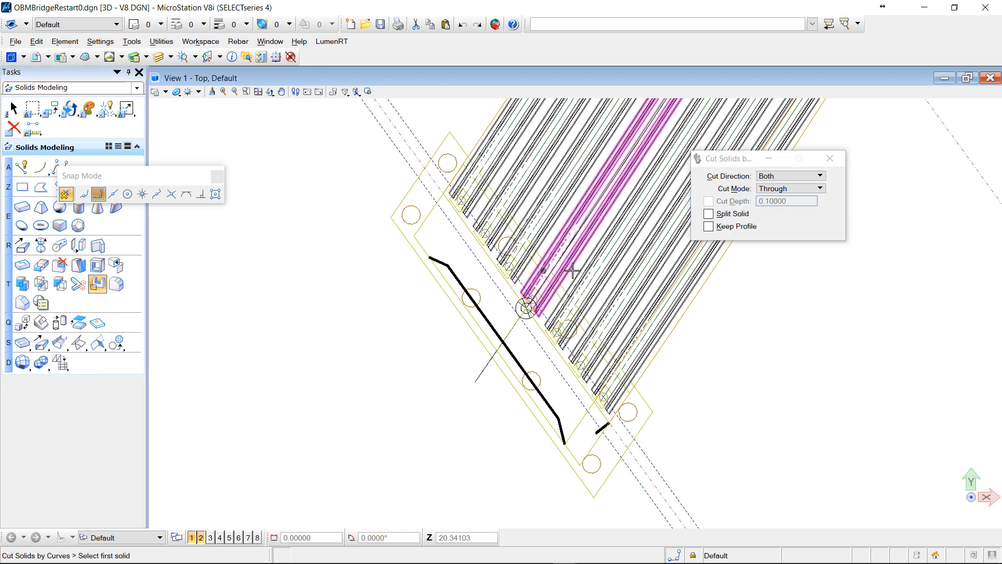
left_click(708, 215)
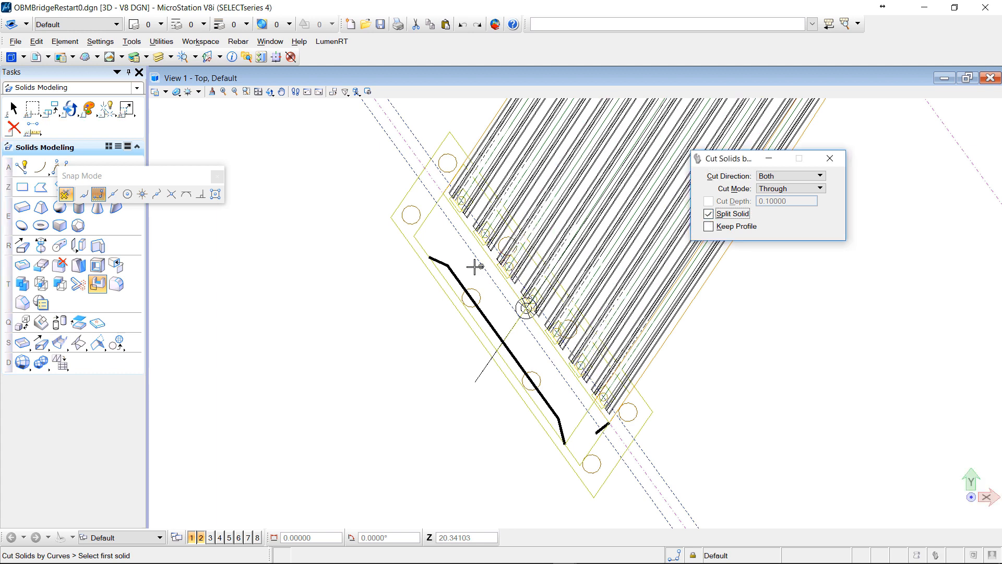
left_click(420, 240)
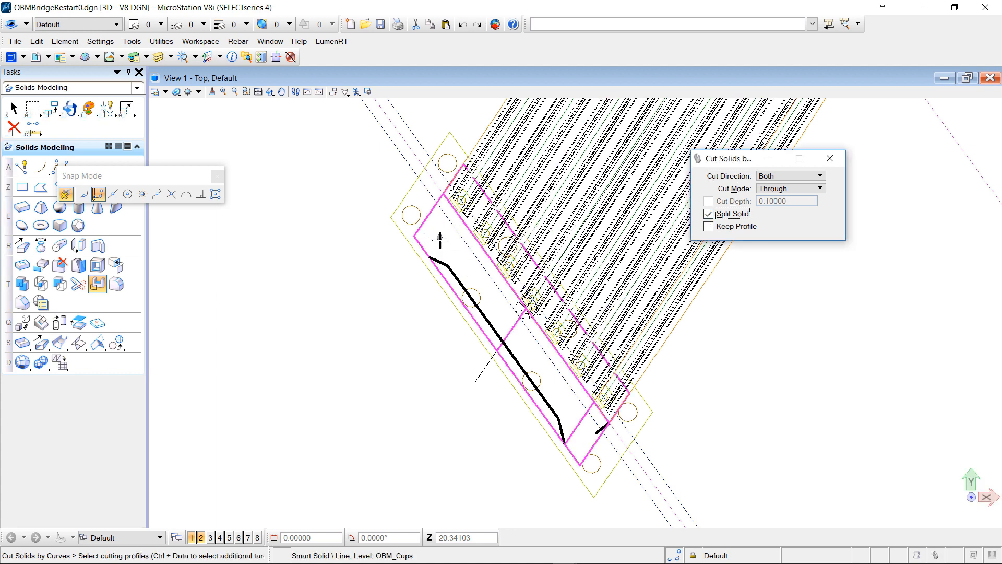
left_click(450, 267)
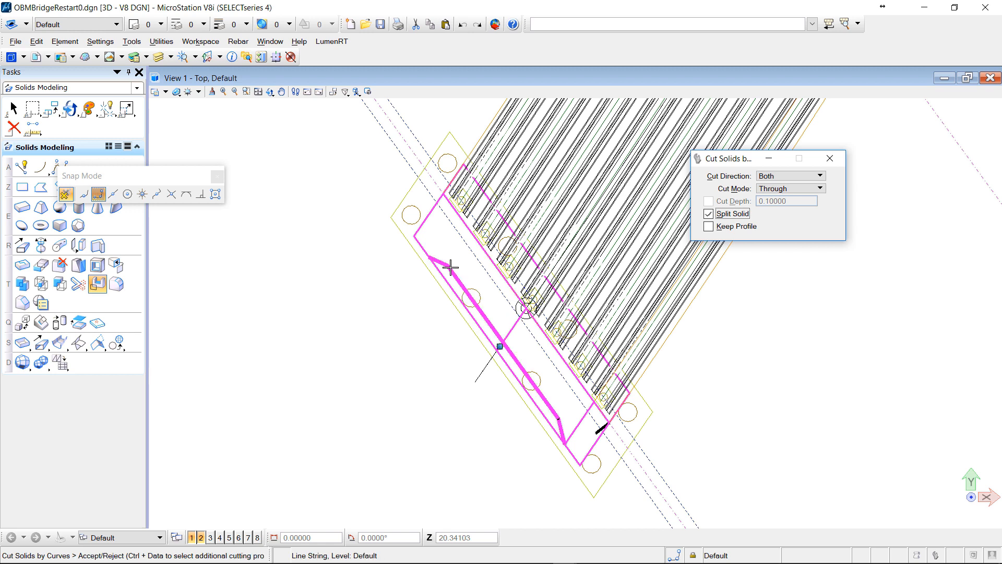
left_click(419, 308)
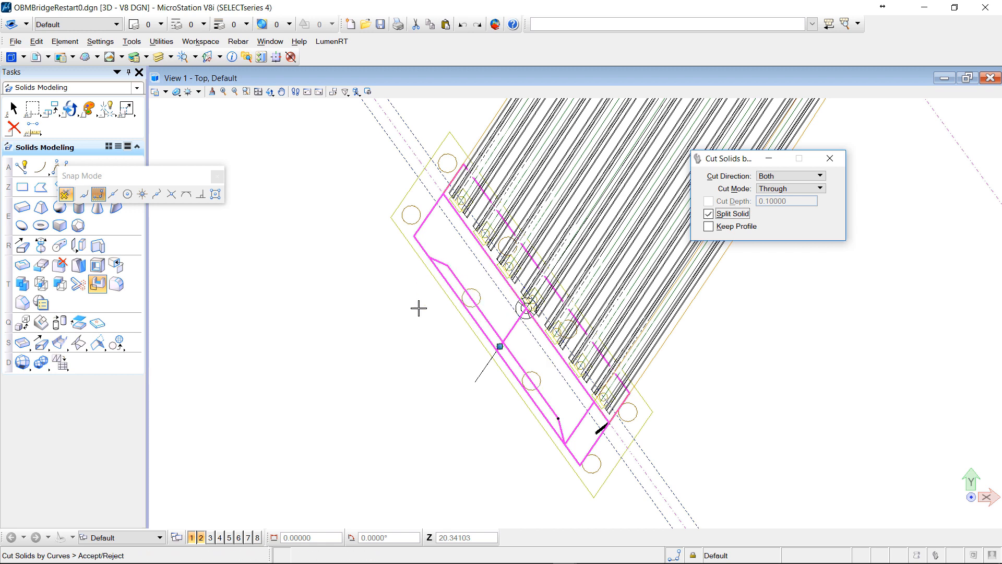
left_click(418, 308)
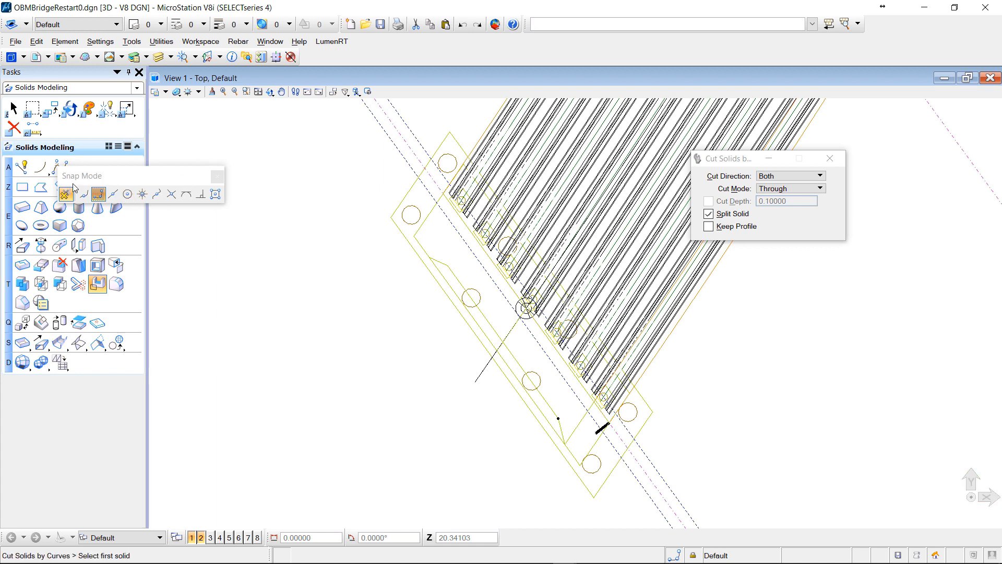
left_click(14, 127)
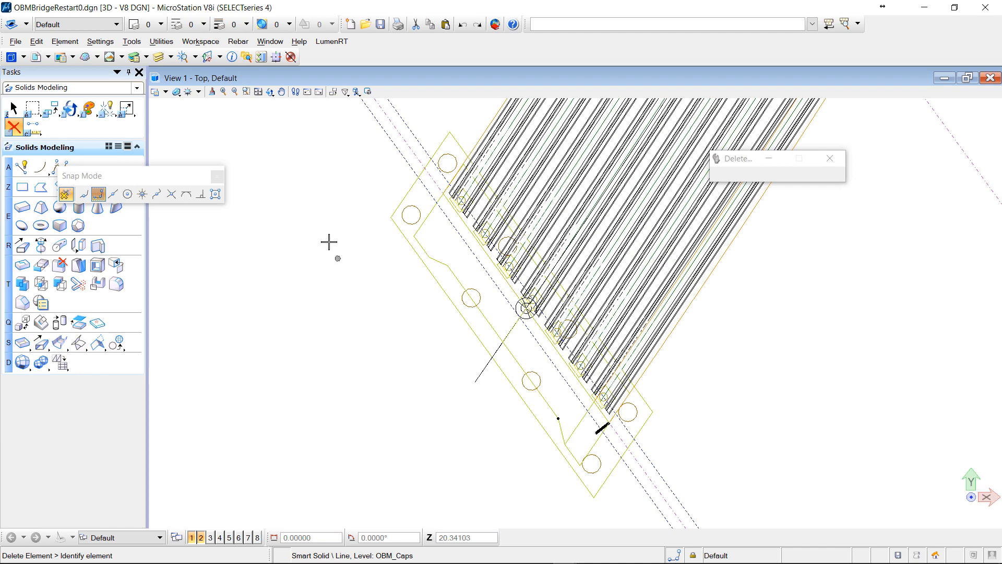
Align View 1 square to the abutment cap's end face using the 3 Points rotation method on the cap's lower corner and edges.
left_click(270, 92)
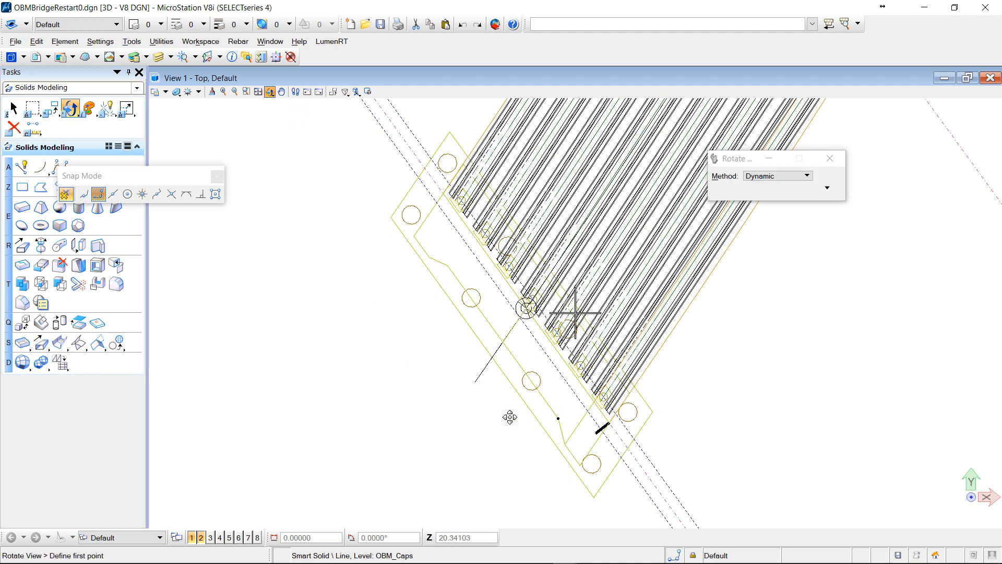
left_click_drag(510, 416, 466, 372)
left_click(773, 176)
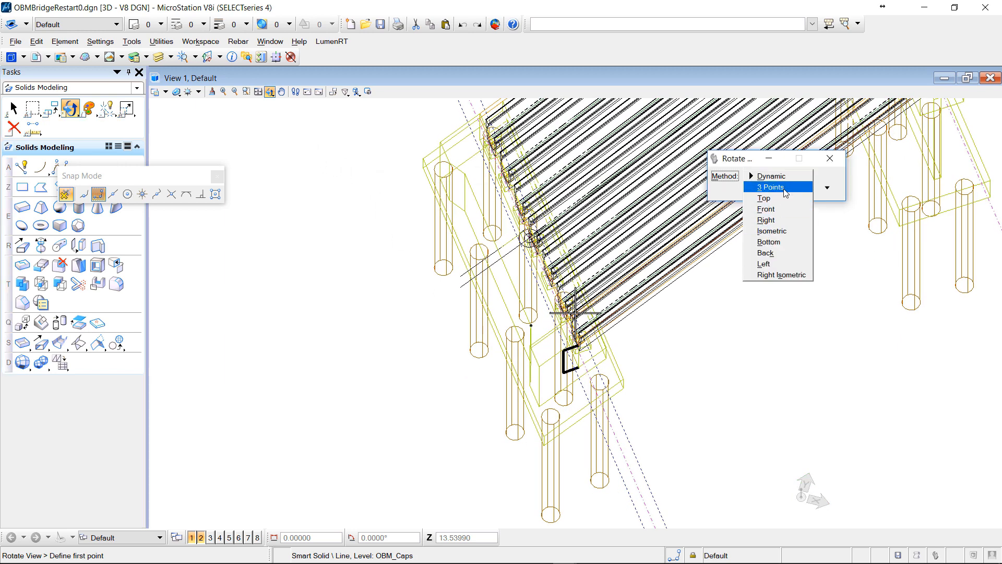
left_click(783, 188)
scroll(637, 392, "up", 2)
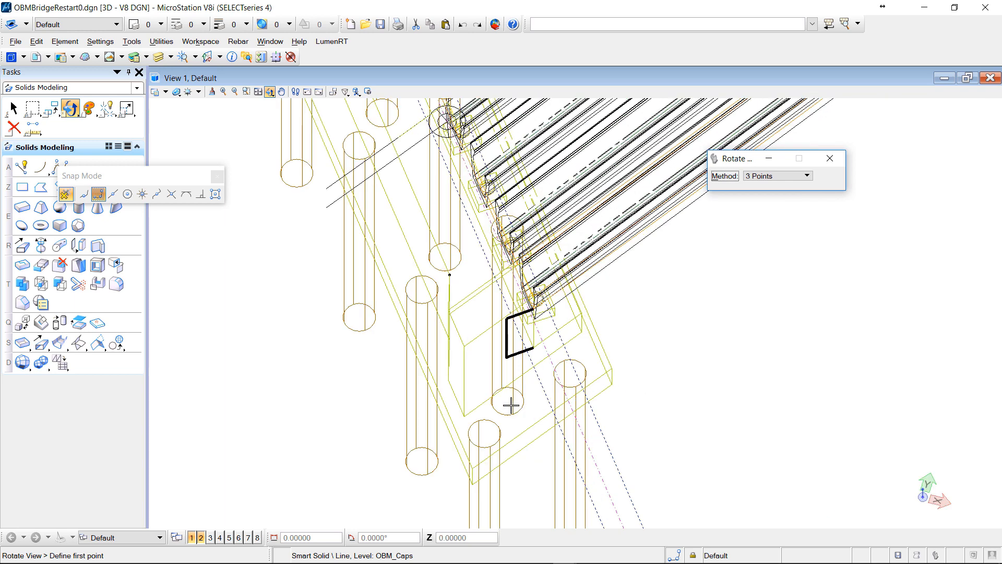
left_click(466, 413)
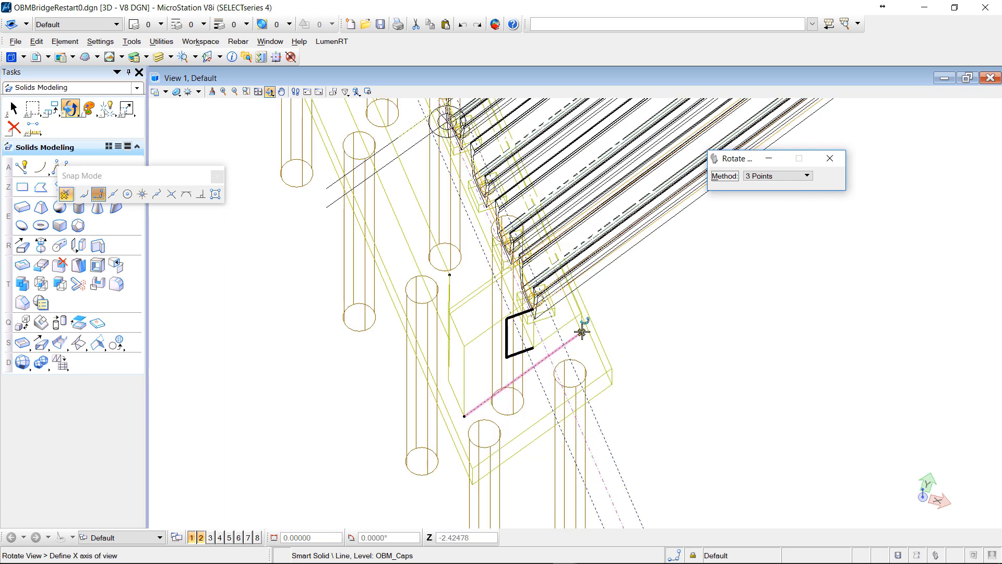
left_click(465, 343)
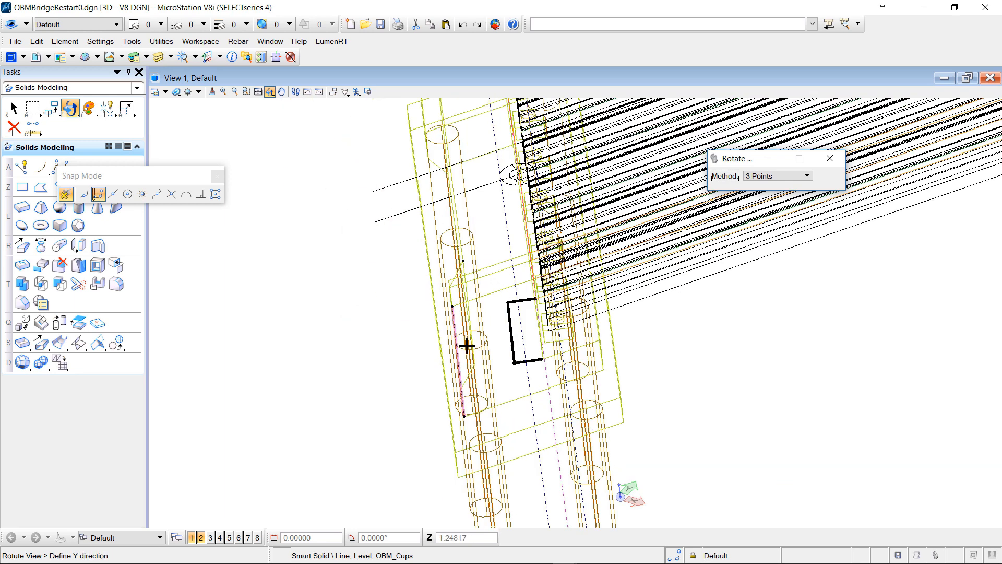
left_click(467, 346)
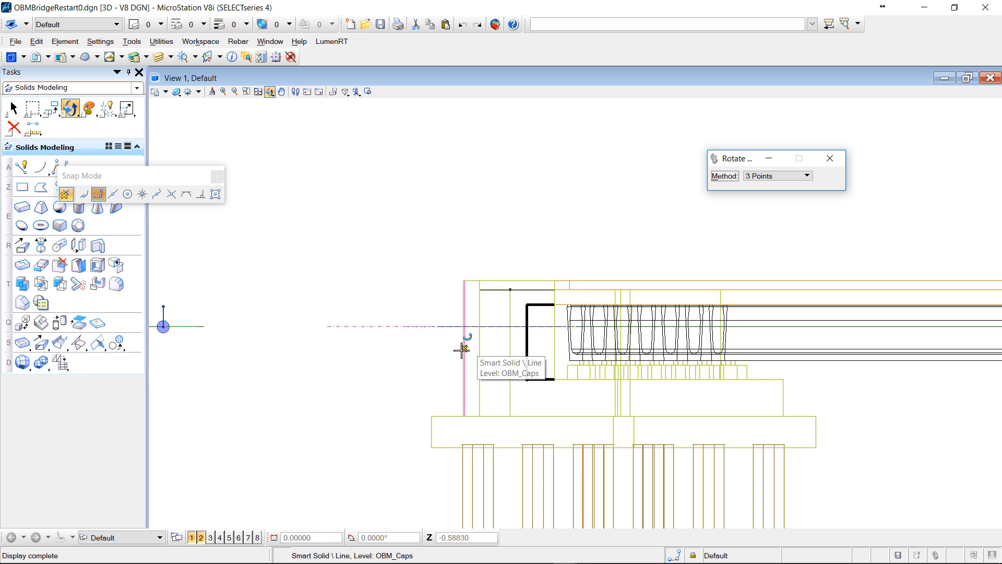
right_click(612, 254)
scroll(613, 369, "up", 5)
middle_click_drag(603, 373, 580, 412)
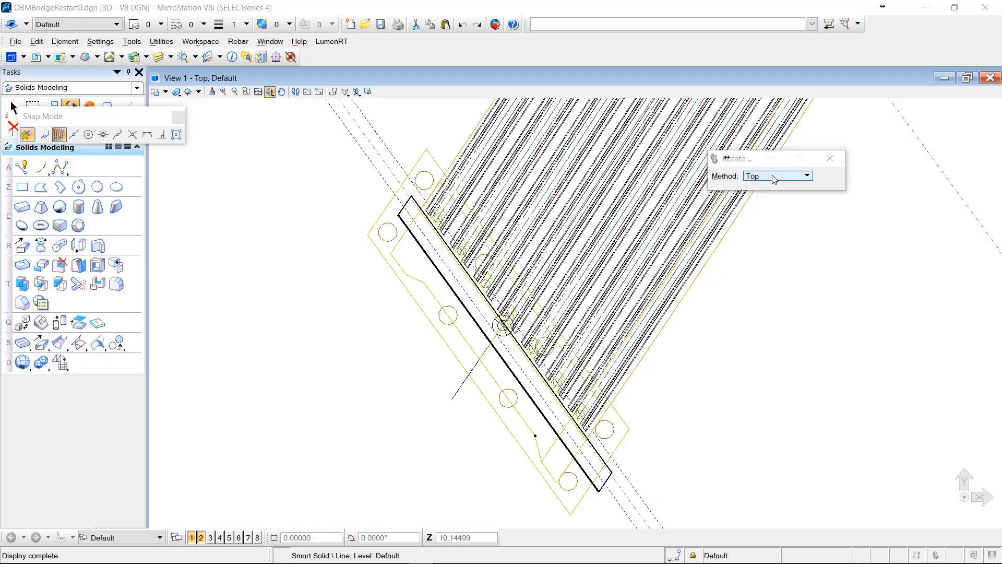
Rotate View 1 to an oblique 3D view of the abutment cap and undo the last Subtract Solids operation.
left_click(774, 176)
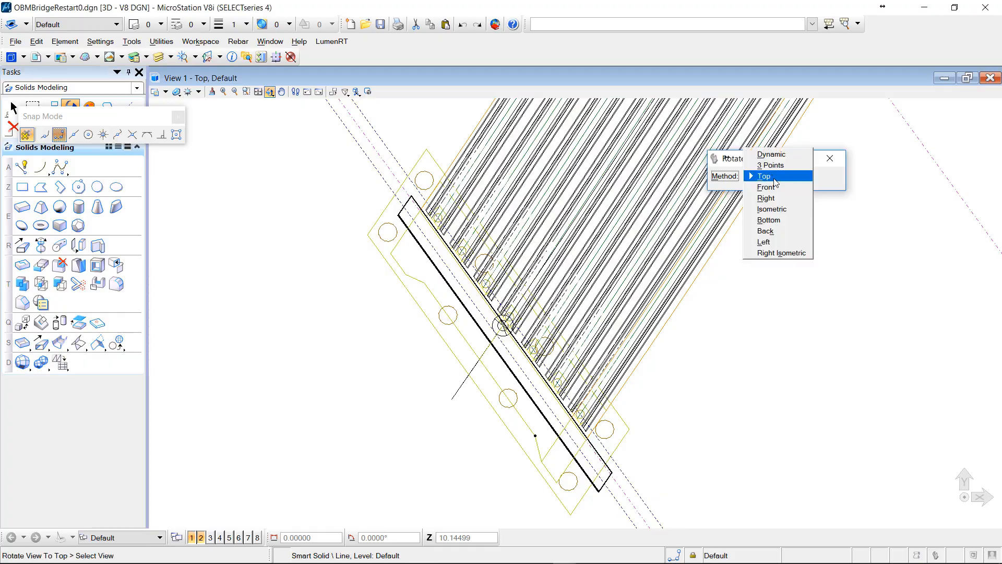
left_click(772, 150)
left_click_drag(644, 404, 557, 277)
key("ctrl+z")
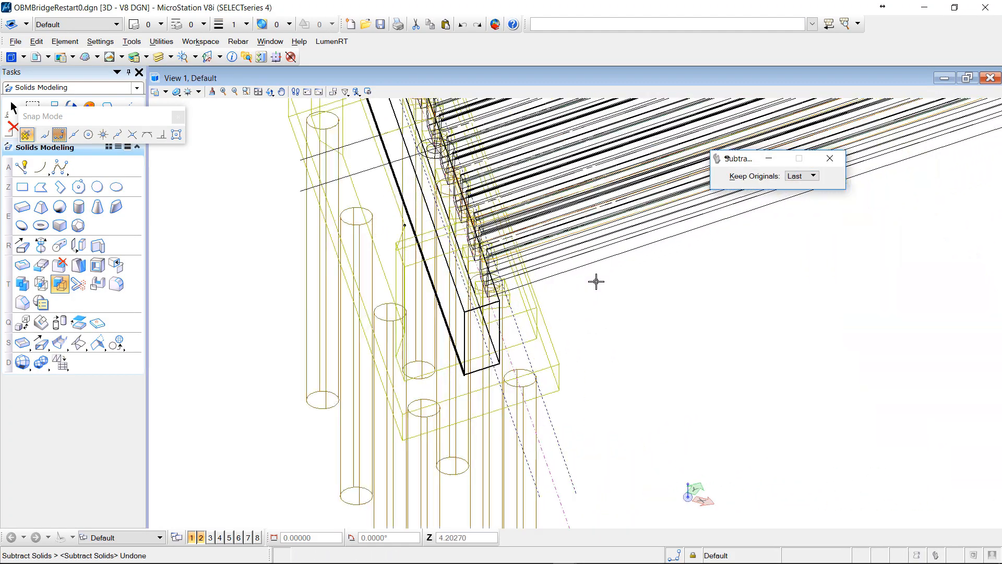
scroll(594, 281, "up", 2)
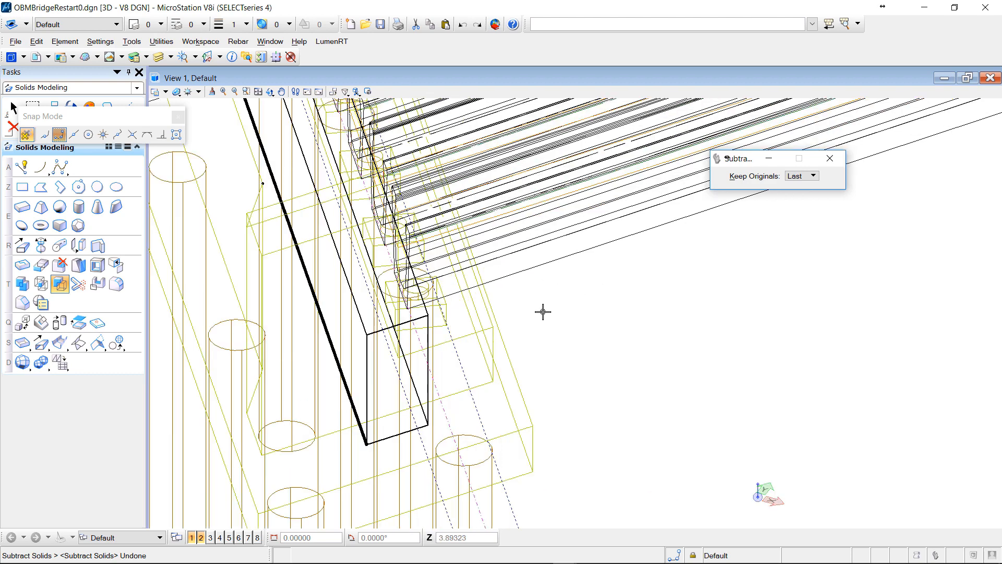
scroll(543, 311, "down", 3)
scroll(457, 382, "up", 3)
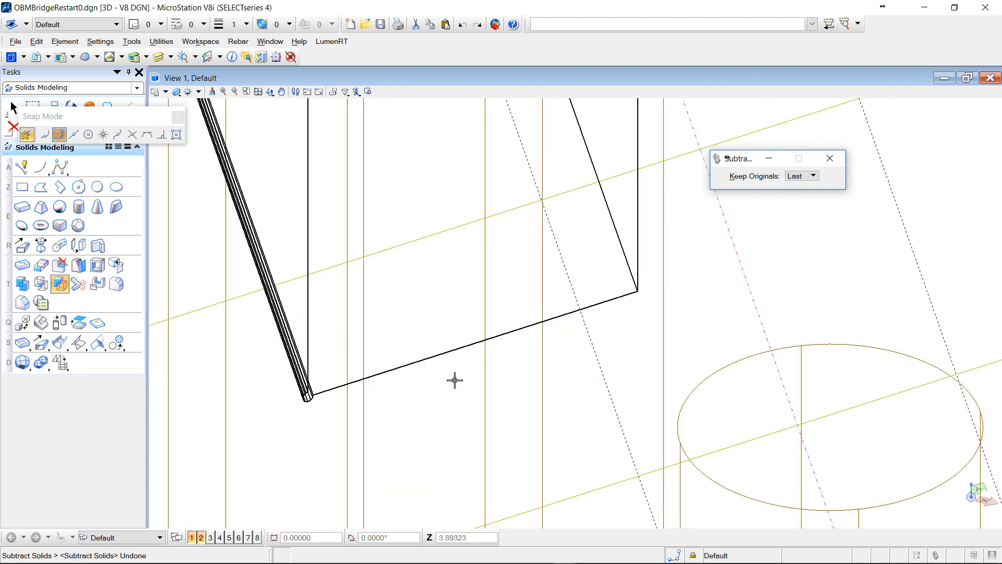
scroll(469, 374, "down", 4)
scroll(544, 348, "up", 2)
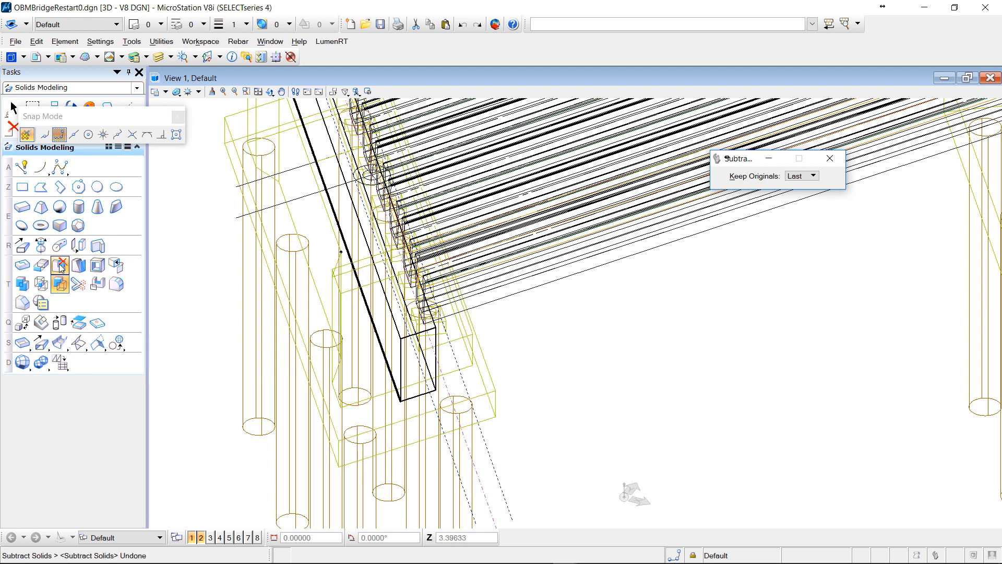
Subtract the long box solid from the abutment cap solid with Subtract Solids, setting Keep Originals to None.
left_click(60, 284)
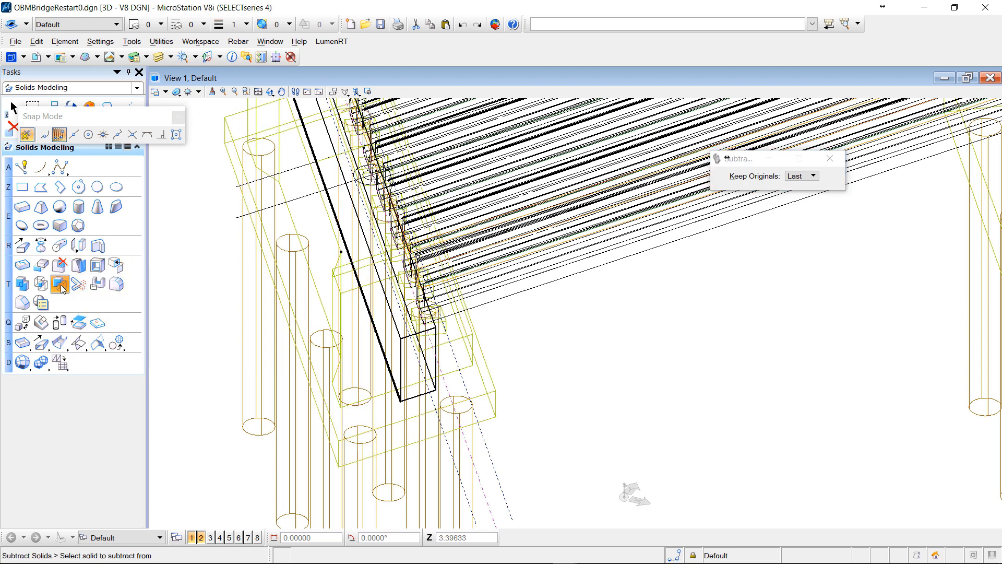
left_click(804, 176)
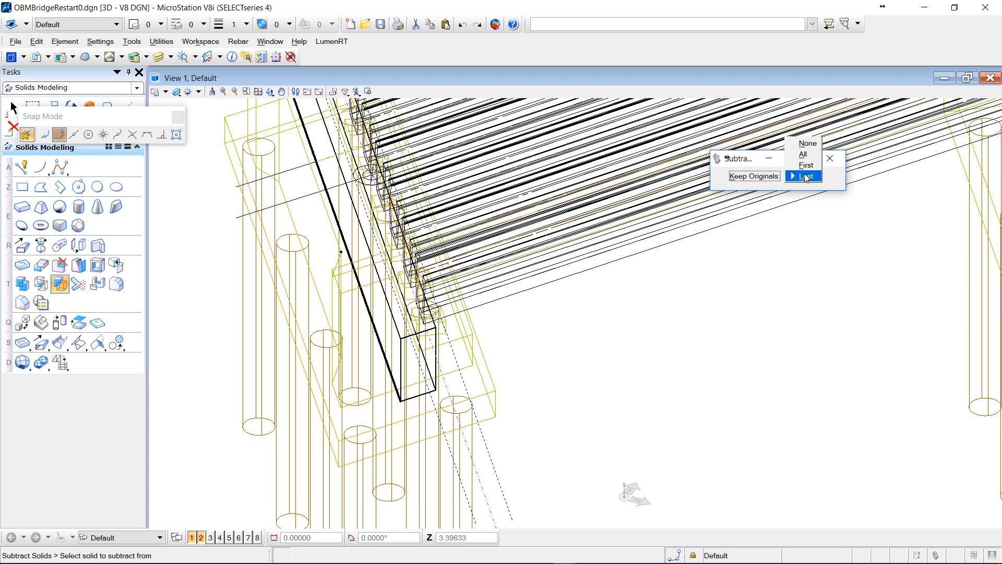
left_click(808, 143)
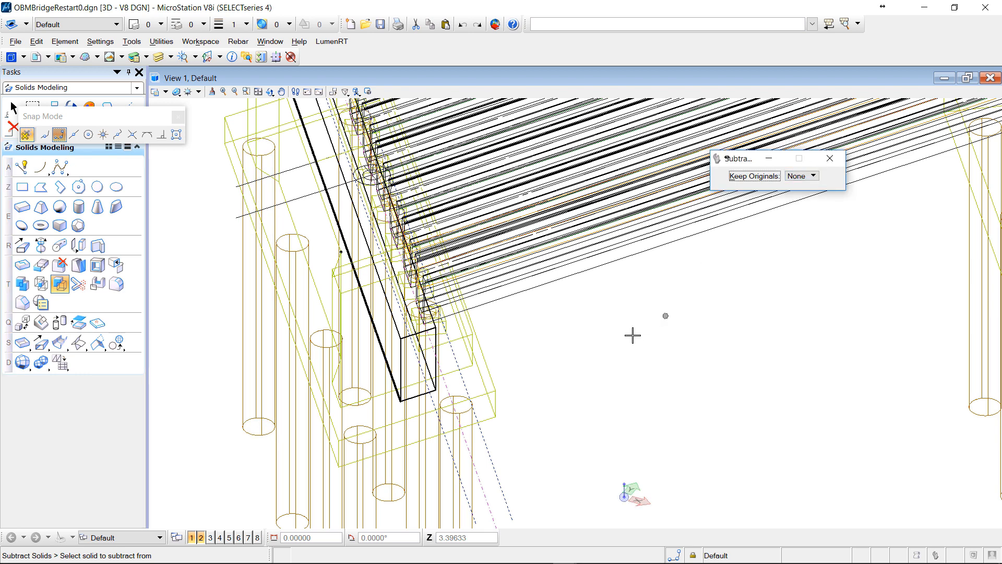
left_click(464, 365)
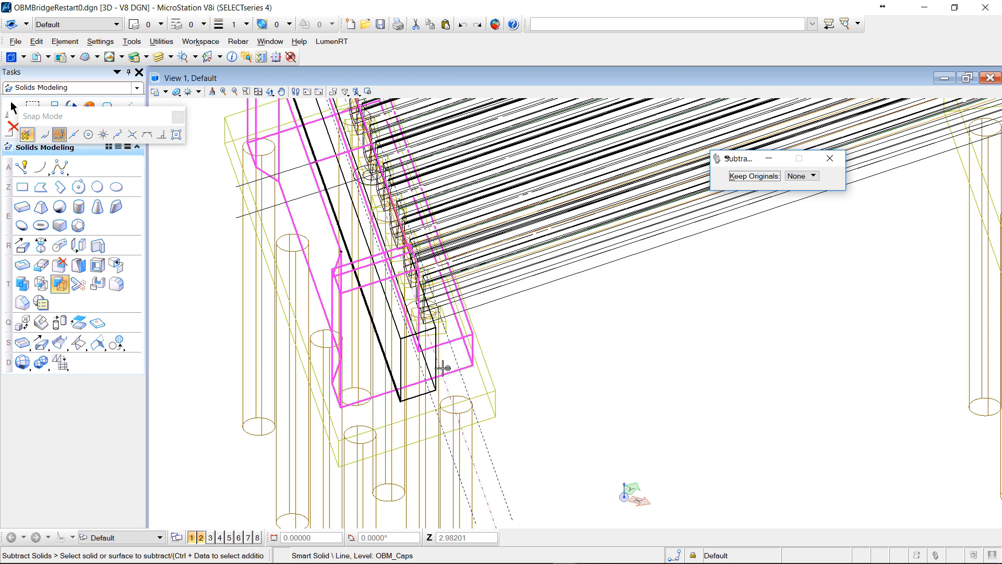
left_click(401, 366)
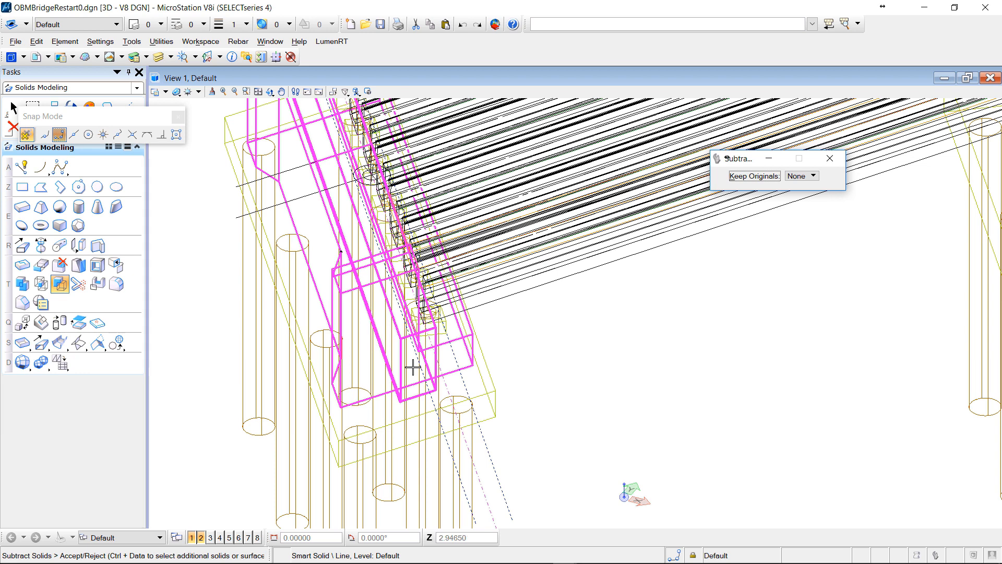
left_click(412, 367)
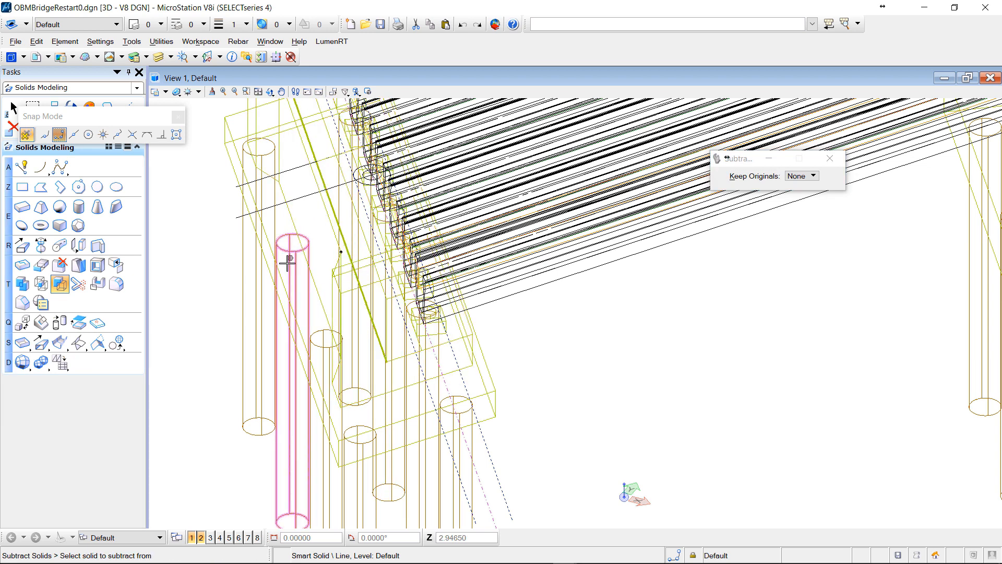
Set View 1's display style to Smooth:Modeling and examine the abutment cap around the girder ends from the side.
scroll(273, 168, "down", 2)
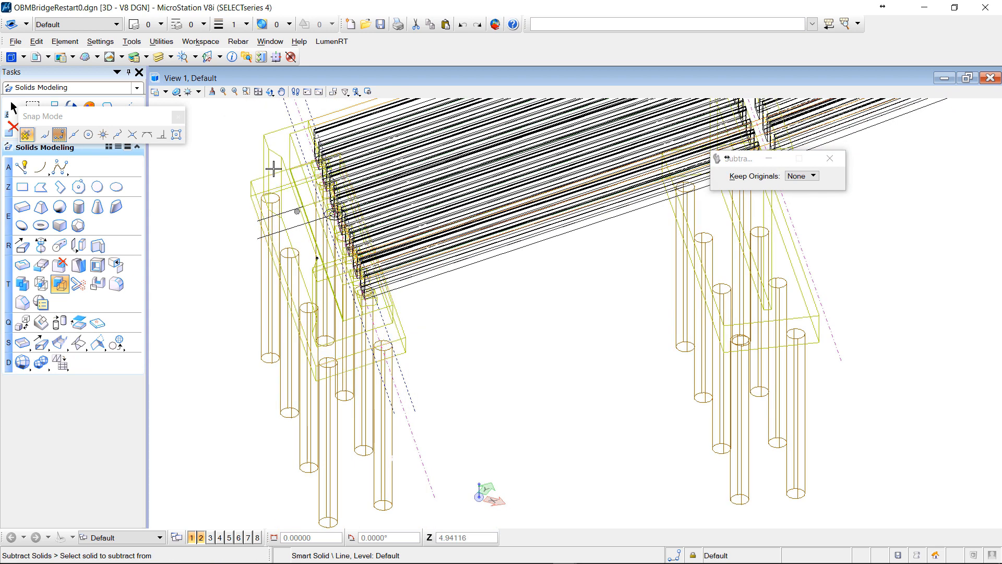
left_click(270, 92)
left_click_drag(367, 287, 331, 224)
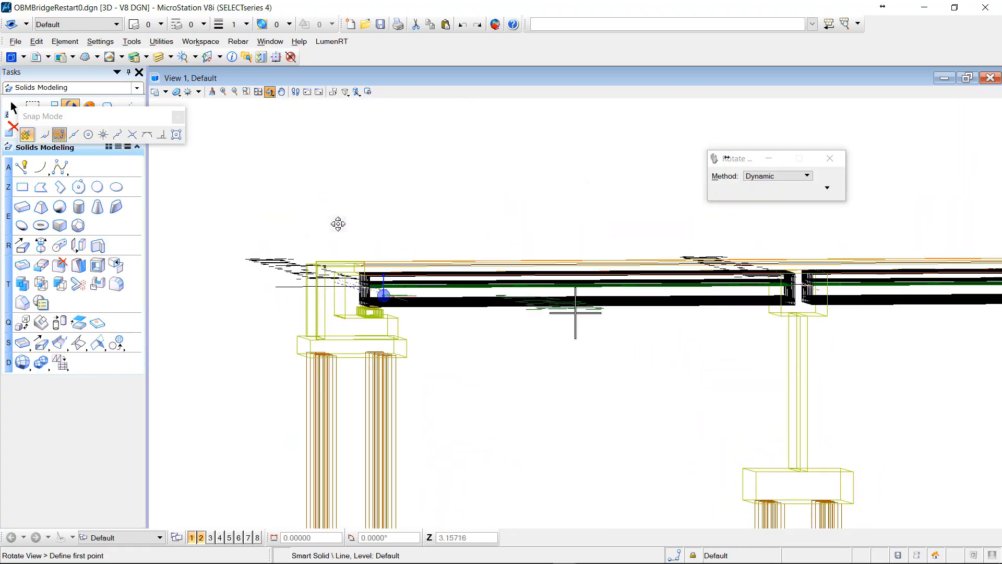
left_click(165, 92)
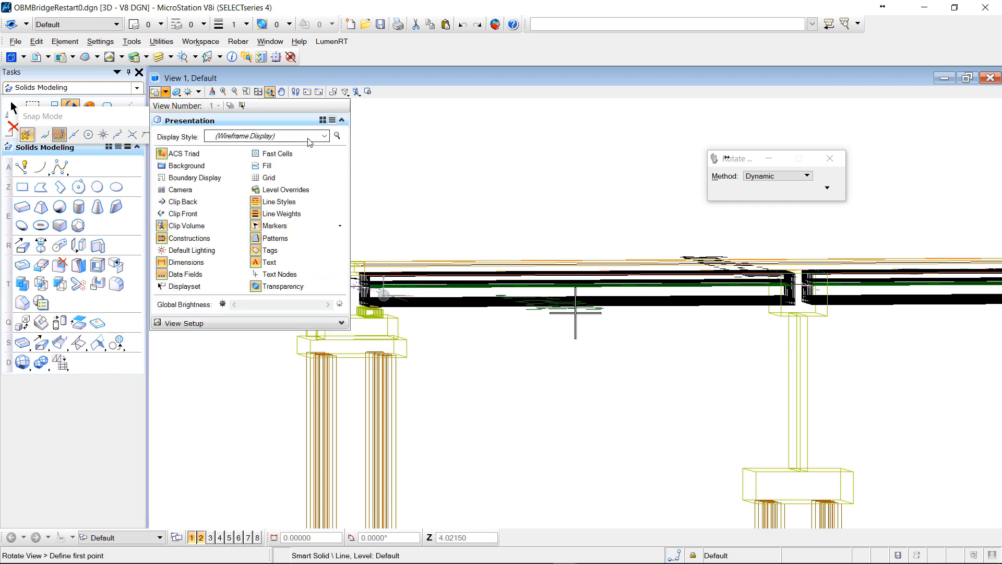
left_click(324, 135)
scroll(326, 413, "down", 2)
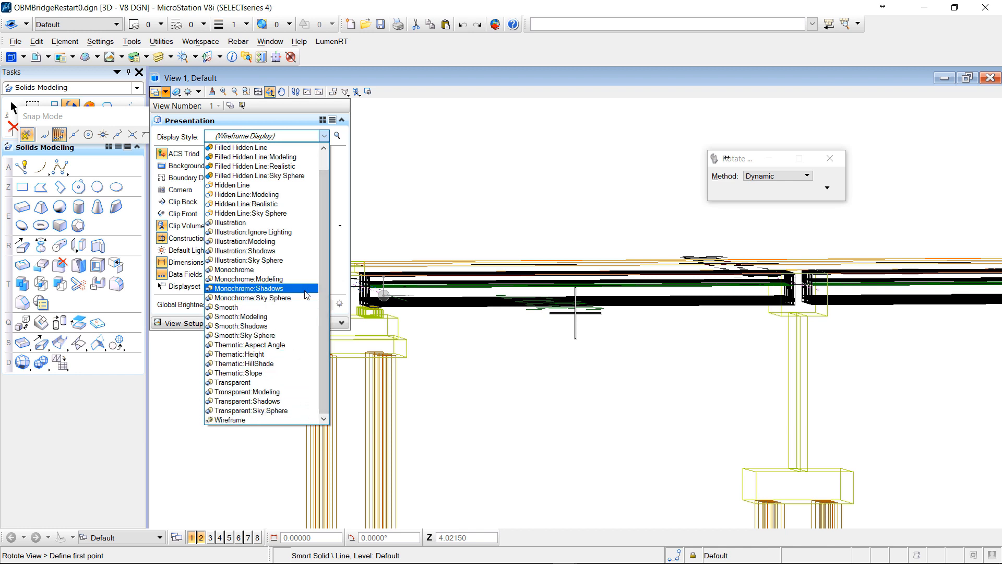
left_click(298, 319)
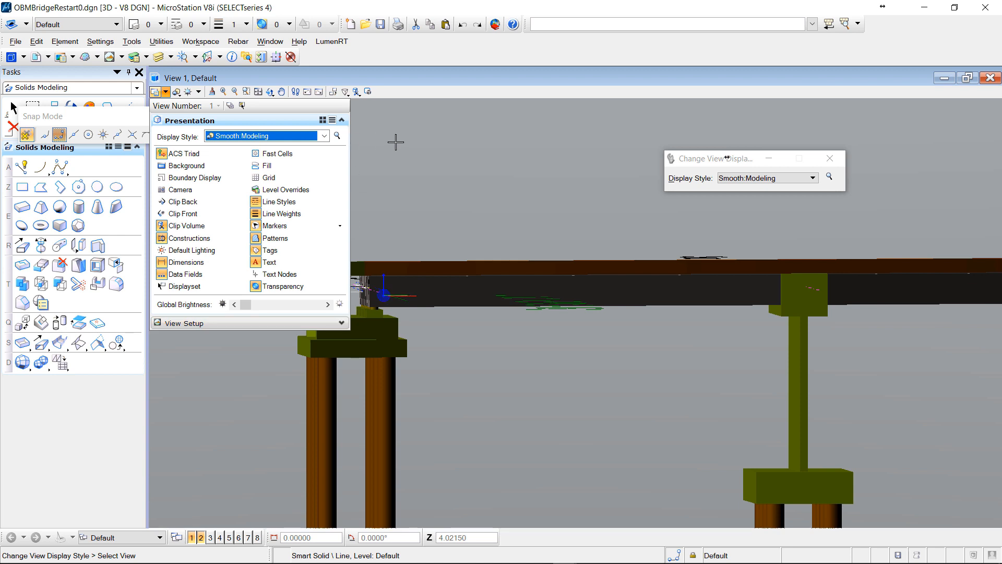
left_click(270, 94)
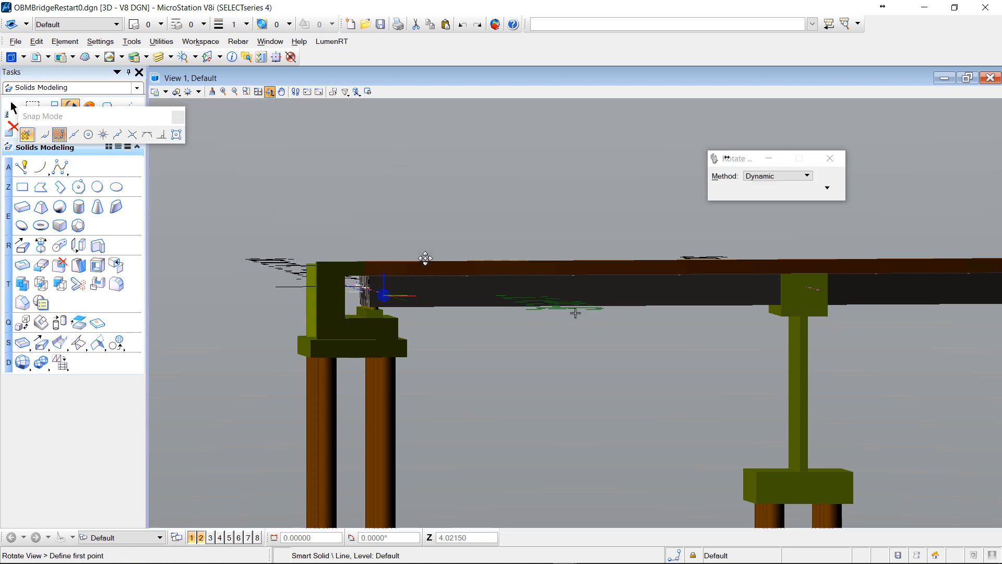
left_click_drag(427, 257, 412, 261)
right_click(471, 190)
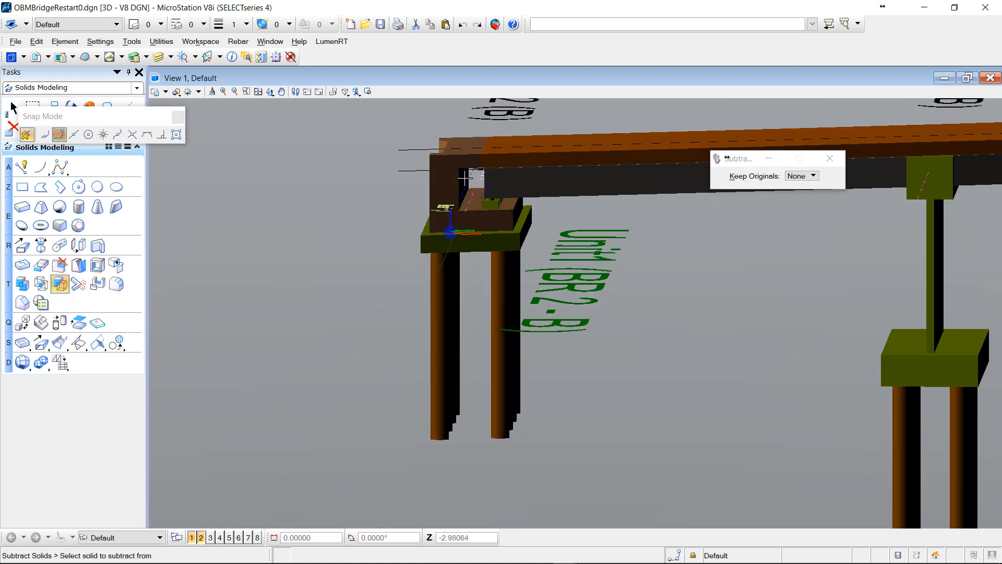
scroll(464, 178, "up", 5)
scroll(464, 178, "down", 3)
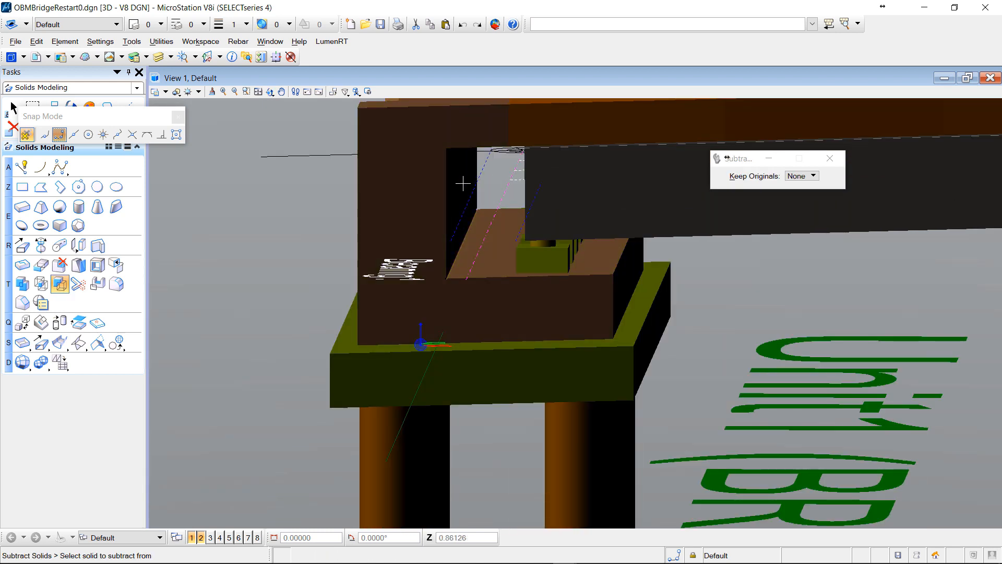